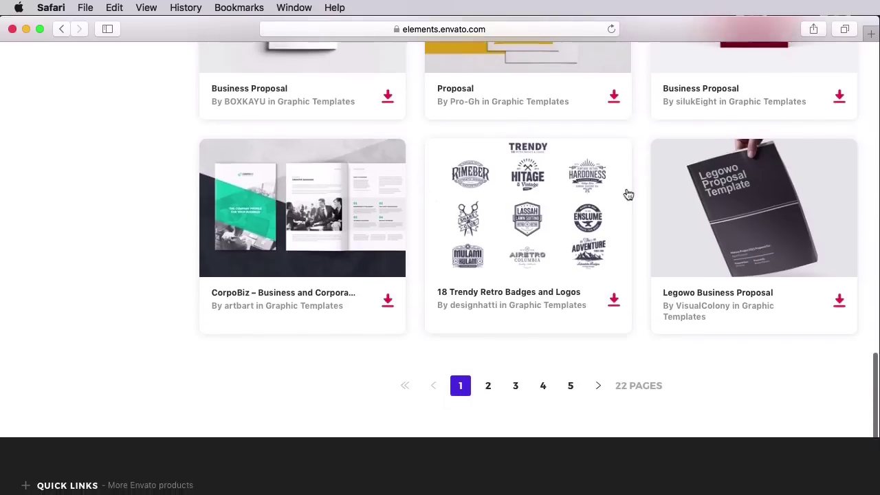
# Open the CorpoBiz template page, enlarge its preview image and advance to the next one.
pyautogui.click(325, 192)
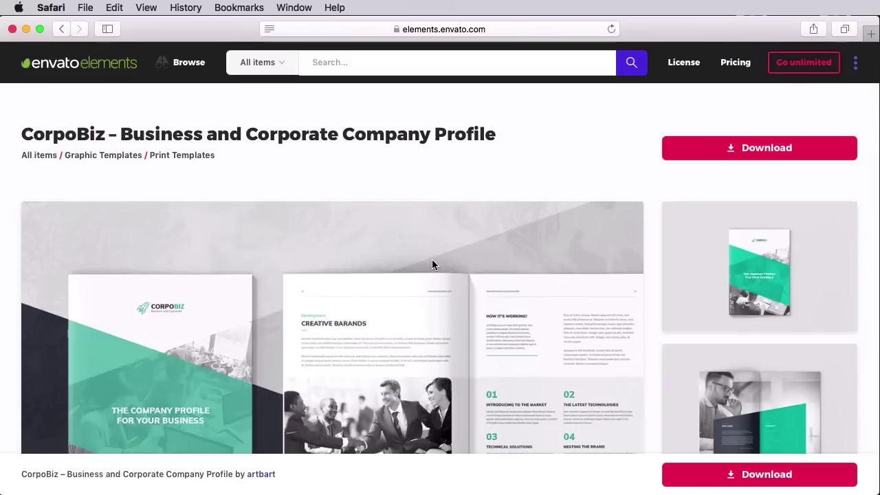
pyautogui.scroll(-3, 433, 263)
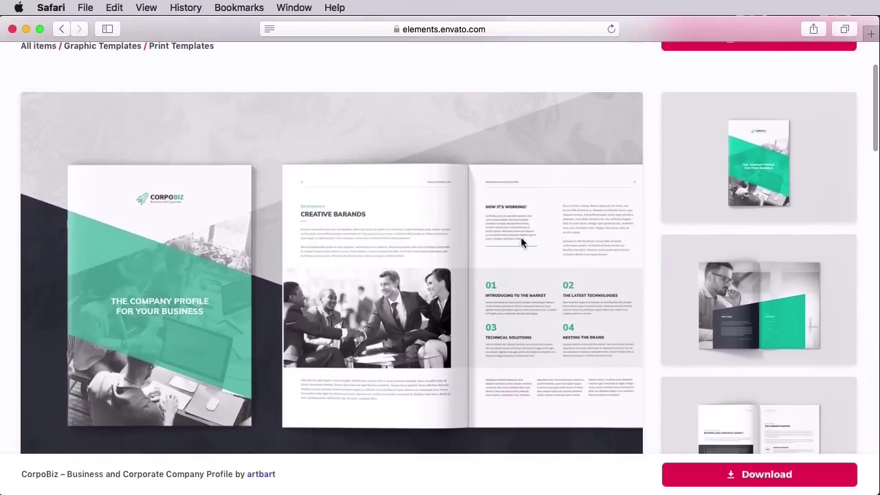
pyautogui.click(516, 241)
pyautogui.scroll(-5, 707, 233)
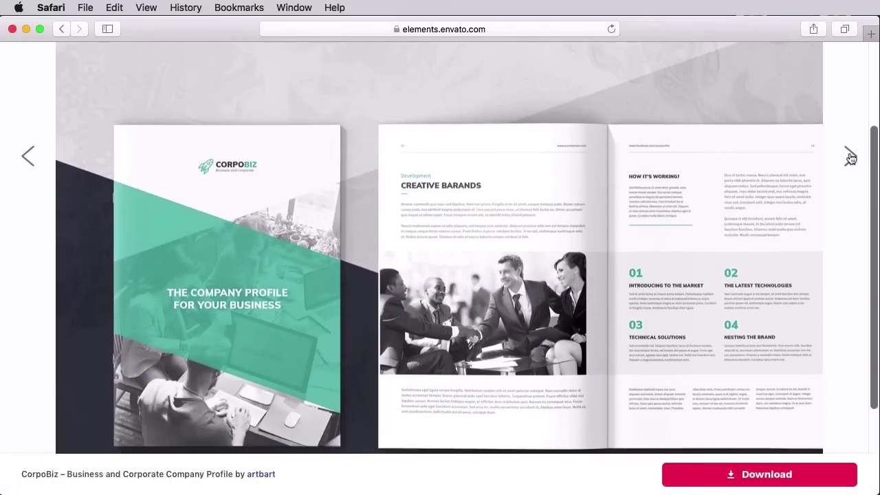
pyautogui.click(850, 156)
pyautogui.scroll(-5, 838, 210)
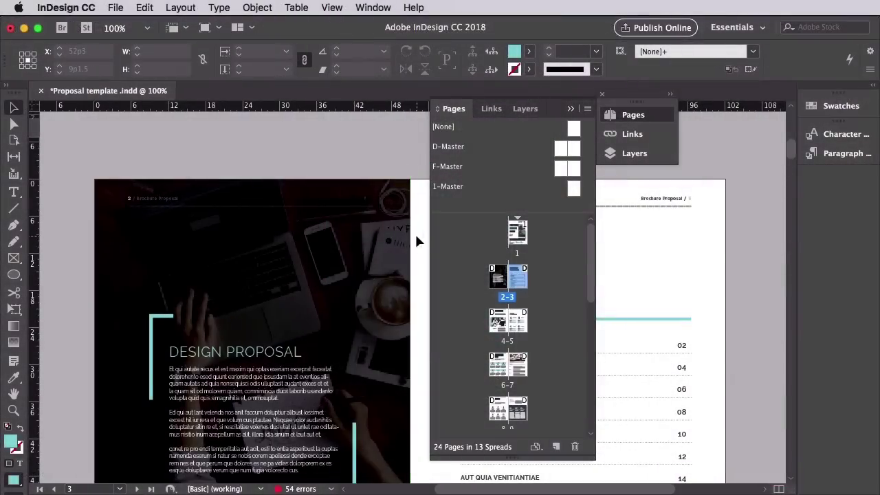
pyautogui.hscroll(6, 416, 240)
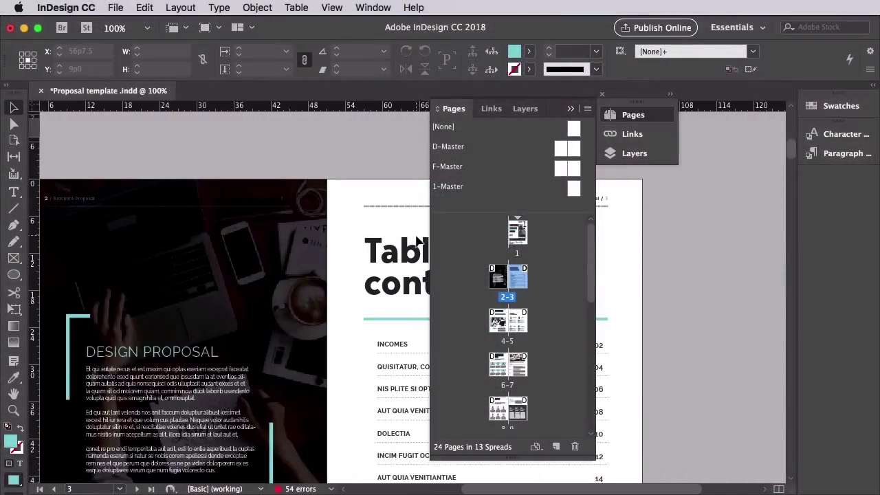
# Jump to the Meet the Team spread 4-5 and collapse the Pages panel into the dock.
pyautogui.doubleClick(513, 313)
pyautogui.hscroll(-2, 413, 255)
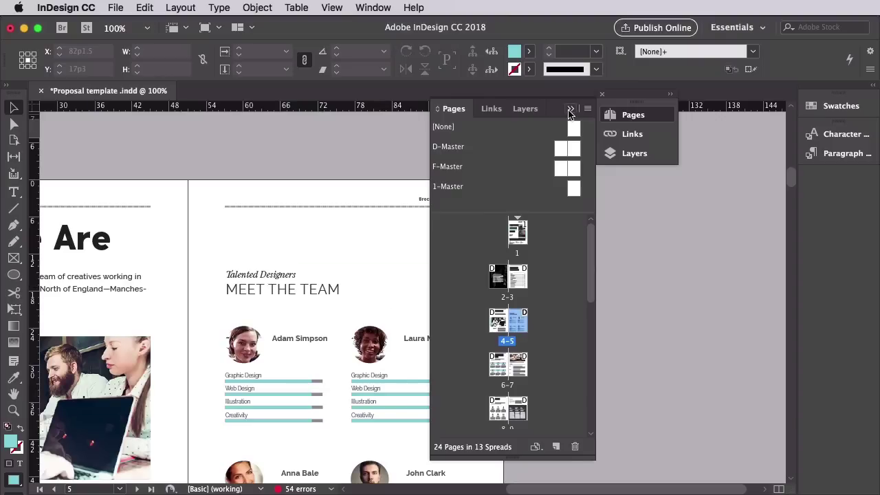
pyautogui.click(570, 114)
pyautogui.moveTo(637, 101); pyautogui.dragTo(815, 177)
# Zoom out to see the whole spread, then back in to 100%.
pyautogui.hscroll(-5, 546, 239)
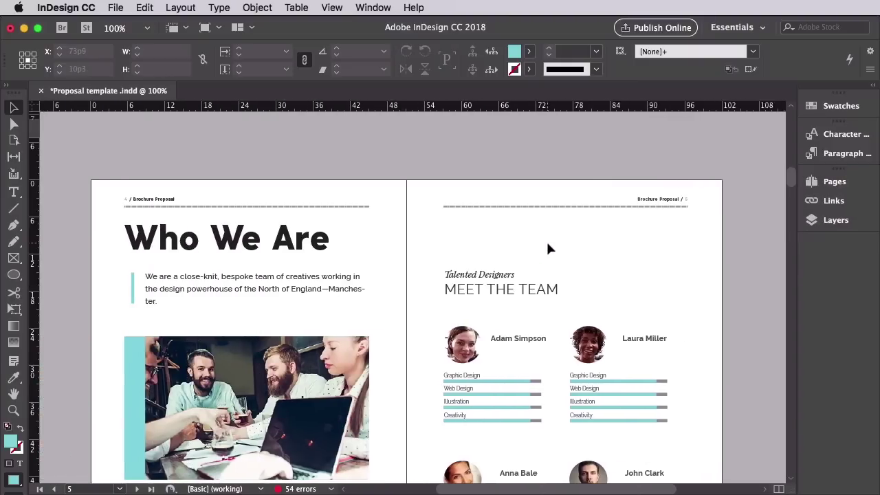
pyautogui.scroll(-3, 548, 248)
pyautogui.press('super+minus')
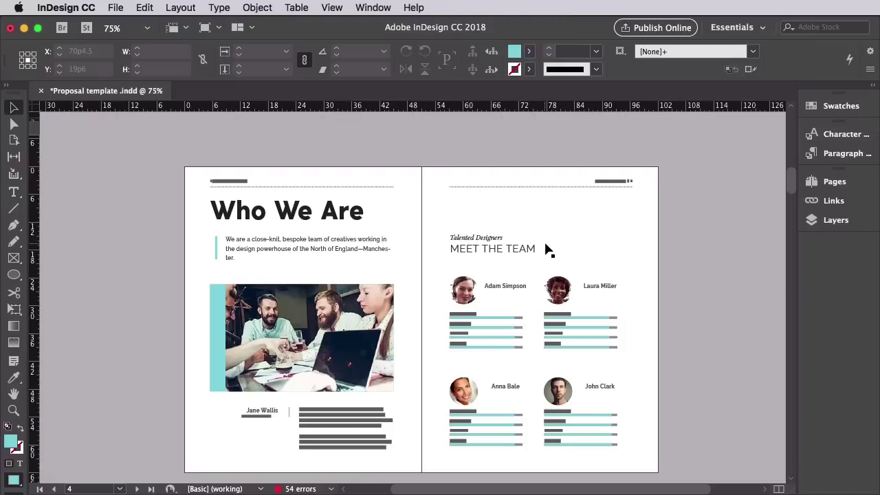
pyautogui.scroll(-3, 548, 248)
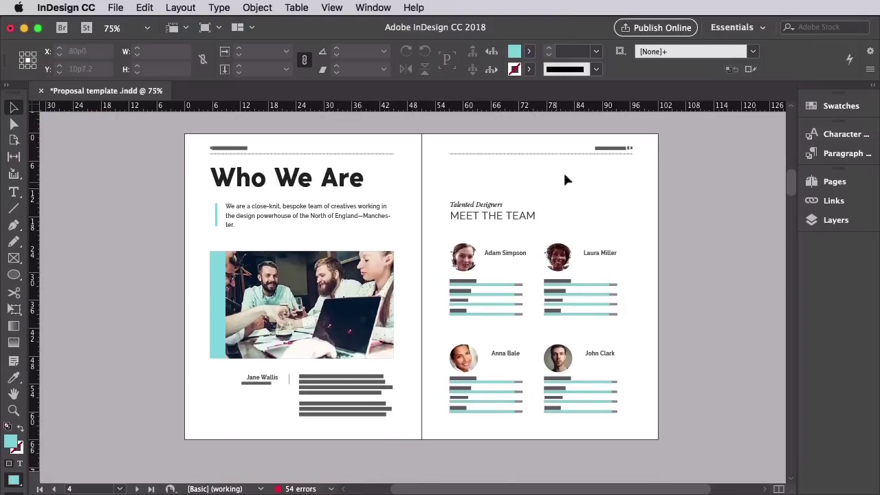
pyautogui.press('super+equal')
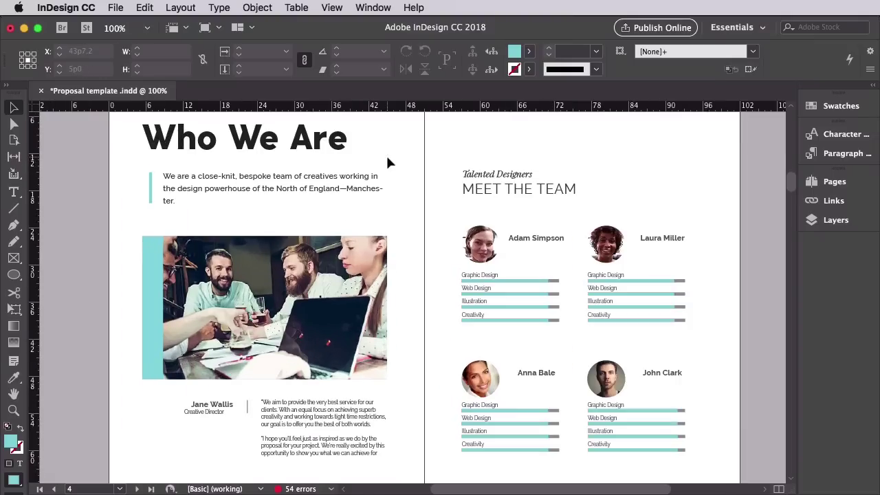
pyautogui.scroll(4, 387, 163)
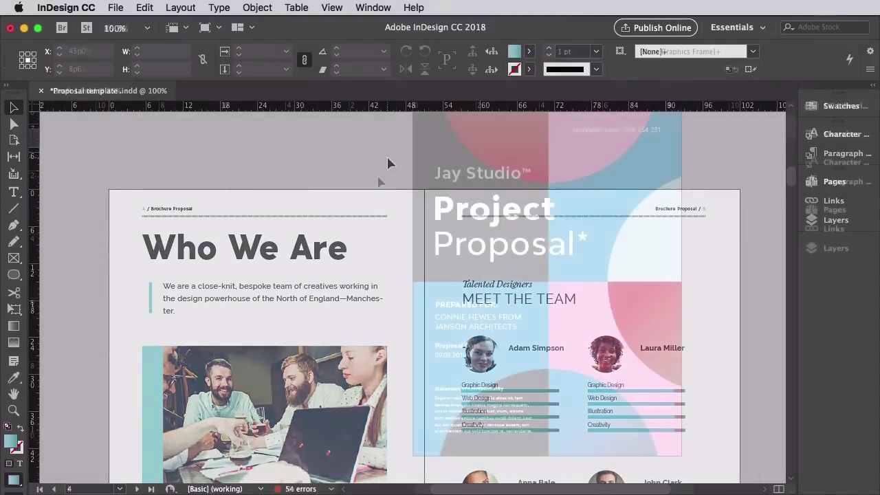
pyautogui.scroll(-3, 378, 178)
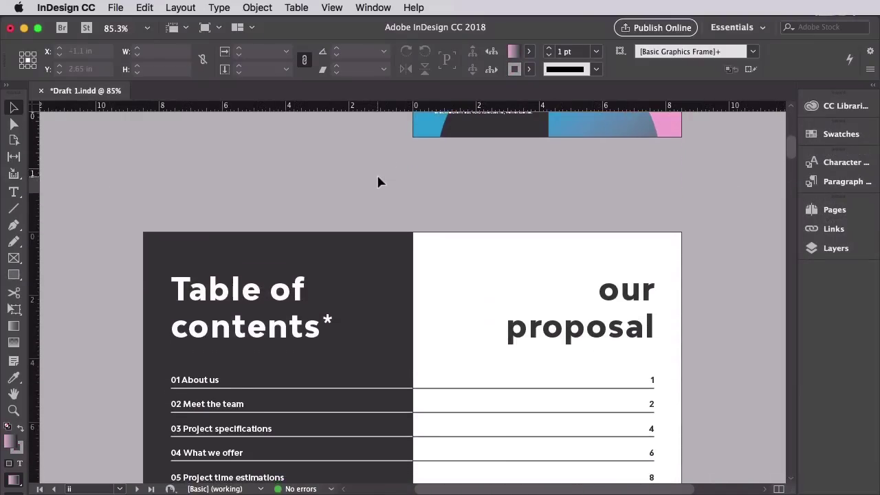
# Scroll Draft 1 from the table of contents to About the Project, selecting the About us quote frame.
pyautogui.scroll(-4, 377, 181)
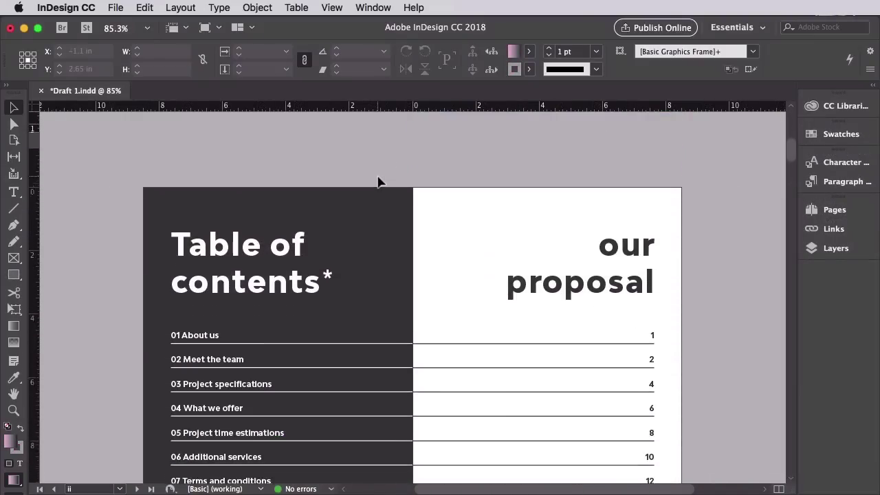
pyautogui.scroll(-5, 343, 217)
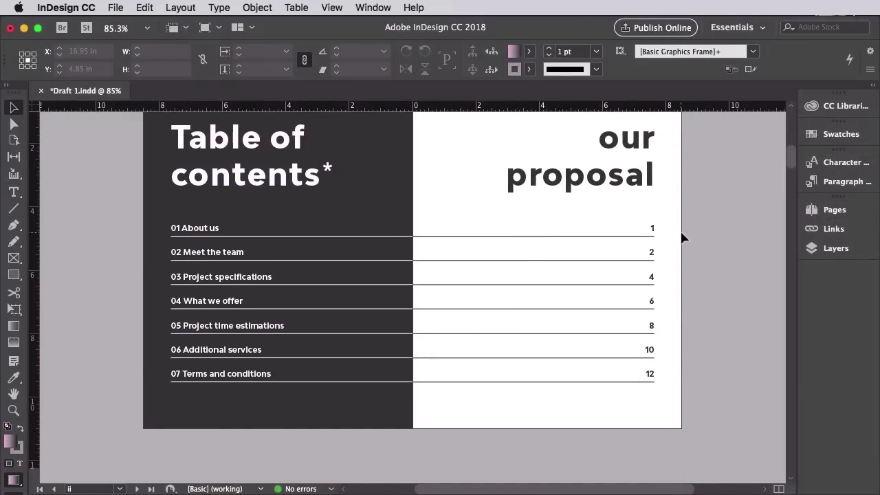
pyautogui.scroll(-20, 683, 237)
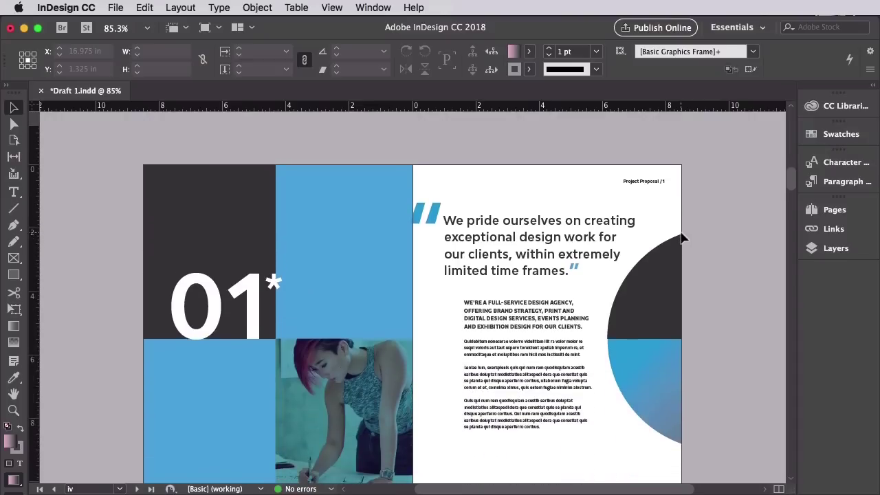
pyautogui.scroll(-3, 682, 238)
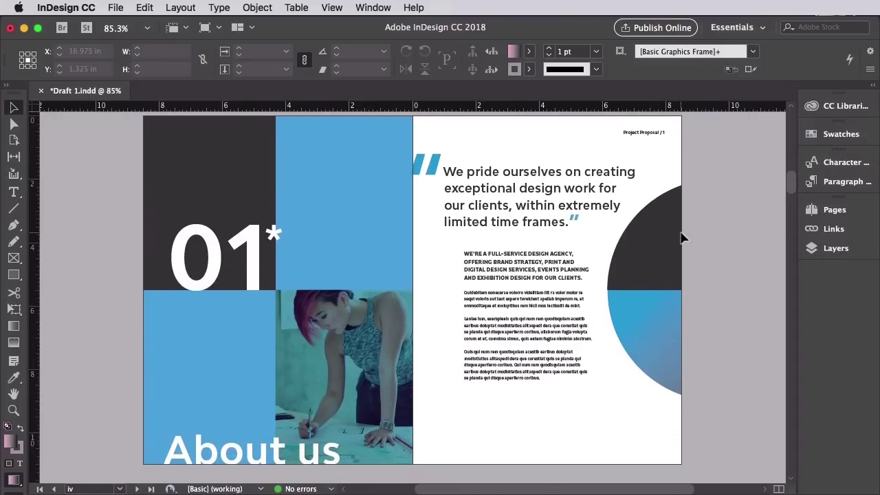
pyautogui.click(610, 219)
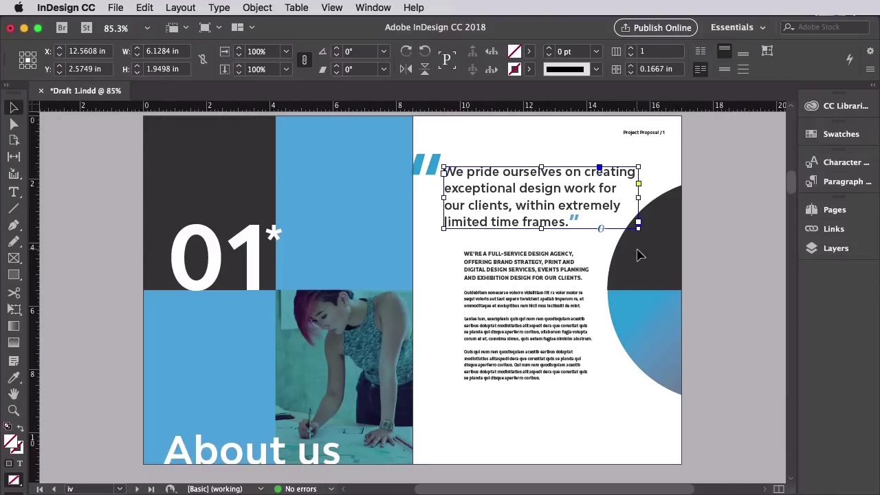
pyautogui.scroll(-15, 639, 255)
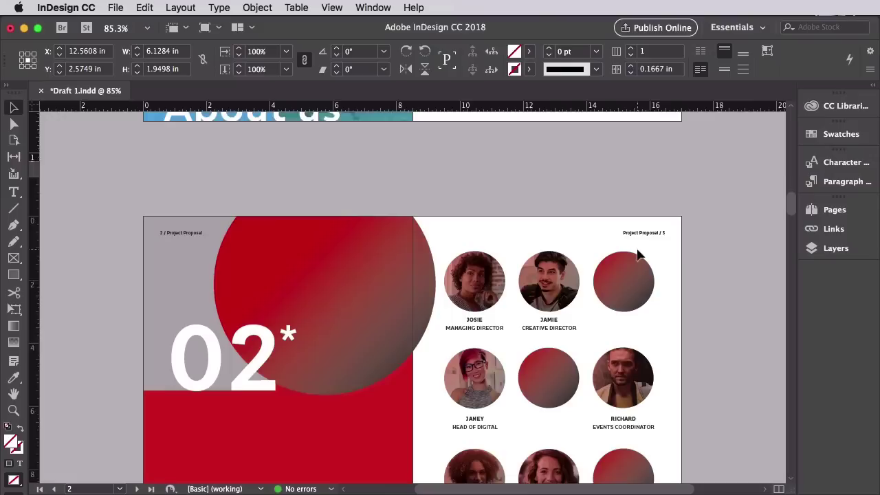
pyautogui.scroll(-2, 638, 256)
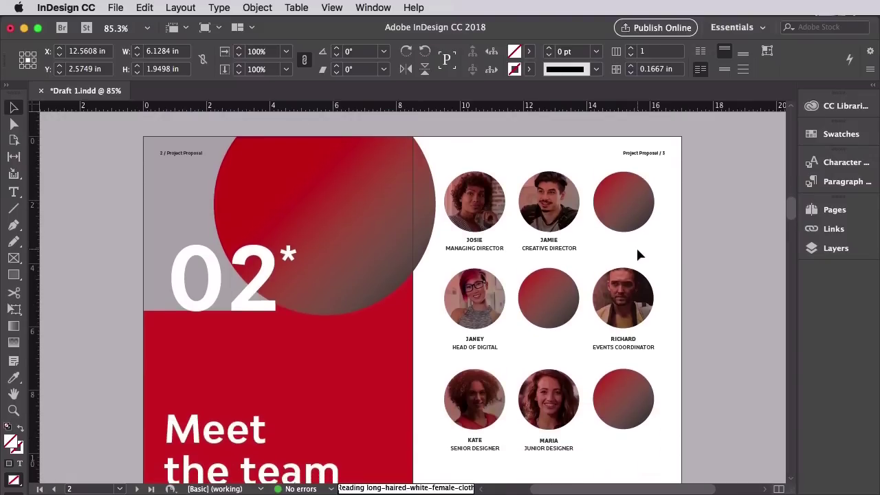
pyautogui.scroll(-1, 638, 255)
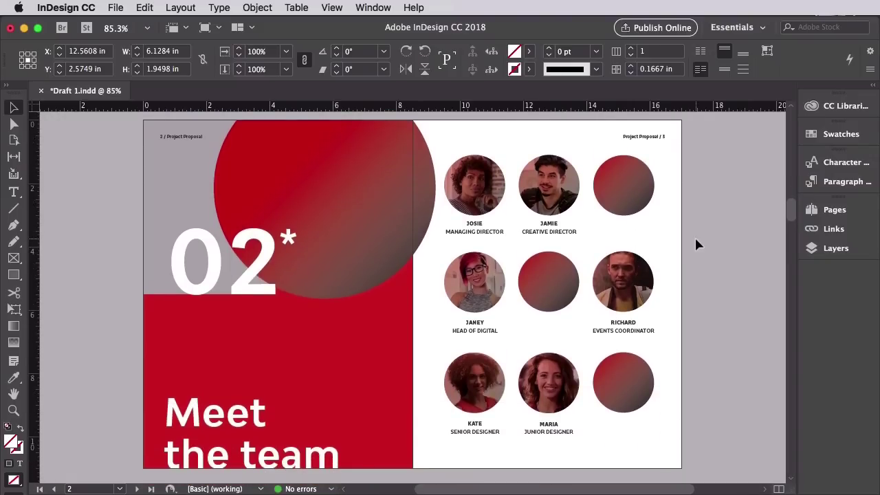
pyautogui.scroll(-10, 696, 240)
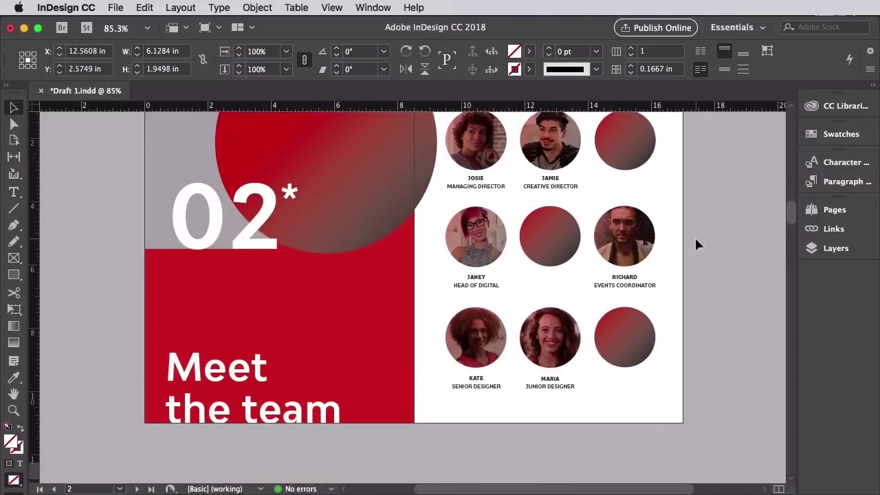
pyautogui.scroll(-12, 696, 245)
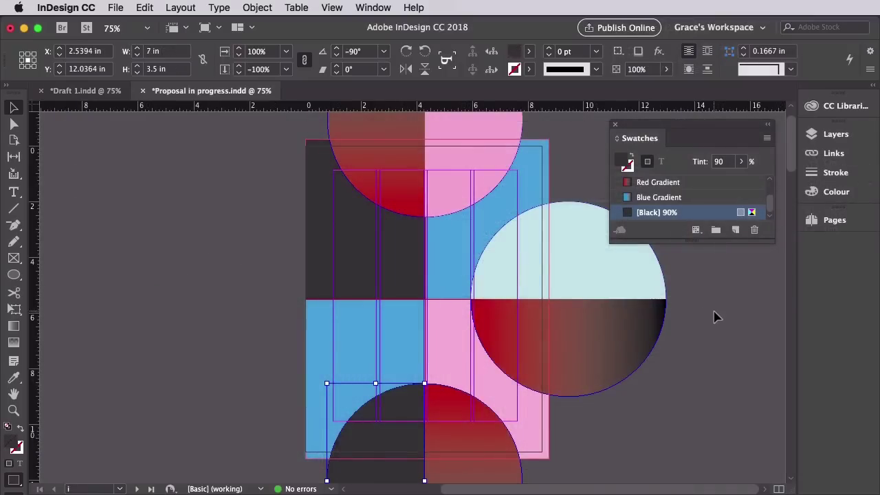
# Toggle the guide-free preview on and off, and make Text the target layer.
pyautogui.click(714, 312)
pyautogui.press('w')
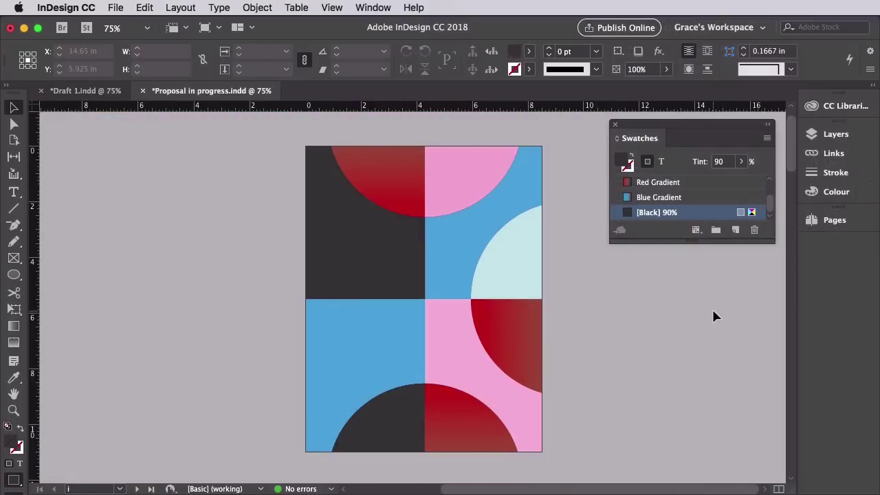
pyautogui.press('w')
pyautogui.click(836, 134)
pyautogui.click(708, 146)
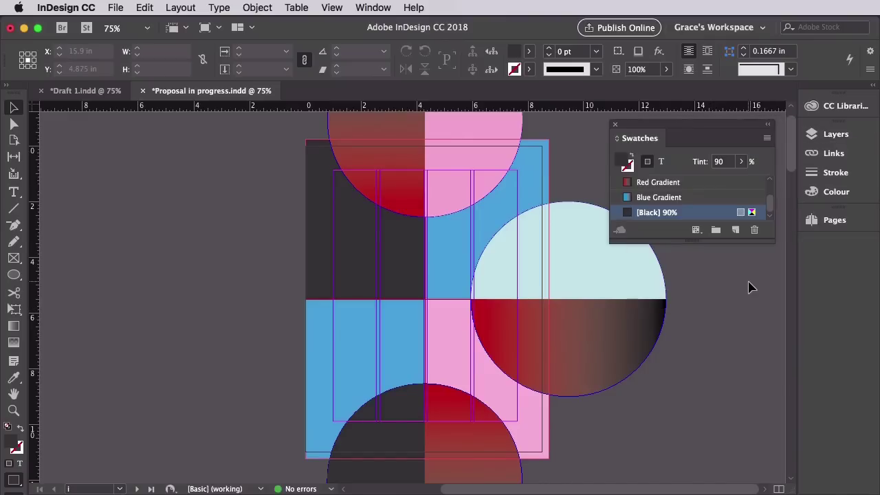
# Draw a text frame on the dark top-left block at 100% zoom.
pyautogui.press('t')
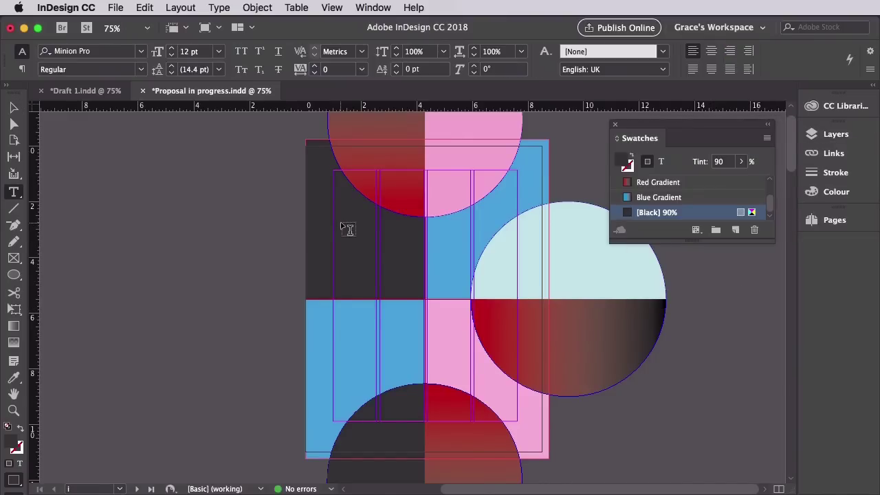
pyautogui.press('super+1')
pyautogui.moveTo(307, 185)
pyautogui.mouseDown()
pyautogui.moveTo(441, 278)
pyautogui.moveTo(430, 280)
pyautogui.mouseUp()
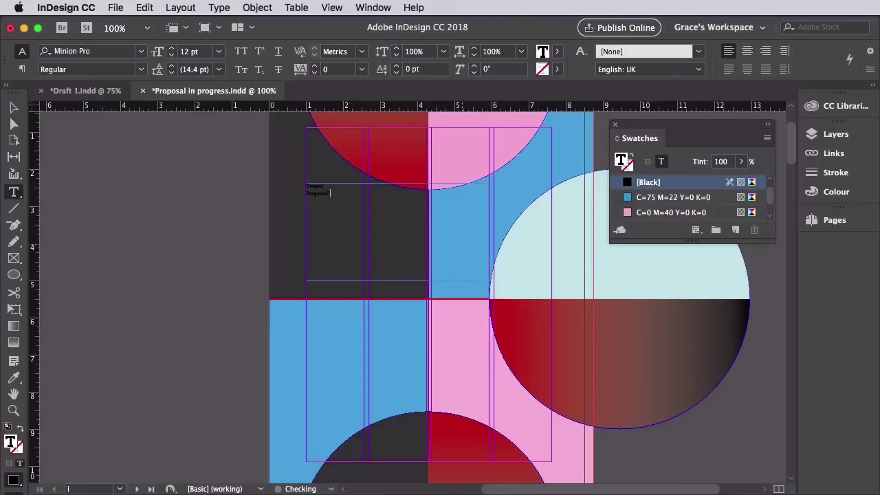
# Make the Project Proposal title 70 pt with 80 pt leading in white.
pyautogui.press('super+a')
pyautogui.tripleClick(206, 51)
pyautogui.write('70')
pyautogui.press('Return')
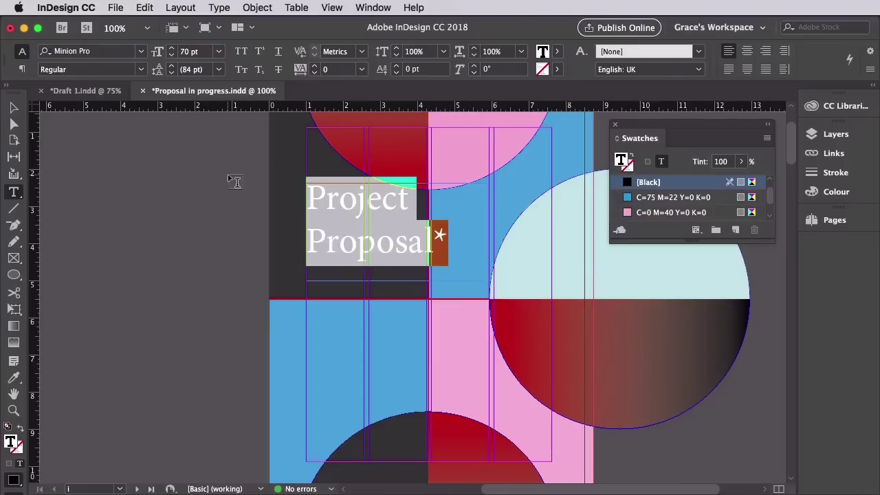
pyautogui.click(165, 70)
pyautogui.write('80')
pyautogui.press('Return')
pyautogui.scroll(2, 666, 196)
pyautogui.click(648, 214)
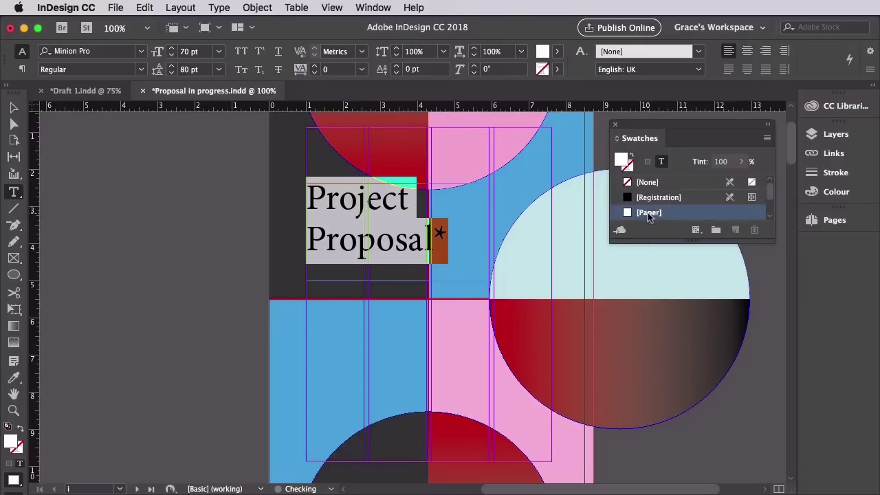
# Set the title in Bw Modelica Medium with 'Project' in Bold, then select the frame.
pyautogui.click(141, 50)
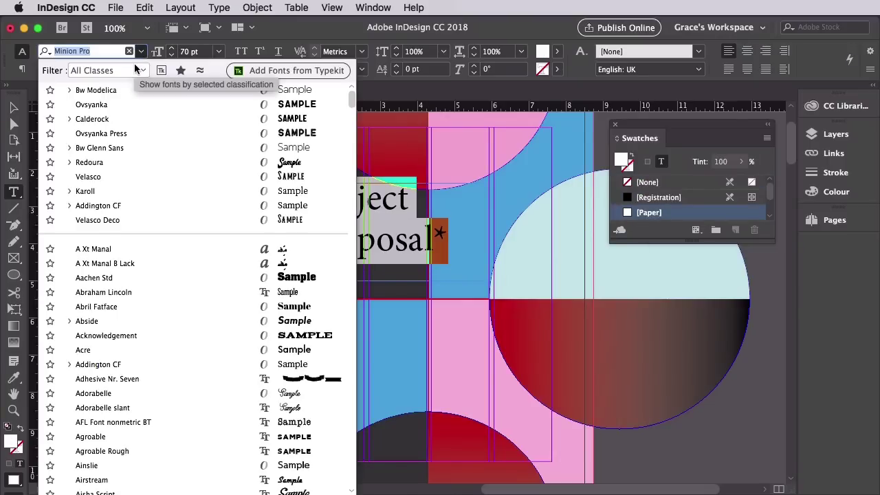
pyautogui.write('bw mo')
pyautogui.click(112, 234)
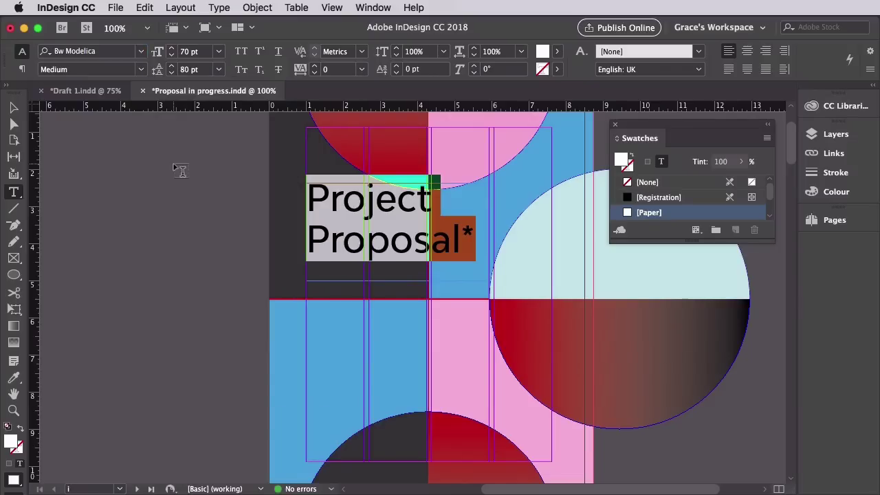
pyautogui.click(141, 68)
pyautogui.click(68, 227)
pyautogui.press('Escape')
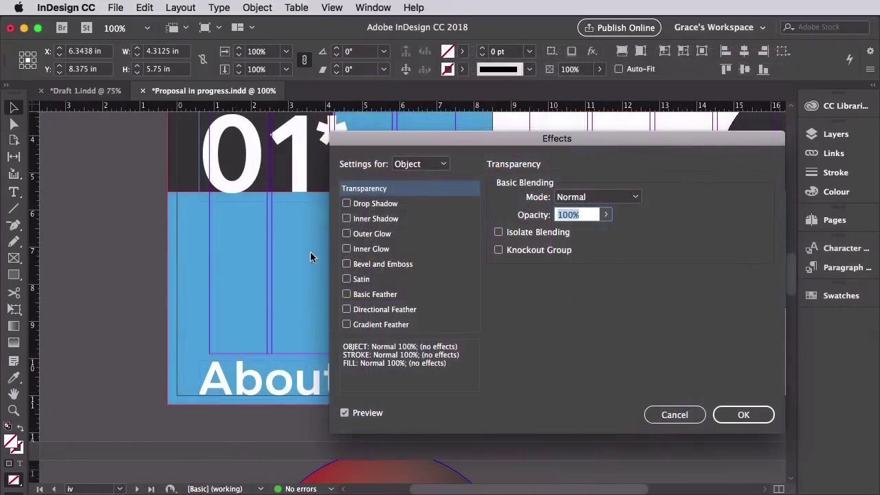
# Apply Multiply transparency mode to the About us photo over the blue block.
pyautogui.moveTo(429, 138); pyautogui.dragTo(517, 129)
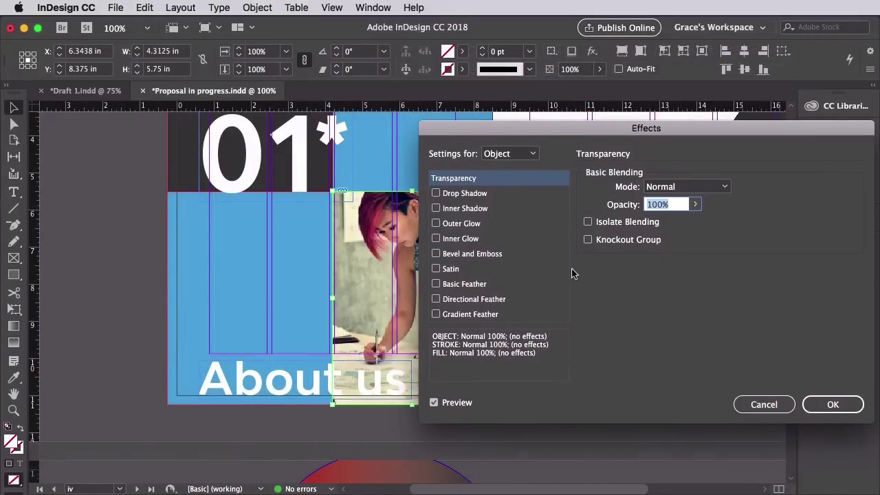
pyautogui.click(688, 186)
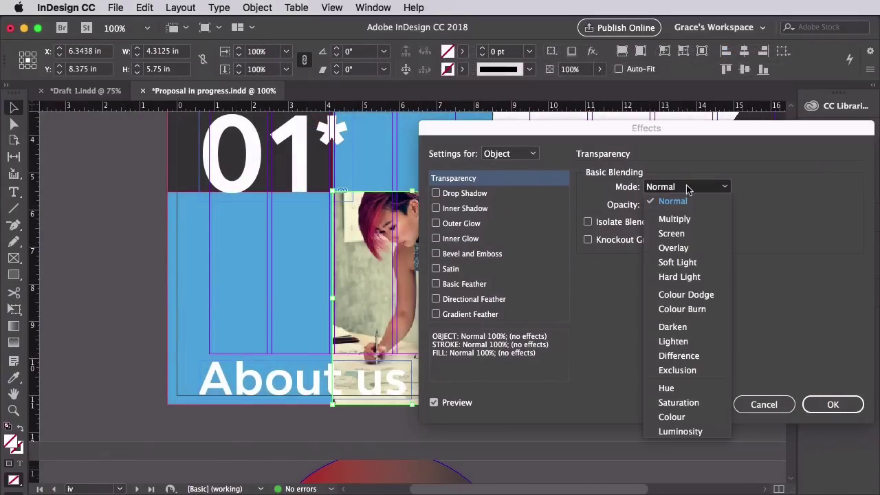
pyautogui.click(676, 218)
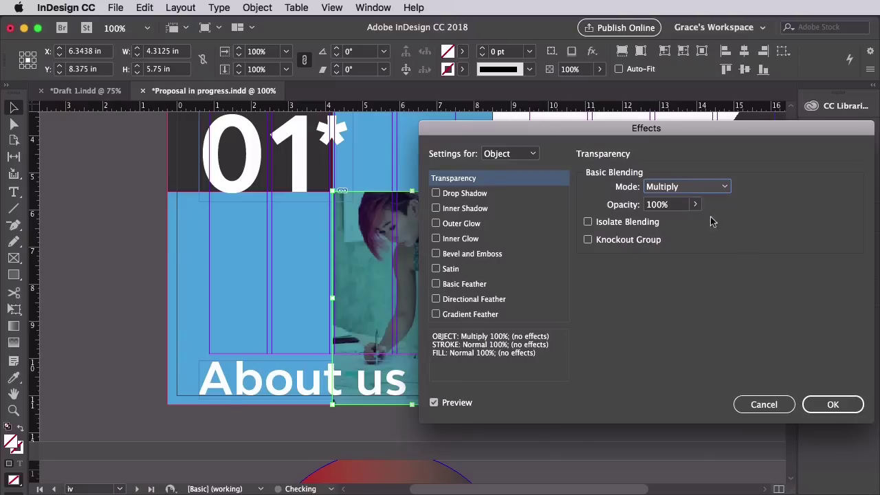
pyautogui.click(833, 404)
# Switch to High Quality Display and preview the spread without guides or frame edges.
pyautogui.click(331, 7)
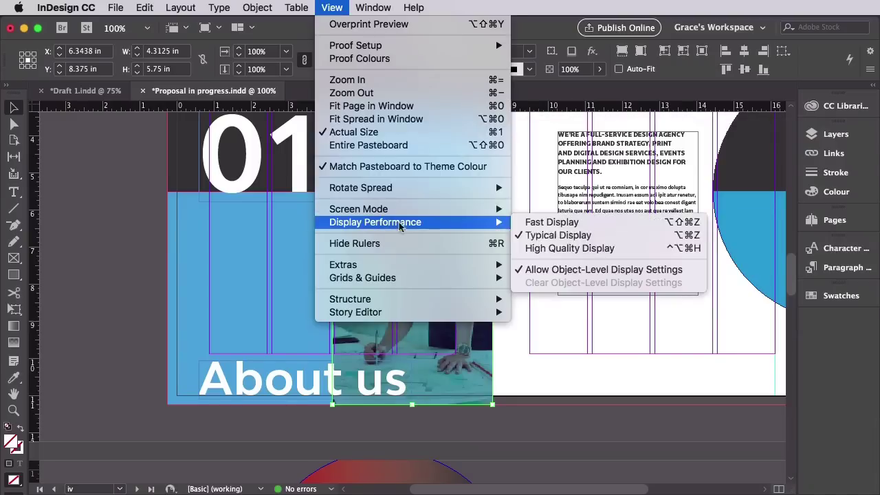
pyautogui.click(522, 250)
pyautogui.click(531, 213)
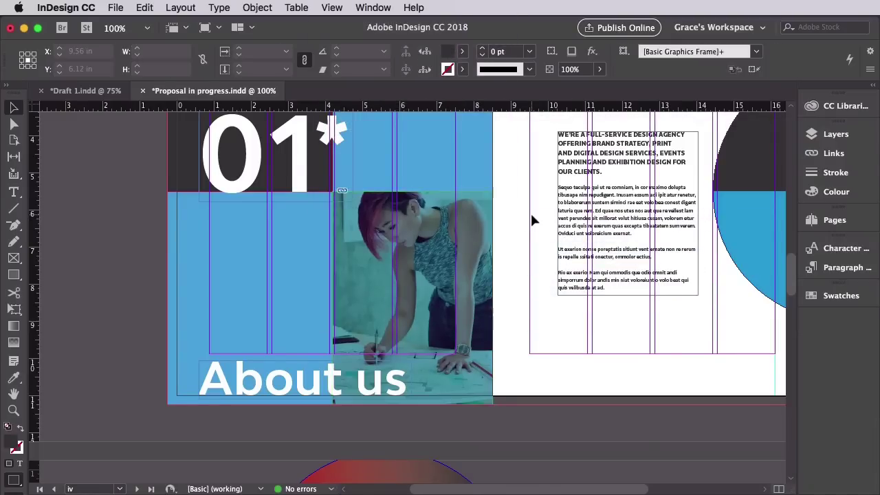
pyautogui.scroll(3, 531, 213)
pyautogui.press('w')
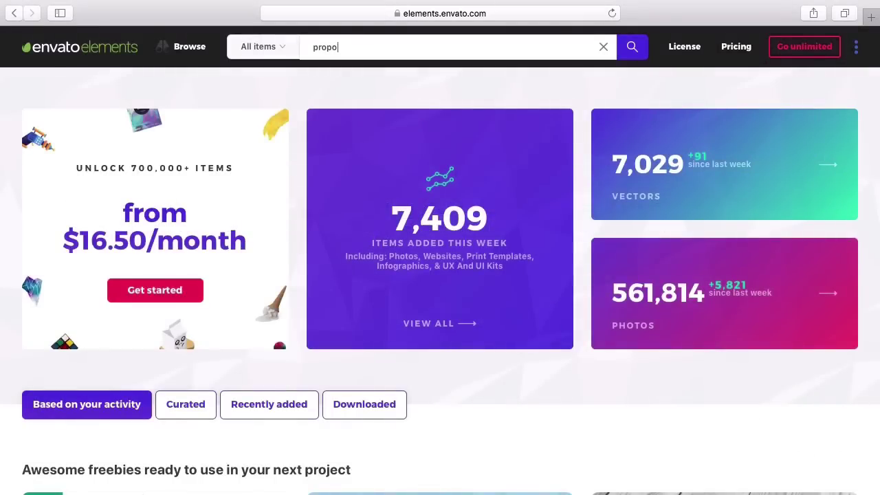
# Search Envato Elements for 'proposal'.
pyautogui.write('sl')
pyautogui.press('BackSpace')
pyautogui.press('BackSpace')
pyautogui.write('sa')
pyautogui.press('Return')
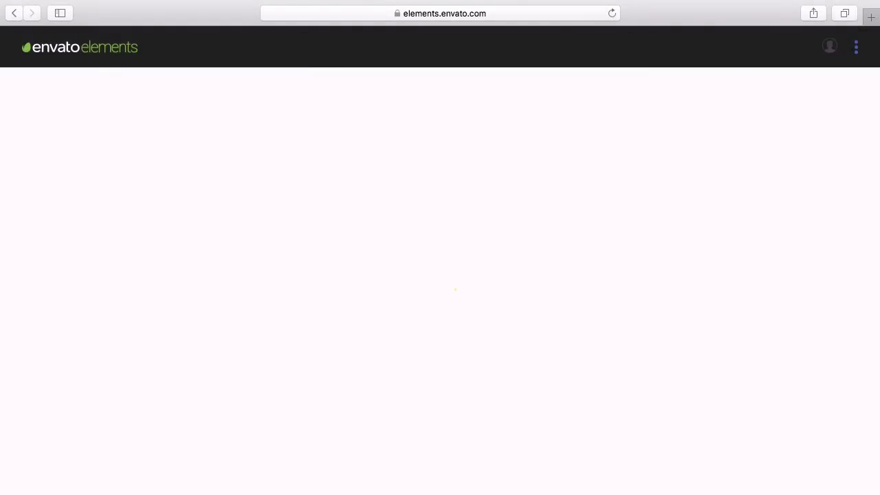
# Filter results to Graphic Templates and open the Company Proposal template with the yellow band.
pyautogui.scroll(-1, 434, 134)
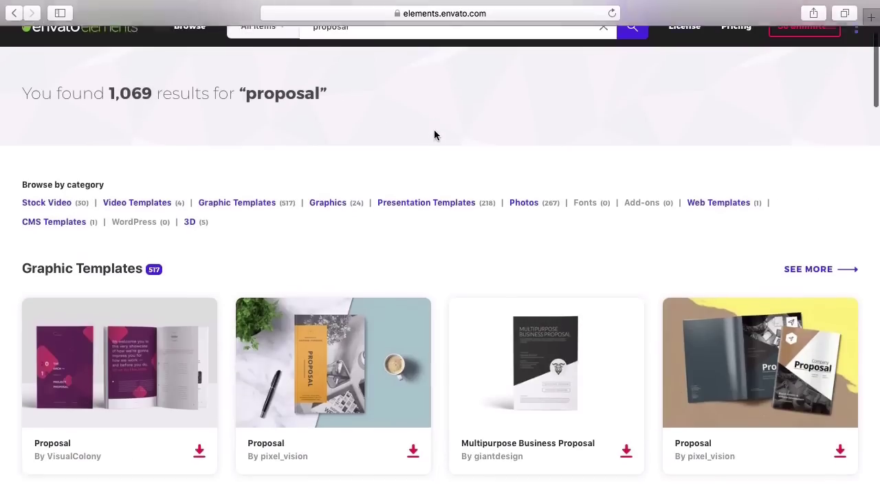
pyautogui.click(85, 259)
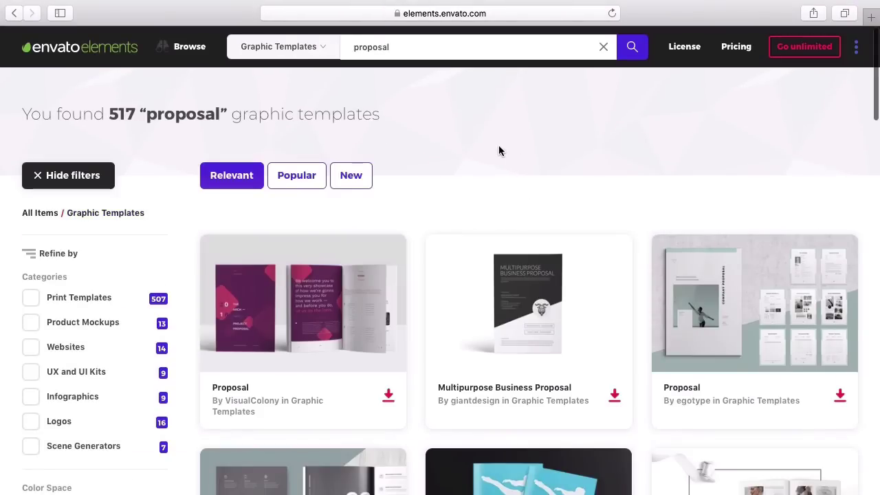
pyautogui.scroll(-5, 499, 150)
pyautogui.scroll(-6, 499, 151)
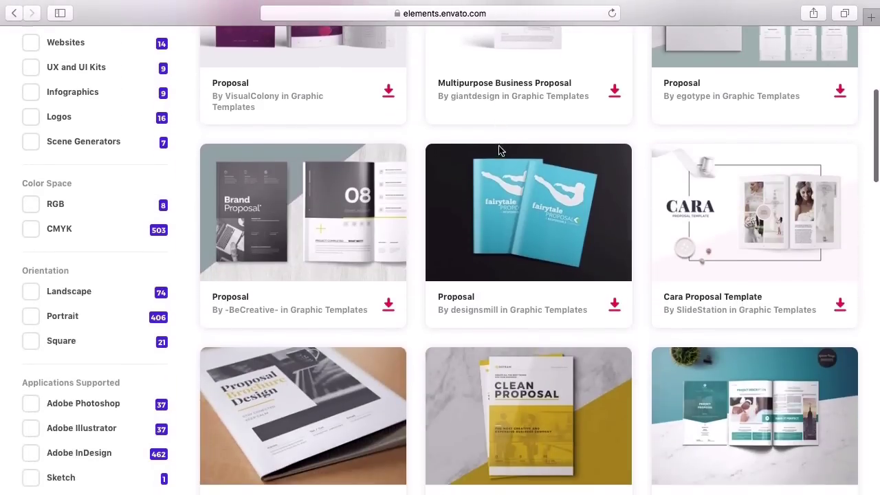
pyautogui.scroll(-7, 501, 151)
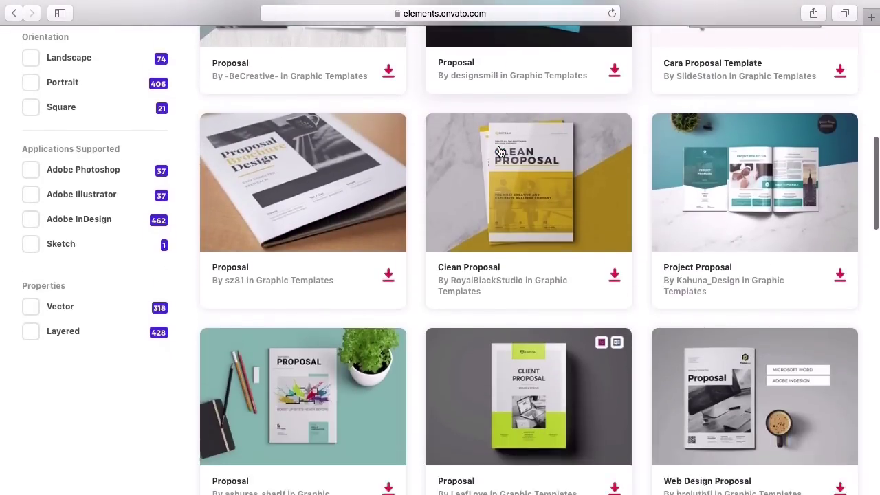
pyautogui.scroll(-3, 500, 151)
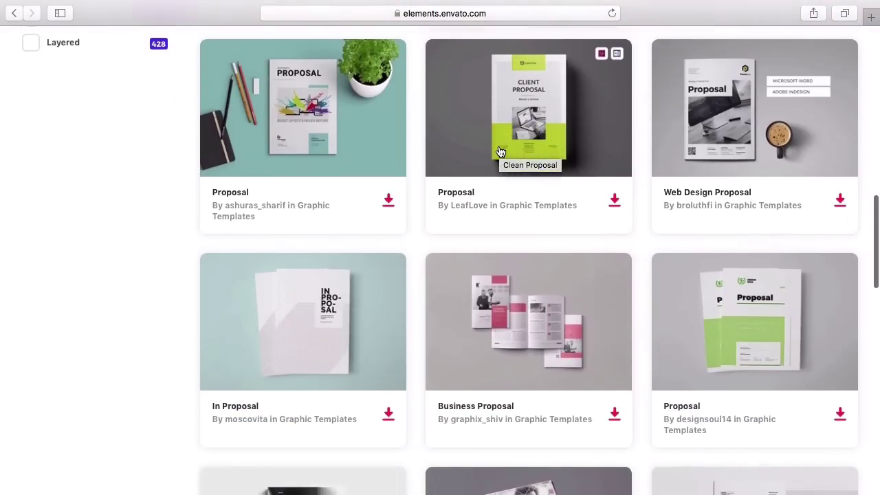
pyautogui.scroll(-7, 500, 151)
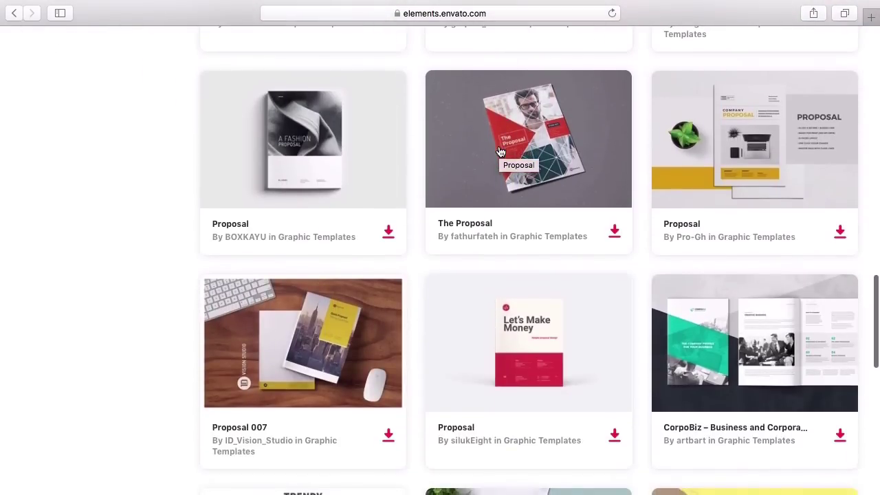
pyautogui.scroll(-3, 501, 151)
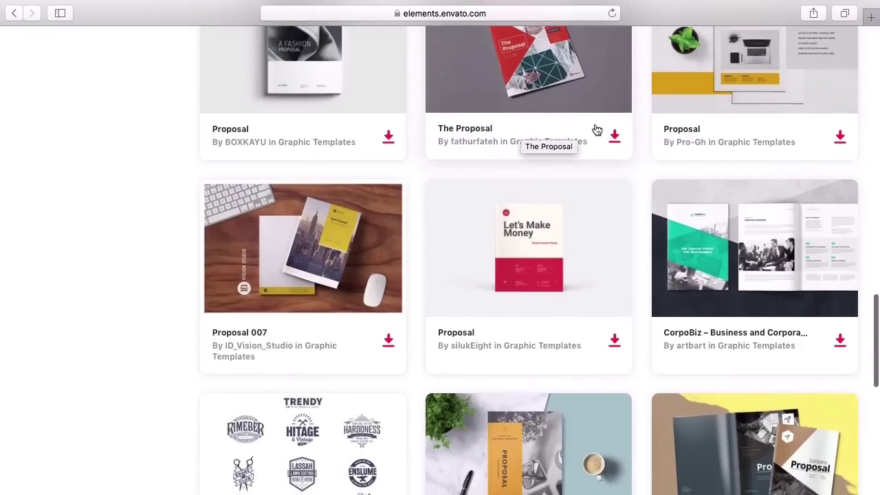
pyautogui.scroll(5, 762, 83)
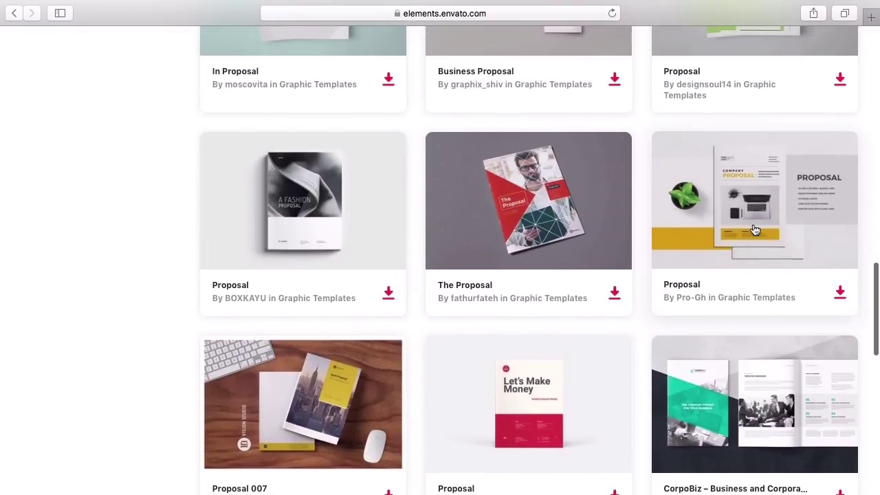
pyautogui.click(765, 197)
# Open the template's full-size preview gallery and page forward to the About Us spread.
pyautogui.scroll(-3, 533, 193)
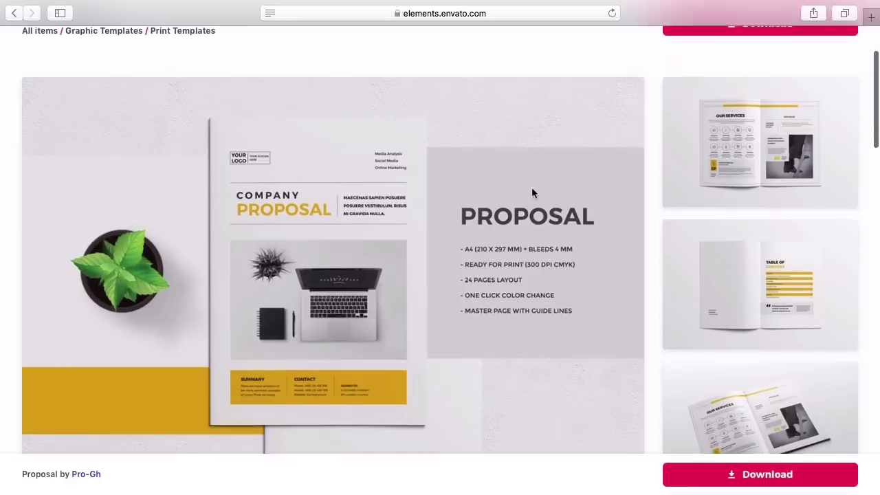
pyautogui.scroll(-1, 533, 193)
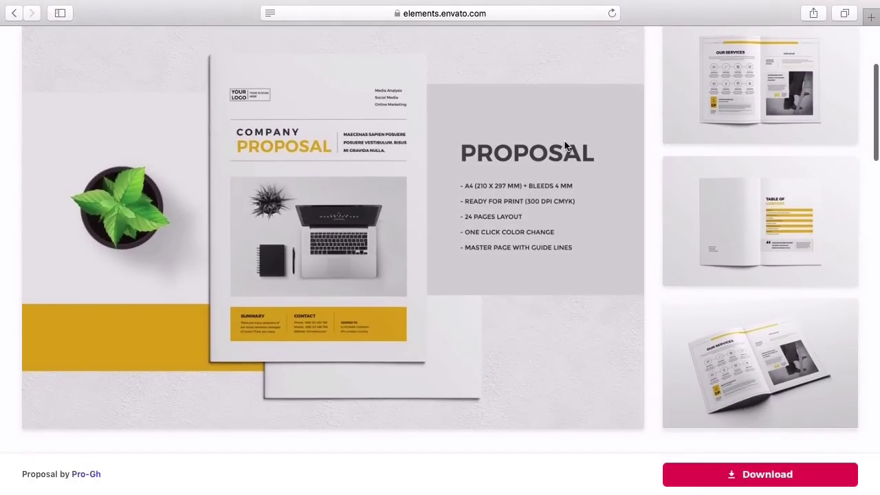
pyautogui.click(742, 111)
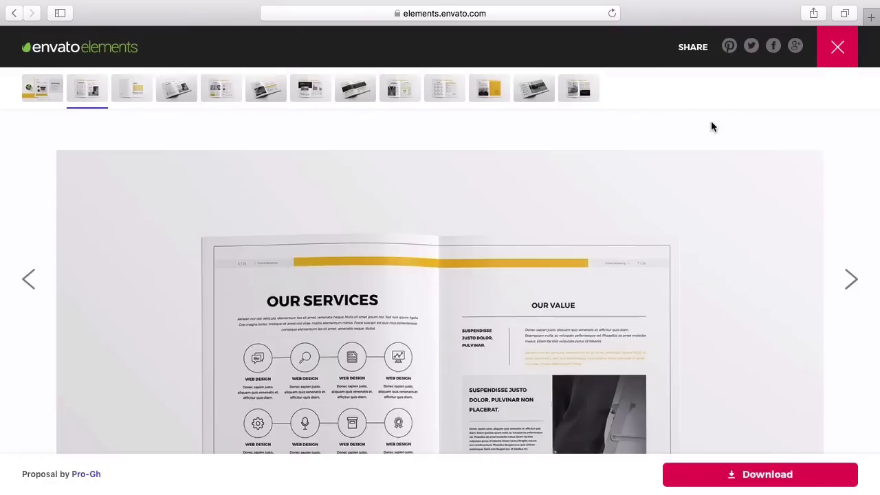
pyautogui.scroll(-3, 711, 126)
pyautogui.scroll(-1, 710, 125)
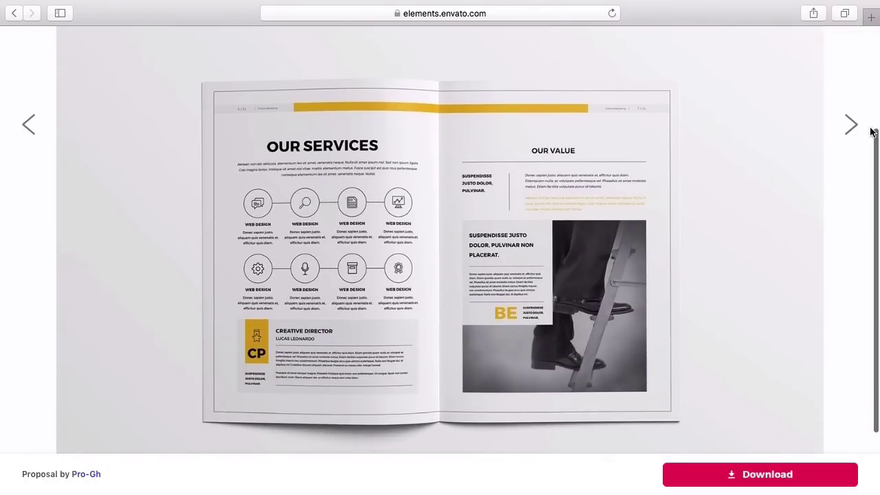
pyautogui.click(854, 129)
pyautogui.scroll(-3, 777, 147)
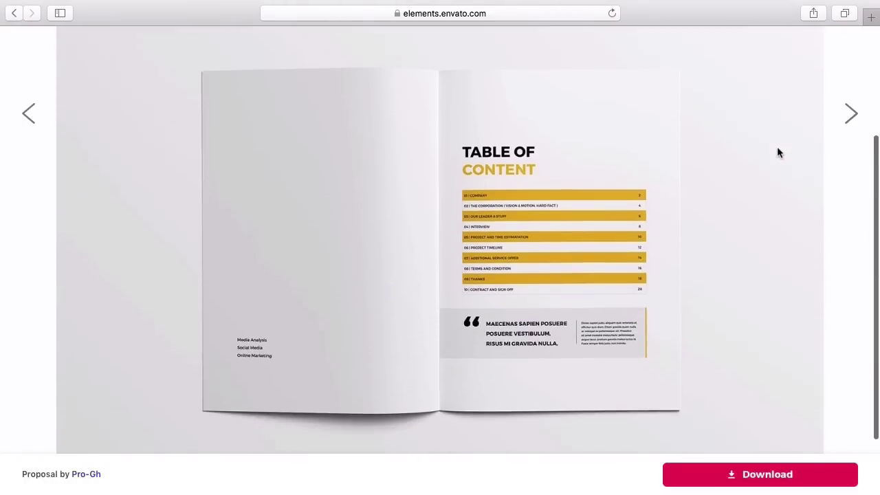
pyautogui.click(852, 123)
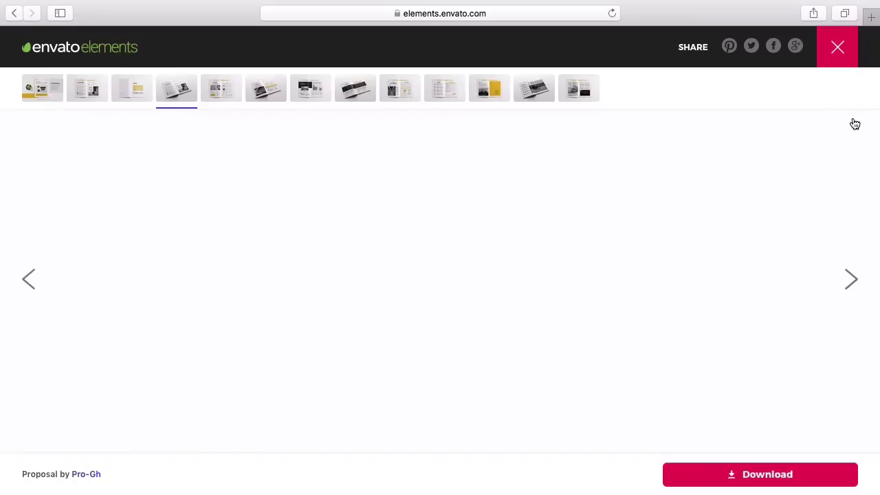
pyautogui.scroll(-5, 681, 218)
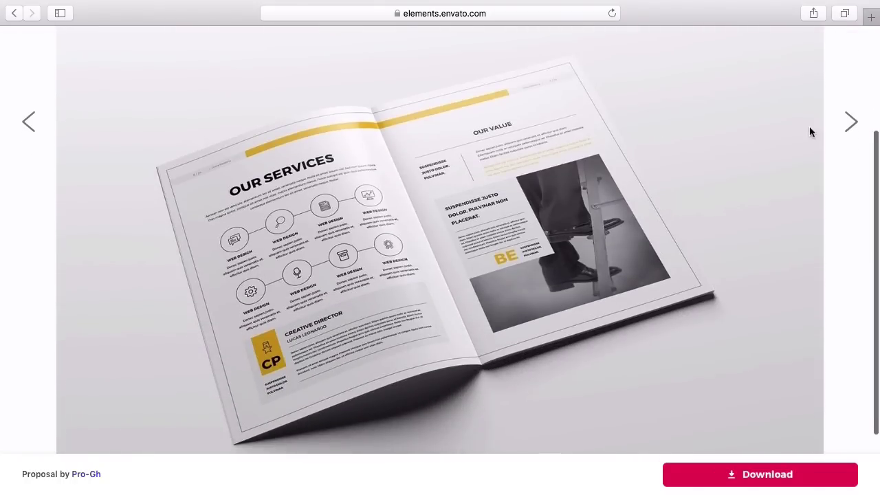
pyautogui.click(859, 121)
pyautogui.scroll(-5, 752, 171)
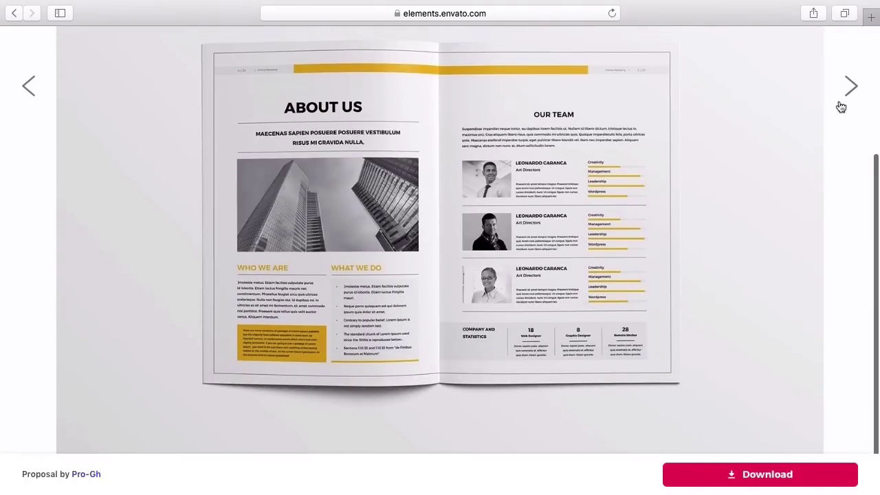
# Continue through the preview spreads up to Project Completion and Thanks for All.
pyautogui.click(848, 102)
pyautogui.scroll(-5, 793, 160)
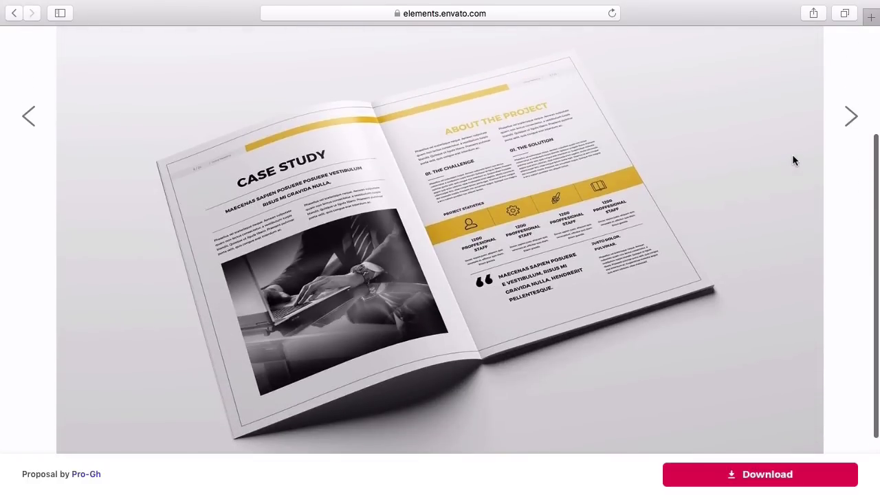
pyautogui.click(850, 117)
pyautogui.scroll(-5, 811, 195)
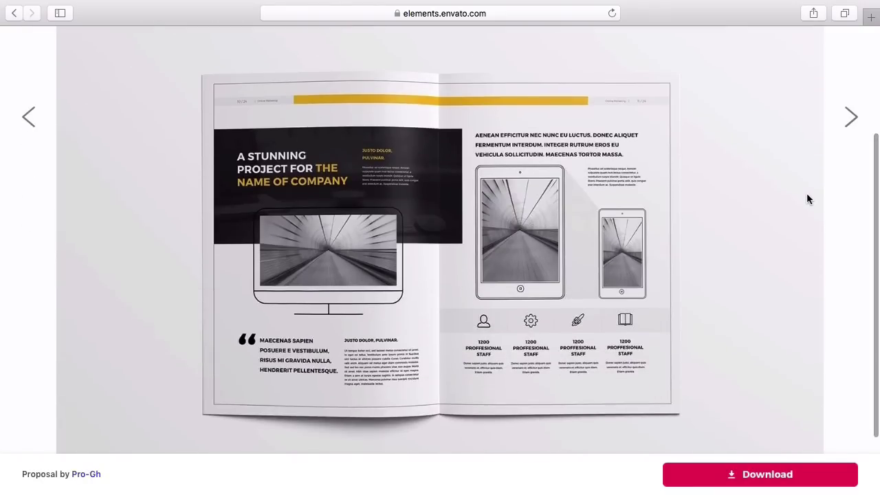
pyautogui.click(849, 118)
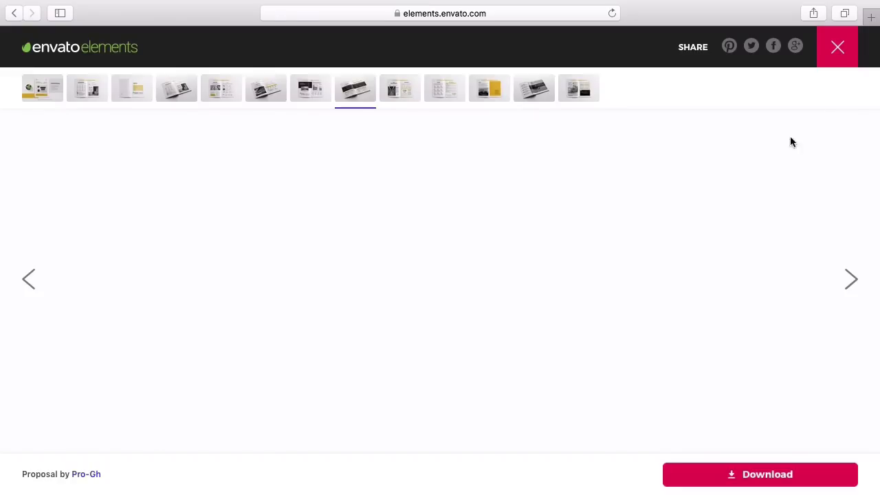
pyautogui.scroll(-5, 703, 171)
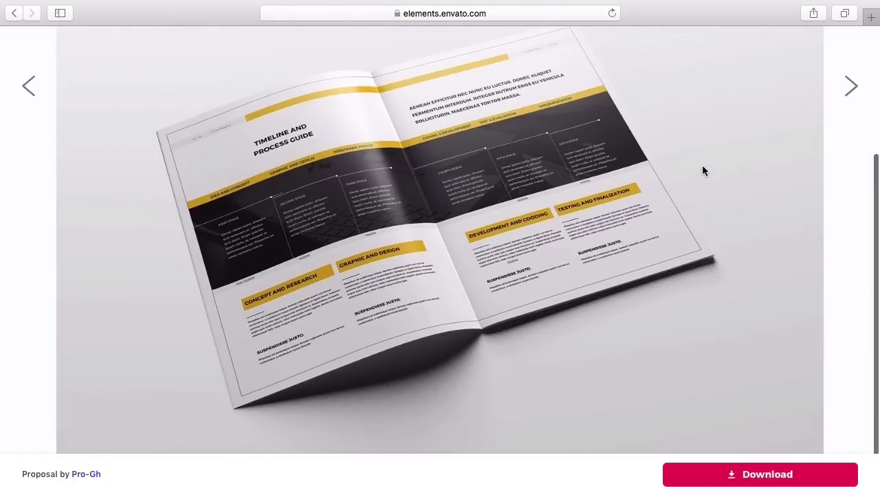
pyautogui.click(850, 91)
pyautogui.scroll(-2, 694, 186)
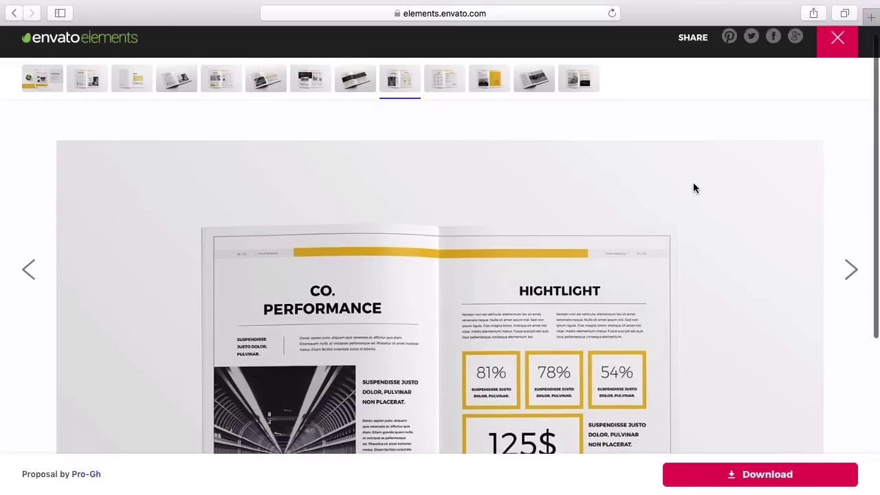
pyautogui.scroll(-3, 693, 186)
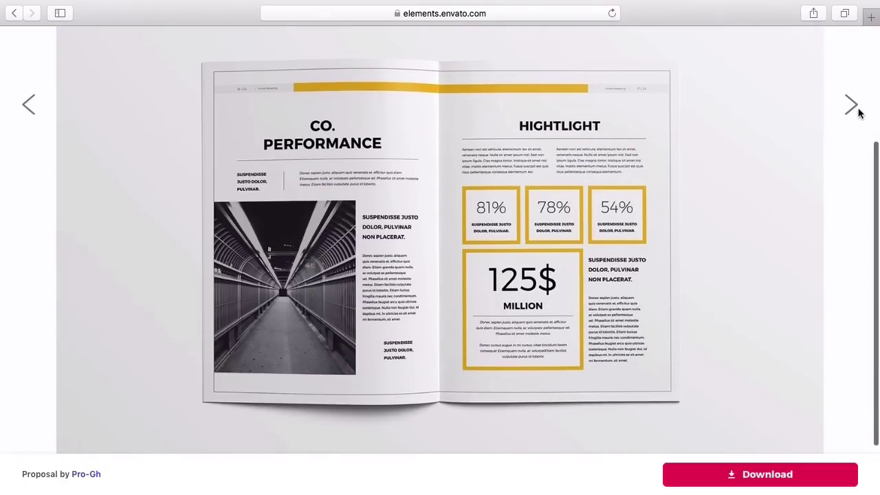
pyautogui.click(858, 110)
pyautogui.scroll(-4, 787, 161)
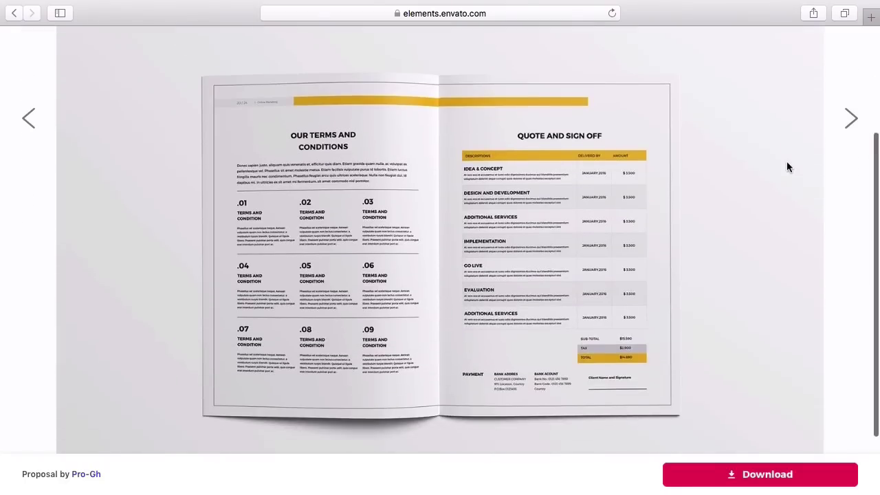
pyautogui.click(850, 103)
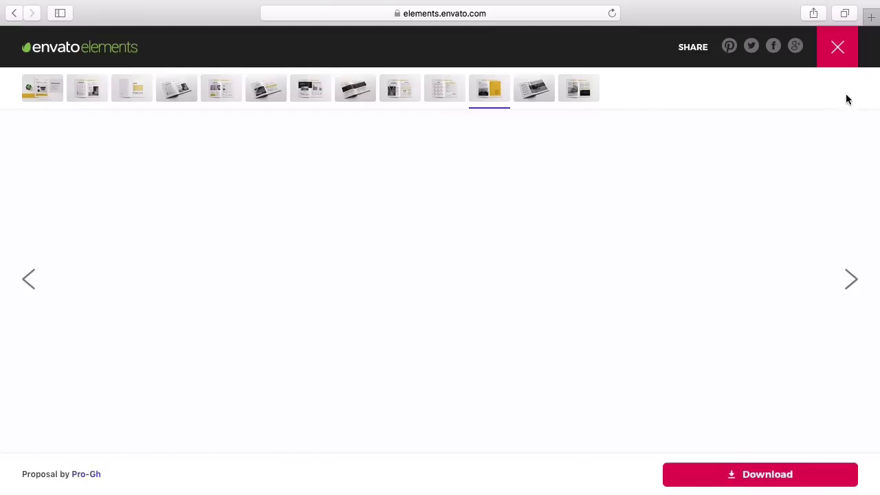
pyautogui.scroll(-4, 809, 129)
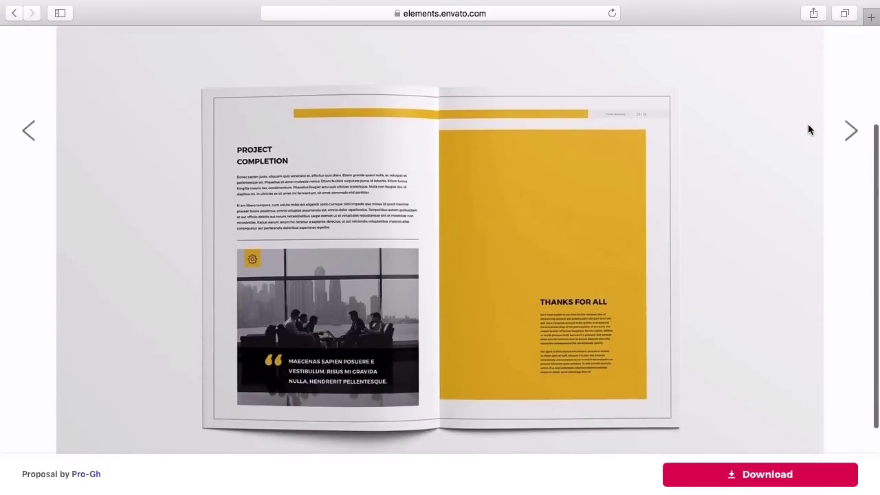
pyautogui.scroll(4, 811, 127)
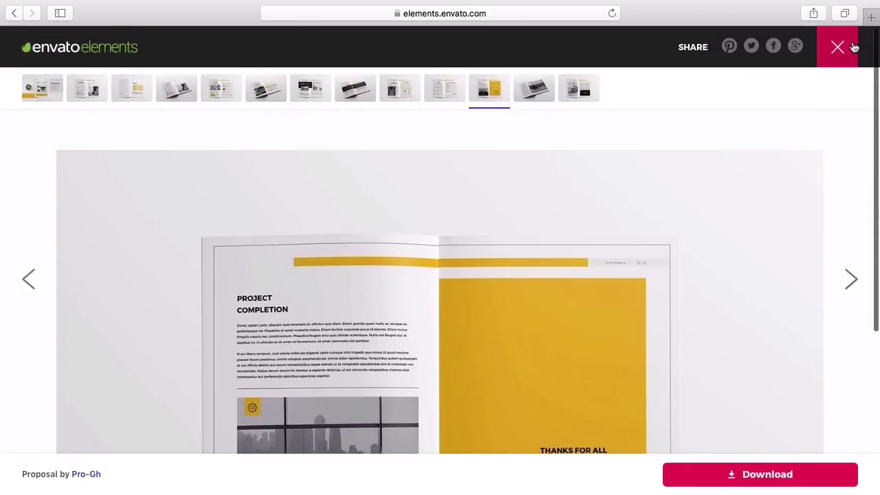
# Close the preview gallery and search for 'proposal'.
pyautogui.click(840, 47)
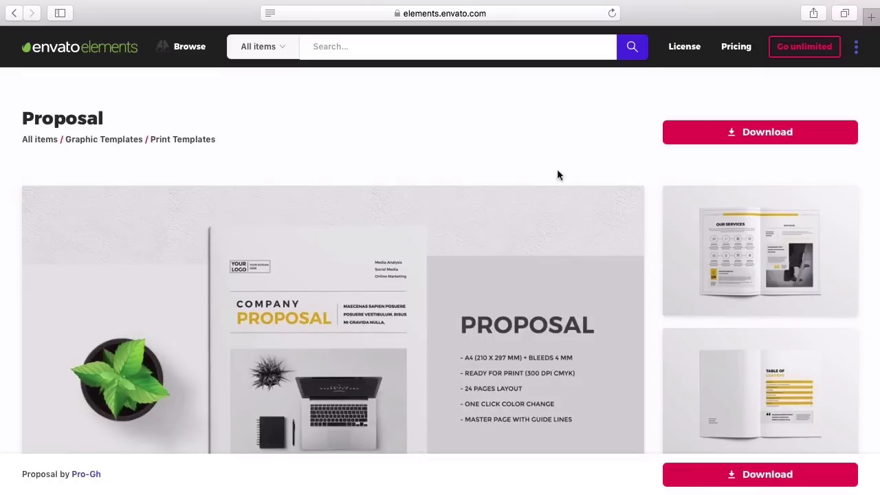
pyautogui.scroll(-2, 484, 168)
pyautogui.scroll(2, 346, 66)
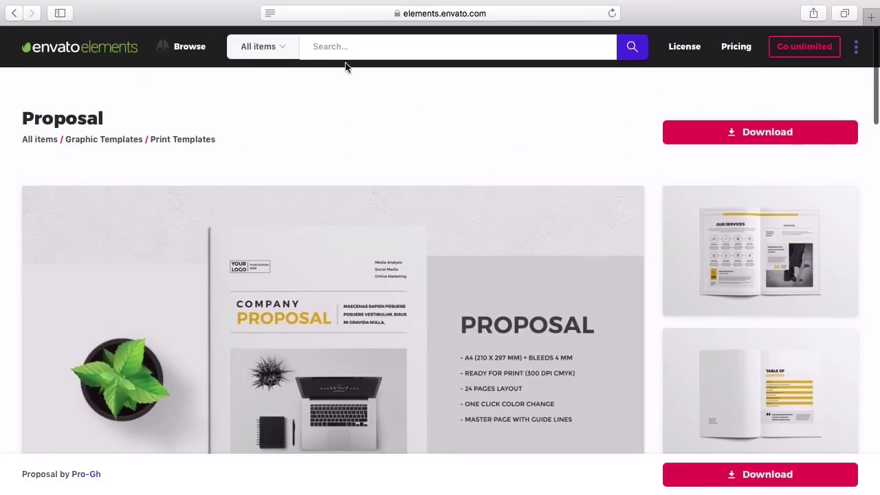
pyautogui.write('proposal')
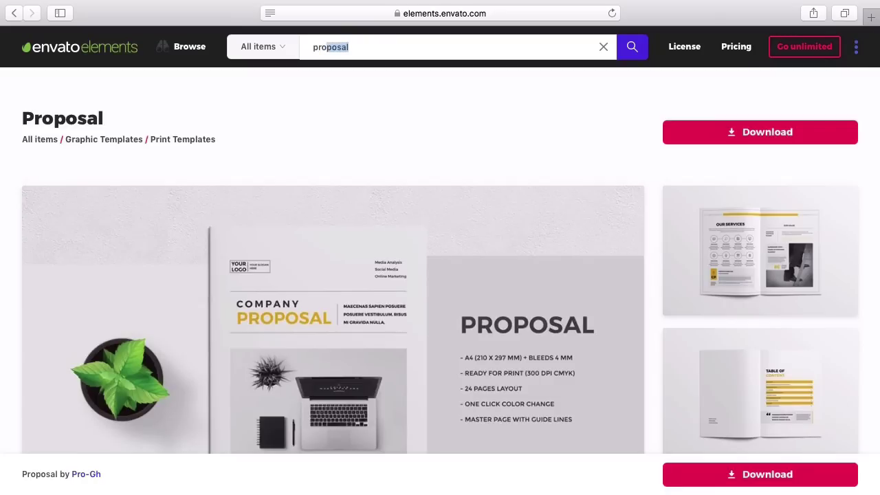
pyautogui.press('Return')
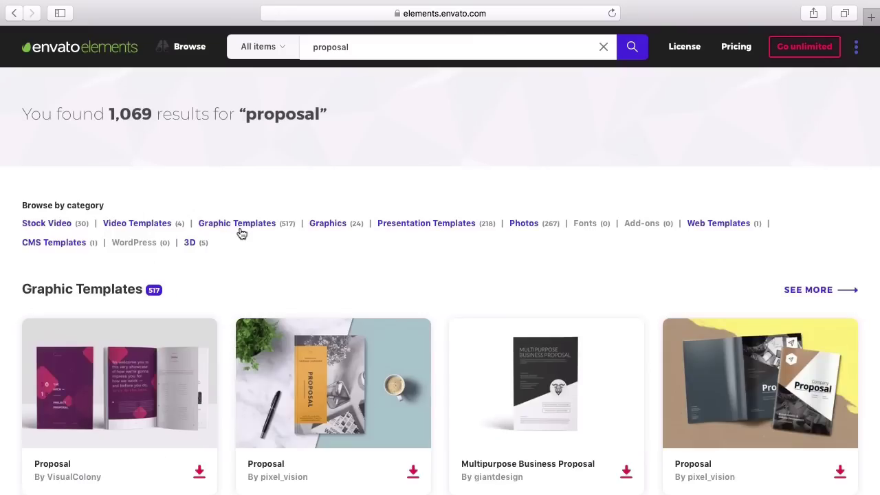
# Filter to Graphic Templates and open the Proposal Brochure Design template page.
pyautogui.click(240, 226)
pyautogui.scroll(-10, 711, 261)
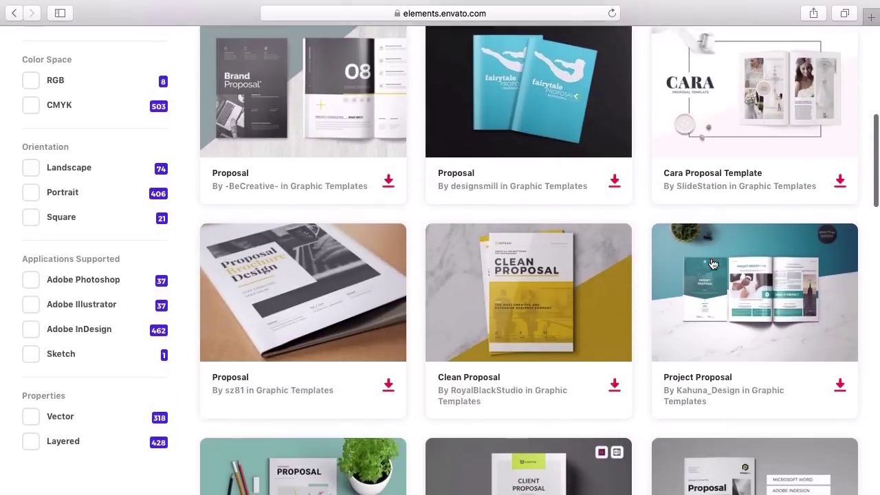
pyautogui.scroll(-8, 713, 265)
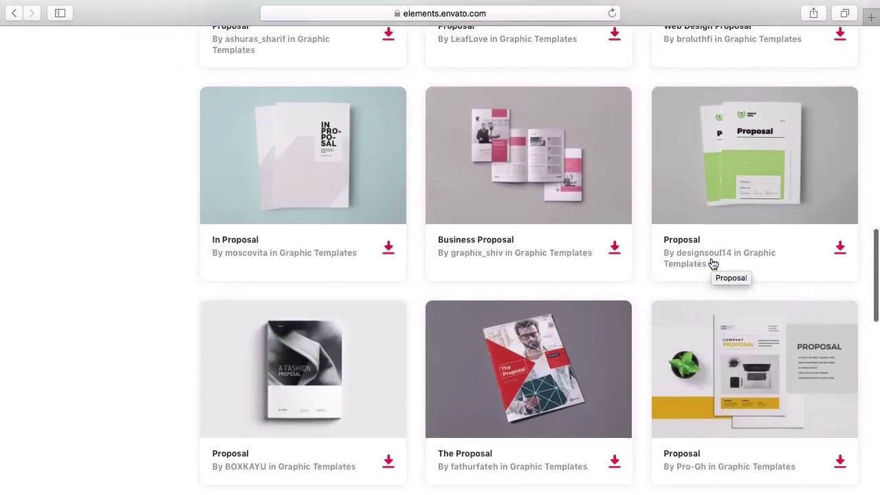
pyautogui.scroll(-6, 713, 265)
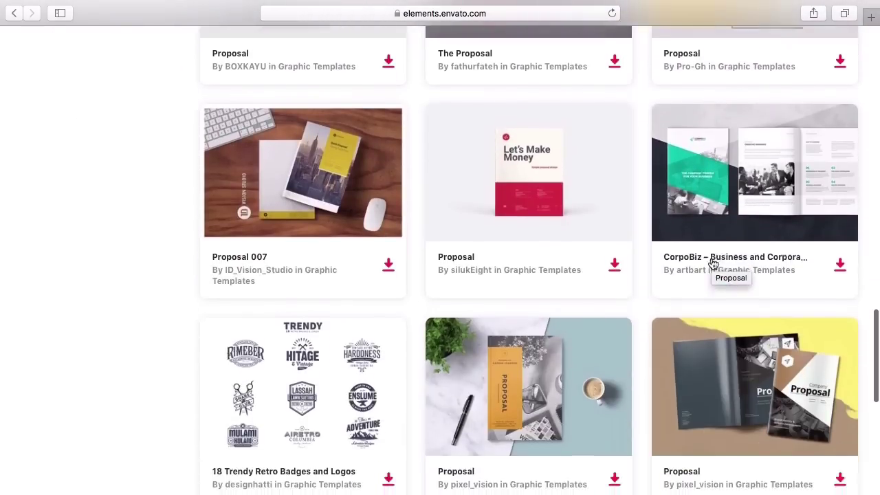
pyautogui.scroll(-2, 713, 264)
pyautogui.scroll(10, 713, 264)
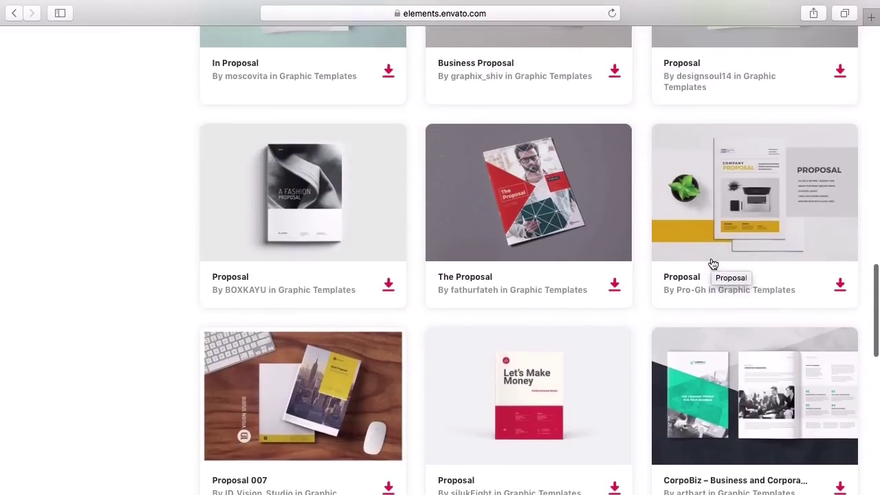
pyautogui.scroll(5, 713, 264)
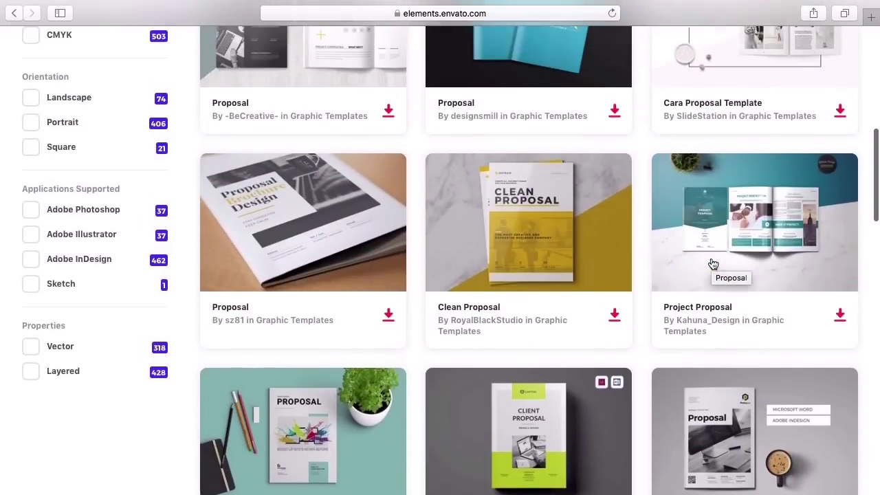
pyautogui.click(314, 253)
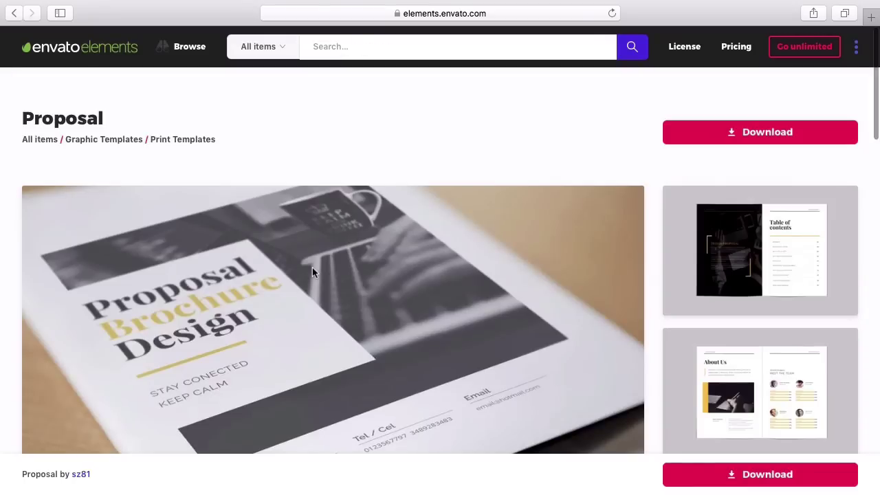
pyautogui.scroll(-2, 335, 289)
pyautogui.scroll(-4, 335, 290)
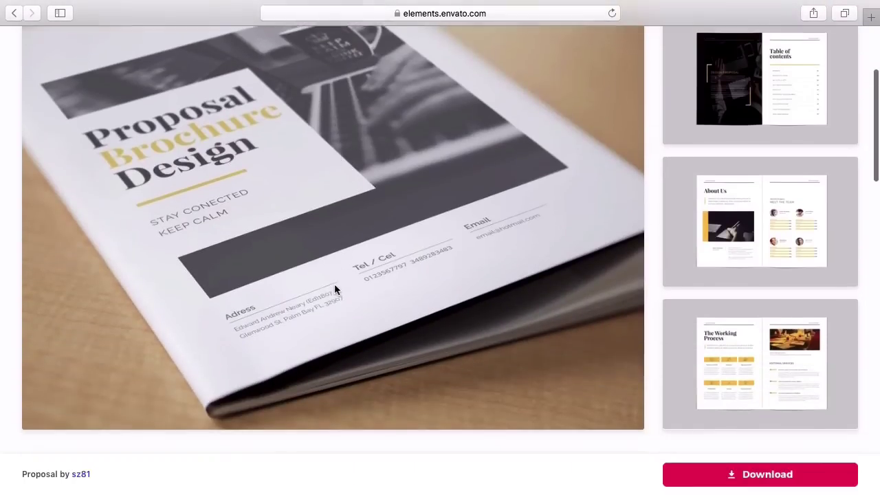
pyautogui.scroll(4, 334, 290)
pyautogui.scroll(-1, 335, 290)
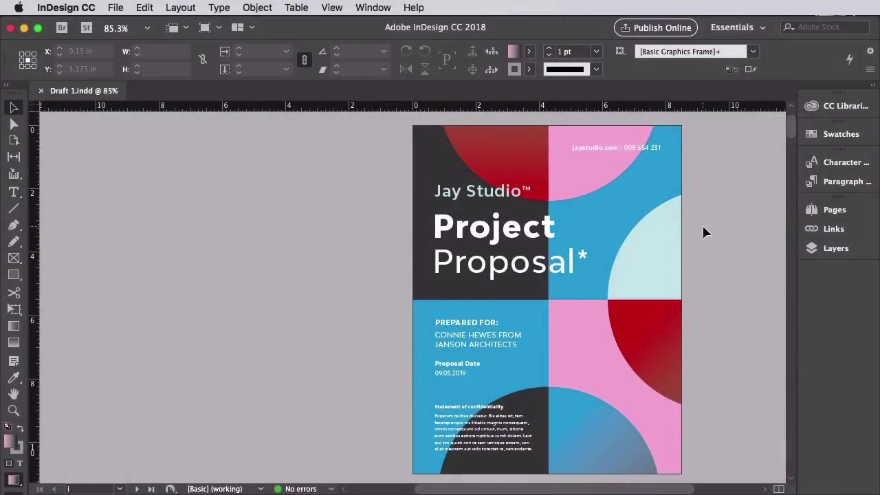
# Unlock the Text layer in the Layers panel.
pyautogui.click(850, 249)
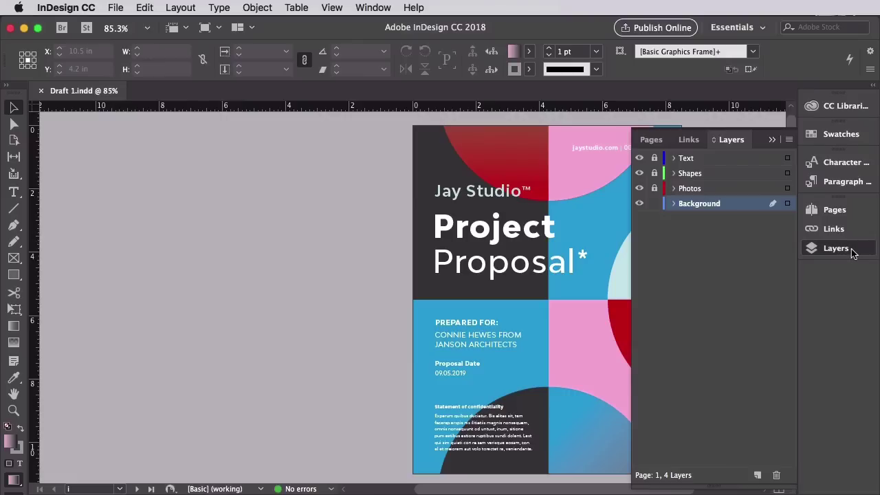
pyautogui.click(654, 158)
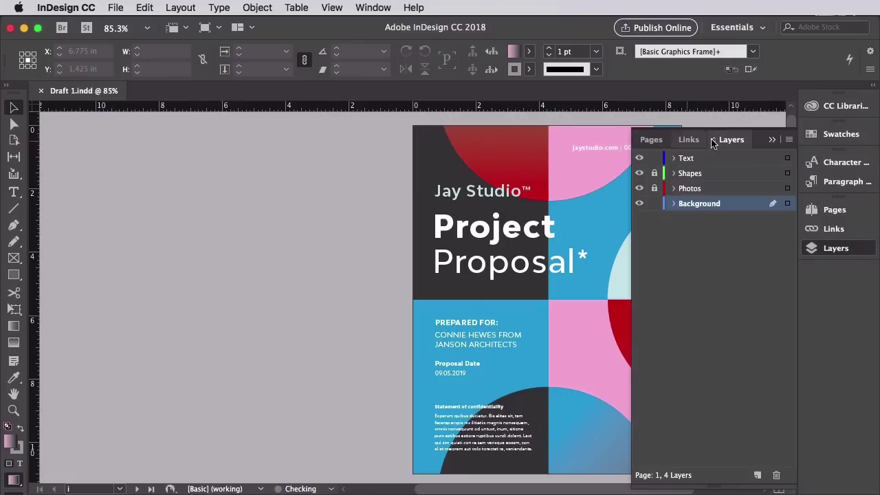
pyautogui.click(772, 140)
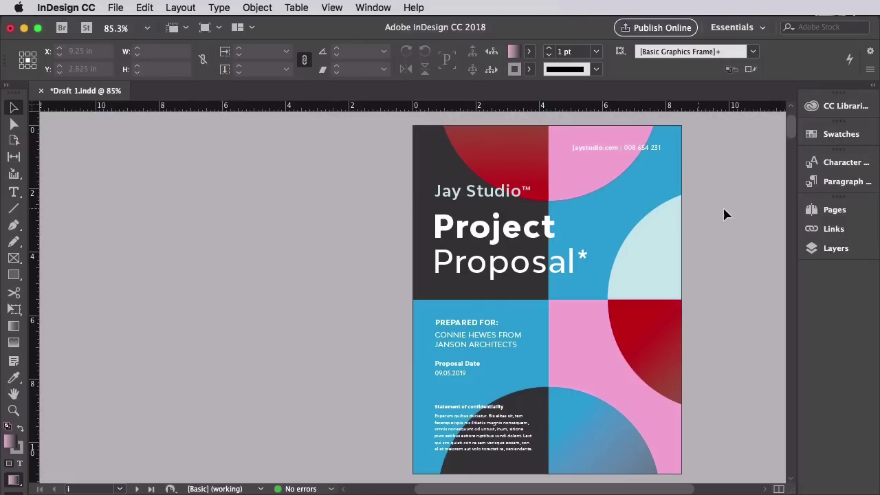
# Select the Project Proposal title frame and its full text, then deselect it.
pyautogui.click(500, 255)
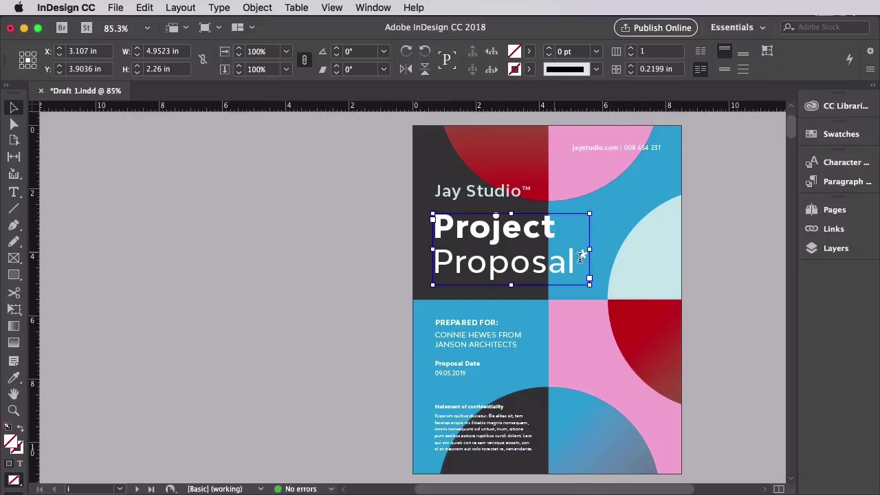
pyautogui.doubleClick(432, 224)
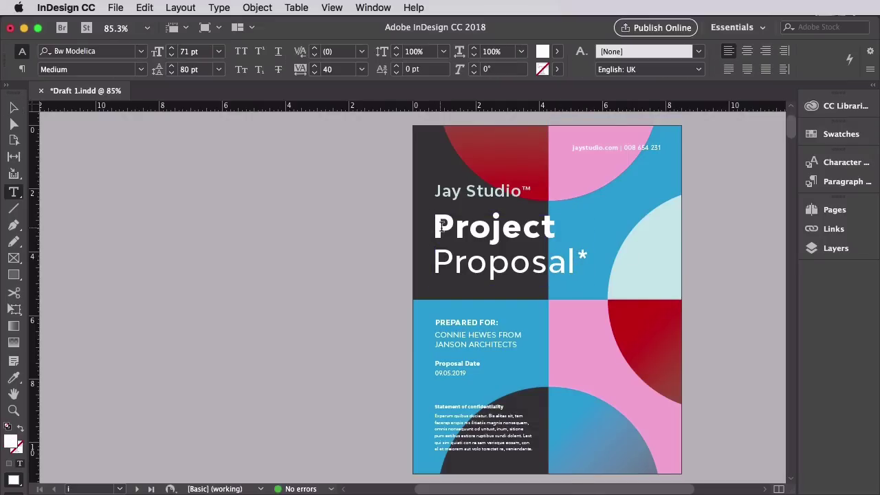
pyautogui.moveTo(434, 225); pyautogui.dragTo(581, 262)
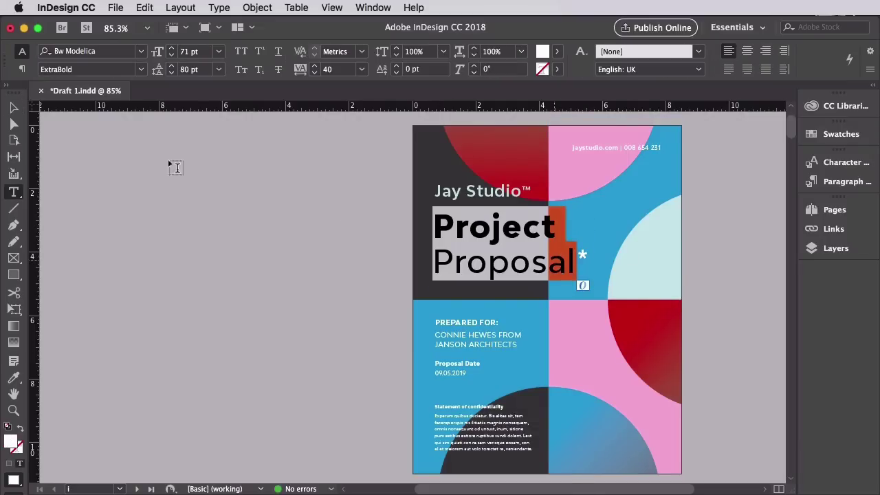
pyautogui.click(15, 109)
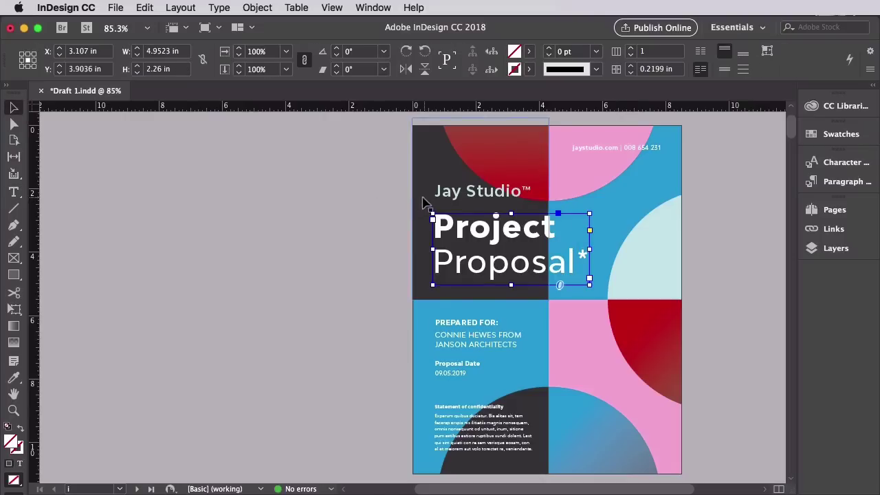
pyautogui.click(378, 190)
# Scroll past the table of contents to the '01* About us' spread with its quote and blue photo.
pyautogui.scroll(-5, 377, 182)
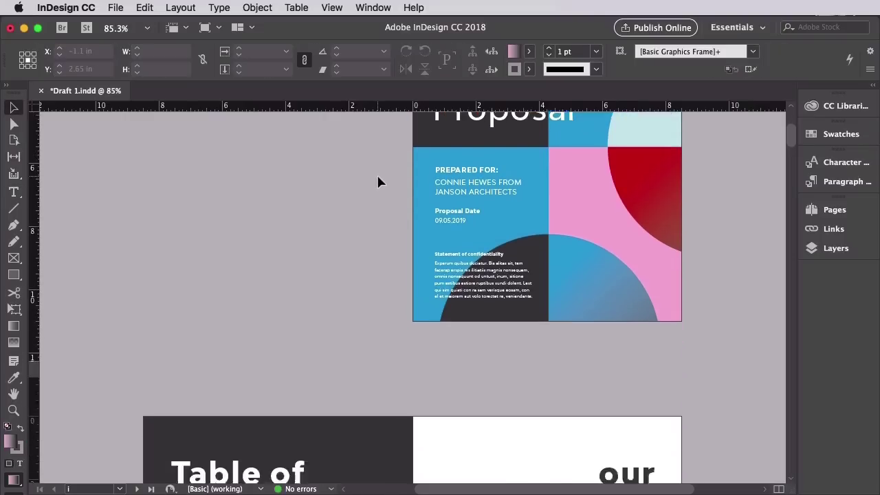
pyautogui.scroll(-5, 377, 181)
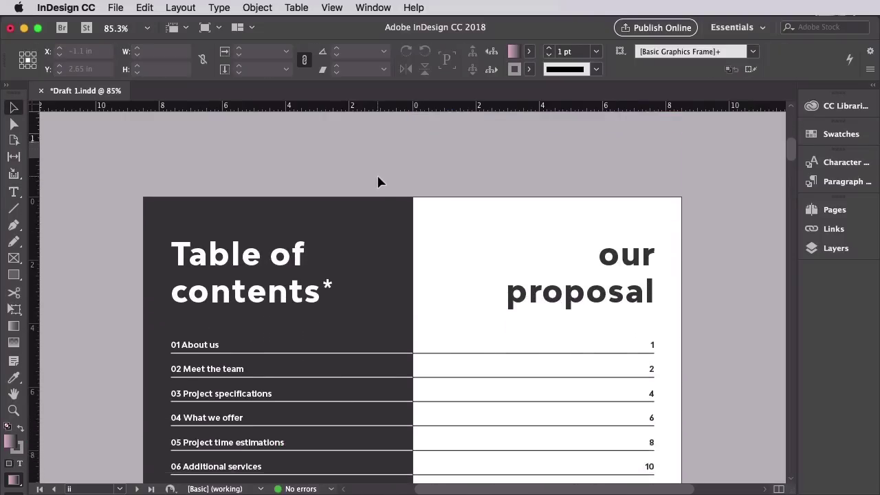
pyautogui.scroll(-2, 379, 182)
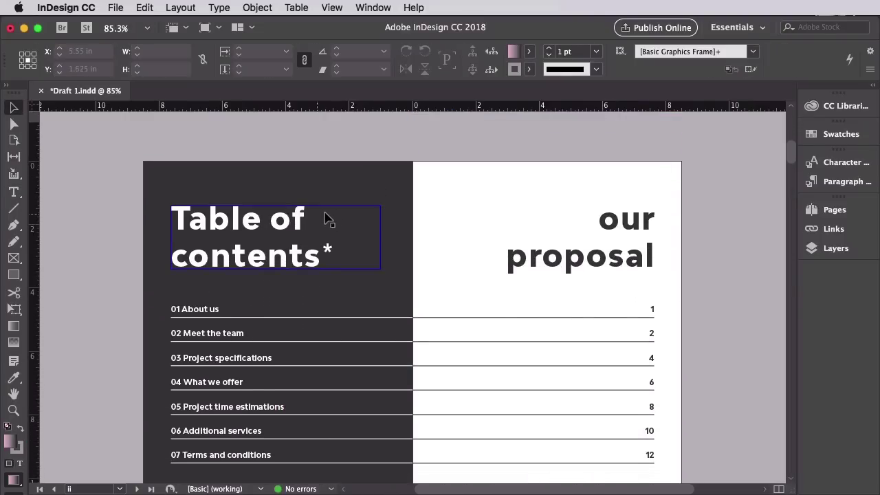
pyautogui.scroll(-3, 336, 217)
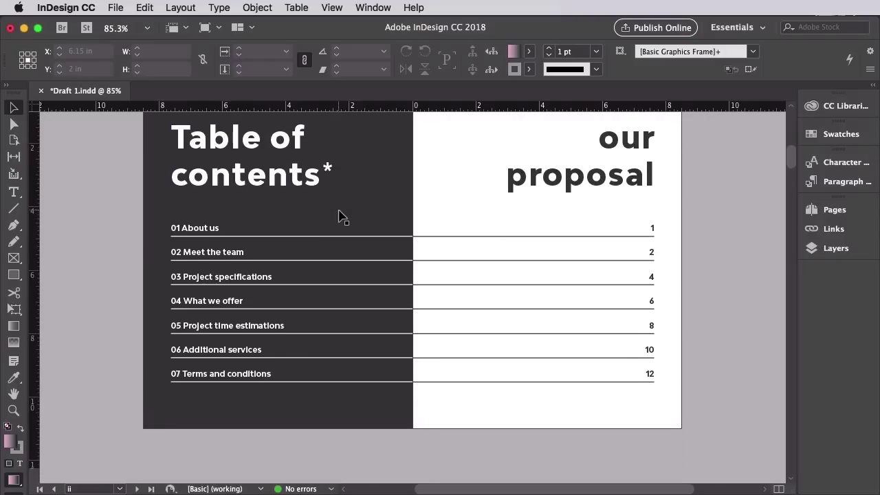
pyautogui.scroll(-1, 683, 237)
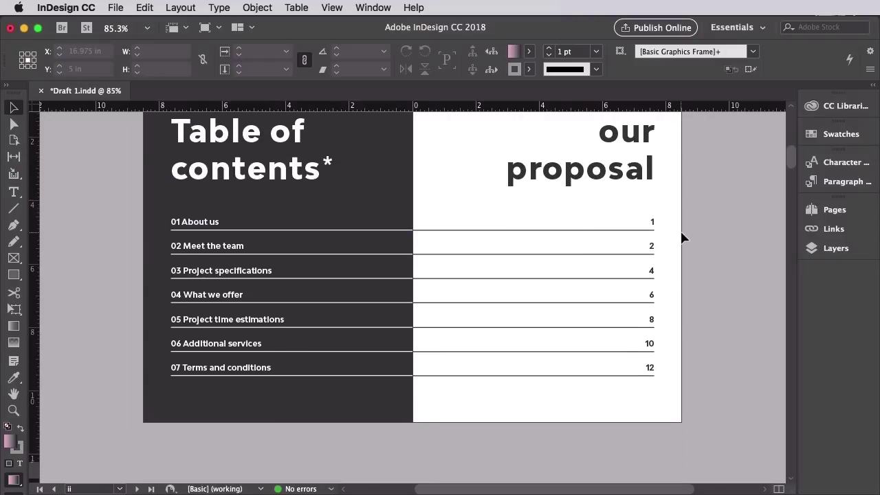
pyautogui.scroll(-10, 683, 237)
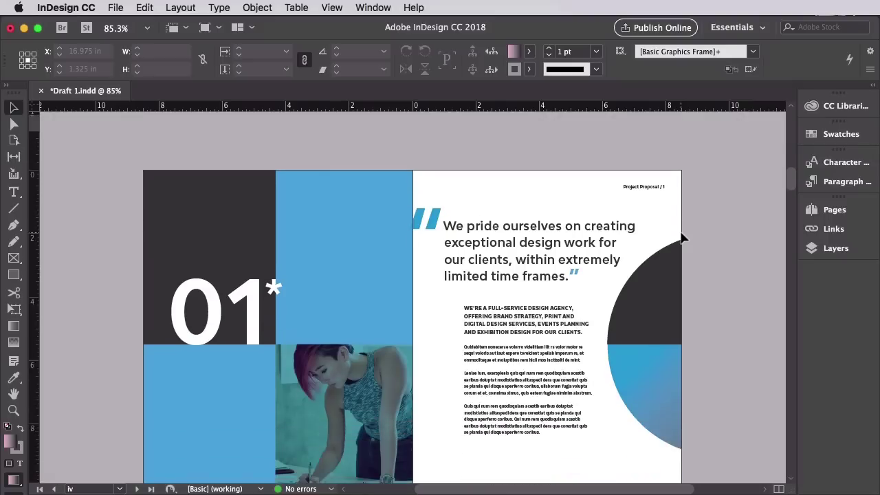
pyautogui.scroll(-2, 683, 238)
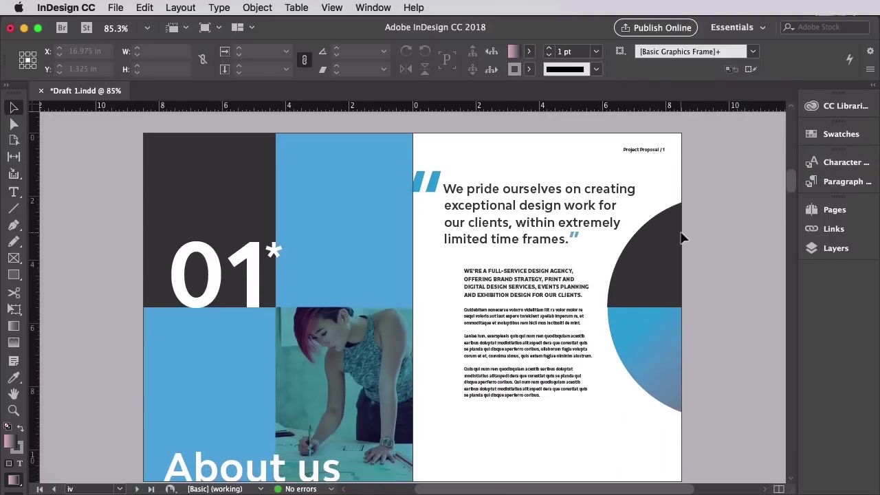
pyautogui.scroll(-1, 683, 237)
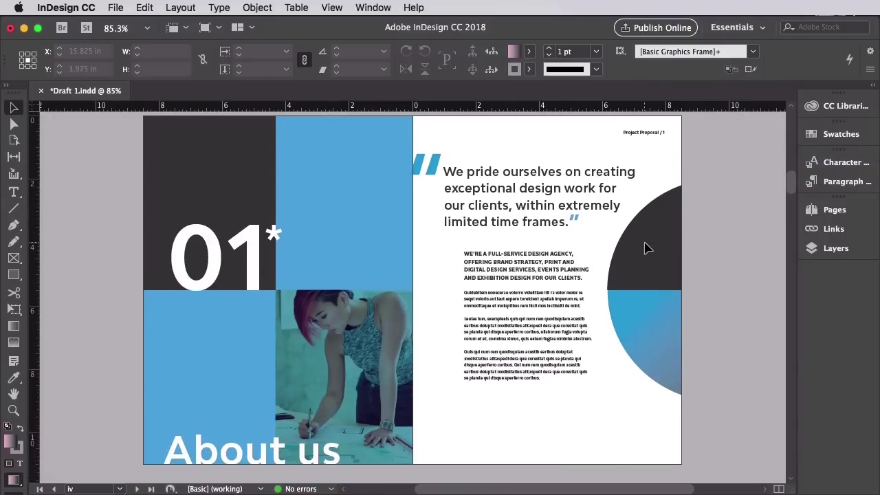
# Select the quote frame, then scroll through the Meet the team and About the project spreads.
pyautogui.click(606, 207)
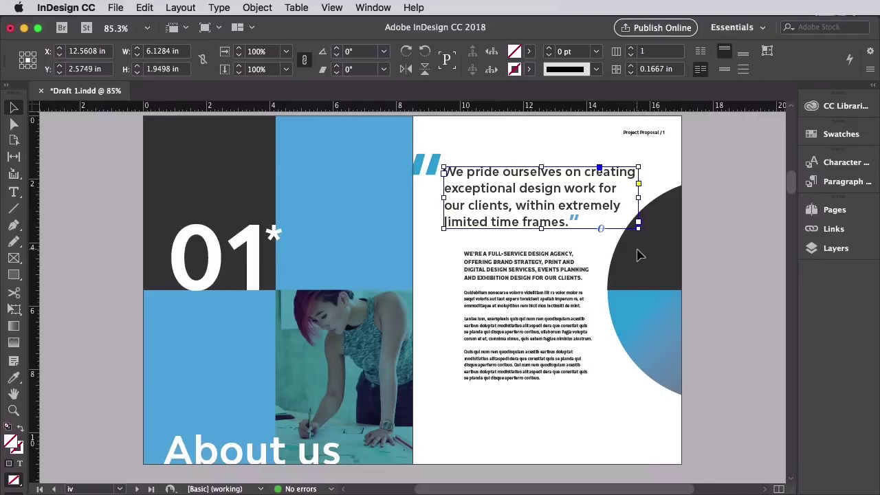
pyautogui.scroll(-10, 638, 255)
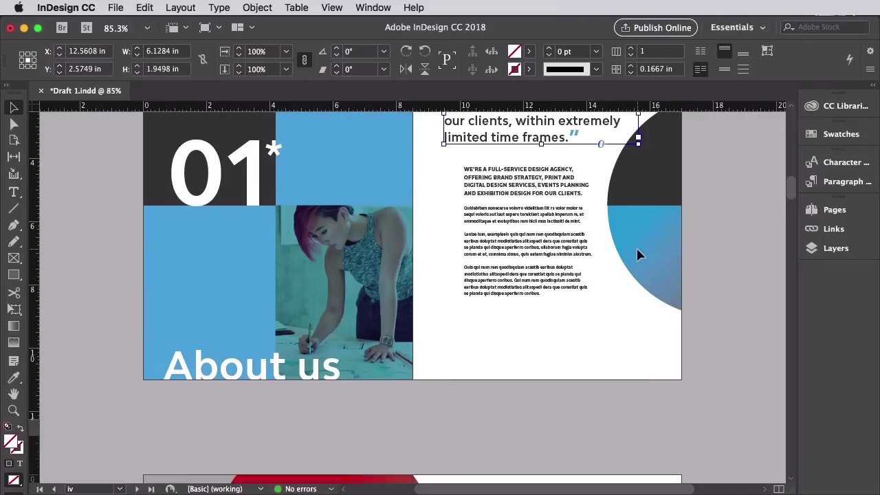
pyautogui.scroll(-3, 638, 255)
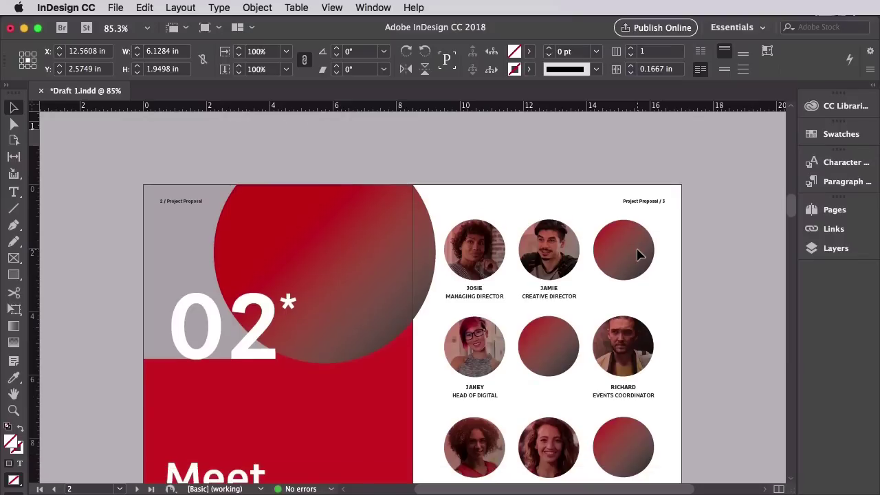
pyautogui.scroll(-3, 638, 255)
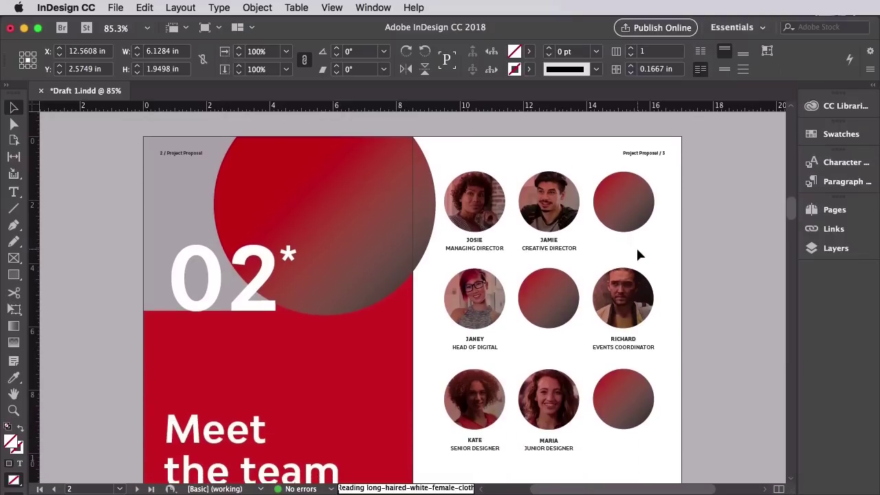
pyautogui.scroll(-1, 638, 255)
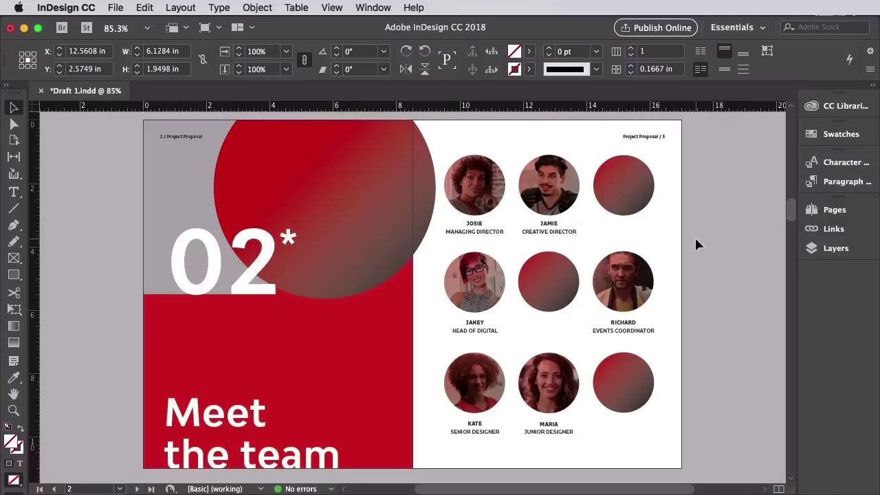
pyautogui.scroll(-5, 696, 244)
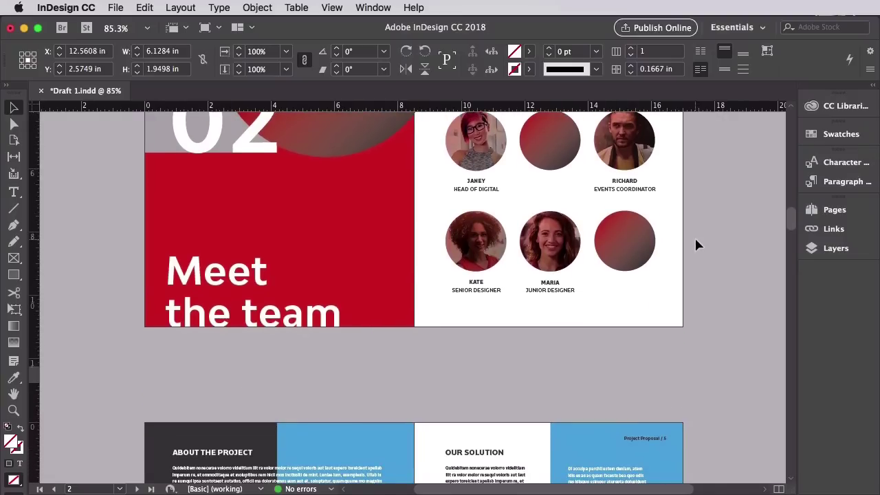
pyautogui.scroll(-8, 695, 245)
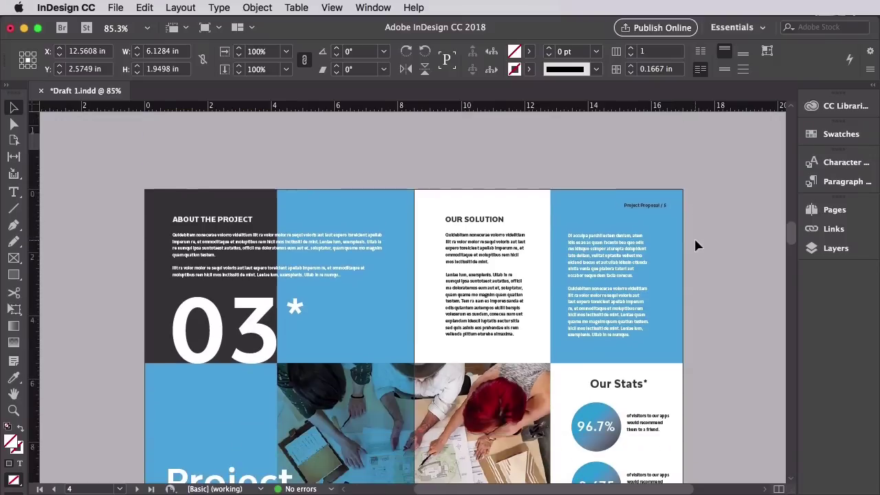
pyautogui.scroll(-3, 696, 246)
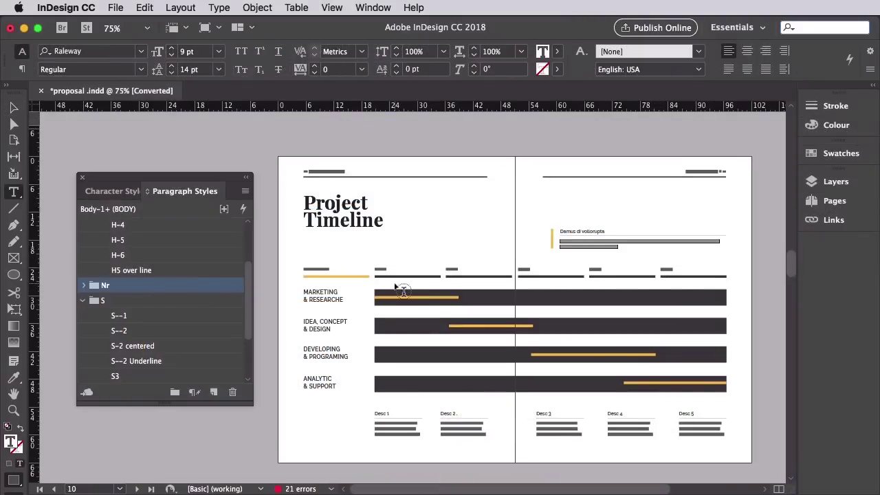
# Select the 0 of the first service number to check its Lined Nr style.
pyautogui.scroll(6, 401, 289)
pyautogui.scroll(6, 401, 290)
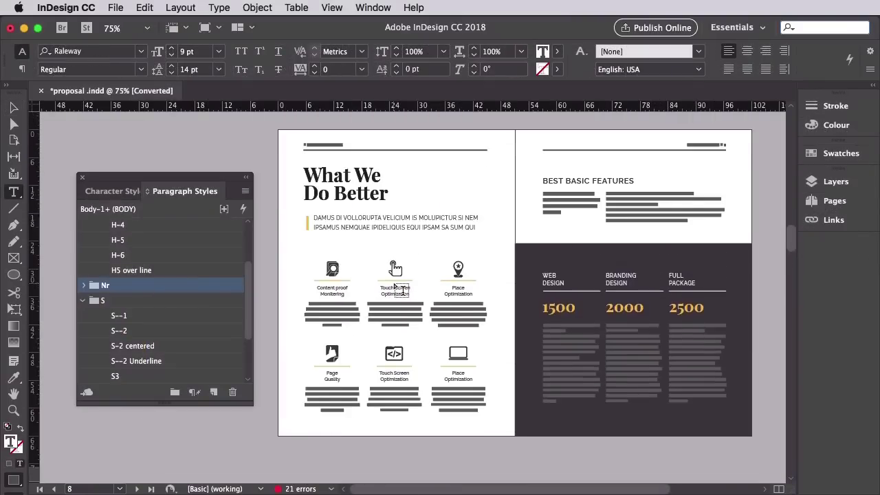
pyautogui.moveTo(543, 315); pyautogui.dragTo(548, 315)
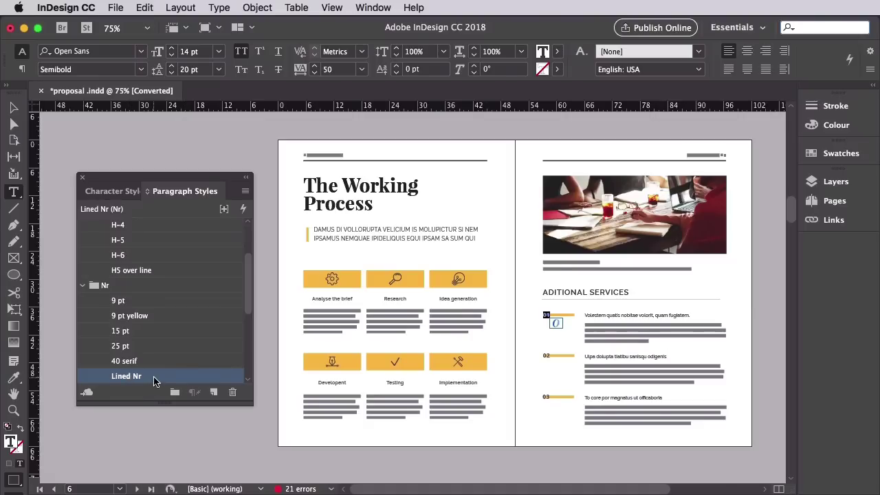
pyautogui.scroll(-2, 172, 330)
pyautogui.scroll(2, 172, 323)
# Collapse the Nr, S, BODY and H paragraph style groups into top-level folders.
pyautogui.click(83, 284)
pyautogui.click(81, 301)
pyautogui.click(82, 331)
pyautogui.click(83, 239)
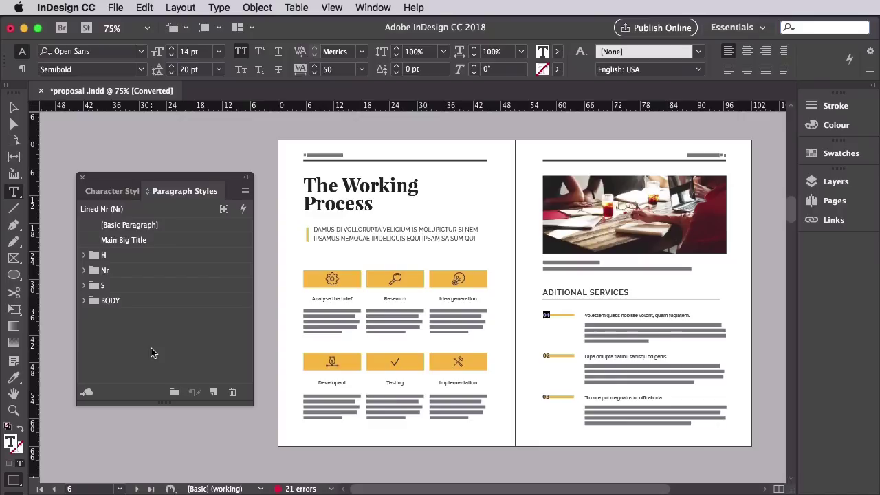
# Zoom the cover to 100% and select the word 'Brochure' in its title.
pyautogui.scroll(15, 464, 300)
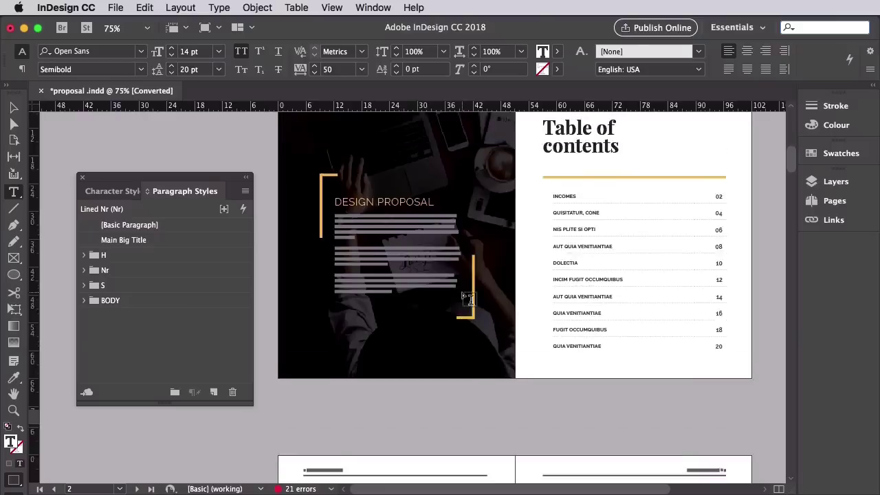
pyautogui.scroll(2, 464, 301)
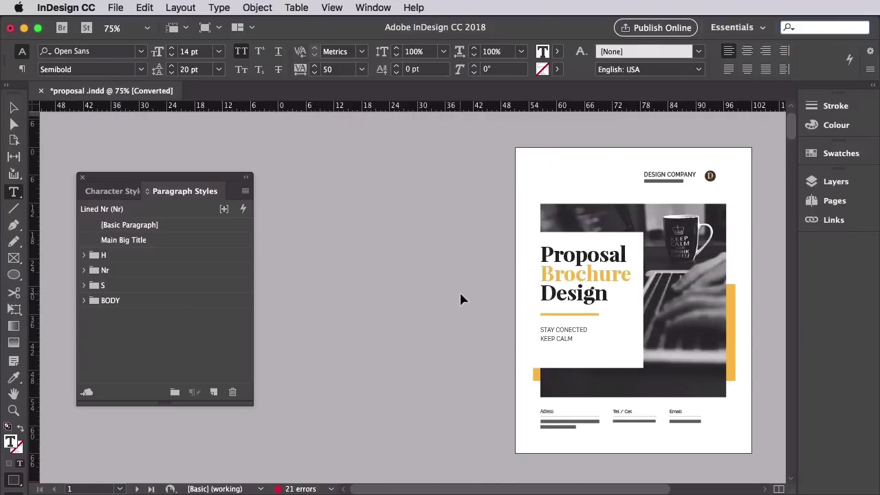
pyautogui.press('super+equal')
pyautogui.hscroll(6, 457, 294)
pyautogui.doubleClick(447, 267)
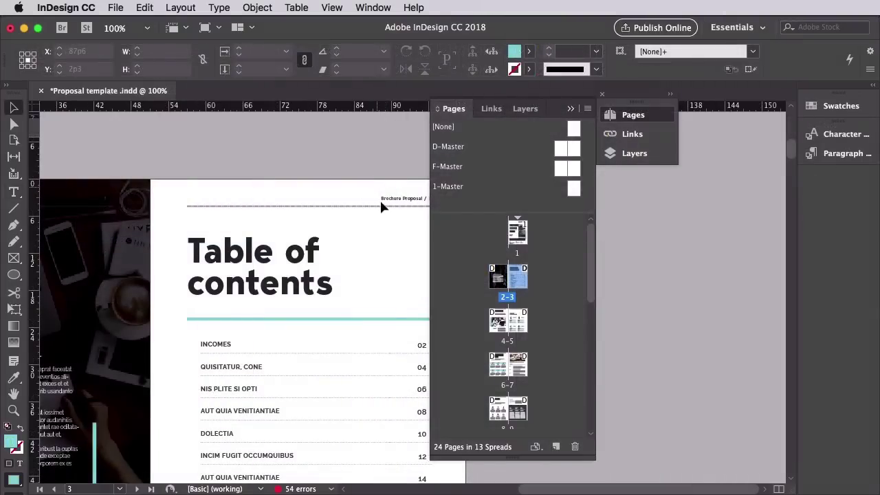
# Go to page 5 and dock the Pages/Links/Layers panel group on the right.
pyautogui.doubleClick(518, 321)
pyautogui.hscroll(-2, 384, 282)
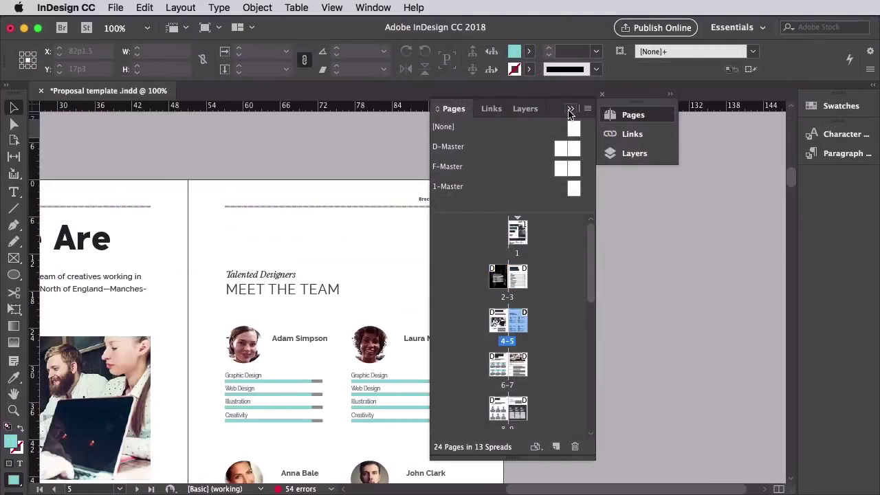
pyautogui.moveTo(628, 100); pyautogui.dragTo(824, 180)
pyautogui.hscroll(-1, 547, 240)
pyautogui.hscroll(-5, 546, 239)
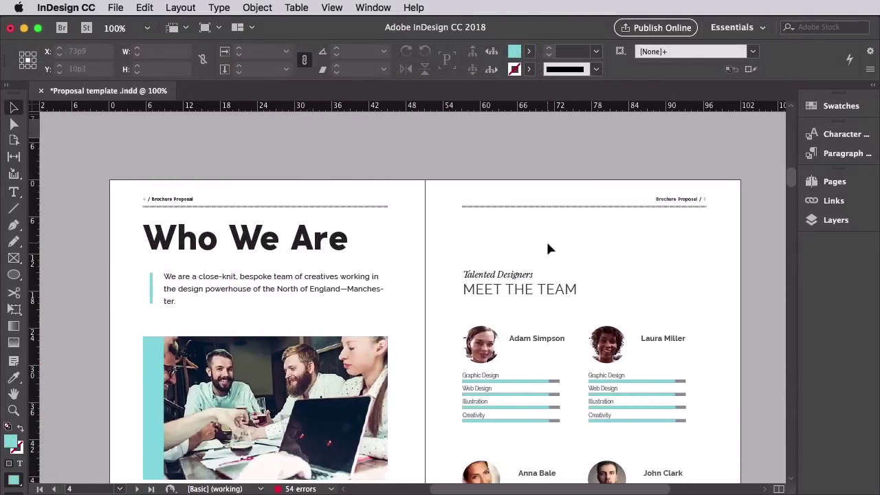
# View the Who We Are and Meet the Team spread at 75%, then return to 100%.
pyautogui.scroll(-2, 547, 240)
pyautogui.press('super+minus')
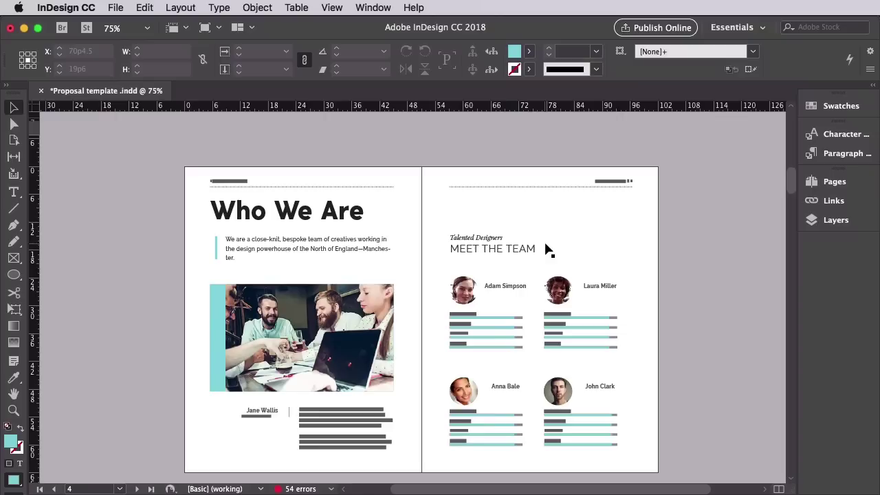
pyautogui.scroll(-2, 546, 248)
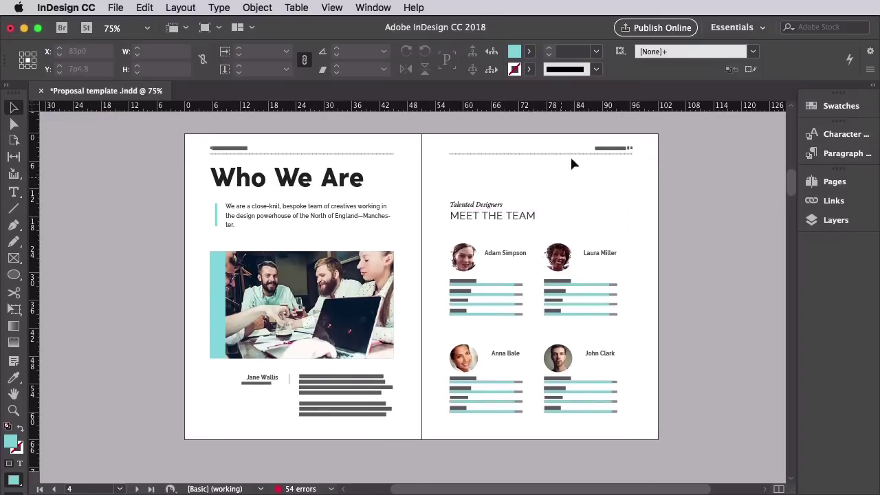
pyautogui.press('super+equal')
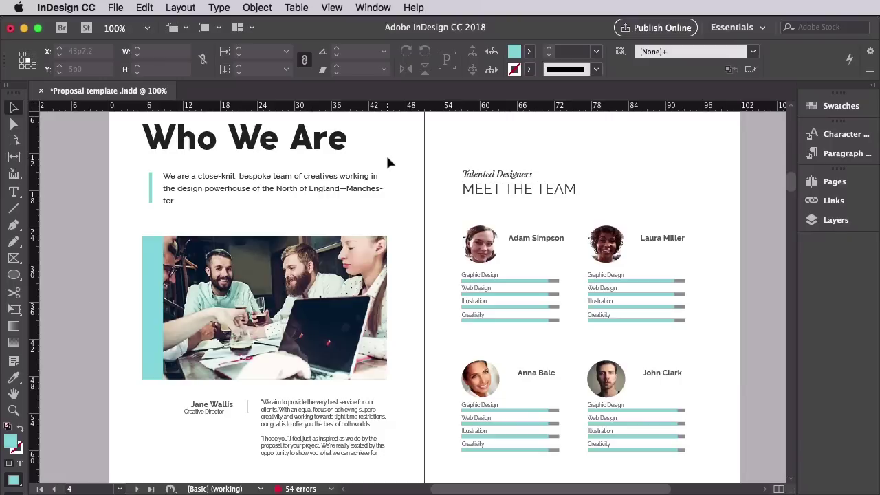
pyautogui.scroll(3, 387, 158)
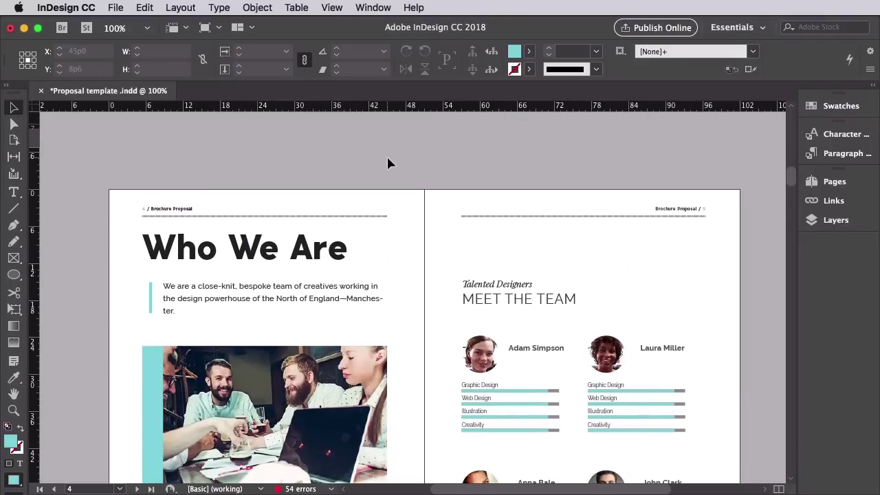
pyautogui.scroll(-1, 387, 163)
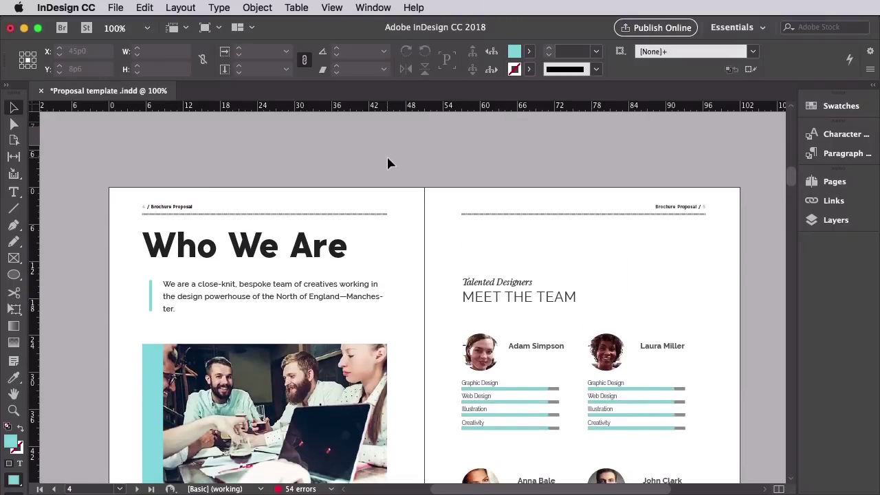
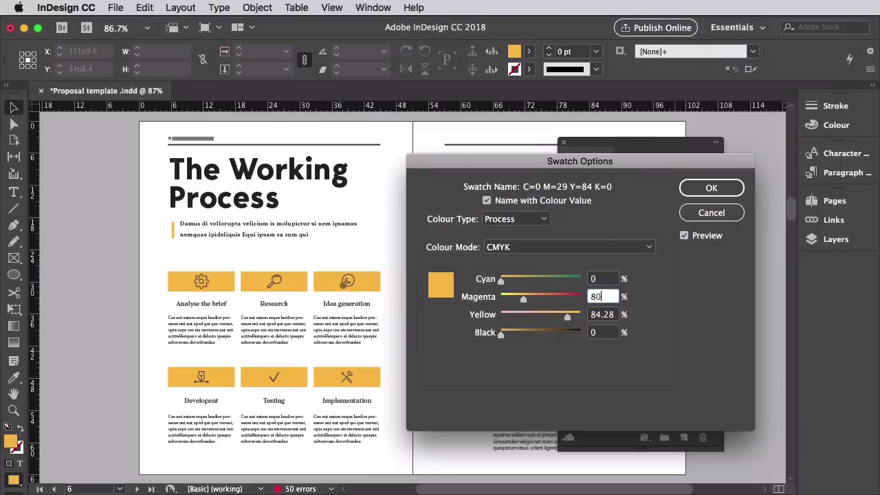
# Change the accent swatch values from the trial magenta 80 / yellow 79 to C=48 M=0 Y=14 K=0.
pyautogui.press('Tab')
pyautogui.write('79')
pyautogui.press('Tab')
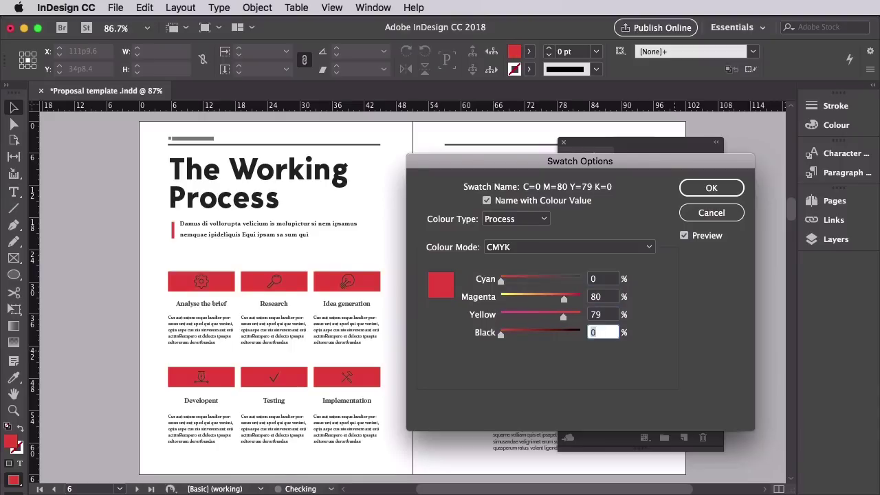
pyautogui.click(595, 295)
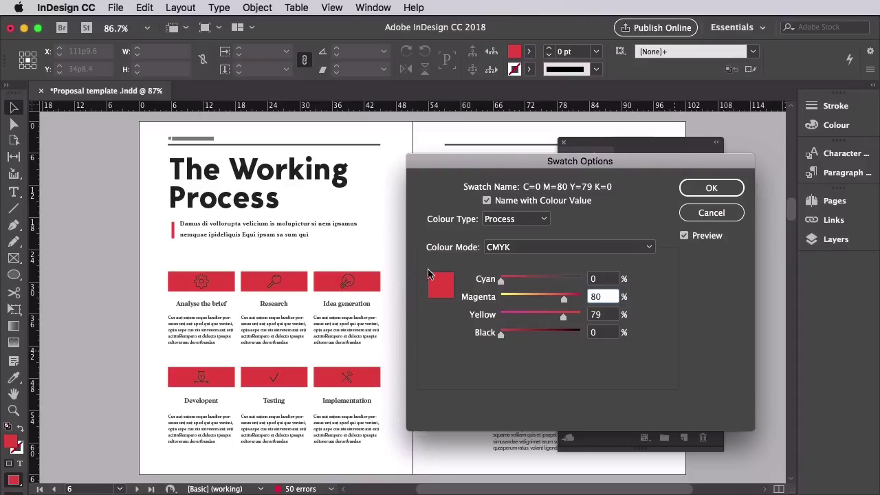
pyautogui.moveTo(595, 280); pyautogui.dragTo(585, 282)
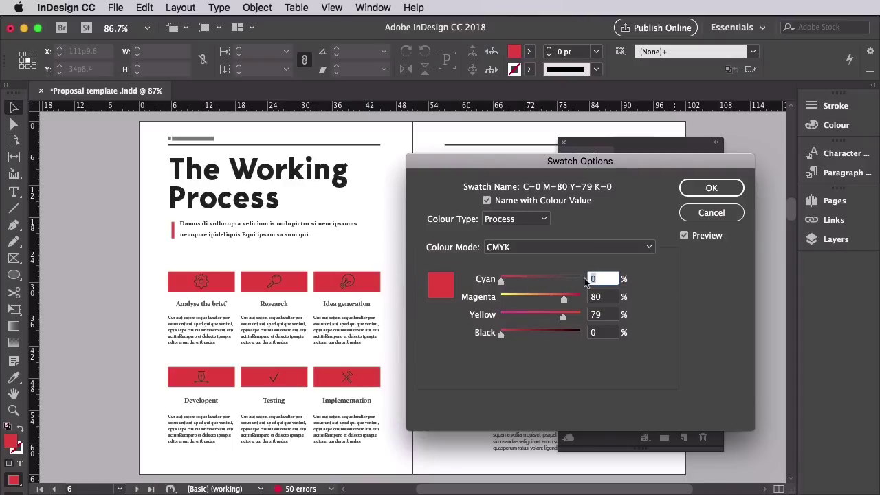
pyautogui.write('48')
pyautogui.press('Tab')
pyautogui.write('0')
pyautogui.press('Tab')
pyautogui.write('14')
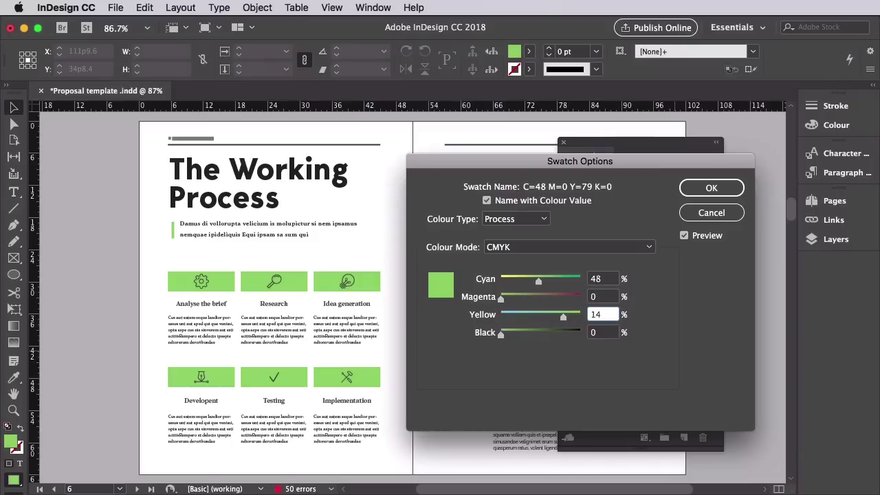
pyautogui.press('Tab')
pyautogui.click(608, 315)
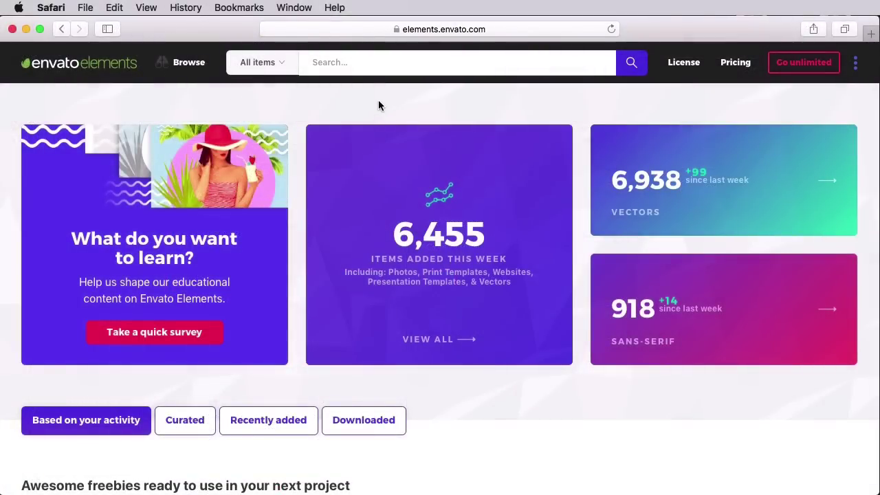
# Search Envato Elements for 'proposal', filter to Graphic Templates, and scroll through the results.
pyautogui.write('proposal')
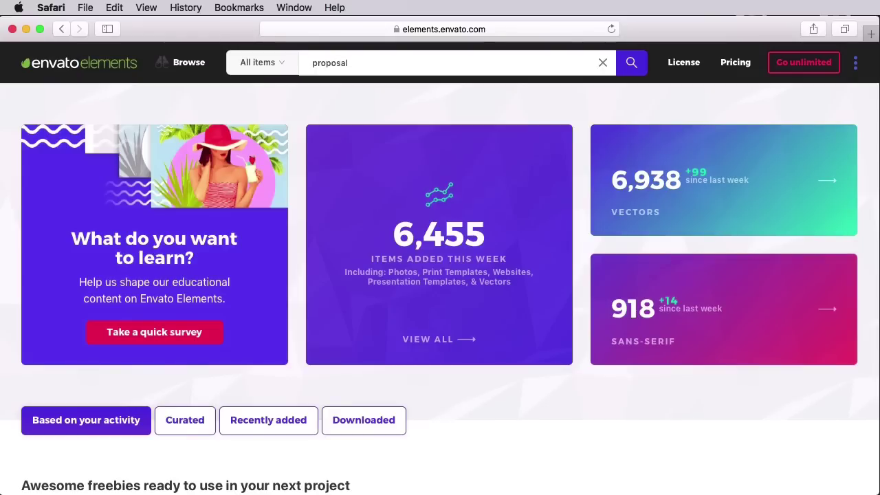
pyautogui.press('Return')
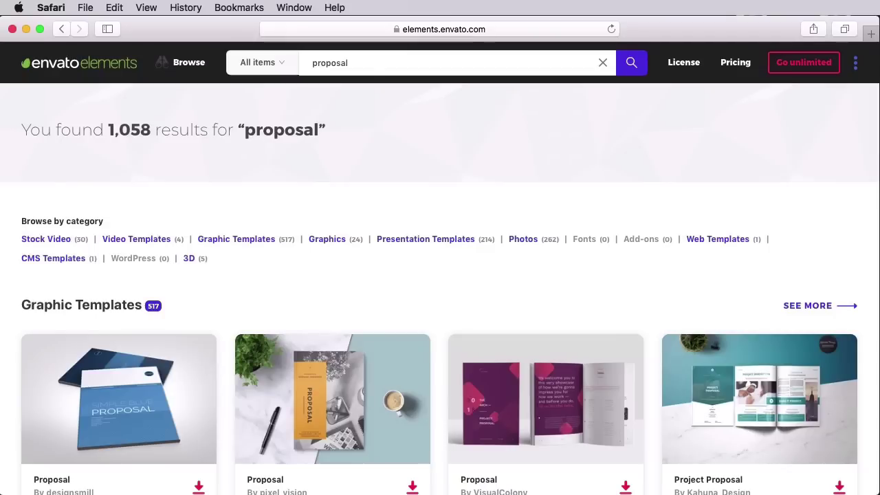
pyautogui.scroll(-5, 430, 150)
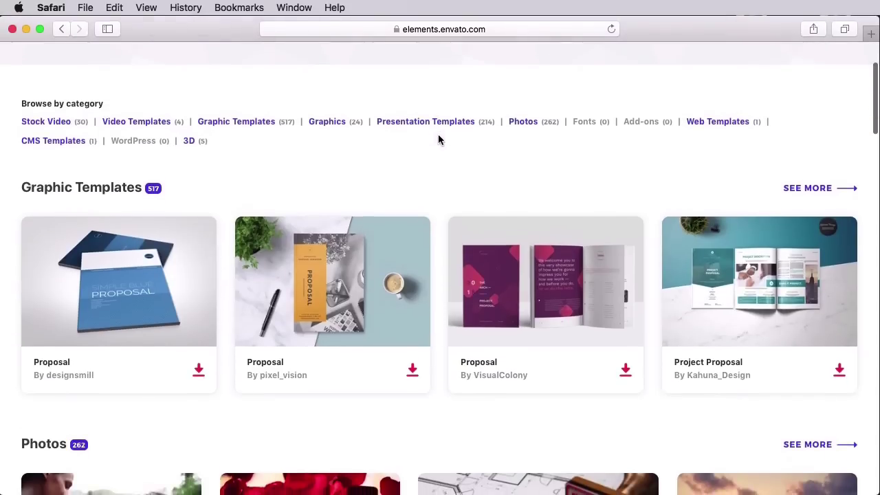
pyautogui.click(103, 187)
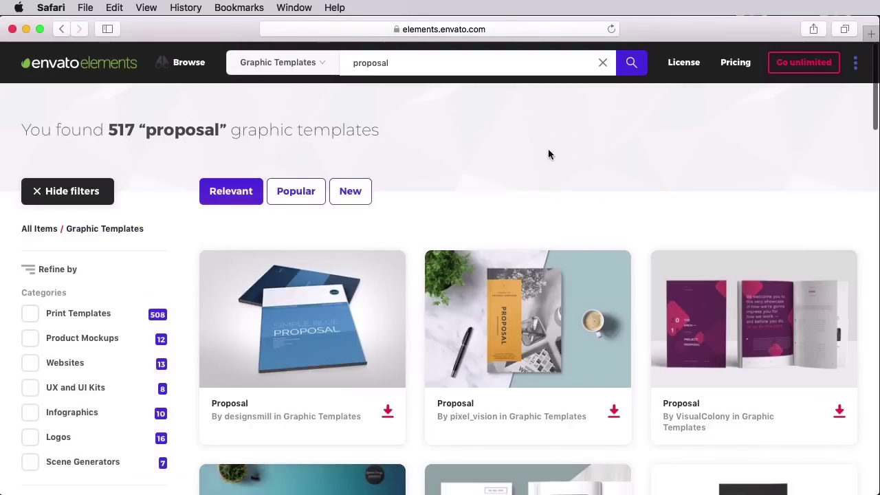
pyautogui.scroll(-15, 583, 151)
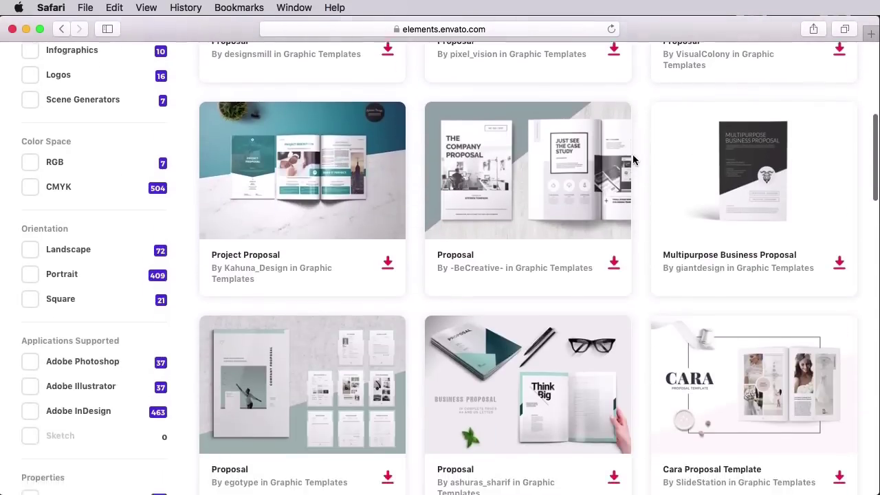
pyautogui.scroll(-20, 632, 159)
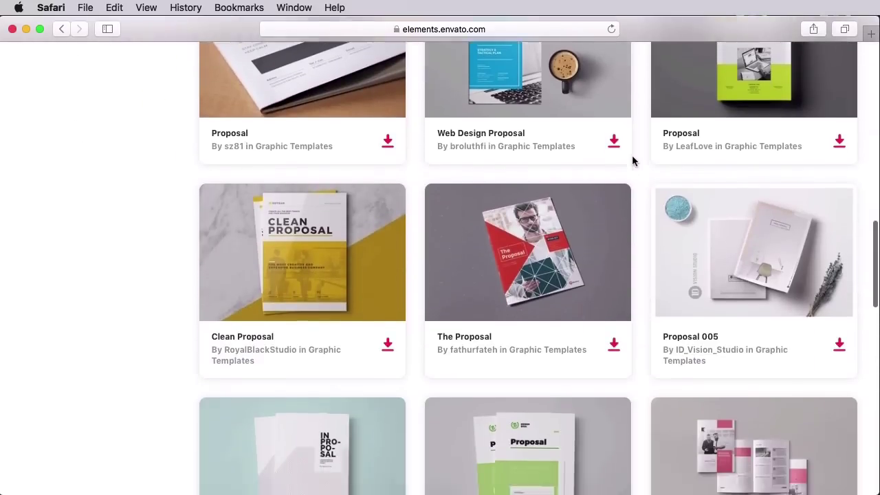
pyautogui.scroll(-19, 633, 161)
pyautogui.scroll(-8, 633, 160)
pyautogui.scroll(10, 634, 160)
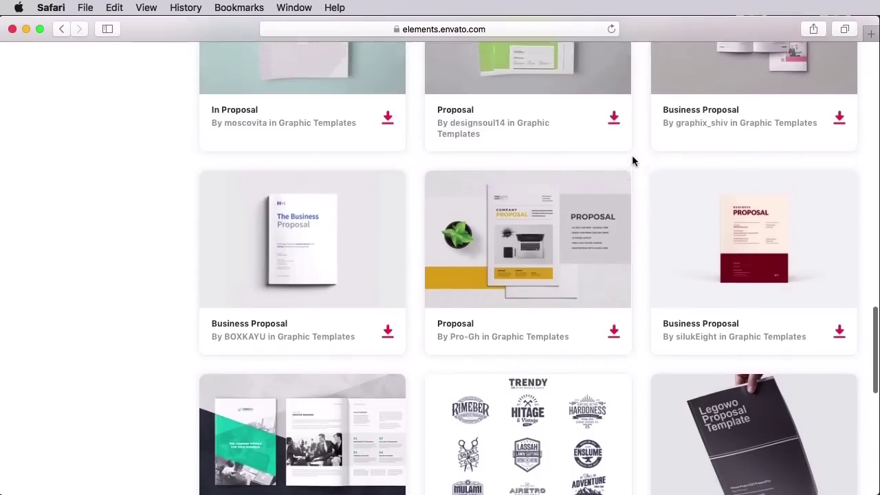
pyautogui.scroll(15, 633, 161)
pyautogui.scroll(-17, 633, 161)
pyautogui.scroll(-10, 632, 161)
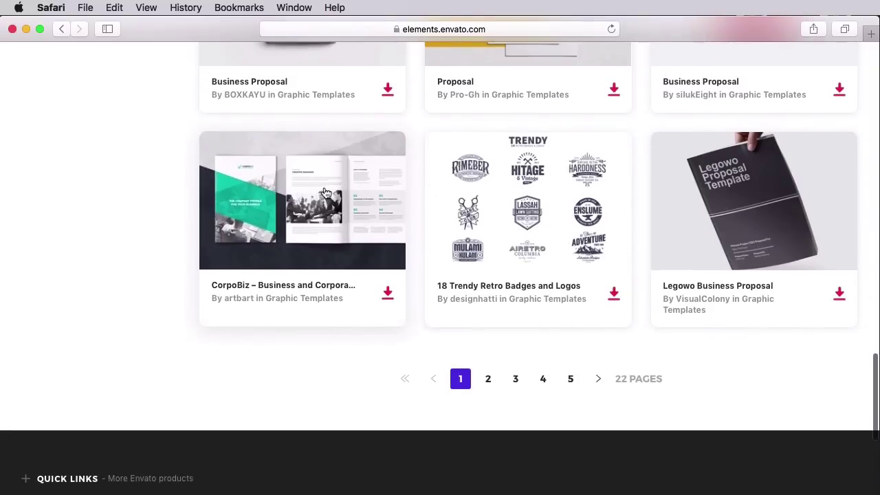
# Look at the CorpoBiz template's page, then return to the proposal results.
pyautogui.click(326, 193)
pyautogui.scroll(-3, 432, 258)
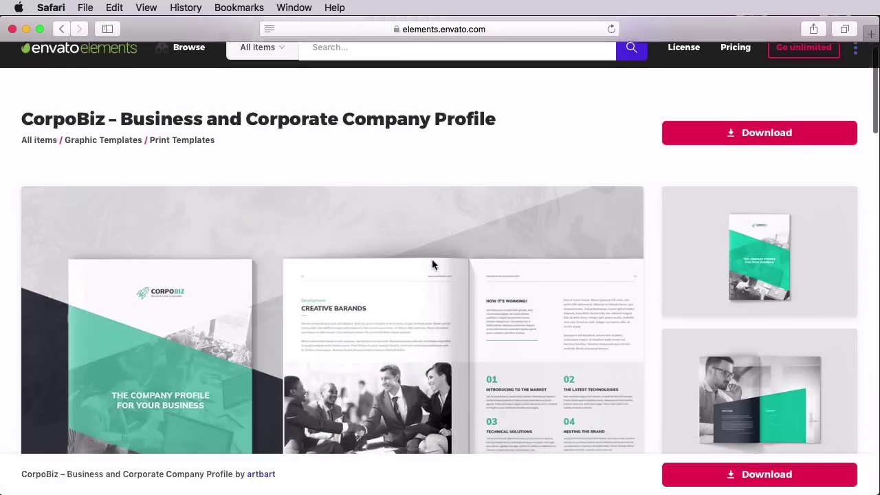
pyautogui.scroll(3, 422, 210)
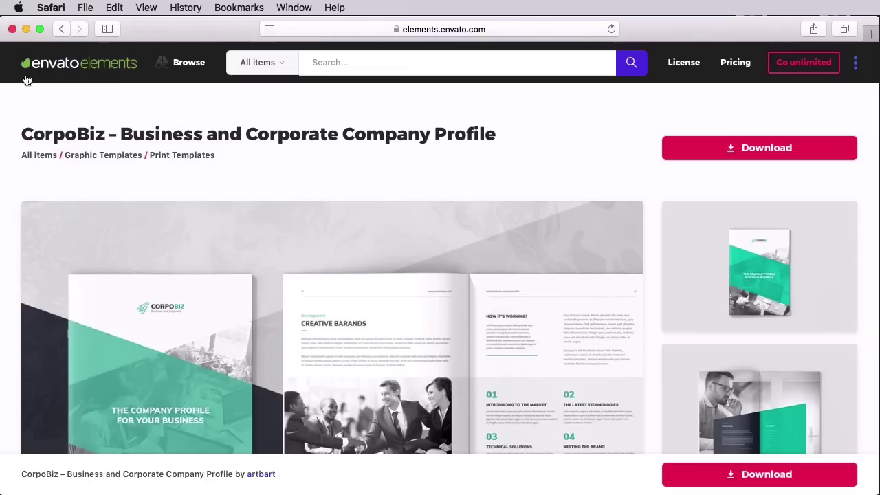
pyautogui.click(60, 29)
pyautogui.scroll(10, 677, 201)
pyautogui.scroll(-4, 715, 220)
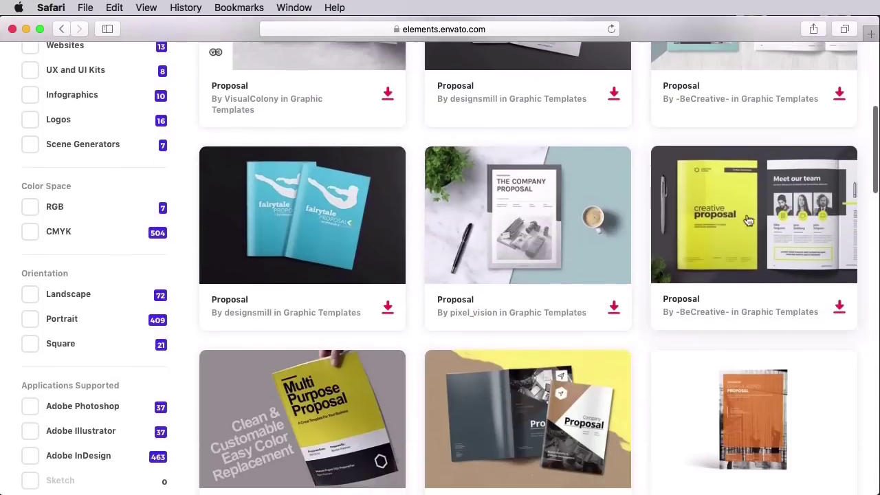
pyautogui.click(758, 236)
pyautogui.scroll(-6, 729, 209)
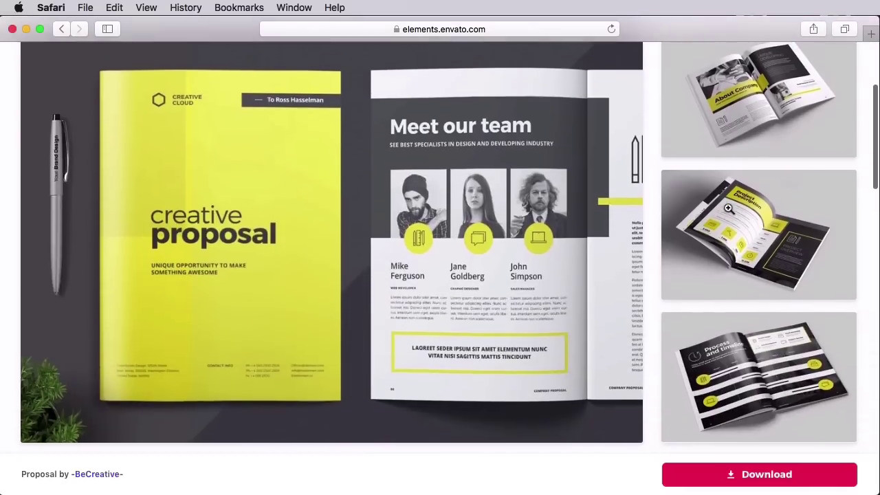
pyautogui.click(428, 231)
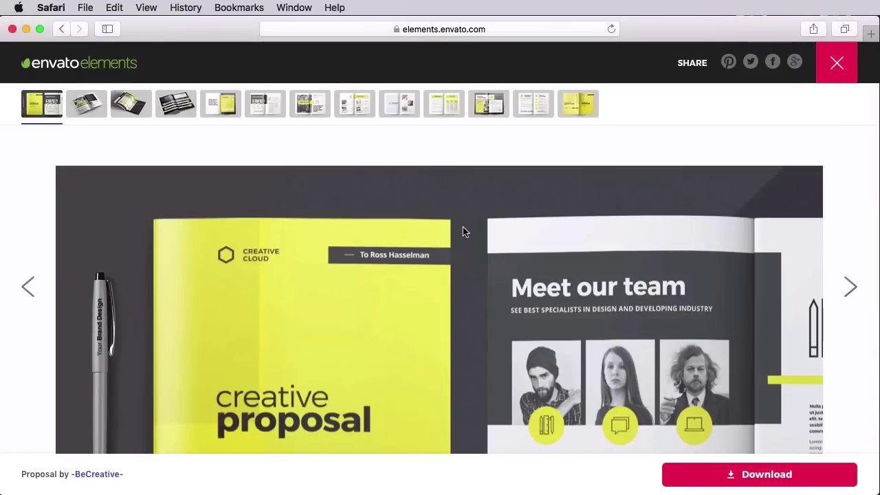
pyautogui.scroll(-2, 463, 227)
pyautogui.click(856, 122)
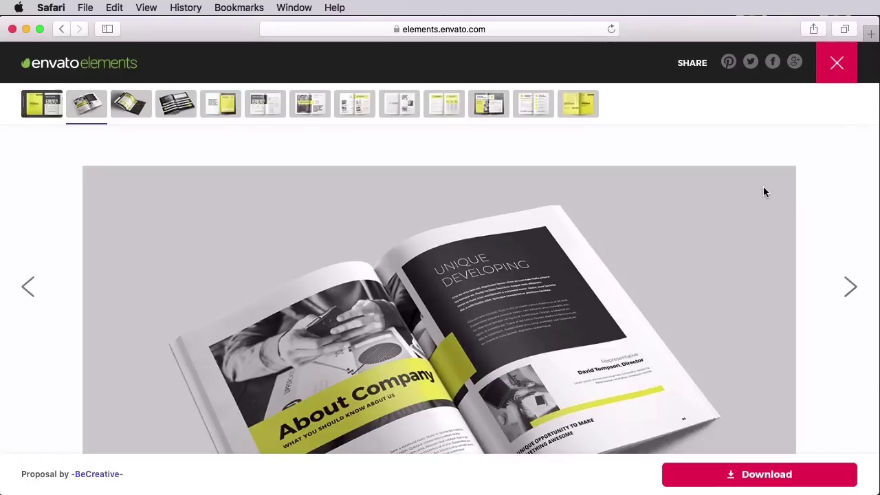
pyautogui.scroll(-4, 763, 187)
pyautogui.click(856, 143)
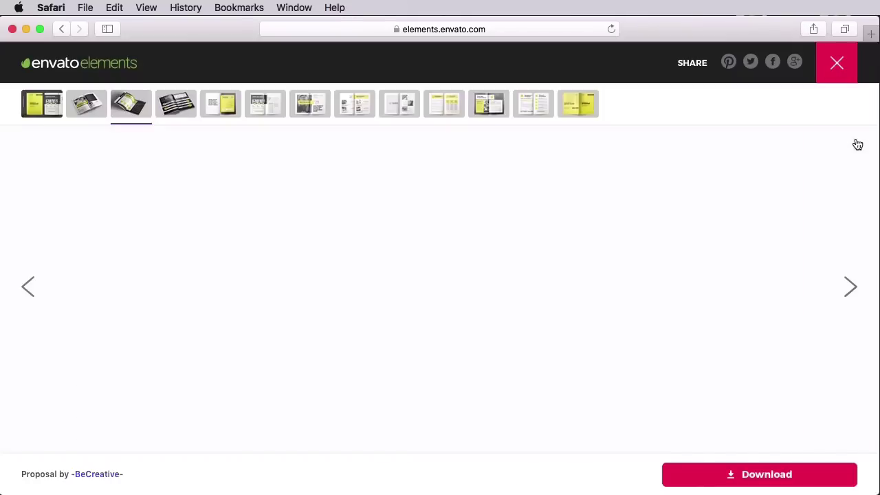
pyautogui.scroll(-4, 756, 190)
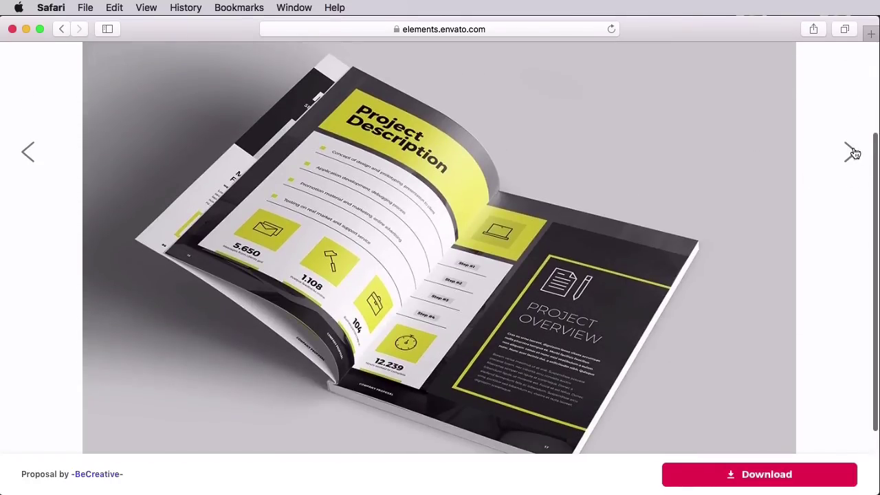
pyautogui.click(851, 152)
pyautogui.scroll(-4, 707, 210)
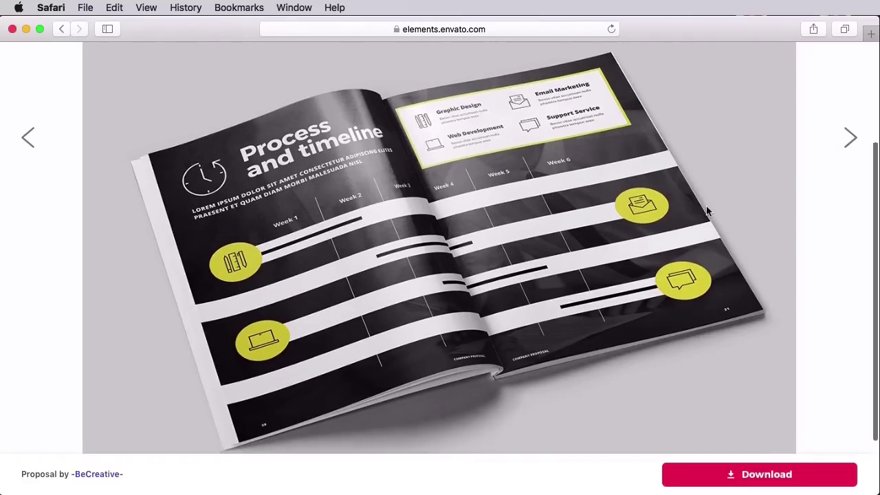
pyautogui.click(841, 153)
pyautogui.scroll(-4, 689, 215)
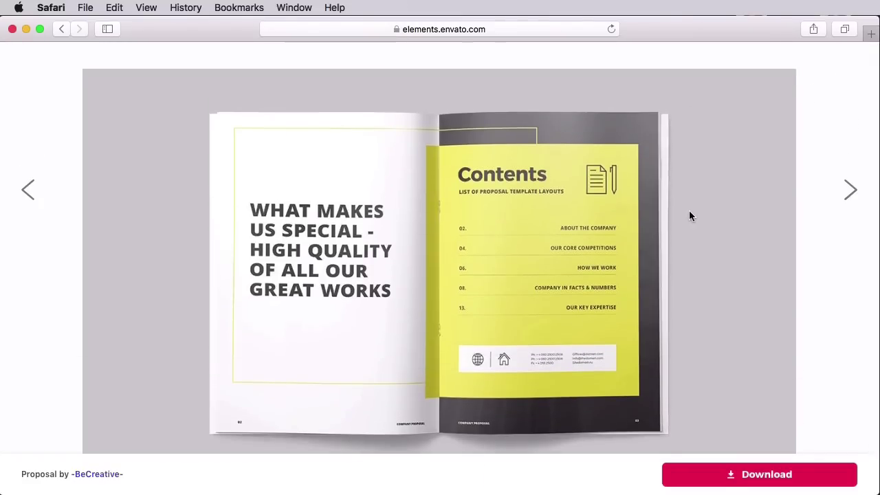
pyautogui.scroll(5, 691, 217)
pyautogui.click(838, 77)
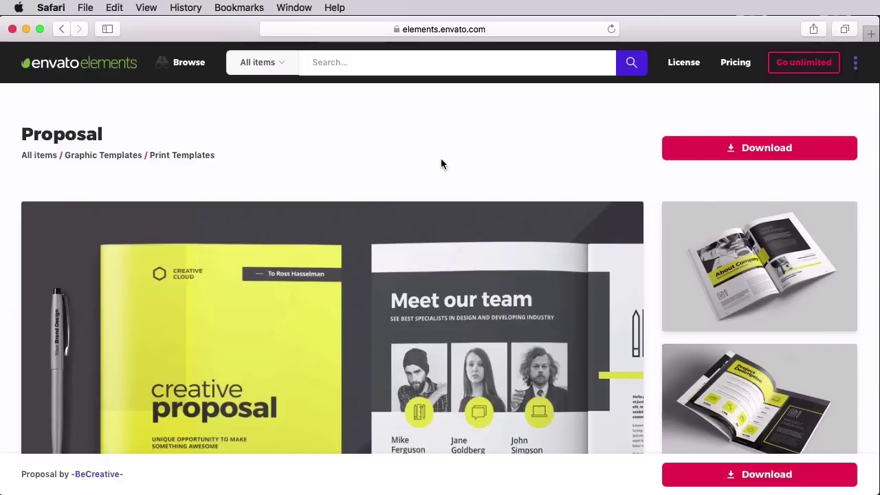
pyautogui.click(60, 29)
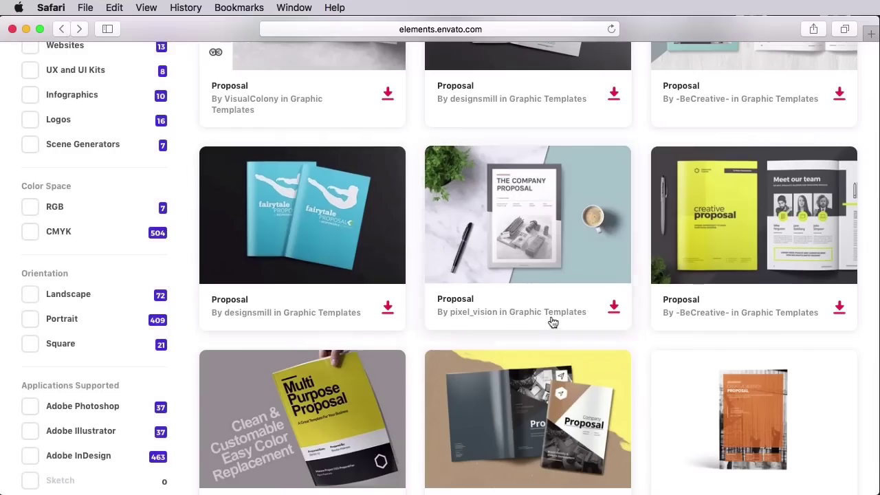
pyautogui.scroll(-10, 554, 319)
pyautogui.scroll(-10, 550, 315)
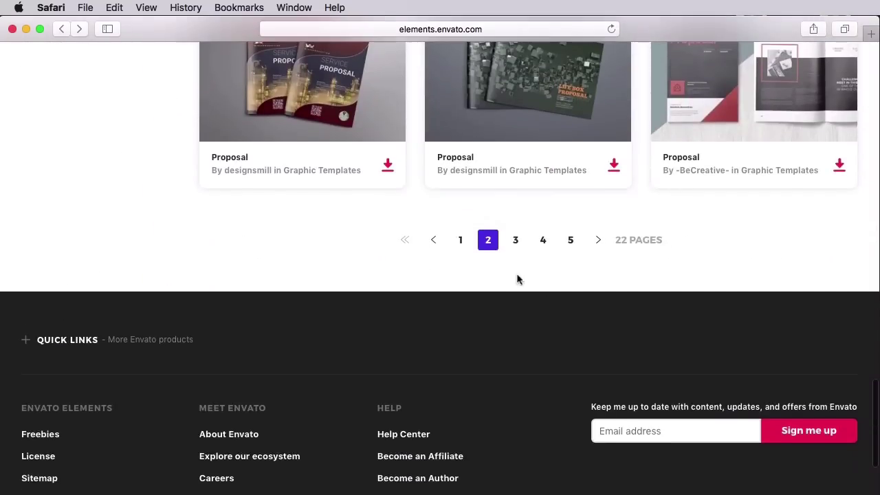
pyautogui.click(460, 240)
pyautogui.scroll(-8, 481, 249)
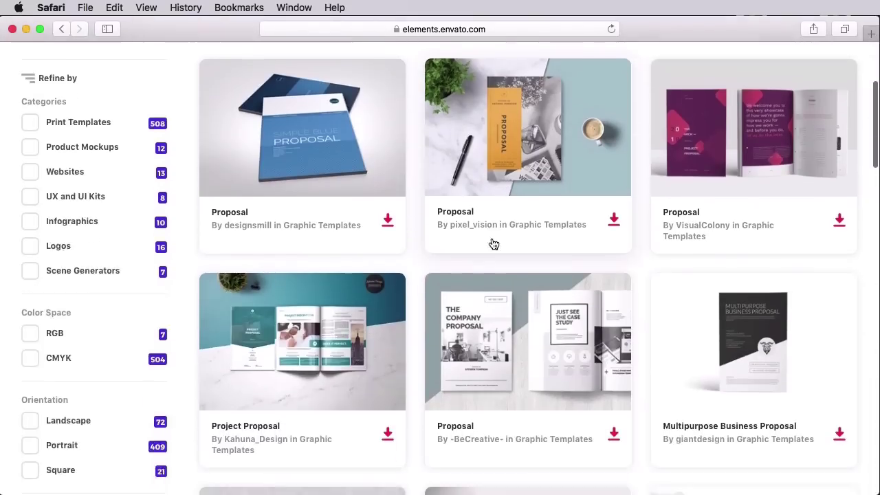
pyautogui.scroll(-5, 493, 246)
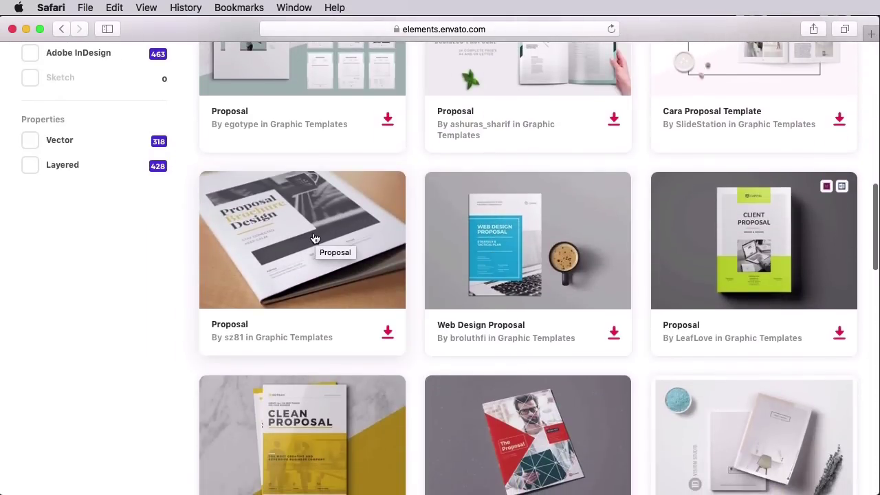
pyautogui.click(314, 238)
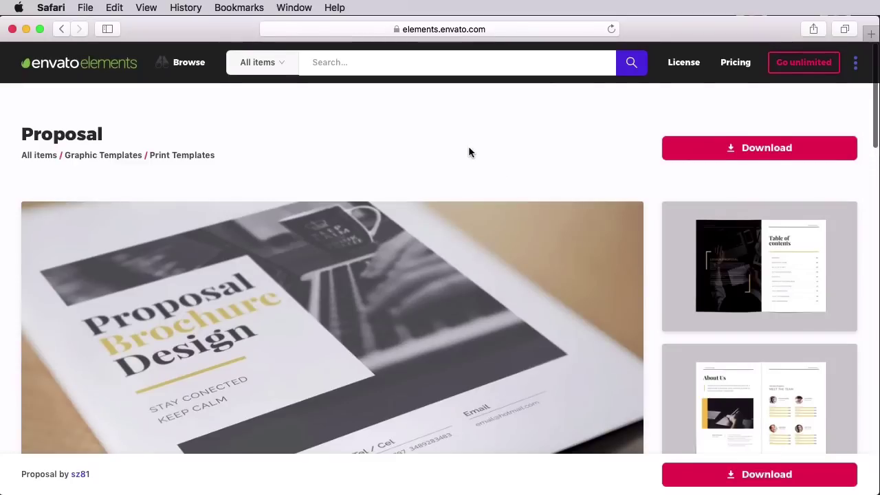
pyautogui.scroll(-3, 468, 153)
pyautogui.scroll(-3, 469, 153)
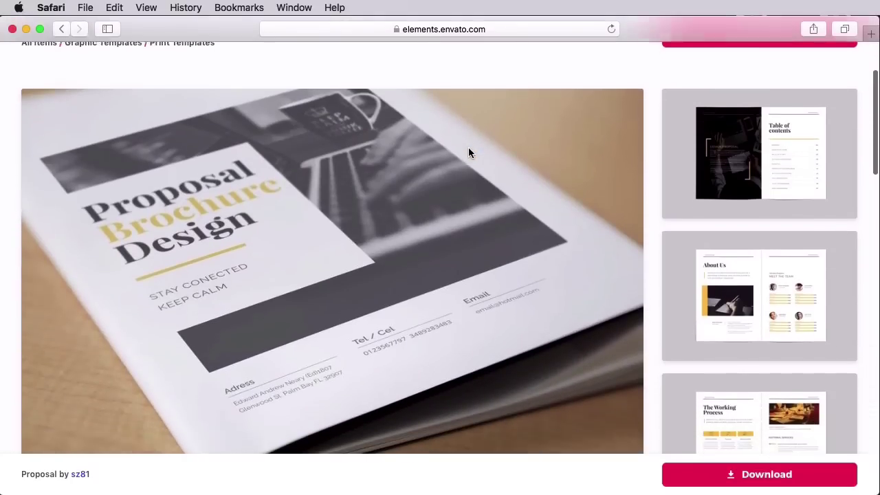
pyautogui.scroll(-8, 466, 153)
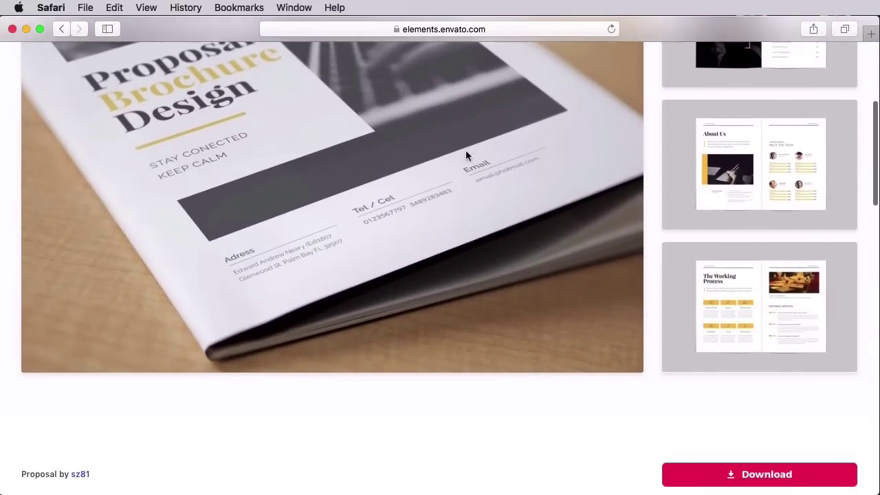
pyautogui.scroll(-3, 465, 155)
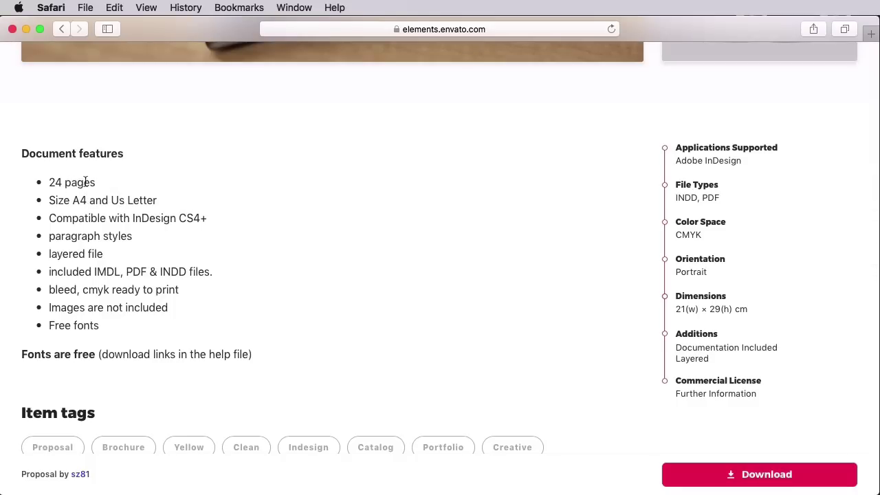
pyautogui.scroll(-3, 323, 240)
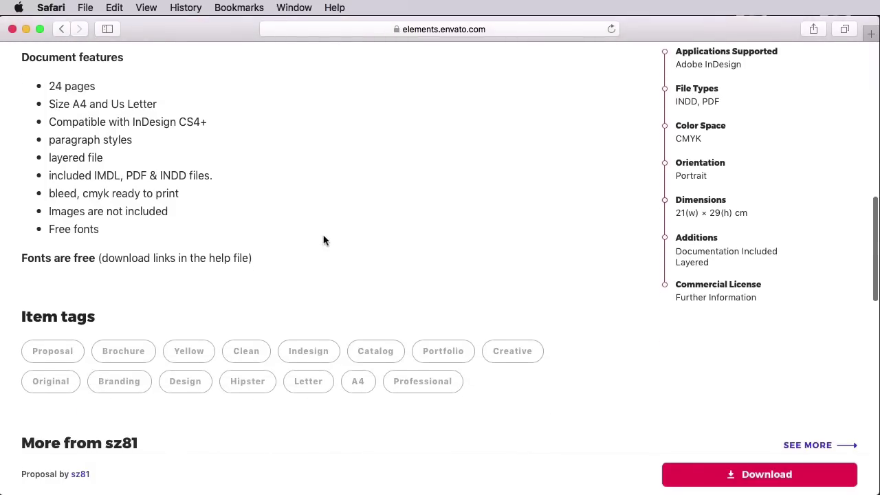
pyautogui.scroll(4, 324, 240)
pyautogui.scroll(10, 324, 239)
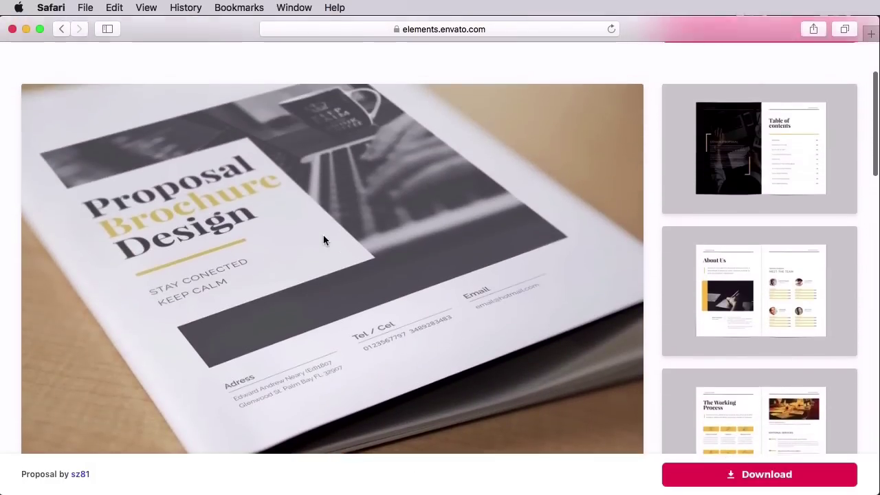
pyautogui.scroll(1, 325, 240)
pyautogui.click(355, 240)
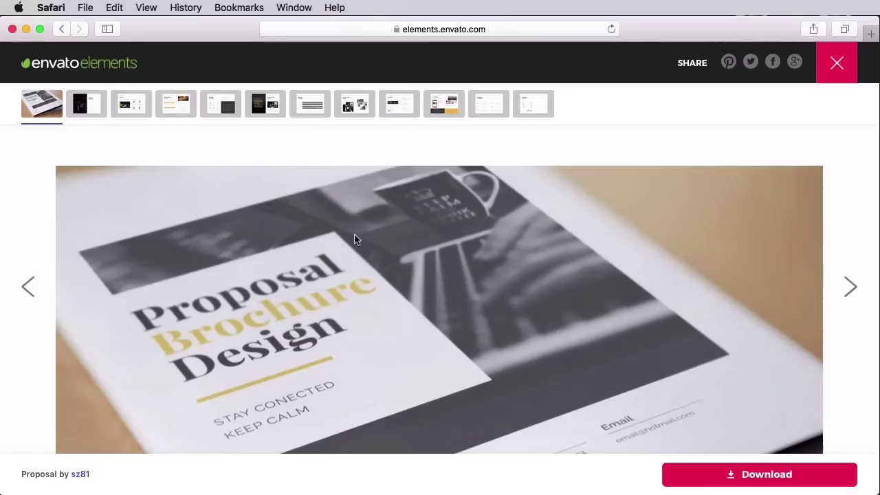
pyautogui.scroll(-4, 387, 243)
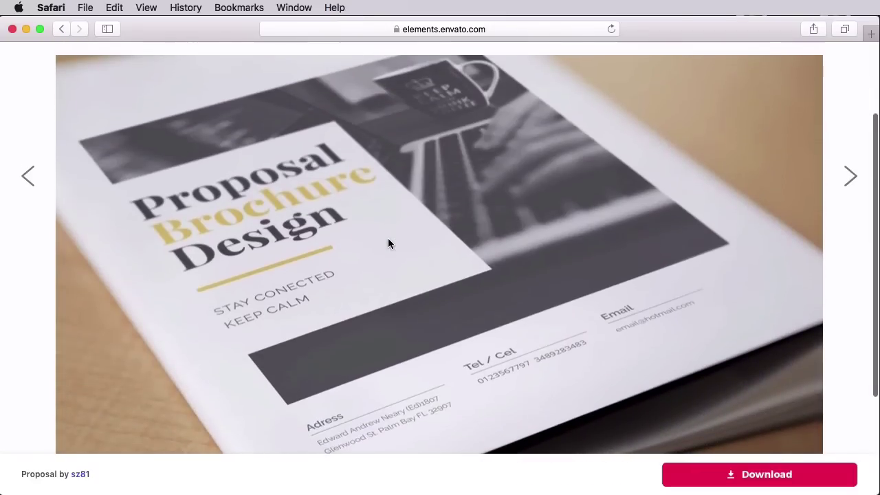
pyautogui.click(851, 178)
pyautogui.scroll(-5, 790, 178)
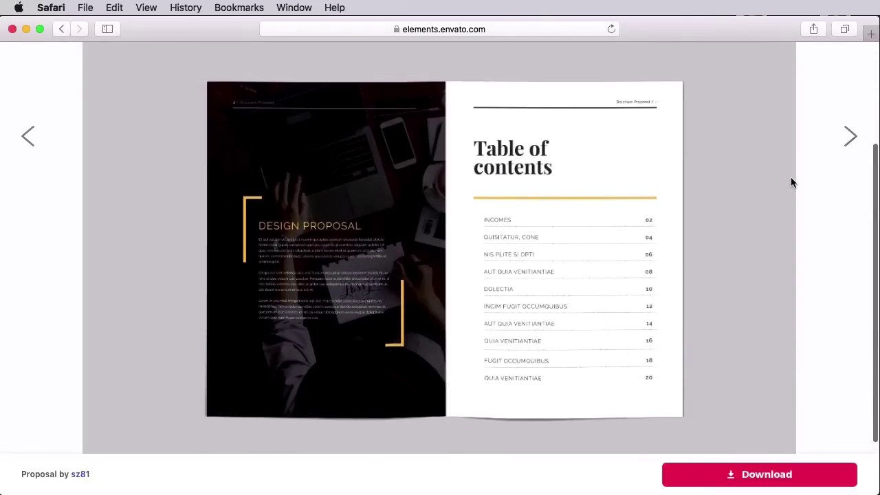
pyautogui.click(851, 138)
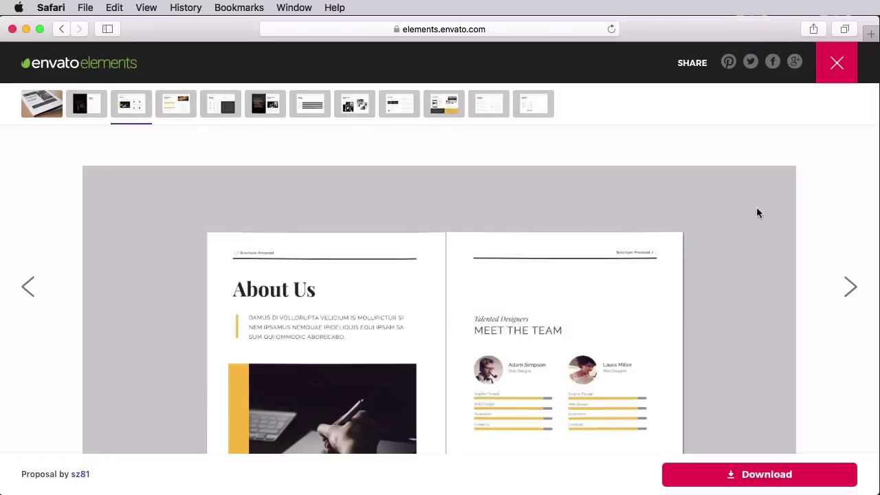
pyautogui.scroll(-5, 757, 212)
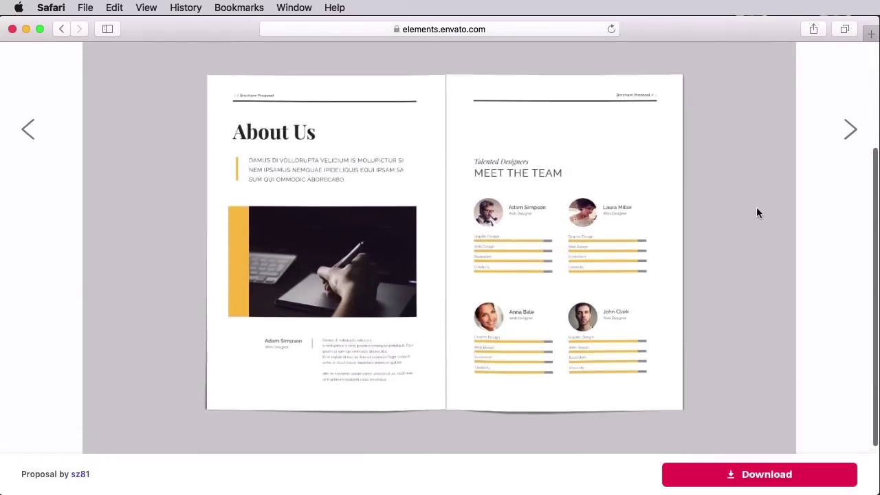
pyautogui.click(849, 138)
pyautogui.scroll(-5, 755, 190)
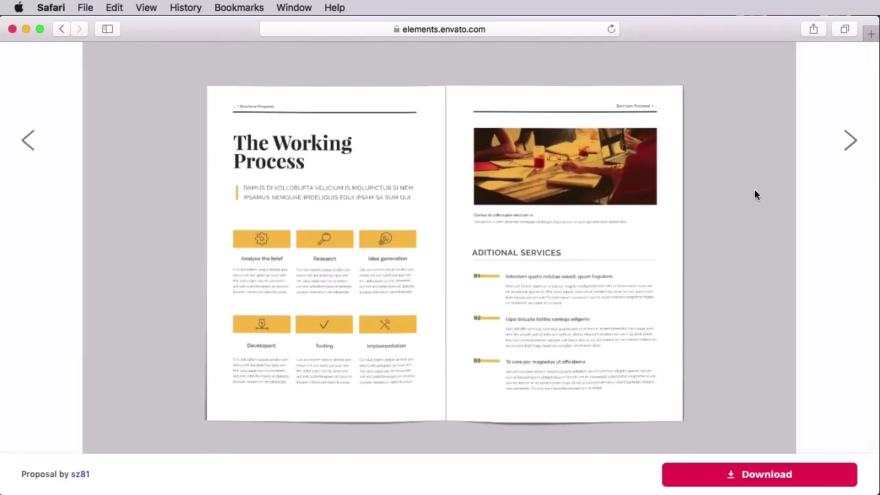
pyautogui.click(850, 141)
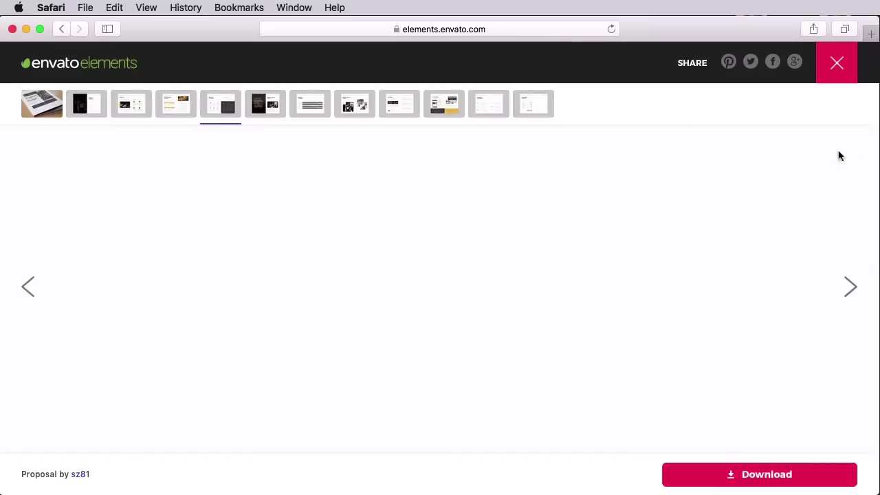
pyautogui.scroll(-4, 752, 196)
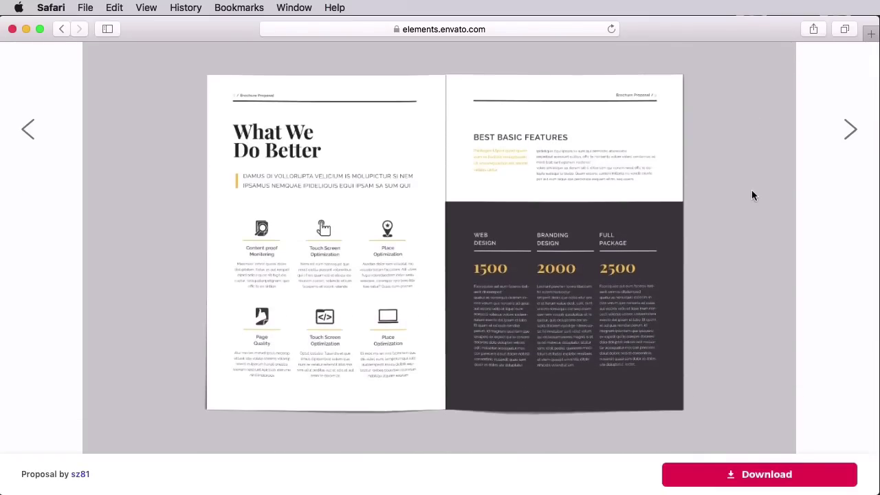
pyautogui.click(851, 130)
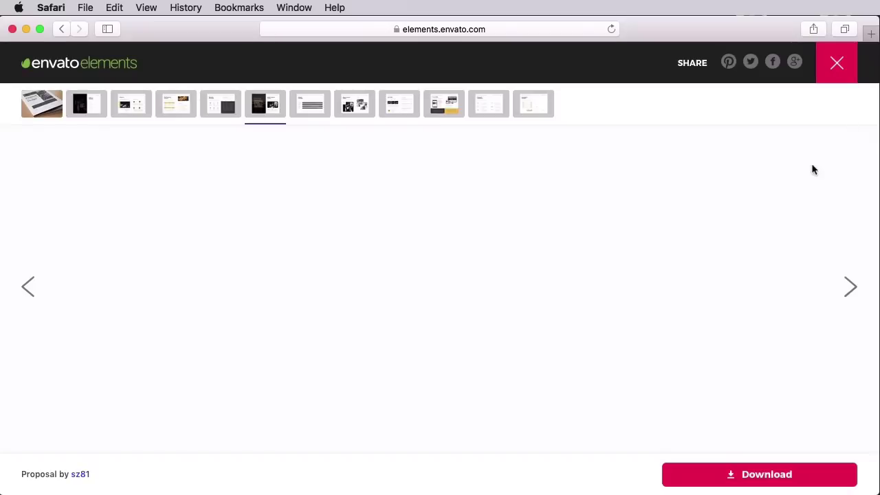
pyautogui.scroll(-3, 715, 200)
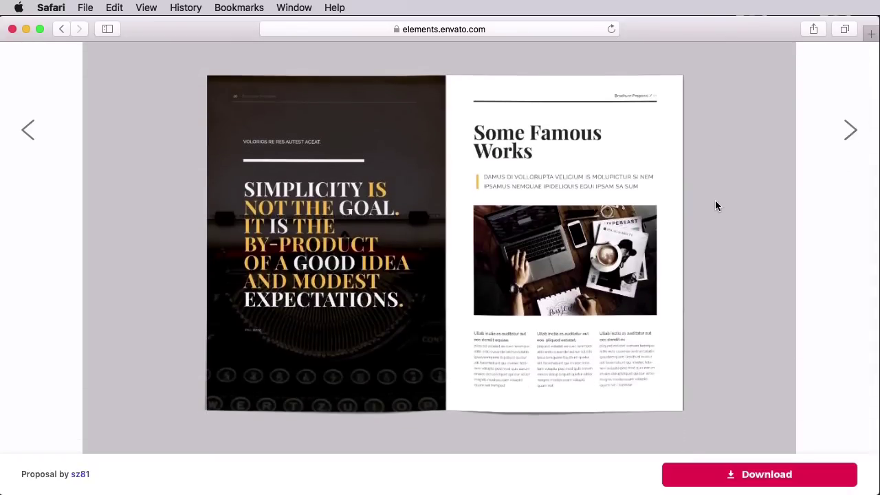
pyautogui.click(850, 130)
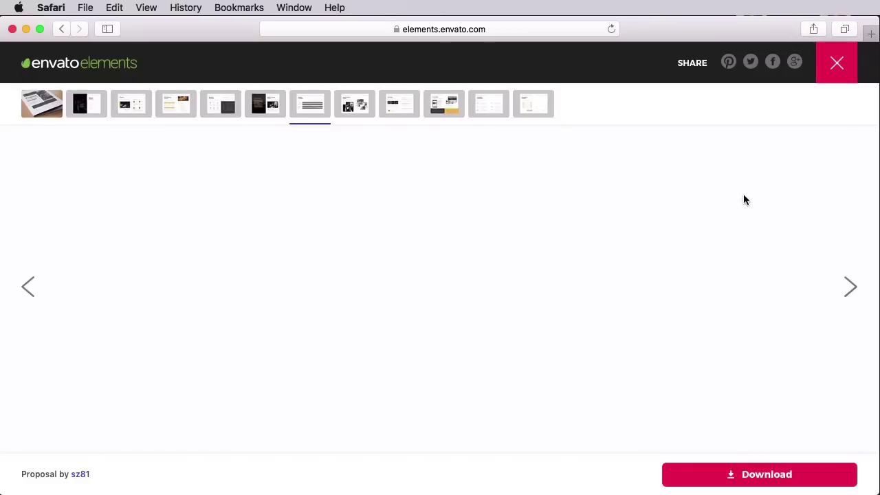
pyautogui.scroll(-3, 738, 199)
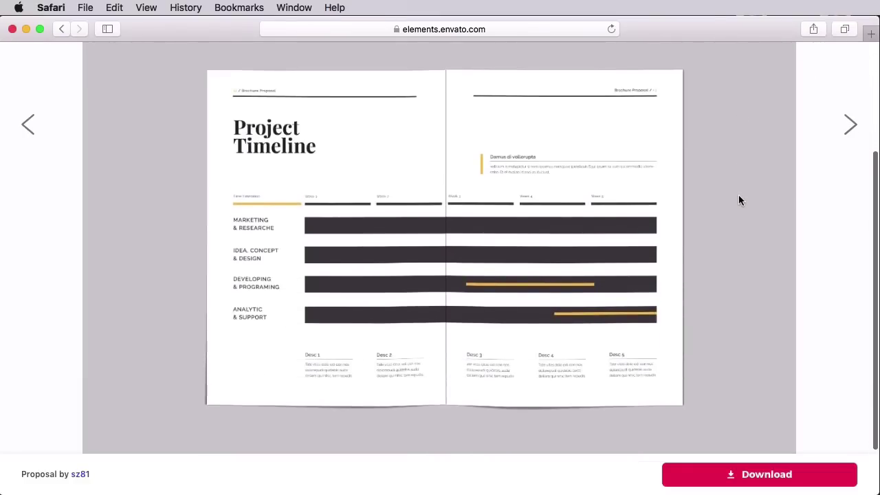
pyautogui.click(838, 129)
pyautogui.scroll(-3, 819, 141)
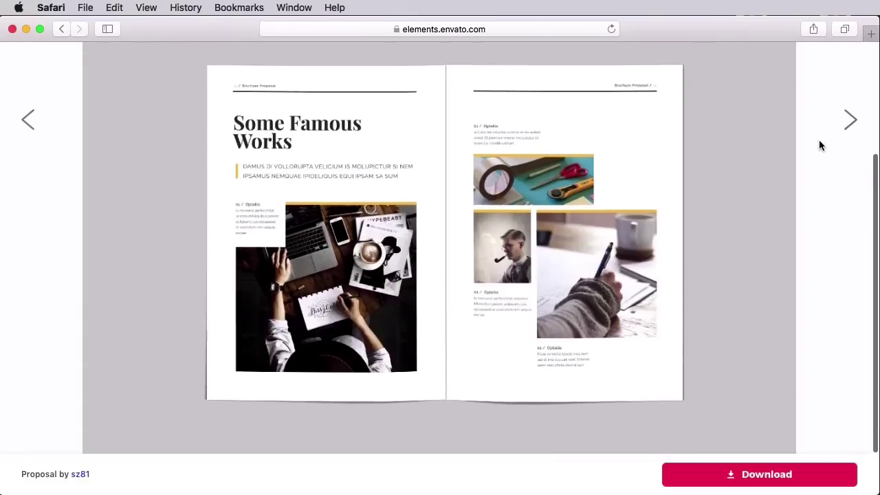
pyautogui.click(849, 124)
pyautogui.scroll(-3, 755, 182)
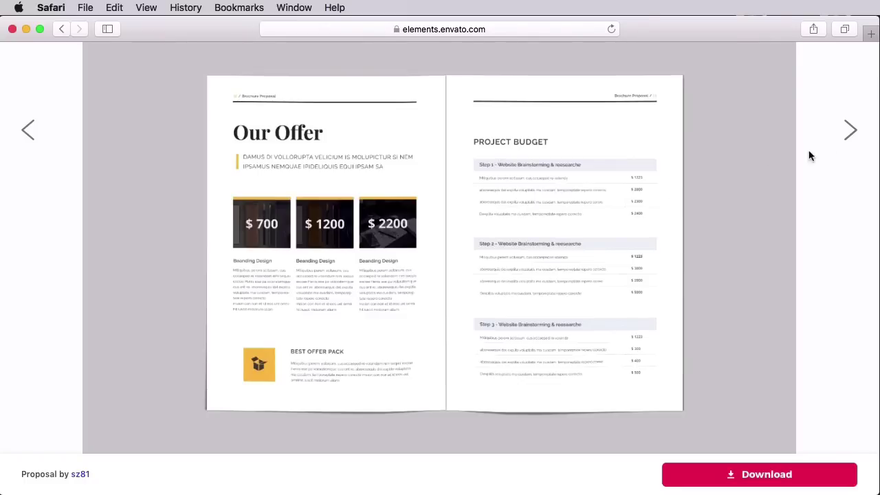
pyautogui.click(854, 136)
pyautogui.scroll(-3, 780, 187)
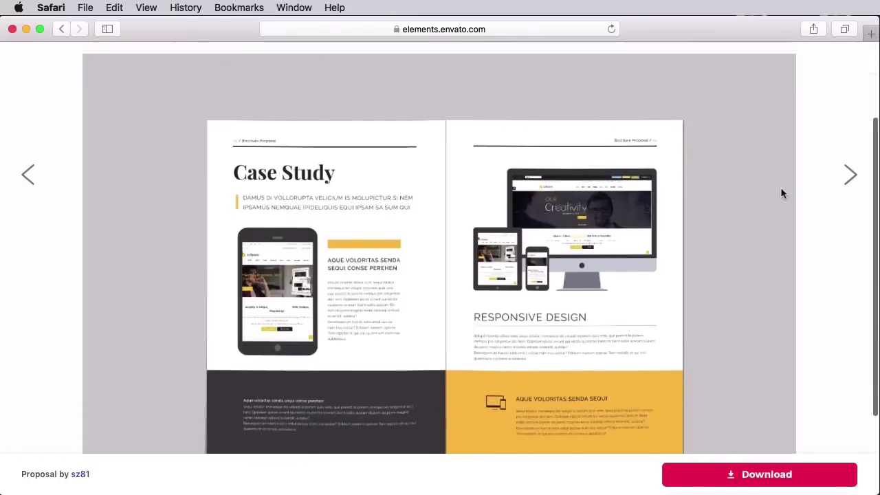
pyautogui.scroll(1, 780, 188)
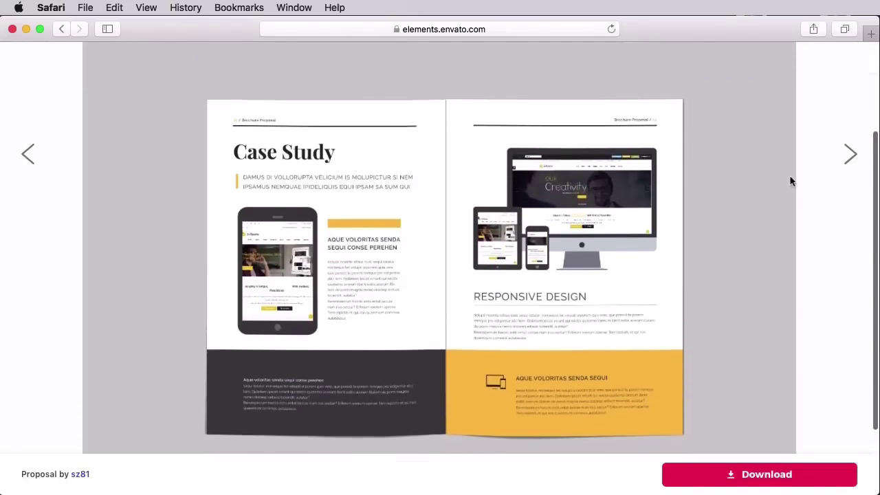
pyautogui.click(845, 151)
pyautogui.scroll(-3, 794, 175)
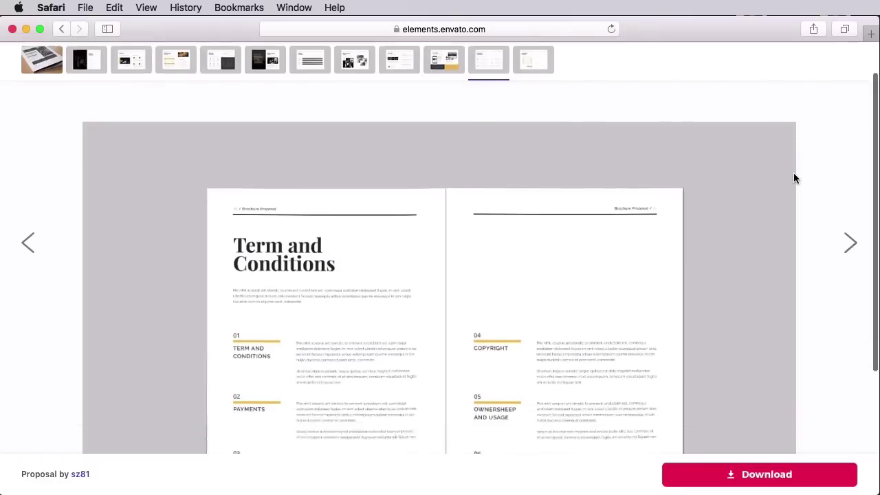
pyautogui.scroll(-1, 793, 178)
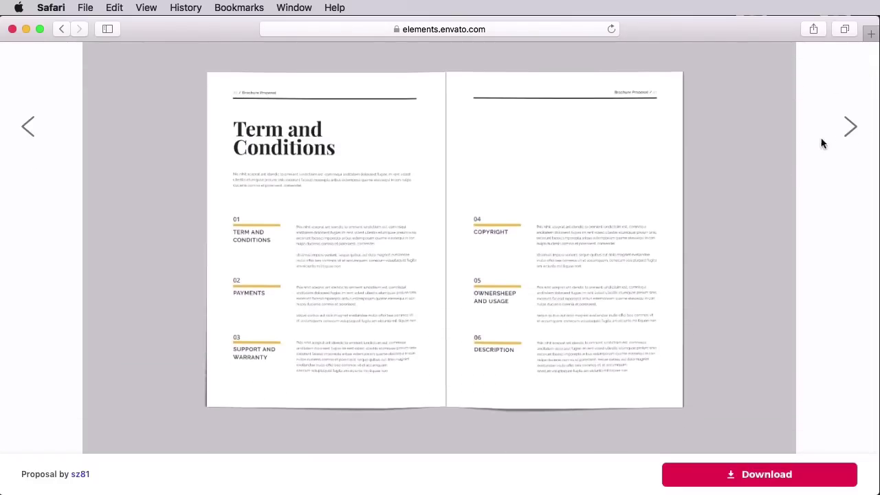
pyautogui.click(848, 131)
pyautogui.scroll(-3, 818, 158)
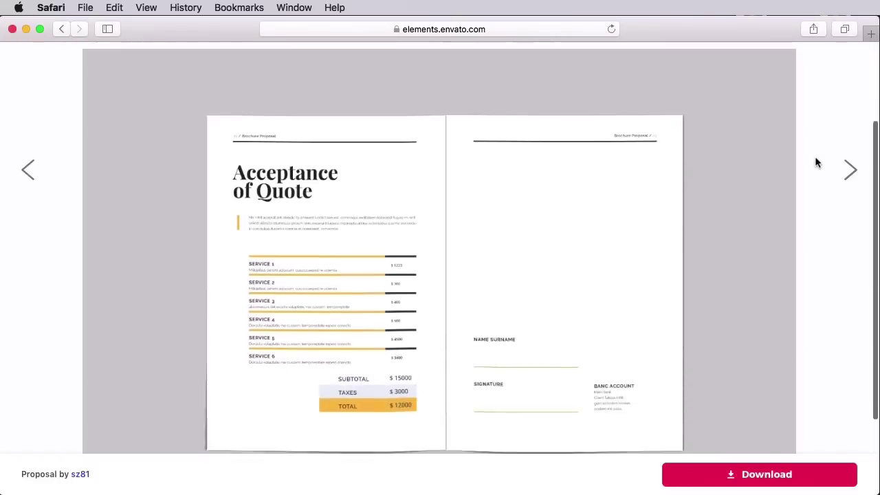
pyautogui.scroll(1, 817, 162)
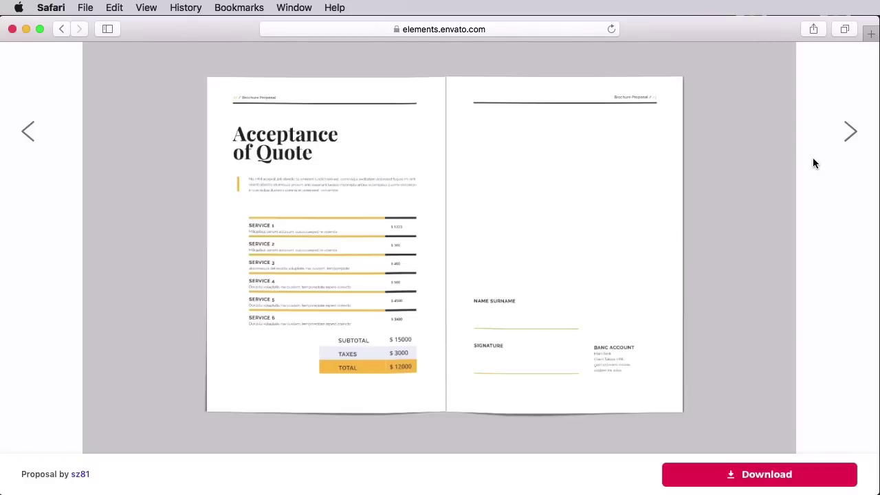
pyautogui.click(850, 130)
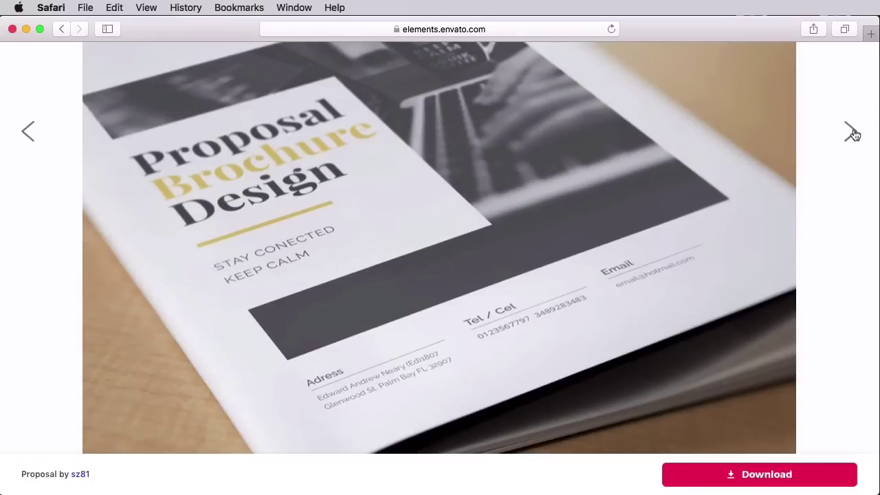
pyautogui.scroll(1, 812, 174)
pyautogui.scroll(-3, 812, 175)
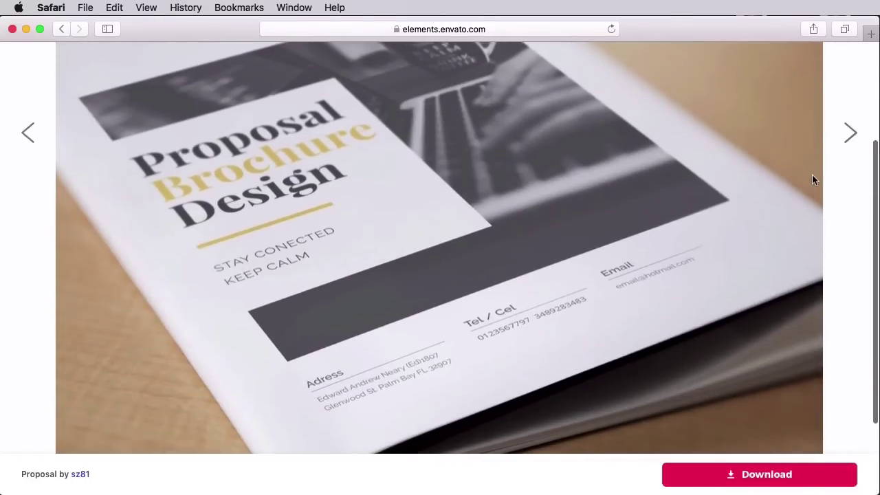
pyautogui.scroll(5, 812, 175)
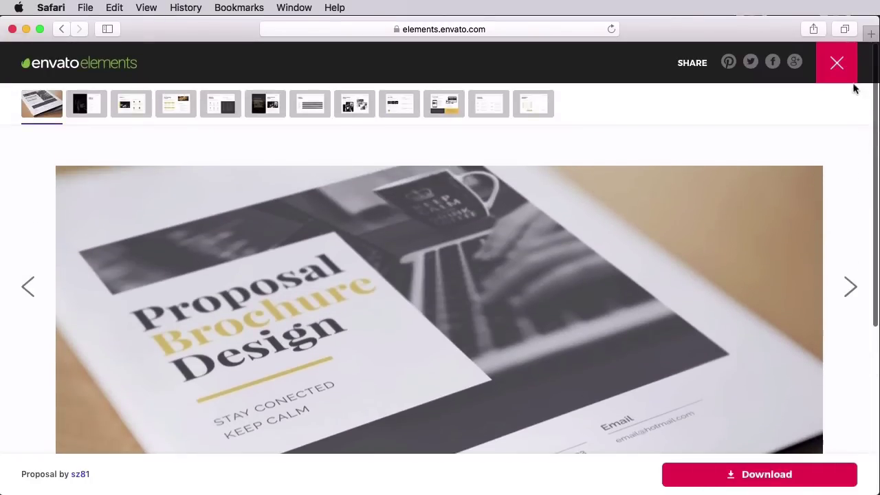
pyautogui.click(838, 69)
pyautogui.scroll(-2, 790, 185)
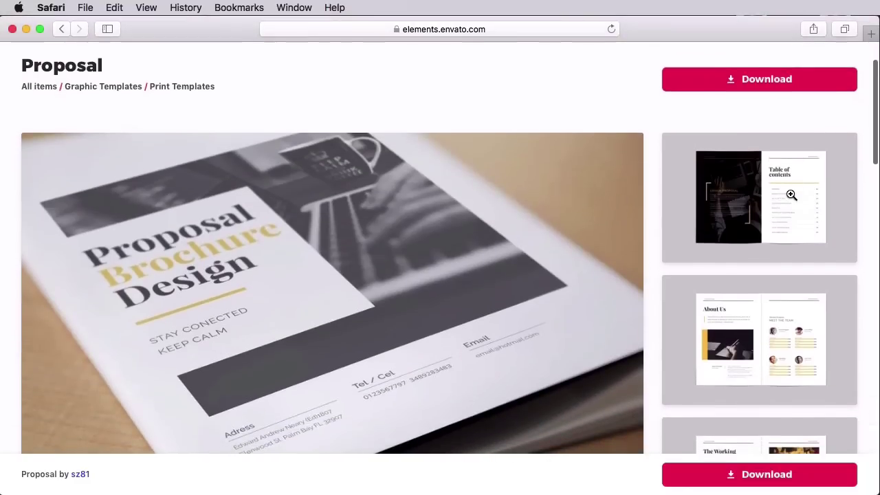
# Download the Proposal template, advancing through the licensing introduction slides.
pyautogui.scroll(2, 805, 117)
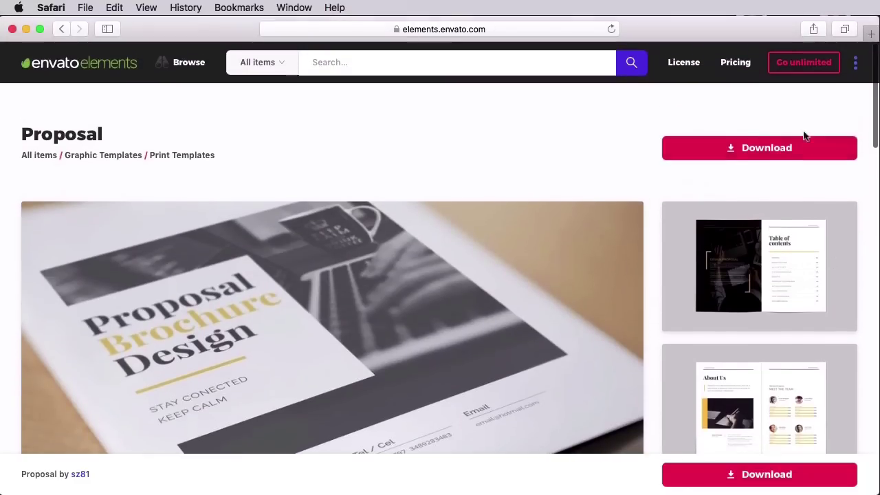
pyautogui.click(768, 150)
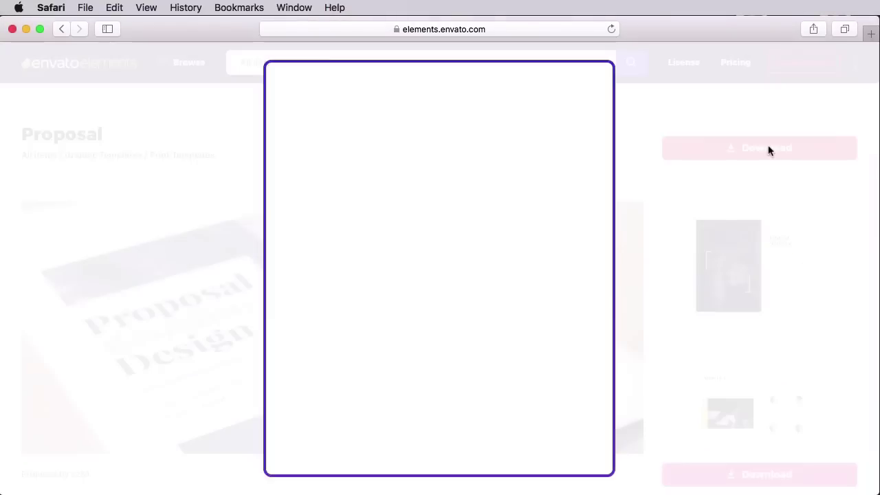
pyautogui.click(485, 338)
pyautogui.click(468, 339)
pyautogui.click(468, 338)
pyautogui.scroll(-2, 545, 361)
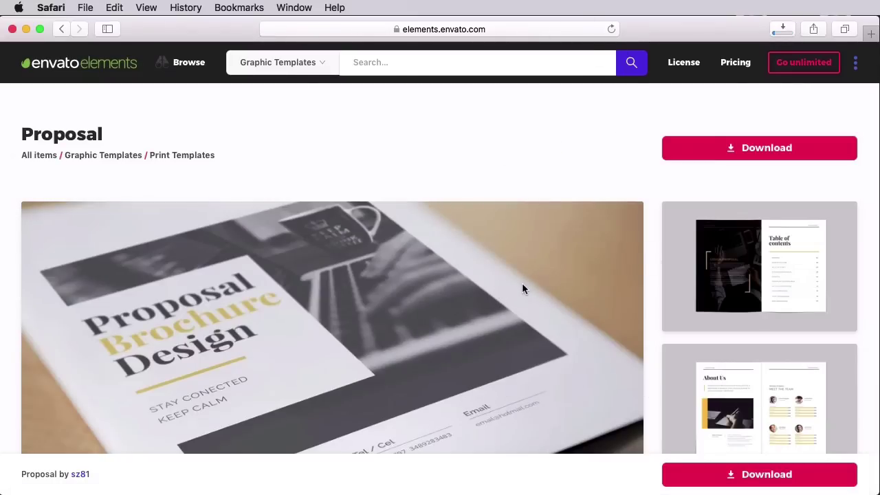
pyautogui.scroll(-2, 494, 270)
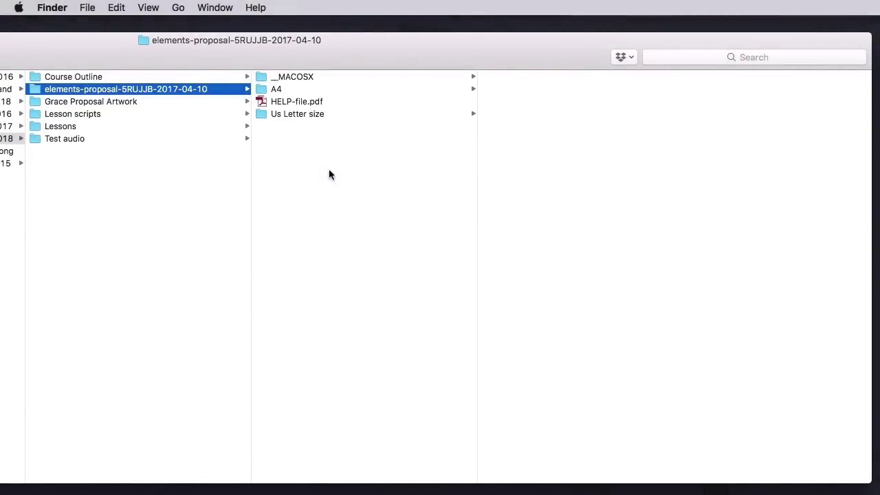
pyautogui.click(310, 106)
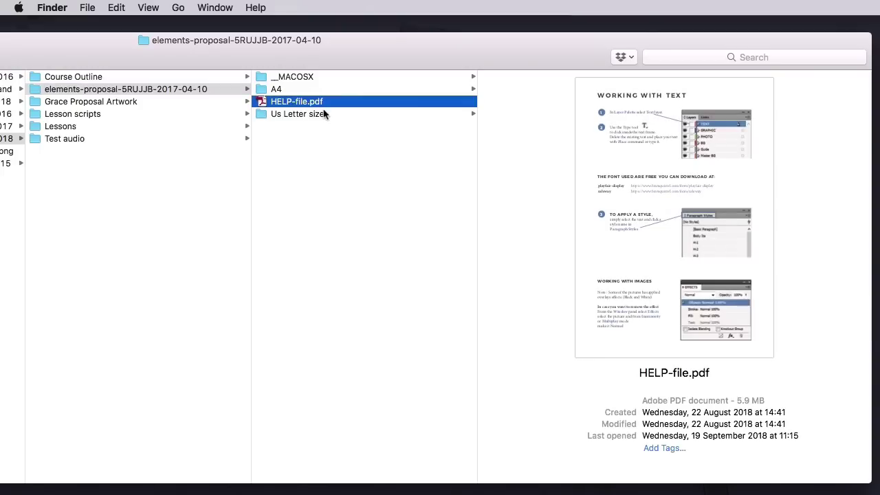
pyautogui.doubleClick(317, 106)
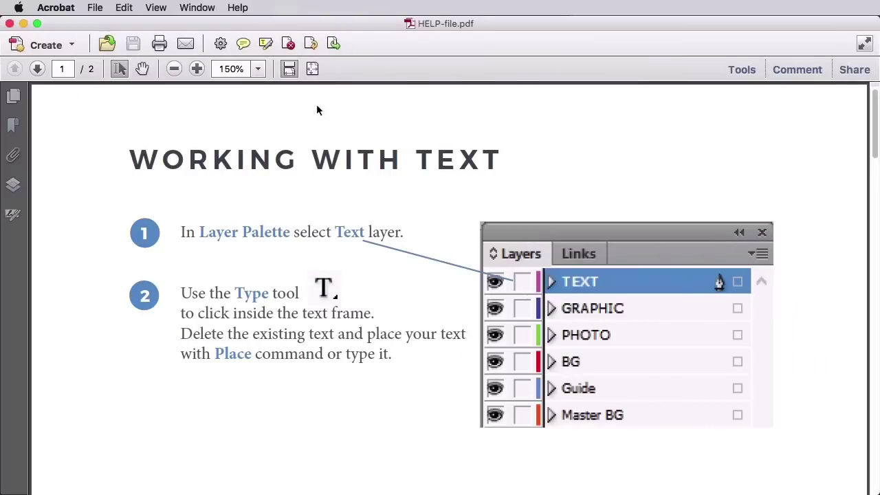
pyautogui.click(175, 70)
pyautogui.click(175, 70)
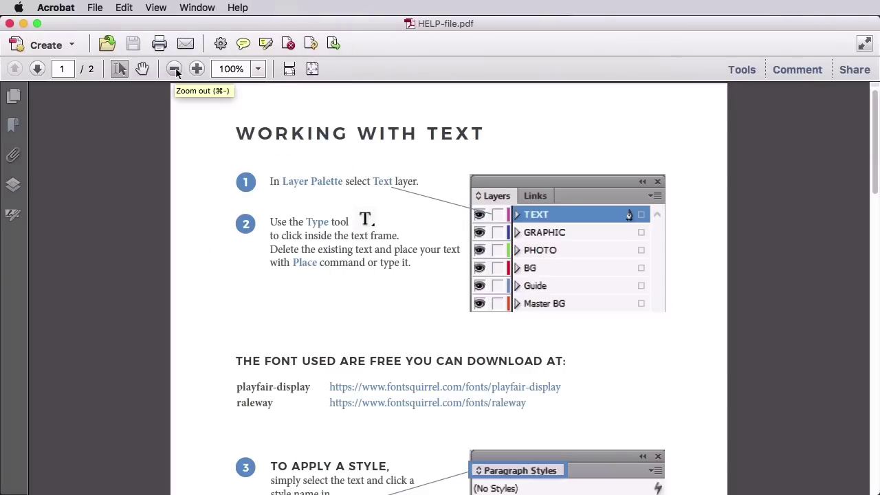
pyautogui.click(174, 69)
pyautogui.scroll(-3, 178, 163)
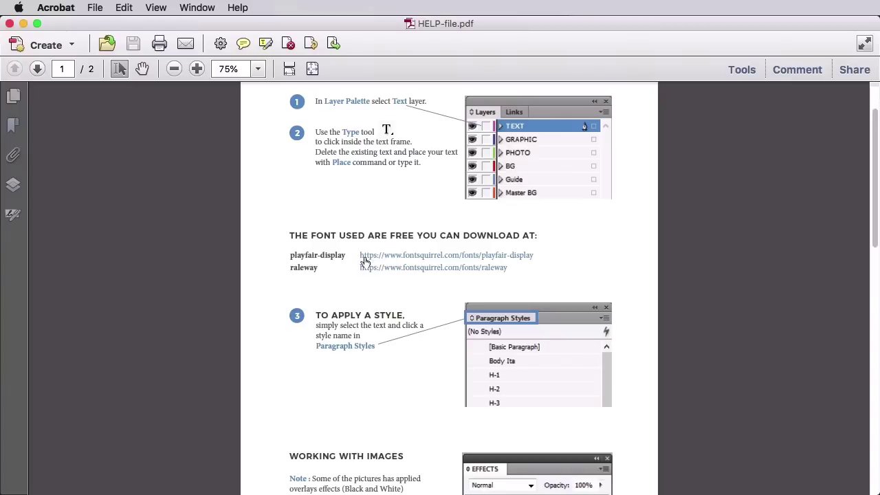
pyautogui.scroll(-2, 279, 266)
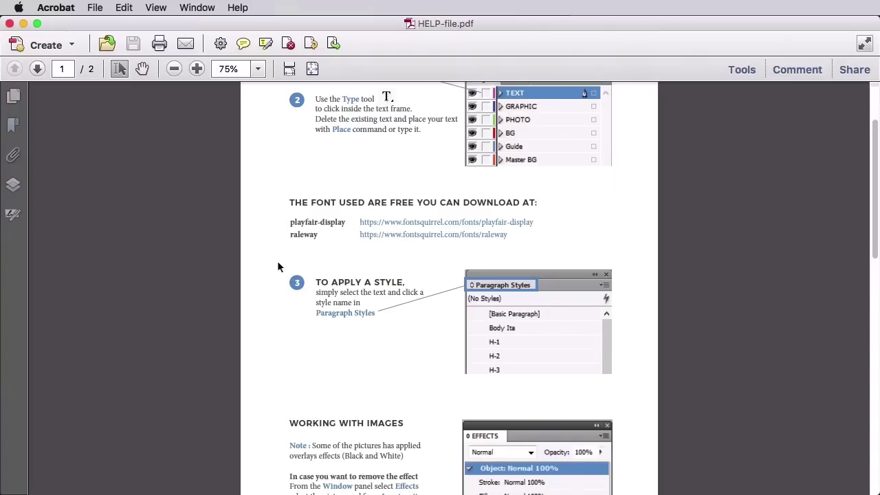
pyautogui.scroll(-2, 278, 267)
pyautogui.scroll(-15, 278, 262)
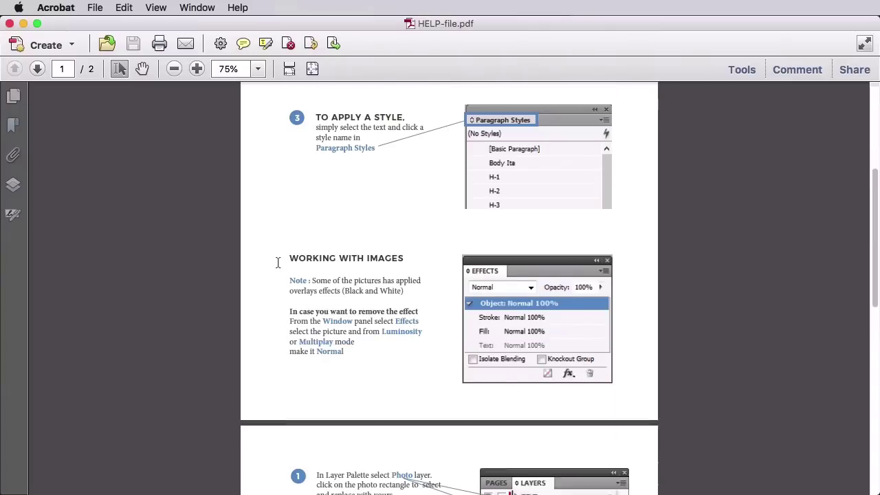
pyautogui.scroll(-8, 278, 266)
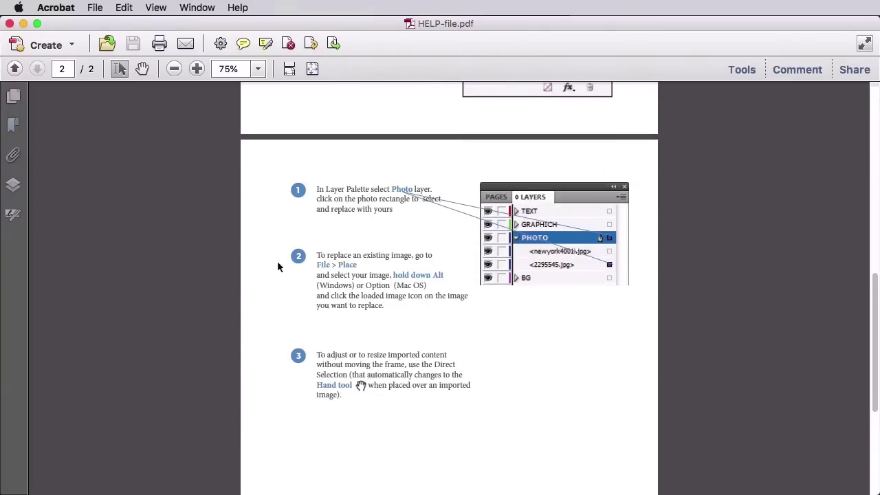
pyautogui.scroll(20, 278, 268)
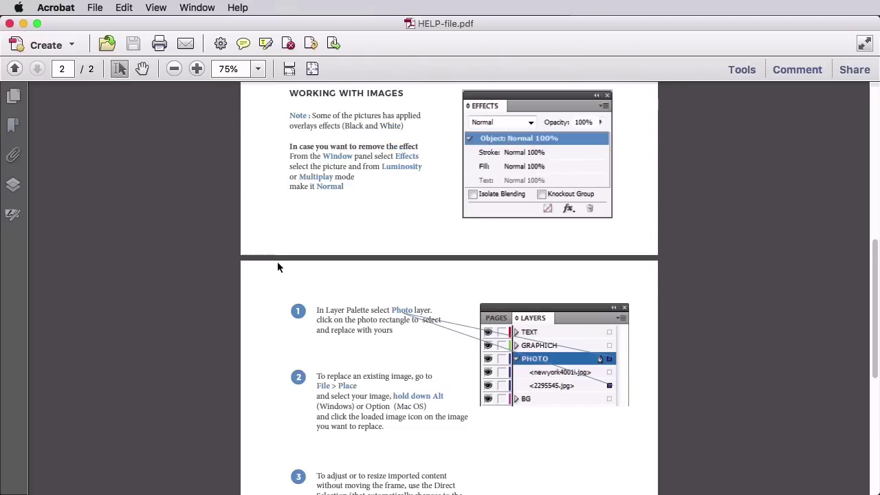
pyautogui.scroll(10, 278, 268)
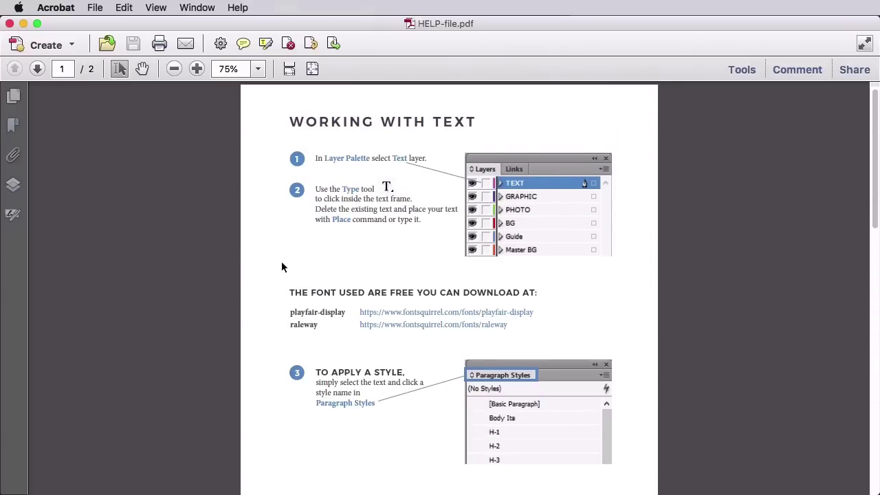
pyautogui.click(9, 24)
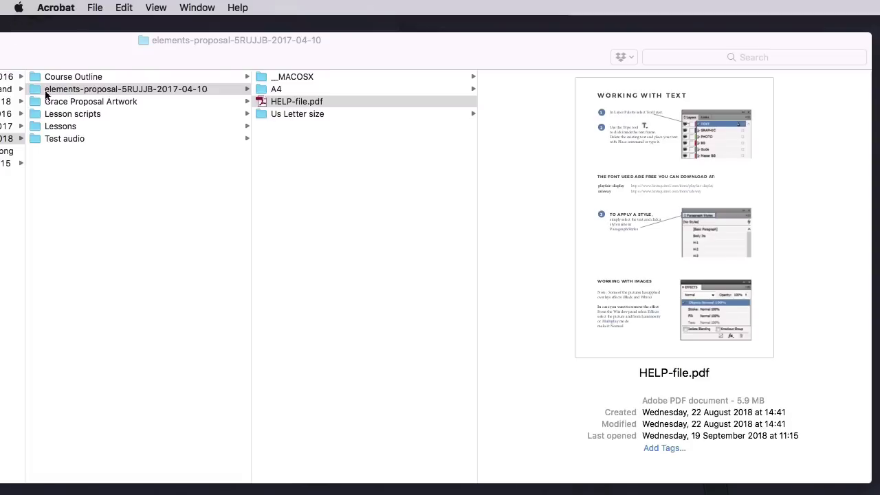
# Drag proposal .indd from the Us Letter size folder onto the InDesign CC 2018 Dock icon.
pyautogui.click(317, 182)
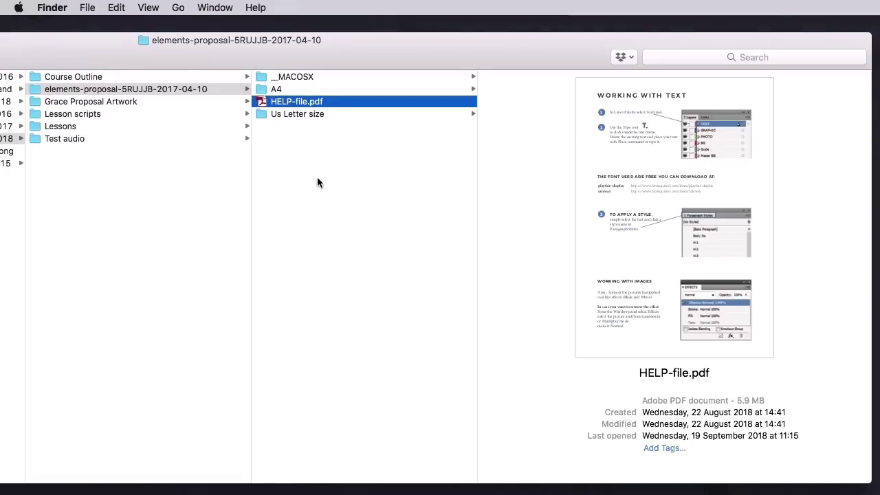
pyautogui.click(282, 91)
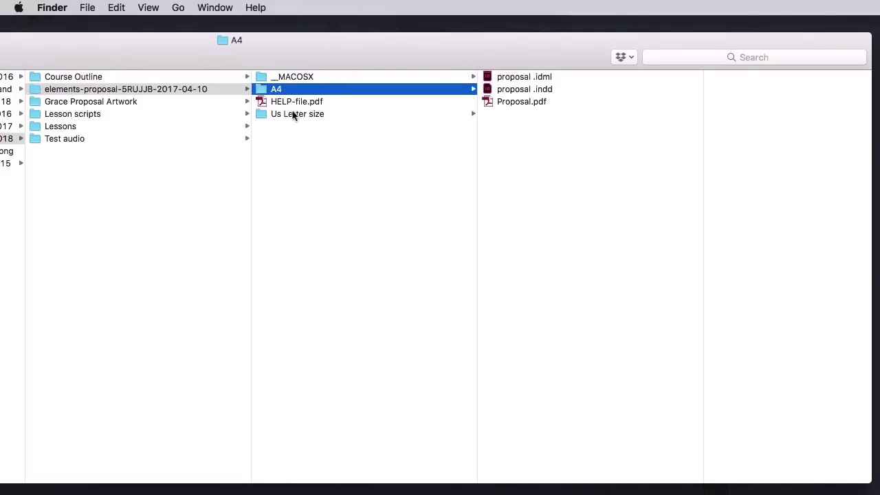
pyautogui.click(295, 116)
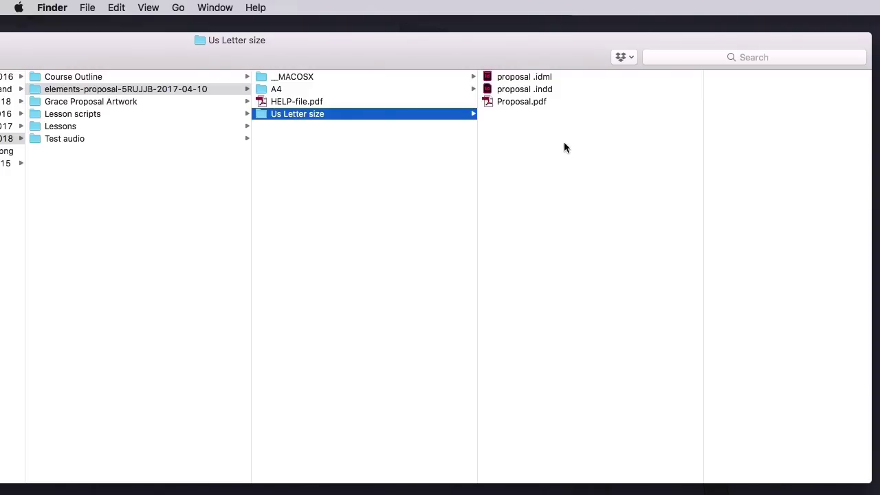
pyautogui.click(543, 80)
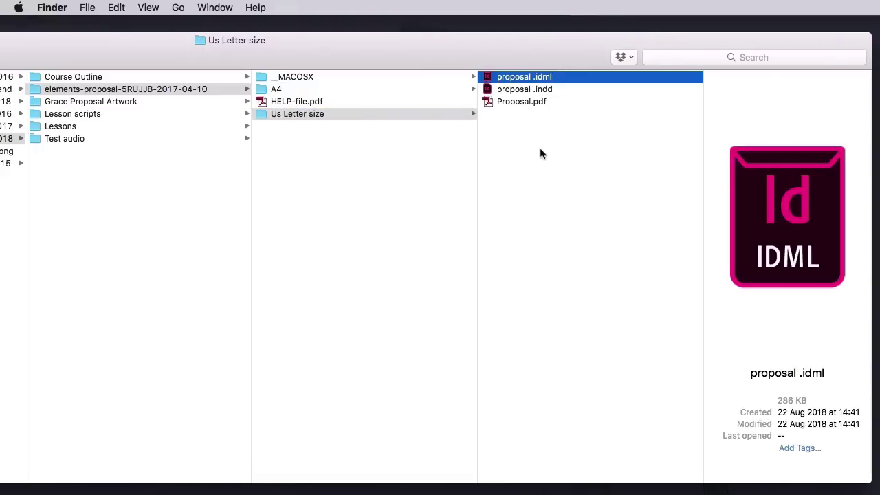
pyautogui.click(535, 90)
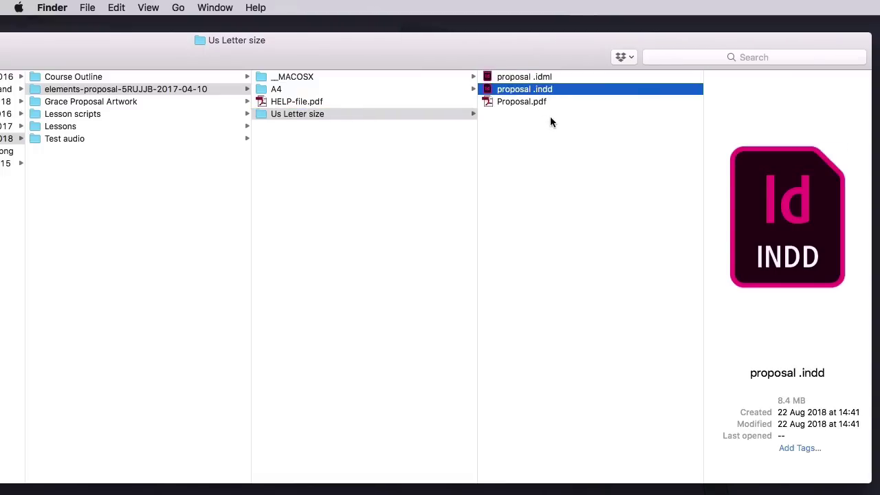
pyautogui.moveTo(529, 90); pyautogui.dragTo(502, 489)
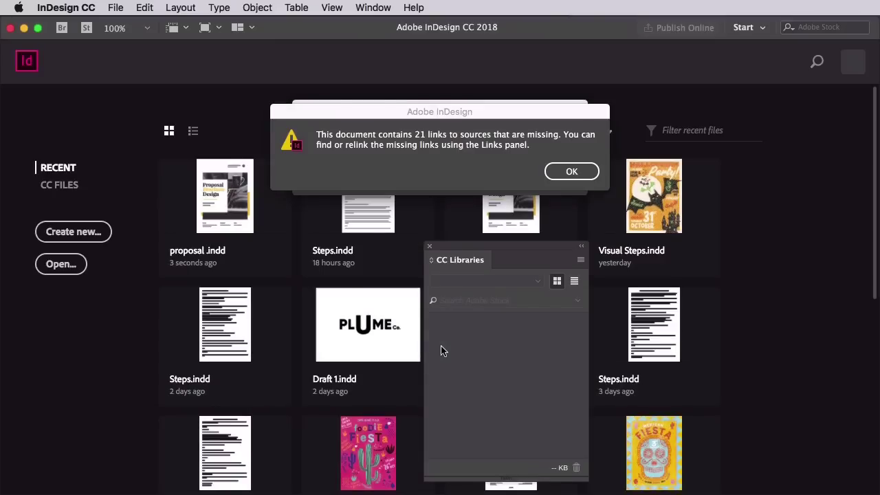
# Dismiss the missing-links alert and replace Raleway (OTF) with Raleway Regular in Find Font.
pyautogui.click(569, 180)
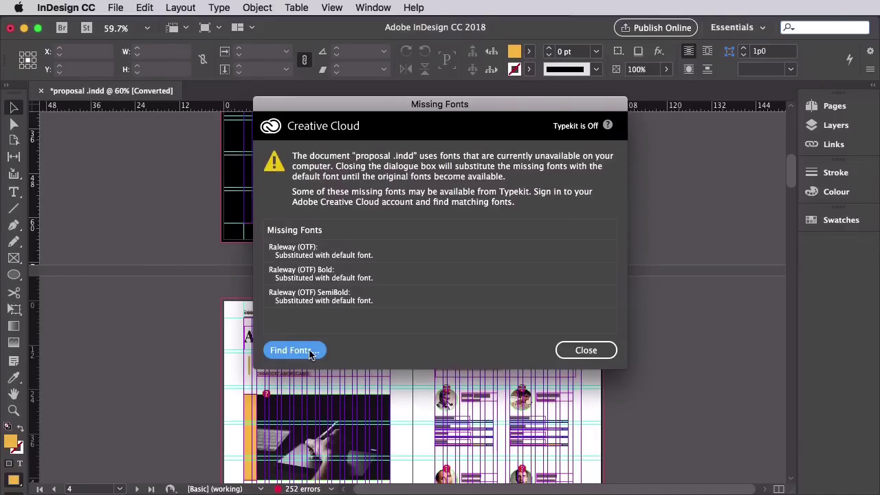
pyautogui.click(295, 350)
pyautogui.click(312, 191)
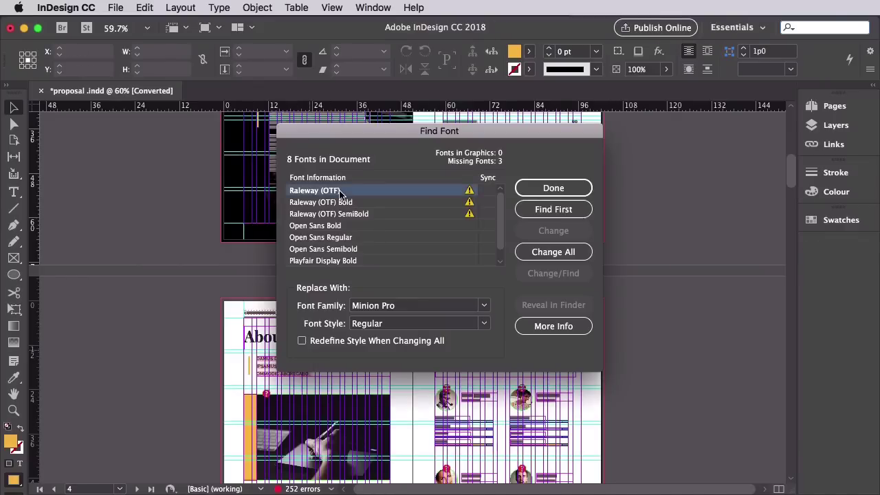
pyautogui.moveTo(431, 305); pyautogui.dragTo(297, 305)
pyautogui.write('Raleway')
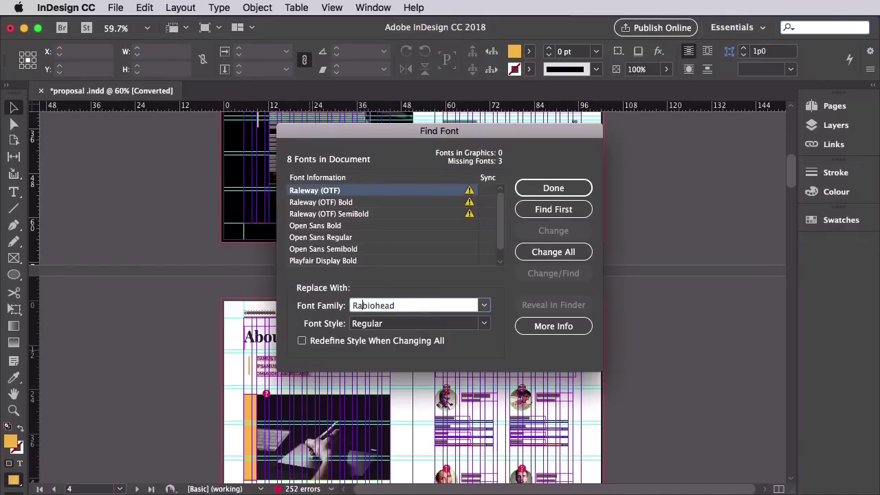
pyautogui.click(390, 324)
pyautogui.click(552, 187)
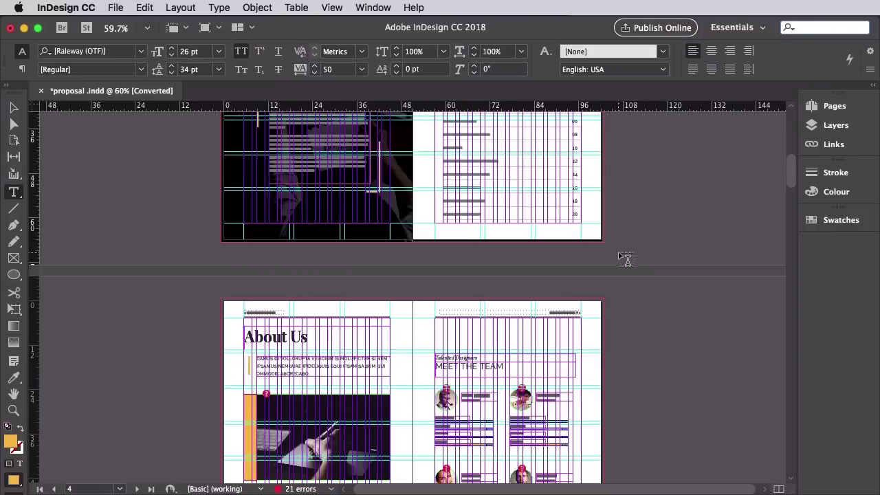
# Zoom to 75%, set display performance to High Quality, and pick the Selection tool.
pyautogui.press('super+equal')
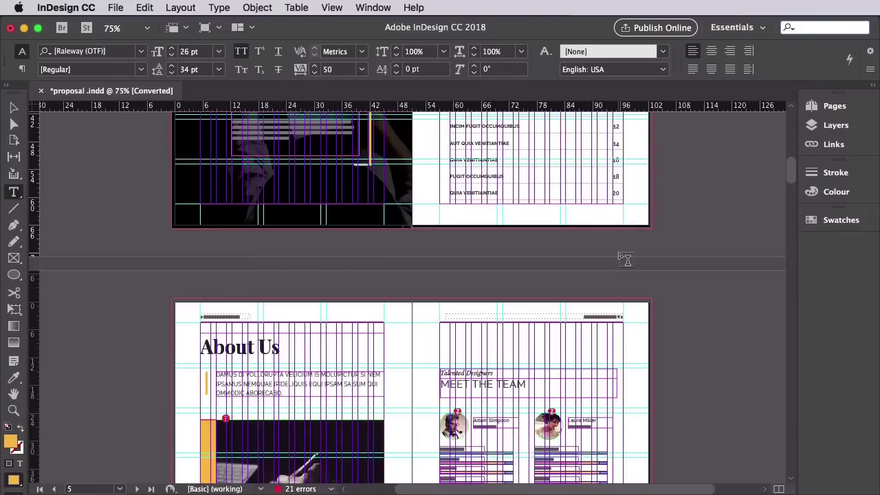
pyautogui.scroll(20, 625, 259)
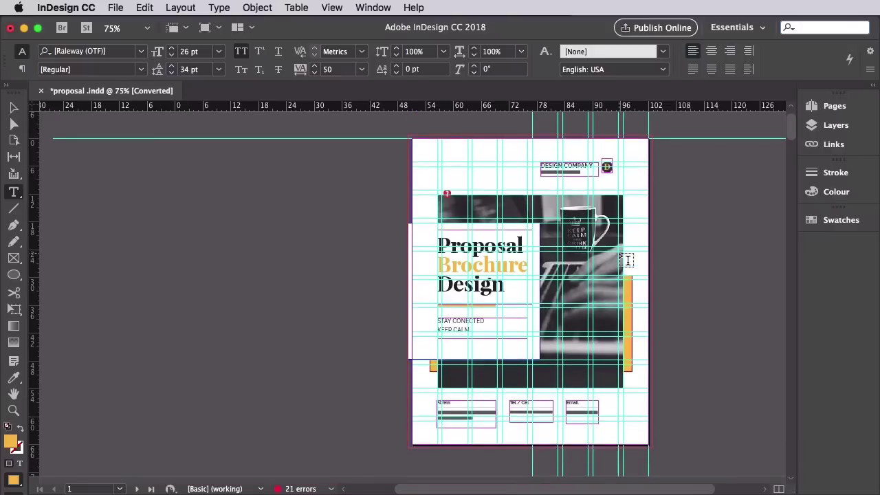
pyautogui.click(332, 7)
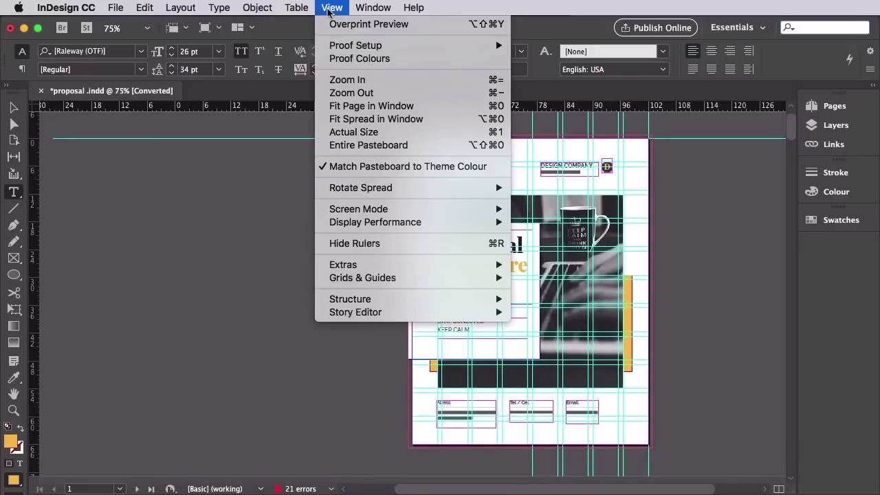
pyautogui.moveTo(382, 224)
pyautogui.click(553, 249)
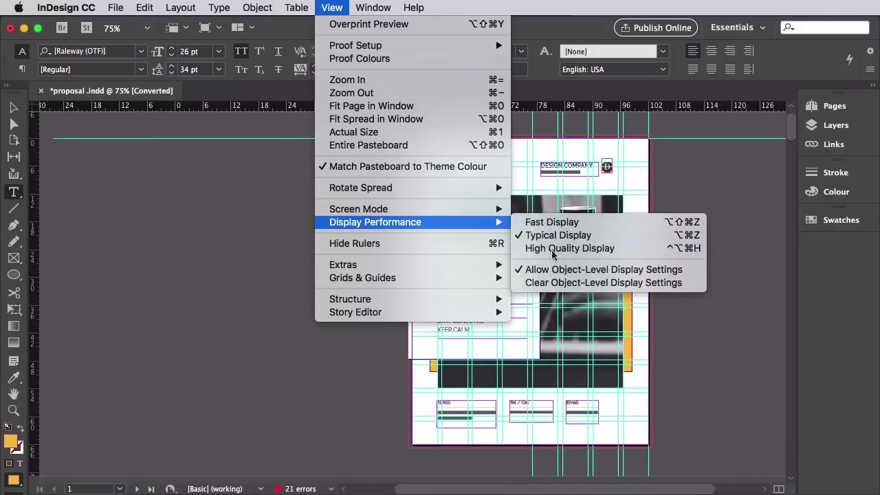
pyautogui.click(14, 108)
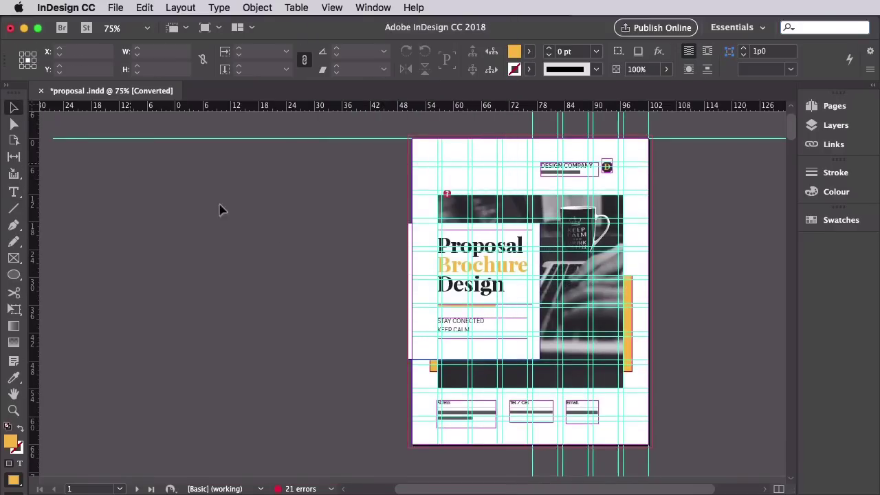
# Float the Layers panel, test layer visibility toggles, and make Master BG the active layer.
pyautogui.click(836, 127)
pyautogui.moveTo(688, 100); pyautogui.dragTo(165, 188)
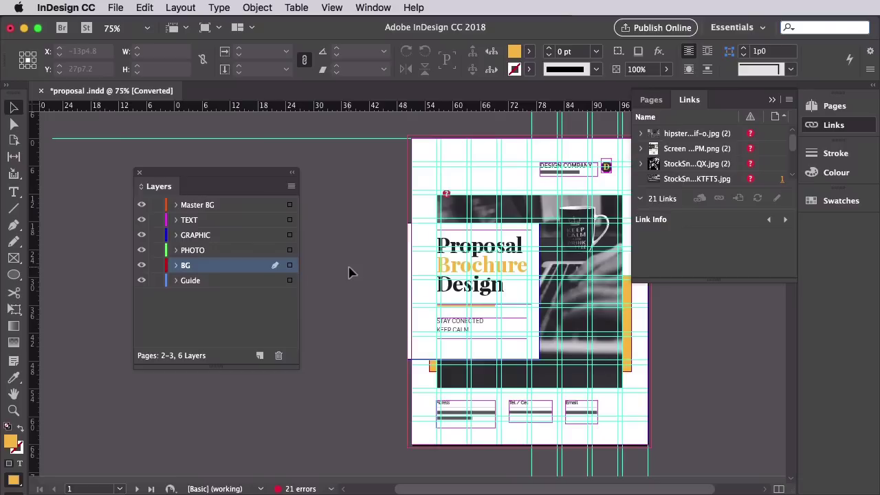
pyautogui.click(207, 221)
pyautogui.click(141, 235)
pyautogui.click(141, 234)
pyautogui.click(141, 250)
pyautogui.click(141, 250)
pyautogui.click(141, 265)
pyautogui.click(141, 265)
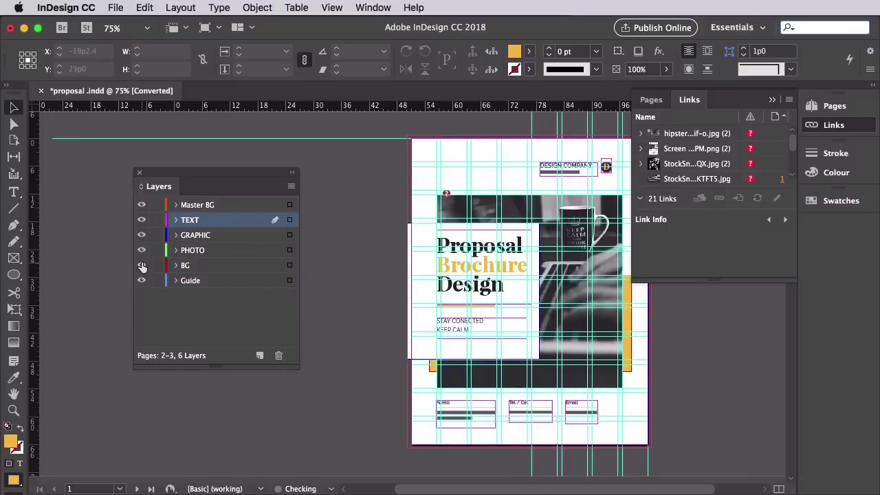
pyautogui.click(220, 266)
pyautogui.click(199, 282)
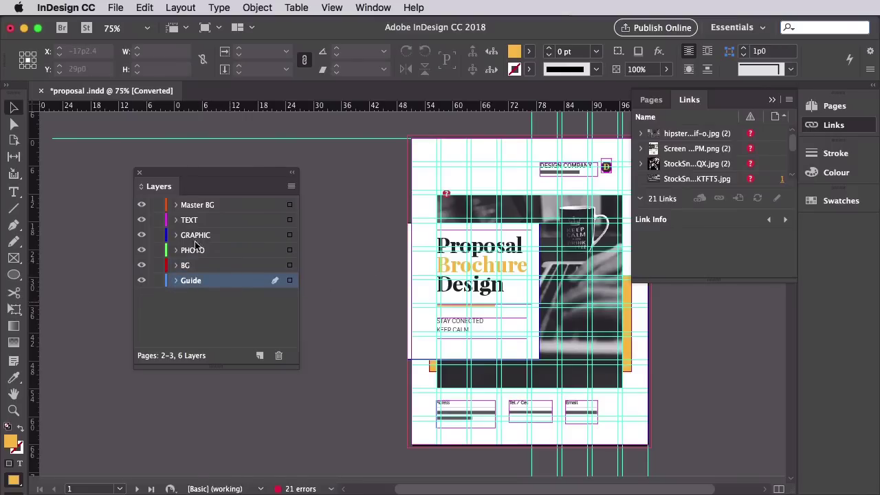
pyautogui.click(211, 206)
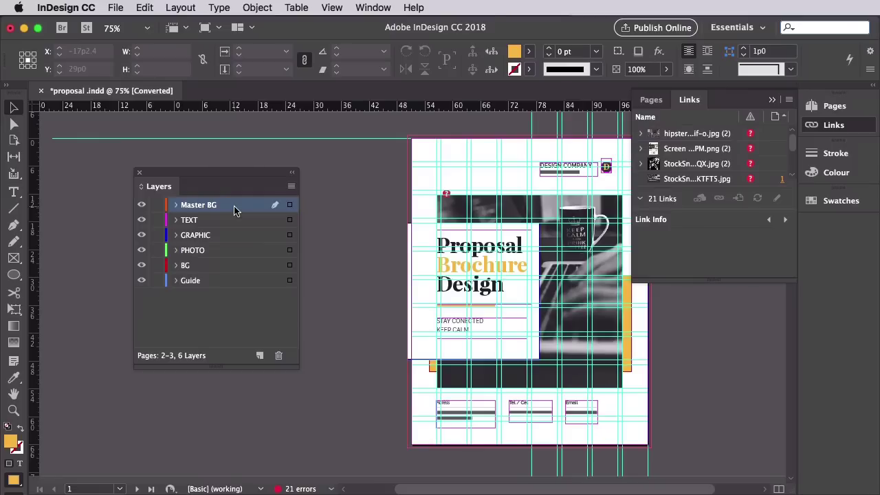
# Dock the Pages panel beside Layers and enlarge it until all master pages show.
pyautogui.click(651, 100)
pyautogui.moveTo(721, 98); pyautogui.dragTo(282, 187)
pyautogui.moveTo(215, 370); pyautogui.dragTo(215, 463)
pyautogui.moveTo(240, 172); pyautogui.dragTo(248, 96)
pyautogui.moveTo(224, 389); pyautogui.dragTo(224, 459)
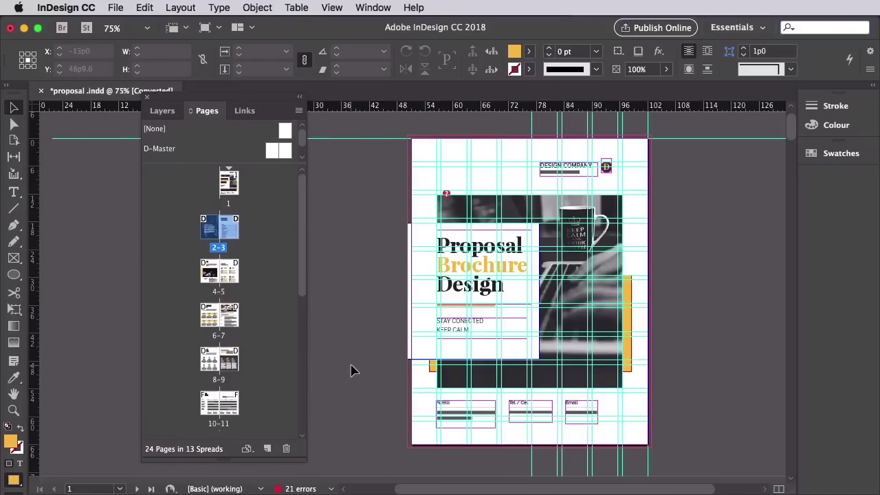
pyautogui.moveTo(220, 163); pyautogui.dragTo(220, 215)
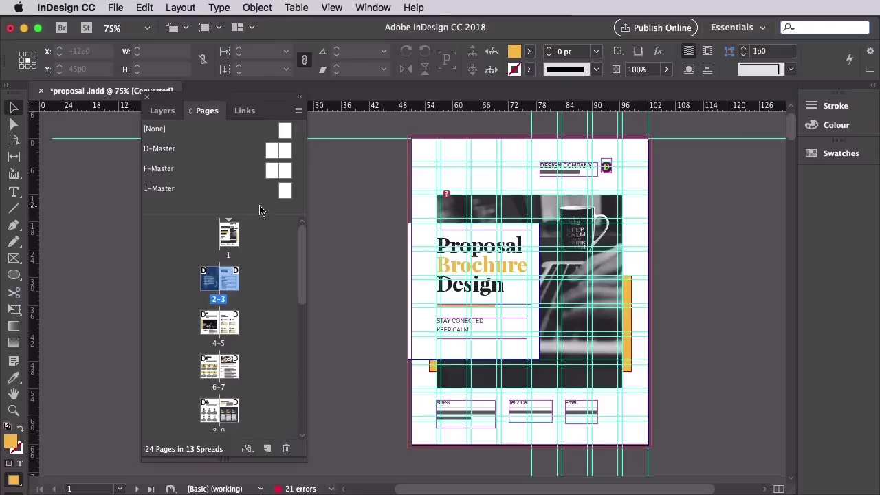
# Check which pages use 1-Master, view it, then open the D-Master spread.
pyautogui.click(284, 194)
pyautogui.moveTo(285, 194); pyautogui.dragTo(210, 409)
pyautogui.scroll(-10, 269, 240)
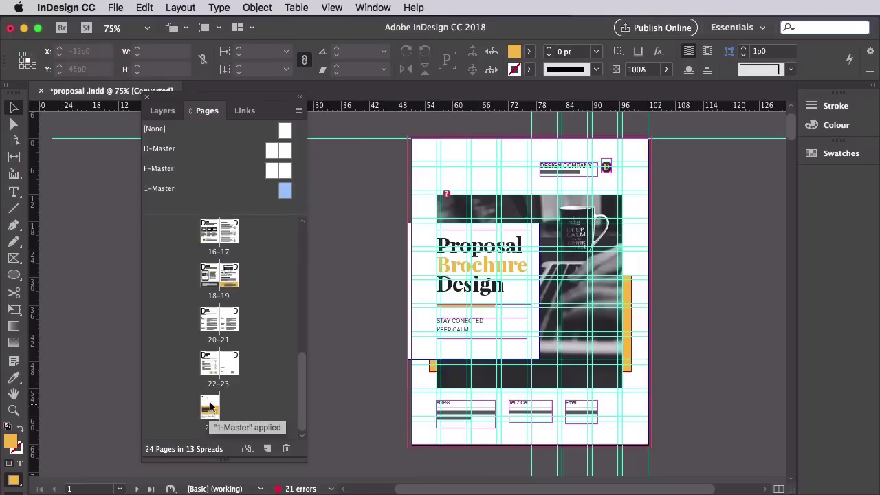
pyautogui.doubleClick(284, 192)
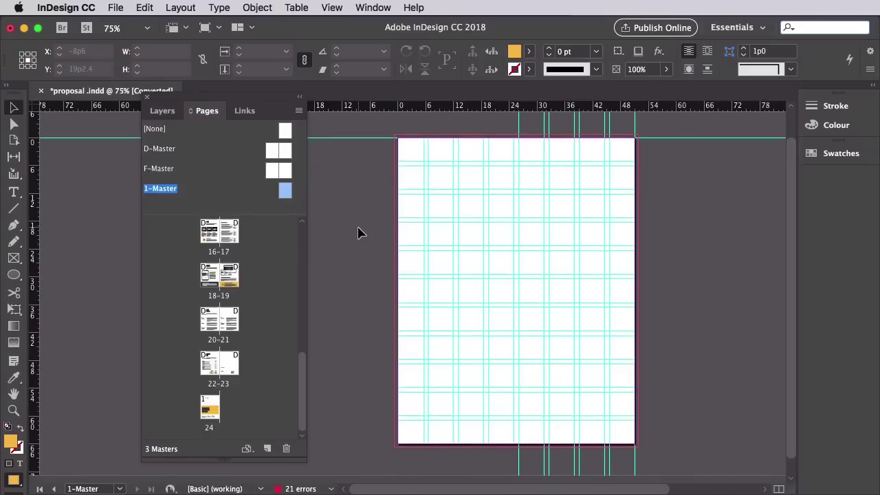
pyautogui.doubleClick(272, 157)
pyautogui.moveTo(248, 214); pyautogui.dragTo(232, 272)
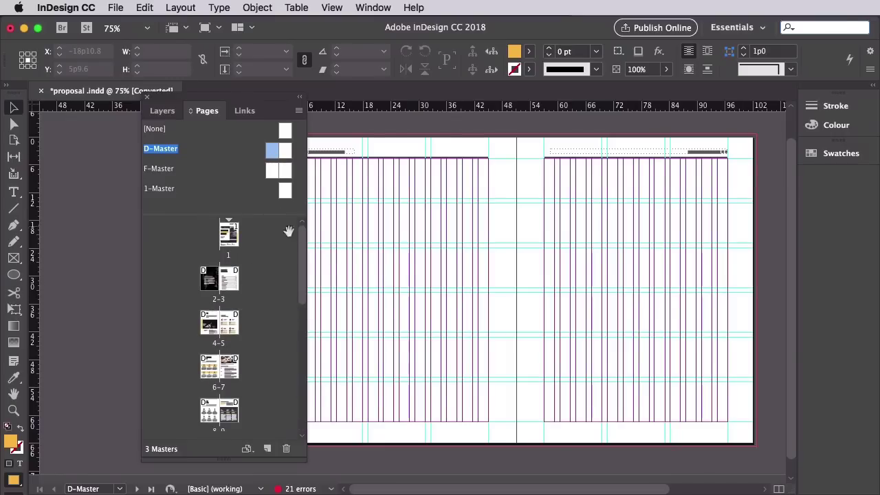
pyautogui.moveTo(239, 95); pyautogui.dragTo(193, 98)
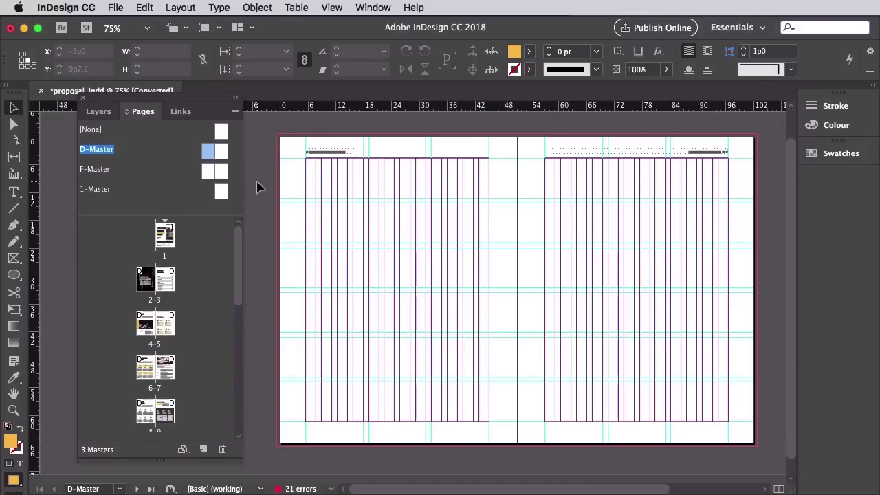
# Zoom in on the Brochure Proposal running header, preview it without guides, then zoom back out.
pyautogui.click(335, 152)
pyautogui.press('super+equal')
pyautogui.press('super+equal')
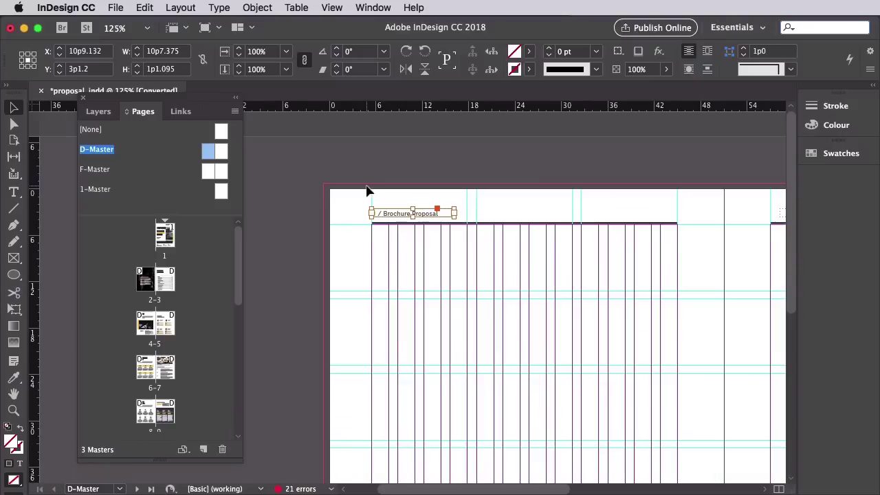
pyautogui.press('super+equal')
pyautogui.click(470, 199)
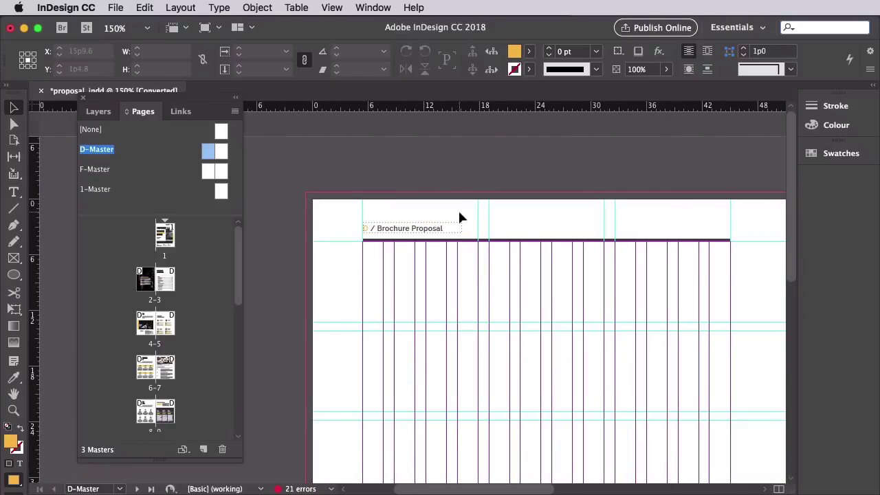
pyautogui.scroll(-1, 471, 219)
pyautogui.press('w')
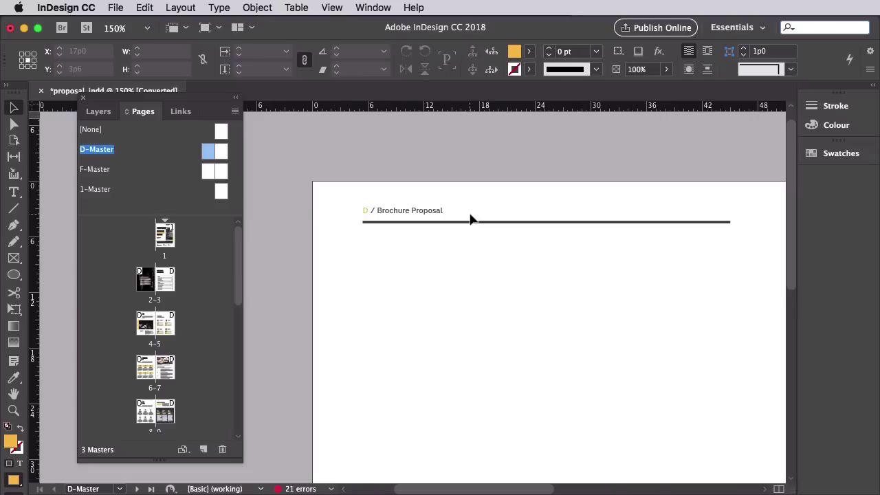
pyautogui.press('w')
pyautogui.press('super+minus')
pyautogui.press('super+minus')
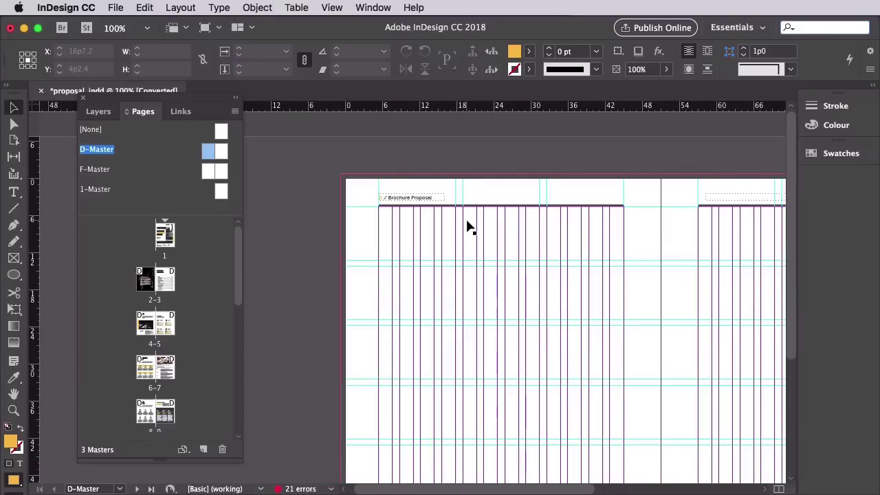
pyautogui.press('super+minus')
pyautogui.scroll(-1, 468, 226)
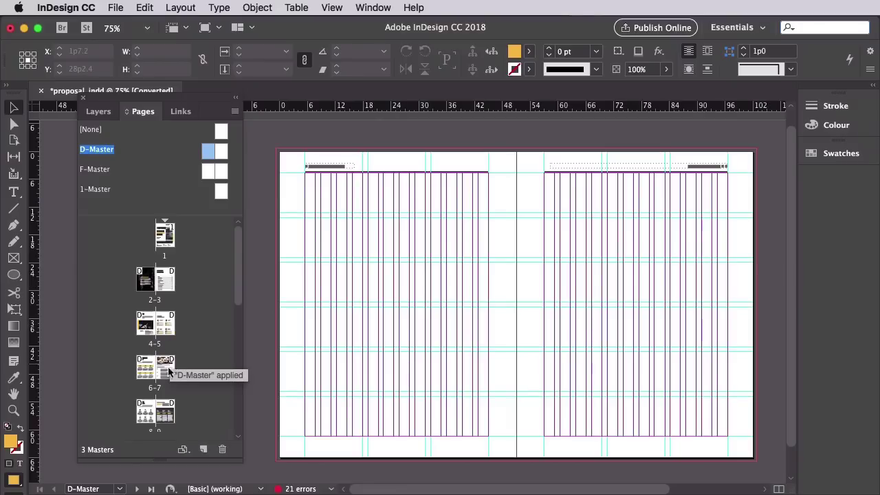
pyautogui.scroll(-8, 168, 368)
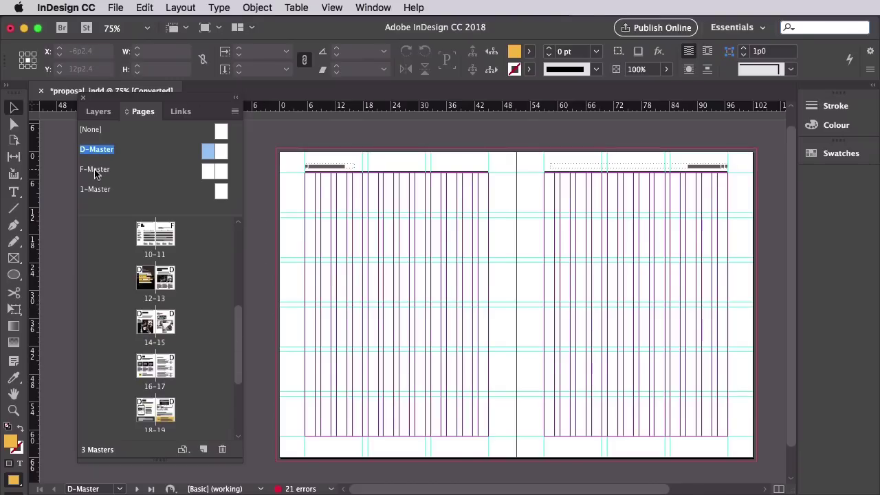
# View F-Master, then open spread 10–11 in Preview and dock the Layers/Pages panels.
pyautogui.doubleClick(214, 172)
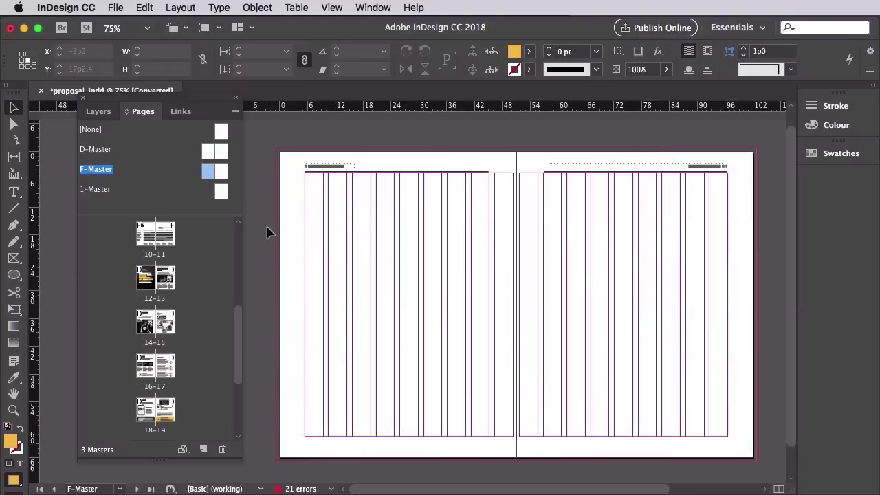
pyautogui.scroll(3, 197, 265)
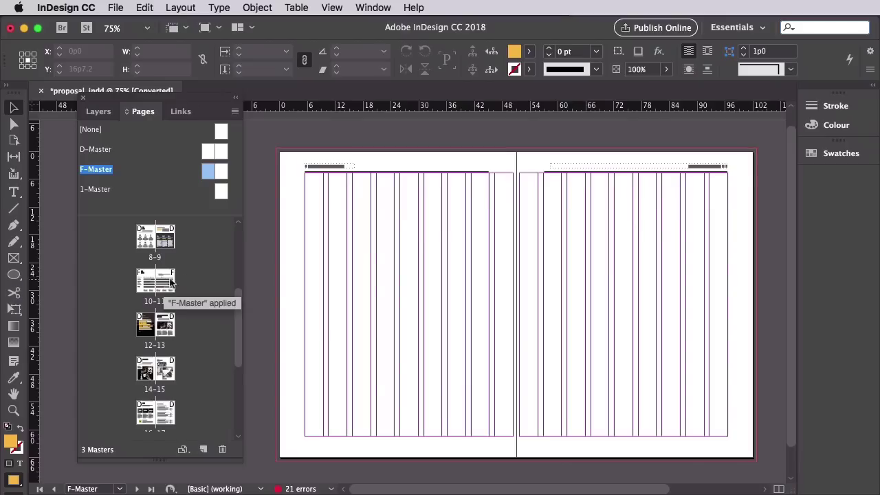
pyautogui.doubleClick(144, 282)
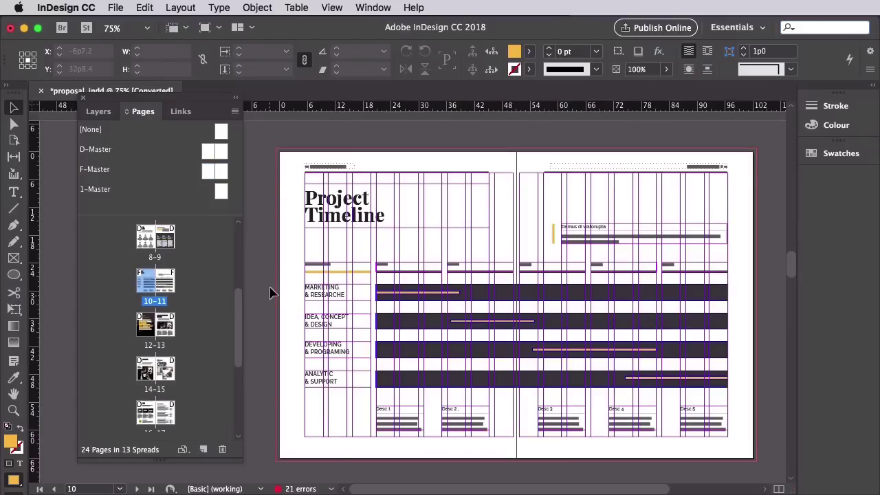
pyautogui.press('w')
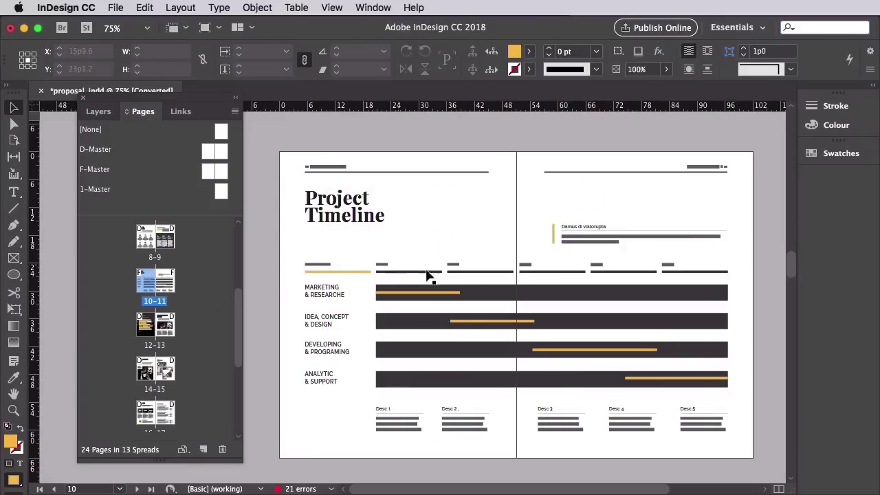
pyautogui.click(513, 299)
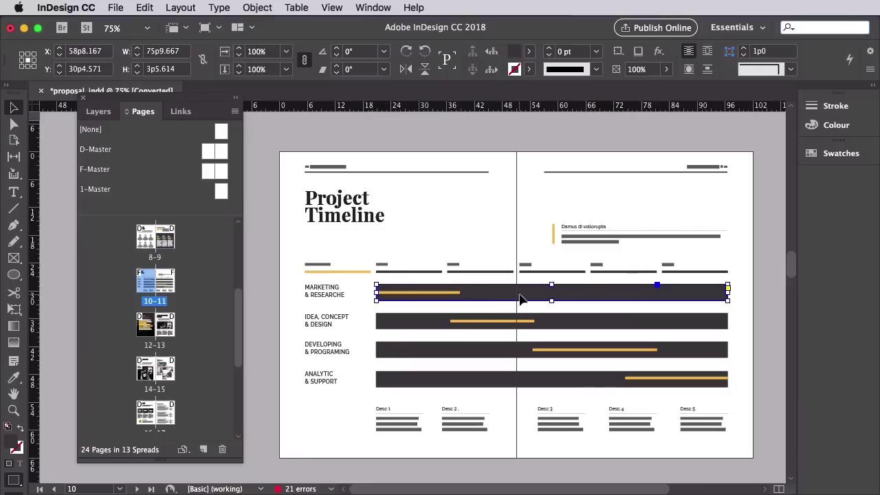
pyautogui.moveTo(160, 102); pyautogui.dragTo(746, 153)
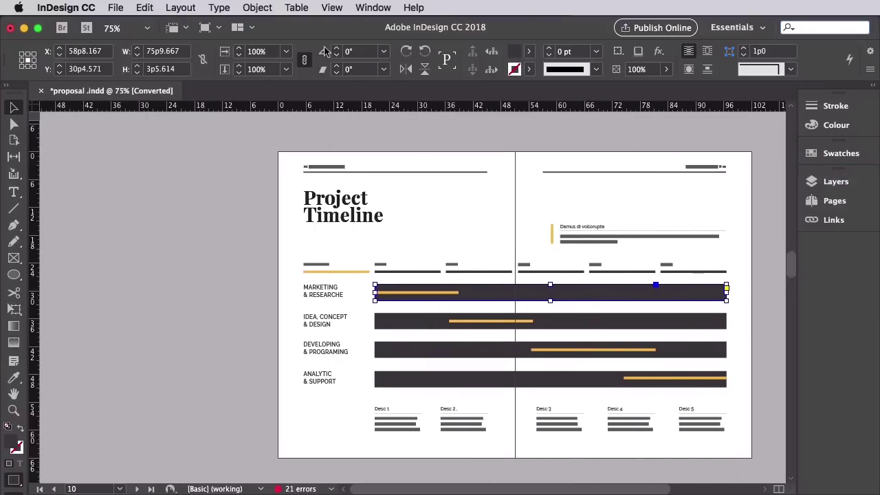
# Open the Paragraph Styles panel and position and resize it beside the spread.
pyautogui.click(370, 8)
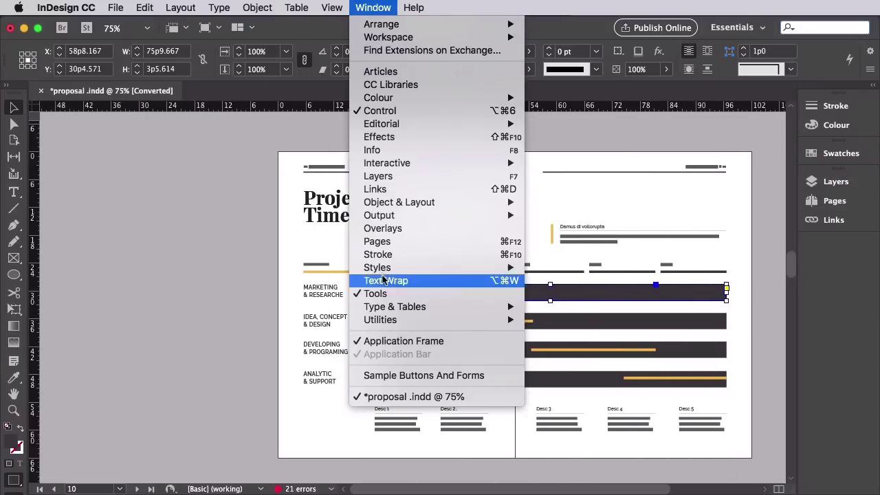
pyautogui.moveTo(434, 271)
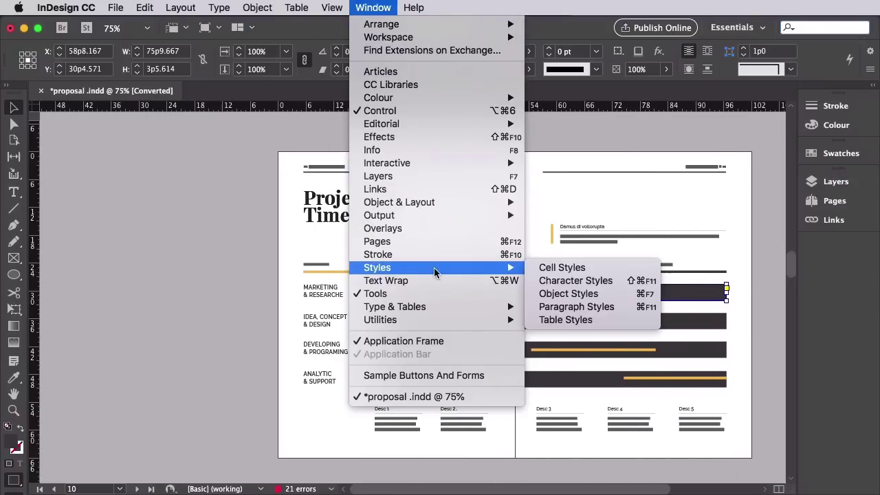
pyautogui.click(567, 308)
pyautogui.moveTo(553, 275); pyautogui.dragTo(216, 163)
pyautogui.moveTo(255, 313); pyautogui.dragTo(314, 408)
pyautogui.moveTo(243, 162); pyautogui.dragTo(251, 188)
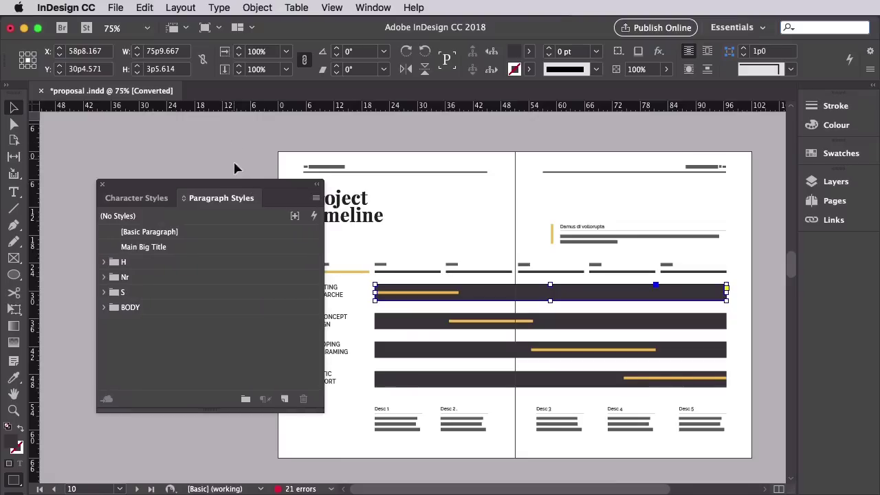
pyautogui.moveTo(324, 272); pyautogui.dragTo(273, 268)
pyautogui.moveTo(193, 183); pyautogui.dragTo(172, 176)
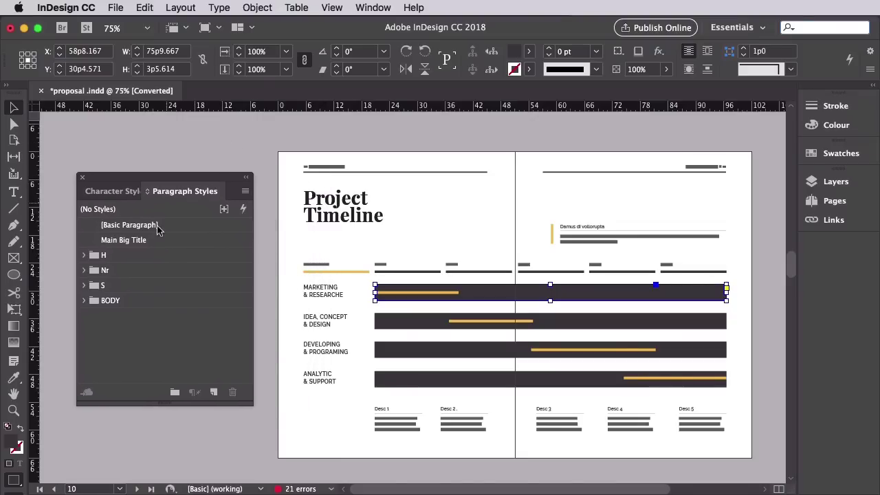
# Check the paragraph styles of the Project Timeline title, MARKETING & RESEARCHE label, heading and body text.
pyautogui.click(359, 213)
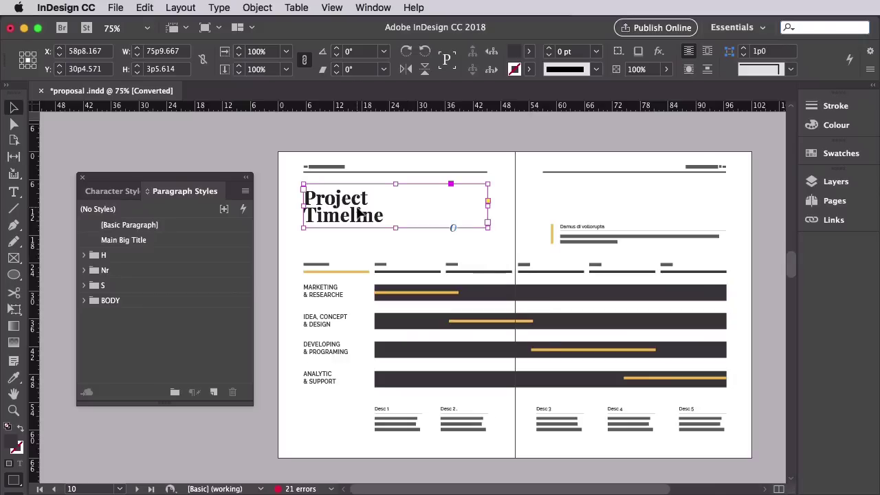
pyautogui.click(327, 288)
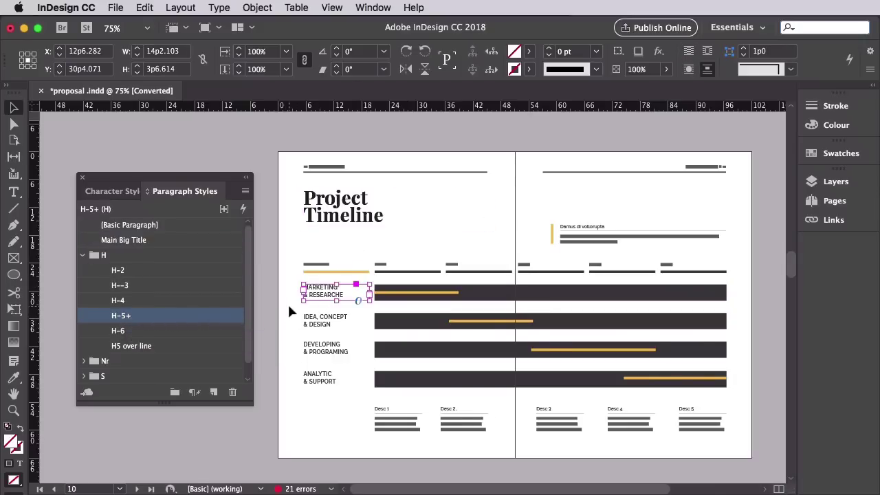
pyautogui.click(605, 233)
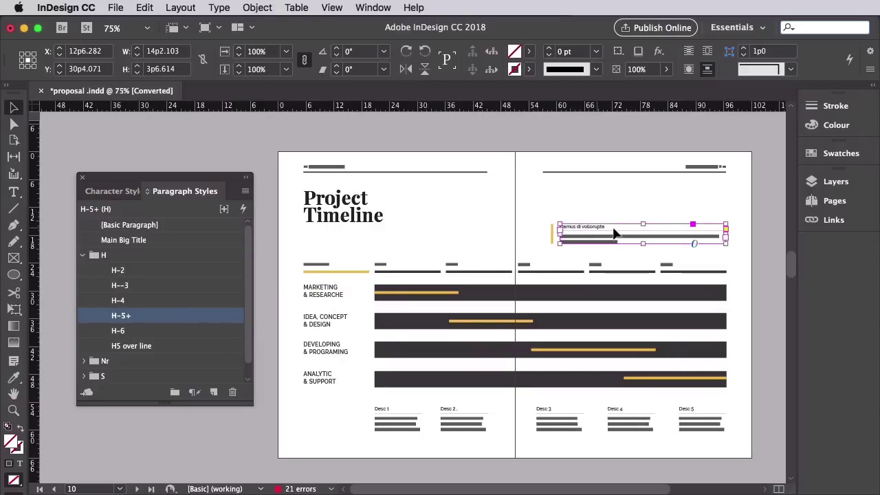
pyautogui.doubleClick(605, 229)
pyautogui.moveTo(619, 226); pyautogui.dragTo(553, 225)
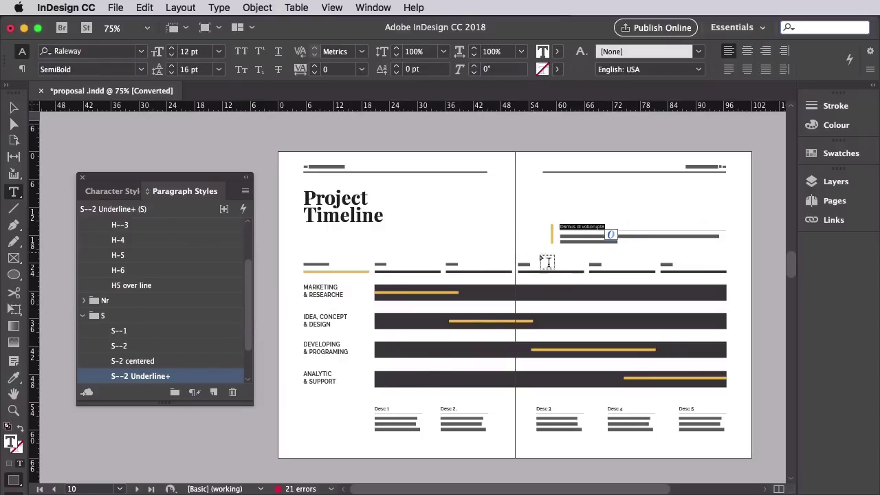
pyautogui.scroll(-2, 172, 344)
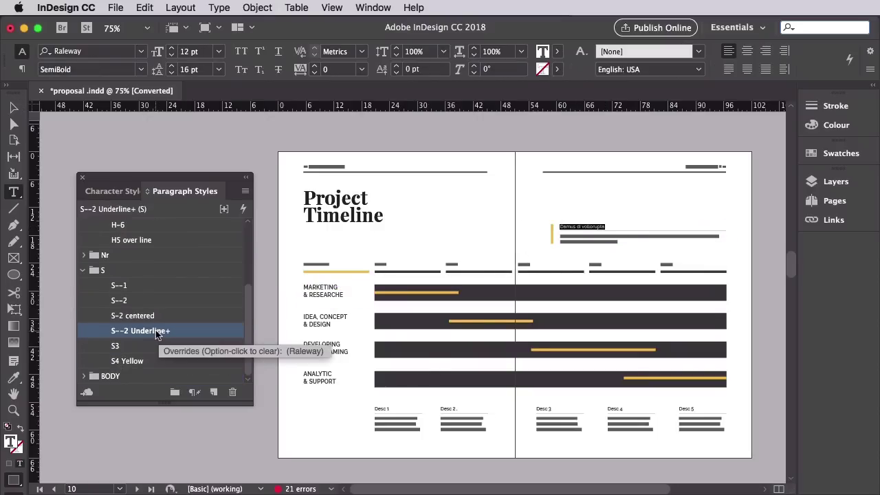
pyautogui.moveTo(619, 242); pyautogui.dragTo(555, 240)
pyautogui.scroll(-2, 234, 322)
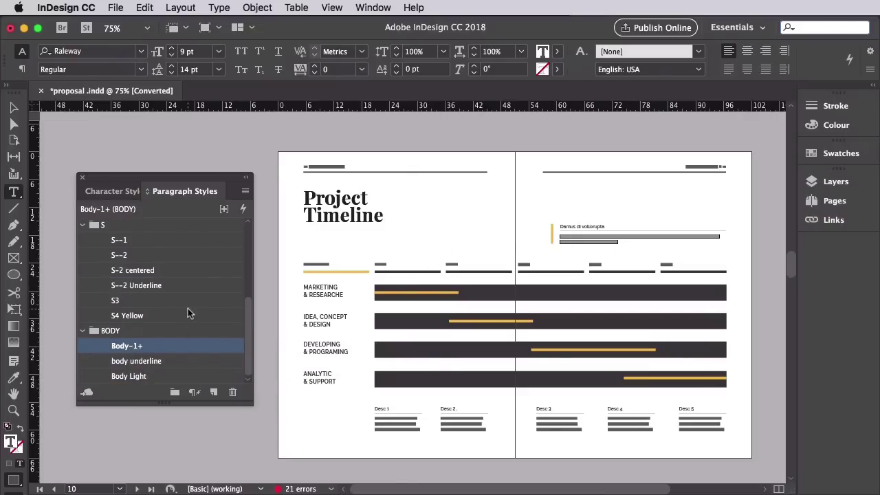
pyautogui.scroll(5, 187, 309)
# Select the 01 number to confirm it uses the Lined Nr style in the Nr group.
pyautogui.click(118, 286)
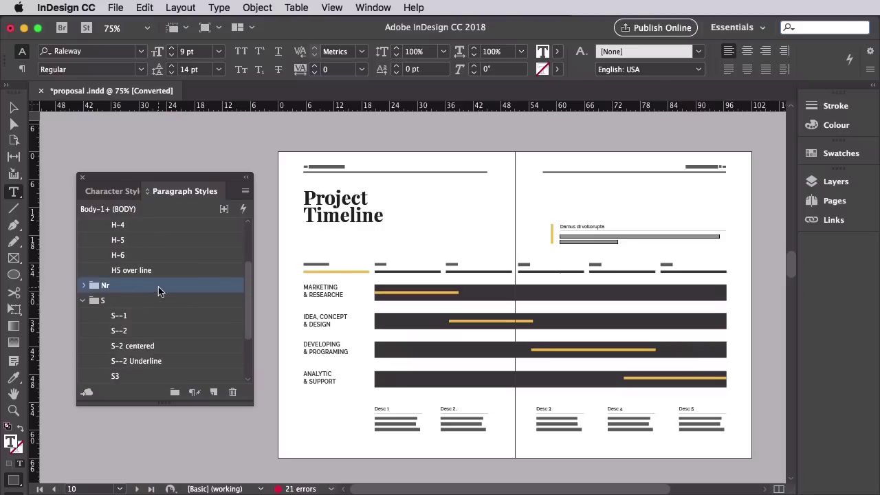
pyautogui.scroll(2, 402, 290)
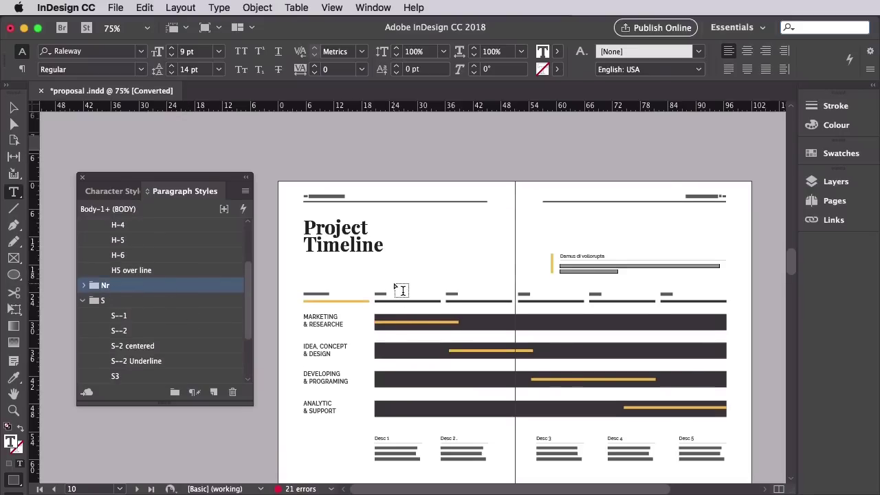
pyautogui.scroll(15, 402, 290)
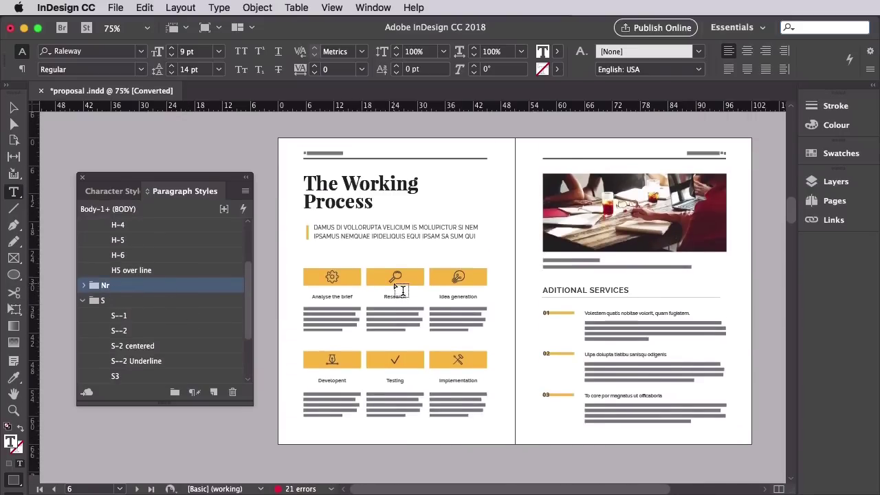
pyautogui.moveTo(565, 320); pyautogui.dragTo(535, 315)
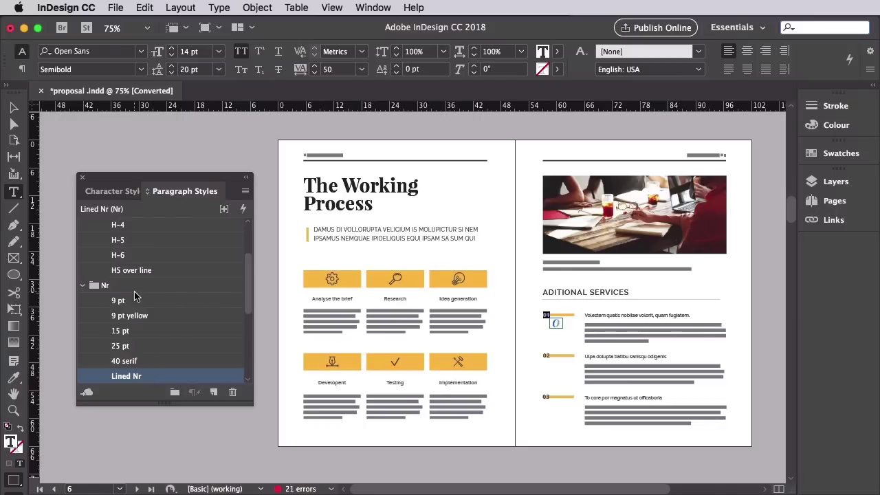
pyautogui.scroll(-2, 134, 295)
pyautogui.scroll(2, 134, 296)
# Collapse the Nr, S, BODY and H style groups and scroll up to page 1.
pyautogui.click(83, 287)
pyautogui.click(83, 300)
pyautogui.click(84, 331)
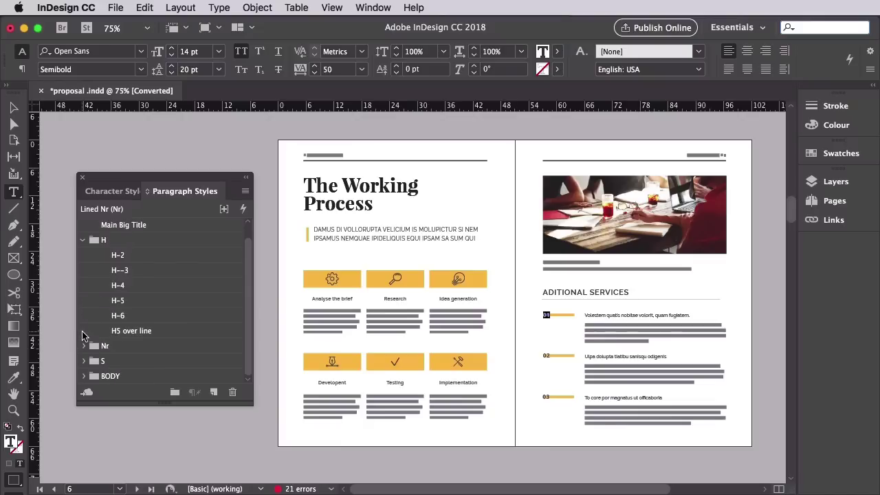
pyautogui.click(84, 240)
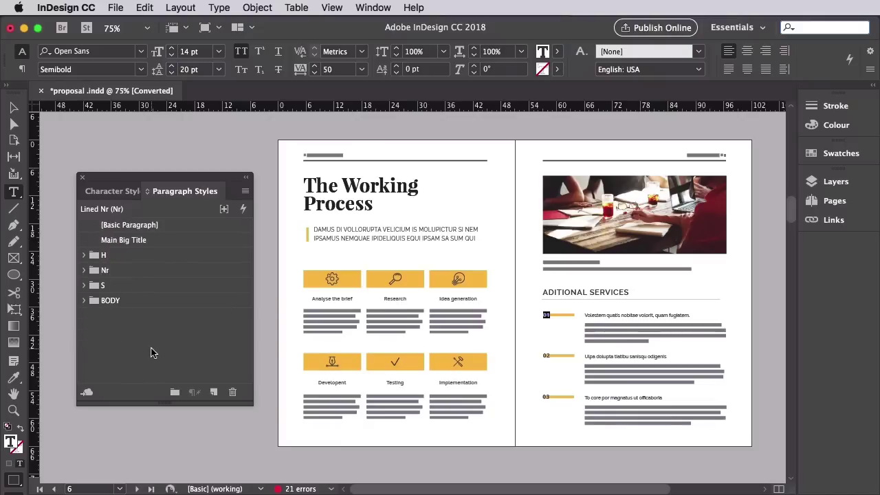
pyautogui.scroll(15, 447, 330)
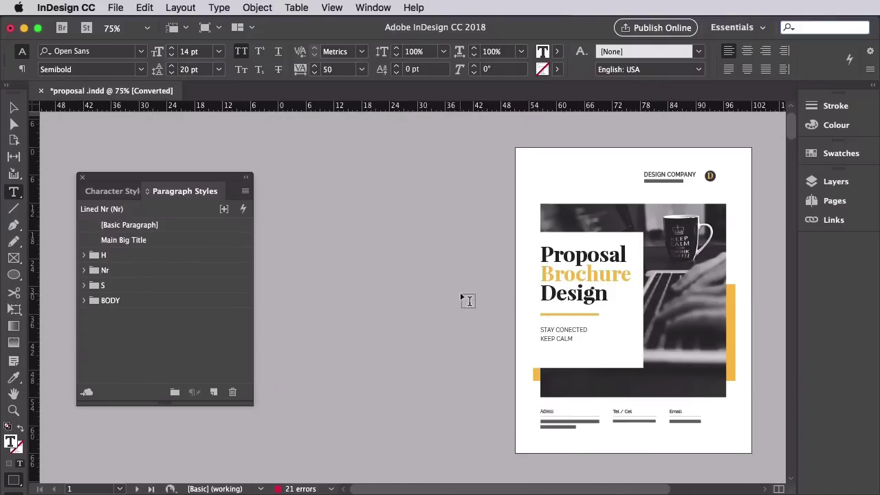
# Zoom the cover to 100%, select 'Brochure', and dock the styles panel group on the right.
pyautogui.press('super+equal')
pyautogui.hscroll(5, 458, 295)
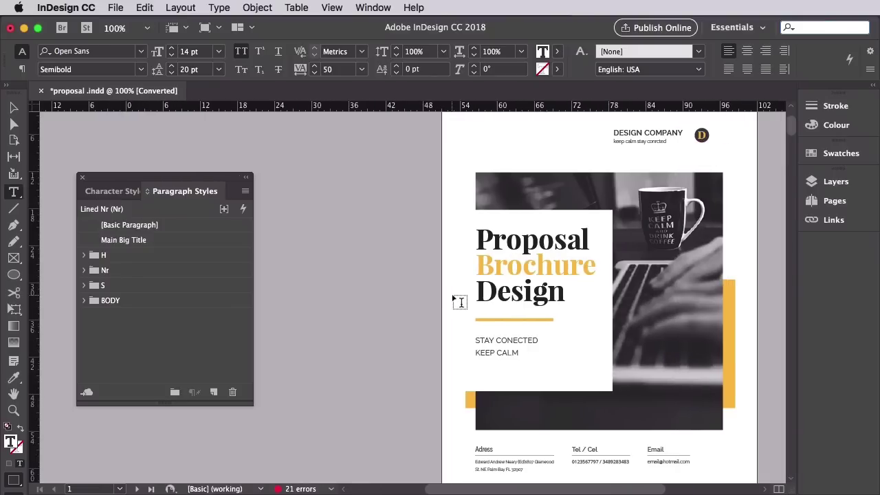
pyautogui.doubleClick(445, 266)
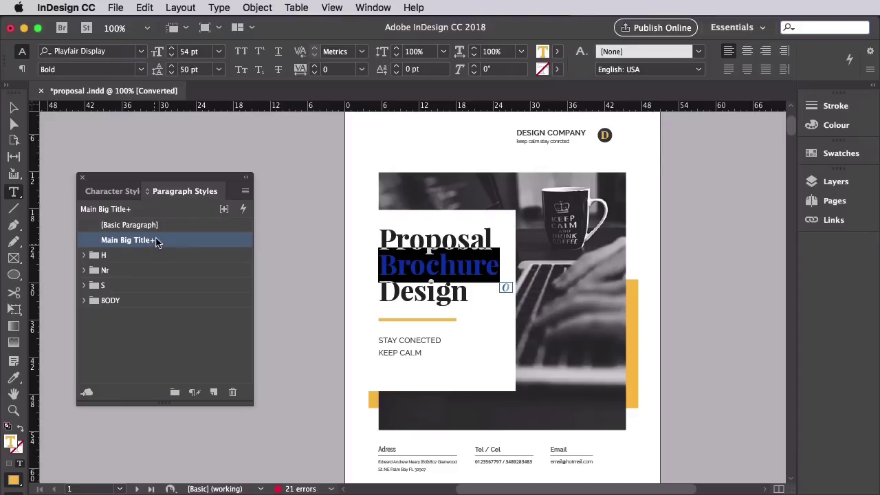
pyautogui.moveTo(165, 182); pyautogui.dragTo(737, 296)
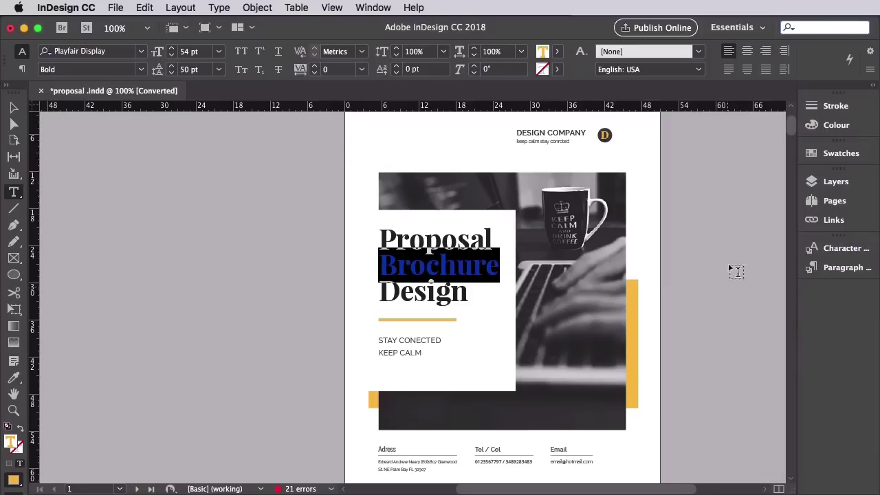
# Re-dock the Swatches panel below Paragraph Styles and deselect everything on the cover.
pyautogui.click(832, 153)
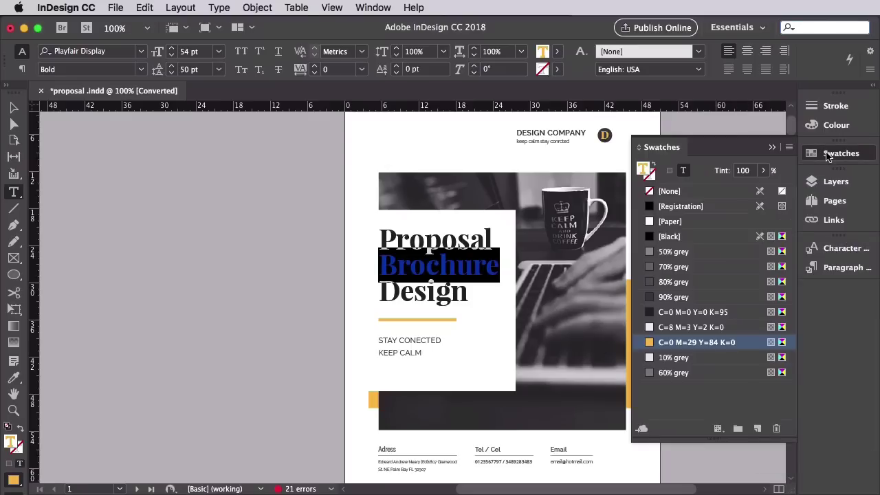
pyautogui.moveTo(748, 144); pyautogui.dragTo(242, 151)
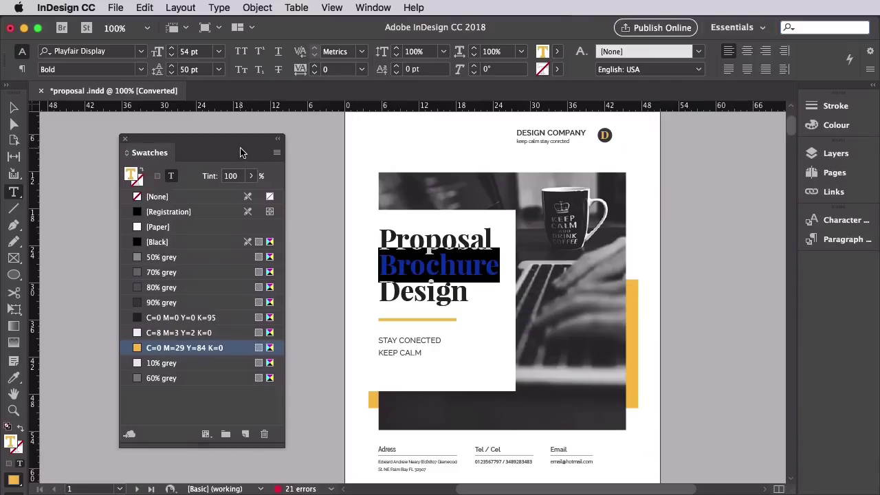
pyautogui.click(377, 8)
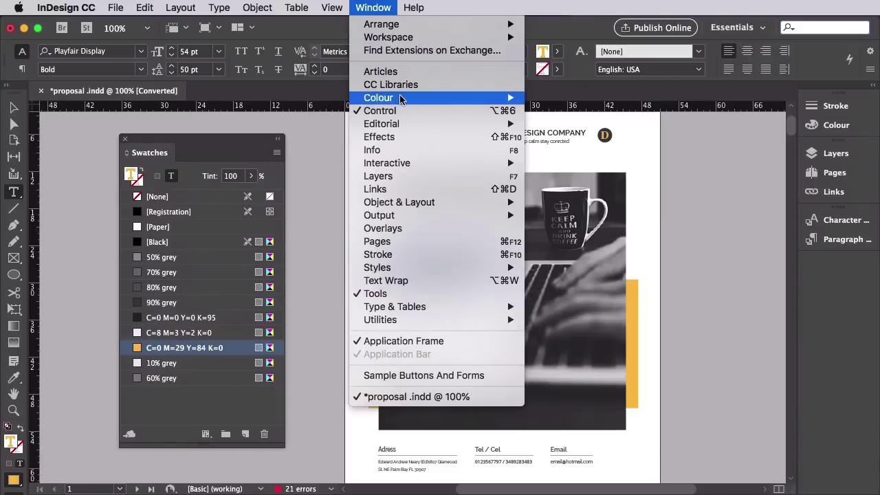
pyautogui.click(317, 186)
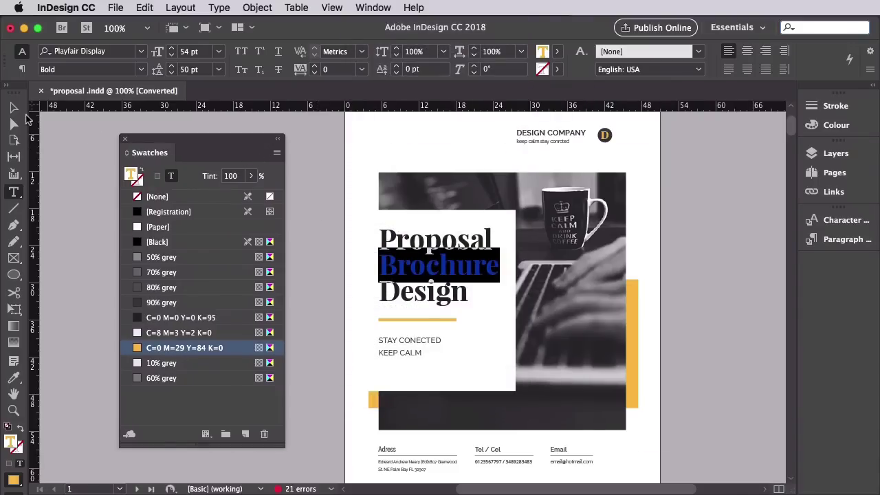
pyautogui.press('Escape')
pyautogui.click(324, 196)
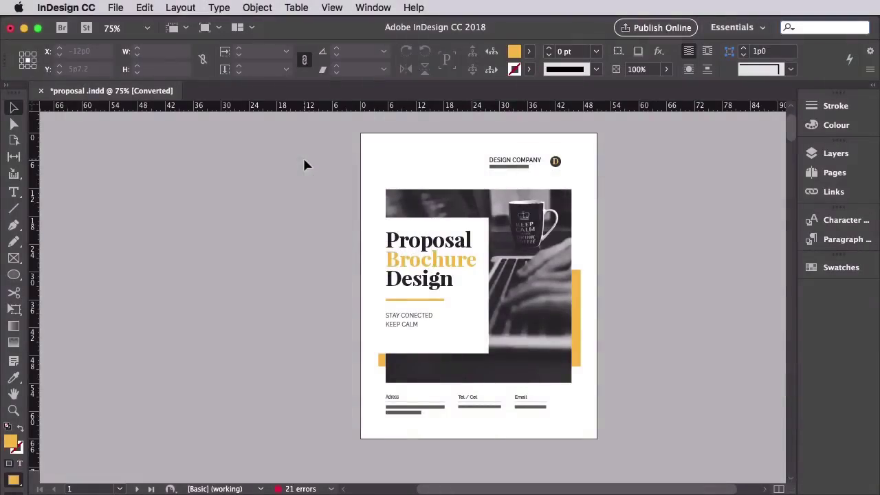
# Bring the About Us and Meet the Team spread into view at 100% zoom.
pyautogui.scroll(-10, 305, 168)
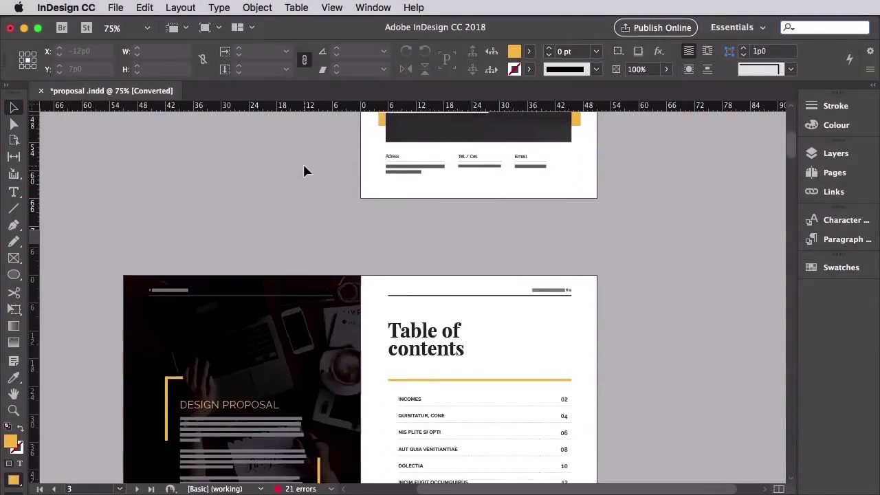
pyautogui.scroll(-10, 305, 168)
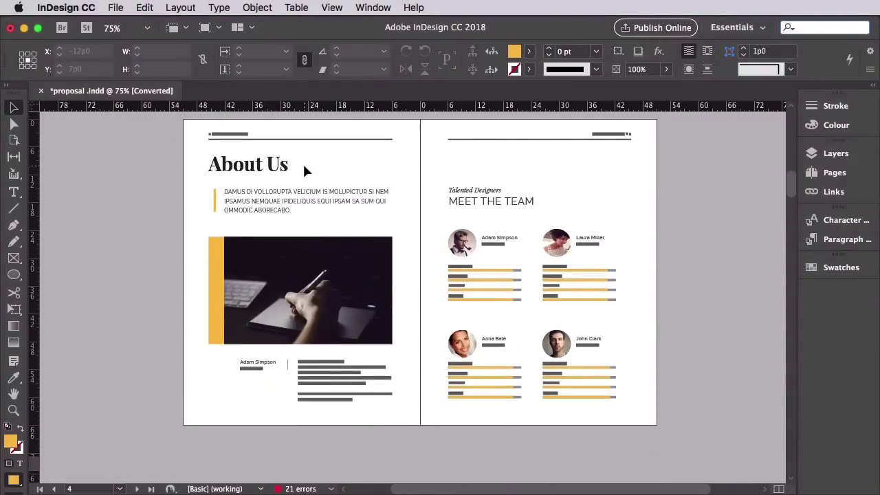
pyautogui.scroll(1, 305, 168)
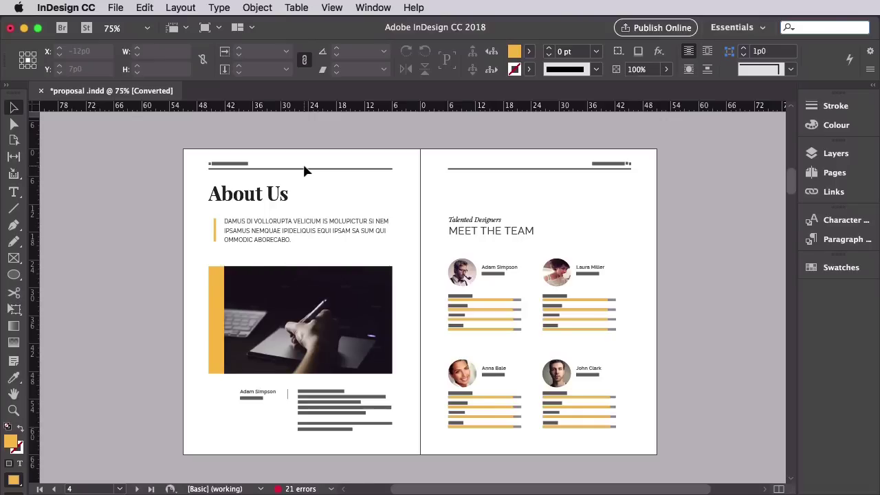
pyautogui.press('super+equal')
pyautogui.hscroll(-1, 308, 172)
pyautogui.hscroll(-4, 307, 168)
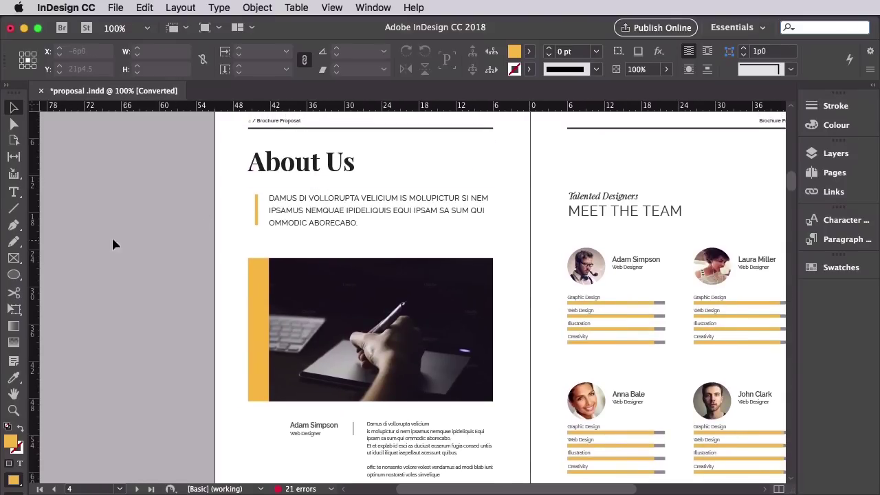
# Test-select the intro paragraph under About Us with the Type tool.
pyautogui.click(13, 193)
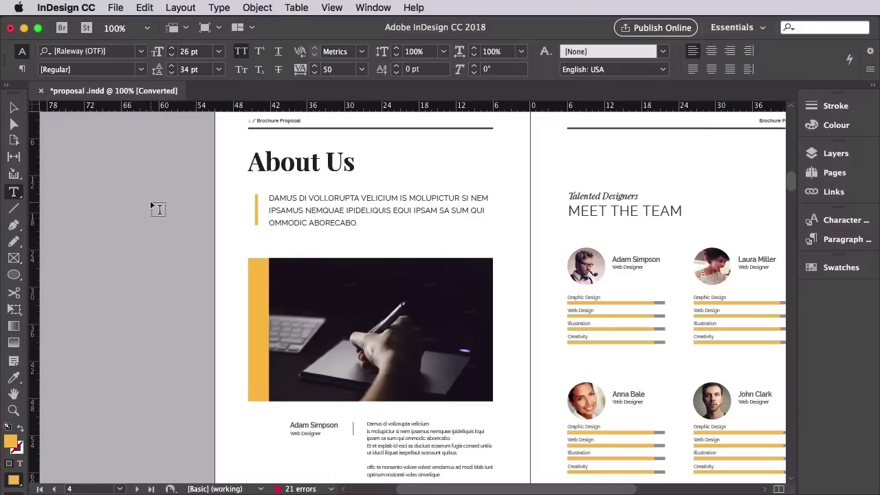
pyautogui.click(294, 200)
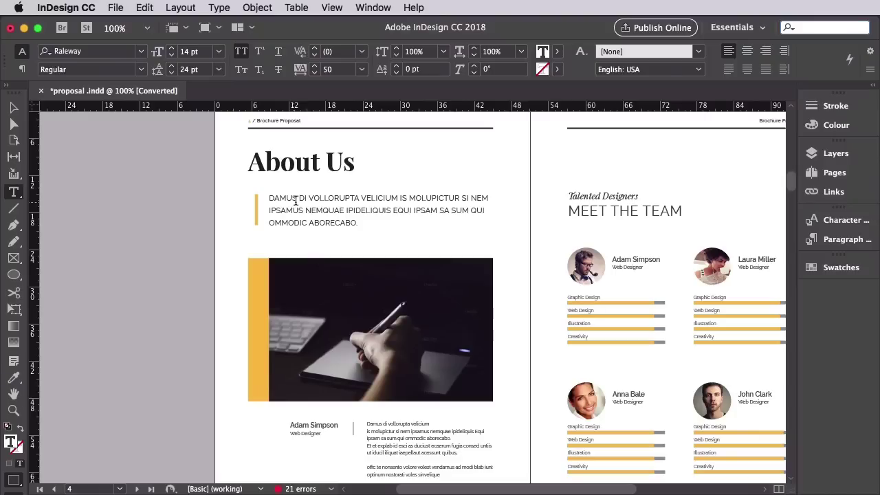
pyautogui.moveTo(361, 221); pyautogui.dragTo(271, 201)
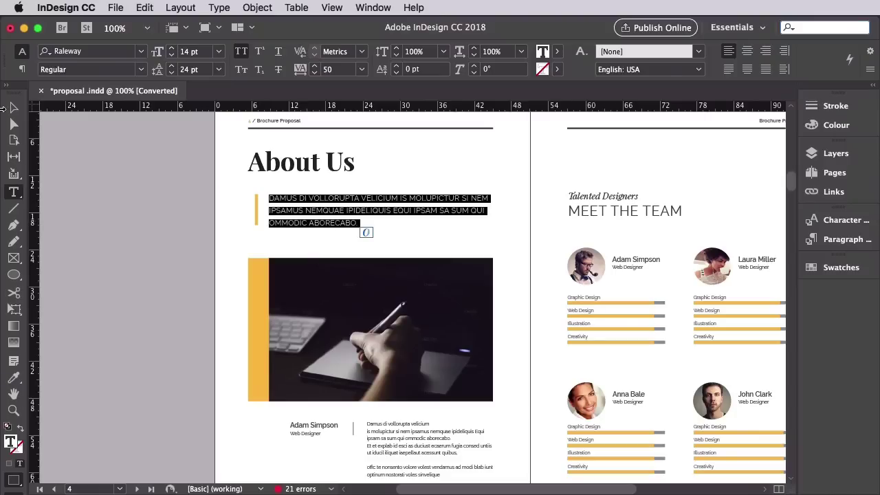
pyautogui.click(11, 110)
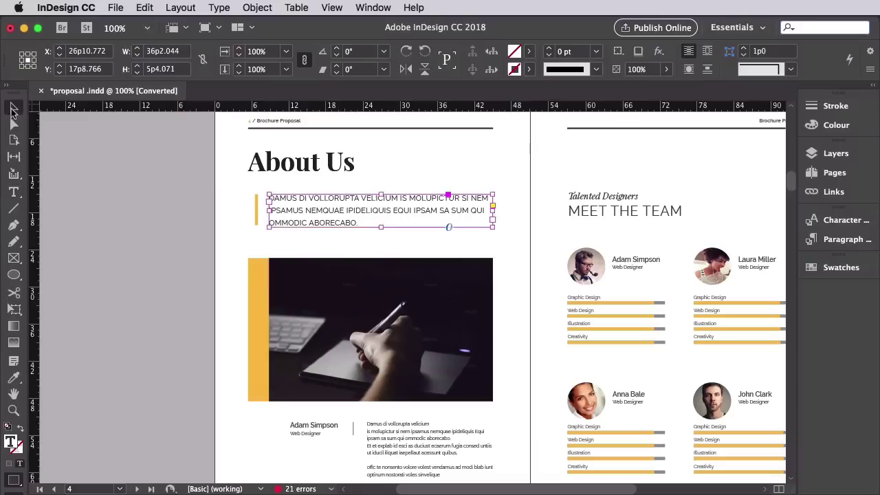
# With guides shown, draw an ABCD test text frame between the pages, then delete it.
pyautogui.press('w')
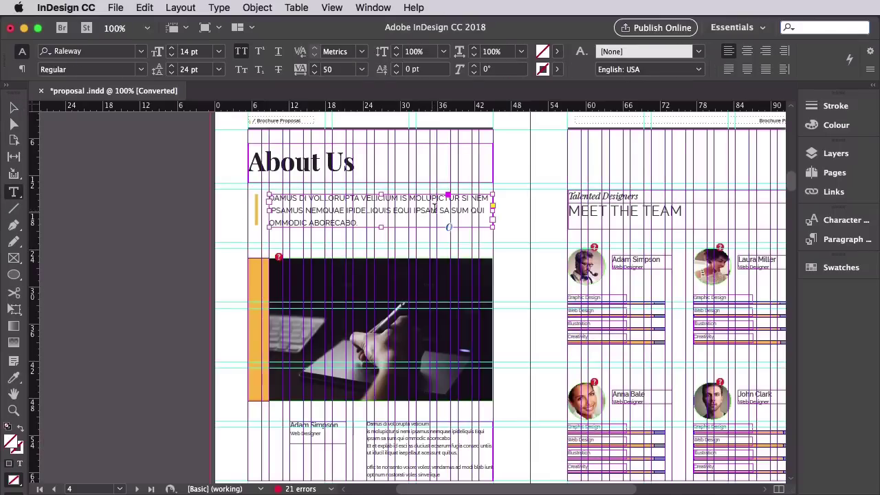
pyautogui.moveTo(499, 156); pyautogui.dragTo(654, 299)
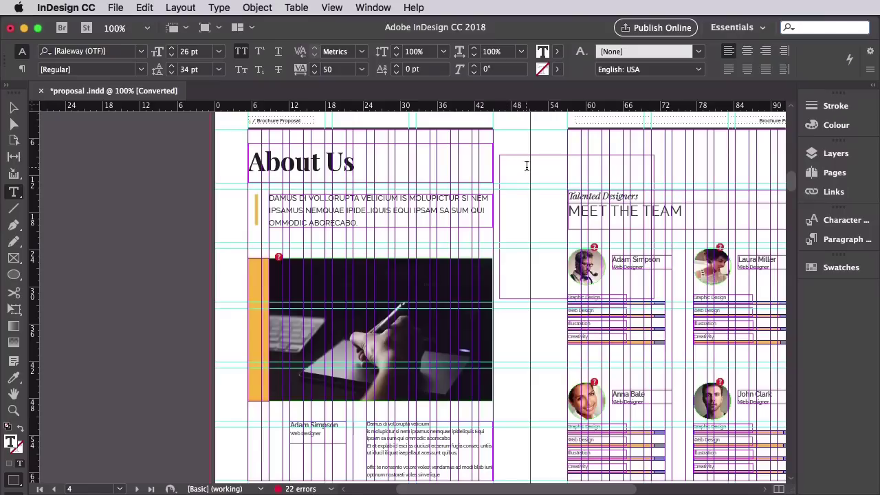
pyautogui.write('ABCD')
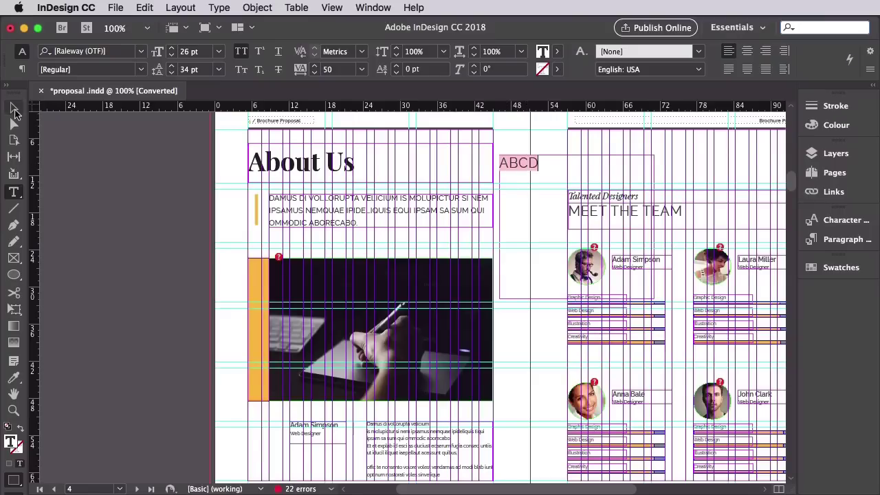
pyautogui.click(14, 108)
pyautogui.press('BackSpace')
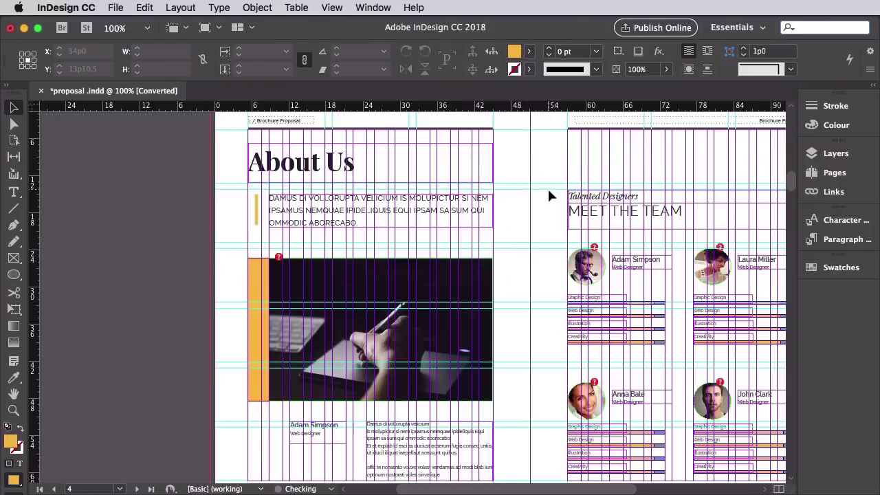
pyautogui.press('w')
pyautogui.press('t')
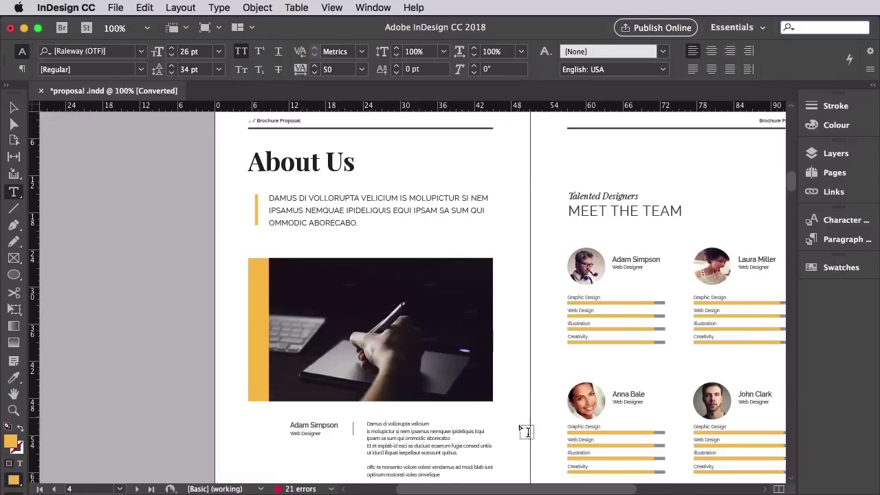
pyautogui.moveTo(516, 481)
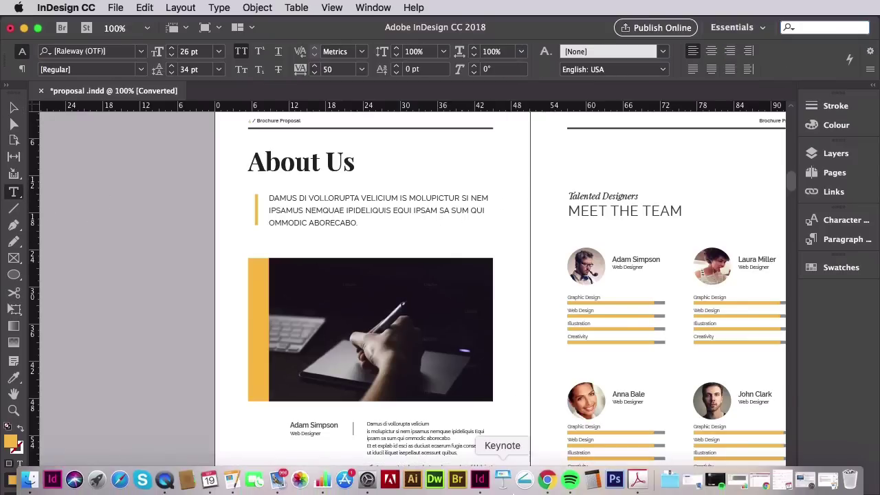
# Paste the close-knit team paragraph from Pages over the About Us intro.
pyautogui.click(832, 483)
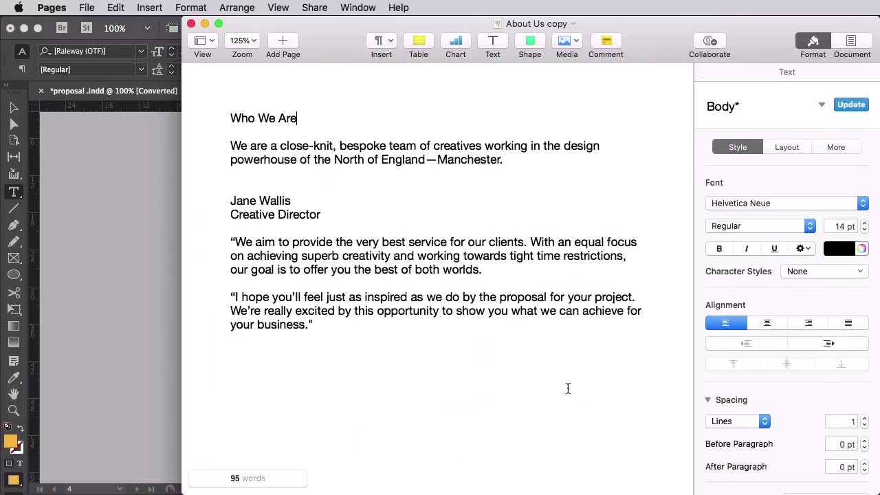
pyautogui.tripleClick(295, 118)
pyautogui.moveTo(506, 159); pyautogui.dragTo(233, 147)
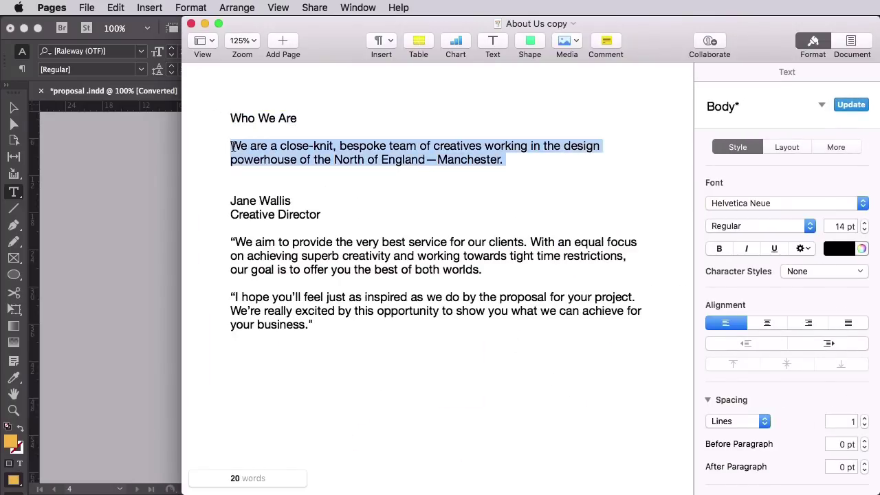
pyautogui.click(150, 177)
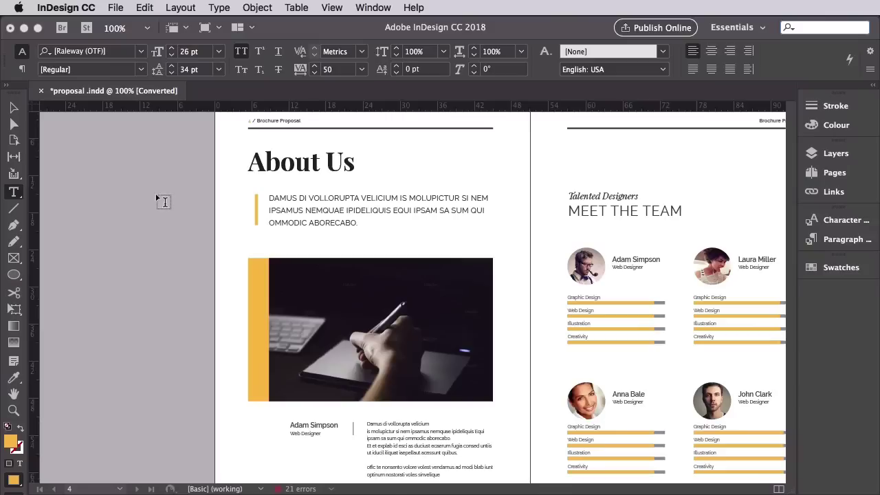
pyautogui.press('super+a')
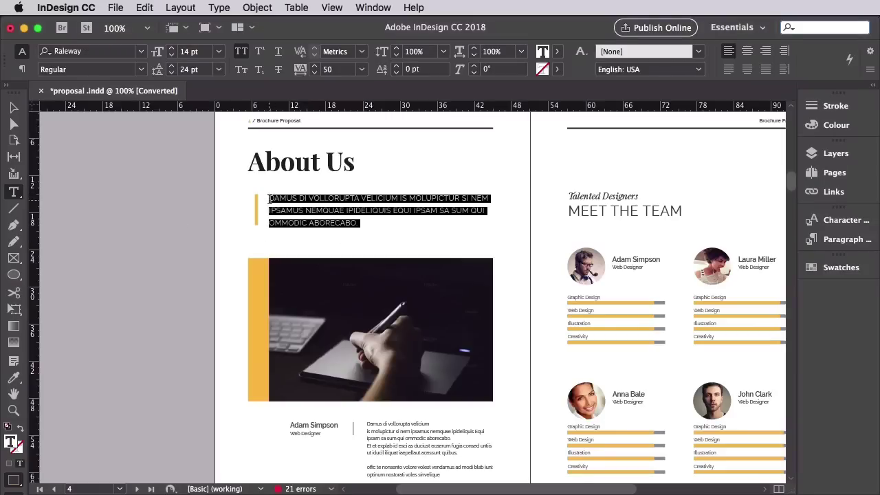
pyautogui.click(145, 7)
pyautogui.click(156, 84)
# Retype the About Us heading as 'Who We Are'.
pyautogui.click(355, 163)
pyautogui.tripleClick(355, 163)
pyautogui.write('Who We Are')
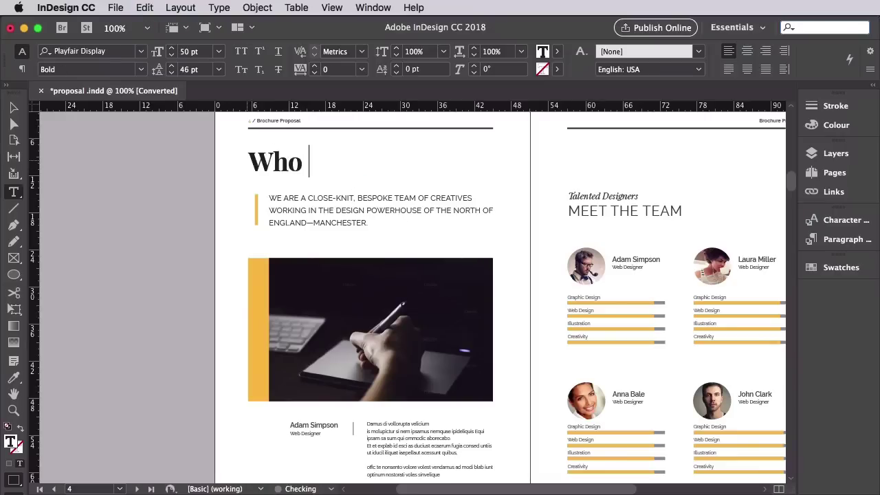
pyautogui.click(396, 225)
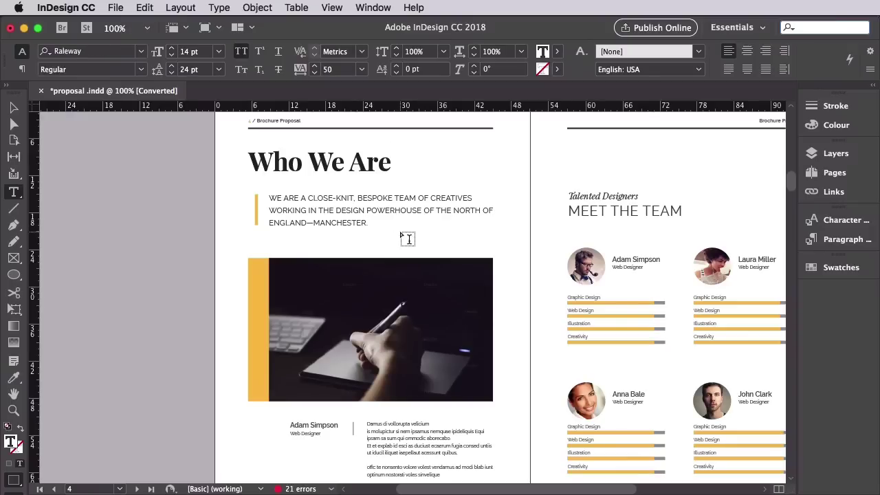
pyautogui.scroll(-4, 411, 238)
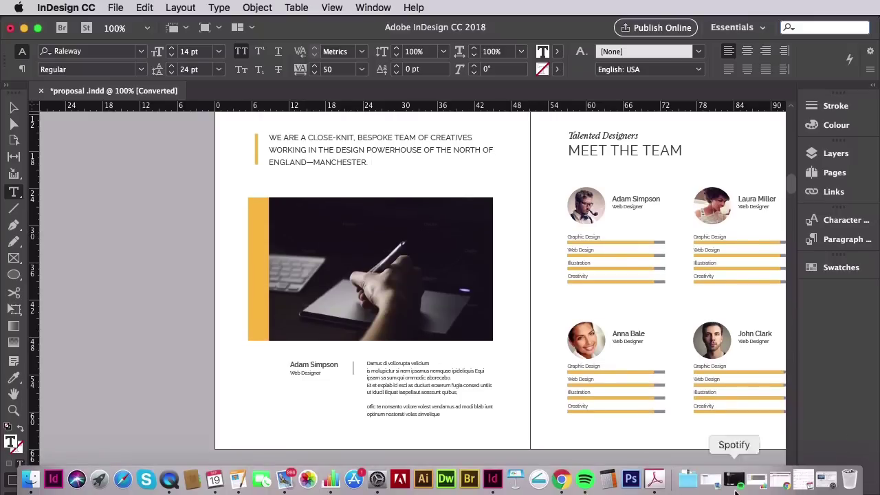
# Paste the two client quotes from Pages over the placeholder body text.
pyautogui.click(237, 479)
pyautogui.moveTo(232, 242); pyautogui.dragTo(313, 324)
pyautogui.press('super+c')
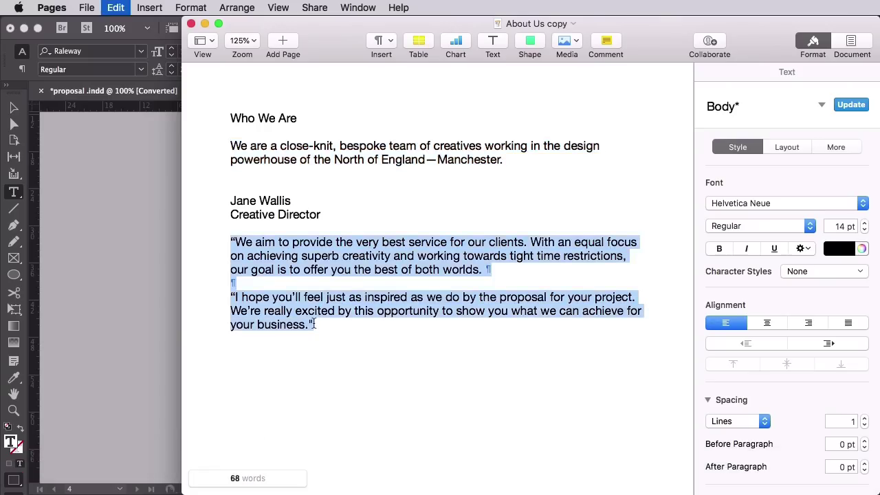
pyautogui.click(136, 276)
pyautogui.moveTo(450, 413); pyautogui.dragTo(354, 346)
pyautogui.click(144, 7)
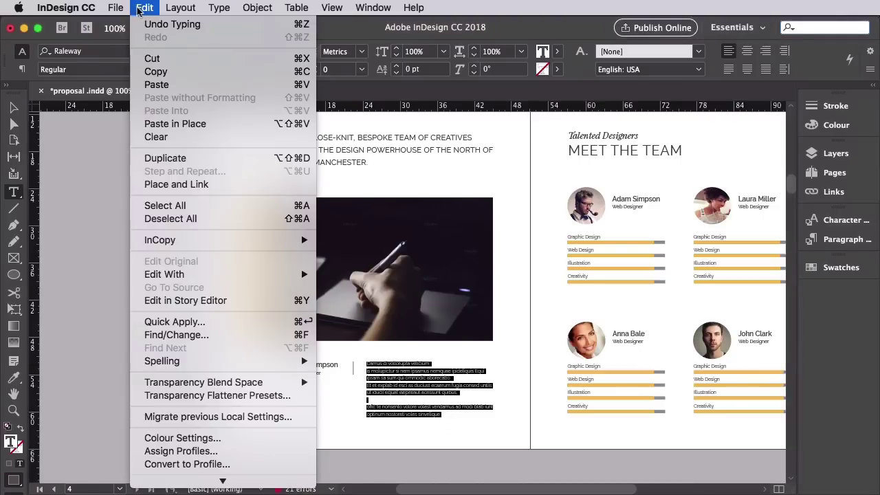
pyautogui.click(156, 85)
# Replace the caption with the team member's name and the title Creative Director.
pyautogui.moveTo(338, 365); pyautogui.dragTo(282, 374)
pyautogui.write('Jane Wallis ')
pyautogui.write('Cre')
pyautogui.write('ative Director')
pyautogui.press('Escape')
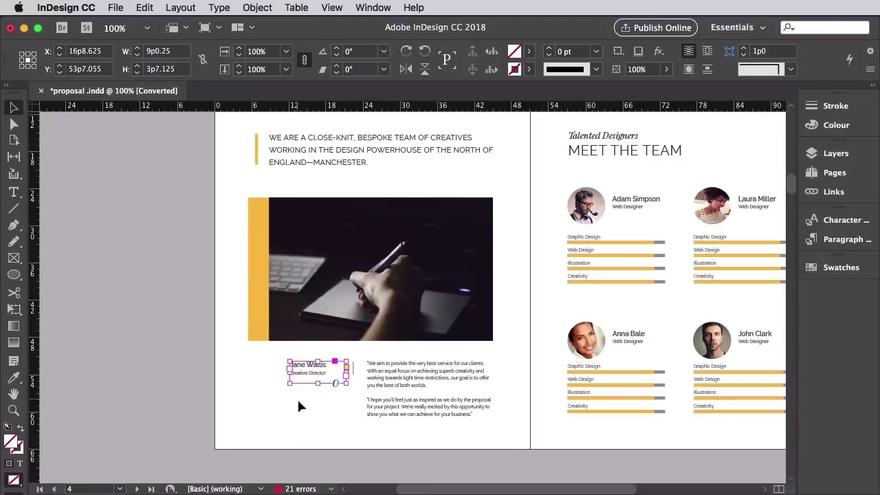
pyautogui.click(296, 399)
pyautogui.scroll(2, 299, 405)
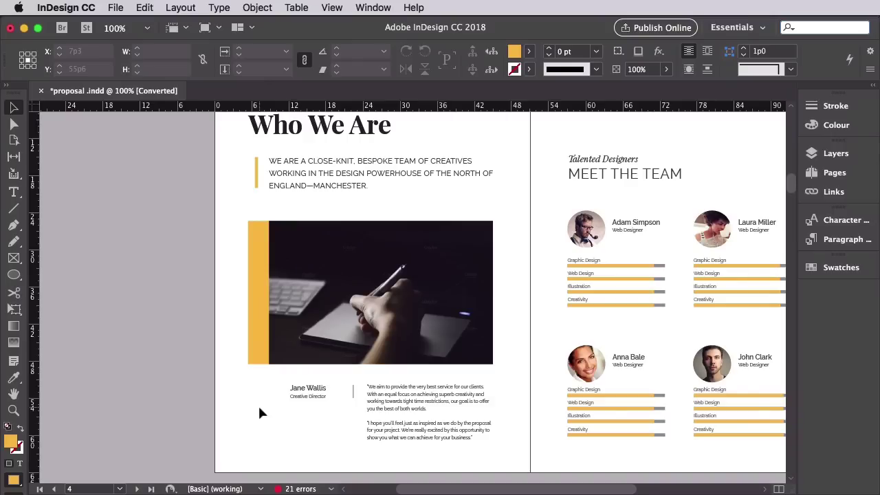
# Place Group shot.jpg into the About Us photo frame.
pyautogui.press('w')
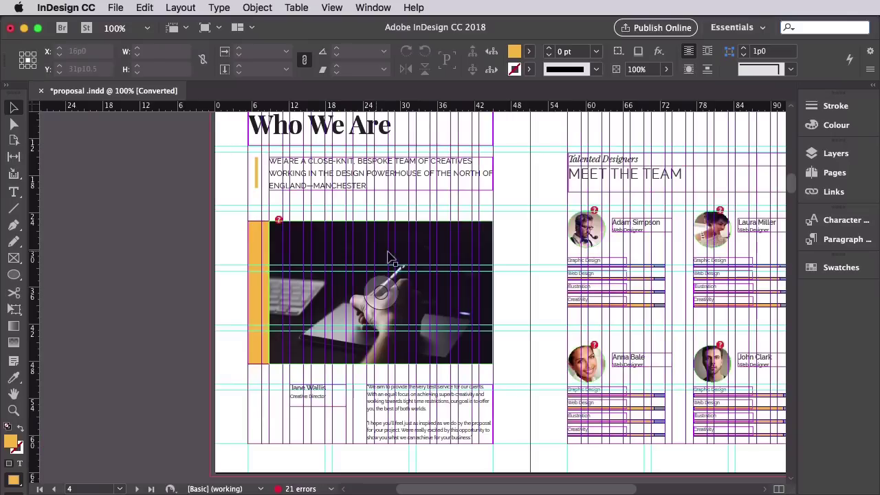
pyautogui.click(385, 246)
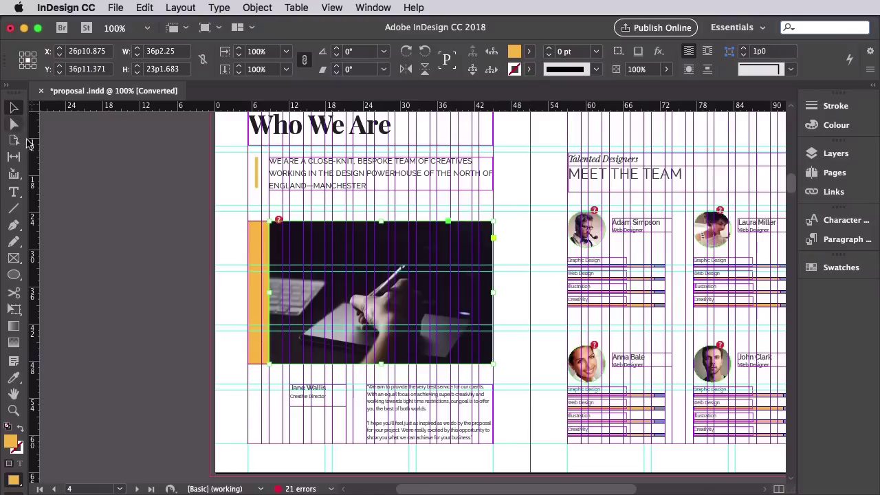
pyautogui.click(116, 7)
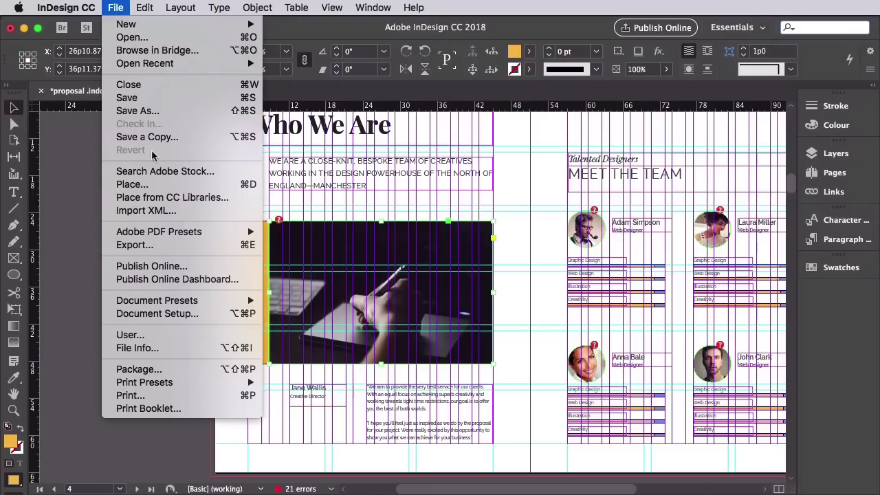
pyautogui.click(154, 187)
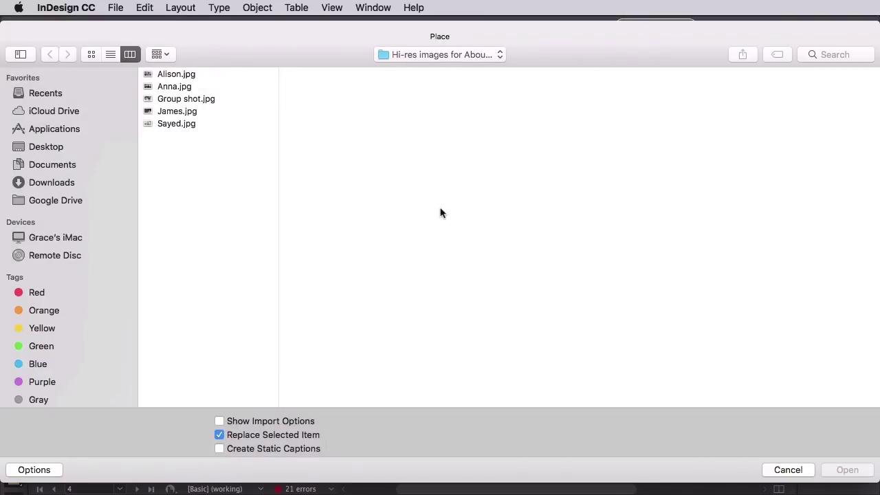
pyautogui.click(202, 100)
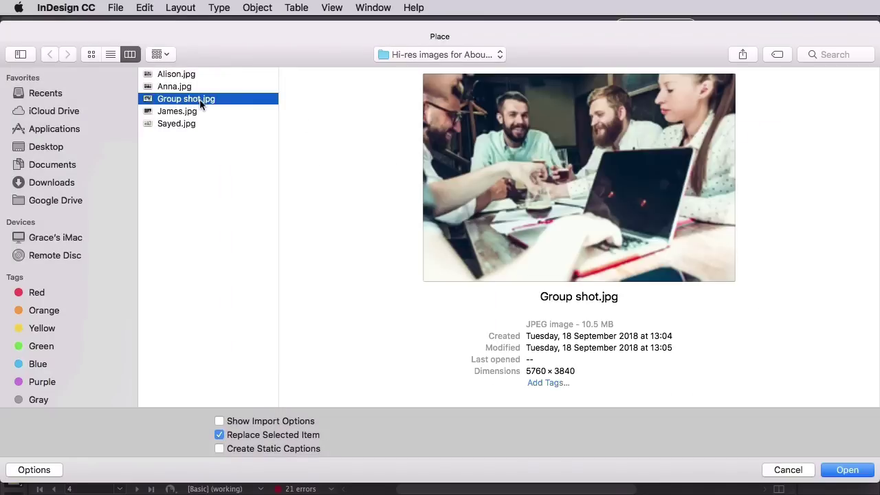
pyautogui.click(847, 472)
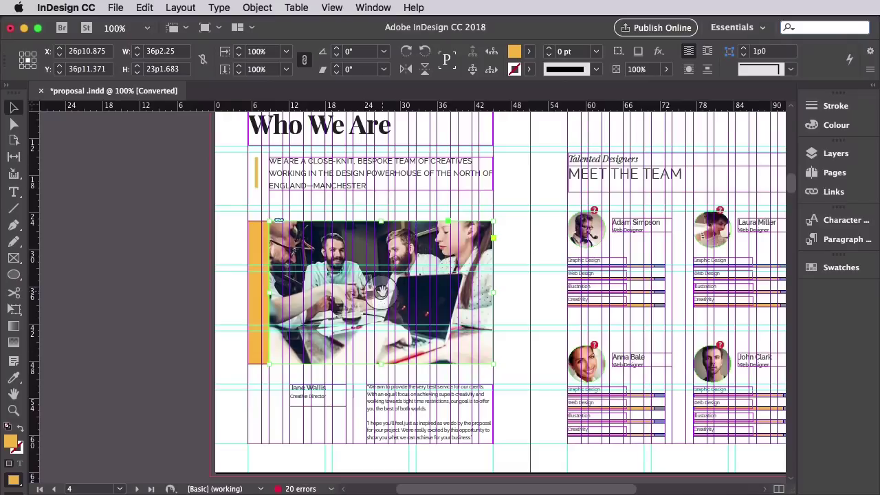
# Enlarge and reposition the group photo so it fills its frame.
pyautogui.click(381, 290)
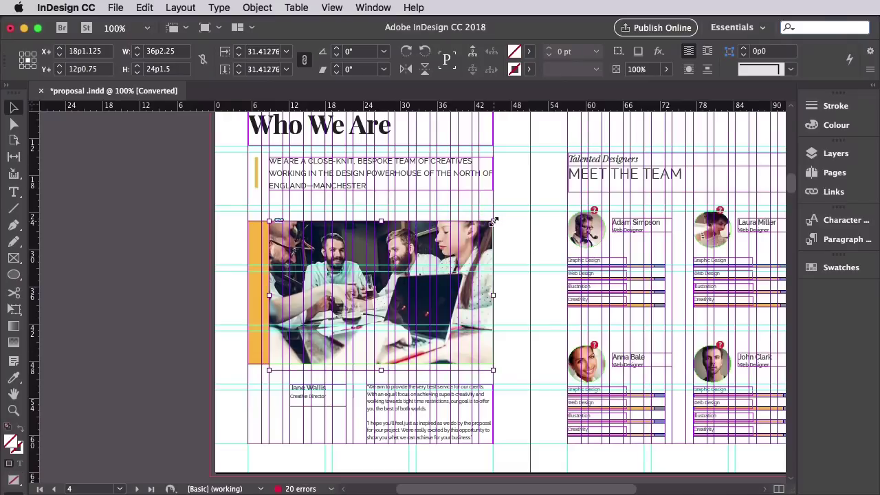
pyautogui.moveTo(493, 221); pyautogui.dragTo(531, 197)
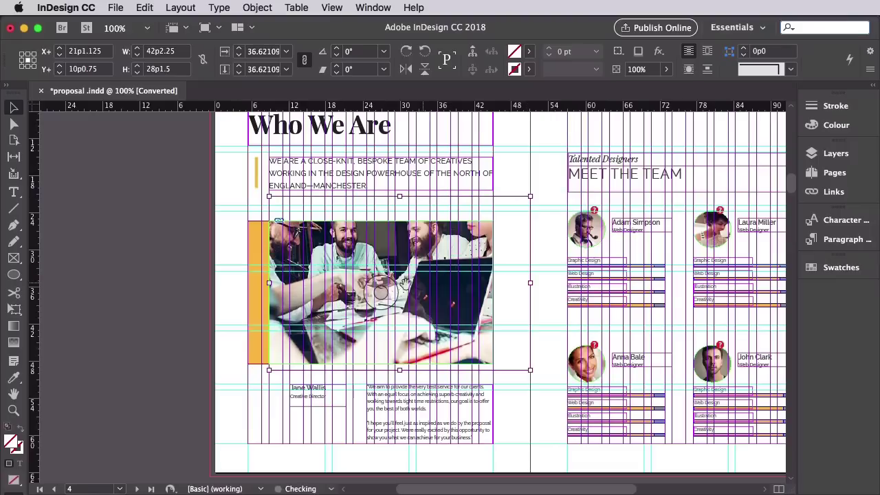
pyautogui.moveTo(370, 311); pyautogui.dragTo(383, 303)
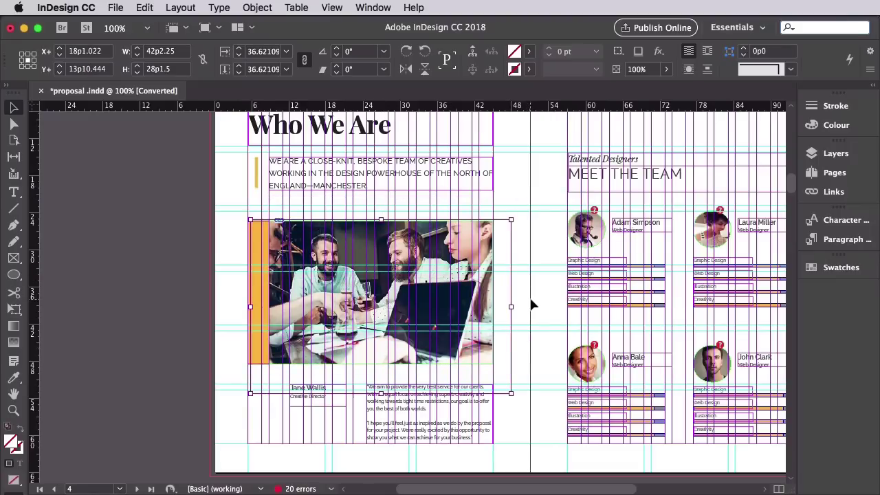
pyautogui.click(522, 309)
# Relink the first missing team portrait to Anna.jpg.
pyautogui.press('w')
pyautogui.hscroll(6, 521, 310)
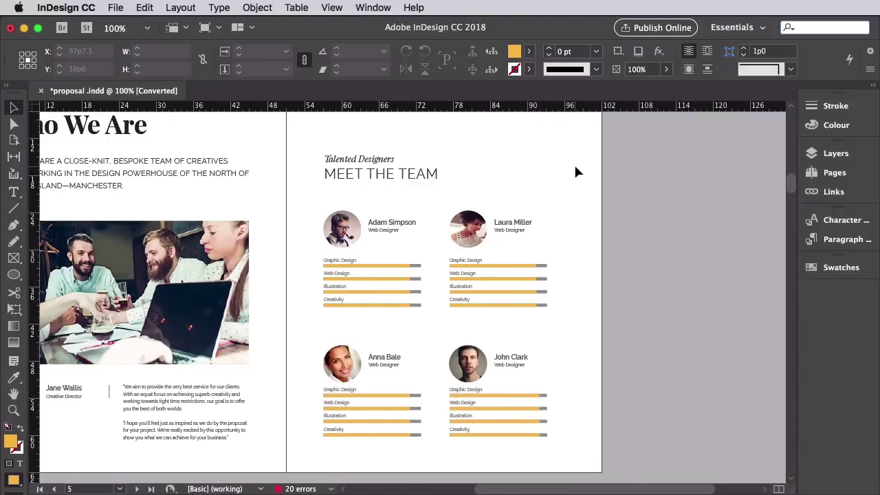
pyautogui.press('w')
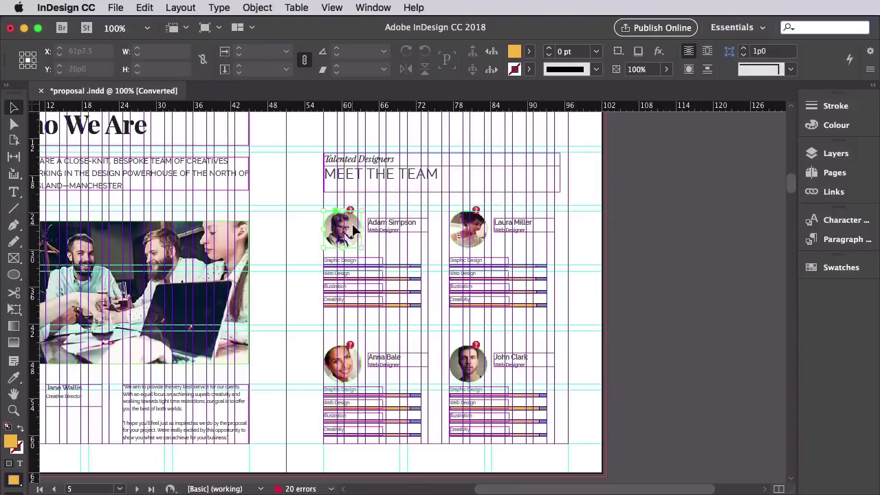
pyautogui.click(350, 213)
pyautogui.click(350, 211)
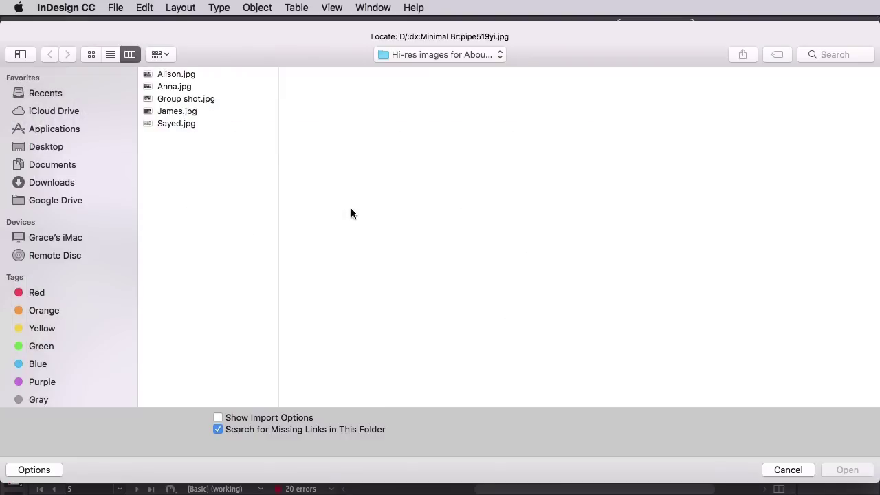
pyautogui.click(177, 87)
pyautogui.click(855, 471)
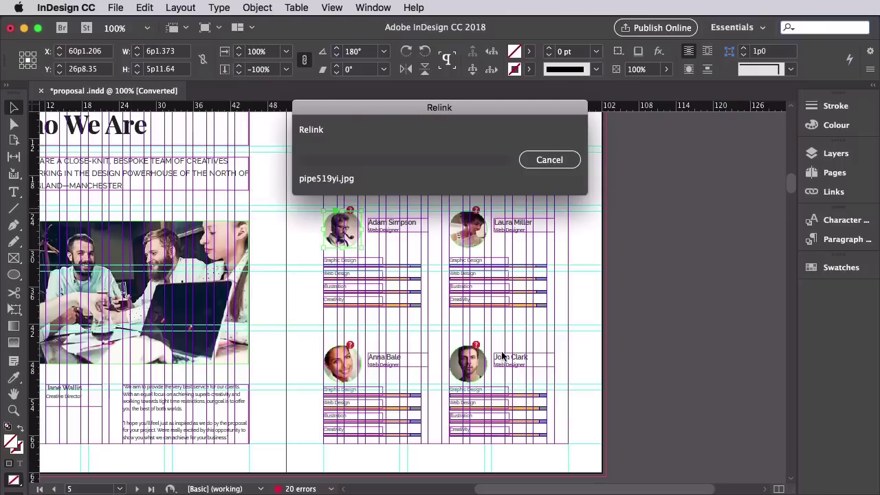
# Enlarge the Anna.jpg image and centre the face in its circular frame.
pyautogui.click(344, 230)
pyautogui.moveTo(294, 207); pyautogui.dragTo(270, 192)
pyautogui.moveTo(352, 229); pyautogui.dragTo(362, 240)
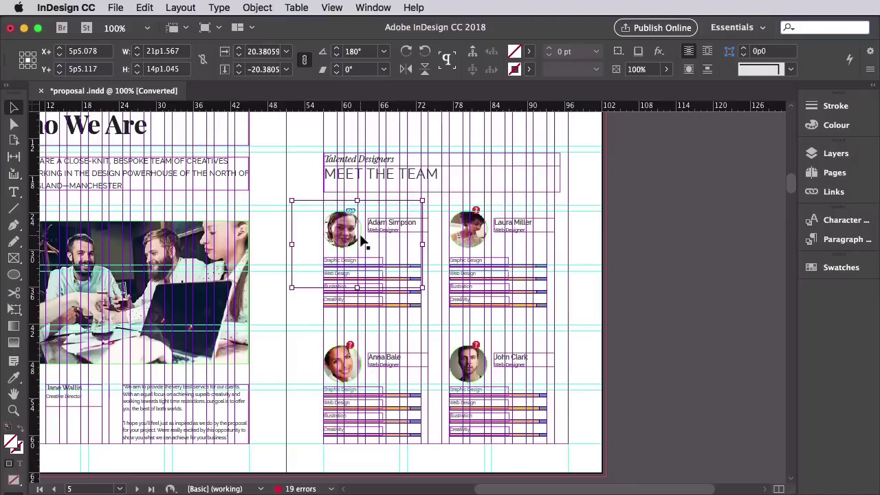
pyautogui.press('super+equal')
pyautogui.hscroll(10, 322, 173)
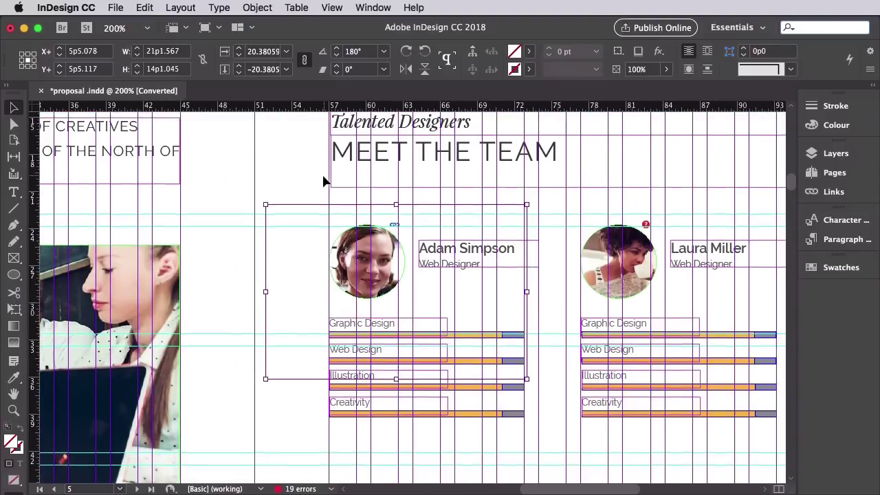
pyautogui.click(483, 214)
# Relink the second missing team portrait to Alison.jpg.
pyautogui.press('w')
pyautogui.press('w')
pyautogui.click(409, 224)
pyautogui.click(407, 225)
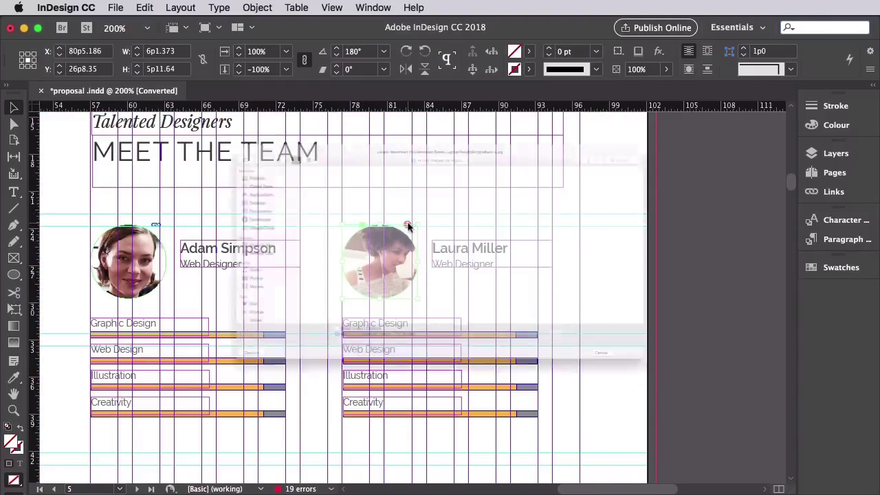
pyautogui.click(177, 75)
pyautogui.click(847, 470)
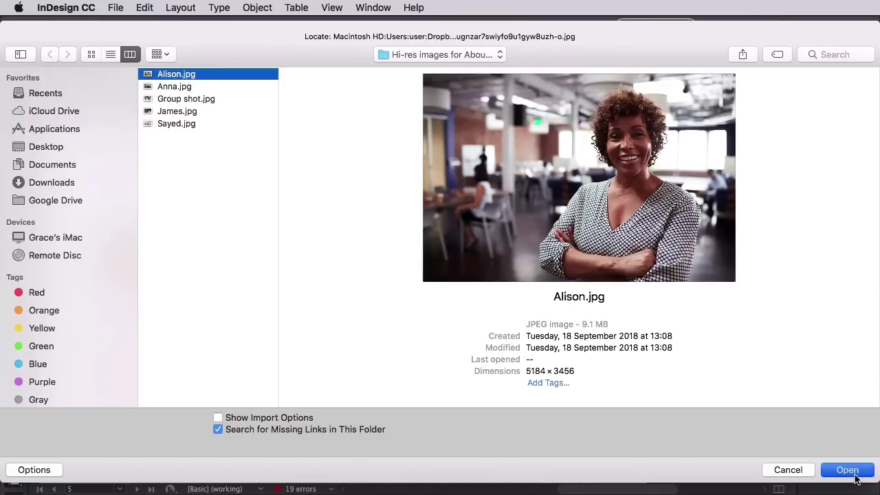
# Enlarge the Alison.jpg image and nudge it left and down to fit its circle.
pyautogui.click(379, 262)
pyautogui.moveTo(476, 224); pyautogui.dragTo(528, 188)
pyautogui.moveTo(381, 262); pyautogui.dragTo(391, 281)
pyautogui.moveTo(539, 206); pyautogui.dragTo(560, 190)
pyautogui.moveTo(379, 255); pyautogui.dragTo(387, 268)
pyautogui.press('Left')
pyautogui.press('Left')
pyautogui.press('Left')
pyautogui.press('Down')
pyautogui.press('Down')
pyautogui.press('Down')
pyautogui.press('Down')
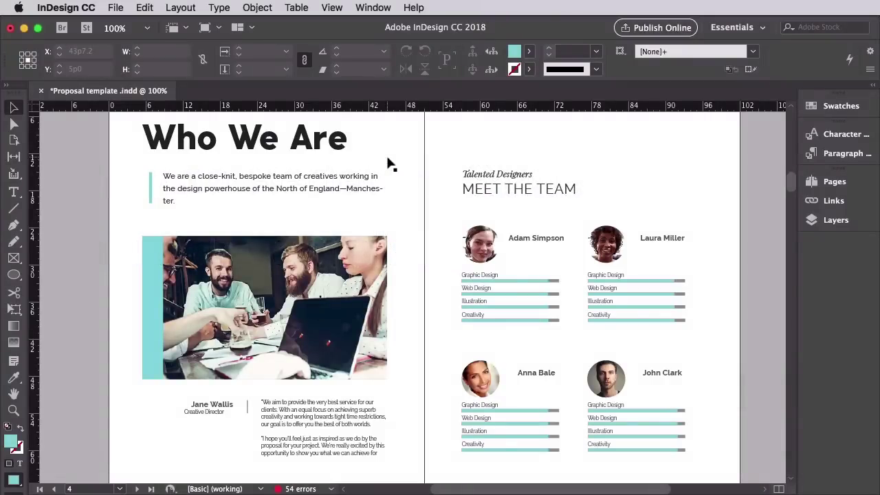
# Scroll up to the Who We Are spread of Proposal template.indd.
pyautogui.scroll(4, 390, 164)
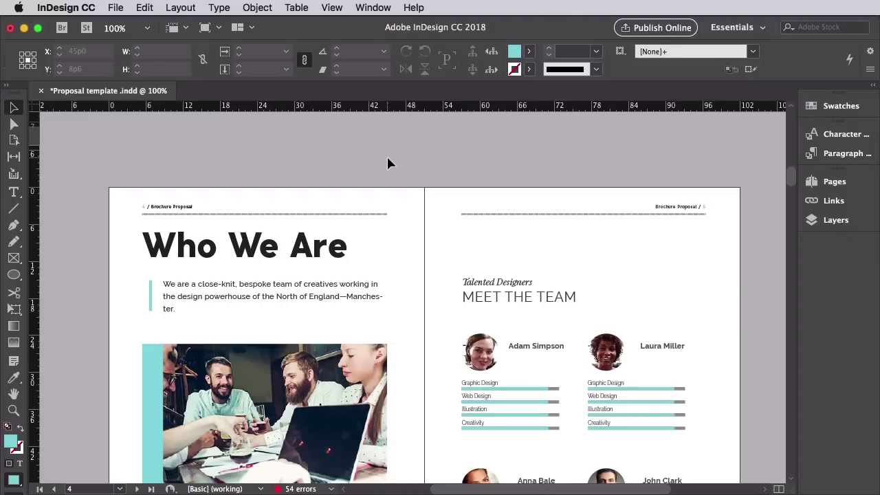
# Scroll down to the yellow-accented Who We Are spread with the serif heading.
pyautogui.scroll(-3, 388, 163)
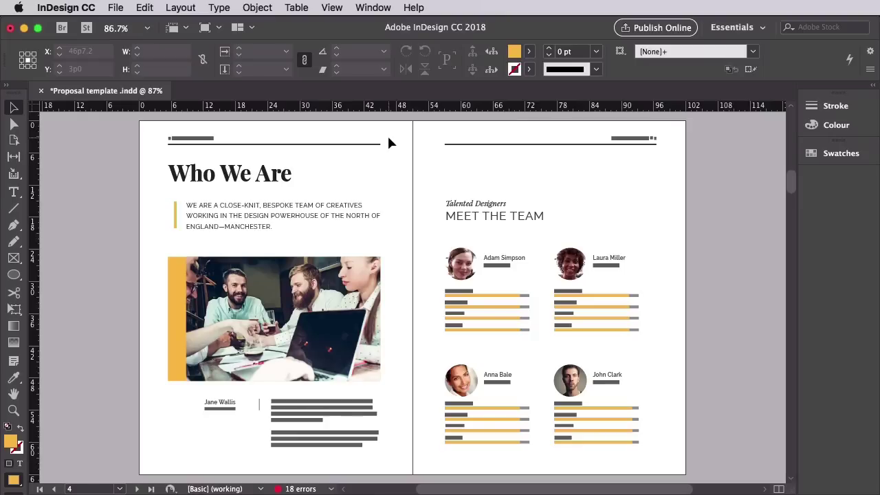
# Inspect the fonts of the Who We Are heading and body paragraph with the Type tool.
pyautogui.click(259, 180)
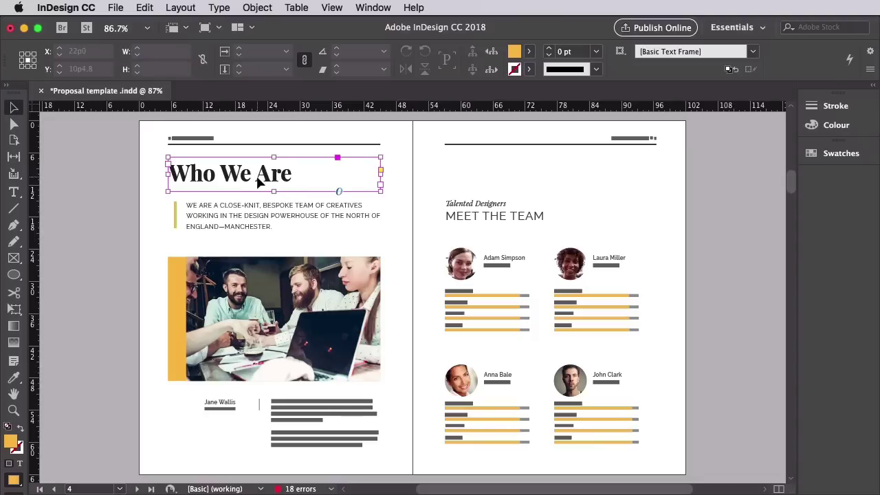
pyautogui.click(13, 192)
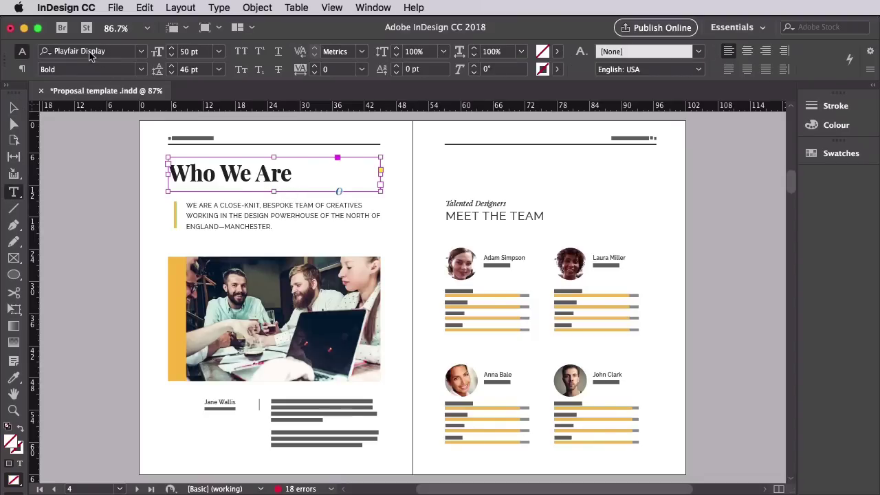
pyautogui.click(280, 230)
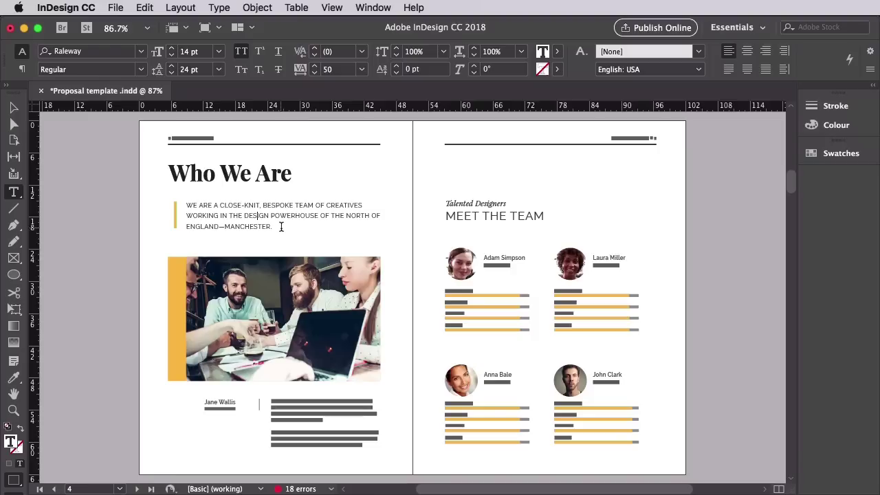
pyautogui.tripleClick(281, 226)
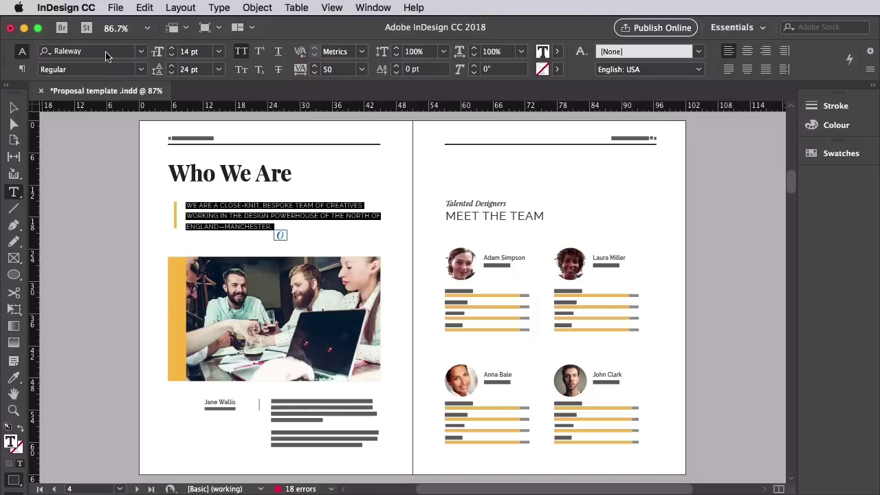
pyautogui.click(14, 107)
# Switch to the Envato Elements site in Safari.
pyautogui.scroll(-1, 219, 249)
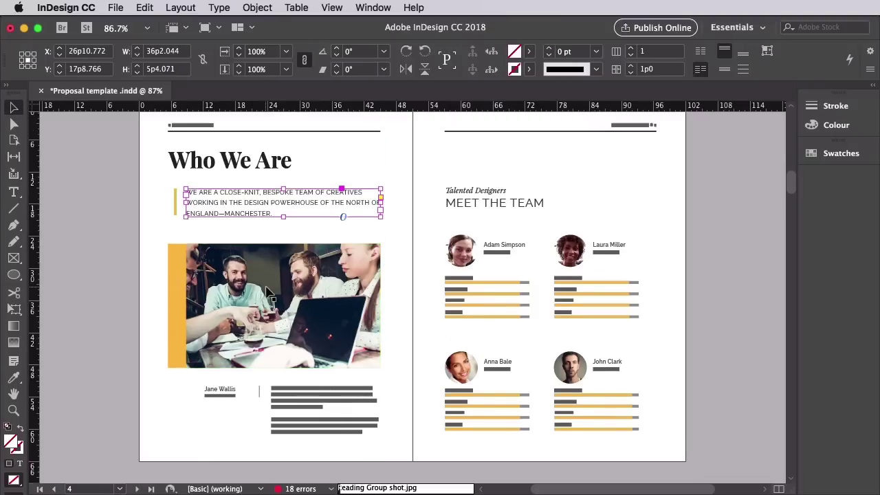
pyautogui.moveTo(227, 485)
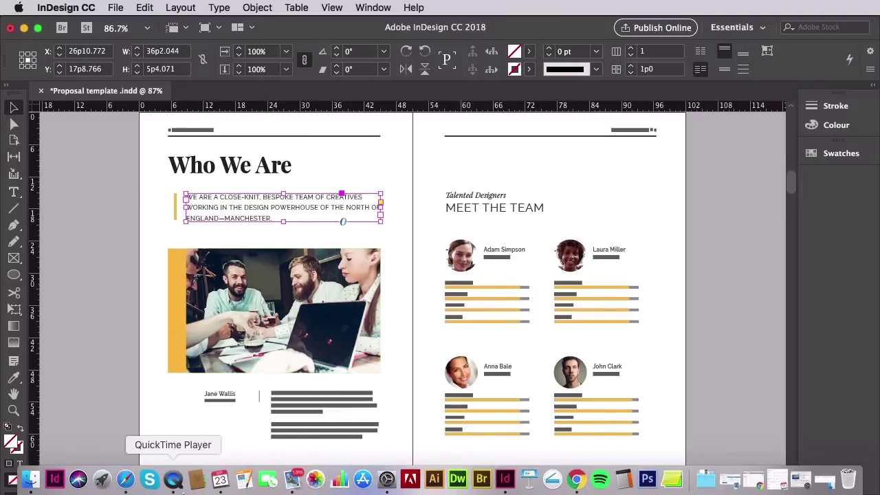
pyautogui.click(128, 485)
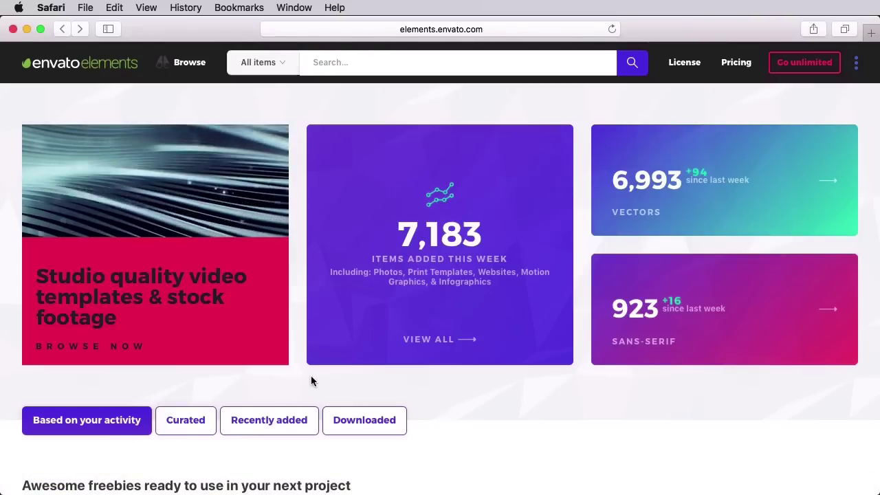
# Browse the Sans-Serif fonts category on Envato Elements.
pyautogui.click(180, 68)
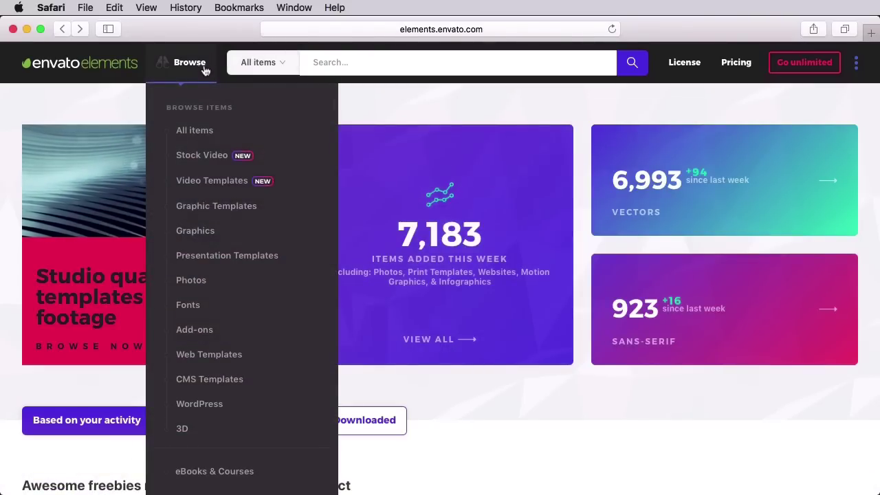
pyautogui.moveTo(195, 307)
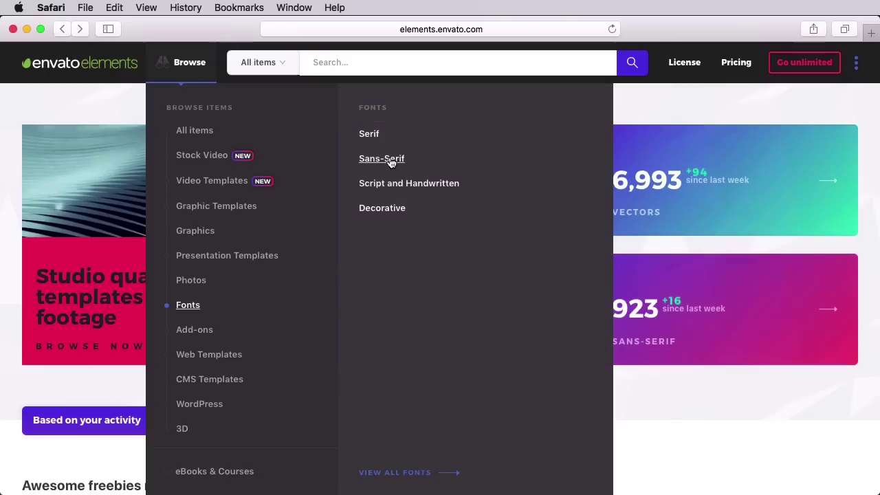
pyautogui.click(393, 159)
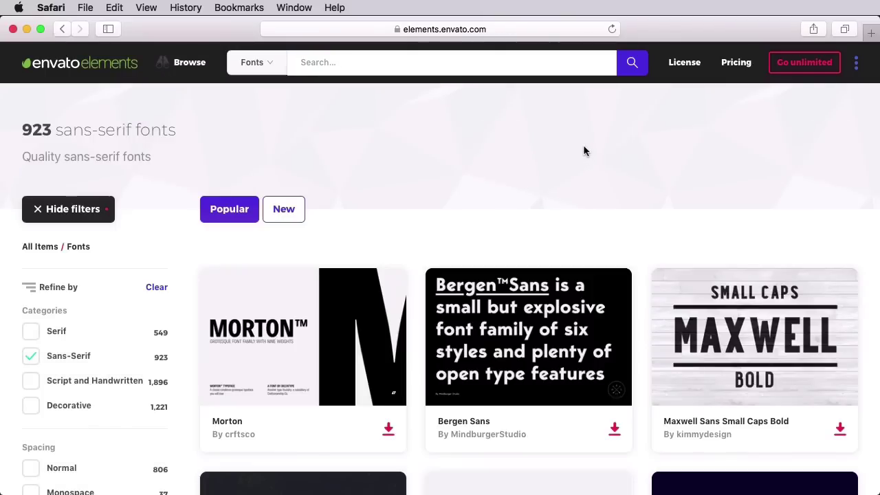
pyautogui.scroll(-2, 584, 152)
pyautogui.scroll(-5, 583, 151)
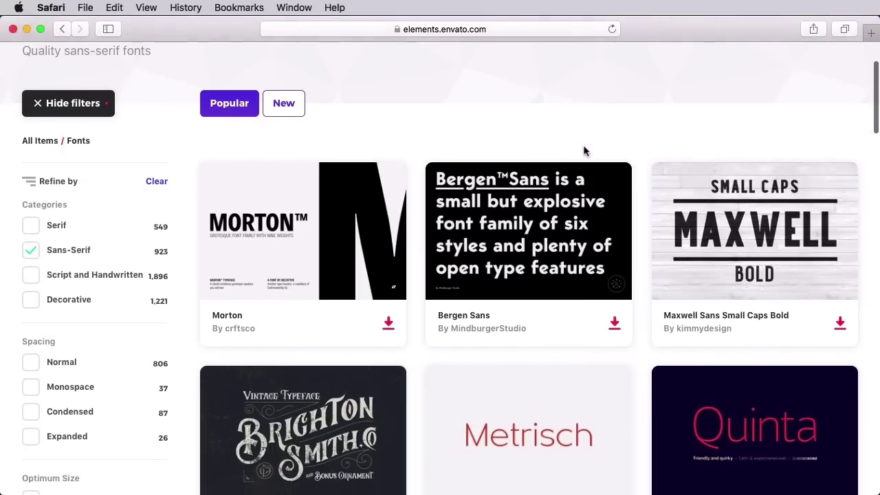
pyautogui.scroll(-10, 584, 152)
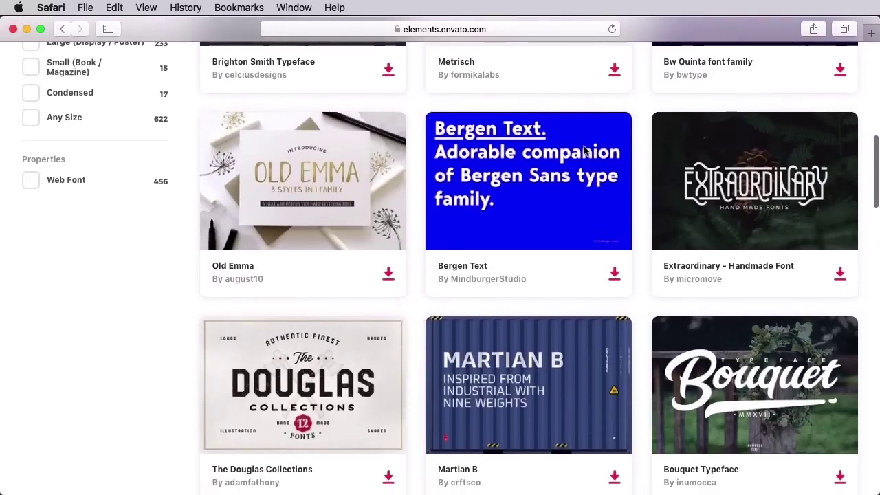
pyautogui.scroll(-4, 584, 148)
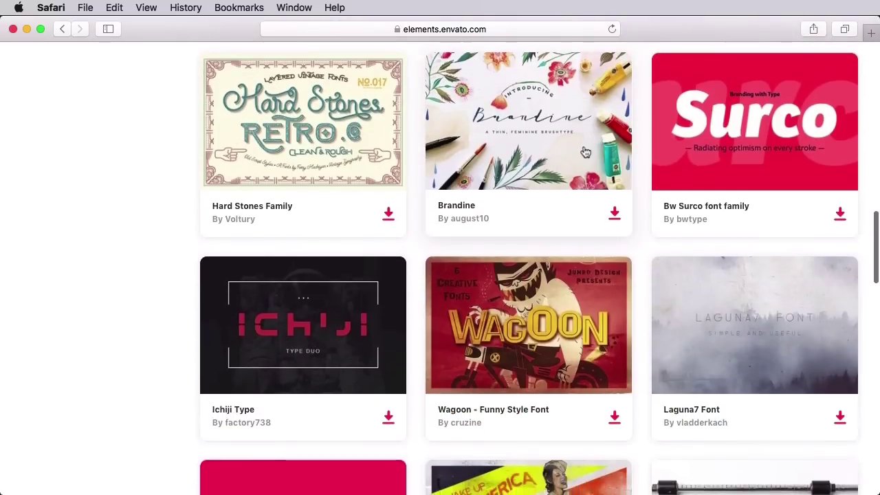
pyautogui.scroll(5, 585, 150)
pyautogui.scroll(5, 583, 152)
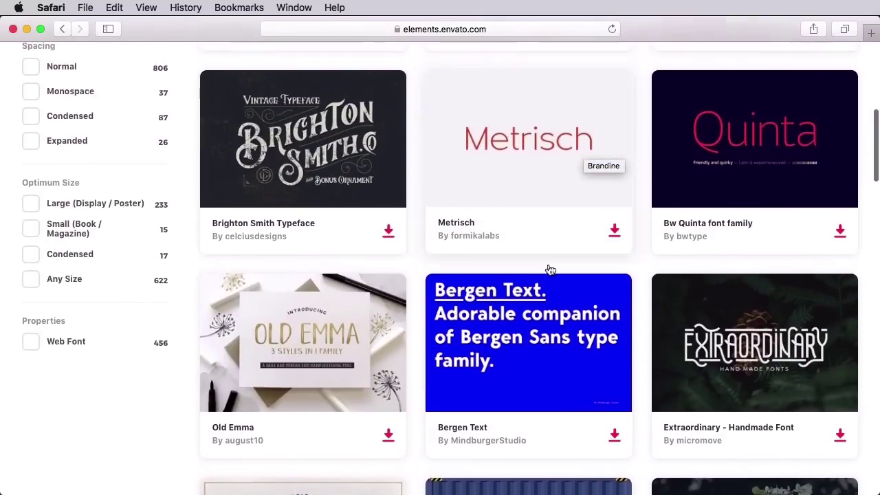
# View the Bergen Text font's details page, then return to InDesign.
pyautogui.click(529, 327)
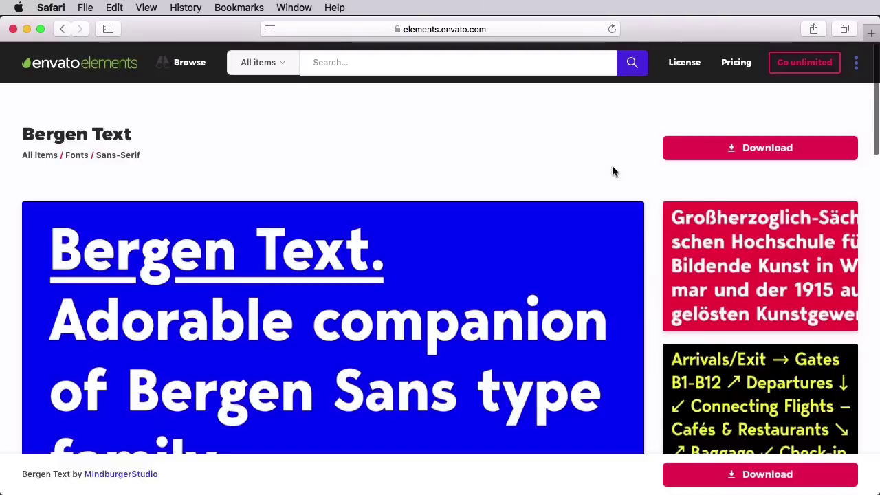
pyautogui.scroll(-2, 612, 169)
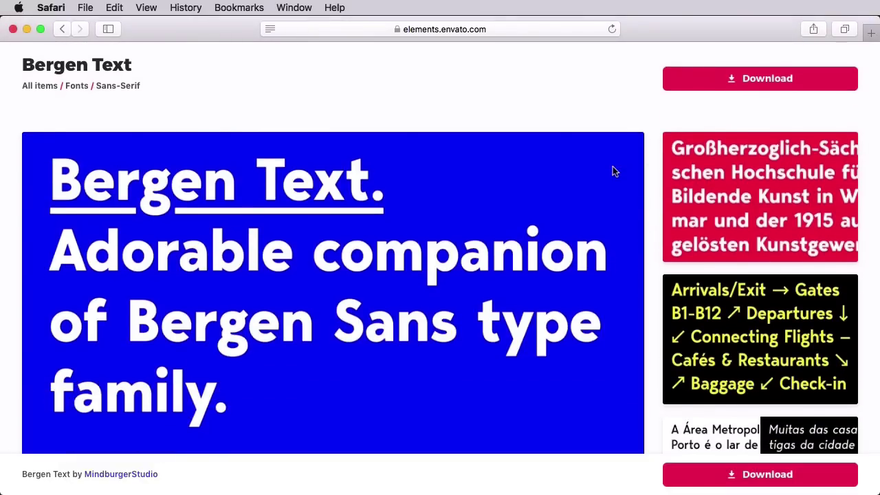
pyautogui.scroll(-2, 612, 167)
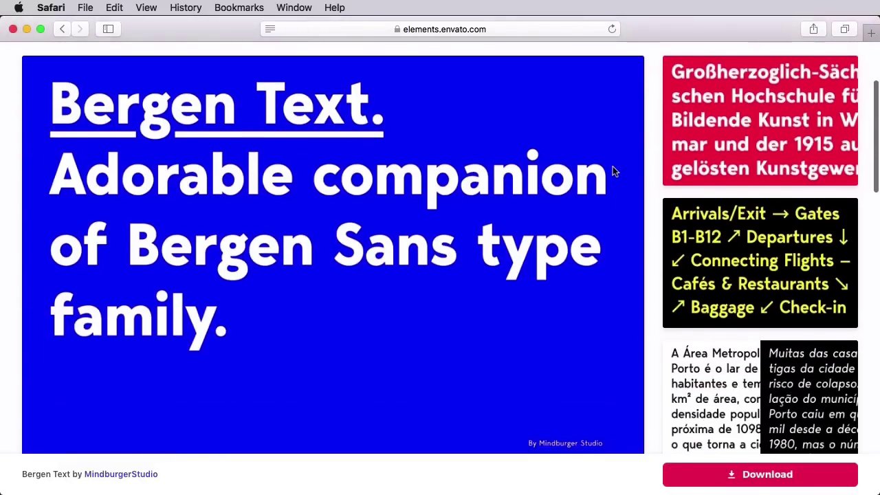
pyautogui.scroll(4, 613, 167)
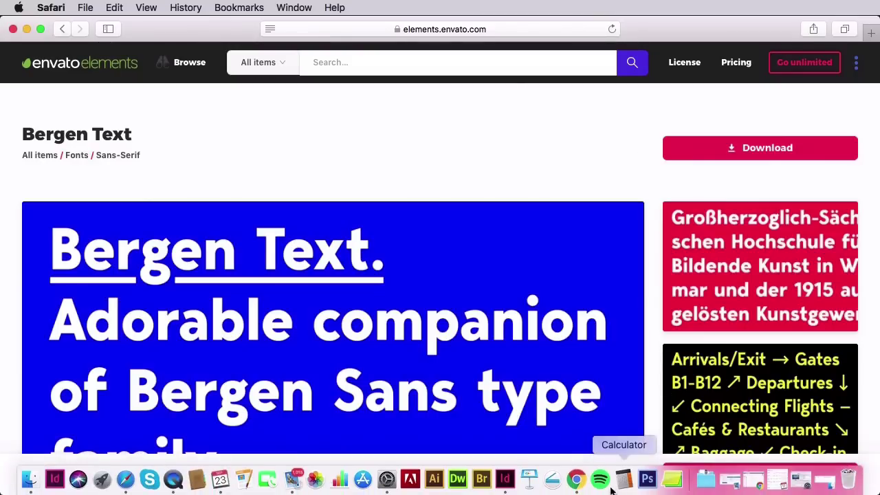
pyautogui.click(505, 479)
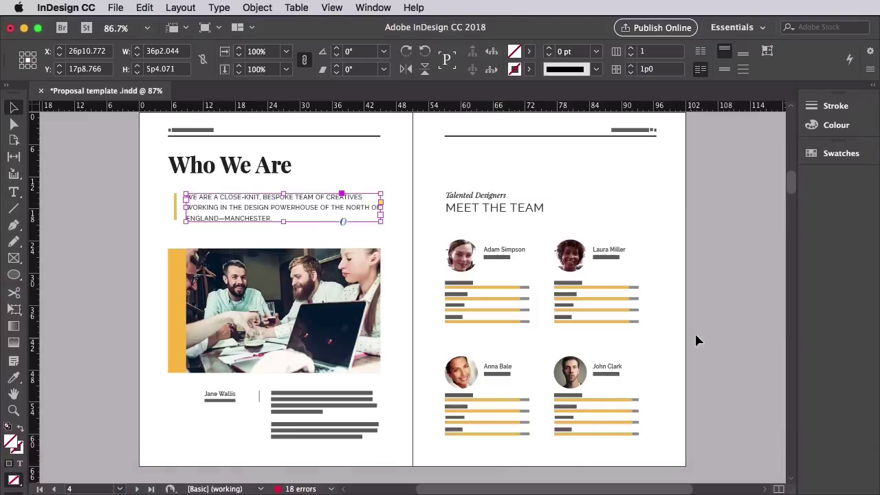
# Select the Table of contents heading frame and zoom in on it.
pyautogui.click(713, 322)
pyautogui.scroll(2, 713, 327)
pyautogui.scroll(10, 713, 323)
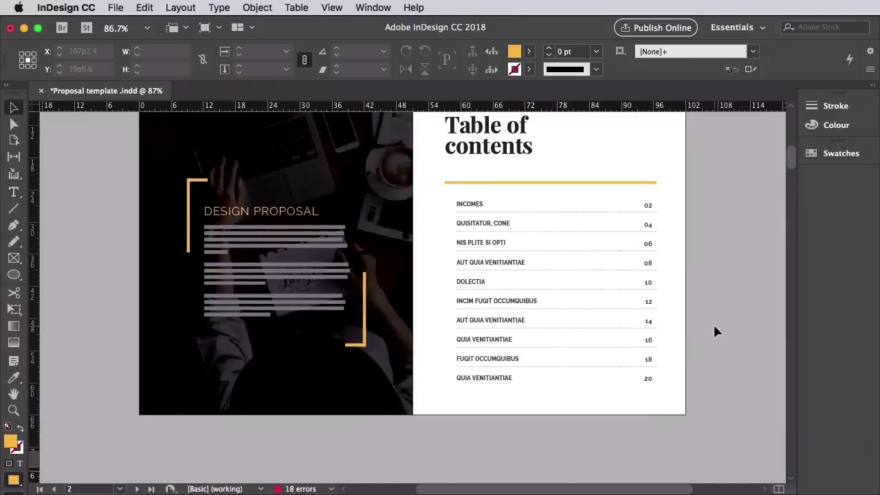
pyautogui.click(447, 197)
pyautogui.press('super+equal')
pyautogui.press('super+equal')
pyautogui.scroll(-4, 446, 197)
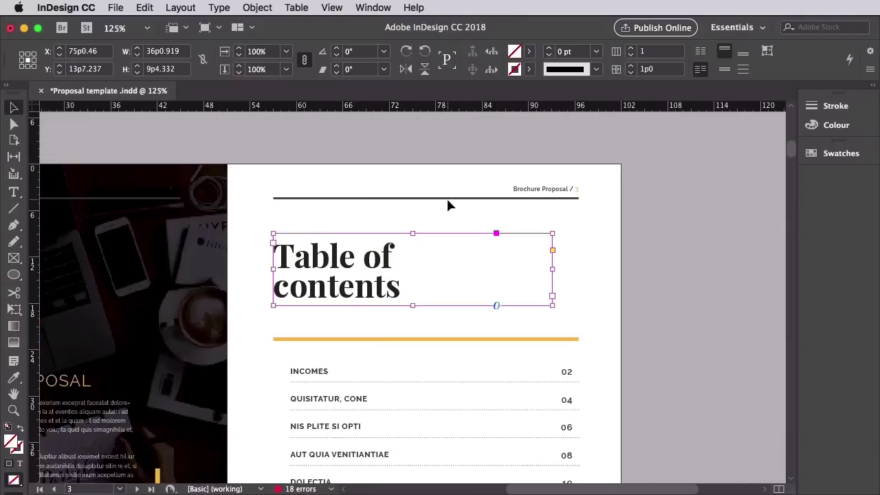
pyautogui.press('super+equal')
pyautogui.hscroll(-3, 448, 200)
pyautogui.scroll(-1, 449, 200)
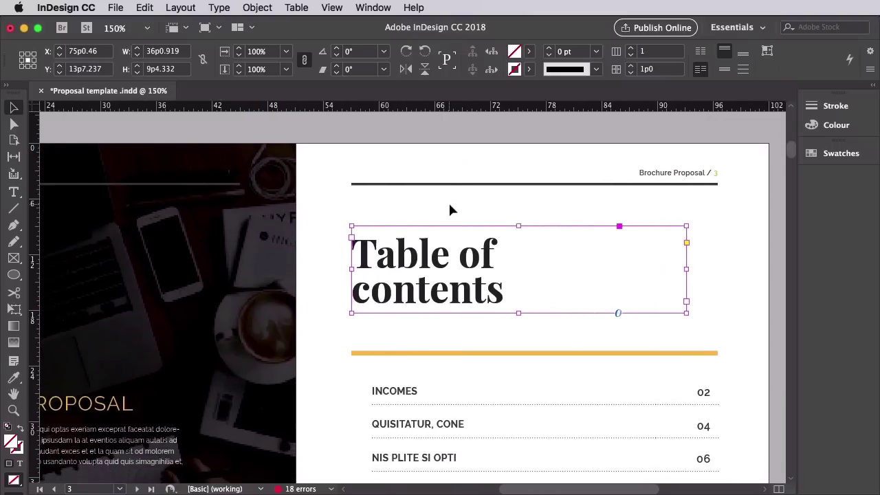
# Change the heading font to Bergen Text Bold.
pyautogui.click(13, 192)
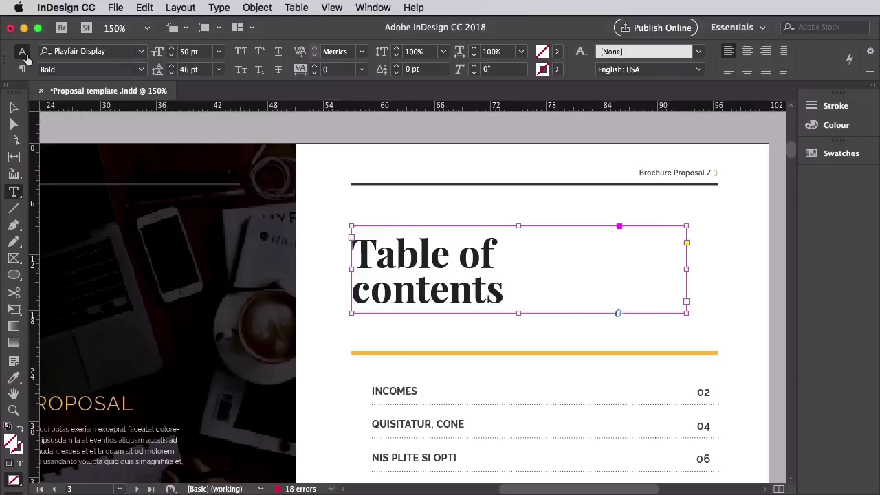
pyautogui.click(142, 52)
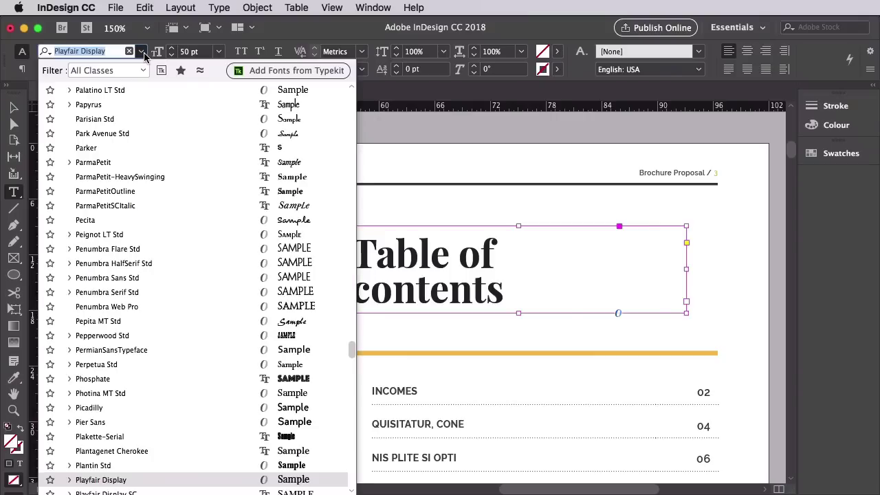
pyautogui.write('berg')
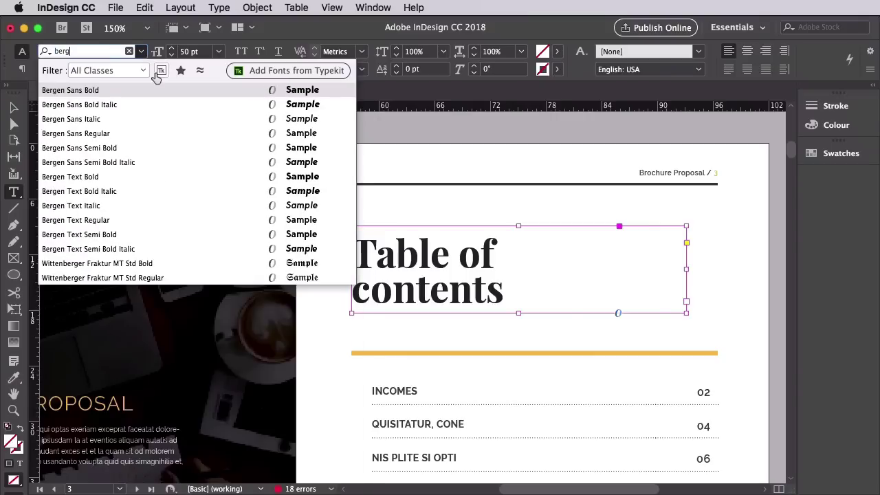
pyautogui.click(123, 177)
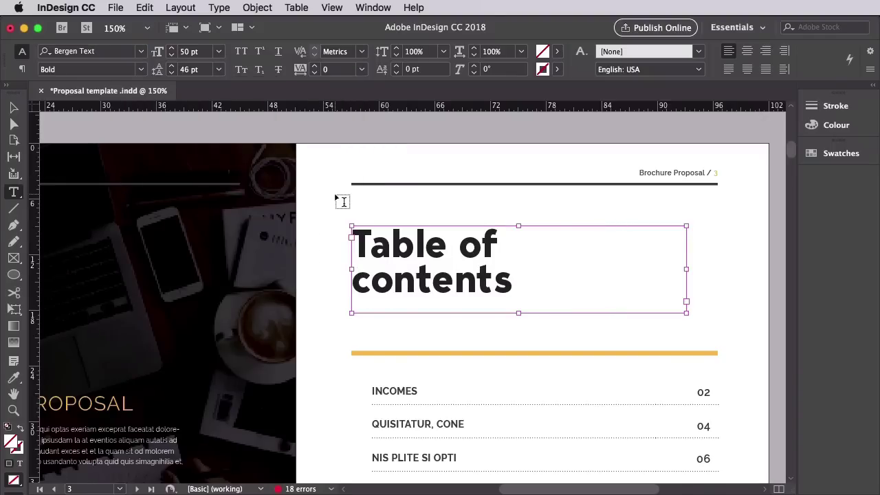
# Set the whole heading to 68 pt with 62 pt leading.
pyautogui.click(355, 242)
pyautogui.press('super+a')
pyautogui.click(172, 49)
pyautogui.click(172, 48)
pyautogui.click(172, 50)
pyautogui.click(172, 49)
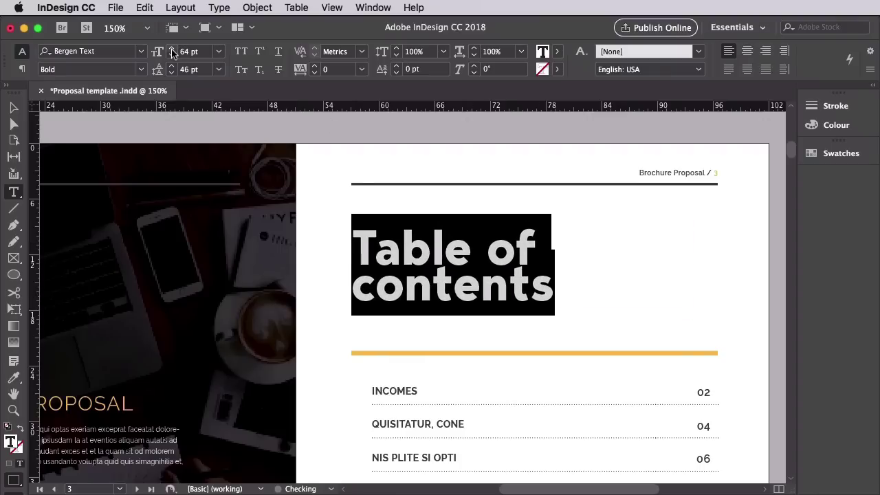
pyautogui.click(172, 49)
pyautogui.click(172, 49)
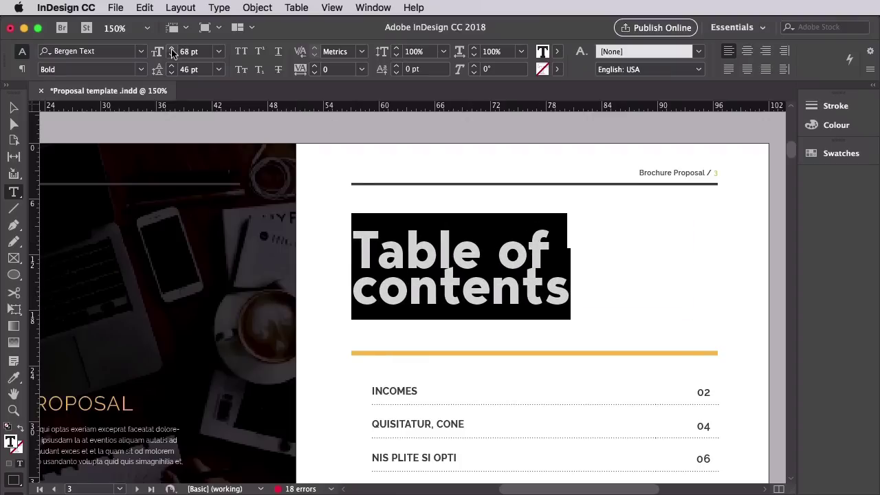
pyautogui.click(164, 70)
pyautogui.write('62')
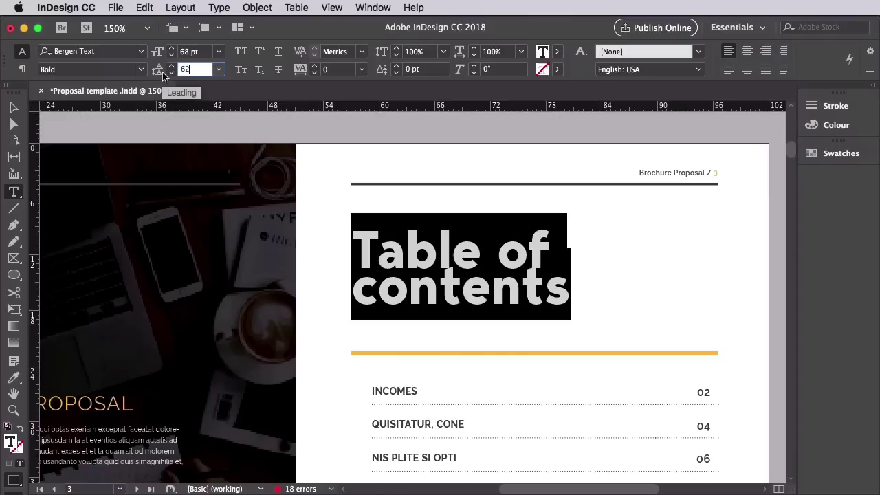
pyautogui.press('Return')
# Extend the heading frame downward so the full Table of contents heading shows.
pyautogui.press('Escape')
pyautogui.moveTo(518, 311); pyautogui.dragTo(518, 323)
pyautogui.click(519, 337)
pyautogui.click(526, 306)
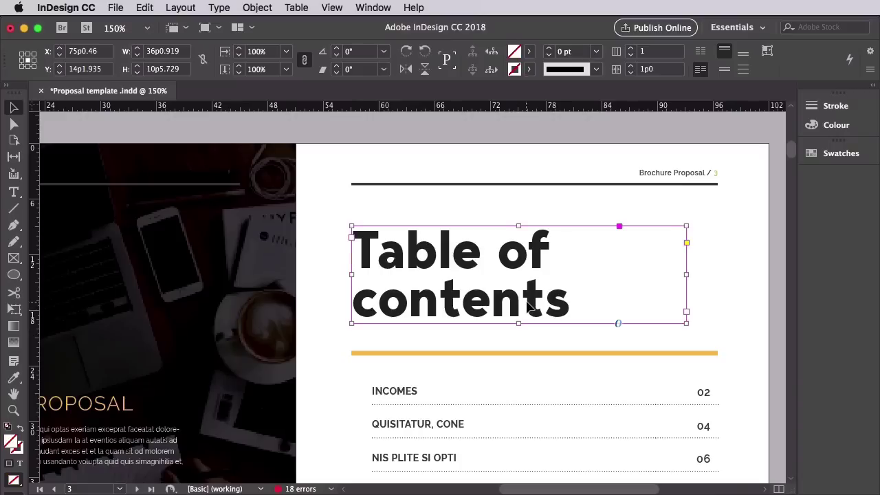
pyautogui.click(374, 8)
# Redefine the Main Big Title paragraph style from the Table of contents heading.
pyautogui.moveTo(377, 267)
pyautogui.click(581, 310)
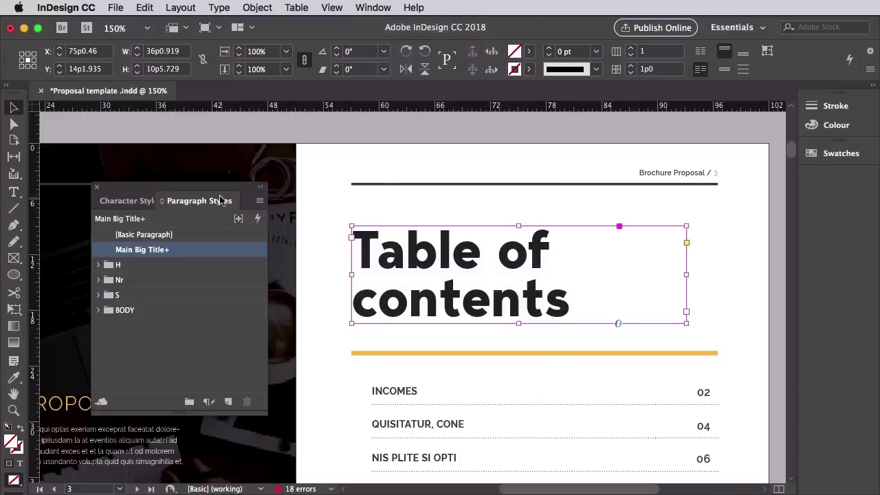
pyautogui.moveTo(229, 190); pyautogui.dragTo(280, 190)
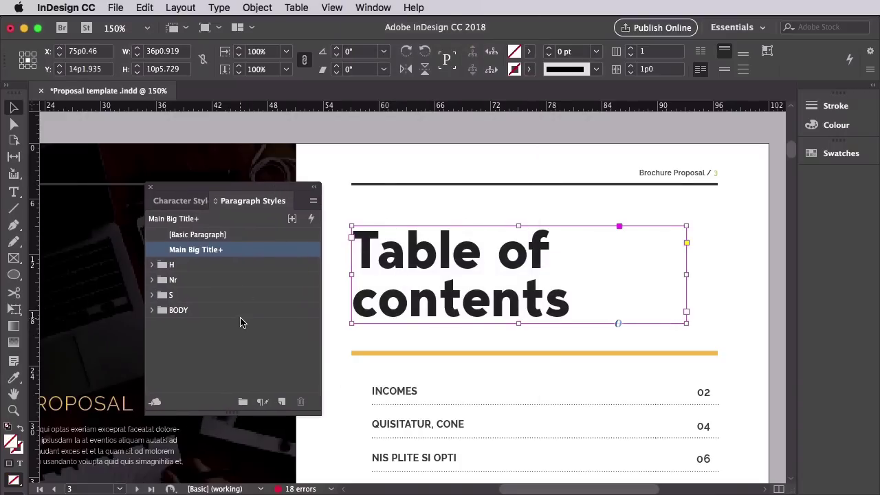
pyautogui.rightClick(250, 255)
pyautogui.click(302, 303)
# Scroll through the brochure pages, checking the Who We Are title frame.
pyautogui.click(414, 203)
pyautogui.scroll(-20, 420, 206)
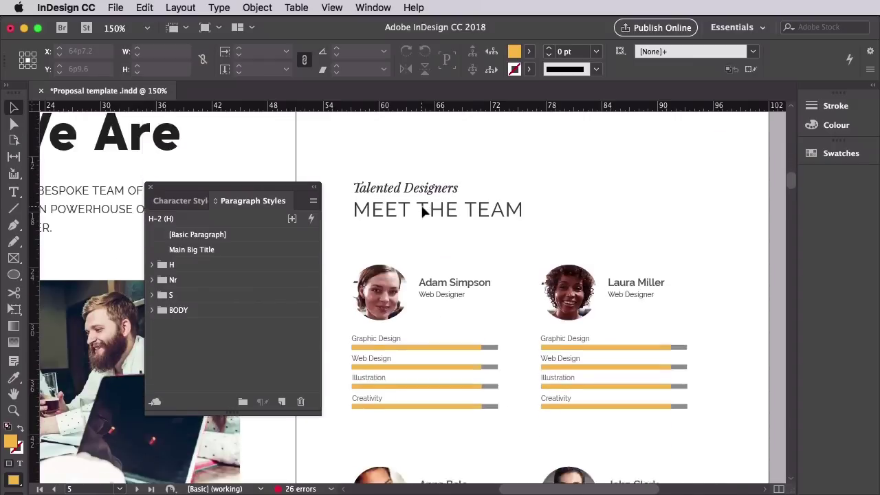
pyautogui.hscroll(-10, 424, 214)
pyautogui.scroll(5, 423, 213)
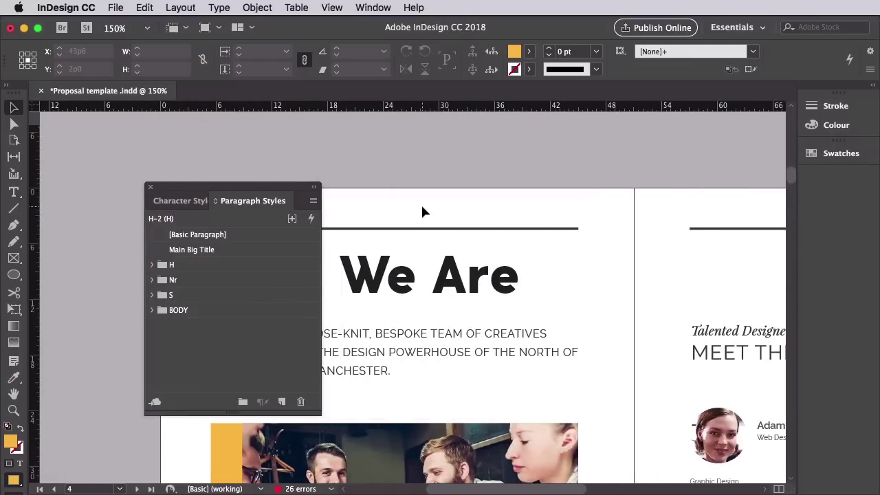
pyautogui.hscroll(-5, 416, 203)
pyautogui.scroll(-2, 481, 206)
pyautogui.click(538, 241)
pyautogui.scroll(-10, 539, 244)
pyautogui.scroll(-5, 539, 243)
pyautogui.scroll(5, 533, 279)
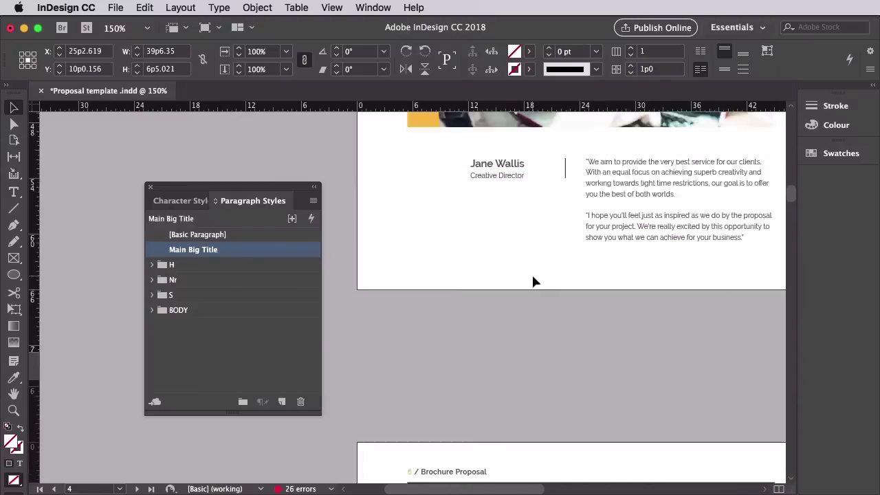
pyautogui.scroll(10, 533, 277)
pyautogui.hscroll(10, 530, 278)
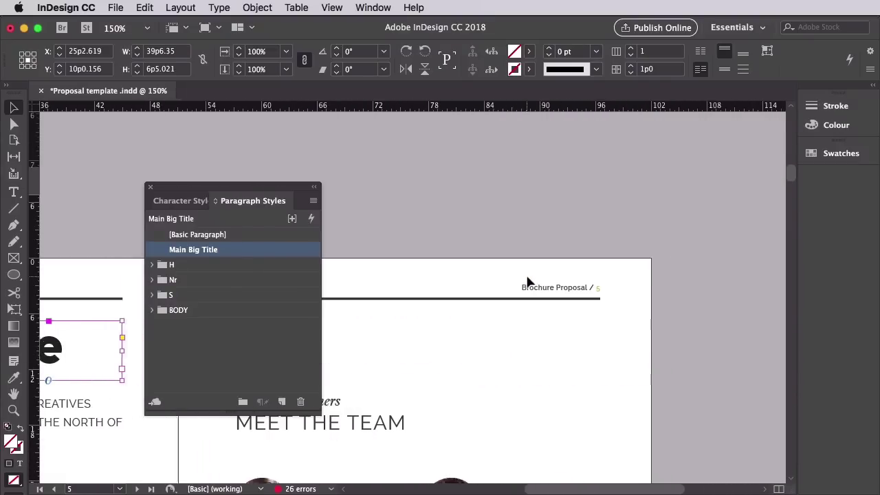
pyautogui.scroll(10, 528, 282)
pyautogui.hscroll(-3, 528, 282)
pyautogui.scroll(1, 528, 281)
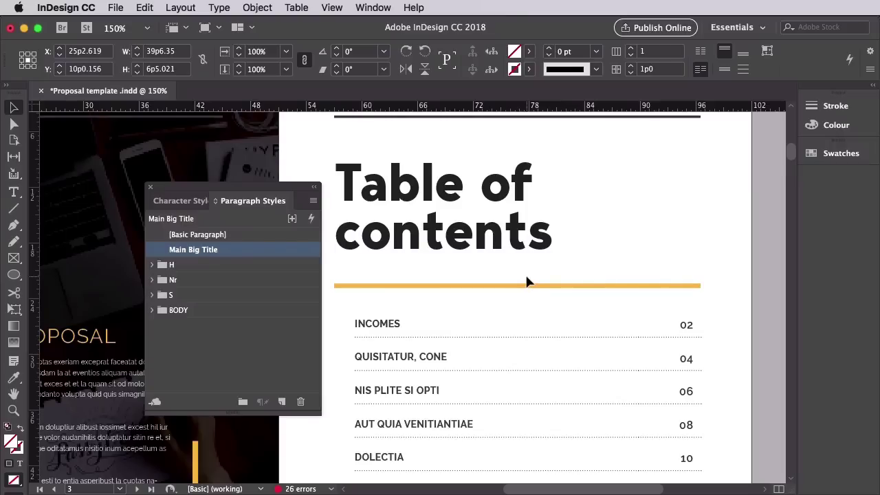
# In the browser, list all serif fonts on Envato Elements.
pyautogui.moveTo(292, 491)
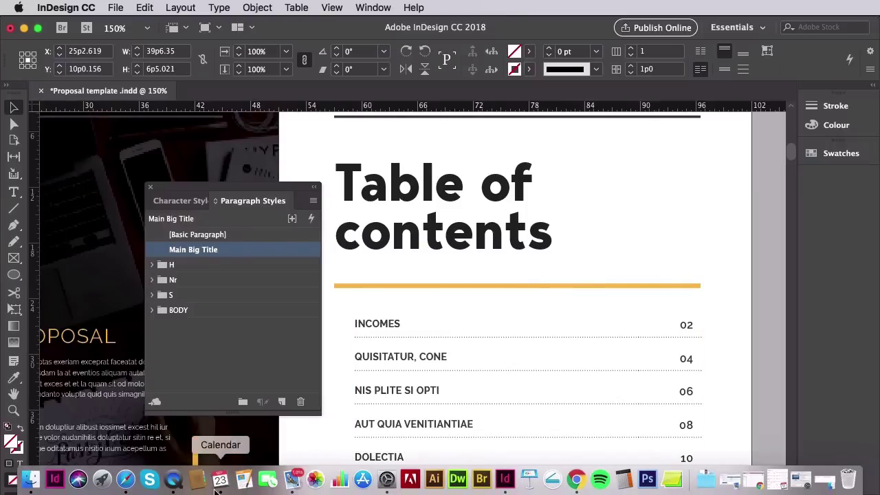
pyautogui.click(125, 480)
pyautogui.moveTo(157, 69)
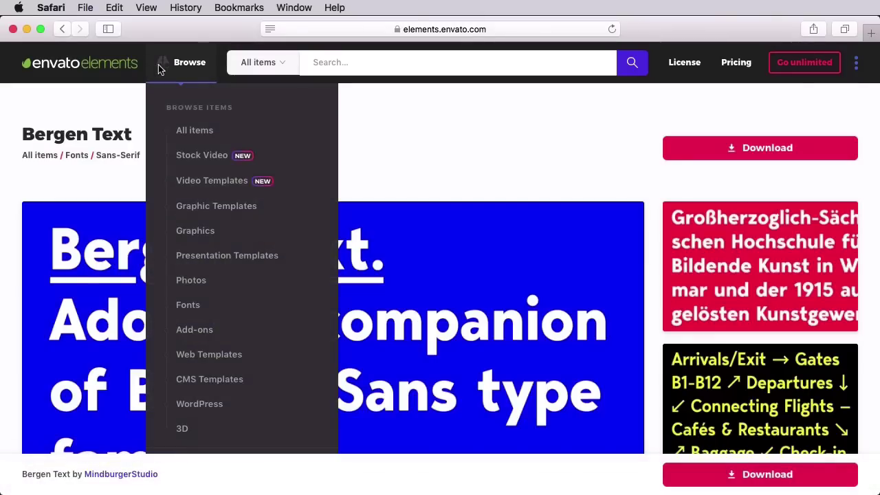
pyautogui.moveTo(187, 305)
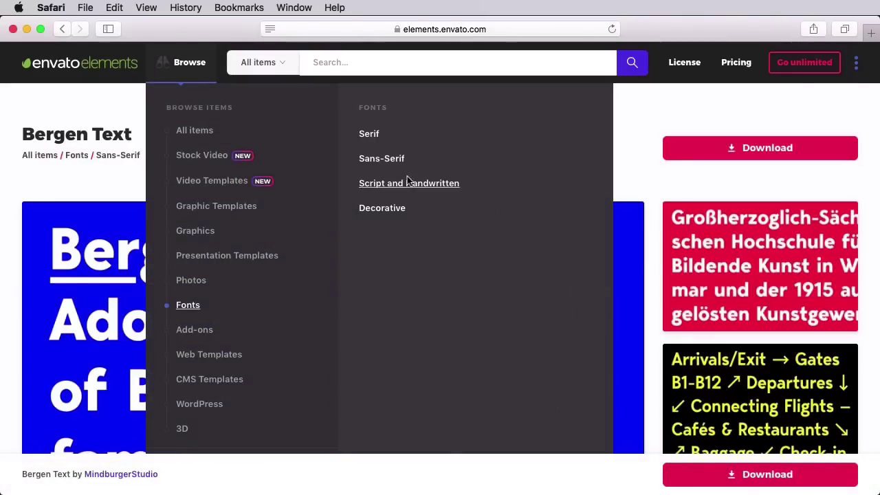
pyautogui.click(370, 134)
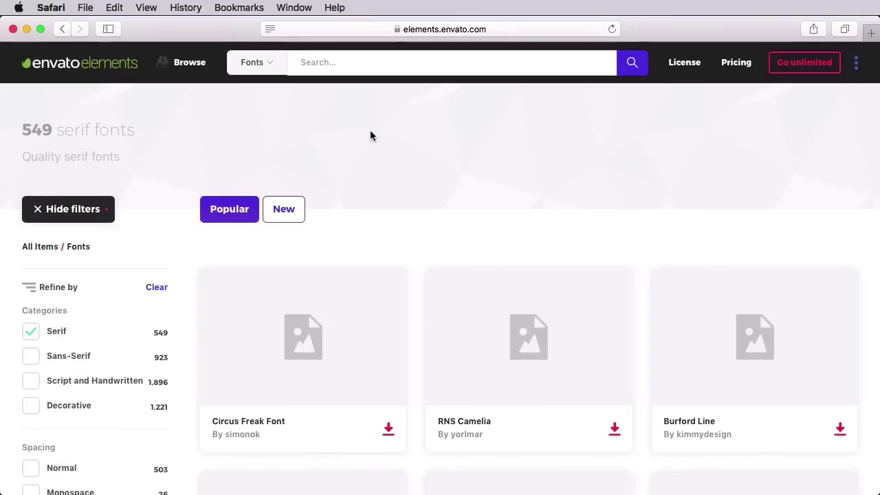
# Find Addington CF among the serif fonts and open its product page.
pyautogui.scroll(-1, 650, 194)
pyautogui.scroll(-20, 650, 197)
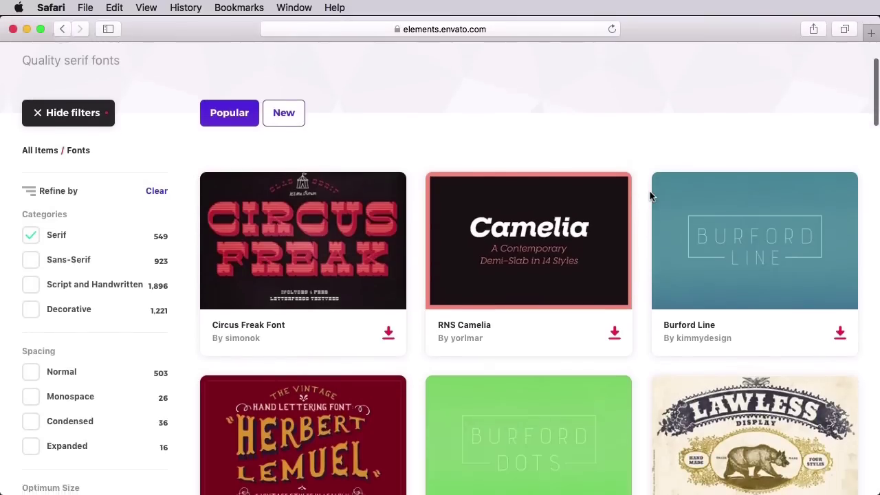
pyautogui.scroll(-5, 650, 196)
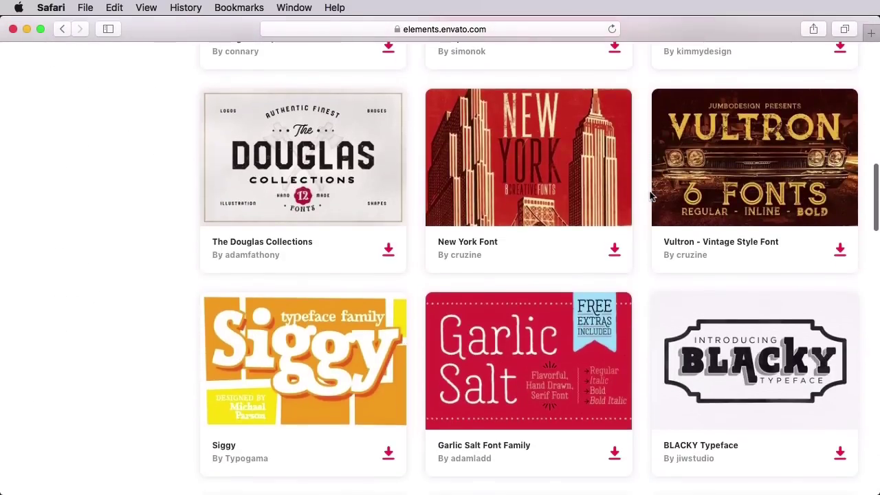
pyautogui.scroll(-14, 649, 196)
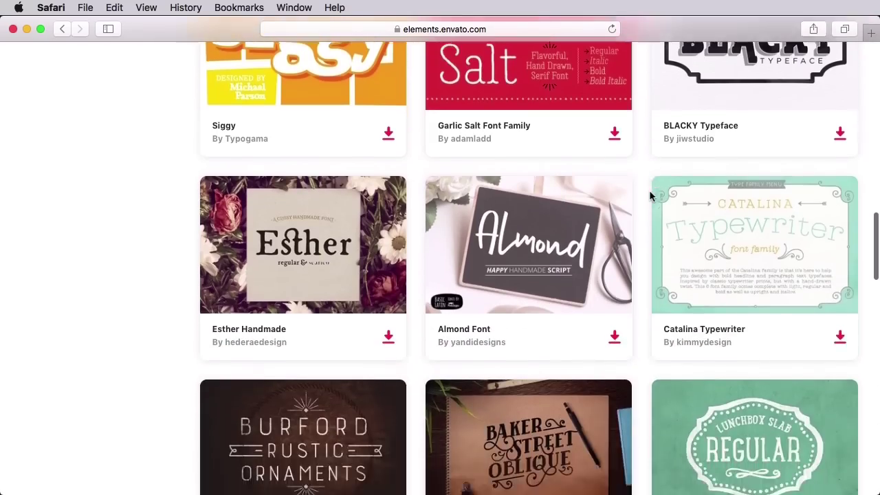
pyautogui.scroll(19, 651, 197)
pyautogui.scroll(5, 650, 198)
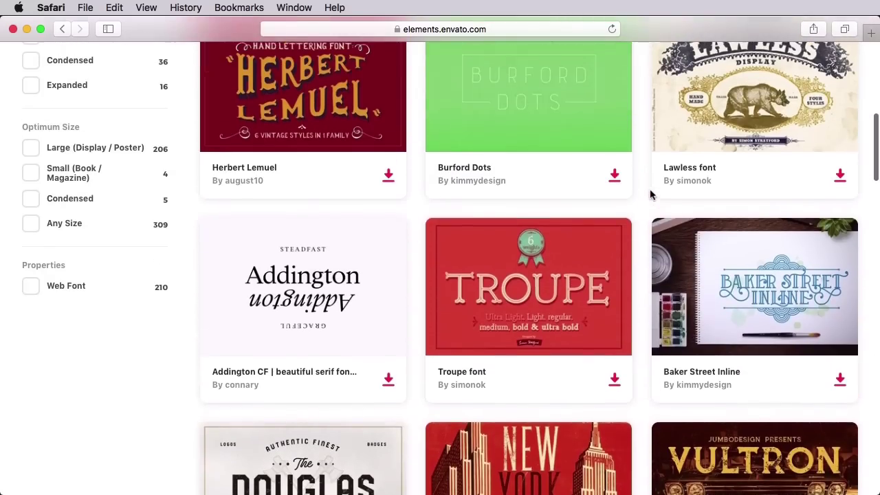
pyautogui.click(295, 294)
# Look over the Addington CF page, then return to the InDesign brochure.
pyautogui.scroll(-2, 543, 241)
pyautogui.scroll(-4, 544, 241)
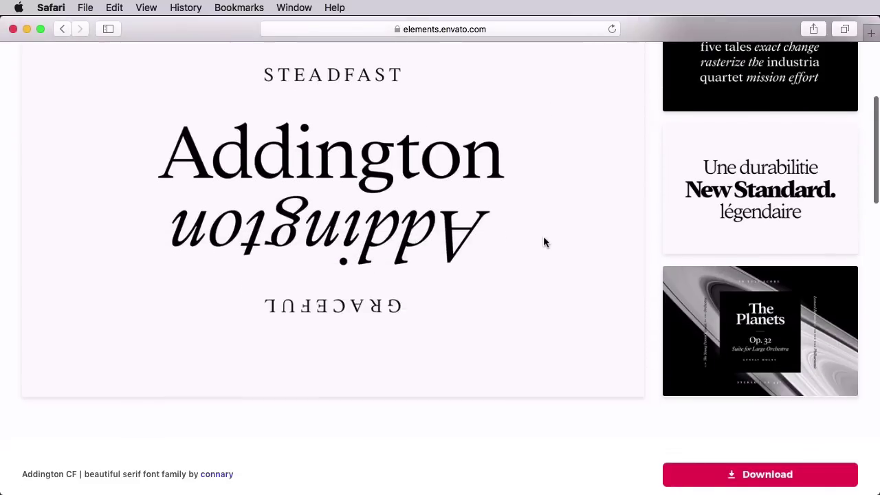
pyautogui.scroll(2, 543, 241)
pyautogui.scroll(3, 544, 241)
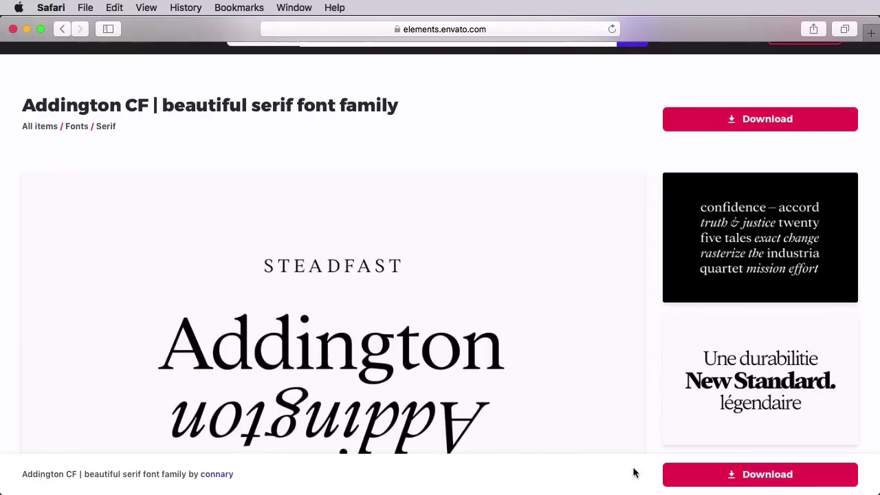
pyautogui.click(501, 477)
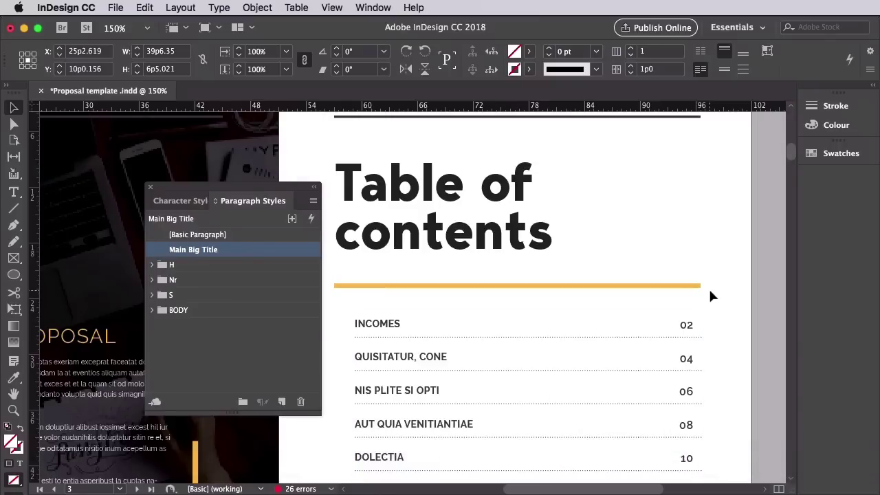
# Zoom out to 100% and fit The Working Process title frame to its heading.
pyautogui.press('super+1')
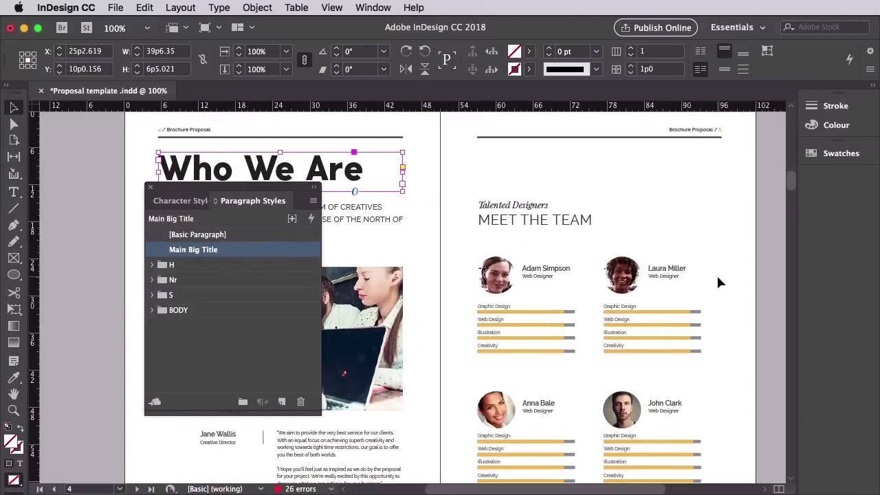
pyautogui.scroll(-10, 717, 274)
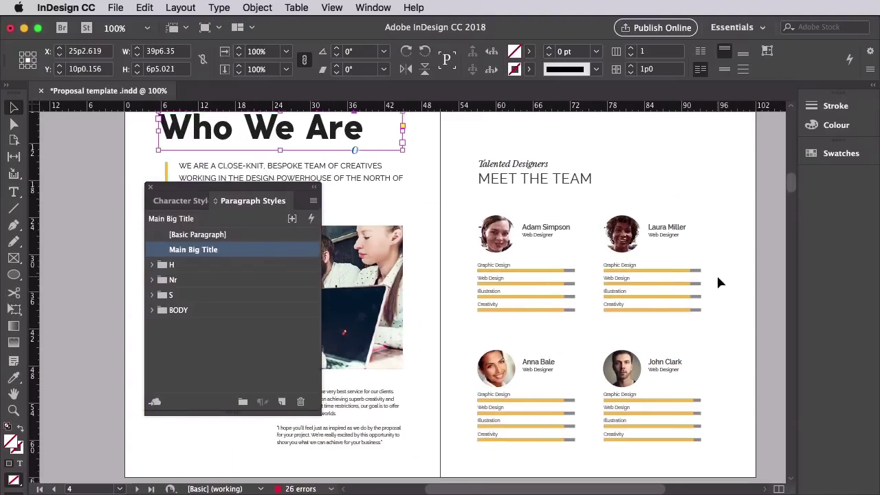
pyautogui.moveTo(284, 193); pyautogui.dragTo(727, 195)
pyautogui.click(324, 160)
pyautogui.doubleClick(281, 200)
pyautogui.click(122, 191)
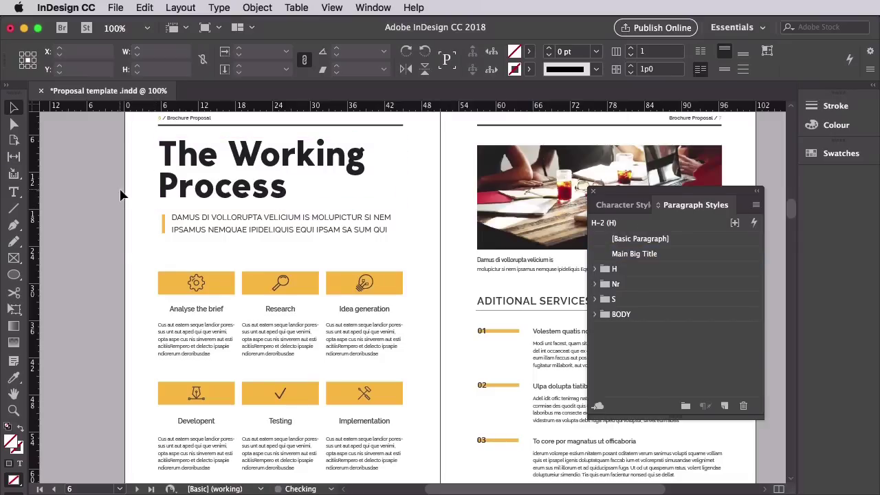
# Set the intro paragraph to Addington CF Medium with all caps turned off.
pyautogui.click(243, 221)
pyautogui.press('t')
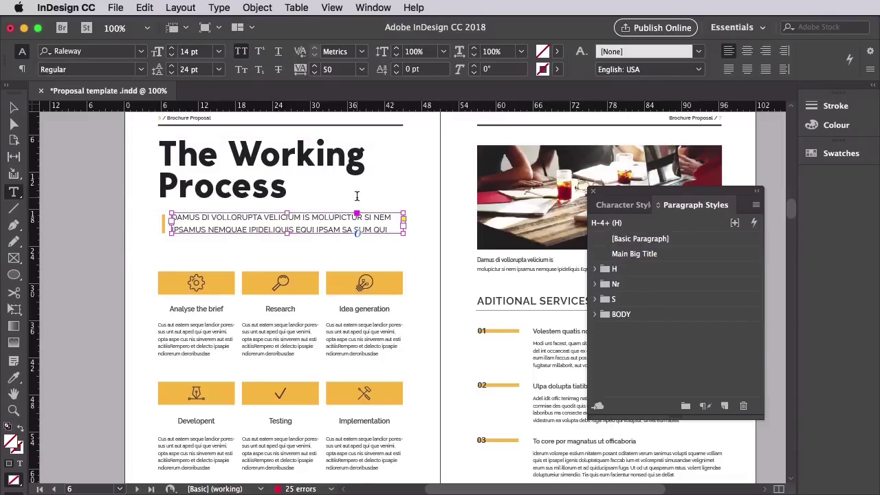
pyautogui.click(141, 51)
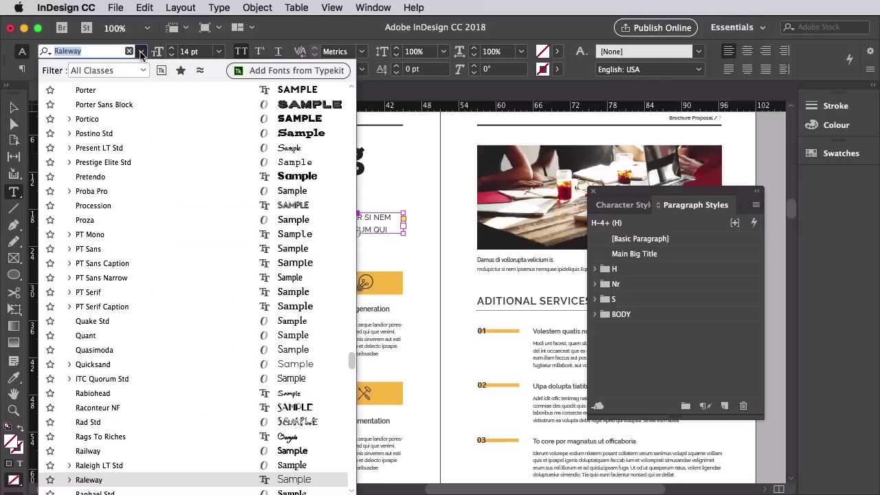
pyautogui.write('addingt')
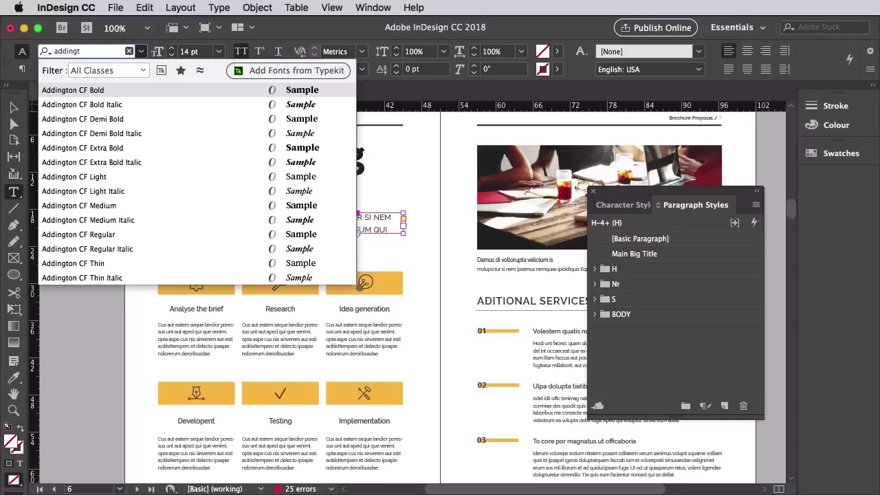
pyautogui.click(108, 206)
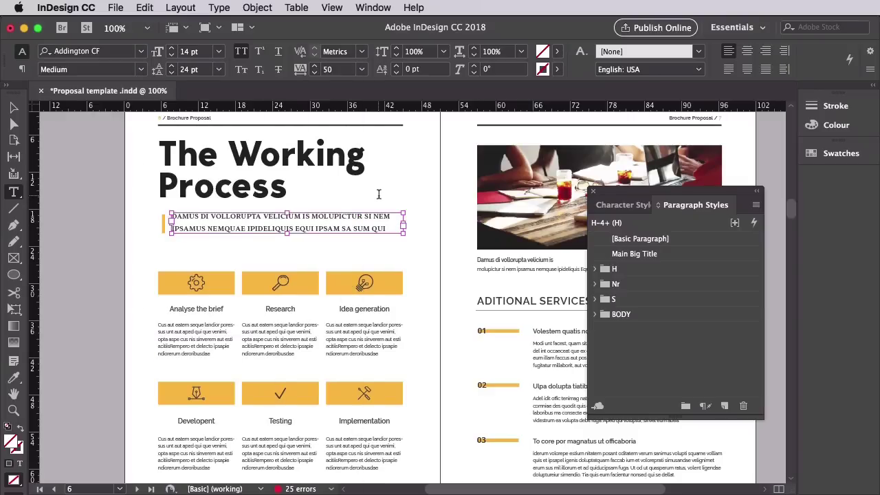
pyautogui.click(244, 53)
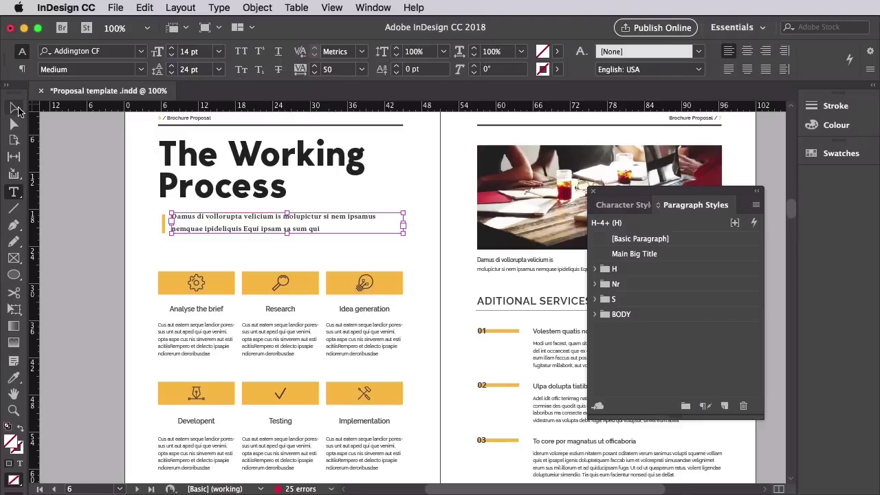
pyautogui.click(17, 108)
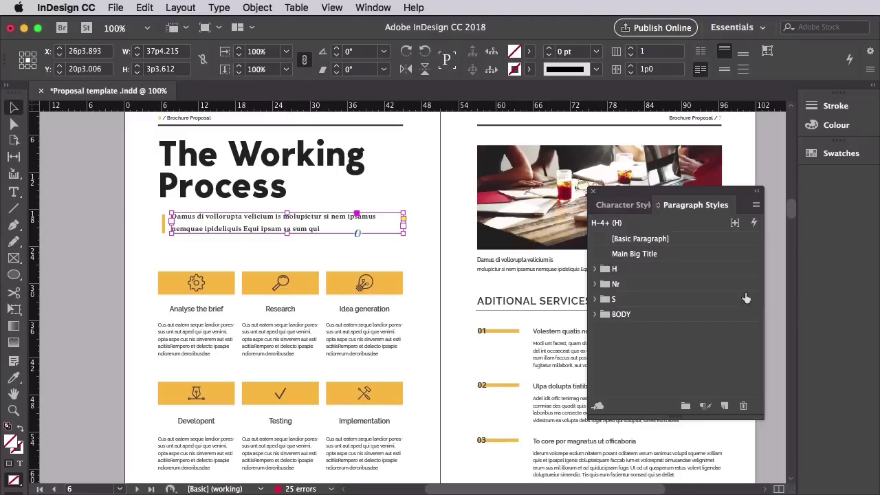
# Redefine the H-4 paragraph style from the intro paragraph's formatting.
pyautogui.click(597, 270)
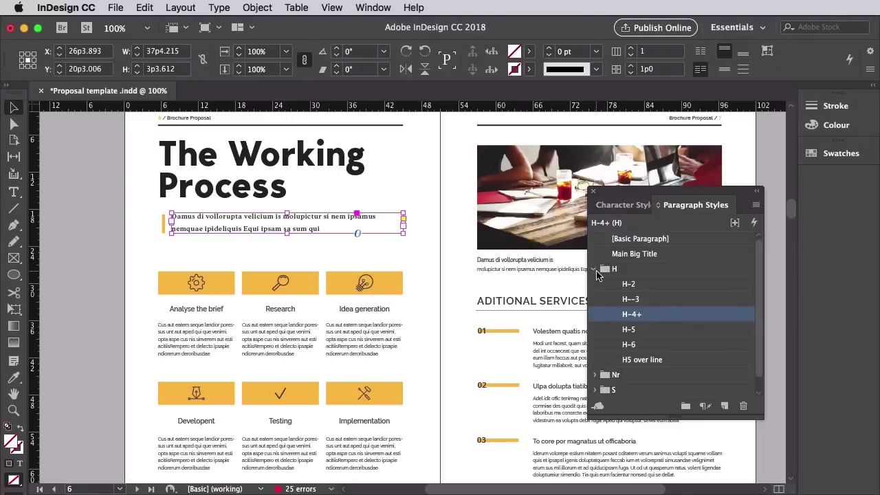
pyautogui.rightClick(687, 318)
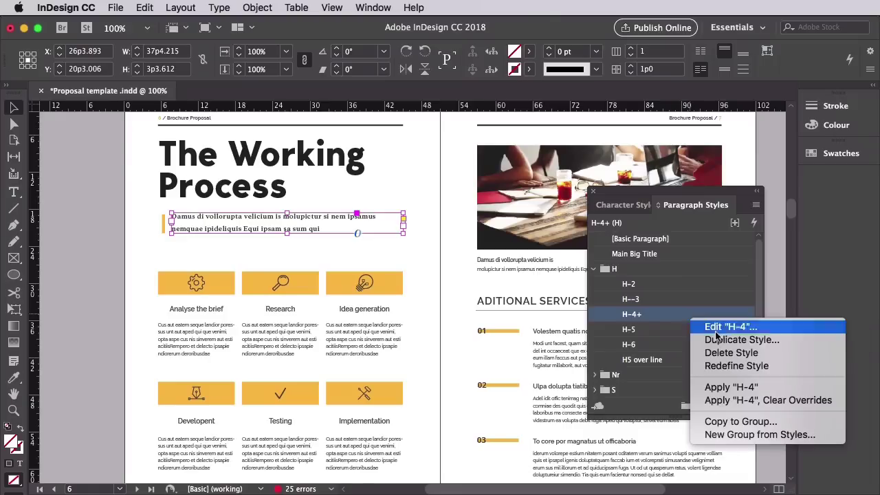
pyautogui.click(726, 365)
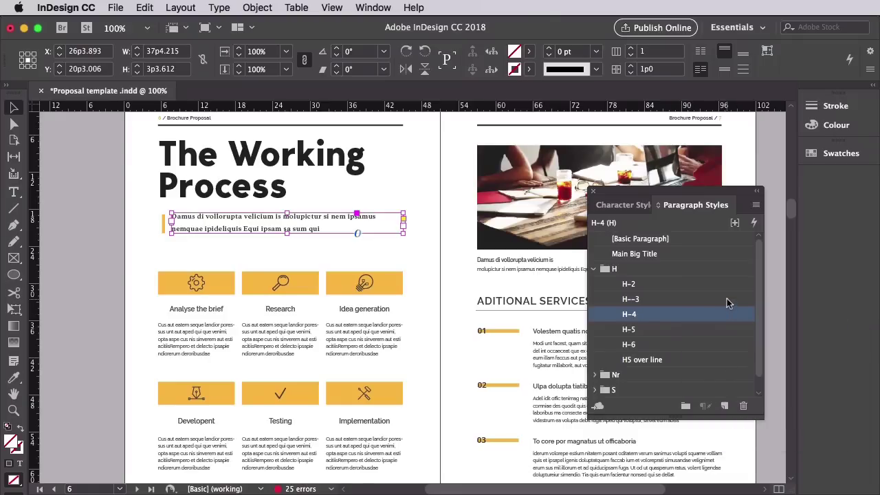
pyautogui.click(199, 311)
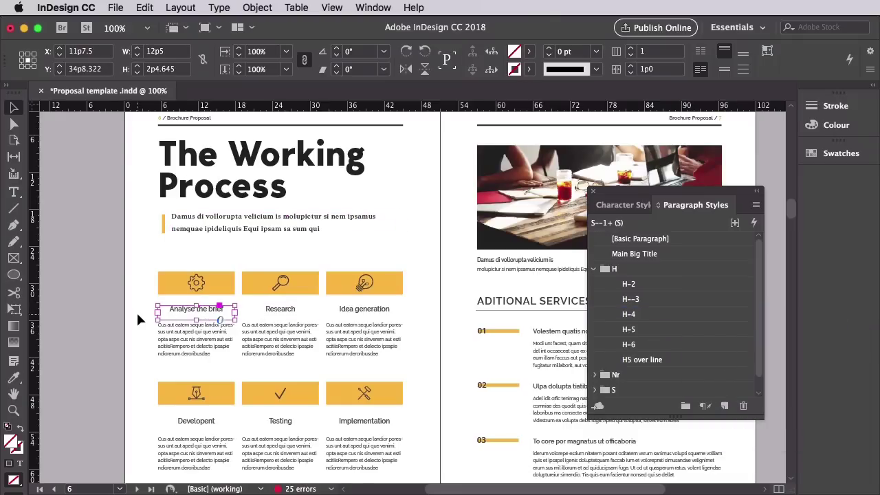
# Set the 'Analyse the brief' heading to Addington CF Bold.
pyautogui.press('super+equal')
pyautogui.hscroll(5, 137, 318)
pyautogui.scroll(-2, 138, 318)
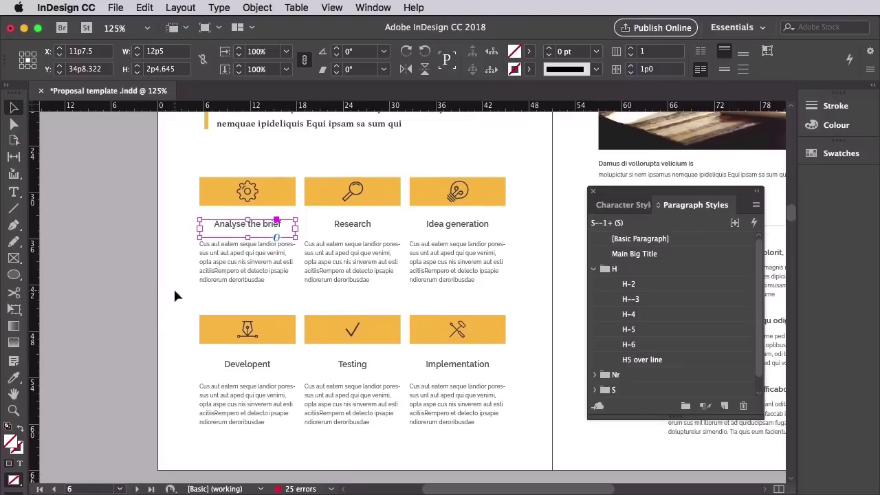
pyautogui.press('t')
pyautogui.click(140, 52)
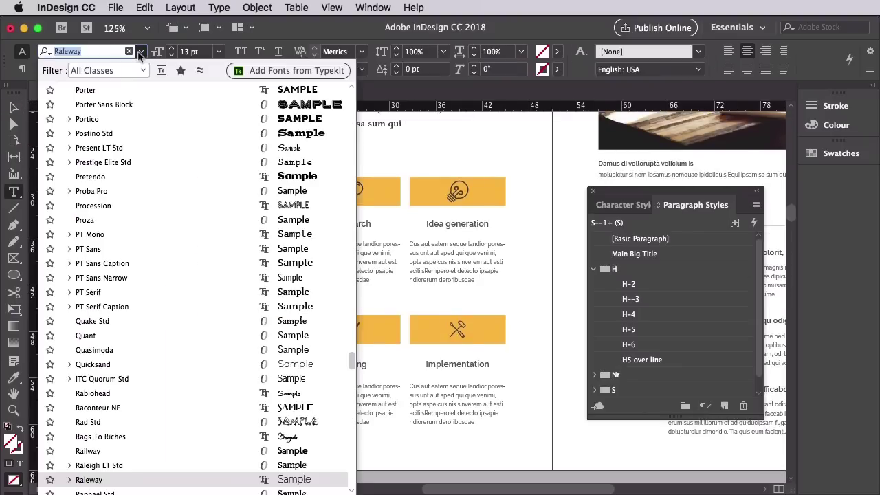
pyautogui.write('addingt')
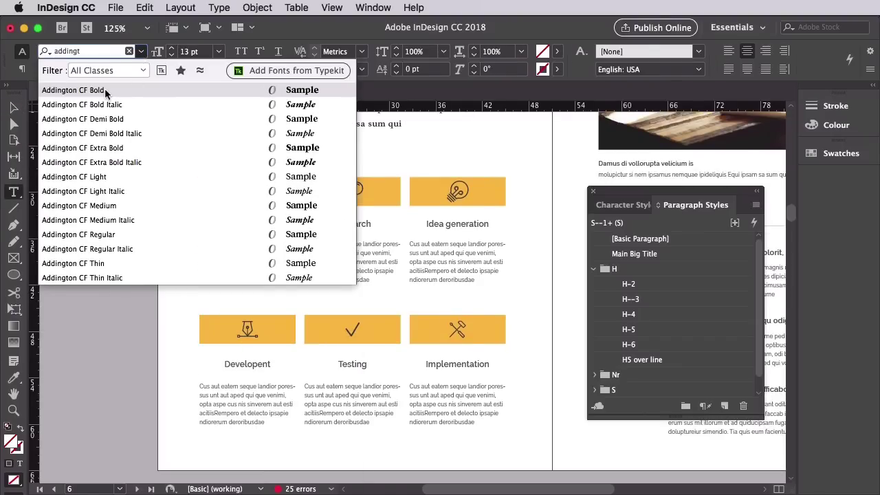
pyautogui.click(105, 90)
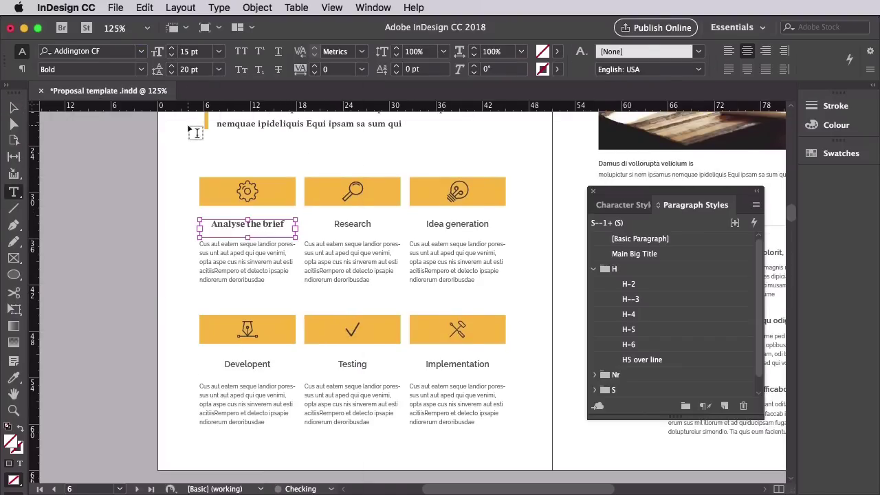
pyautogui.press('Escape')
# Redefine the S--1 paragraph style from the 'Analyse the brief' heading.
pyautogui.click(648, 390)
pyautogui.click(595, 389)
pyautogui.scroll(-4, 672, 319)
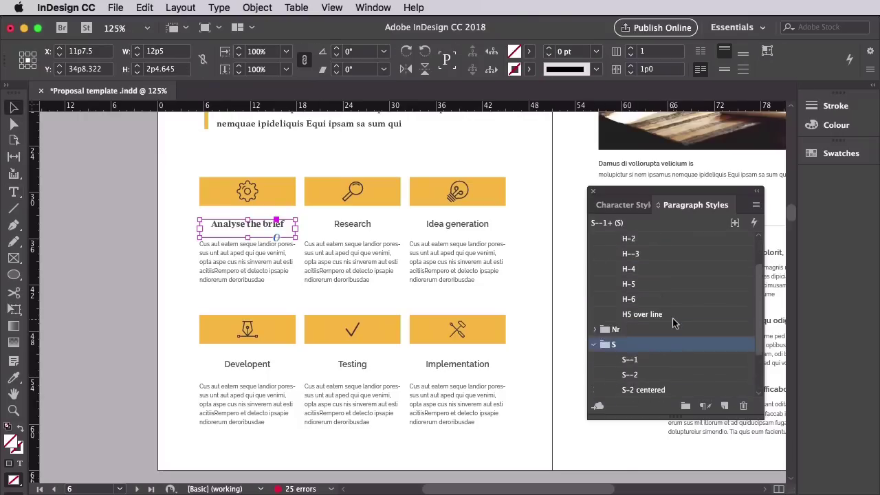
pyautogui.click(595, 390)
pyautogui.scroll(-3, 658, 352)
pyautogui.click(677, 257)
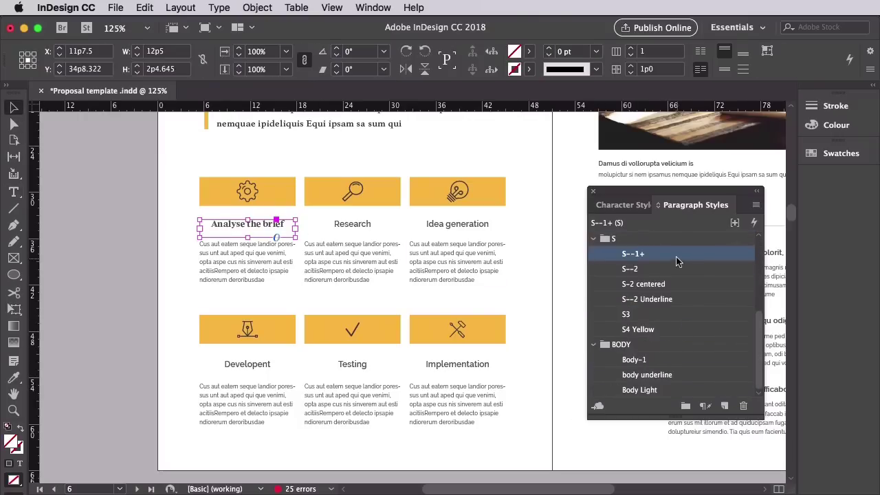
pyautogui.rightClick(689, 255)
pyautogui.click(730, 307)
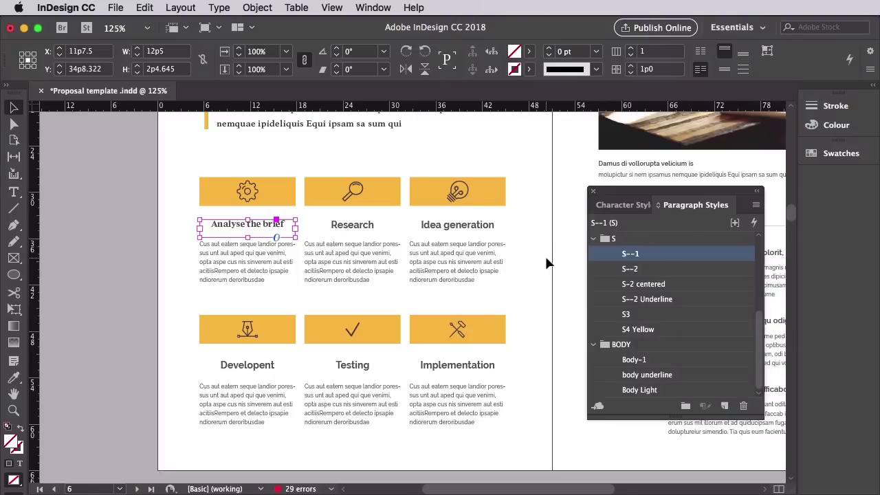
# Apply S--1 cleanly to the Research, Idea generation, Developent, Testing and Implementation headings.
pyautogui.click(388, 233)
pyautogui.keyDown('shift'); pyautogui.click(438, 229); pyautogui.keyUp('shift')
pyautogui.keyDown('shift'); pyautogui.click(209, 371); pyautogui.keyUp('shift')
pyautogui.keyDown('shift'); pyautogui.click(355, 371); pyautogui.keyUp('shift')
pyautogui.keyDown('shift'); pyautogui.click(433, 372); pyautogui.keyUp('shift')
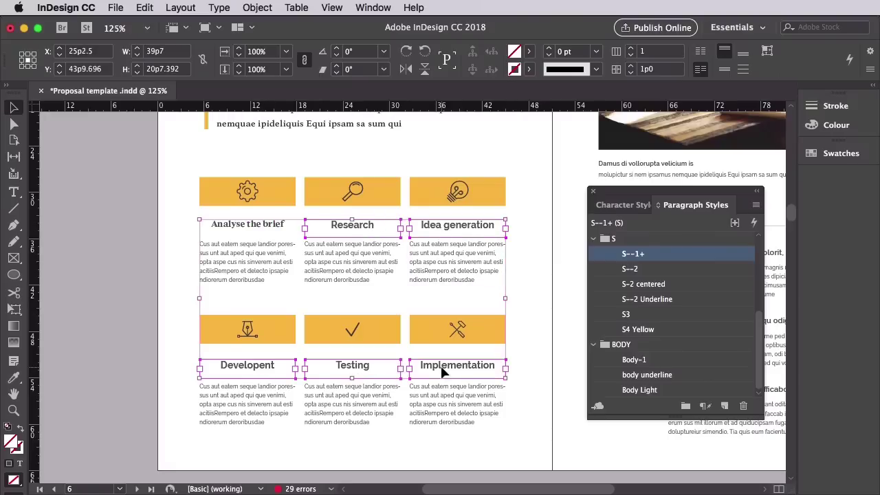
pyautogui.keyDown('alt'); pyautogui.click(644, 256); pyautogui.keyUp('alt')
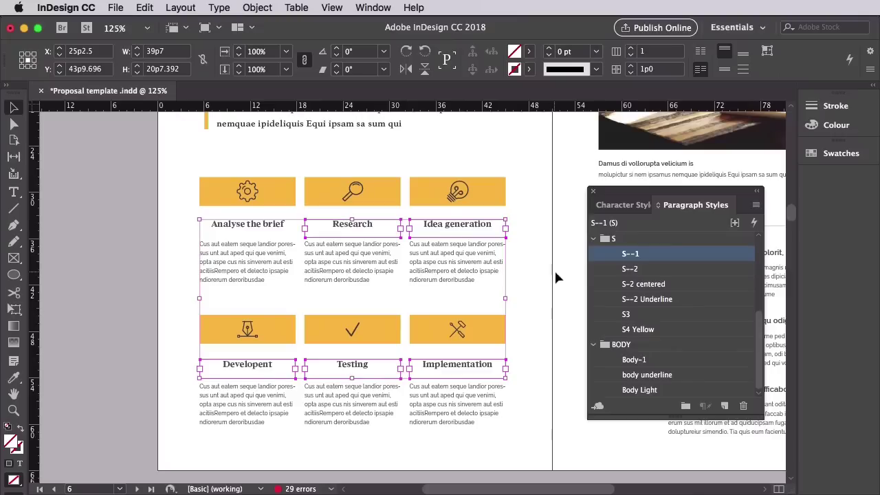
# Set the 'Analyse the brief' description to Addington CF Regular at 10 pt.
pyautogui.click(228, 275)
pyautogui.click(13, 192)
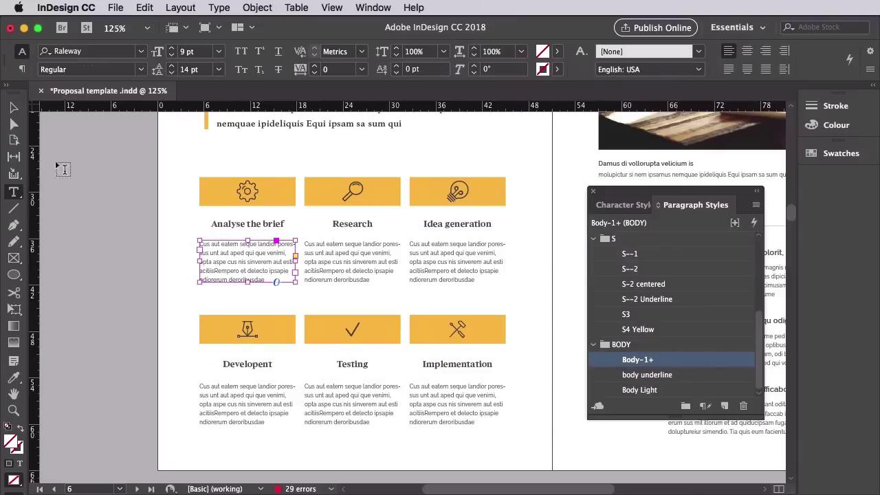
pyautogui.click(141, 52)
pyautogui.write('addingt')
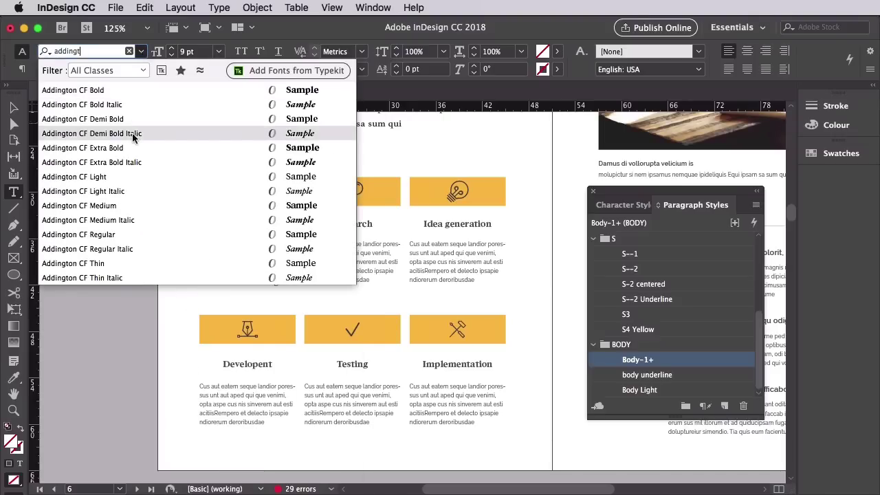
pyautogui.click(124, 235)
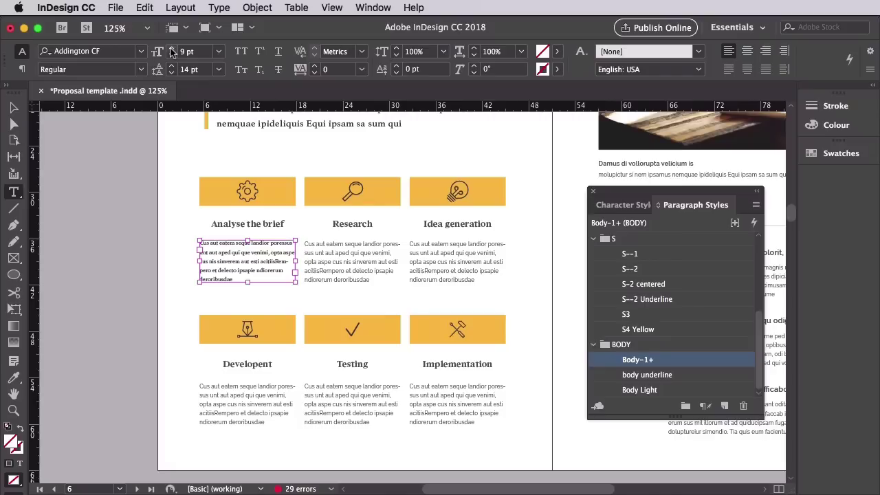
pyautogui.click(171, 50)
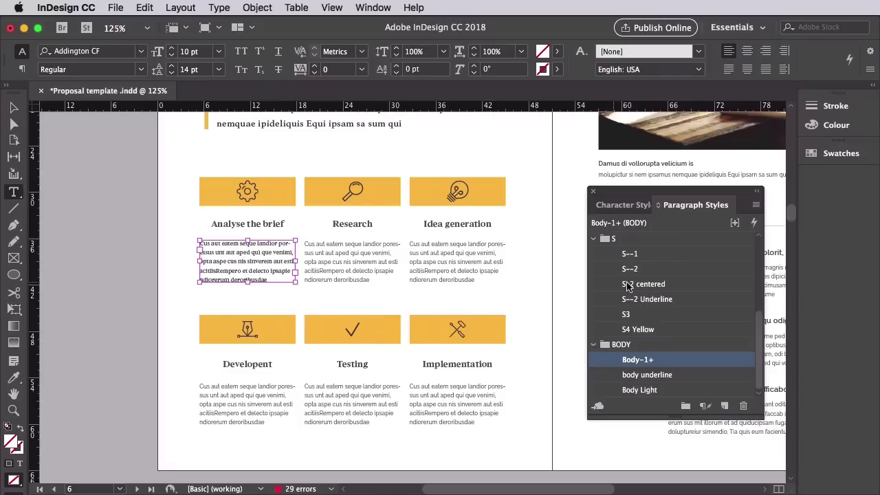
# Redefine the Body-1 paragraph style from that description's formatting.
pyautogui.moveTo(693, 364)
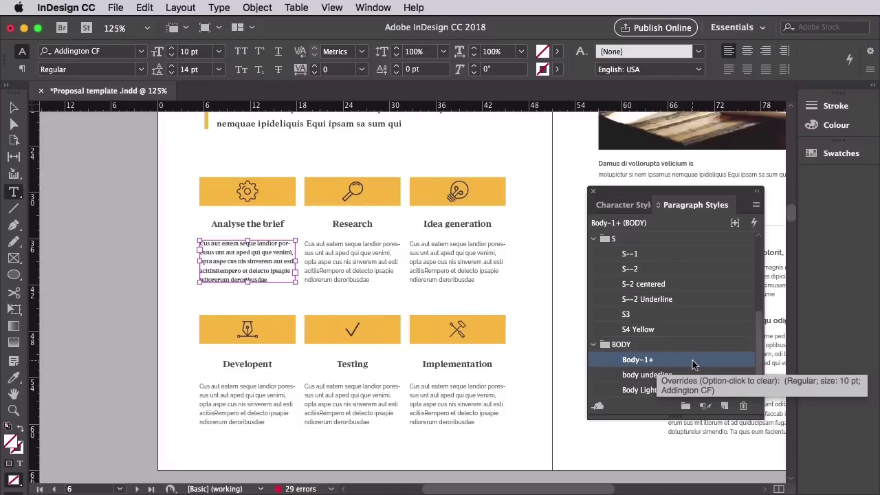
pyautogui.rightClick(693, 363)
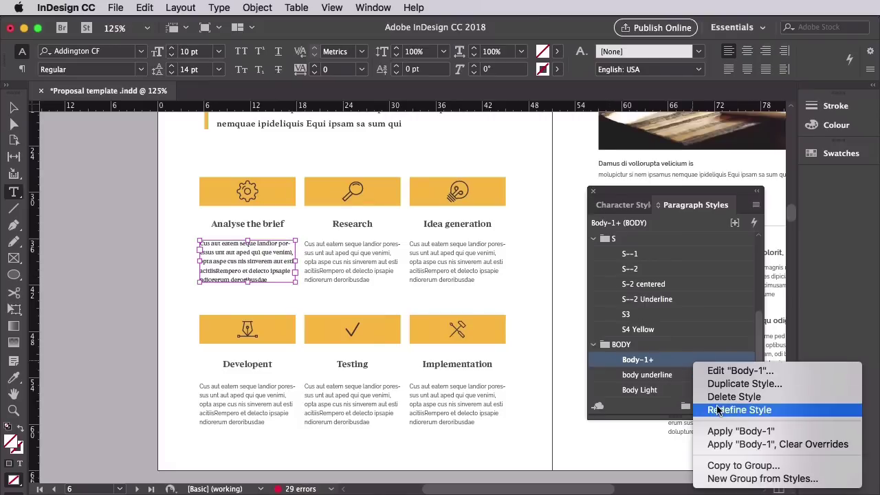
pyautogui.click(644, 373)
# Apply Body-1 cleanly to the other five process descriptions.
pyautogui.click(13, 107)
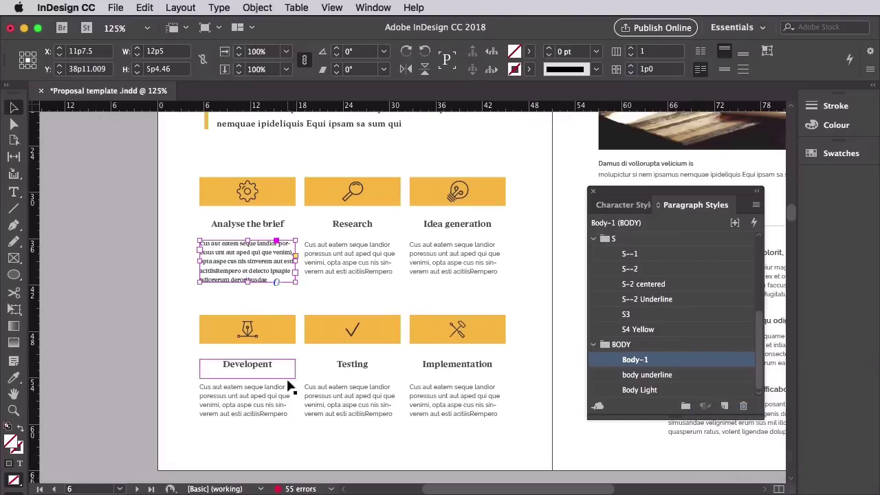
pyautogui.click(274, 400)
pyautogui.keyDown('shift'); pyautogui.click(352, 399); pyautogui.keyUp('shift')
pyautogui.keyDown('shift'); pyautogui.click(458, 399); pyautogui.keyUp('shift')
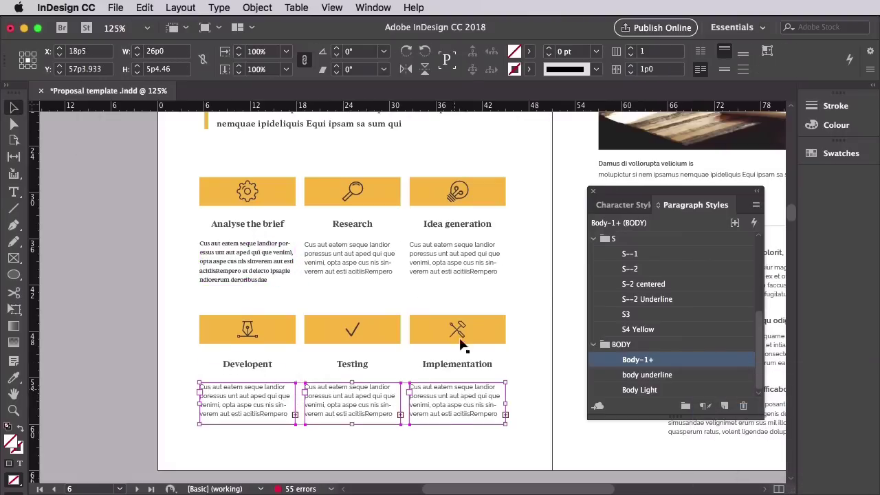
pyautogui.keyDown('shift'); pyautogui.click(458, 258); pyautogui.keyUp('shift')
pyautogui.keyDown('shift'); pyautogui.click(352, 258); pyautogui.keyUp('shift')
pyautogui.click(662, 361)
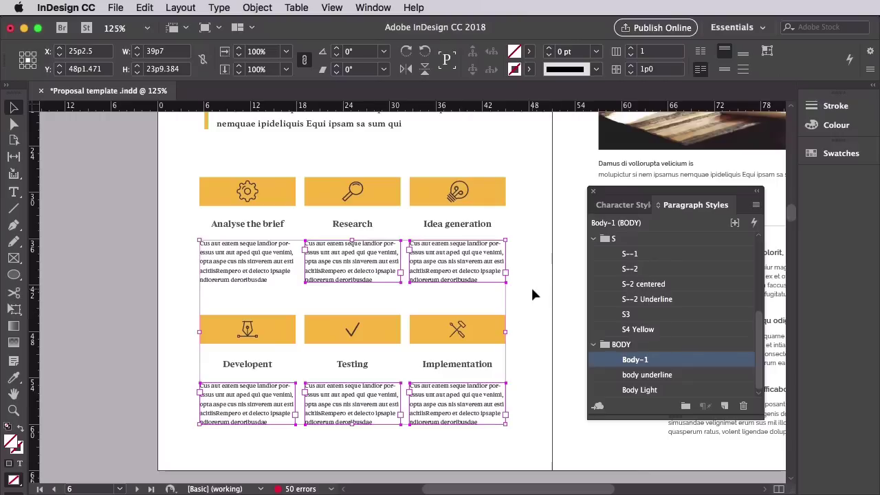
pyautogui.hscroll(2, 533, 295)
pyautogui.hscroll(10, 533, 295)
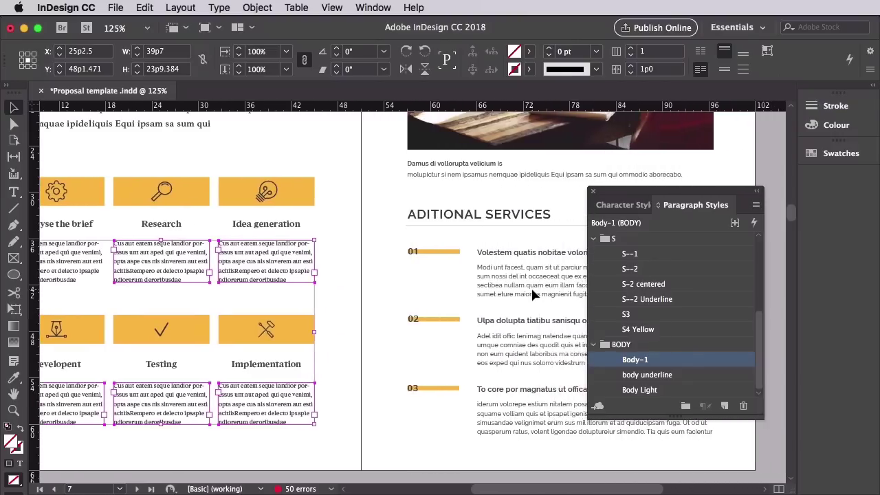
pyautogui.hscroll(1, 531, 295)
# Clear overrides on the Services 01 heading with S--2 and its paragraph with Body-1.
pyautogui.click(451, 287)
pyautogui.doubleClick(495, 252)
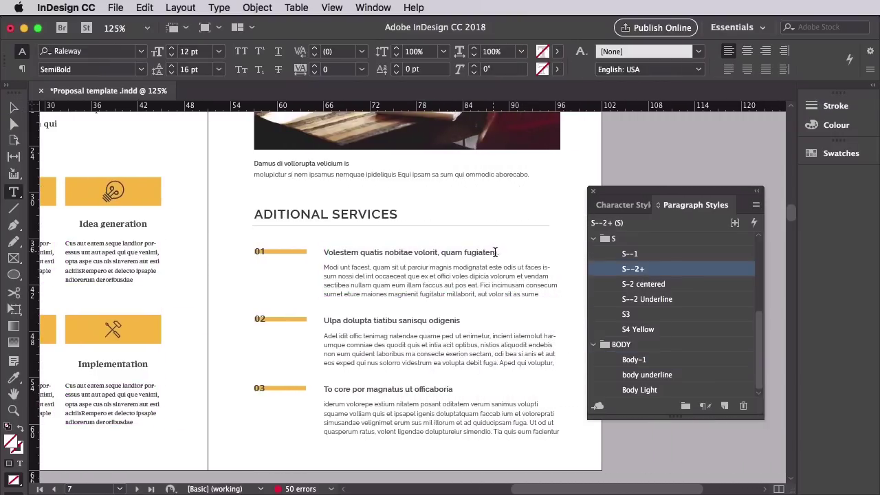
pyautogui.keyDown('alt'); pyautogui.click(629, 273); pyautogui.keyUp('alt')
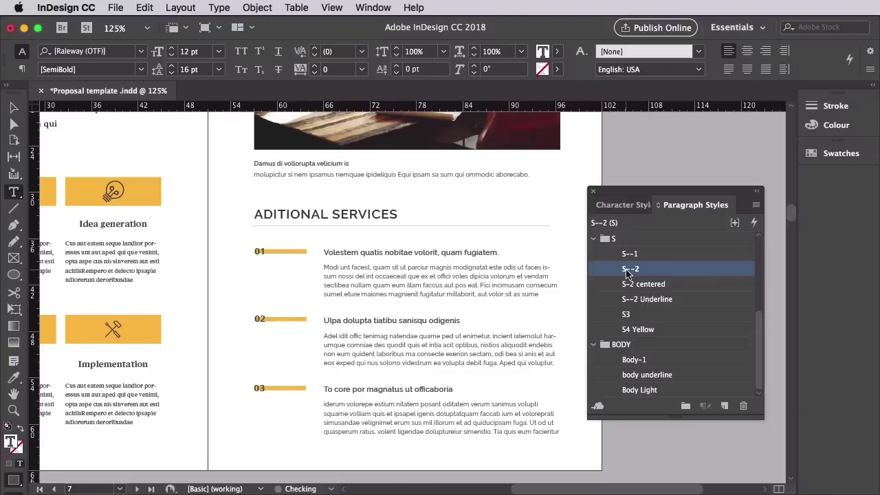
pyautogui.click(460, 282)
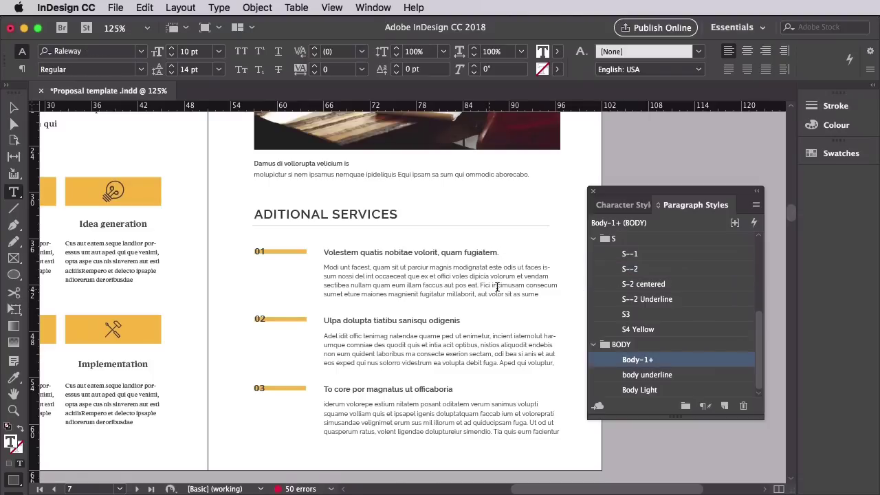
pyautogui.keyDown('alt'); pyautogui.click(626, 360); pyautogui.keyUp('alt')
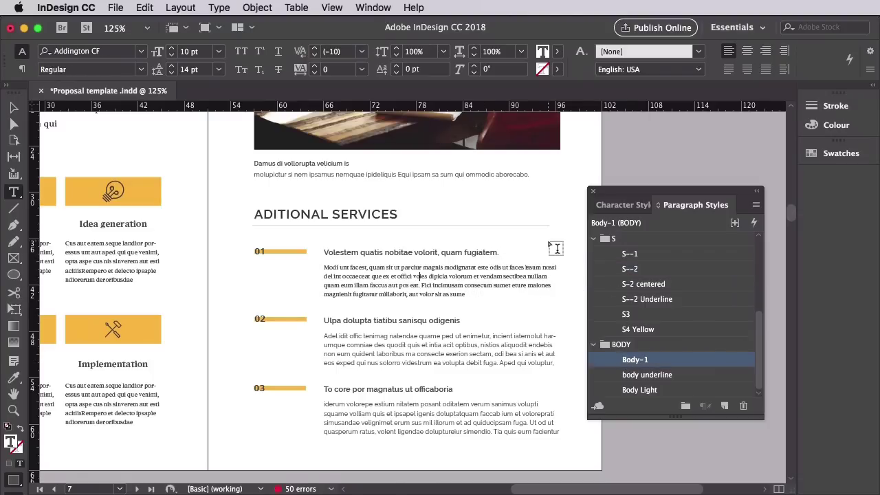
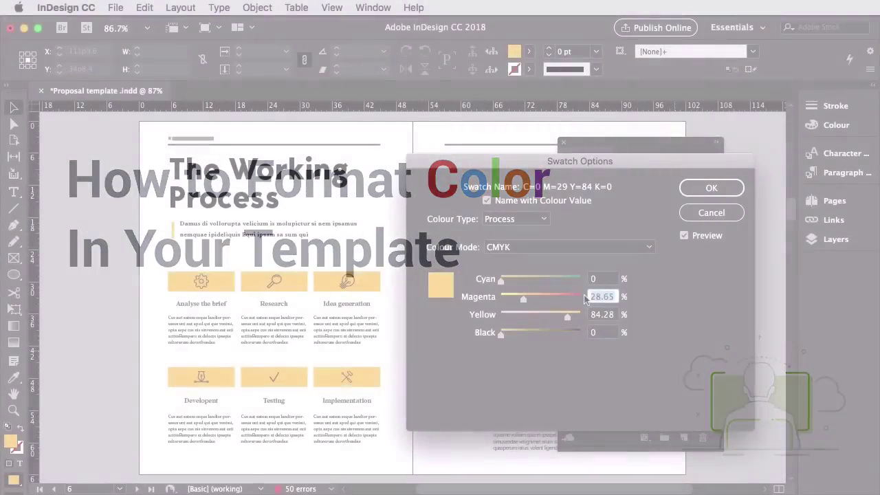
# Enter magenta 80 and yellow 79 in Swatch Options.
pyautogui.write('80')
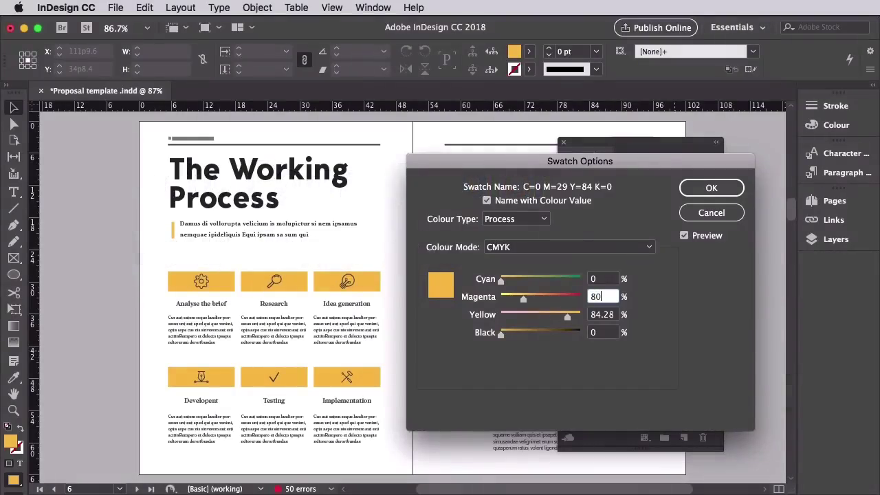
pyautogui.press('Tab')
pyautogui.write('79')
pyautogui.press('Tab')
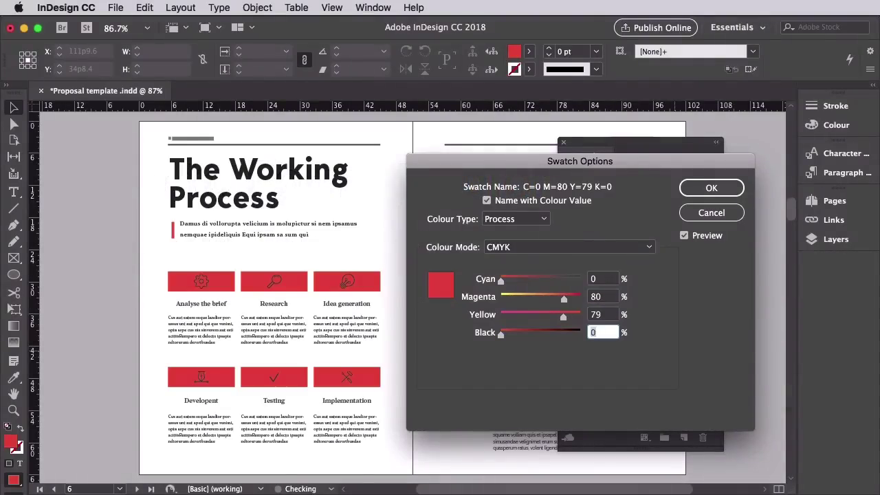
# Preview light cyan C48 M0 Y14 K0, then cancel so the swatch stays orange.
pyautogui.click(598, 296)
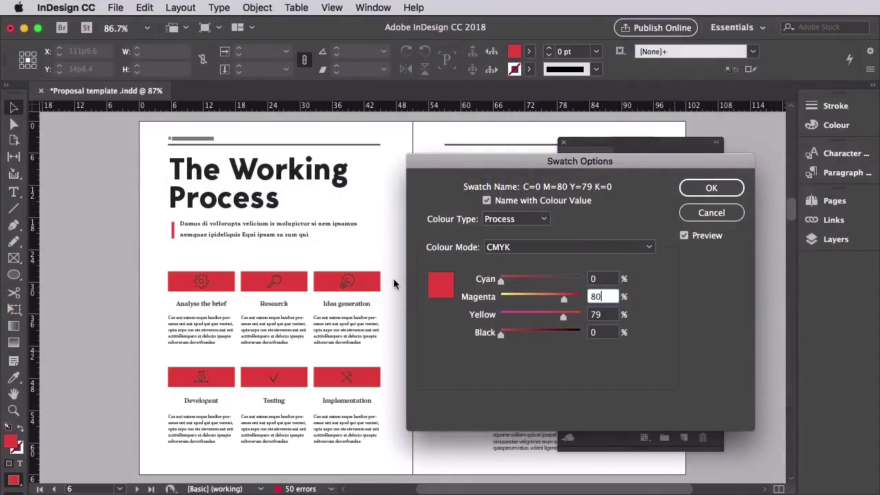
pyautogui.hotkey('shift', 'Tab')
pyautogui.write('48')
pyautogui.press('Tab')
pyautogui.write('0')
pyautogui.press('Tab')
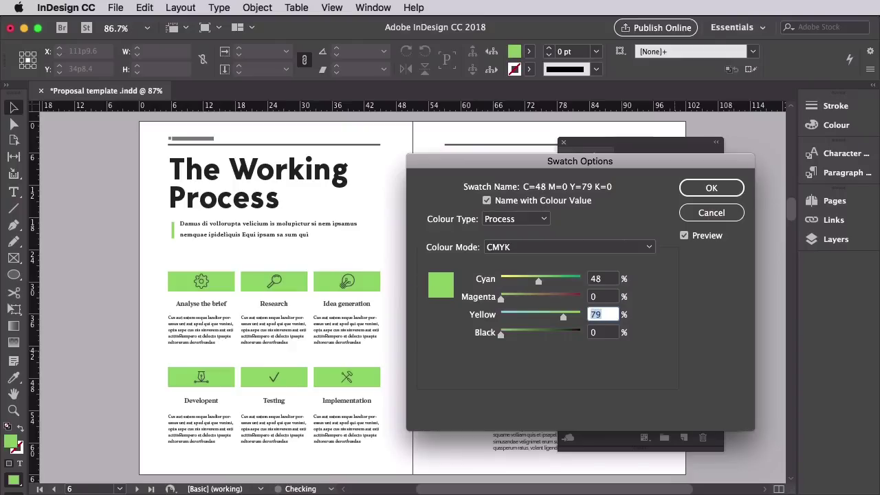
pyautogui.write('14')
pyautogui.press('Tab')
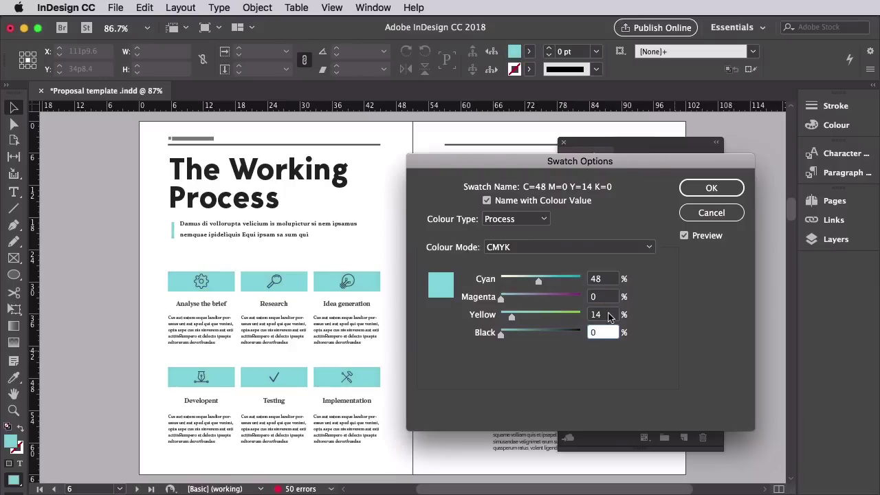
pyautogui.click(609, 316)
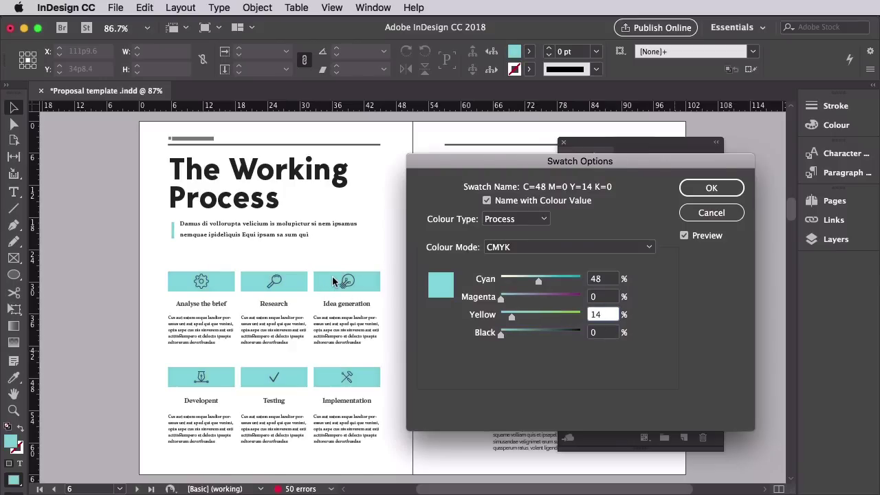
pyautogui.press('Escape')
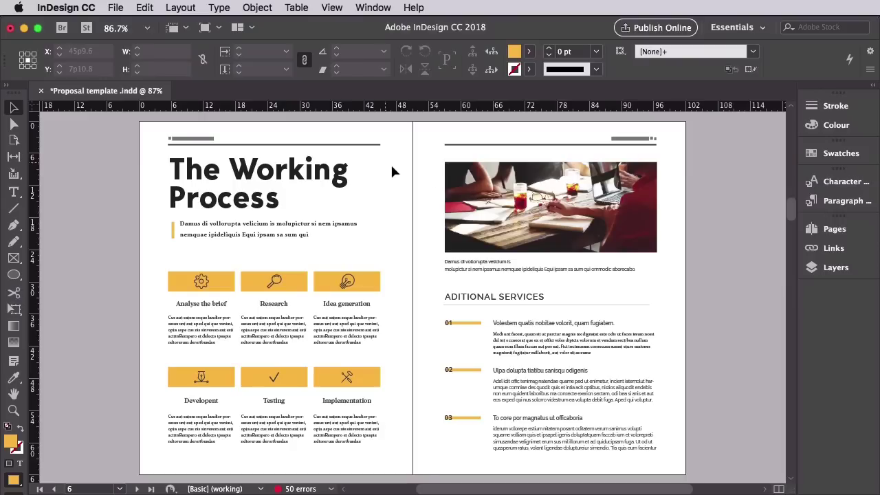
# Show the Swatches panel from Window > Colour and nudge it left beside the spread.
pyautogui.click(373, 8)
pyautogui.moveTo(382, 100)
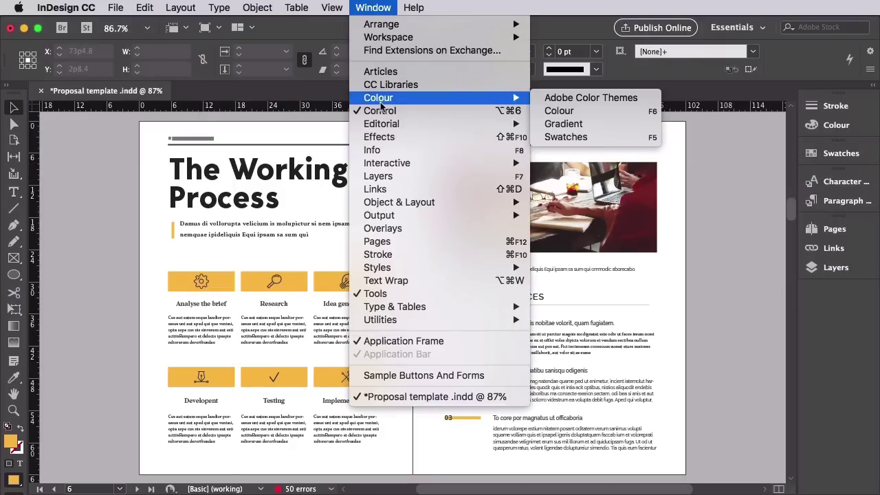
pyautogui.click(562, 136)
pyautogui.moveTo(703, 149); pyautogui.dragTo(664, 147)
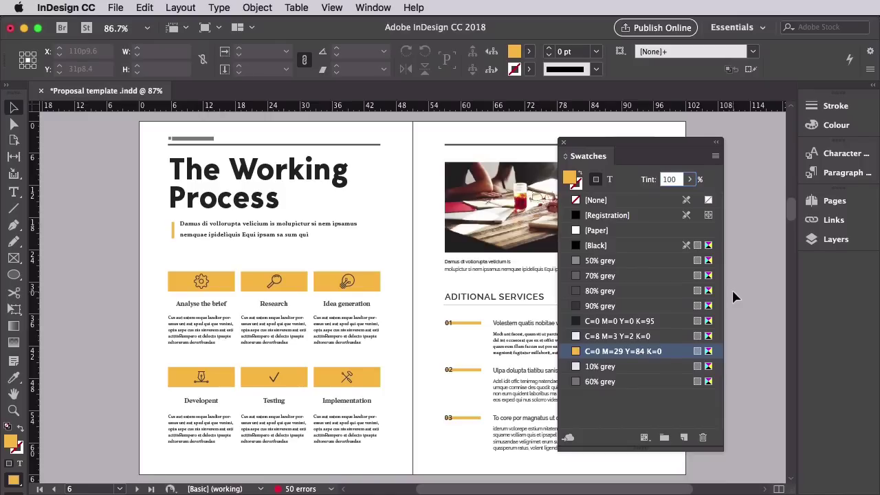
# Edit the orange swatch with the spread visible, entering magenta 80, yellow 79, black 0.
pyautogui.doubleClick(677, 353)
pyautogui.moveTo(443, 165); pyautogui.dragTo(394, 162)
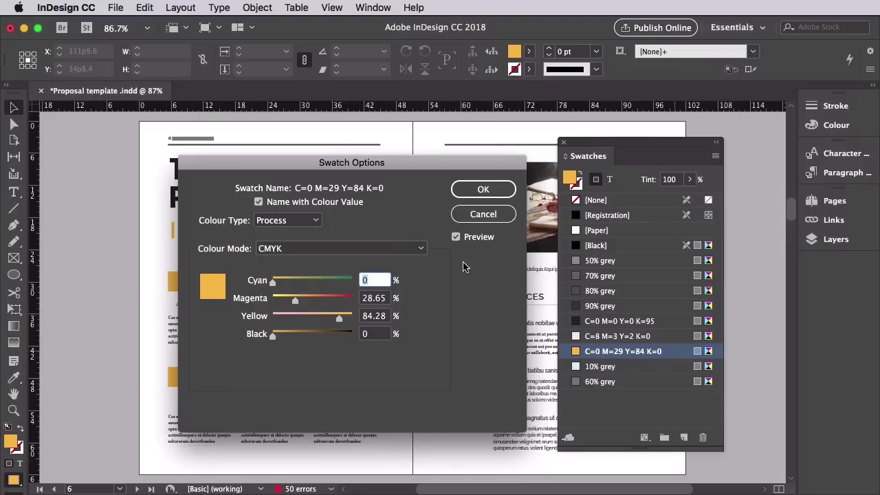
pyautogui.moveTo(436, 164); pyautogui.dragTo(665, 167)
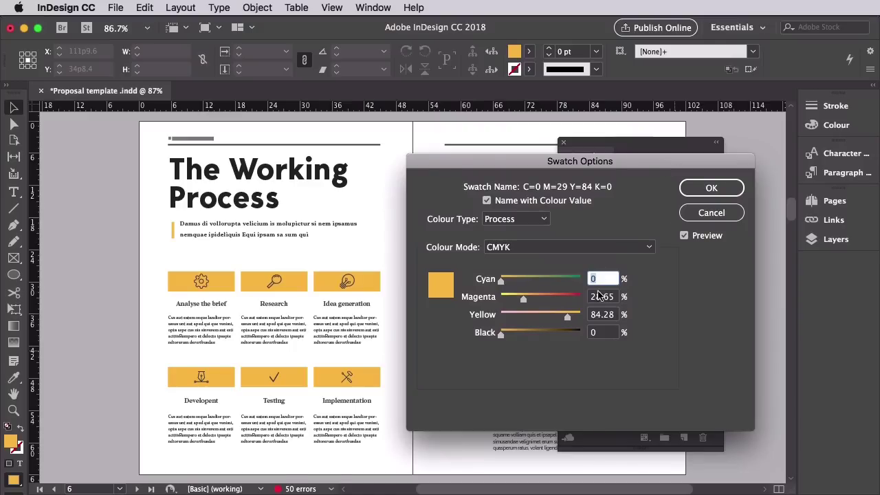
pyautogui.moveTo(618, 297); pyautogui.dragTo(586, 298)
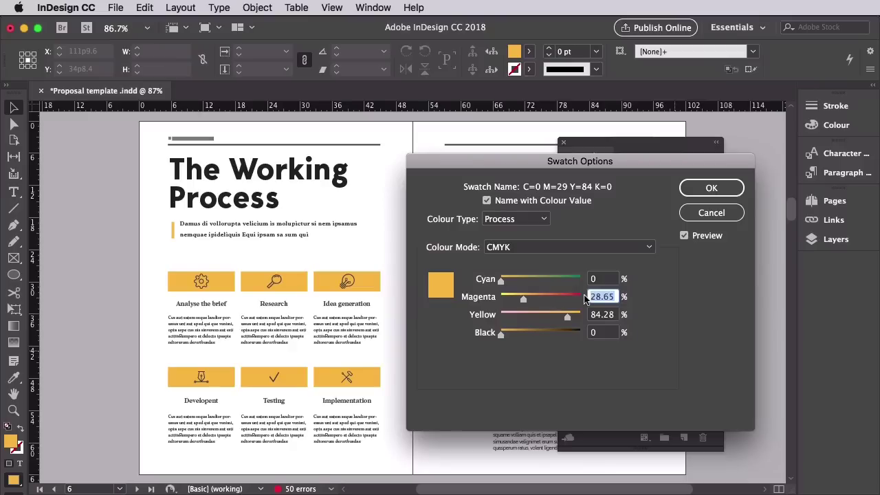
pyautogui.write('80')
pyautogui.press('Tab')
pyautogui.write('7')
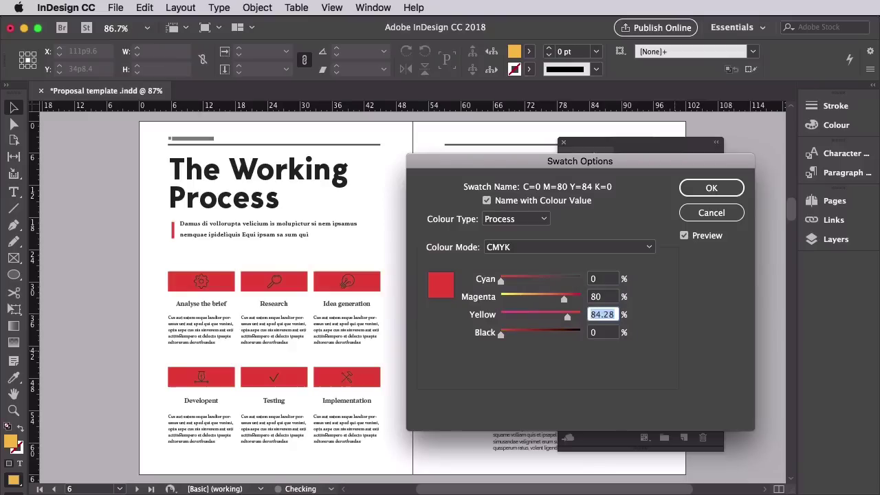
pyautogui.write('9')
pyautogui.press('Tab')
pyautogui.write('0')
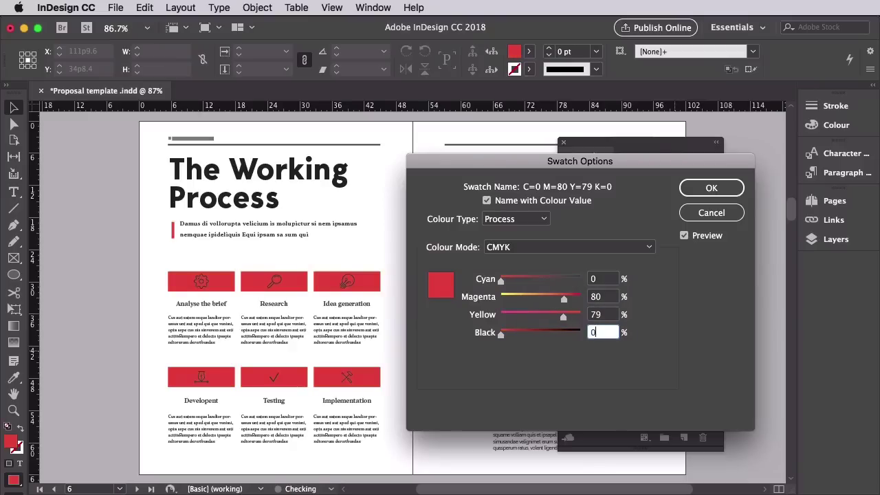
pyautogui.click(596, 296)
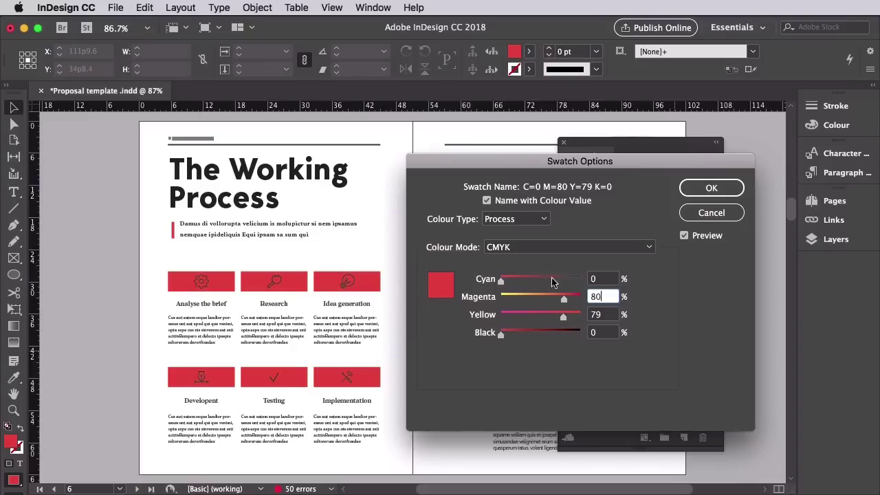
# Redefine the swatch as cyan 48, magenta 0, yellow 14 and confirm.
pyautogui.click(586, 279)
pyautogui.write('48')
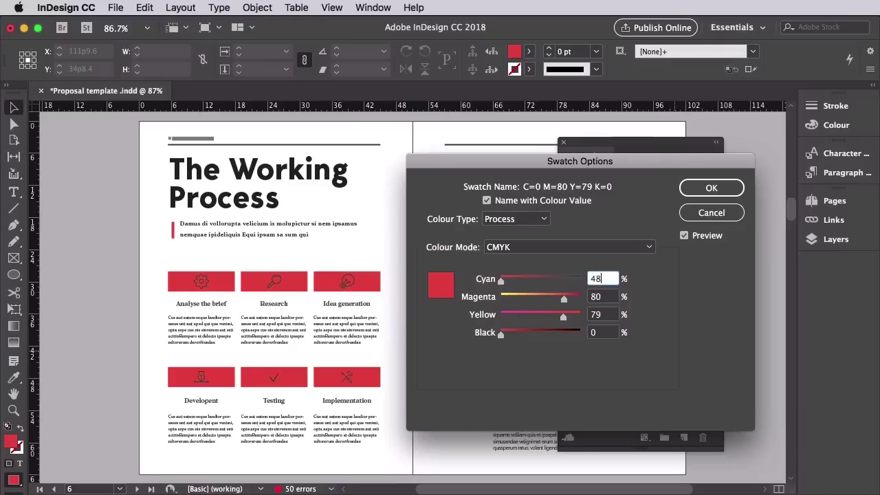
pyautogui.press('Tab')
pyautogui.write('0')
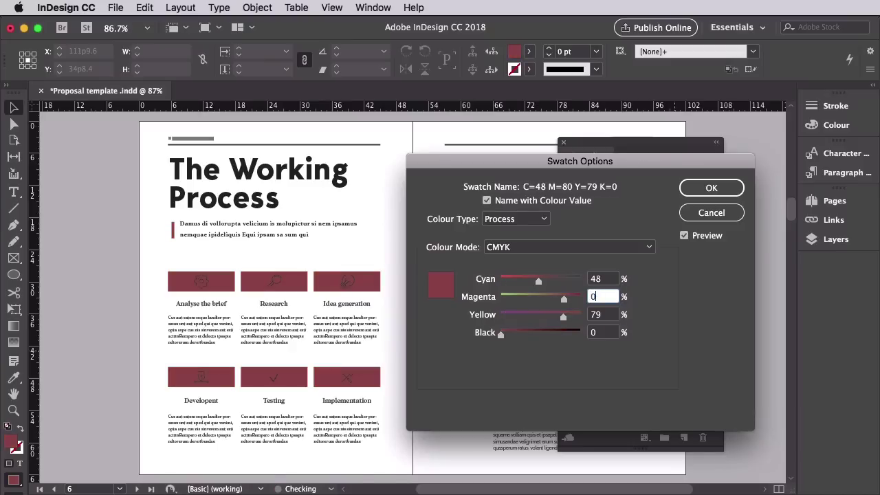
pyautogui.press('Tab')
pyautogui.write('14')
pyautogui.press('Tab')
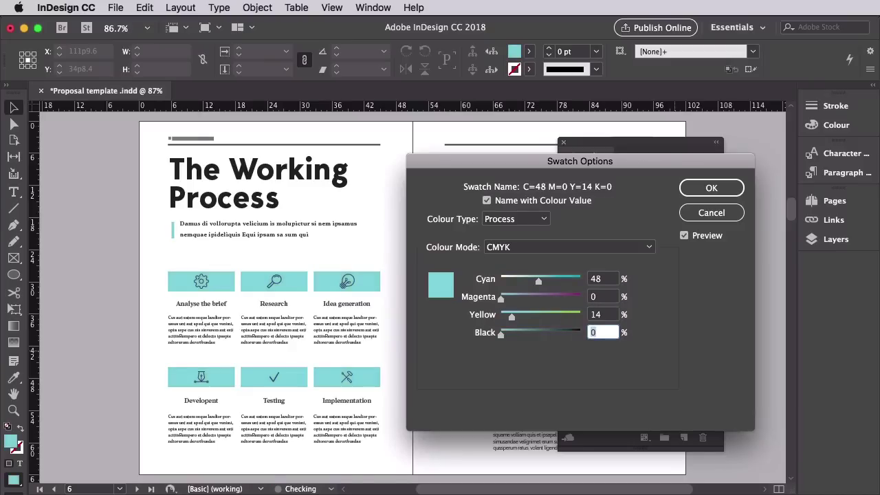
pyautogui.click(609, 317)
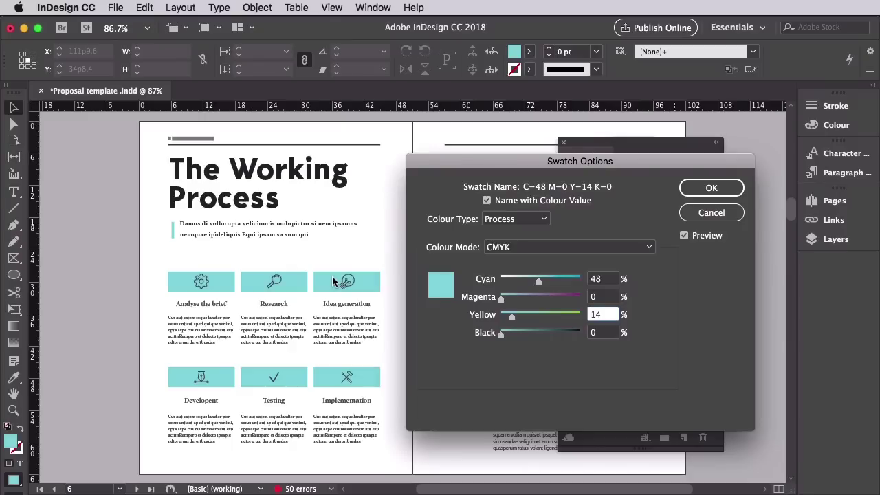
pyautogui.click(712, 188)
# Scroll to the Who We Are / Meet the Team spread to check the cyan accents.
pyautogui.scroll(10, 485, 267)
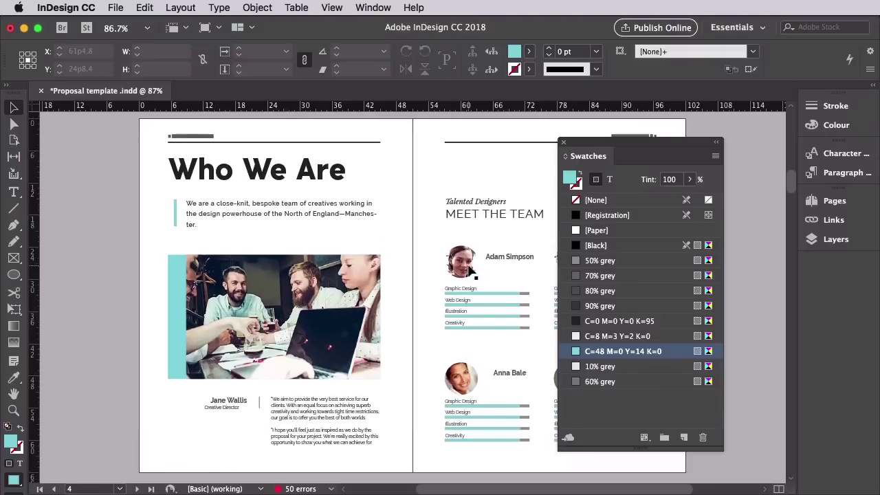
pyautogui.scroll(5, 473, 273)
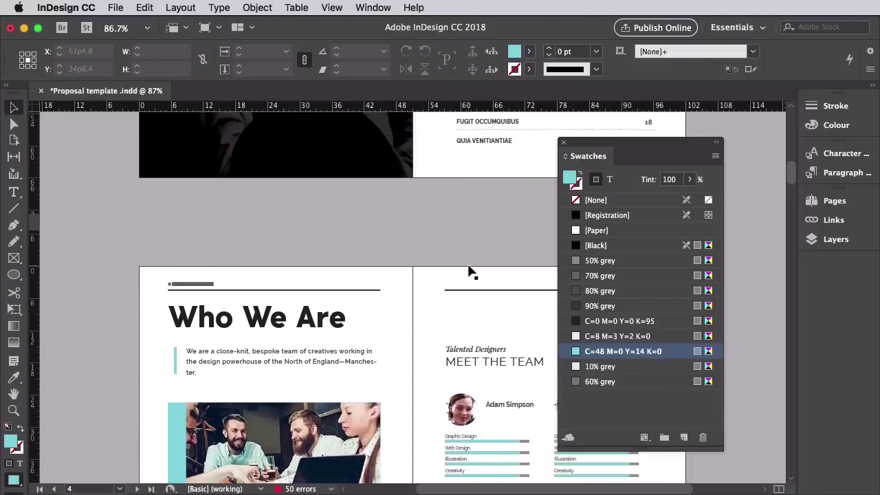
pyautogui.scroll(15, 471, 273)
pyautogui.scroll(-15, 469, 270)
pyautogui.scroll(-10, 469, 271)
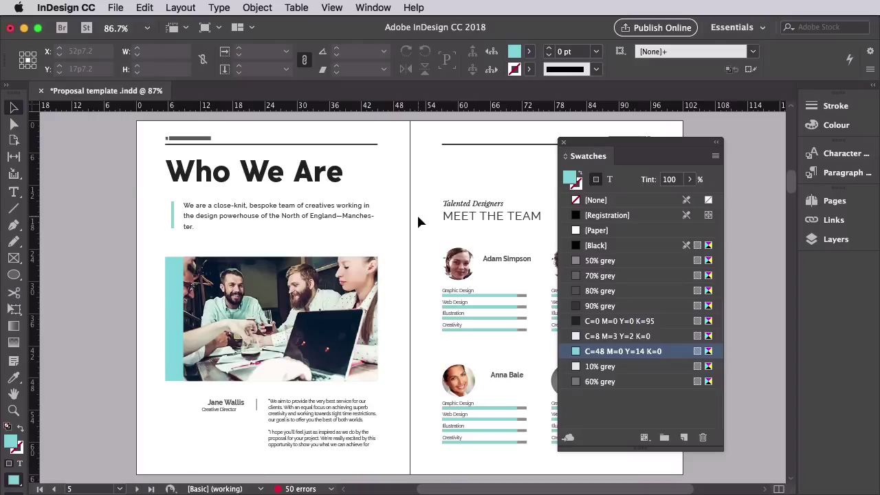
# Open New Colour Swatch and try cyan 43 with added magenta for a purple.
pyautogui.click(716, 156)
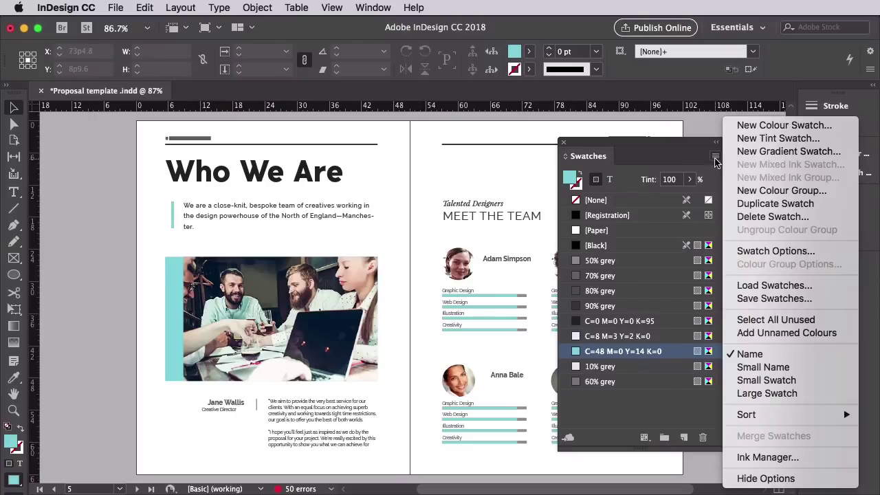
pyautogui.click(772, 129)
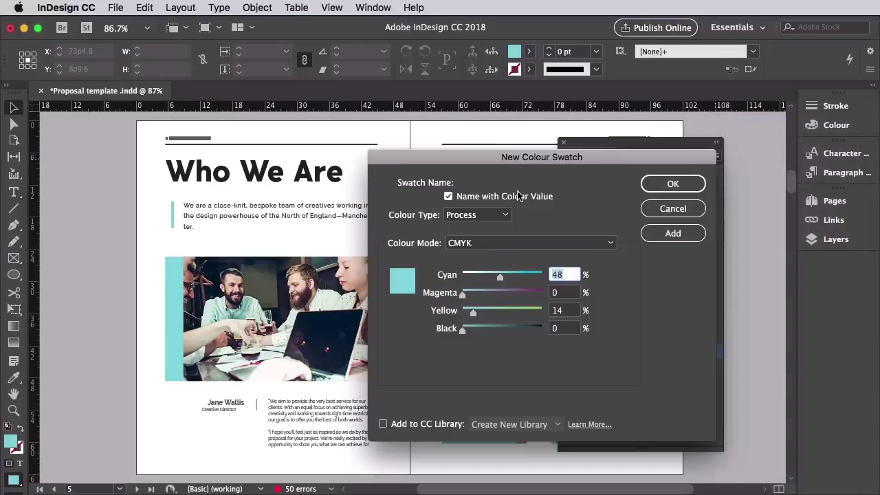
pyautogui.moveTo(549, 156); pyautogui.dragTo(356, 162)
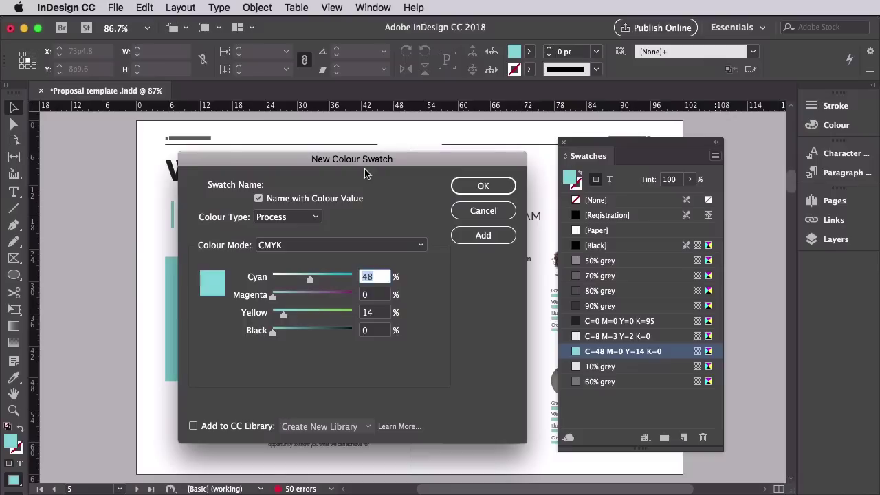
pyautogui.moveTo(311, 280); pyautogui.dragTo(324, 280)
pyautogui.moveTo(272, 297); pyautogui.dragTo(323, 313)
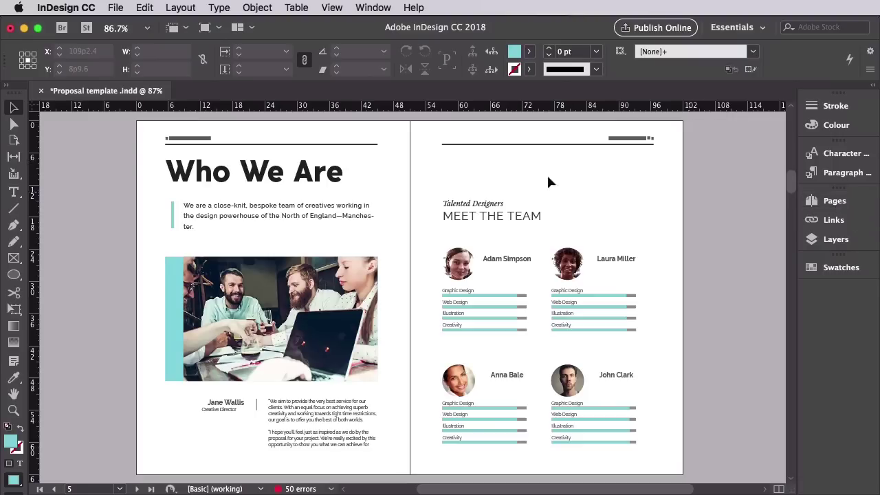
# Show the Pages panel, enter D-Master and zoom in on the Brochure Proposal header frame.
pyautogui.click(374, 8)
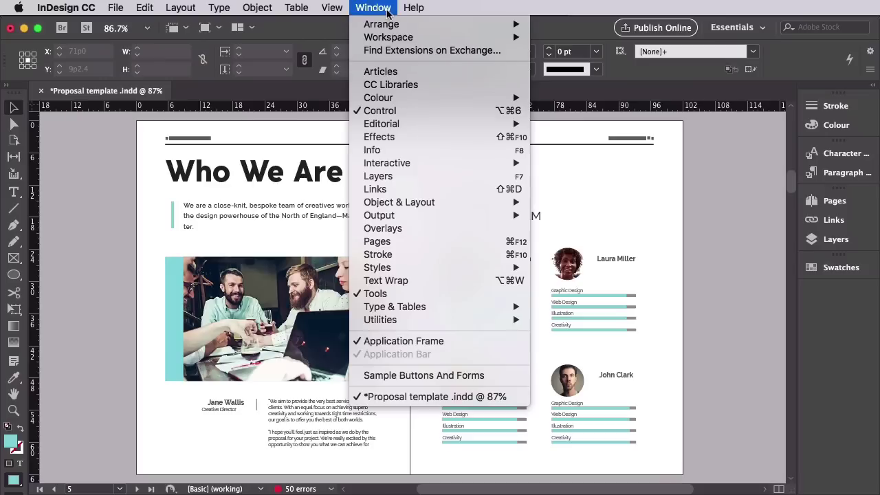
pyautogui.click(401, 242)
pyautogui.moveTo(751, 131); pyautogui.dragTo(718, 97)
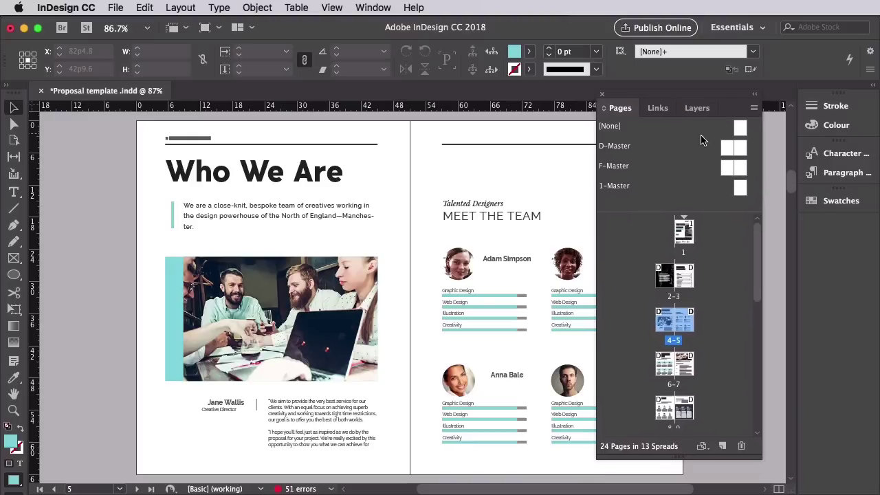
pyautogui.doubleClick(619, 146)
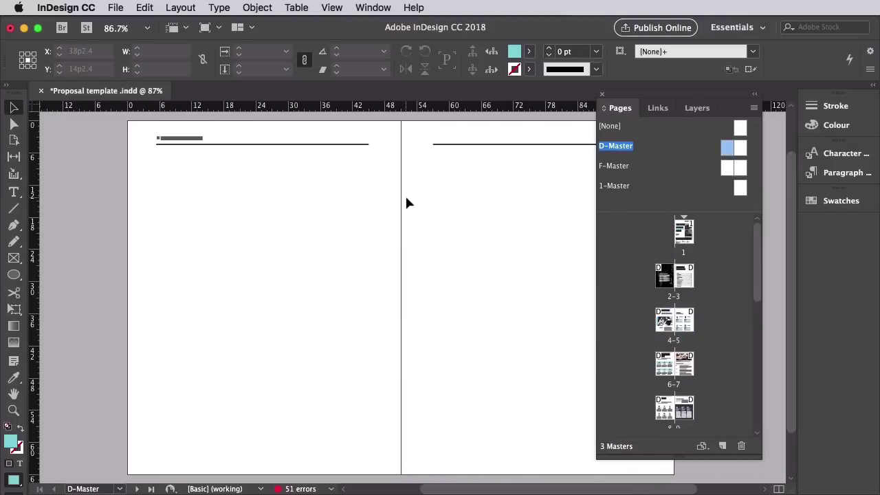
pyautogui.click(163, 141)
pyautogui.press('super+2')
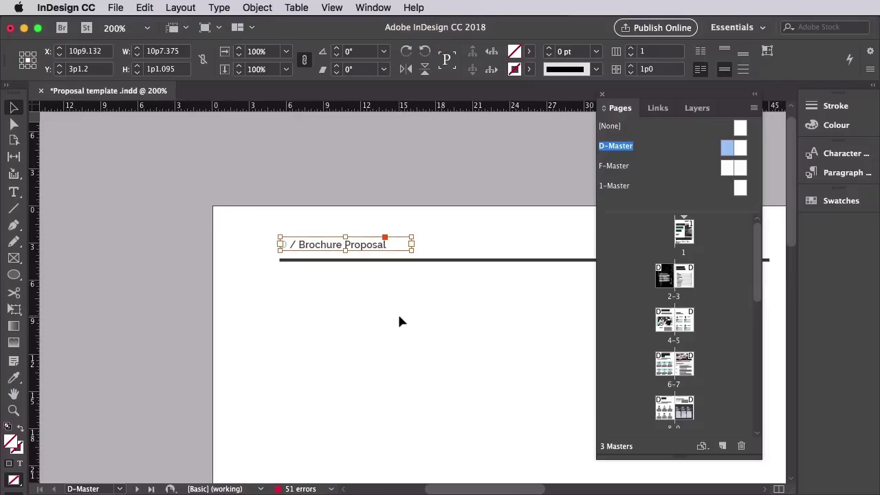
# Float the Paragraph Styles panel and reapply H--3 to the header, clearing overrides.
pyautogui.click(841, 174)
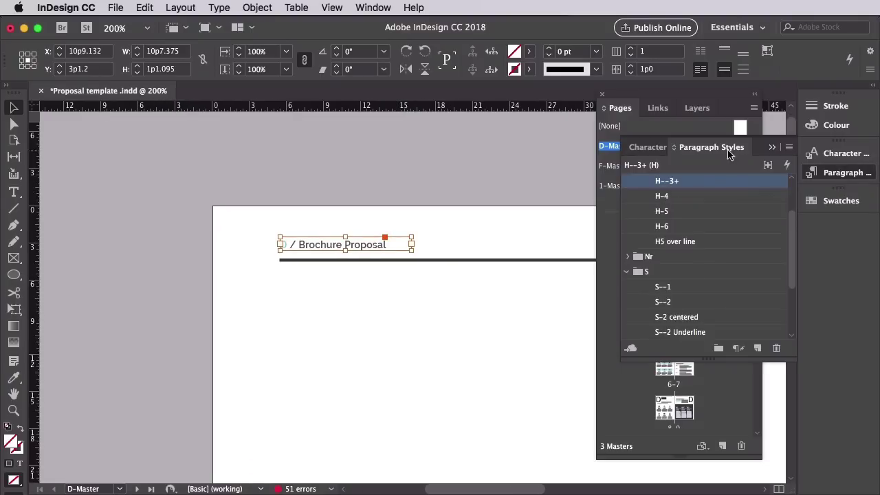
pyautogui.moveTo(757, 147); pyautogui.dragTo(381, 185)
pyautogui.moveTo(227, 183); pyautogui.dragTo(187, 132)
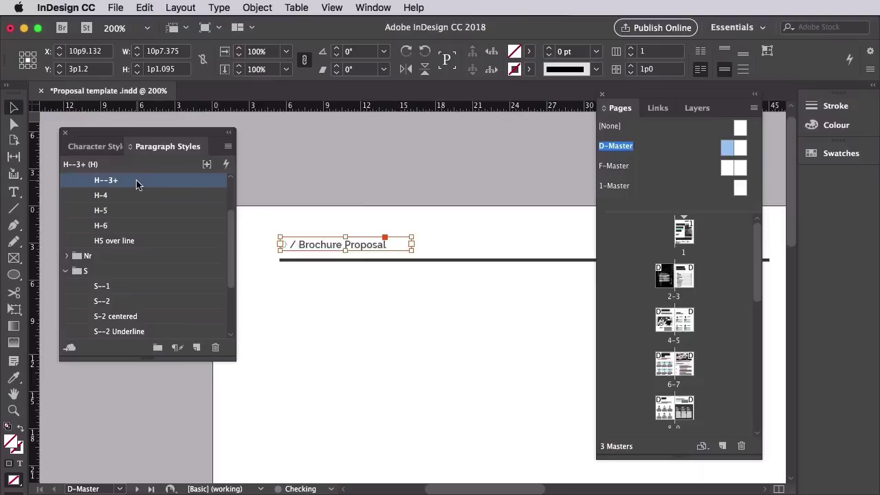
pyautogui.rightClick(168, 187)
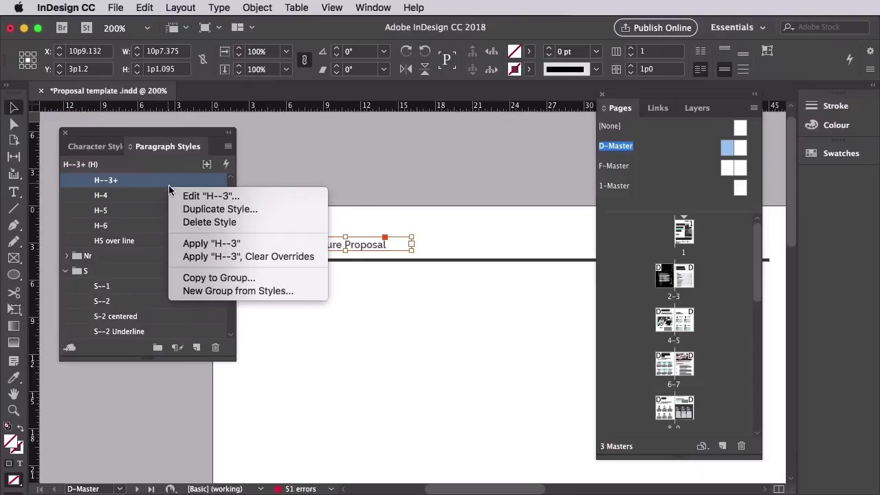
pyautogui.click(218, 257)
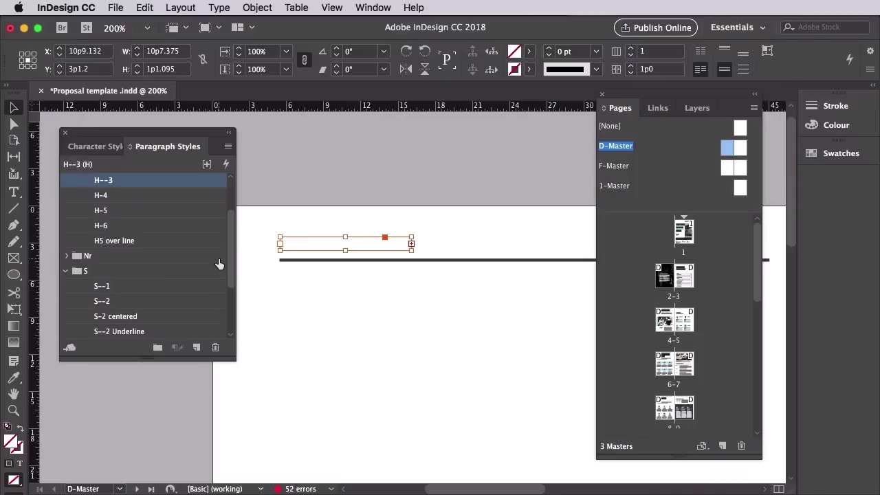
# Set the header text to 9 pt Bergen Text Semi Bold with All Caps off.
pyautogui.click(13, 192)
pyautogui.click(171, 55)
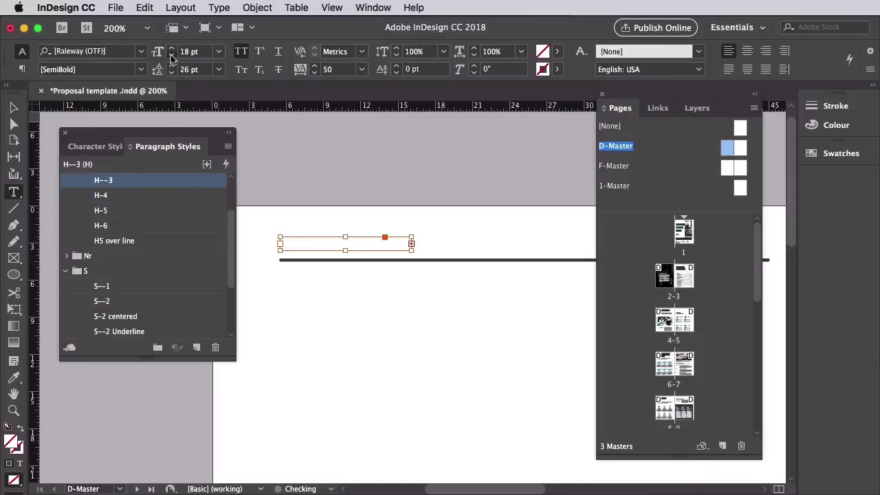
pyautogui.click(171, 56)
pyautogui.click(172, 56)
pyautogui.click(171, 56)
pyautogui.click(171, 56)
pyautogui.click(140, 51)
pyautogui.write('berge')
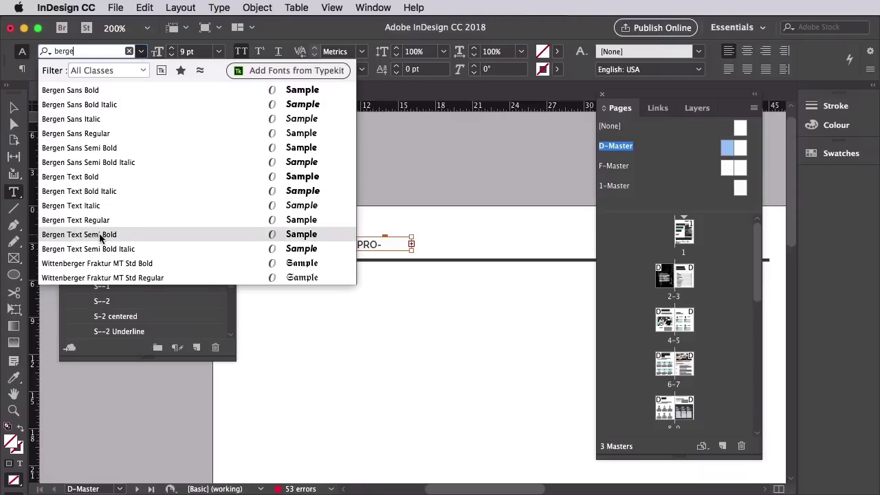
pyautogui.click(102, 234)
pyautogui.click(241, 51)
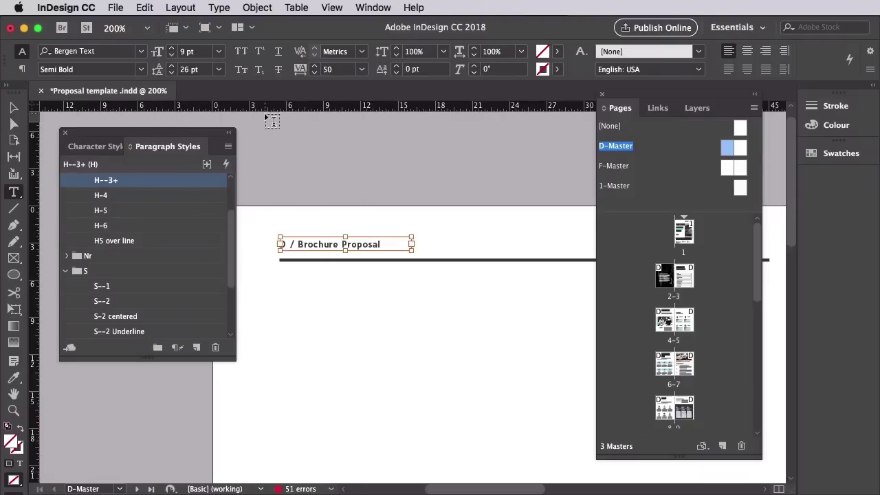
pyautogui.rightClick(185, 184)
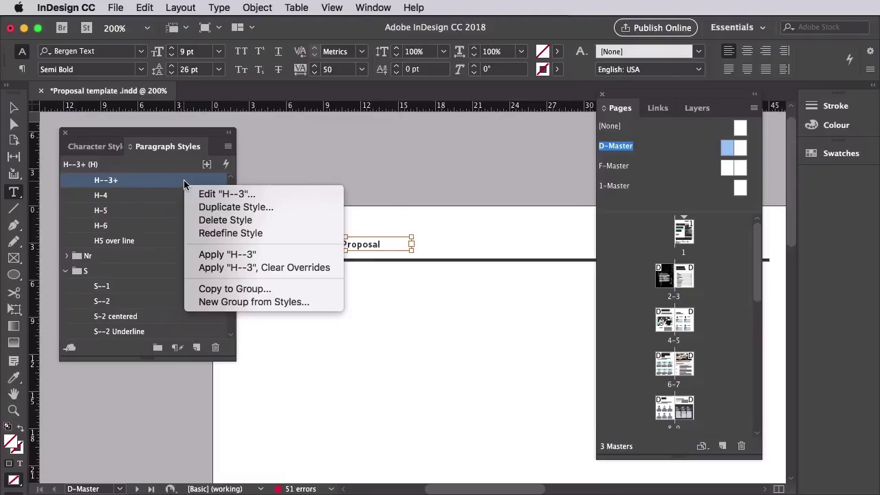
# Redefine H--3 from the header and colour the D with swatch C=48 M=0 Y=14 K=0.
pyautogui.click(220, 233)
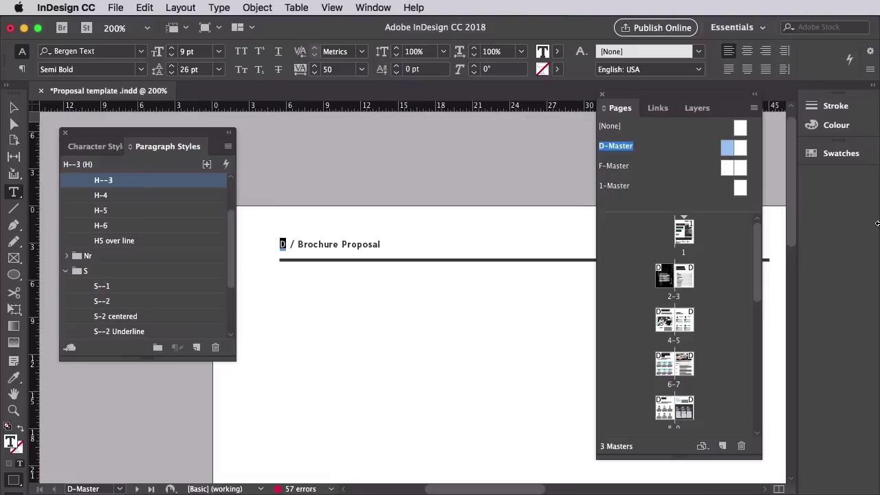
pyautogui.click(842, 154)
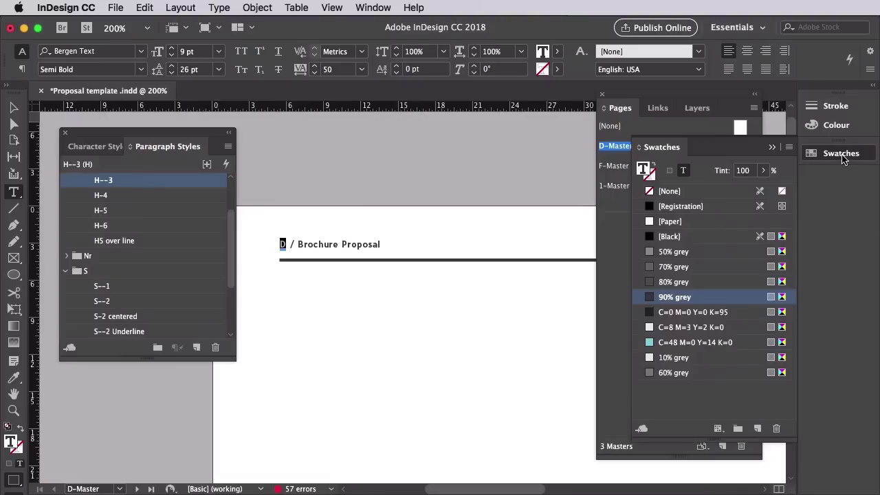
pyautogui.click(674, 348)
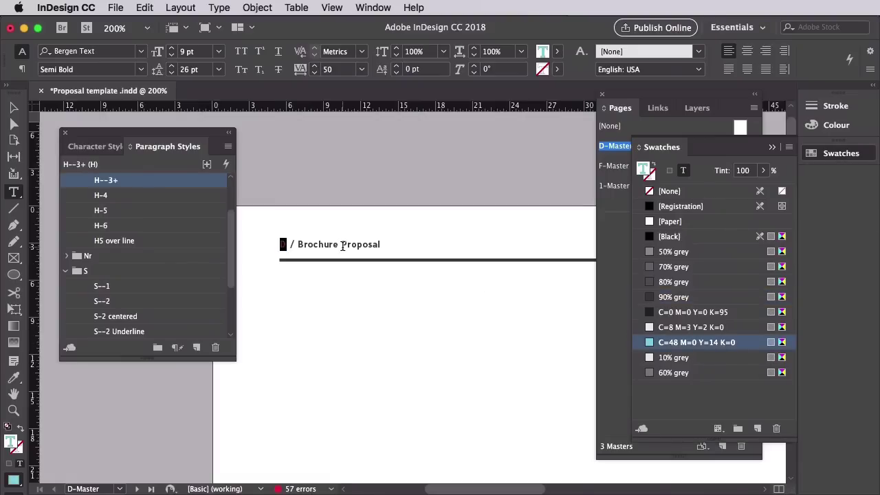
pyautogui.press('Escape')
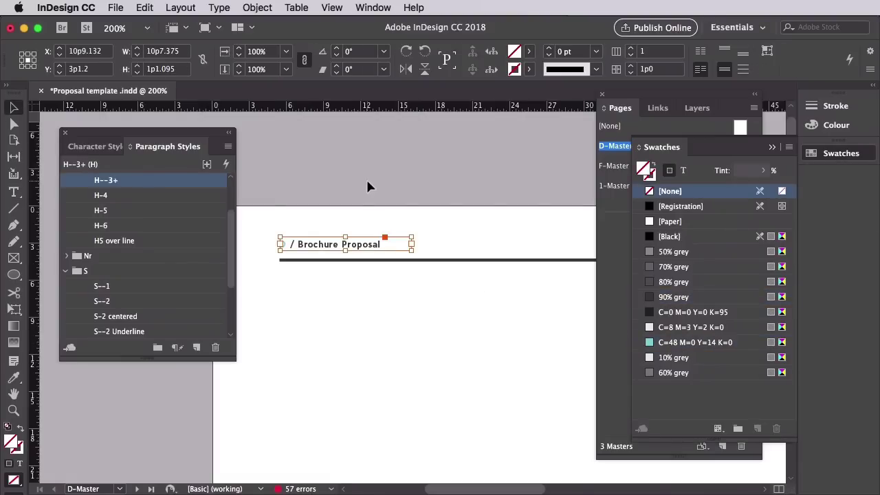
pyautogui.click(367, 186)
# Apply H--3 to the right-page header and right-align it.
pyautogui.hscroll(10, 375, 189)
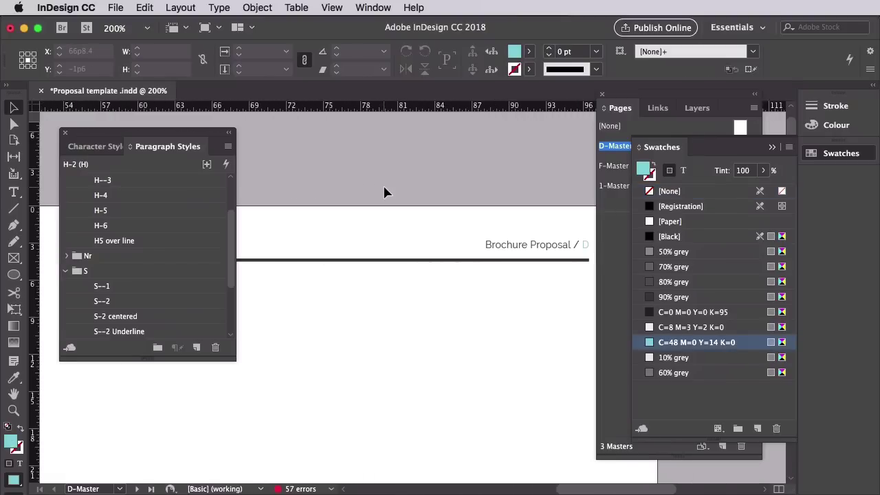
pyautogui.click(427, 245)
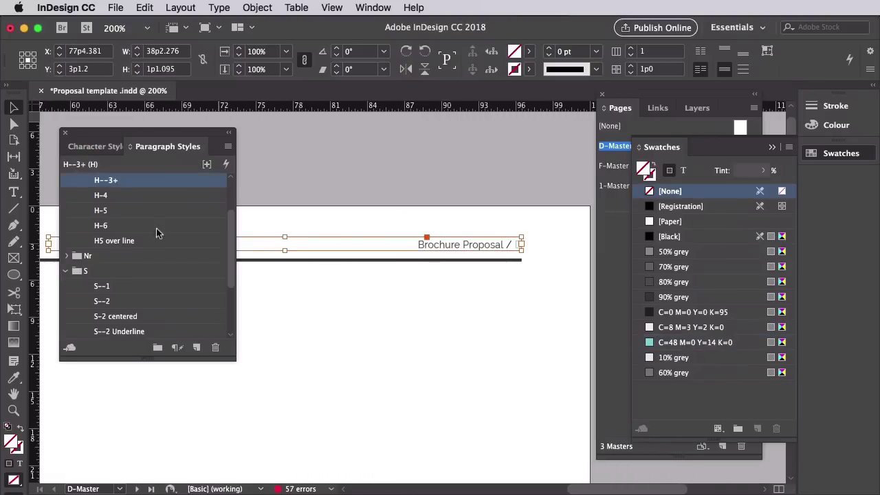
pyautogui.click(110, 181)
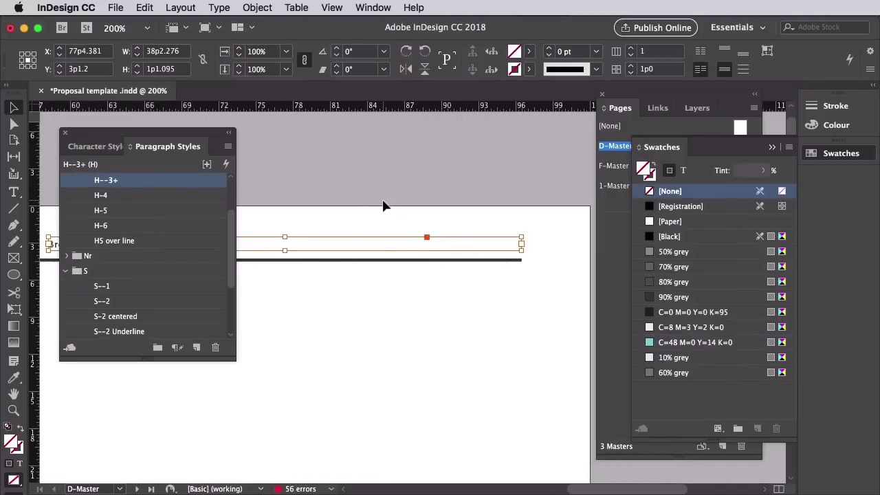
pyautogui.hscroll(-10, 383, 205)
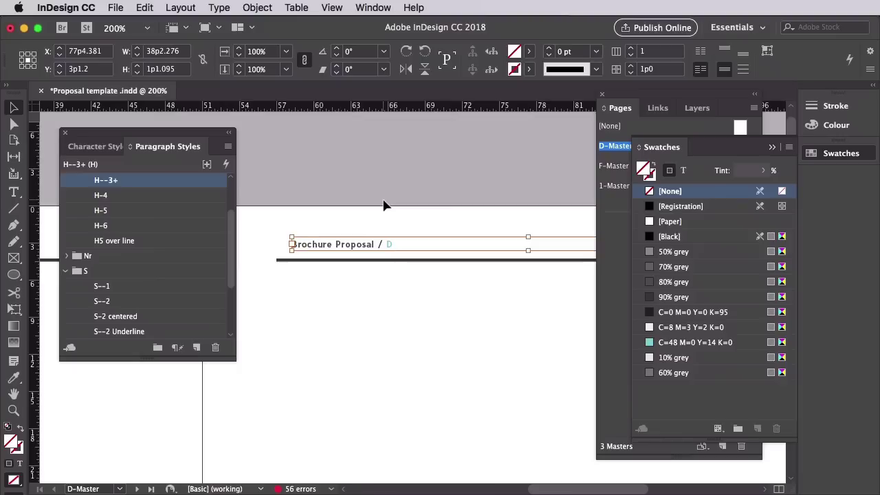
pyautogui.click(14, 192)
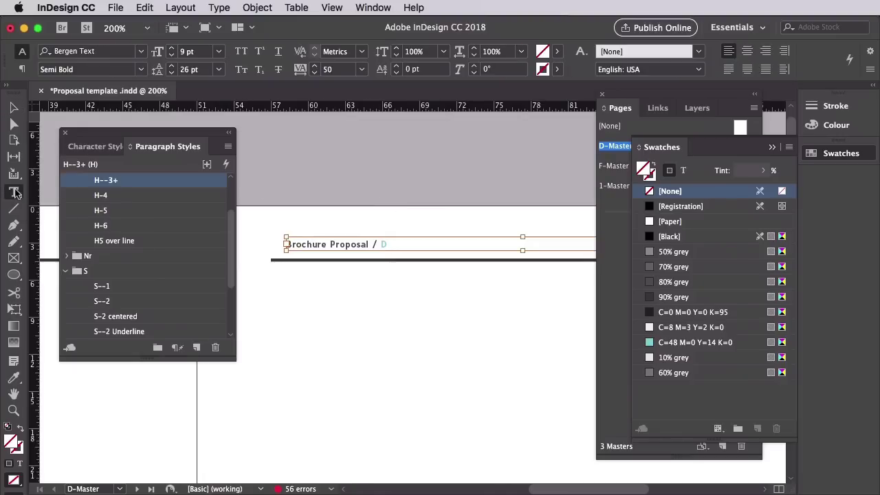
pyautogui.click(765, 53)
pyautogui.hscroll(12, 540, 157)
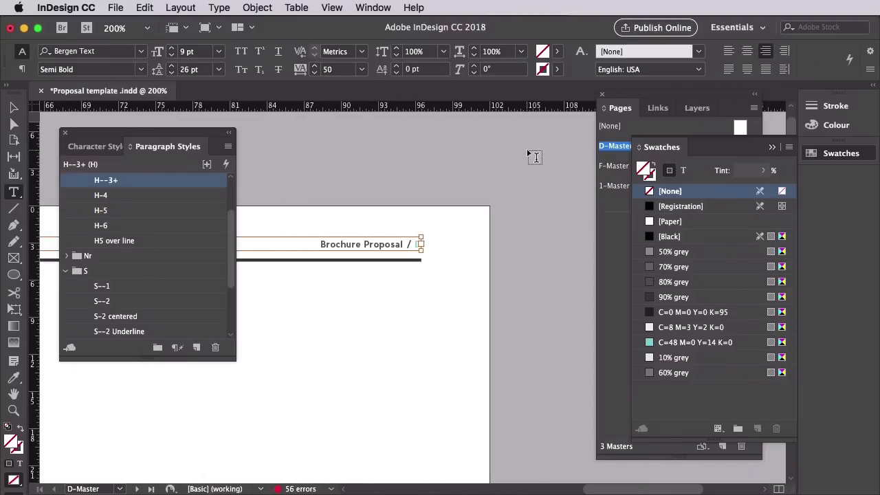
pyautogui.click(14, 108)
pyautogui.click(398, 176)
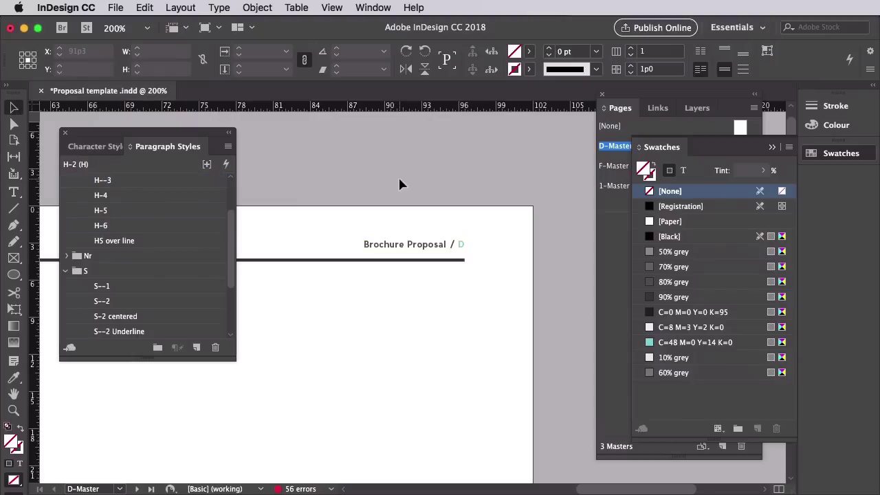
pyautogui.moveTo(152, 150); pyautogui.dragTo(836, 177)
pyautogui.click(771, 147)
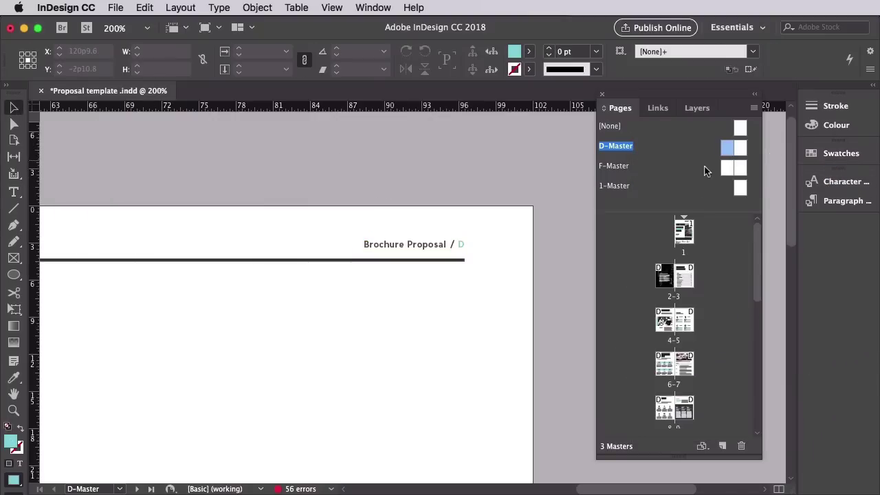
pyautogui.click(464, 261)
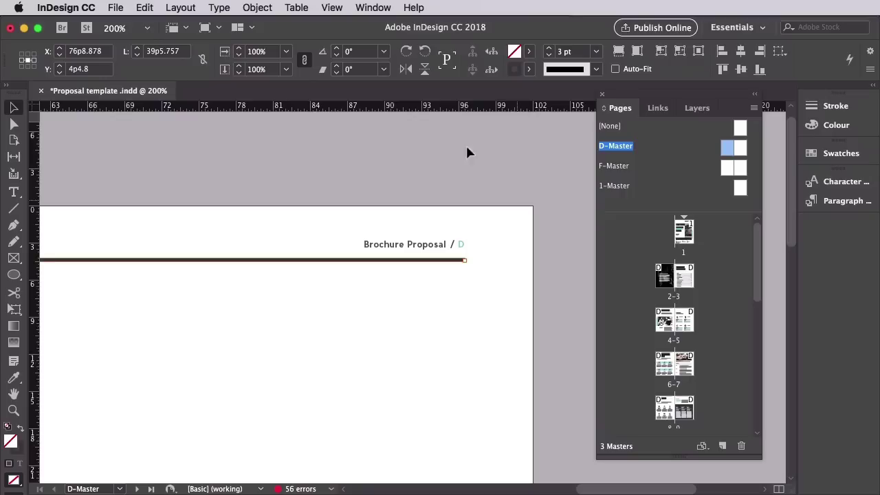
# Open the Stroke panel and select the header rule spanning both D-Master pages.
pyautogui.click(374, 7)
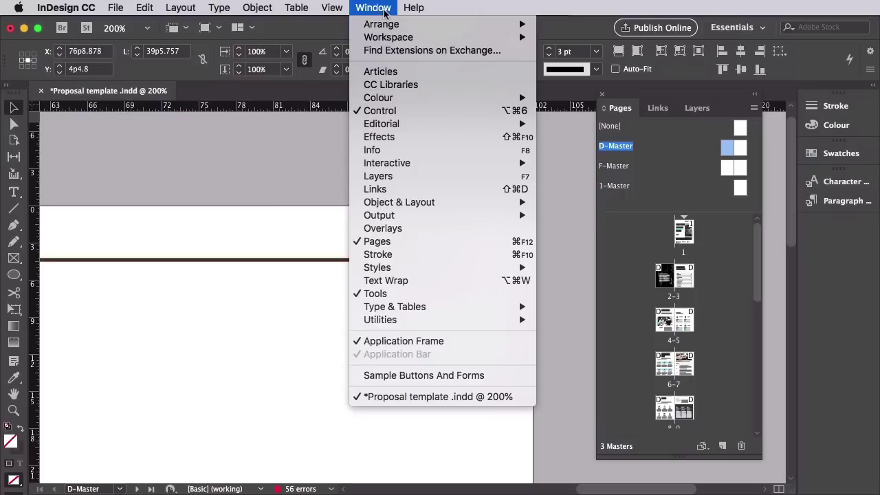
pyautogui.click(378, 255)
pyautogui.moveTo(746, 97)
pyautogui.mouseDown()
pyautogui.moveTo(608, 157)
pyautogui.moveTo(200, 173)
pyautogui.mouseUp()
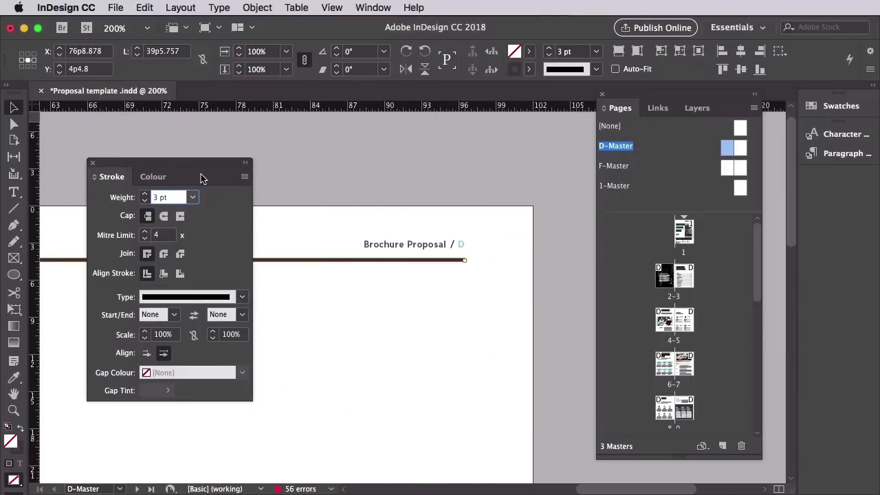
pyautogui.press('super+minus')
pyautogui.press('super+minus')
pyautogui.hscroll(-5, 359, 192)
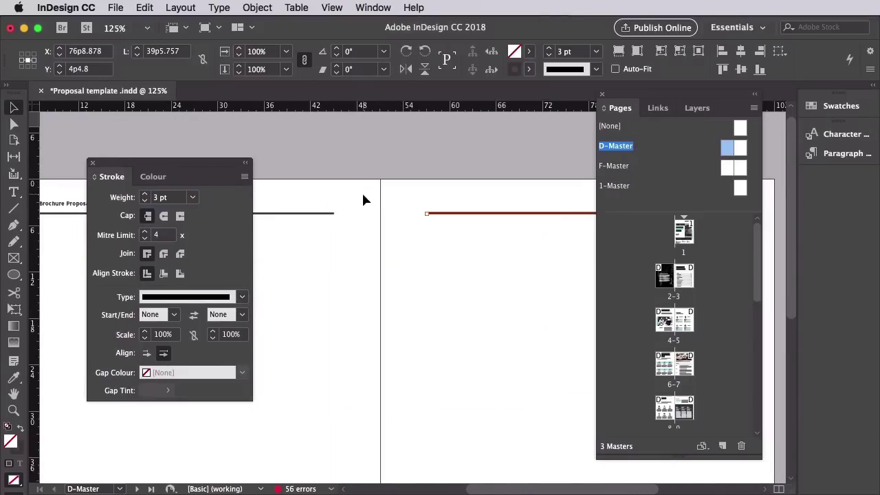
pyautogui.press('super+minus')
pyautogui.hscroll(-4, 364, 200)
pyautogui.scroll(-1, 364, 200)
pyautogui.moveTo(222, 161); pyautogui.dragTo(364, 196)
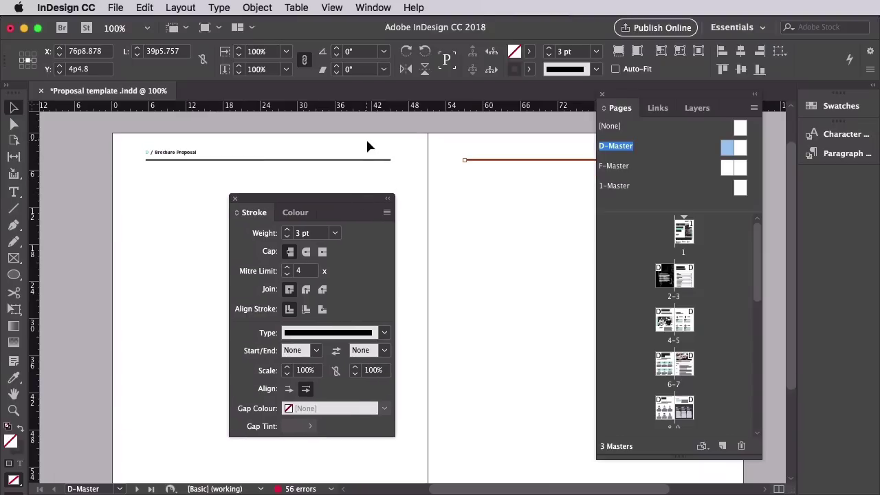
pyautogui.click(402, 141)
pyautogui.moveTo(402, 141)
pyautogui.mouseDown()
pyautogui.moveTo(480, 165)
pyautogui.moveTo(482, 194)
pyautogui.mouseUp()
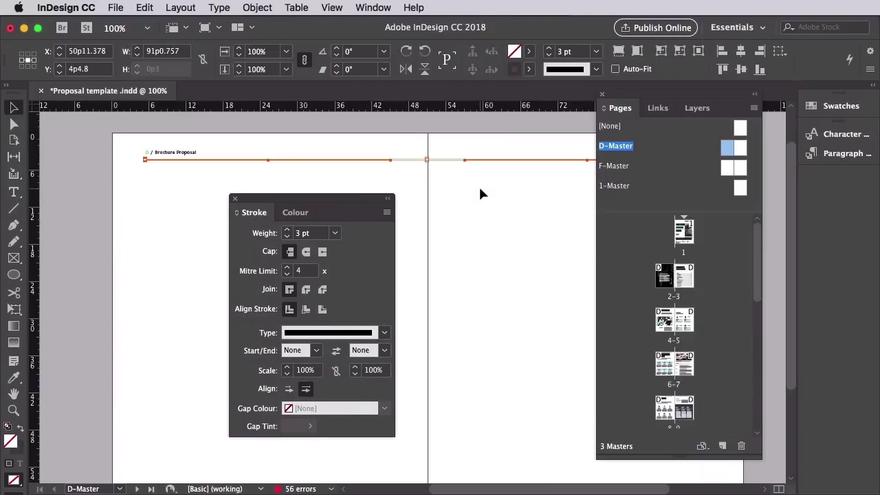
# Change the header rule's stroke type to Straight Hash.
pyautogui.click(384, 332)
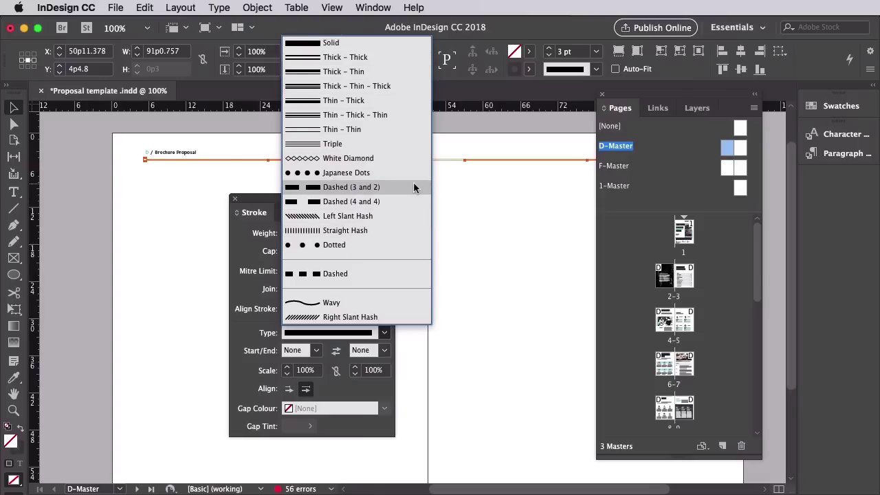
pyautogui.click(377, 234)
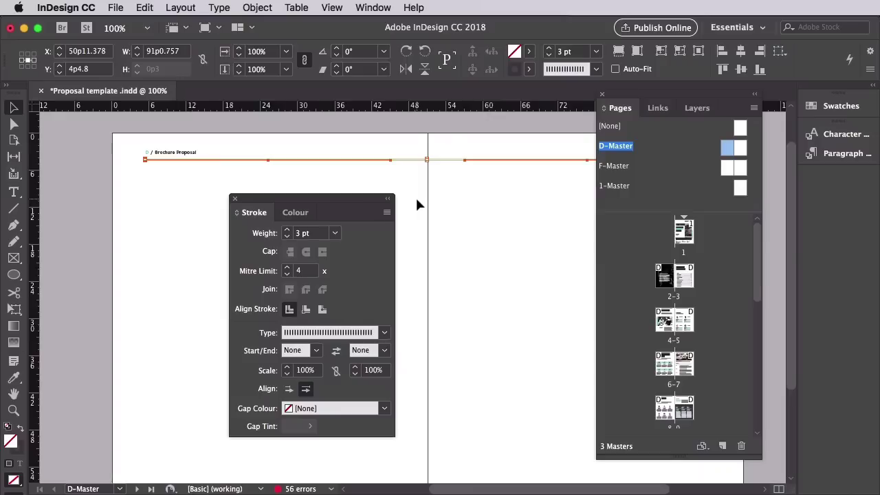
pyautogui.press('super+equal')
pyautogui.press('super+equal')
pyautogui.press('super+equal')
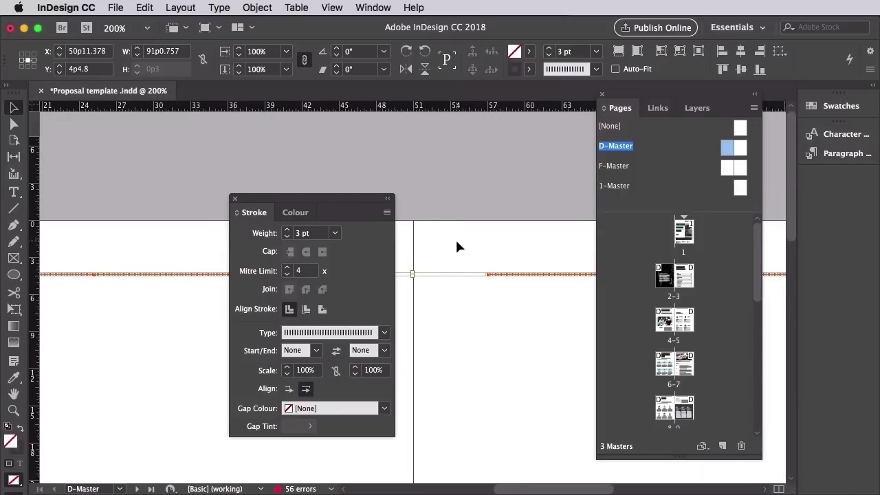
pyautogui.click(457, 246)
pyautogui.press('super+minus')
pyautogui.press('super+minus')
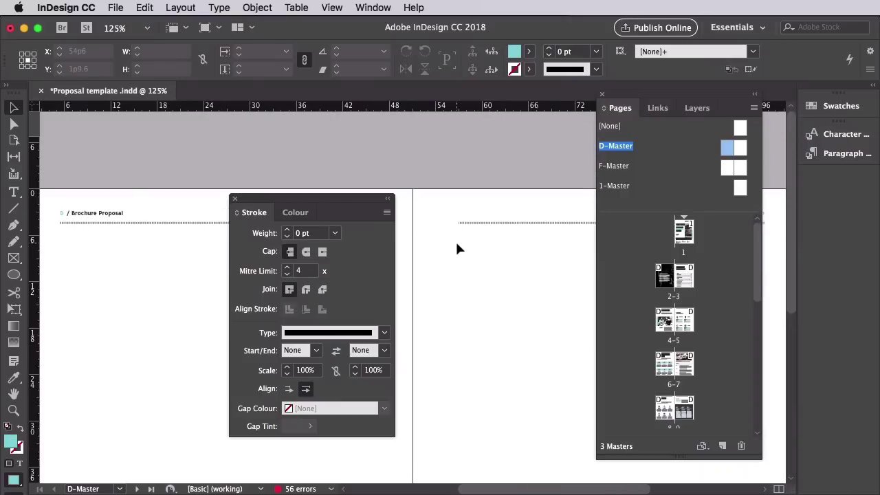
# Copy both Brochure Proposal header objects from the D-Master spread.
pyautogui.press('super+minus')
pyautogui.click(234, 198)
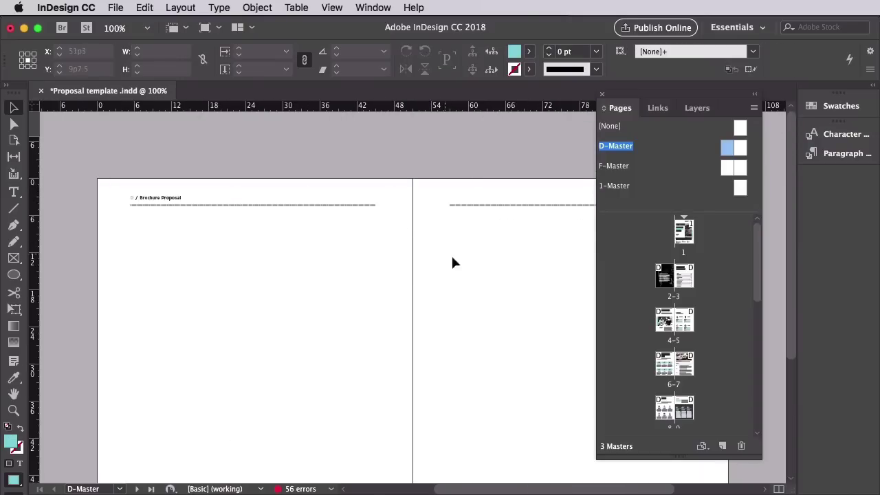
pyautogui.click(755, 95)
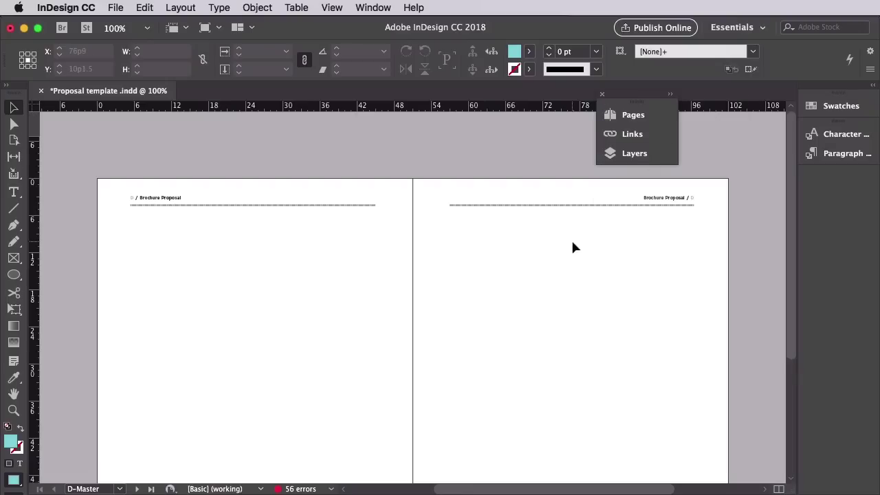
pyautogui.press('super+minus')
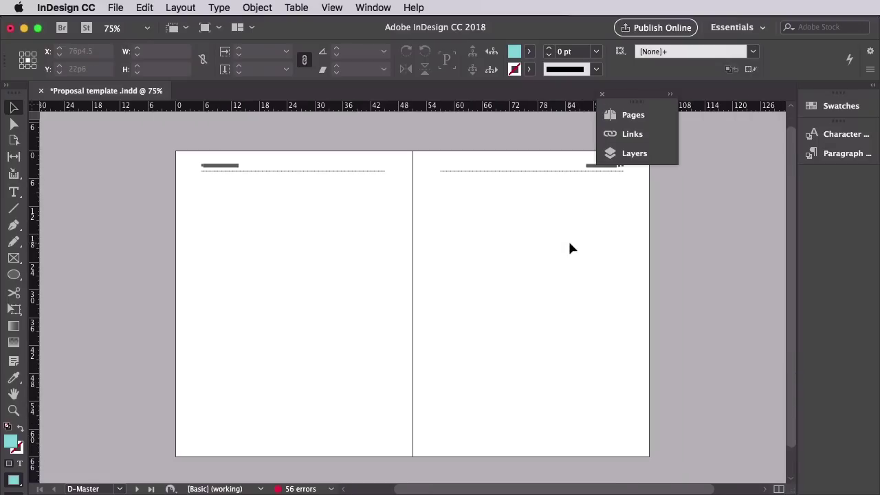
pyautogui.moveTo(202, 136); pyautogui.dragTo(630, 193)
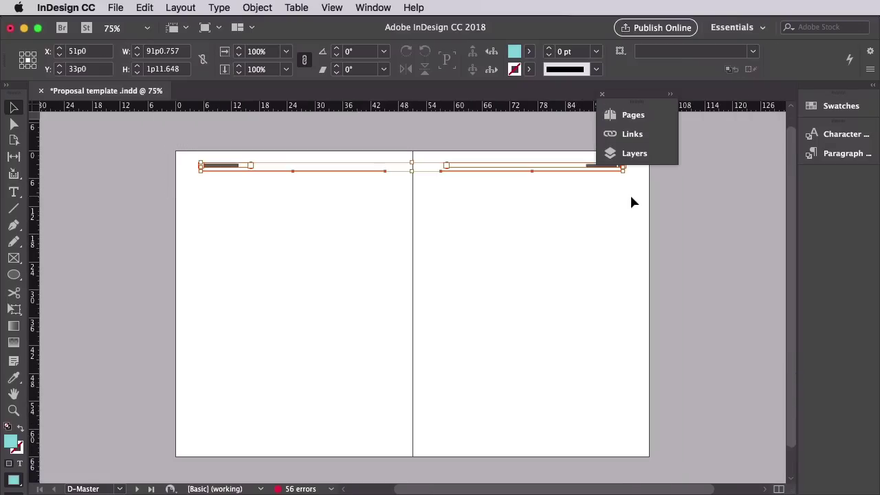
pyautogui.click(144, 7)
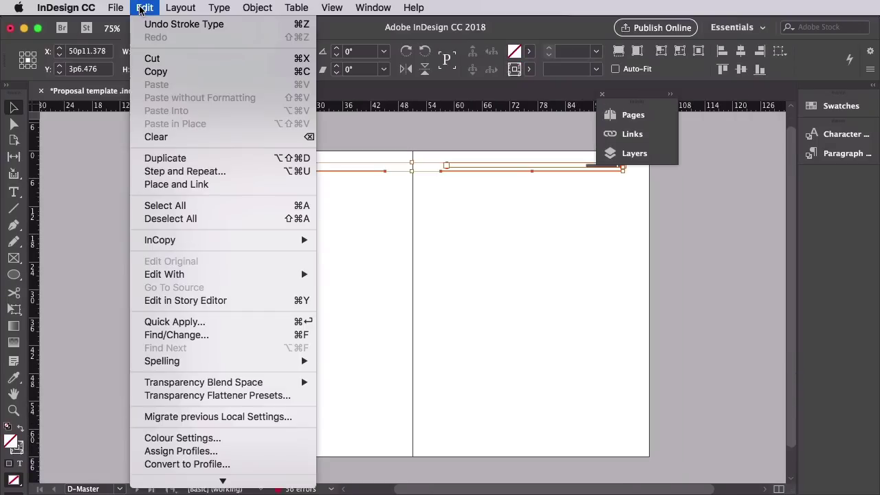
pyautogui.click(158, 72)
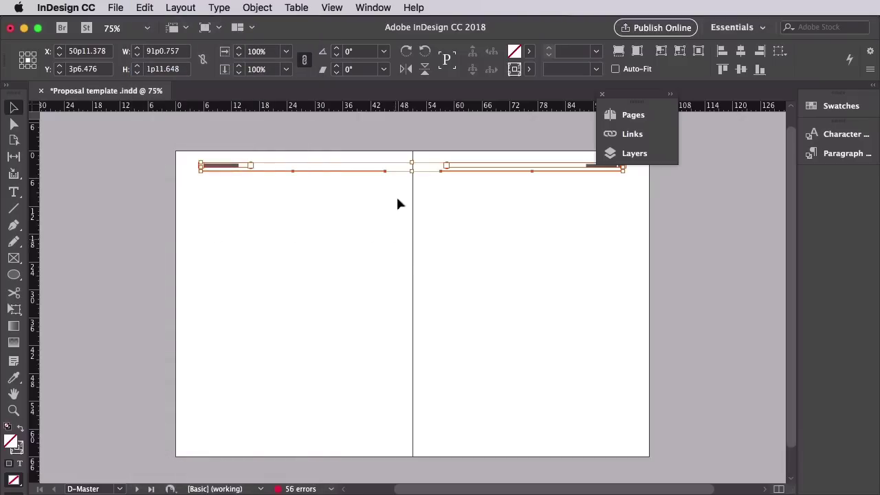
# Switch to F-Master and delete its existing header on both pages.
pyautogui.click(642, 118)
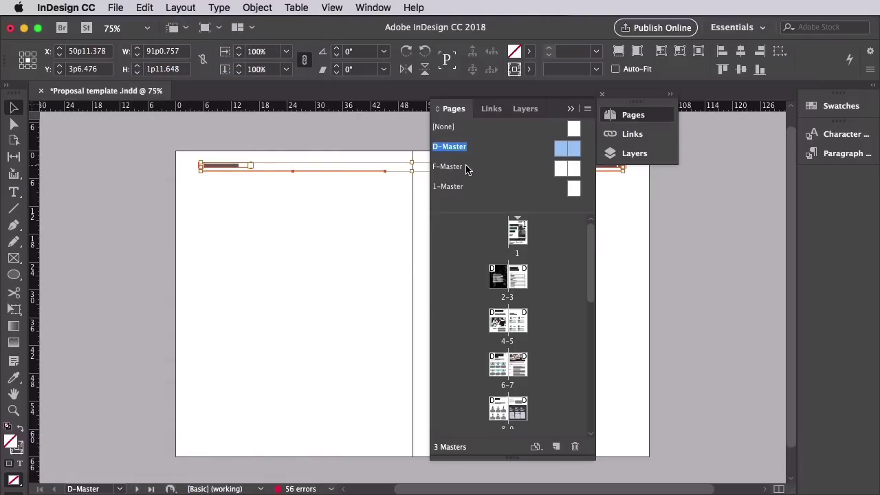
pyautogui.doubleClick(559, 169)
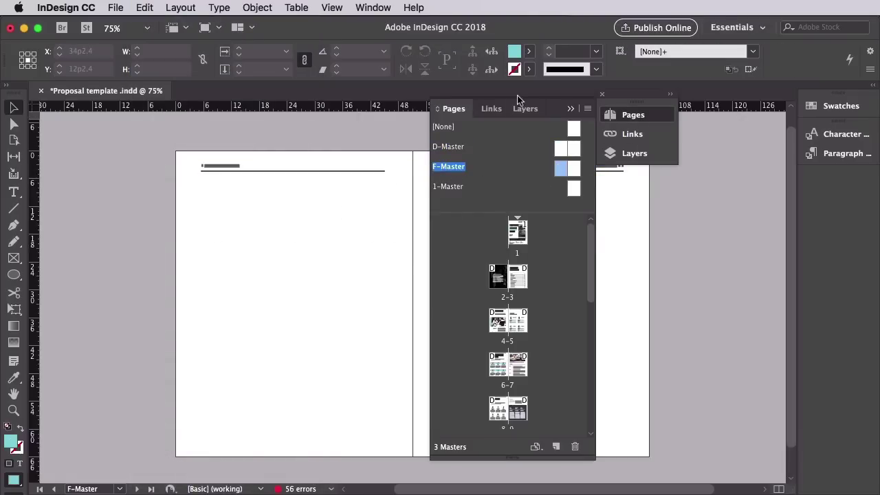
pyautogui.click(570, 108)
pyautogui.moveTo(515, 193); pyautogui.dragTo(173, 158)
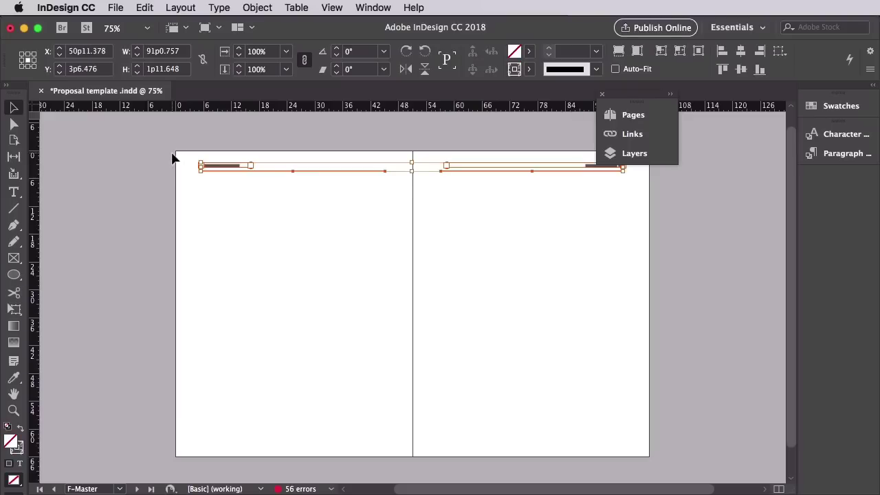
pyautogui.press('Delete')
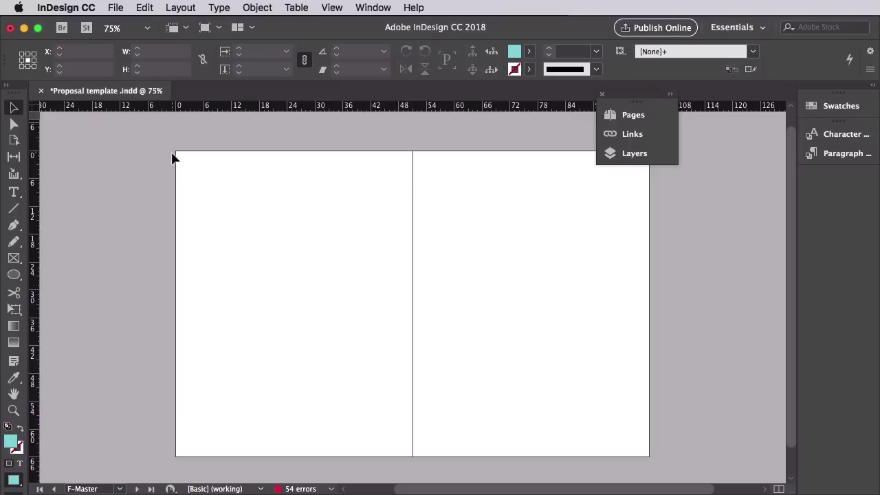
# Paste the D-Master header in place on F-Master.
pyautogui.click(140, 7)
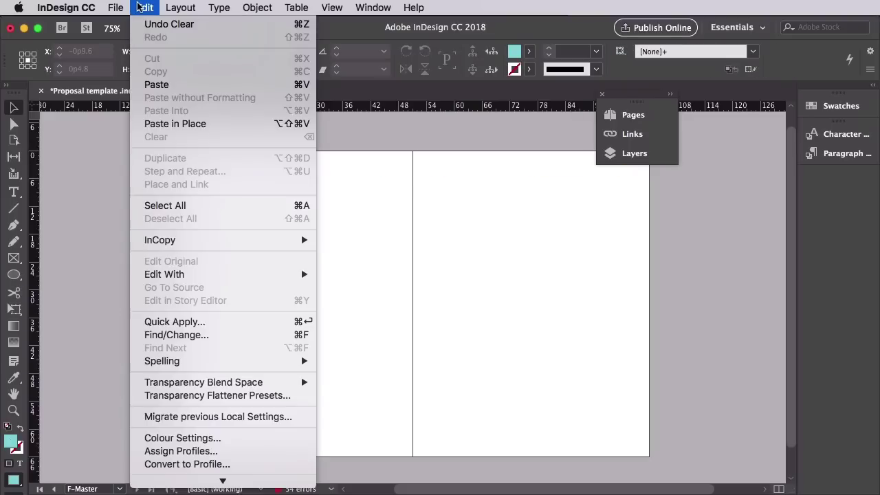
pyautogui.click(167, 126)
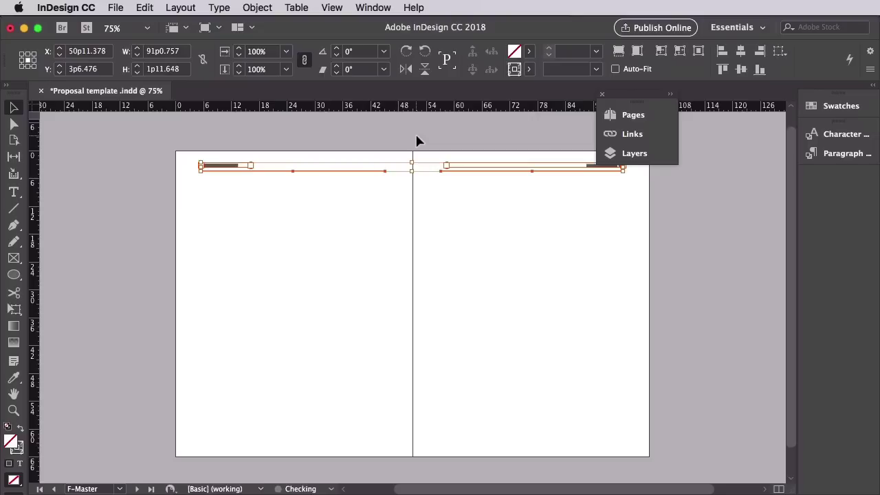
pyautogui.click(416, 136)
pyautogui.press('super+equal')
pyautogui.scroll(3, 416, 141)
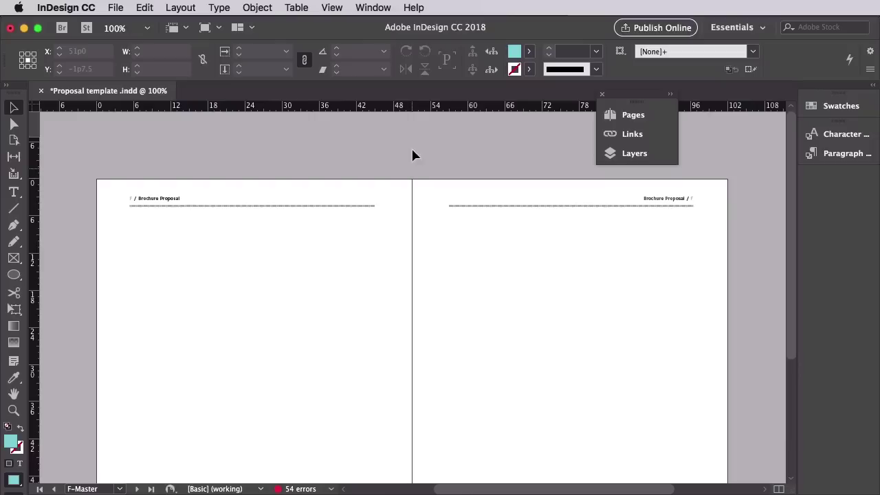
# Jump through spread 2-3 to spread 4-5 with Meet the Team.
pyautogui.click(647, 114)
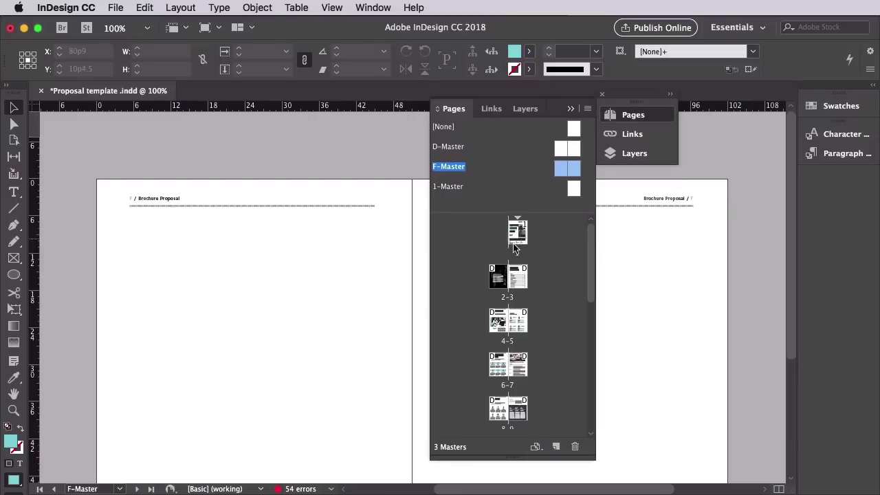
pyautogui.doubleClick(517, 277)
pyautogui.hscroll(3, 409, 247)
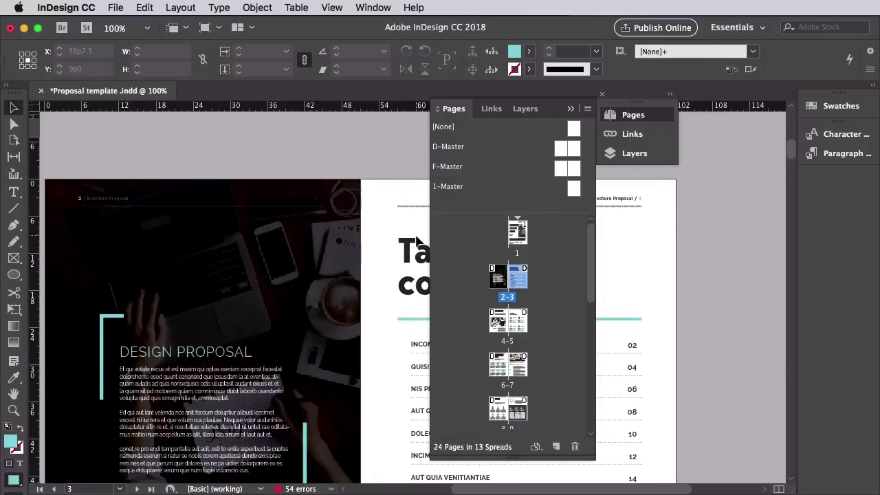
pyautogui.hscroll(3, 417, 241)
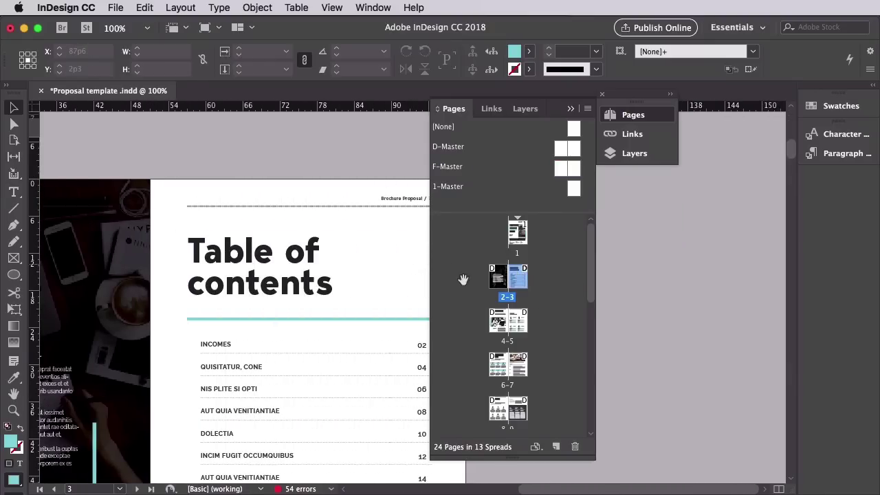
pyautogui.doubleClick(507, 320)
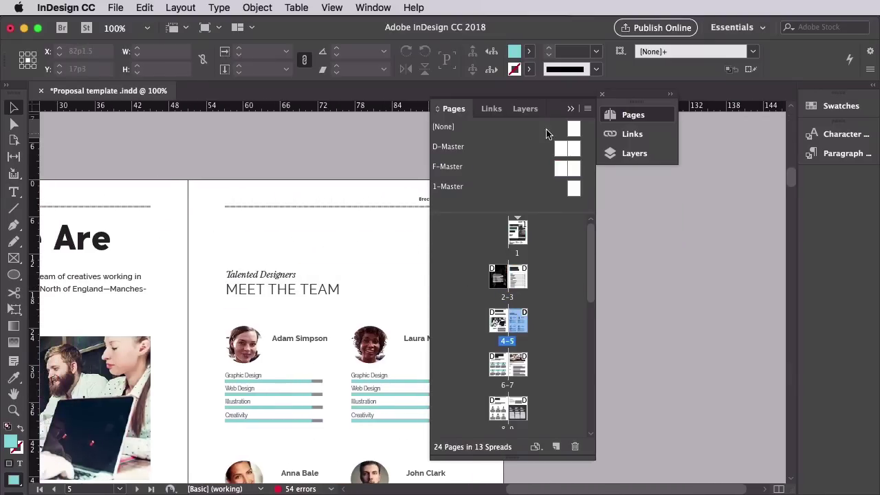
pyautogui.click(571, 108)
# Dock the Pages, Links and Layers panels on the right and view the spread at 100%.
pyautogui.moveTo(632, 101); pyautogui.dragTo(821, 177)
pyautogui.hscroll(-3, 547, 243)
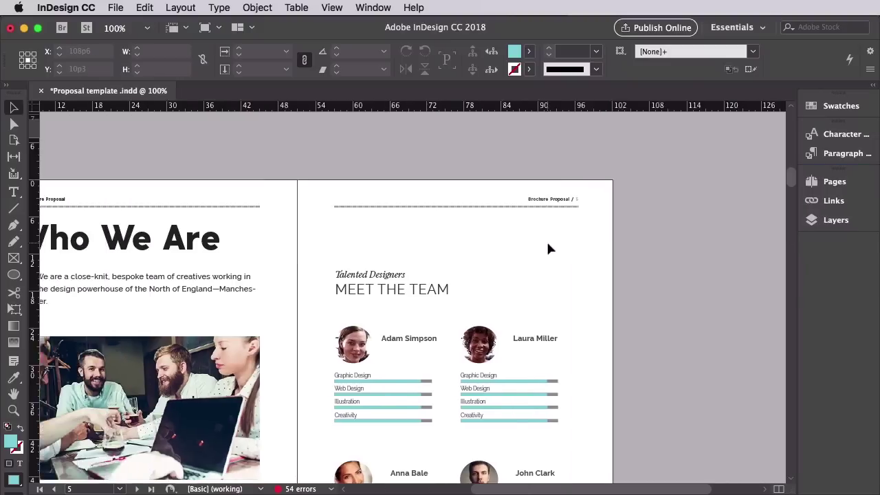
pyautogui.press('super+minus')
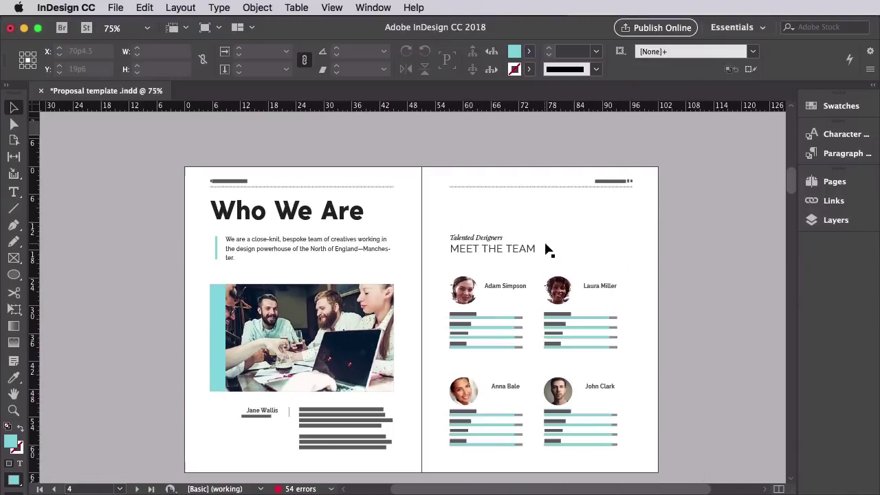
pyautogui.scroll(-2, 548, 249)
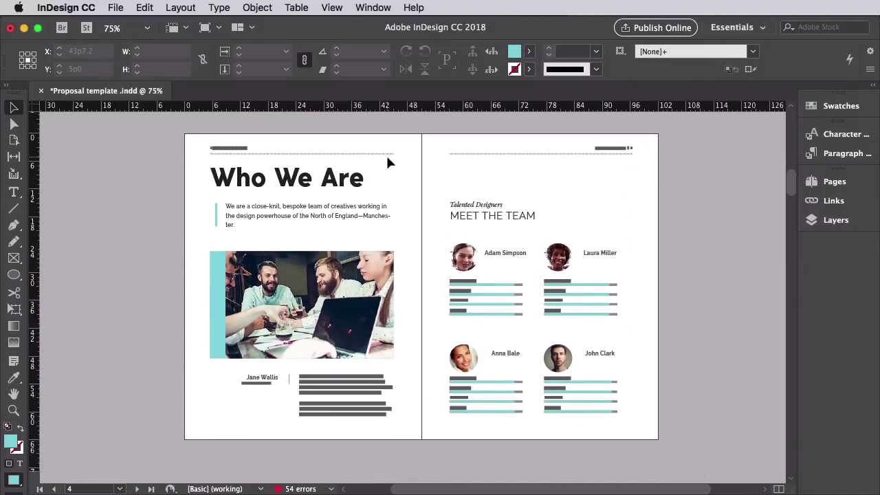
pyautogui.press('super+equal')
pyautogui.scroll(4, 387, 163)
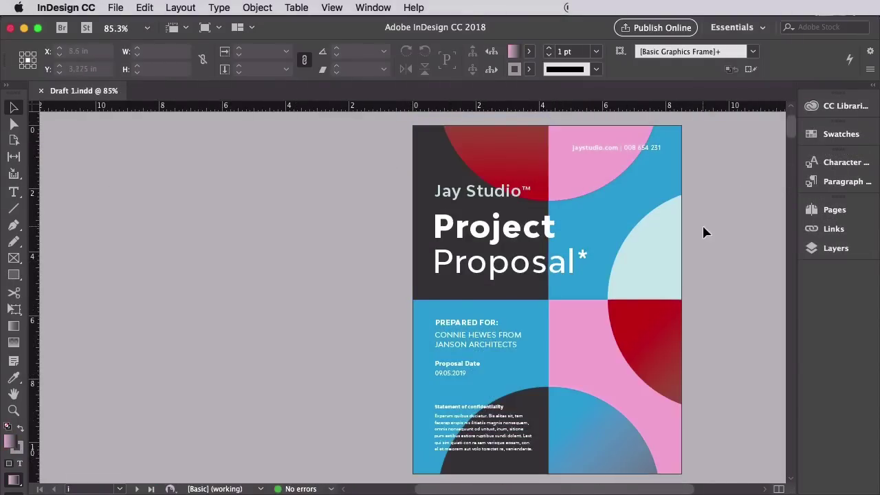
# Check the Text, Shapes, Photos and Background layers, then inspect the Project Proposal title text.
pyautogui.click(847, 249)
pyautogui.click(773, 141)
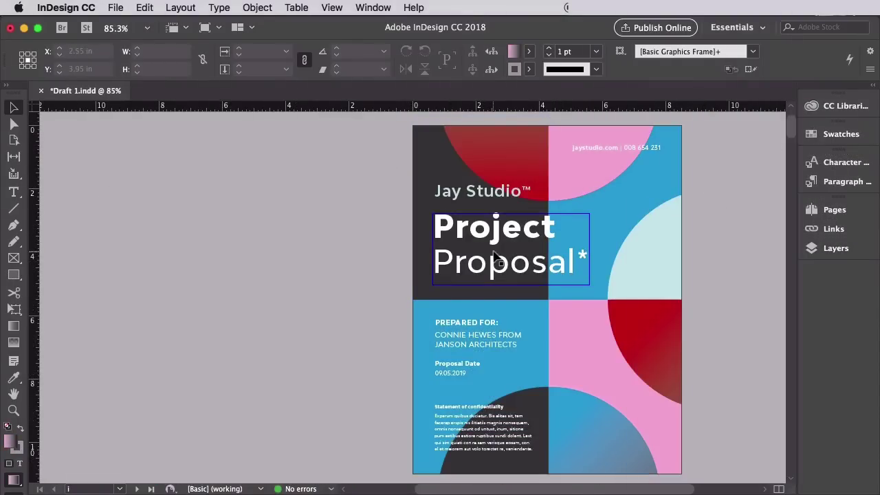
pyautogui.click(580, 257)
pyautogui.doubleClick(579, 258)
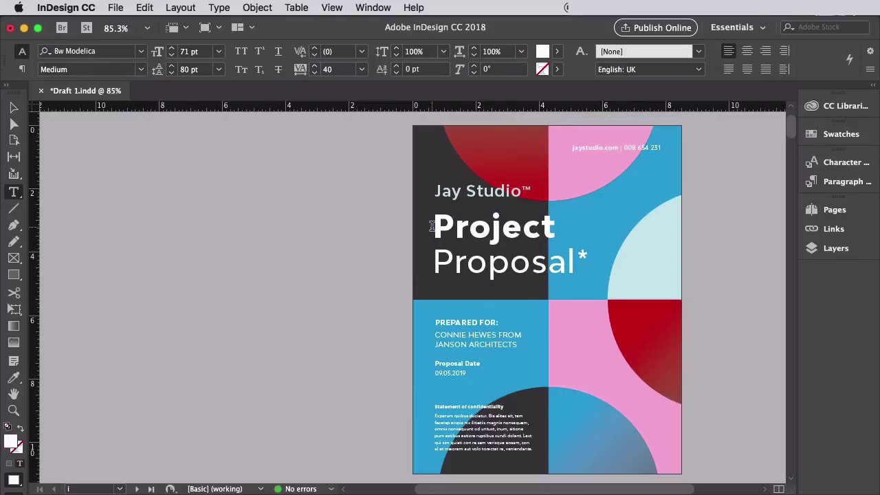
pyautogui.press('super+a')
pyautogui.click(21, 112)
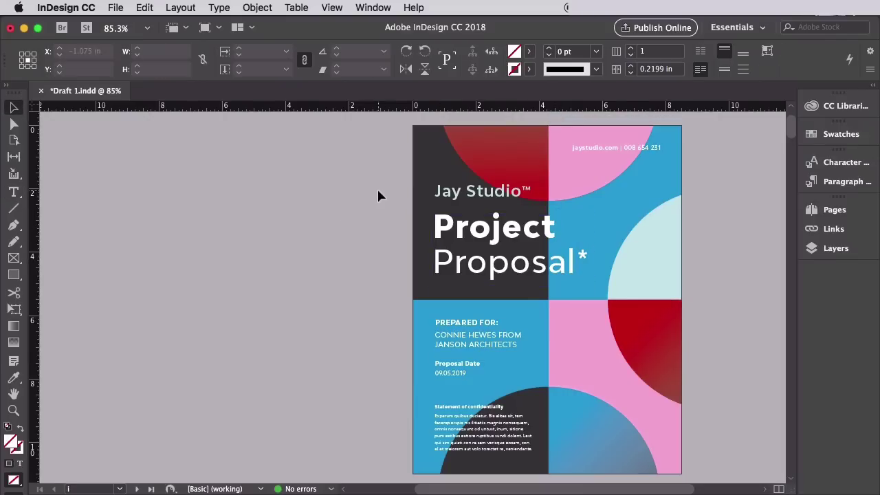
pyautogui.click(376, 180)
# Scroll past the contents, About us and 'We pride ourselves' quote pages to Meet the team.
pyautogui.scroll(-10, 377, 174)
pyautogui.scroll(-3, 340, 216)
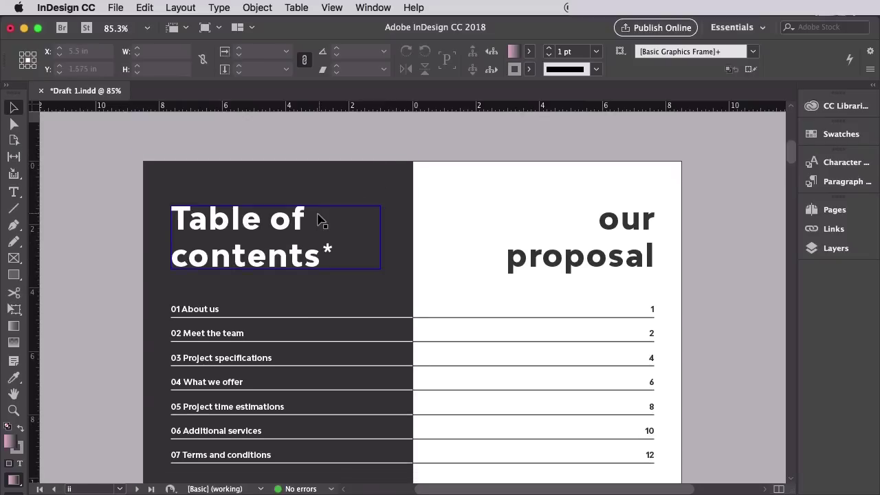
pyautogui.scroll(-10, 681, 234)
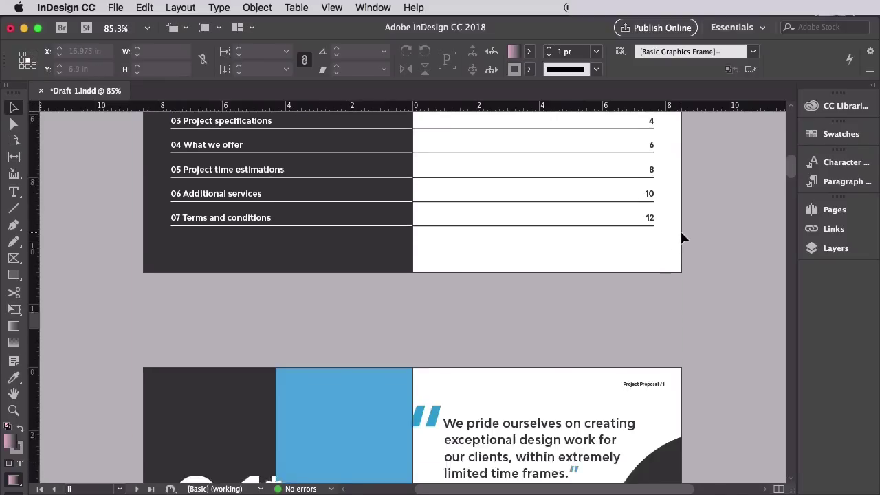
pyautogui.scroll(-1, 683, 237)
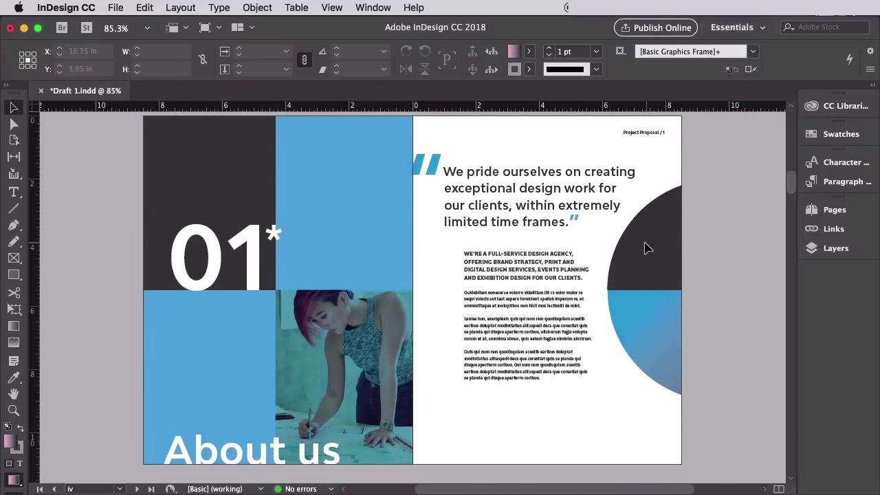
pyautogui.click(605, 208)
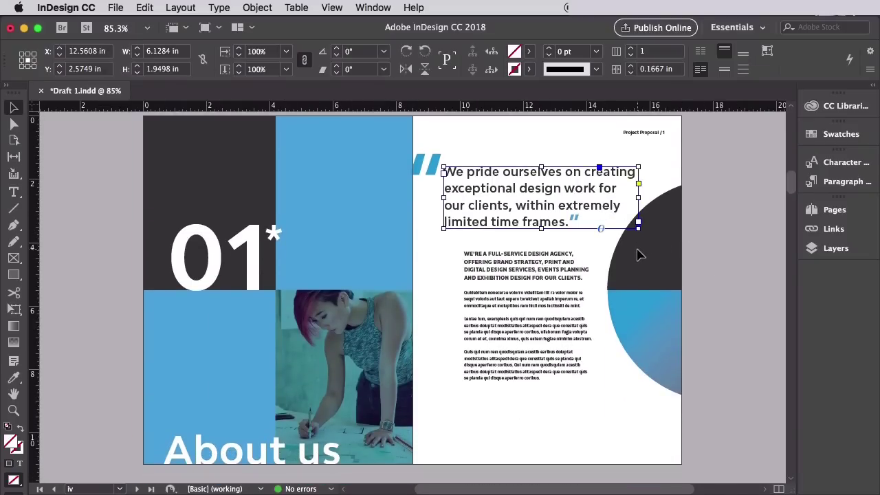
pyautogui.scroll(-10, 639, 251)
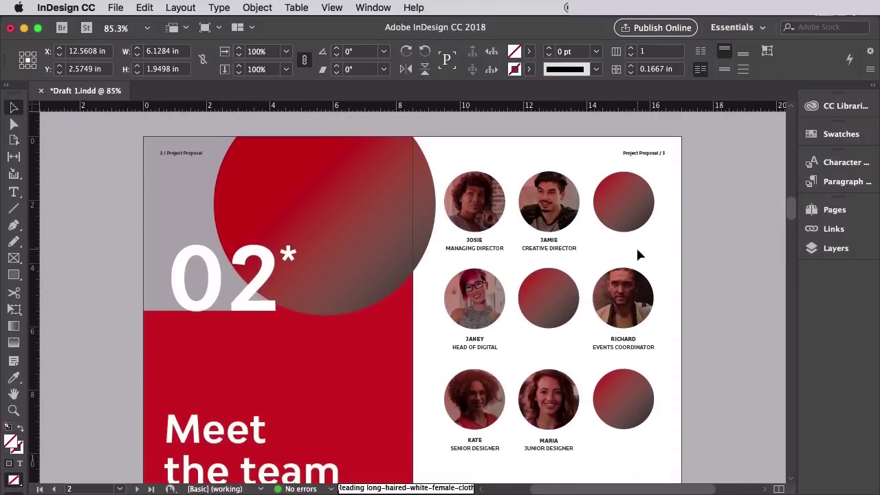
pyautogui.scroll(-1, 638, 255)
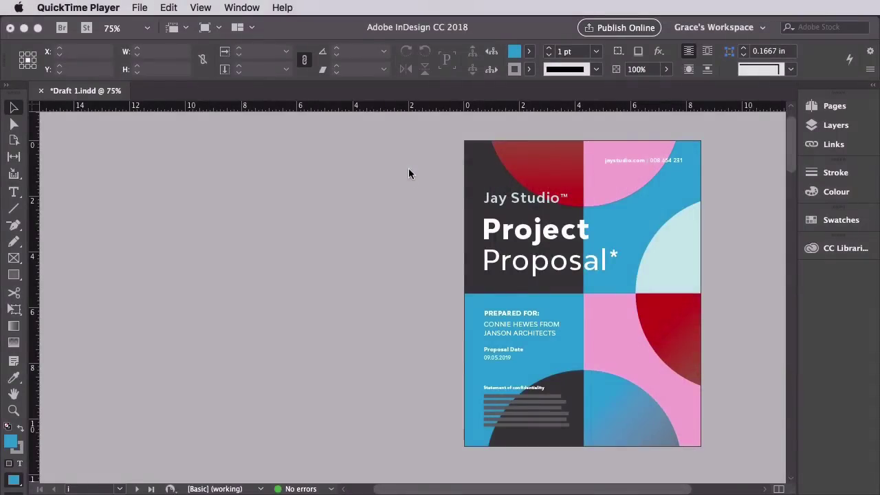
# Scroll from the Table of contents down to the 01 About us spread and its quote page.
pyautogui.scroll(-10, 408, 168)
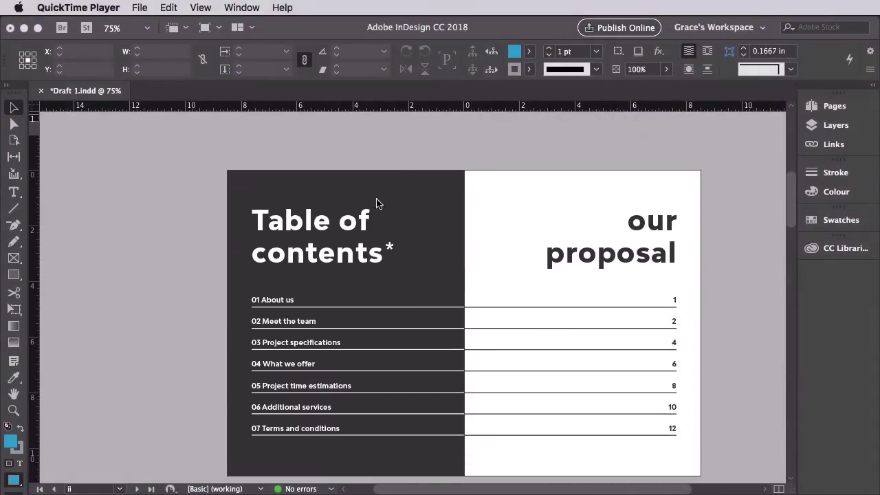
pyautogui.click(378, 272)
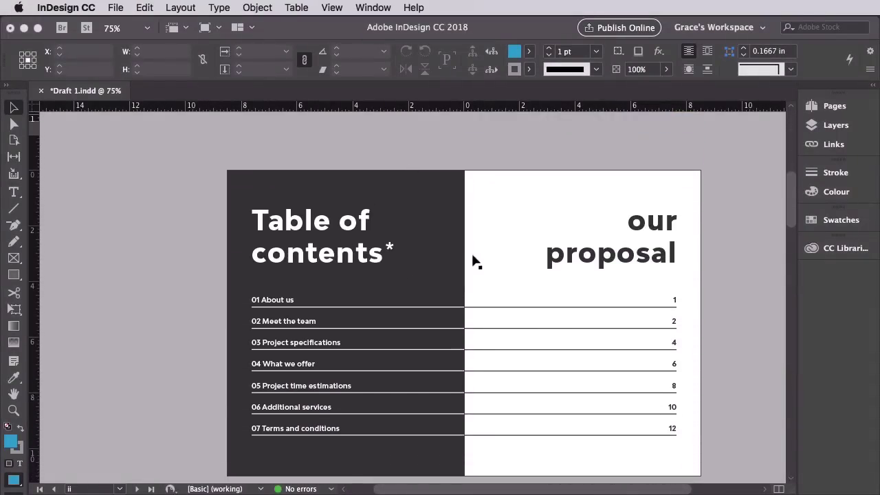
pyautogui.scroll(-8, 708, 258)
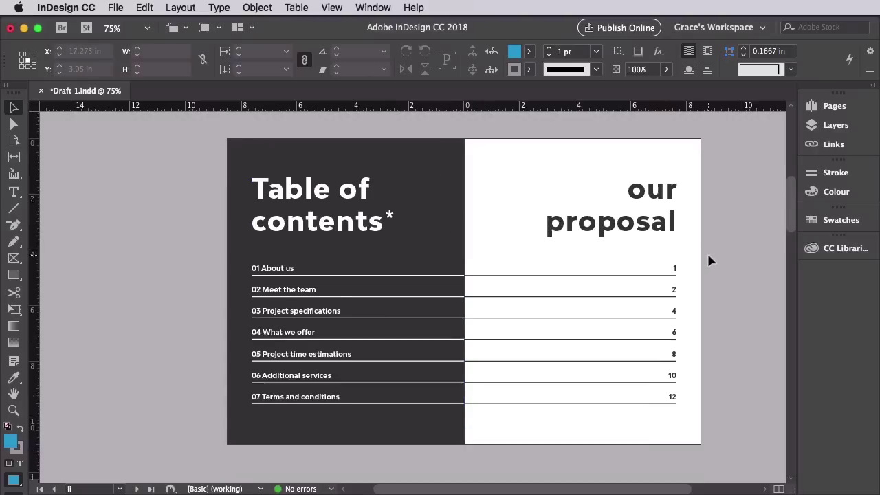
pyautogui.scroll(-5, 710, 260)
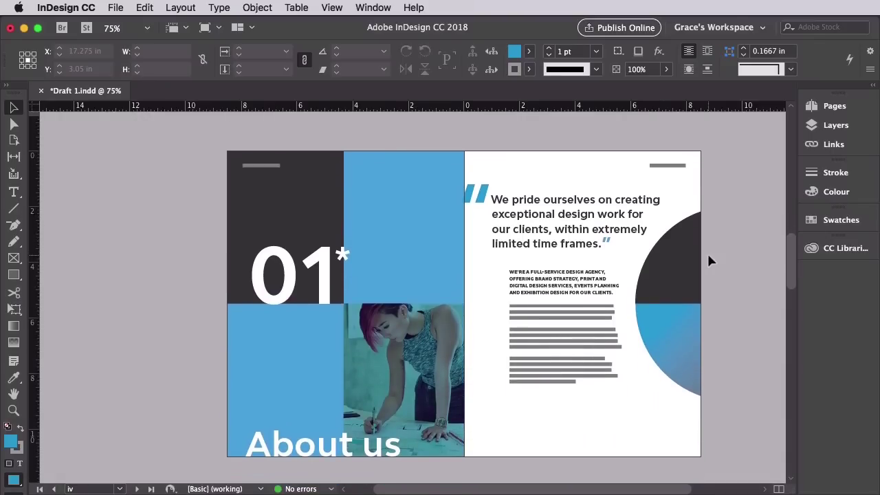
# Scroll through Meet the team and Project specifications to page 6 and select its full-page photo.
pyautogui.scroll(-3, 710, 260)
pyautogui.scroll(-10, 710, 260)
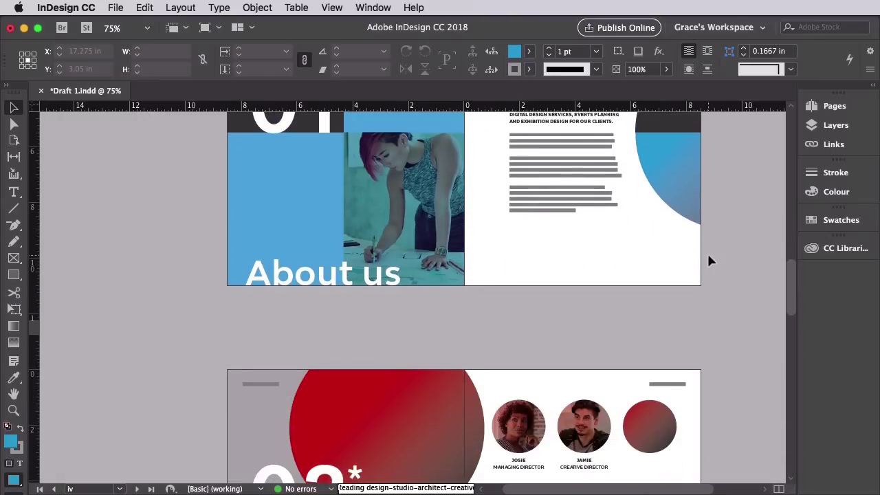
pyautogui.scroll(-1, 710, 260)
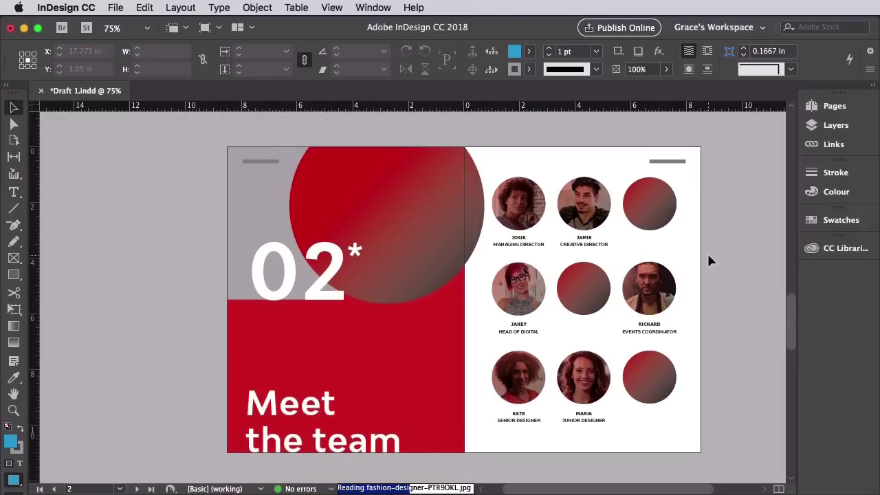
pyautogui.scroll(-10, 711, 260)
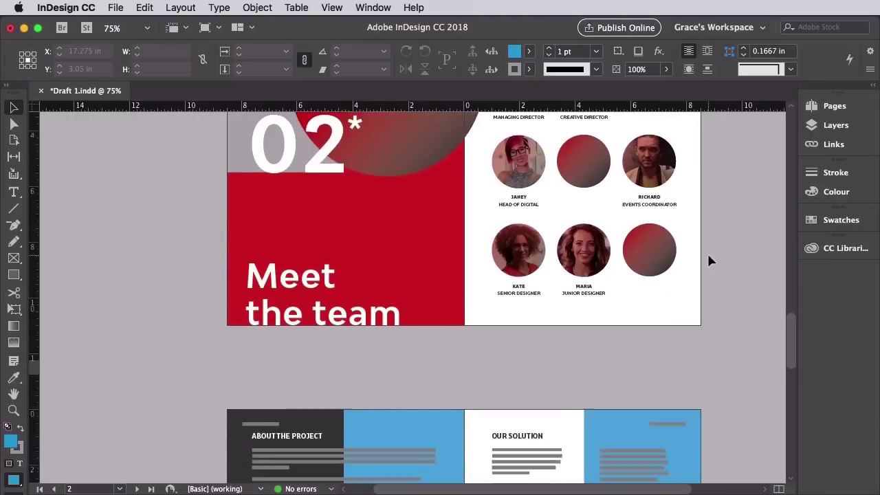
pyautogui.scroll(-3, 710, 260)
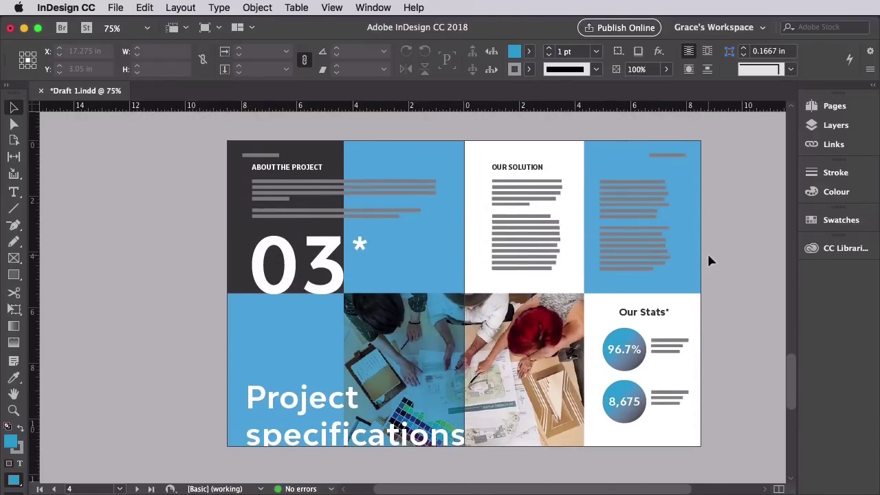
pyautogui.scroll(-15, 710, 260)
pyautogui.scroll(2, 709, 257)
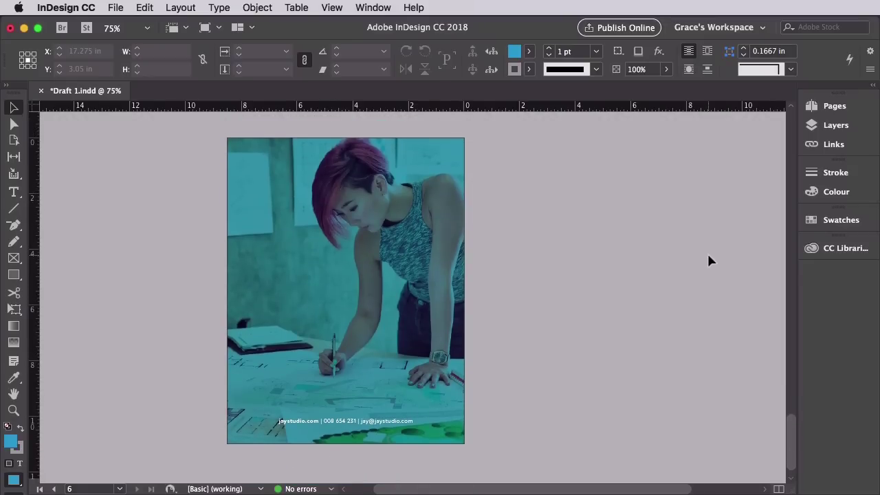
pyautogui.click(340, 291)
pyautogui.click(116, 7)
# Start a new Print document in inches with an 8.5 × 11 in page size.
pyautogui.moveTo(163, 24)
pyautogui.click(304, 28)
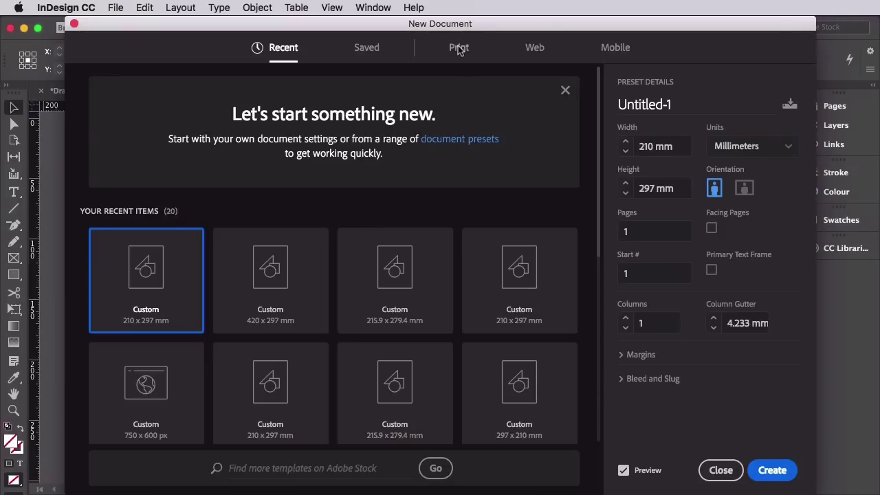
pyautogui.click(459, 51)
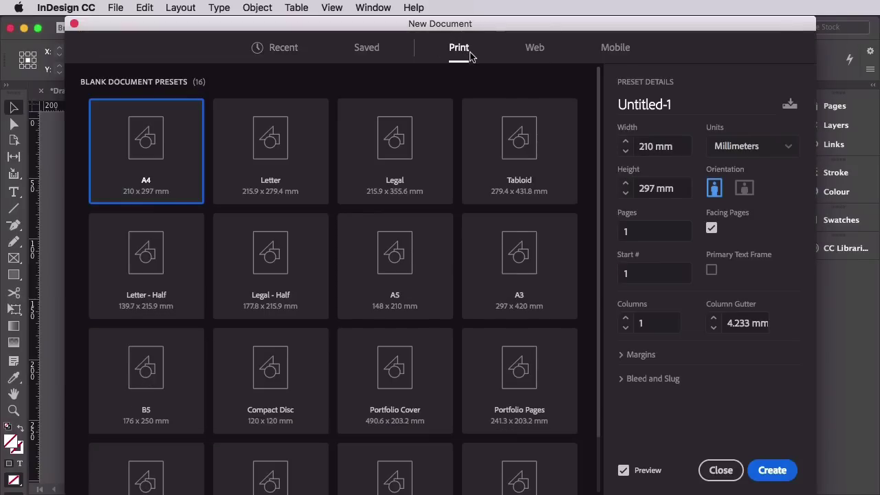
pyautogui.click(732, 150)
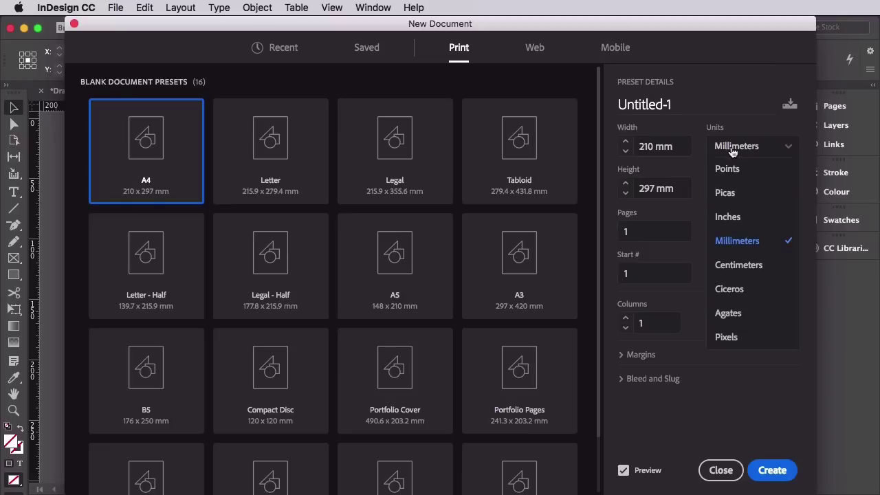
pyautogui.click(734, 218)
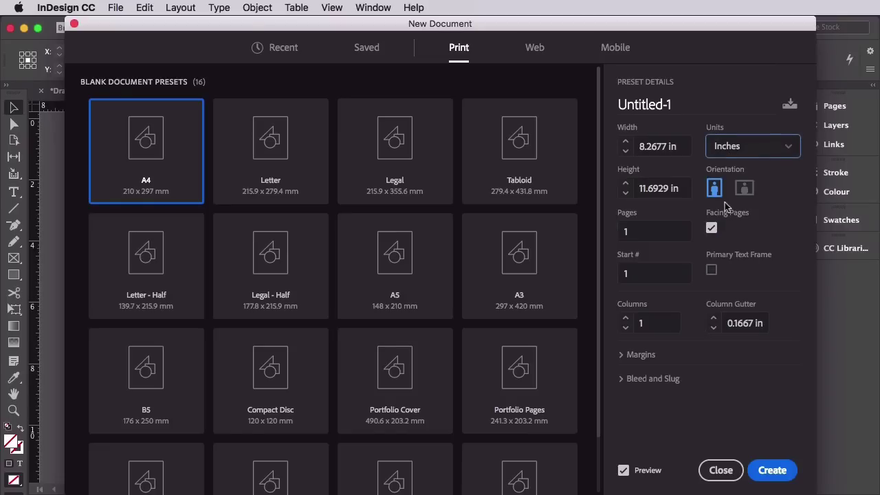
pyautogui.click(670, 148)
pyautogui.write('8')
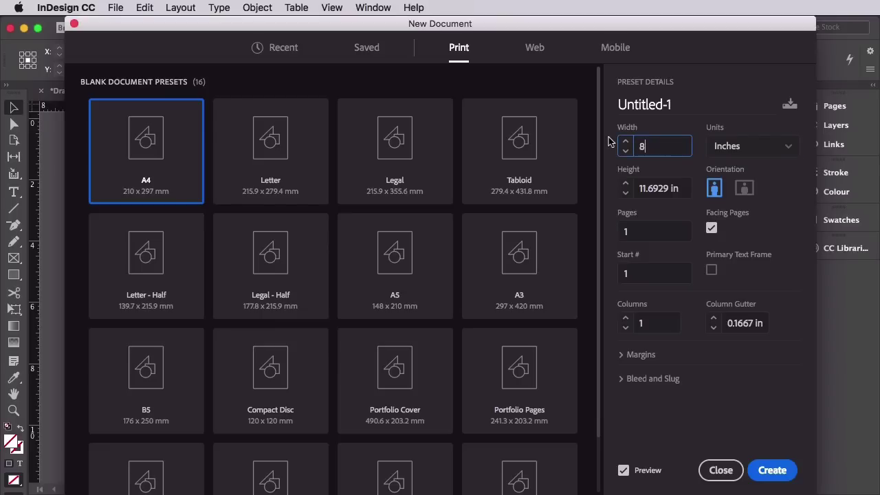
pyautogui.write('.5')
pyautogui.press('Tab')
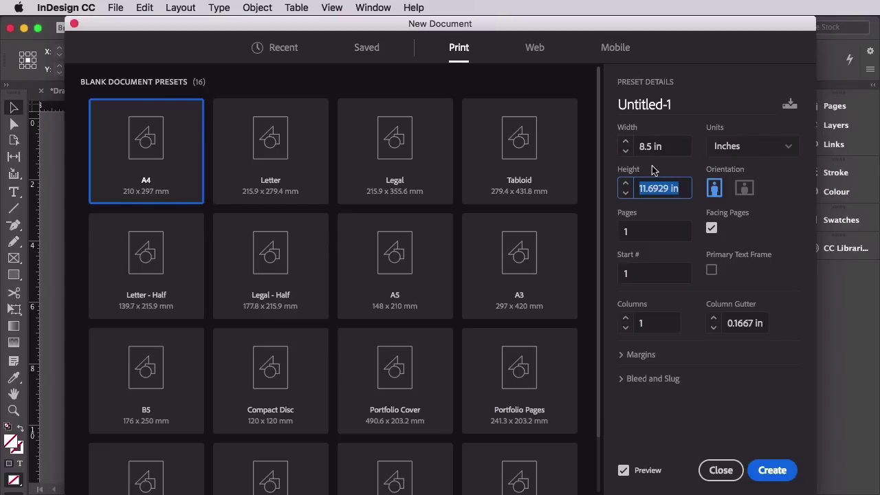
pyautogui.write('11')
pyautogui.press('Tab')
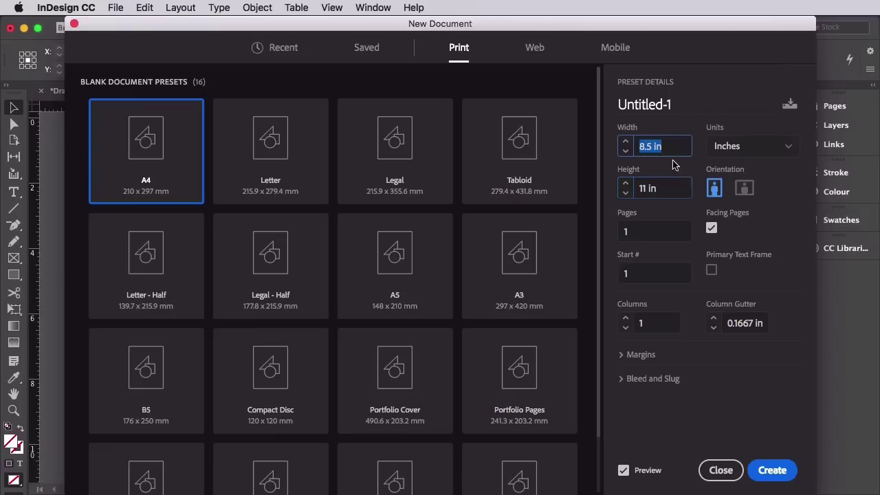
pyautogui.press('Tab')
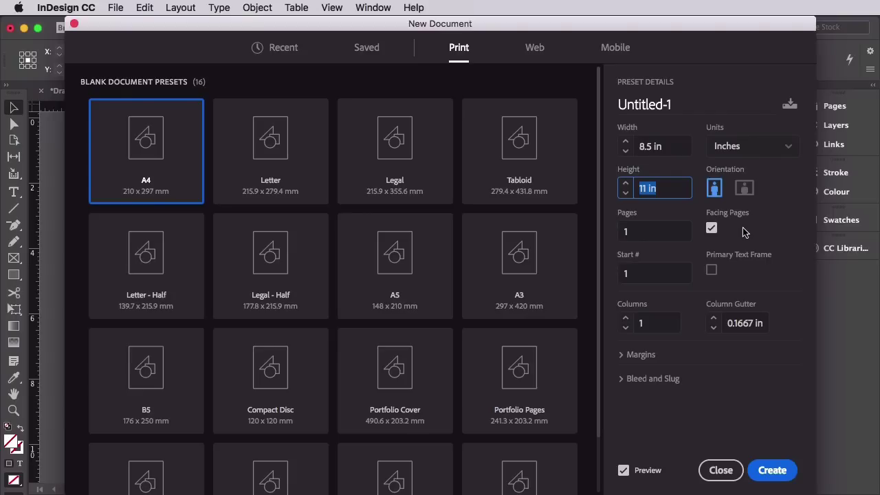
# Set the document to four columns with a 0.125 in gutter.
pyautogui.click(626, 319)
pyautogui.click(625, 319)
pyautogui.click(626, 319)
pyautogui.click(714, 323)
pyautogui.write('0.125')
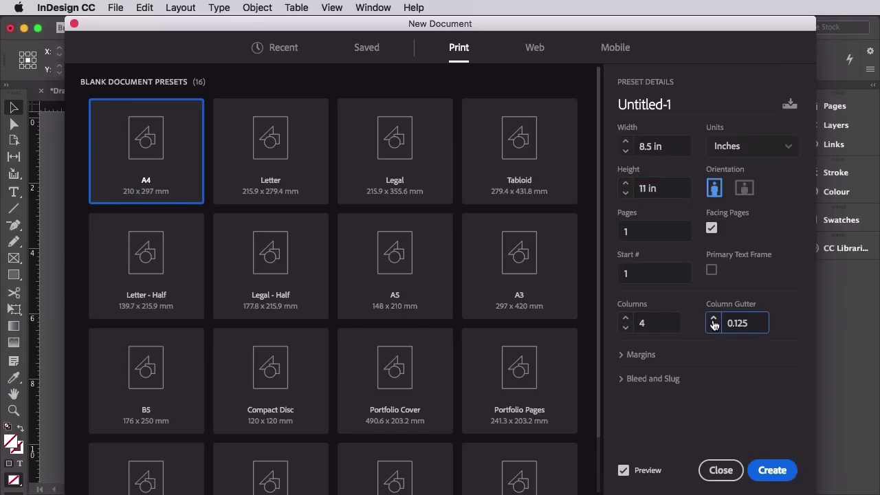
pyautogui.click(696, 328)
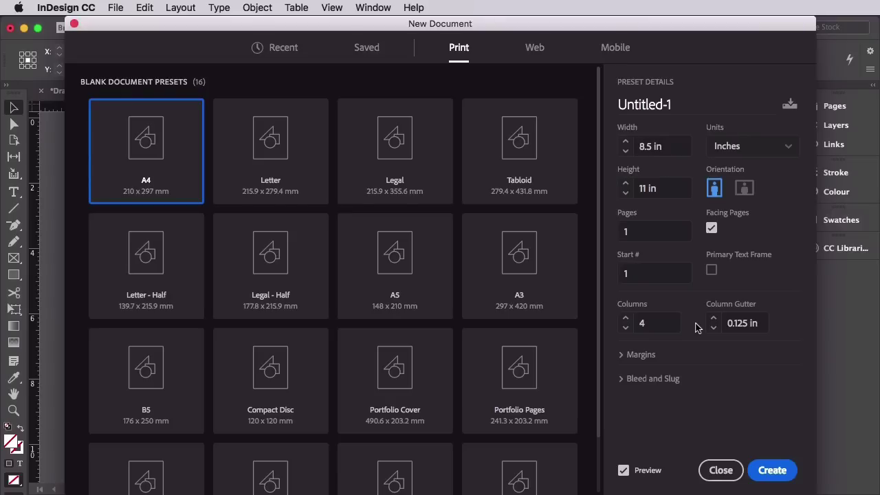
pyautogui.click(638, 355)
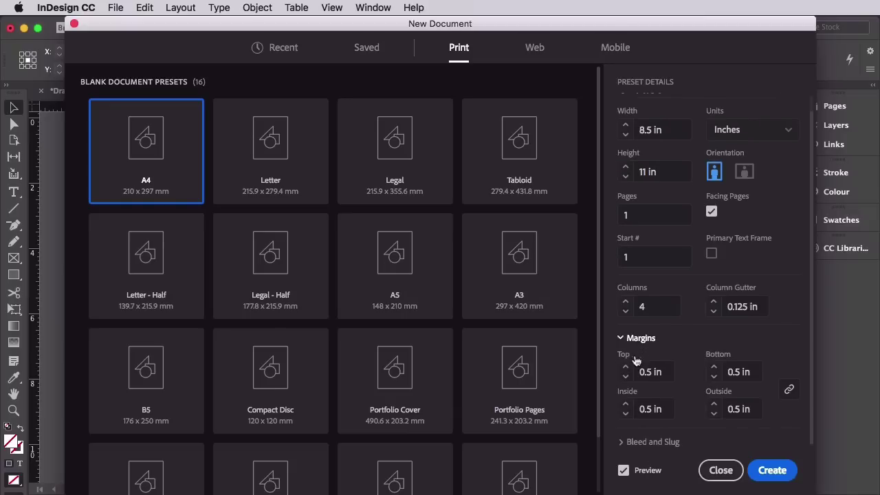
# Unlink the margins and set inside 1, outside 0.875, top 0.875 and bottom 1.125 in.
pyautogui.click(789, 390)
pyautogui.click(647, 410)
pyautogui.write('1')
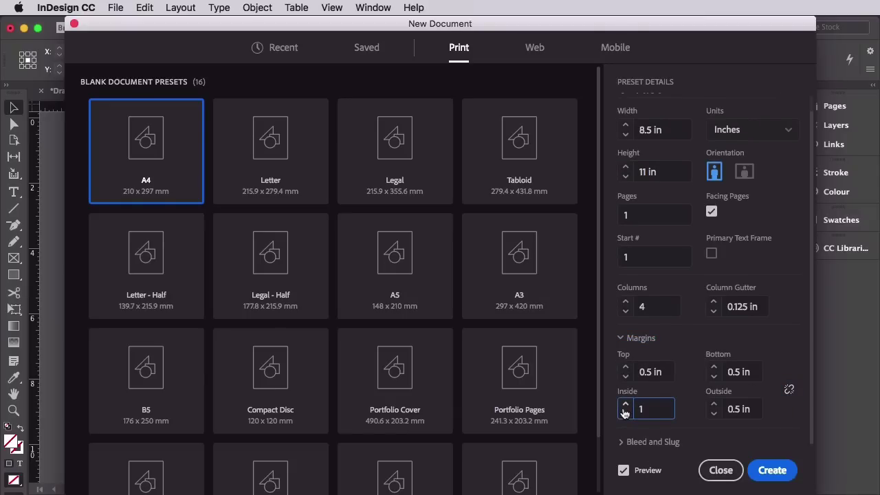
pyautogui.click(745, 409)
pyautogui.write('0.875')
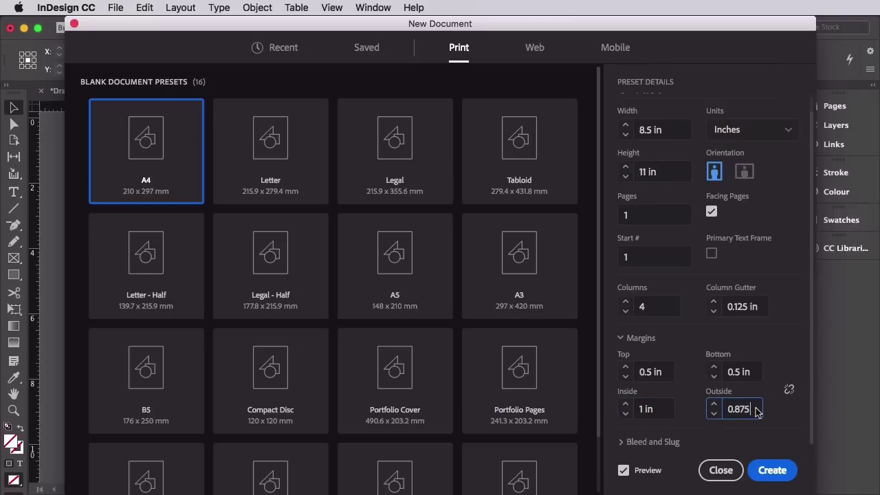
pyautogui.click(664, 374)
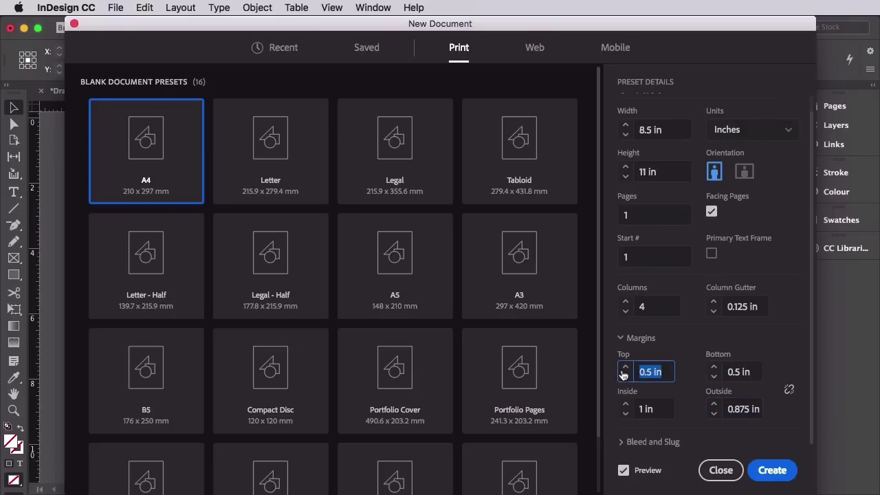
pyautogui.write('0.875')
pyautogui.click(756, 372)
pyautogui.write('1.125')
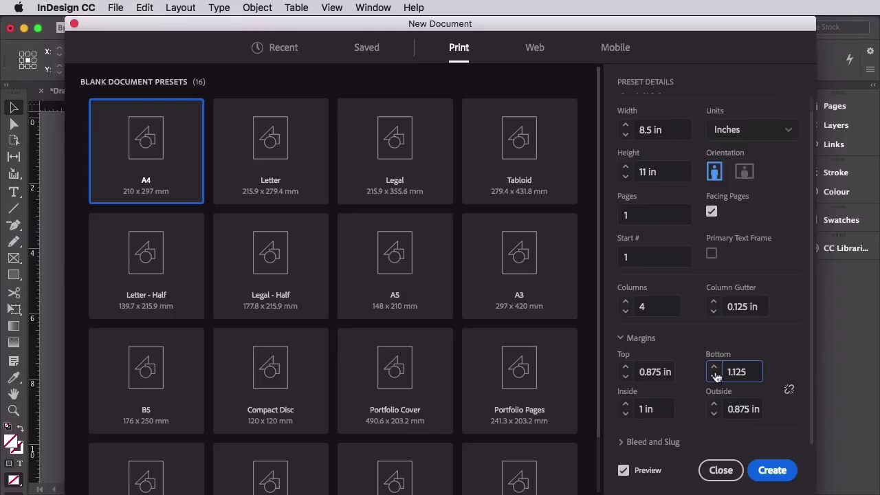
# Set a 0.25 in bleed on all sides except 0 on the inside edge.
pyautogui.click(636, 443)
pyautogui.click(641, 305)
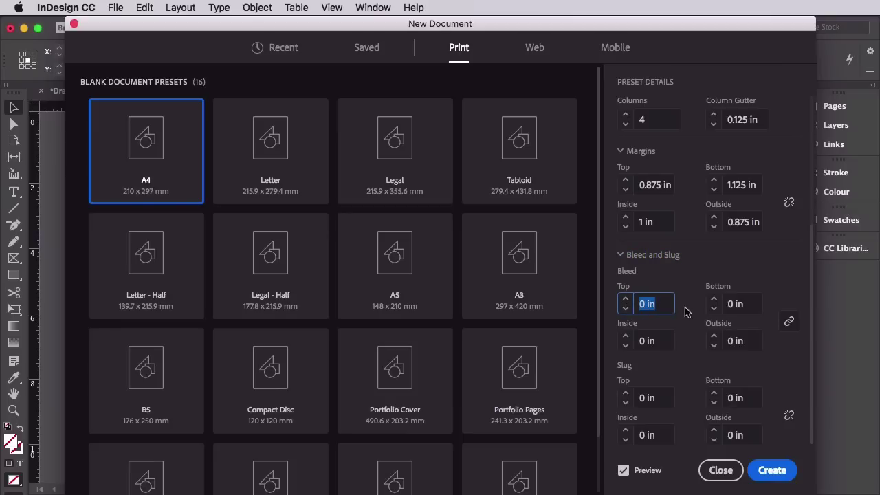
pyautogui.write('0.25')
pyautogui.press('Tab')
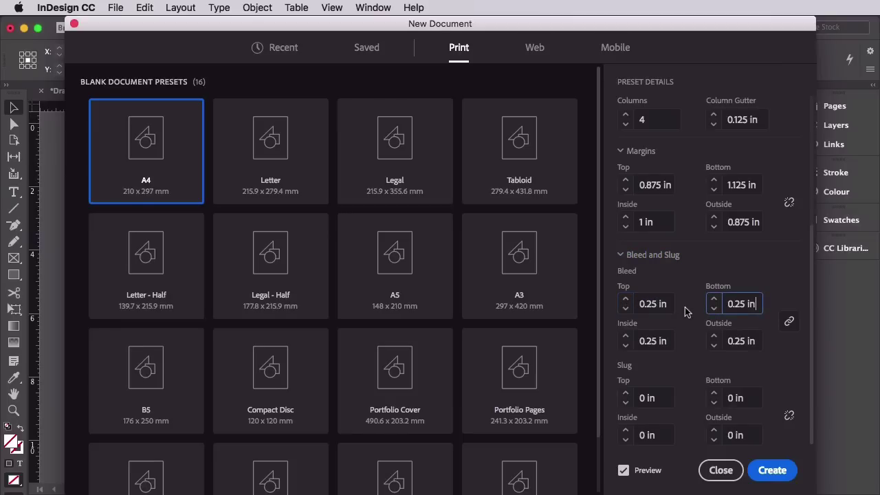
pyautogui.click(744, 342)
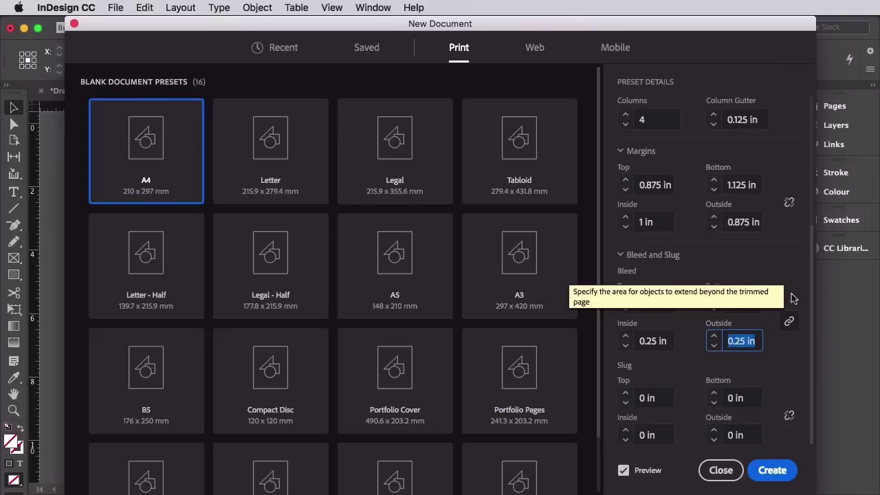
pyautogui.click(790, 322)
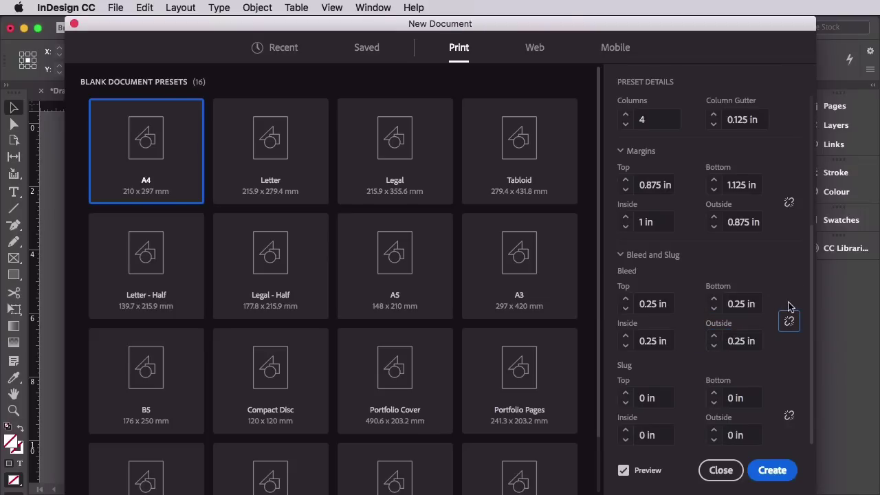
pyautogui.click(654, 342)
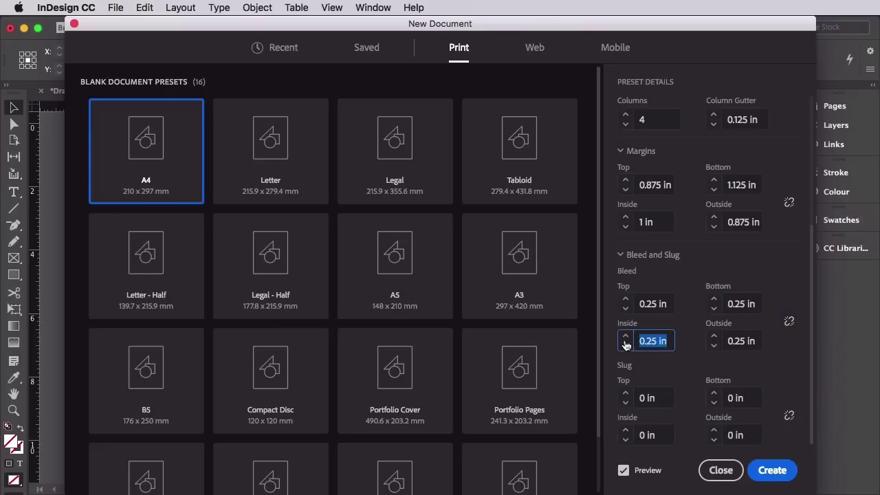
pyautogui.write('0')
pyautogui.press('Return')
# Set the page count to 10 and create the document.
pyautogui.scroll(6, 690, 354)
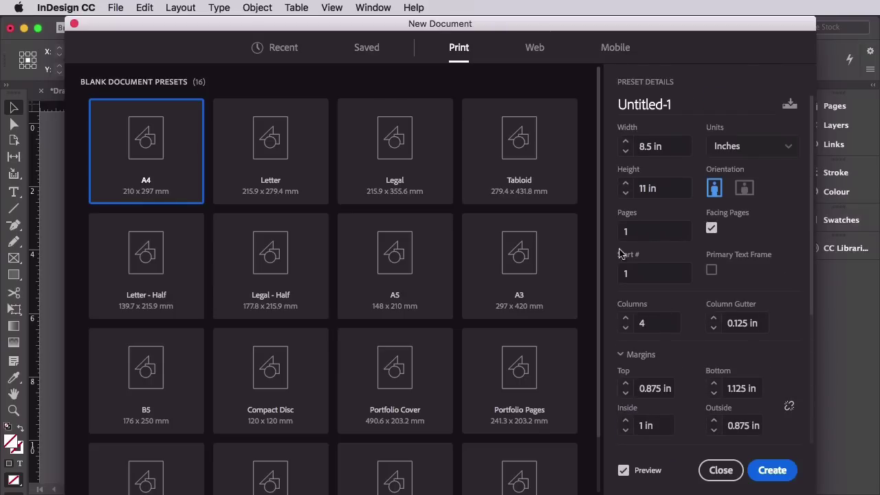
pyautogui.click(630, 231)
pyautogui.write('0')
pyautogui.moveTo(619, 231); pyautogui.dragTo(768, 239)
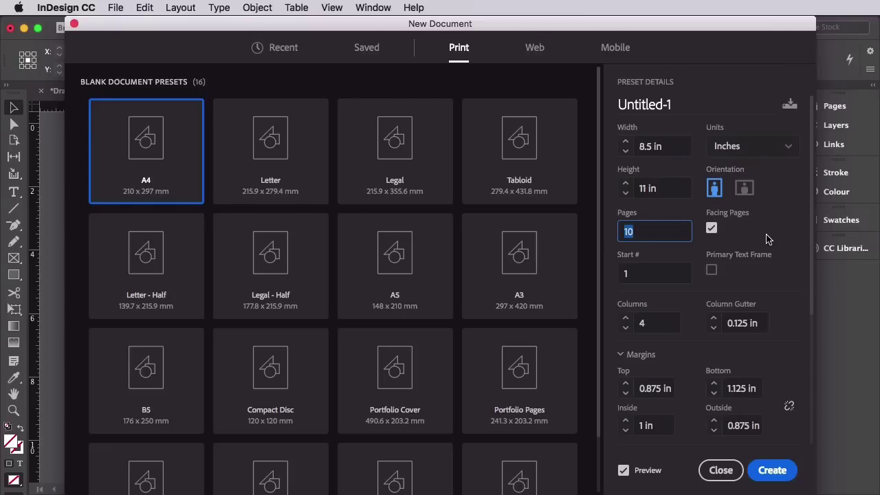
pyautogui.scroll(-5, 768, 239)
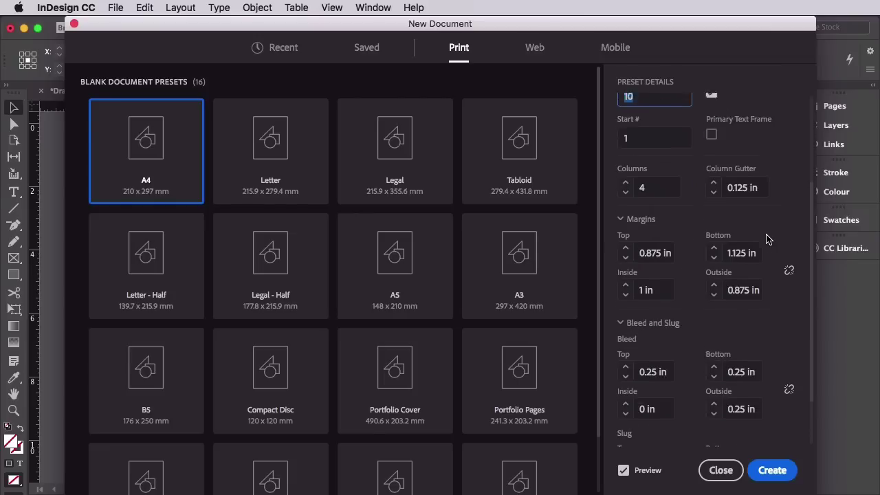
pyautogui.click(773, 471)
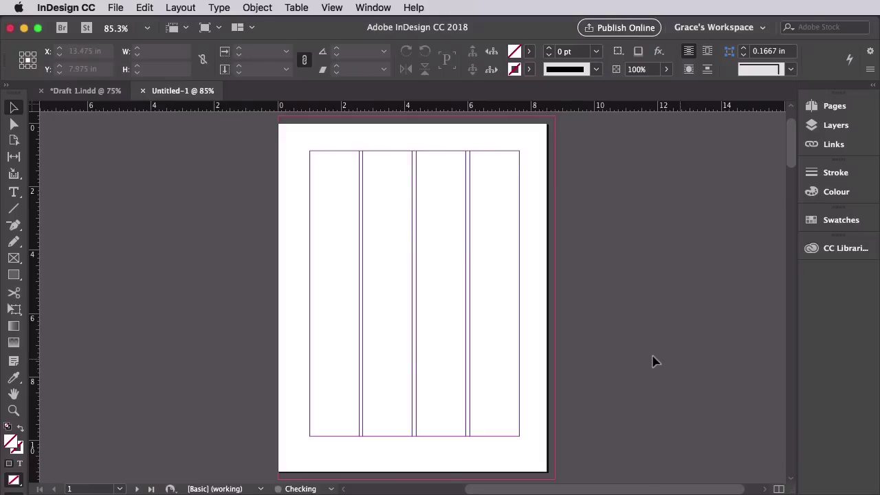
# Use Save As to store the document on the Desktop as 'Proposal in progress'.
pyautogui.click(825, 106)
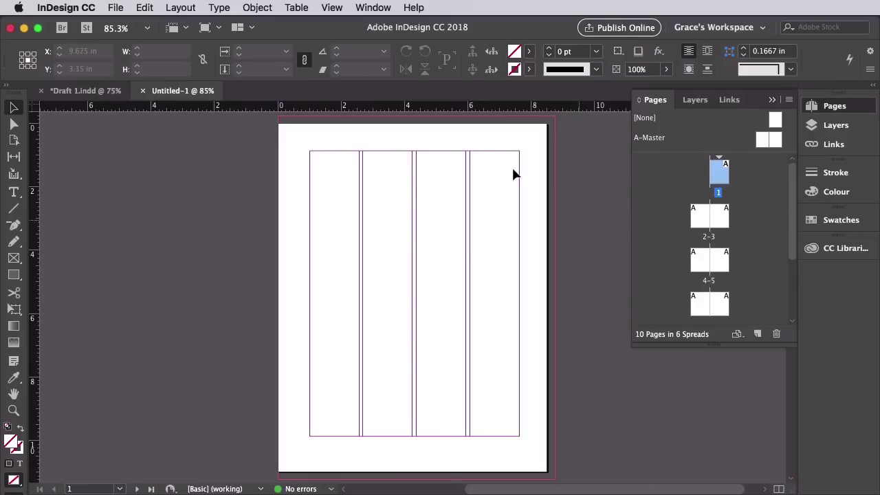
pyautogui.click(119, 8)
pyautogui.click(138, 111)
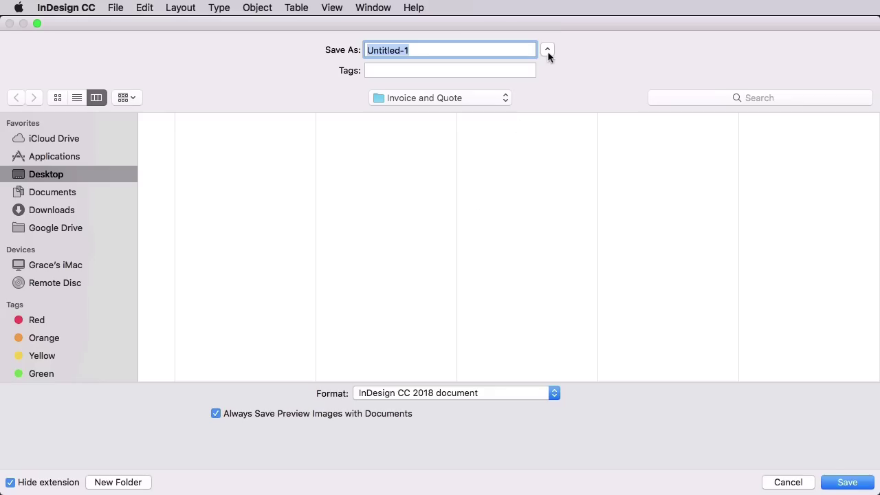
pyautogui.click(547, 50)
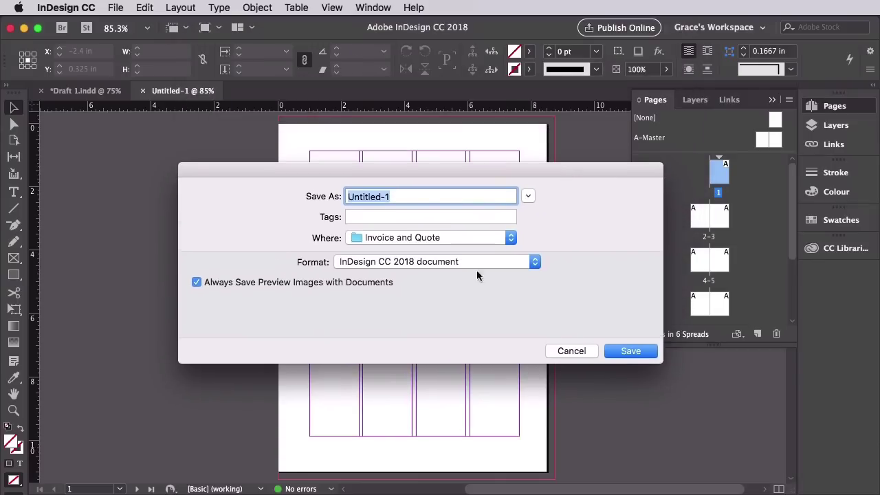
pyautogui.click(511, 238)
pyautogui.click(471, 349)
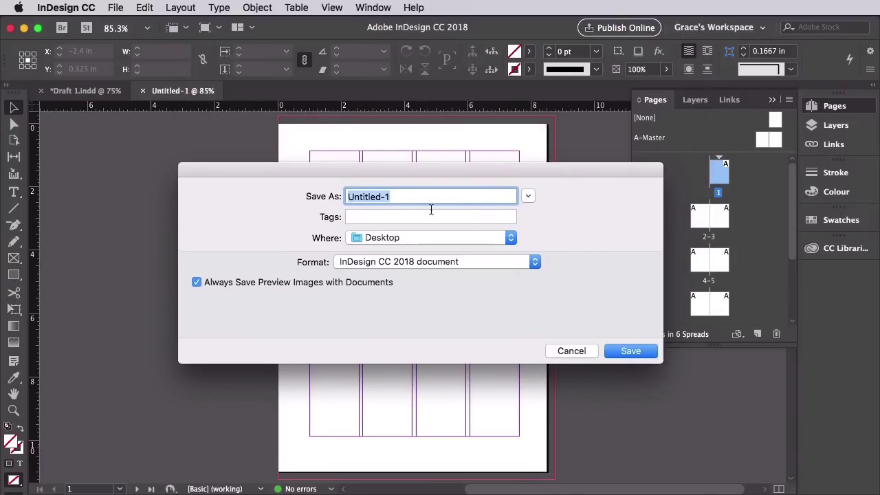
pyautogui.write('Pro')
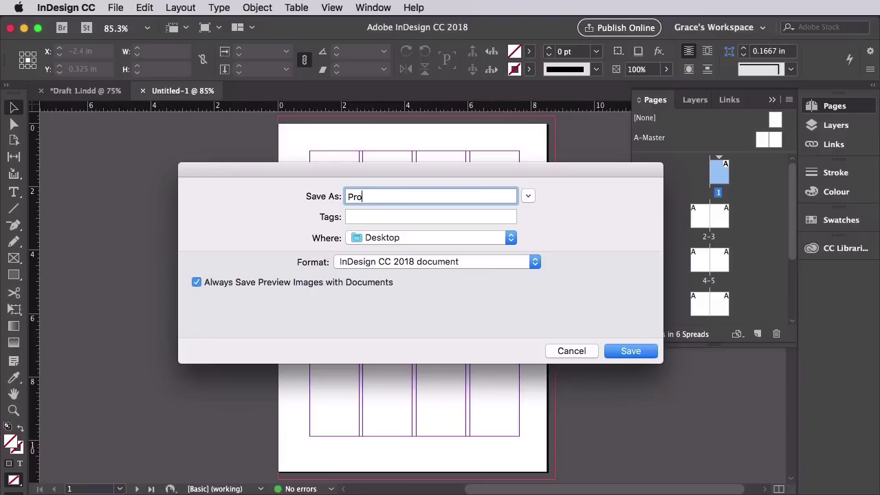
pyautogui.write('posal in progress')
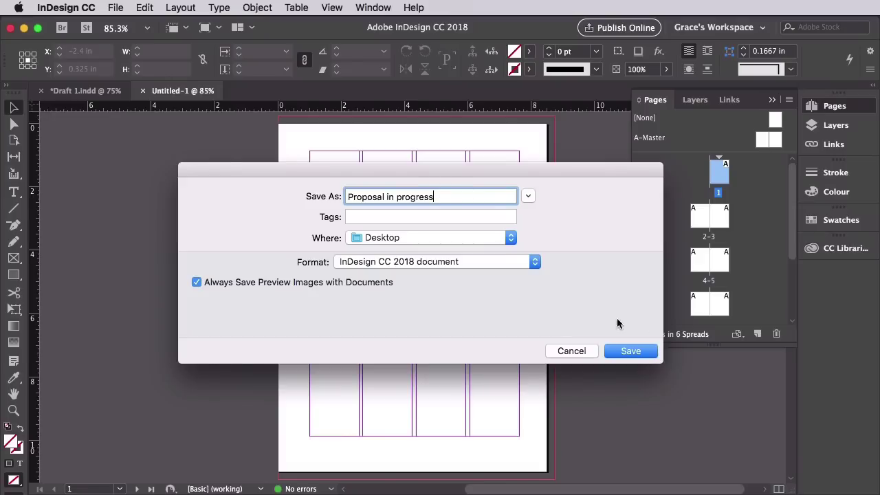
pyautogui.click(627, 353)
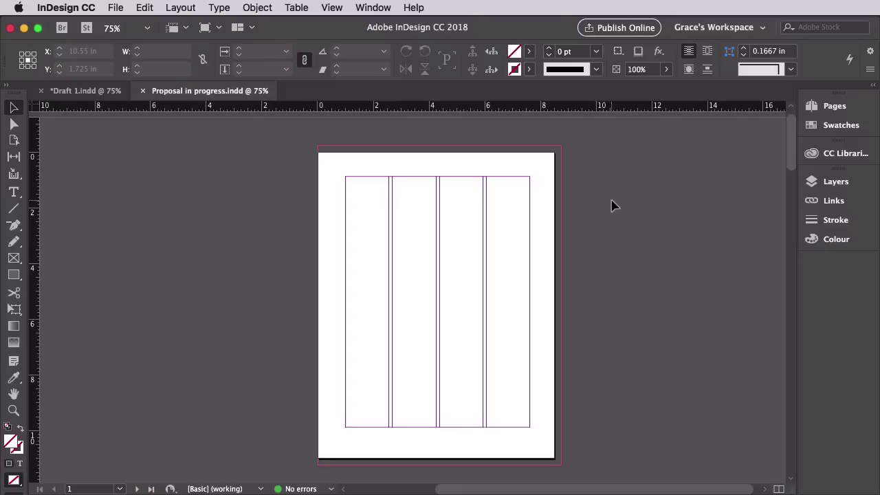
# Open the Pages panel from the dock and drag it out to float beside the page.
pyautogui.click(834, 108)
pyautogui.moveTo(747, 112); pyautogui.dragTo(704, 162)
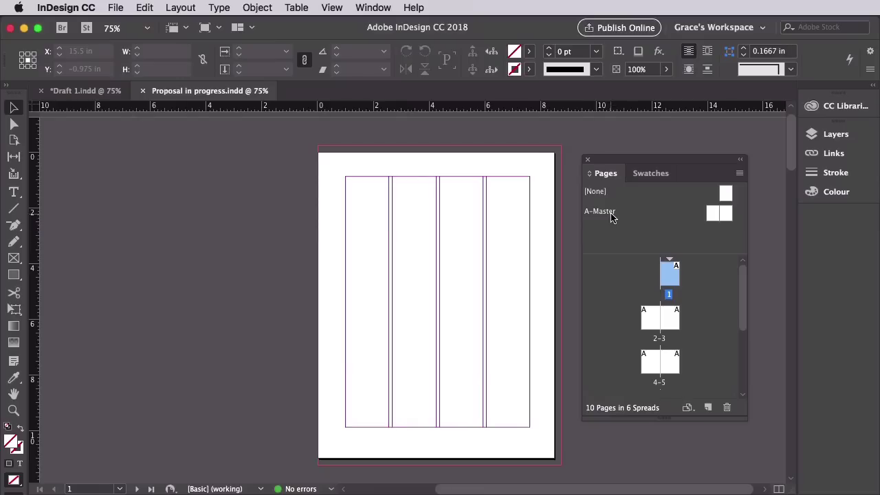
# On the A-Master left page, draw a header text frame and type '/ Project Proposal'.
pyautogui.doubleClick(713, 214)
pyautogui.hscroll(6, 442, 219)
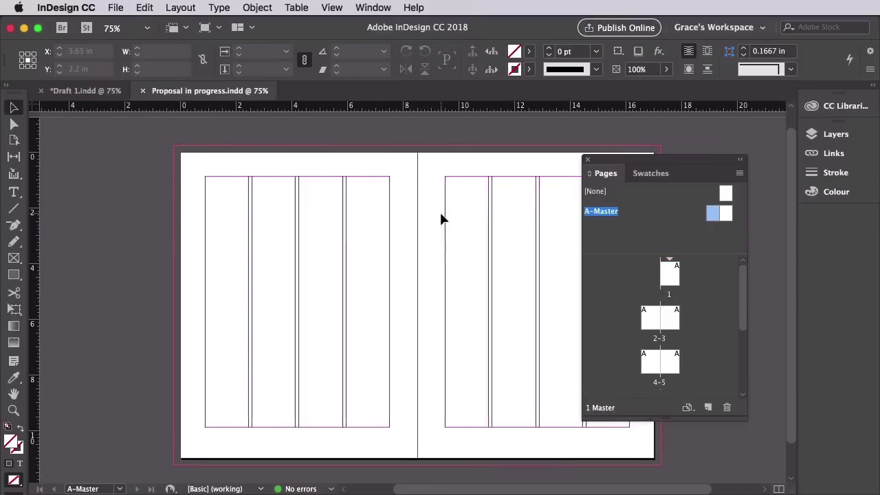
pyautogui.hscroll(-2, 440, 218)
pyautogui.press('super+equal')
pyautogui.press('super+equal')
pyautogui.press('super+equal')
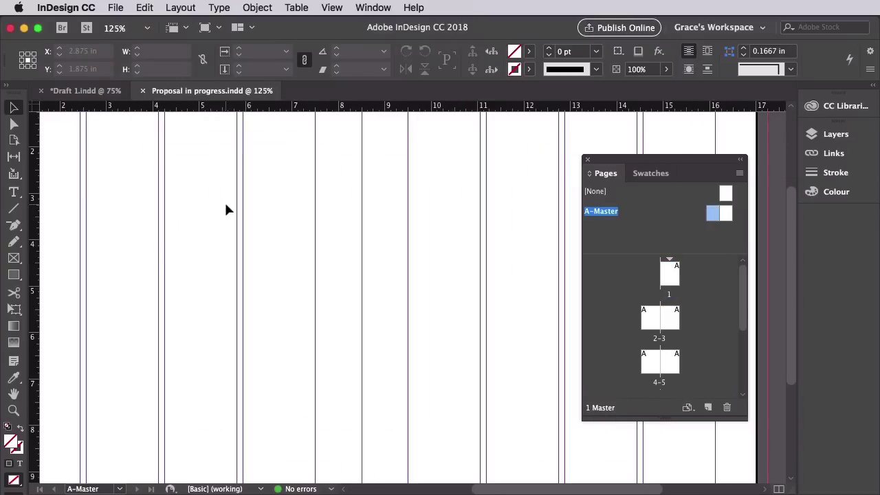
pyautogui.hscroll(-10, 225, 208)
pyautogui.scroll(6, 226, 208)
pyautogui.scroll(-3, 204, 202)
pyautogui.hscroll(-1, 203, 202)
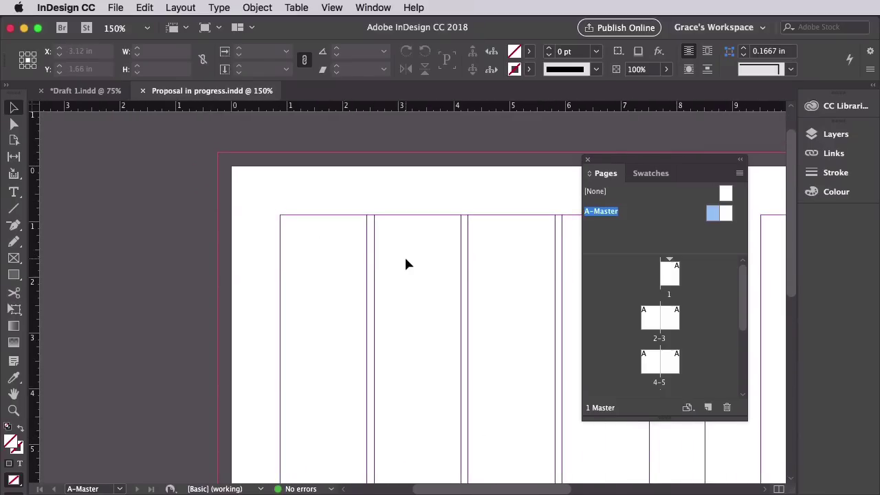
pyautogui.click(14, 192)
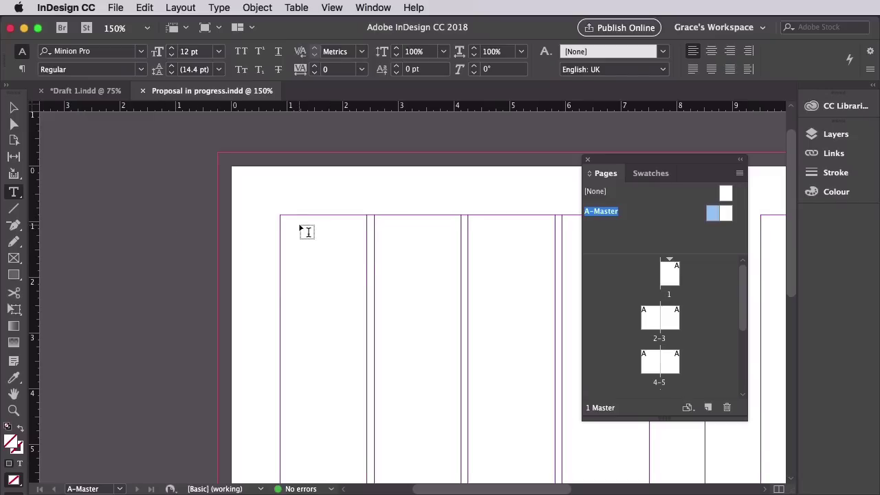
pyautogui.moveTo(260, 190); pyautogui.dragTo(483, 214)
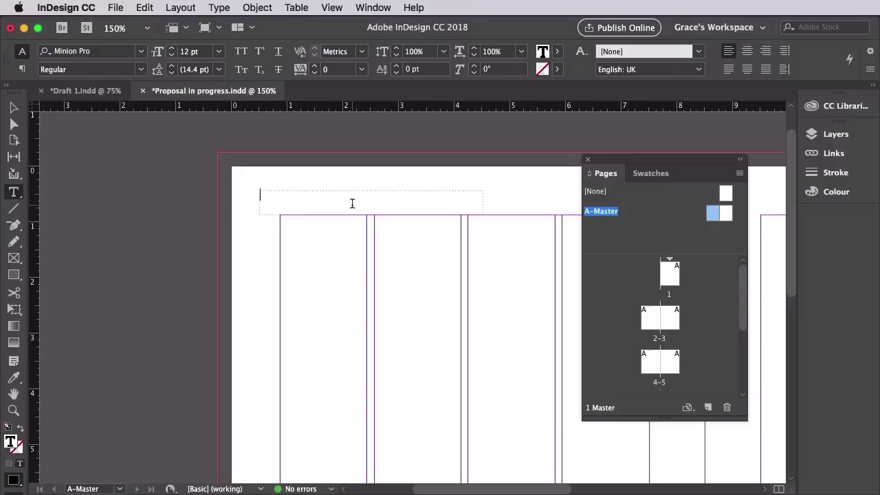
pyautogui.click(352, 203)
pyautogui.write('/ Project Proposa')
# Insert a Current Page Number marker before the header text and nudge the frame slightly lower.
pyautogui.click(261, 195)
pyautogui.press('super+equal')
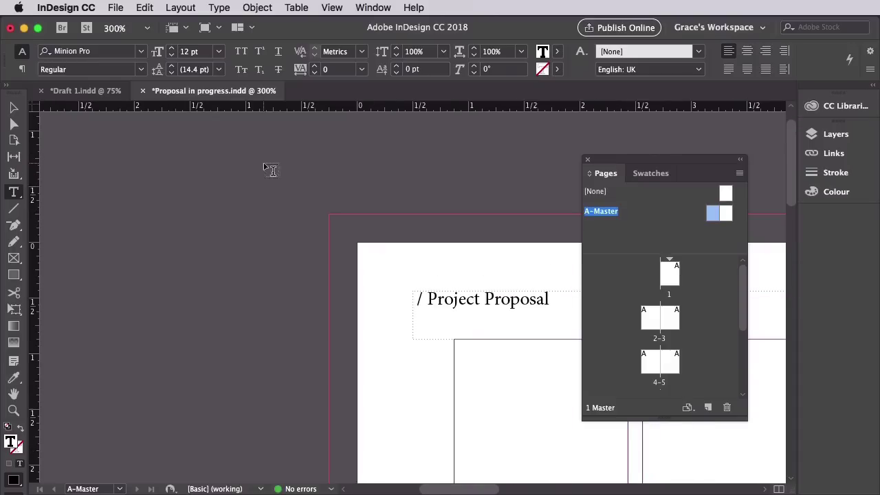
pyautogui.press('super+equal')
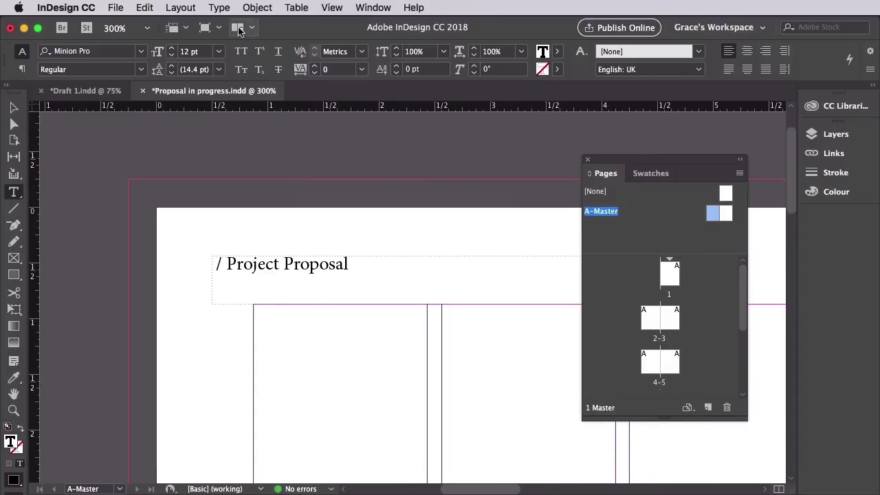
pyautogui.click(220, 8)
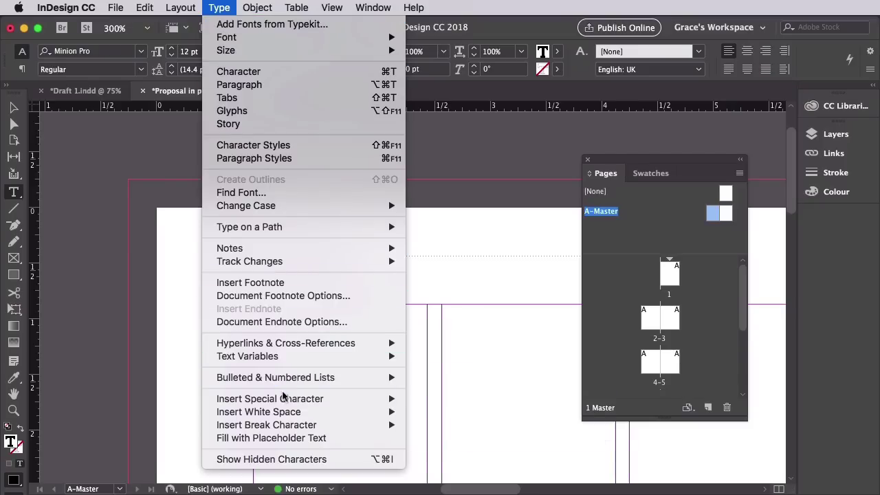
pyautogui.moveTo(341, 405)
pyautogui.moveTo(530, 415)
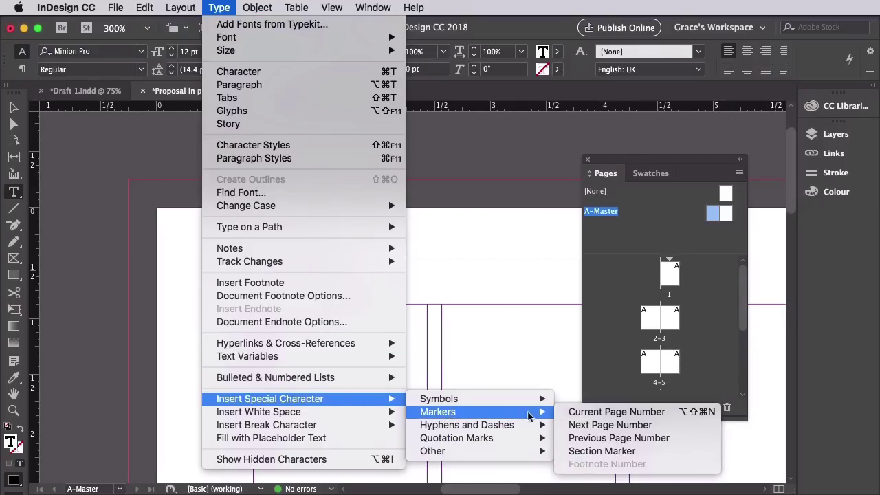
pyautogui.click(583, 413)
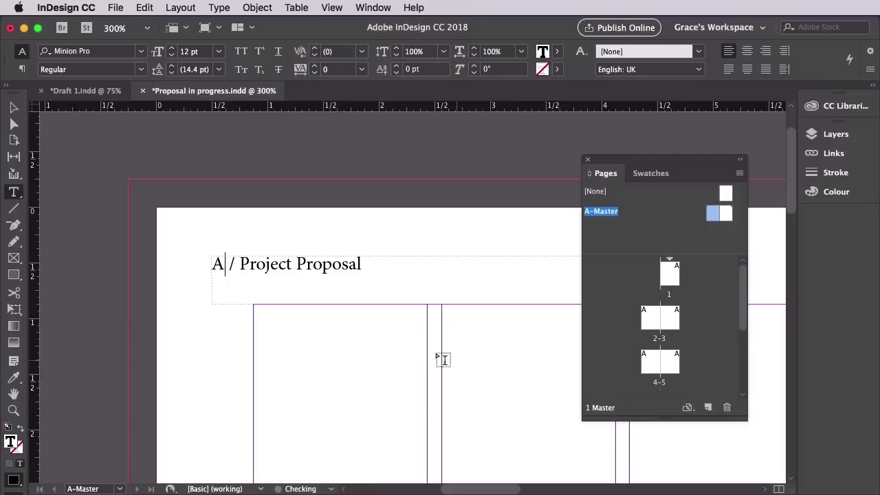
pyautogui.press('Escape')
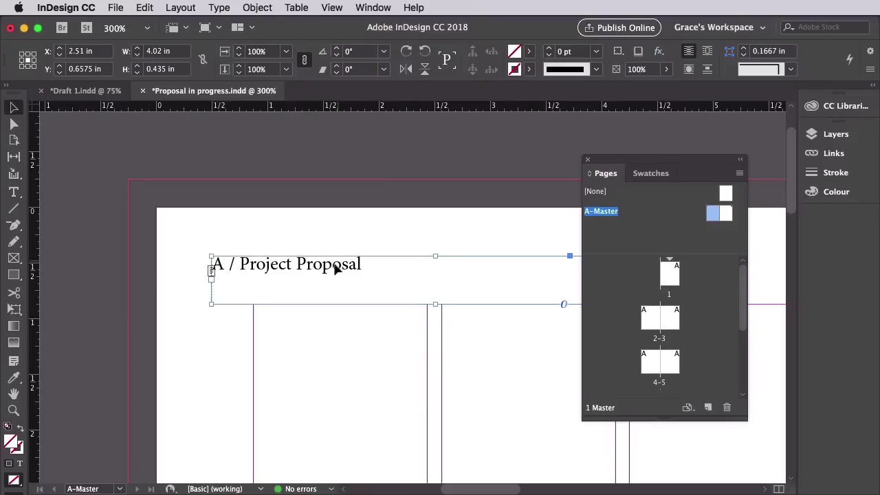
pyautogui.moveTo(436, 255)
pyautogui.mouseDown()
pyautogui.moveTo(437, 271)
pyautogui.moveTo(435, 265)
pyautogui.mouseUp()
pyautogui.click(393, 239)
pyautogui.press('super+minus')
pyautogui.press('super+minus')
pyautogui.press('super+minus')
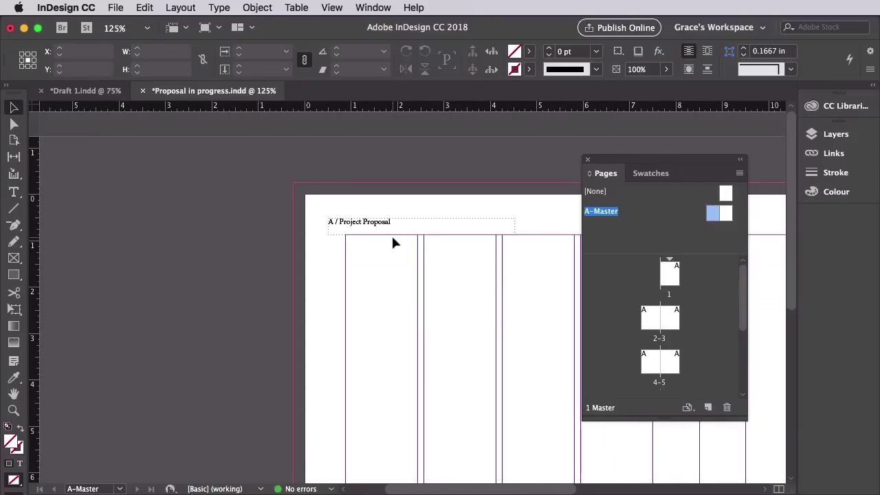
# Copy the header frame and move the pasted copy to the top of the right master page.
pyautogui.moveTo(662, 160); pyautogui.dragTo(835, 205)
pyautogui.hscroll(8, 656, 242)
pyautogui.click(134, 224)
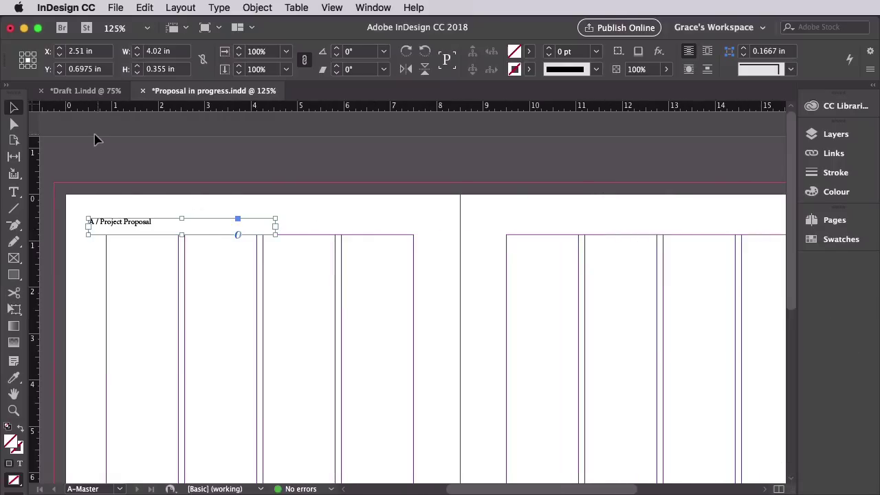
pyautogui.click(141, 9)
pyautogui.click(156, 71)
pyautogui.click(143, 7)
pyautogui.click(166, 86)
pyautogui.moveTo(374, 314); pyautogui.dragTo(589, 234)
pyautogui.hscroll(5, 554, 255)
pyautogui.moveTo(507, 230); pyautogui.dragTo(614, 223)
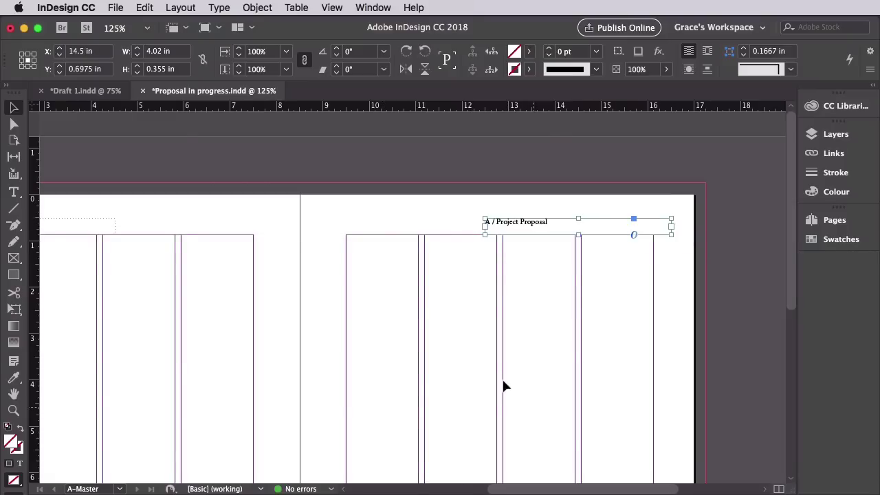
pyautogui.hscroll(-5, 447, 351)
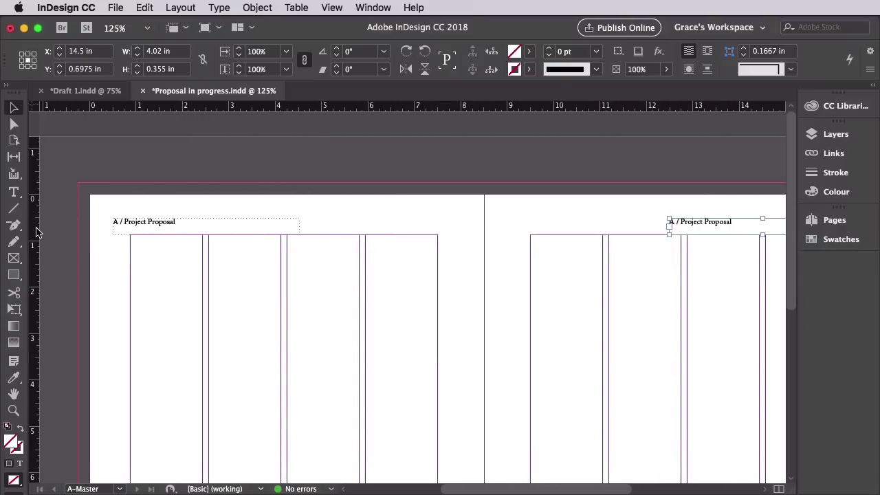
# Add two vertical guides on the left page and copy them across to the right page.
pyautogui.moveTo(36, 232); pyautogui.dragTo(113, 231)
pyautogui.moveTo(31, 261); pyautogui.dragTo(130, 255)
pyautogui.click(170, 213)
pyautogui.click(178, 204)
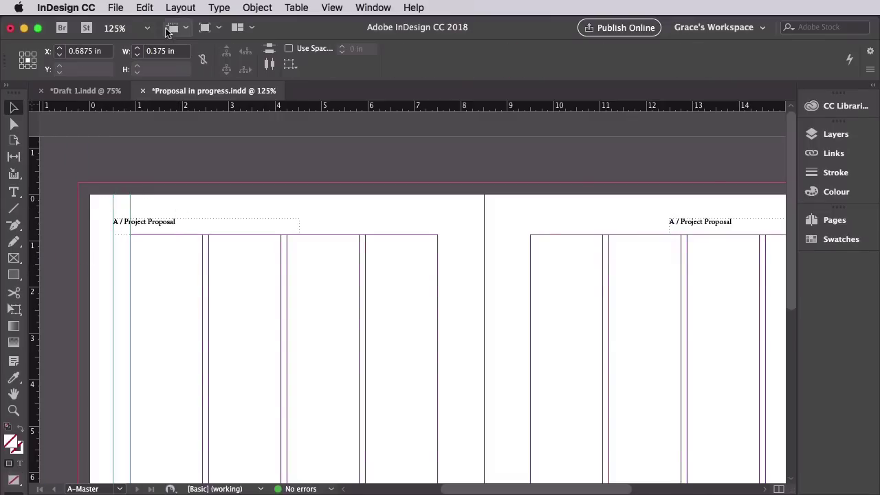
pyautogui.click(144, 7)
pyautogui.click(157, 71)
pyautogui.click(150, 9)
pyautogui.click(158, 83)
pyautogui.moveTo(130, 210); pyautogui.dragTo(715, 237)
# Right-align the Project Proposal header text on the right master page.
pyautogui.click(679, 227)
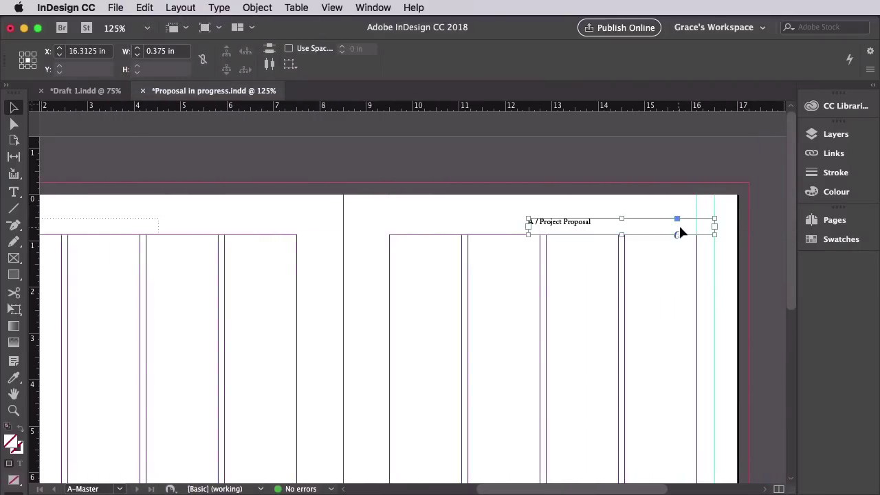
pyautogui.click(722, 234)
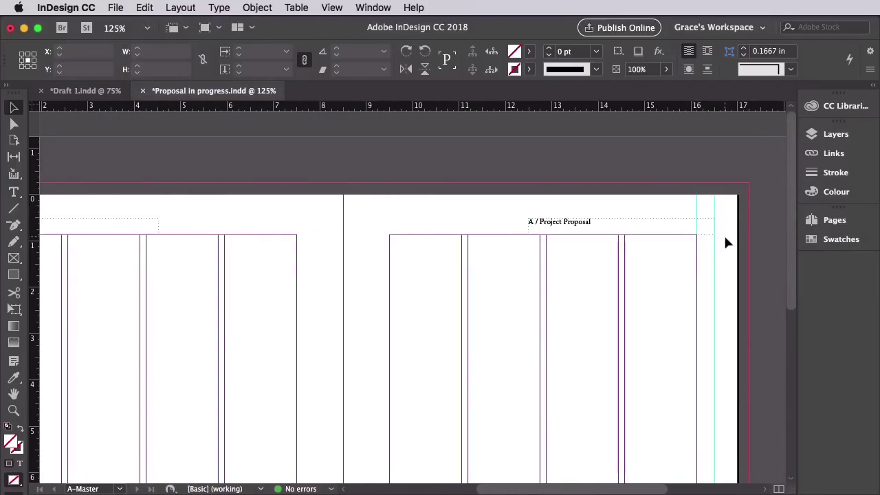
pyautogui.click(671, 233)
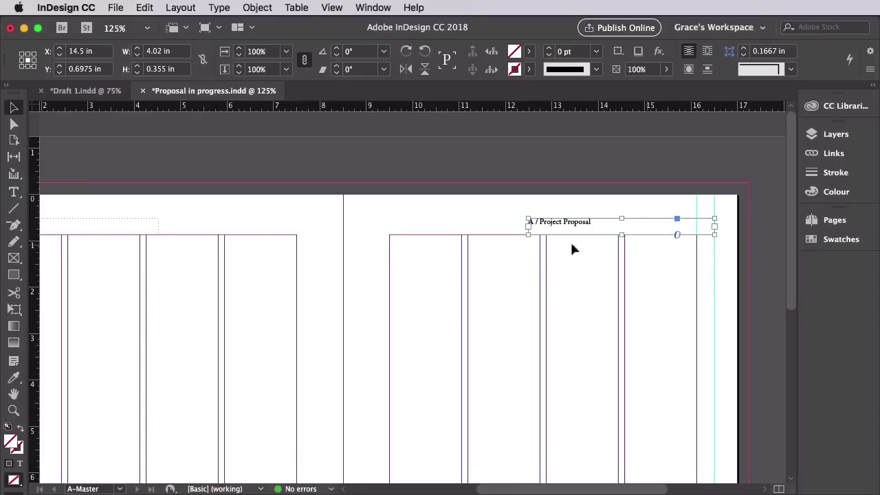
pyautogui.click(16, 195)
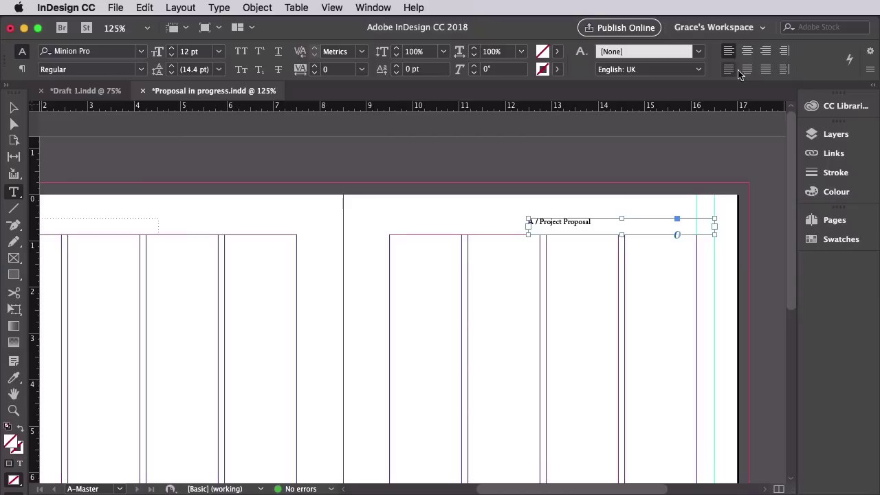
pyautogui.click(766, 52)
pyautogui.press('Escape')
pyautogui.click(270, 163)
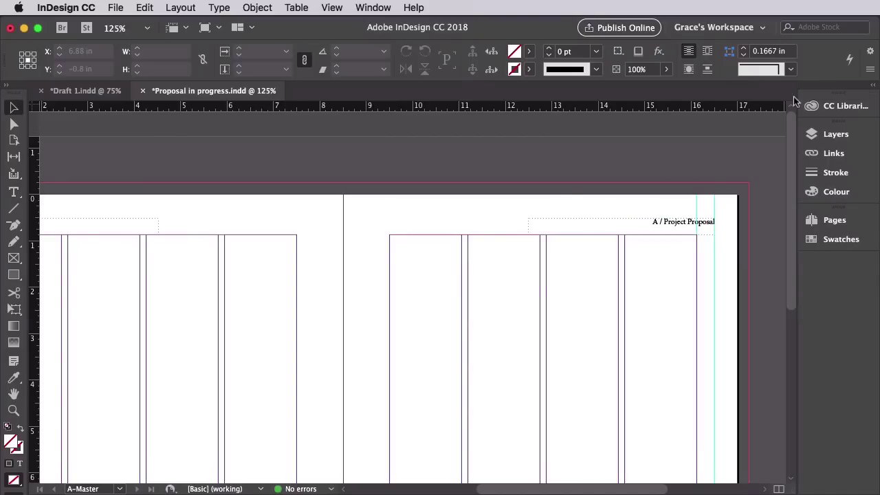
pyautogui.click(849, 225)
# Apply the [None] master to pages 2, 3, 4 and 10 in the floating Pages panel.
pyautogui.moveTo(731, 208); pyautogui.dragTo(650, 165)
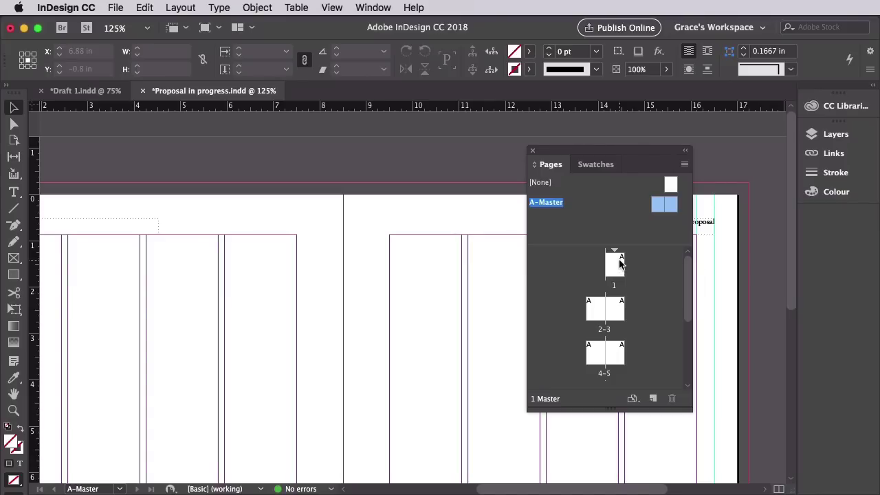
pyautogui.click(673, 184)
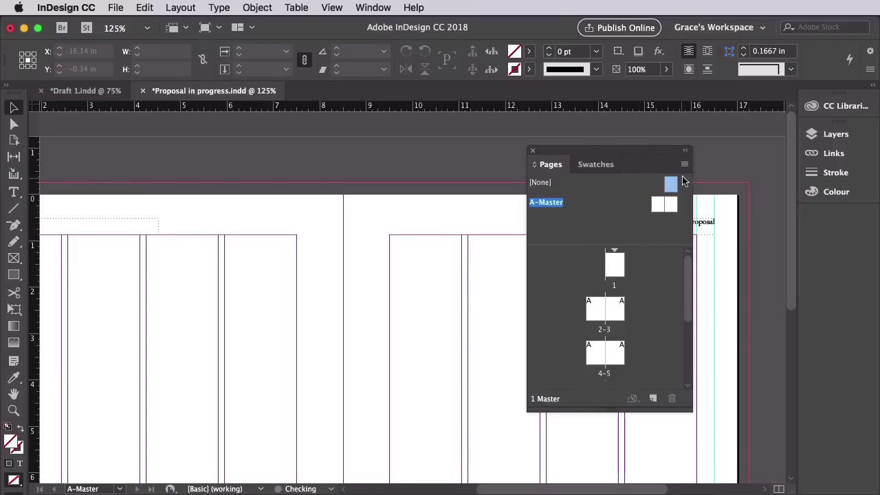
pyautogui.moveTo(674, 184)
pyautogui.mouseDown()
pyautogui.moveTo(597, 291)
pyautogui.moveTo(592, 313)
pyautogui.mouseUp()
pyautogui.moveTo(670, 184); pyautogui.dragTo(615, 318)
pyautogui.moveTo(670, 184)
pyautogui.mouseDown()
pyautogui.moveTo(612, 347)
pyautogui.moveTo(596, 354)
pyautogui.mouseUp()
pyautogui.moveTo(690, 287); pyautogui.dragTo(688, 371)
pyautogui.moveTo(671, 184); pyautogui.dragTo(598, 362)
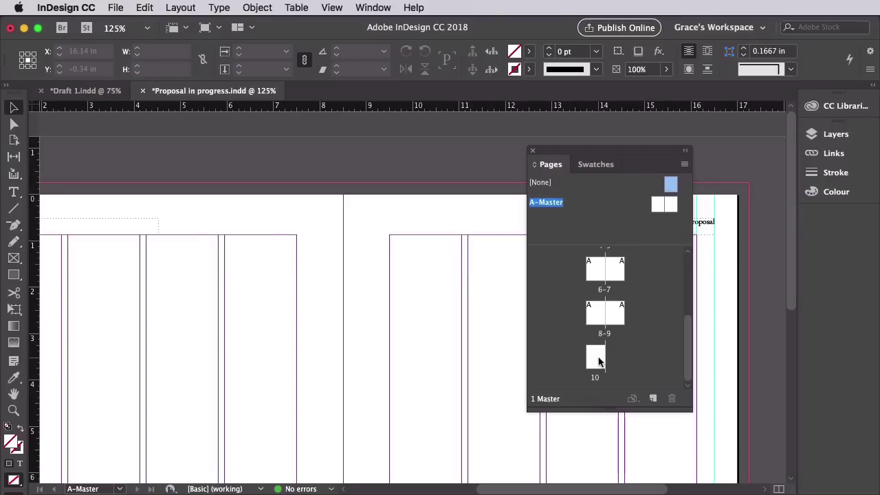
pyautogui.scroll(5, 598, 361)
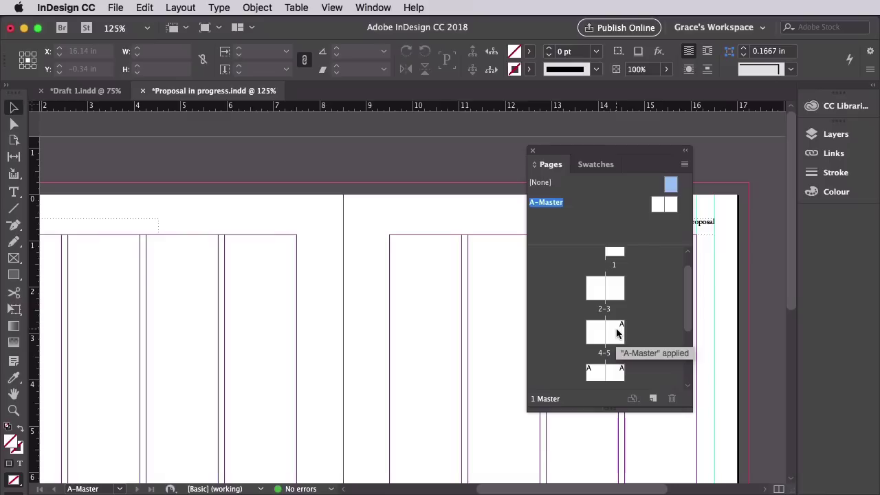
# Start a new numbering section on page 5 that begins at page number 1.
pyautogui.rightClick(616, 329)
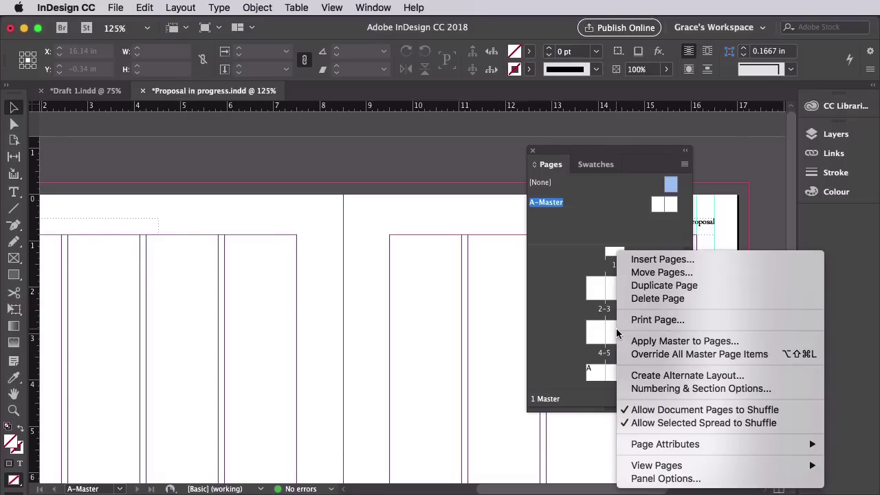
pyautogui.click(674, 389)
pyautogui.moveTo(522, 235); pyautogui.dragTo(445, 138)
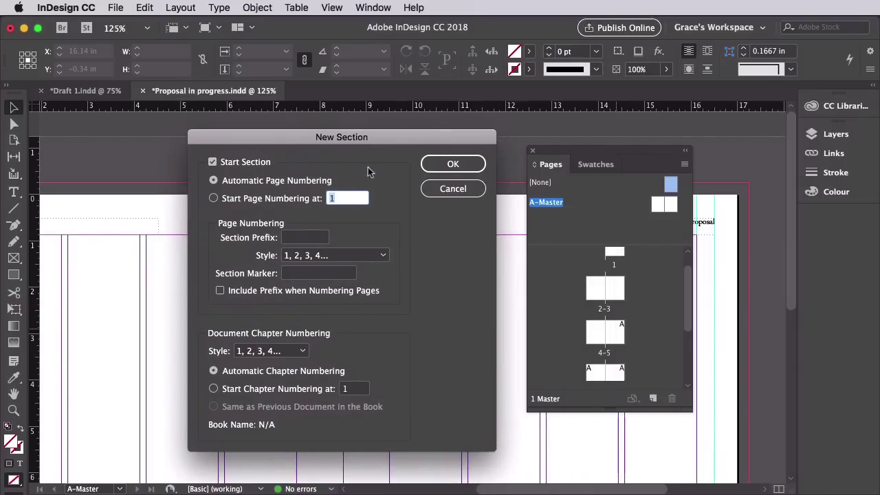
pyautogui.click(213, 198)
pyautogui.doubleClick(342, 199)
pyautogui.click(453, 165)
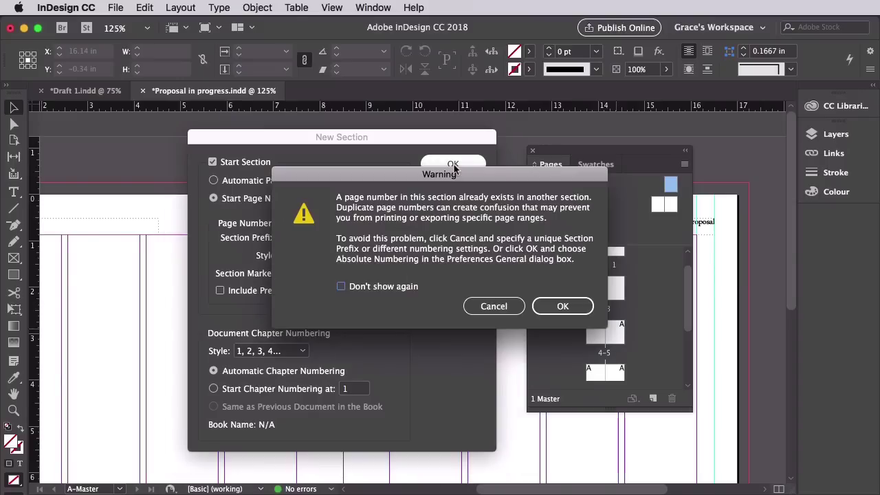
pyautogui.click(562, 305)
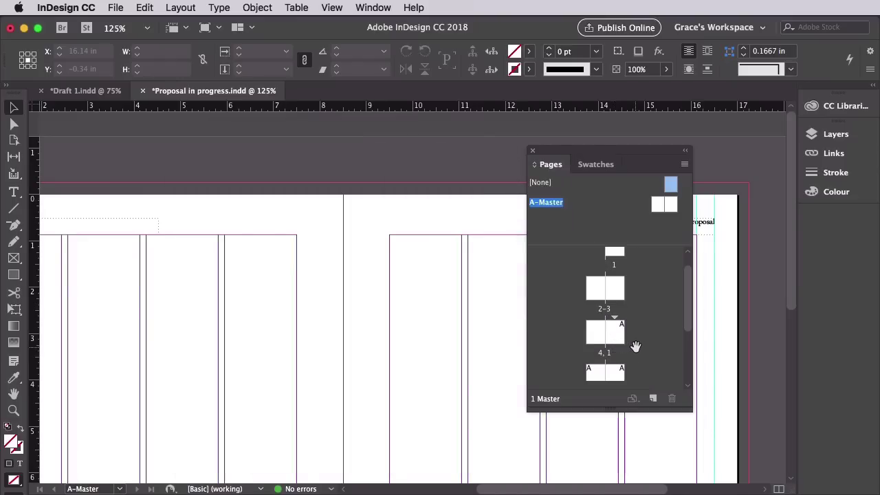
# Apply [None] to page 1 and number it from 1 in lowercase roman style i, ii, iii, iv.
pyautogui.scroll(1, 636, 343)
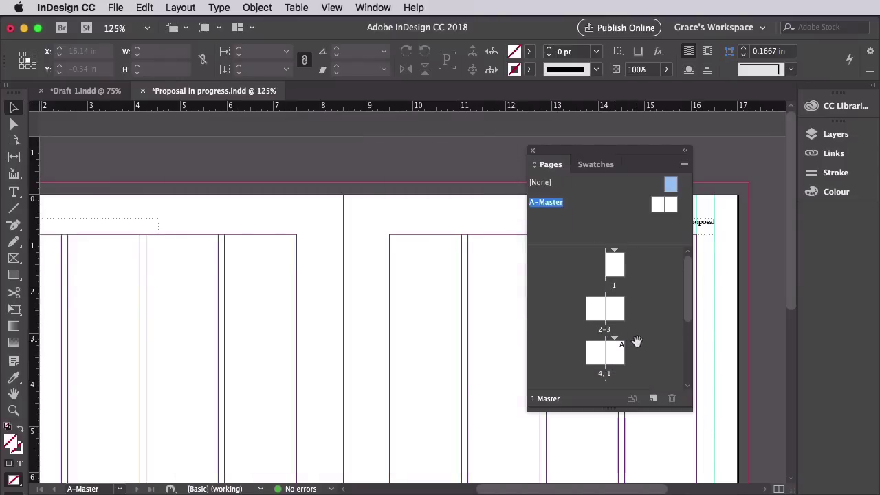
pyautogui.moveTo(617, 266); pyautogui.dragTo(616, 268)
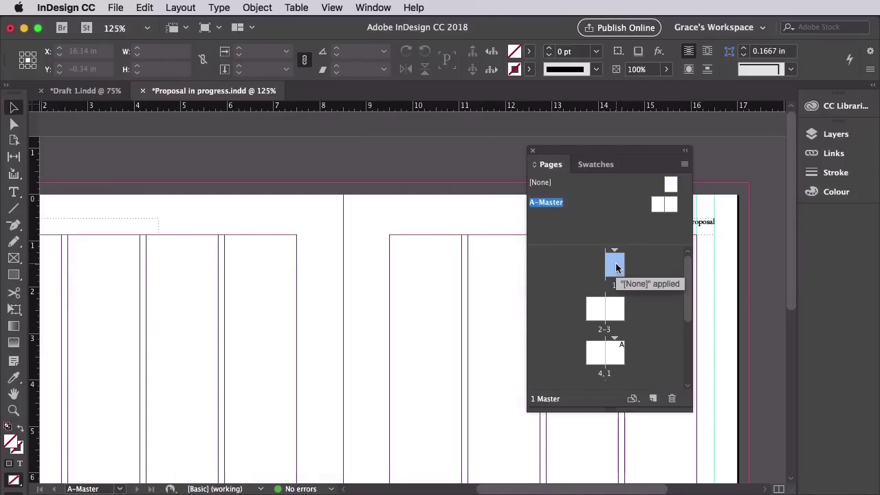
pyautogui.rightClick(616, 268)
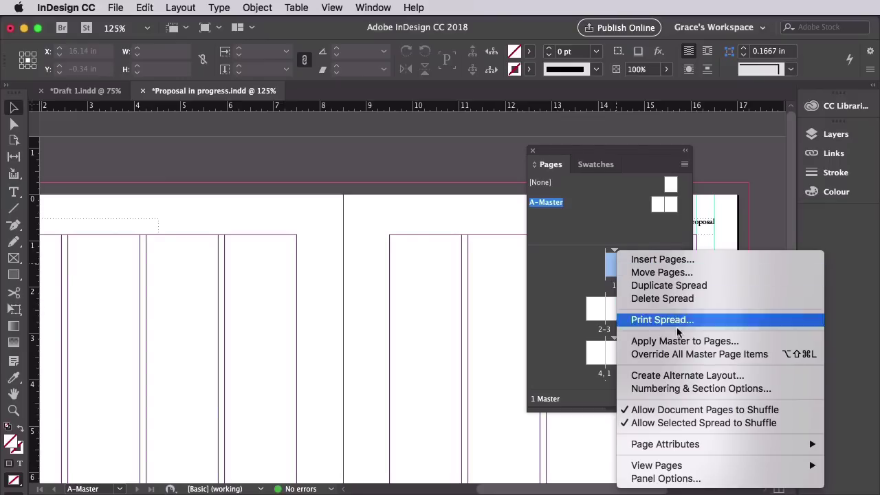
pyautogui.click(702, 388)
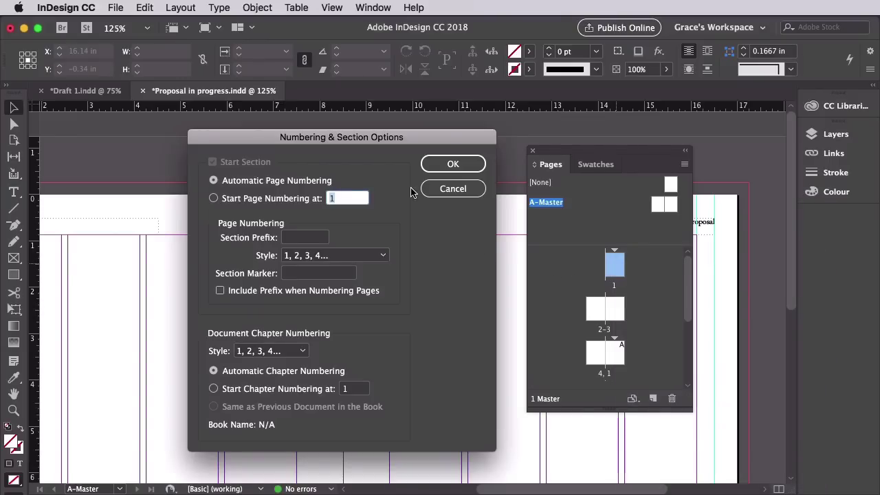
pyautogui.click(214, 198)
pyautogui.click(330, 199)
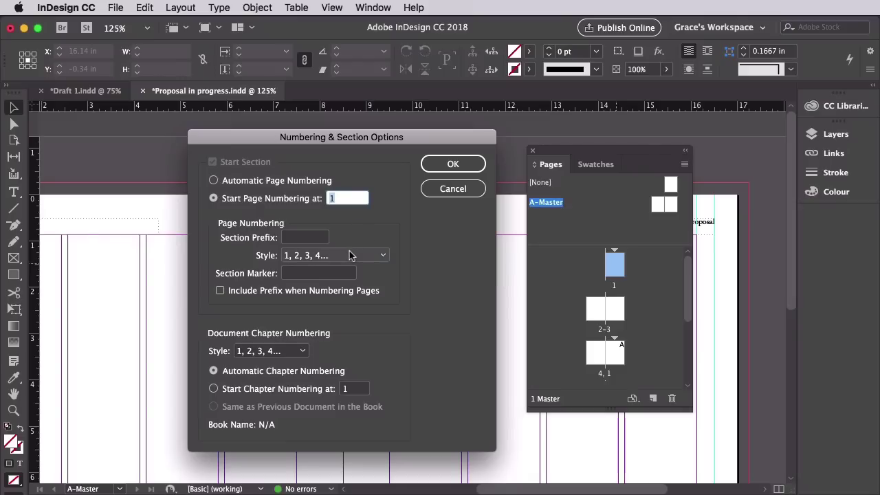
pyautogui.click(350, 255)
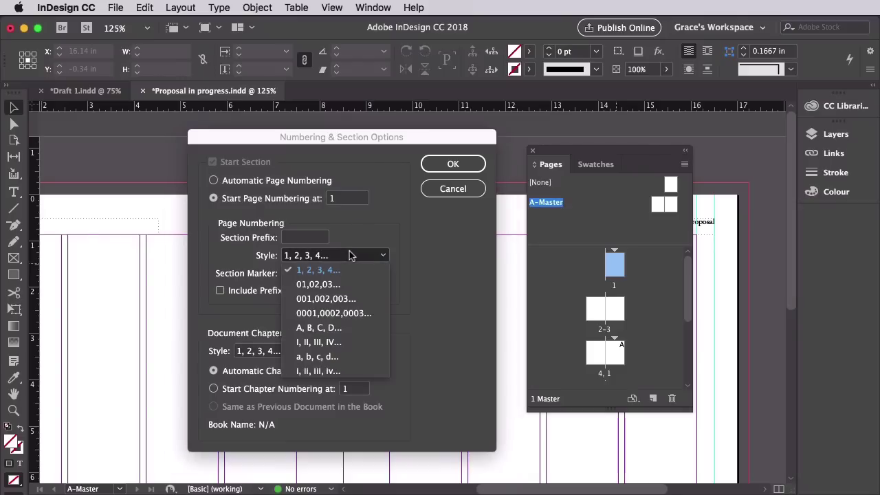
pyautogui.click(330, 372)
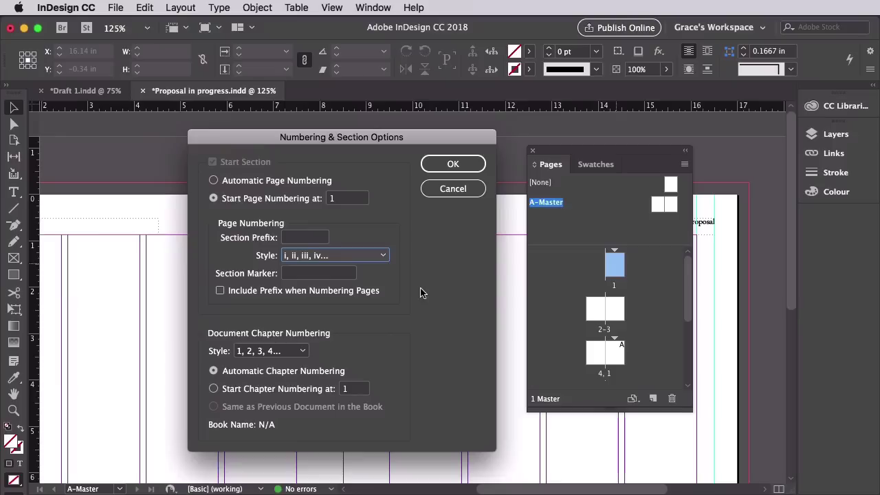
pyautogui.click(467, 169)
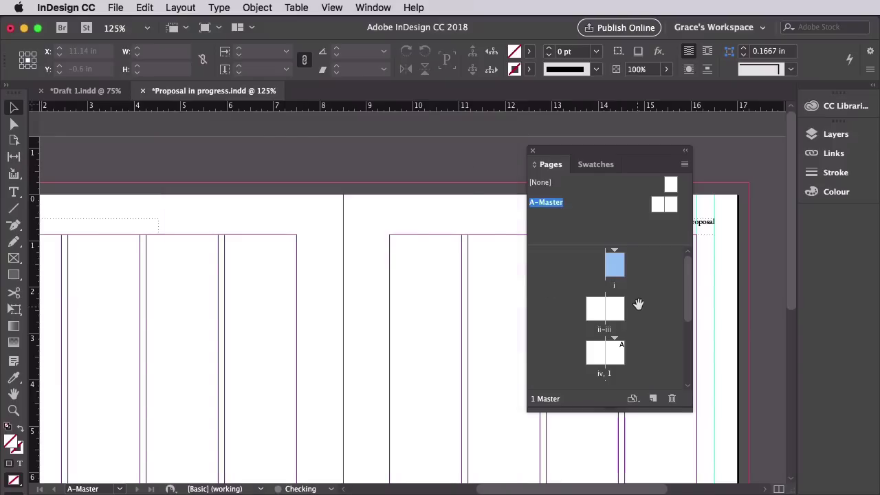
# Resize the Pages panel and dock it back into the side panel dock.
pyautogui.moveTo(611, 412); pyautogui.dragTo(615, 466)
pyautogui.moveTo(627, 151); pyautogui.dragTo(611, 125)
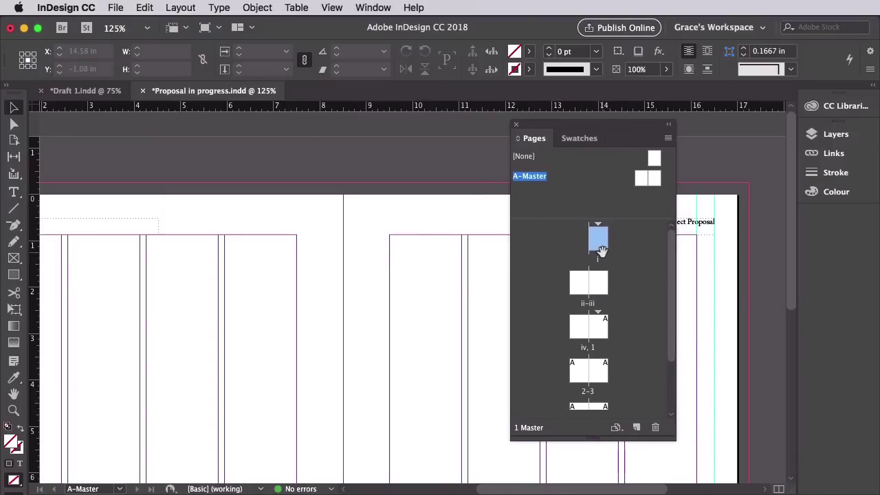
pyautogui.scroll(-4, 601, 251)
pyautogui.scroll(3, 602, 252)
pyautogui.moveTo(613, 125); pyautogui.dragTo(839, 208)
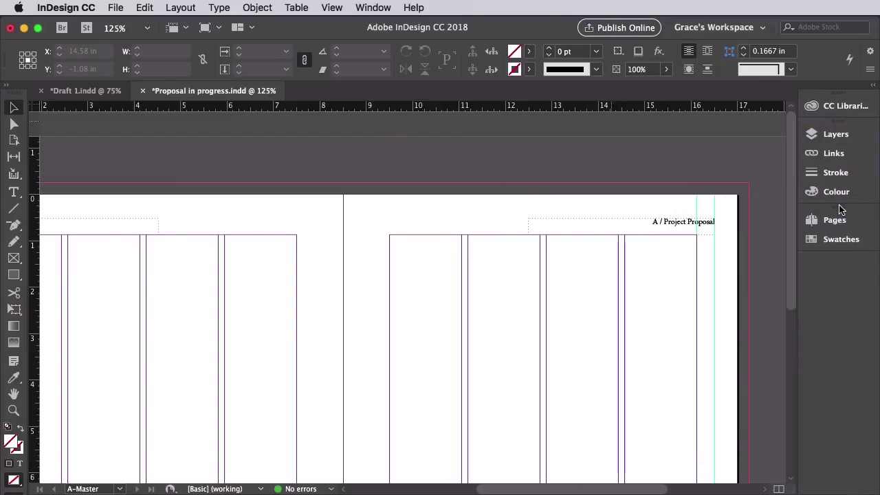
# Float the Layers panel and rename Layer 1 to 'Text'.
pyautogui.click(836, 134)
pyautogui.moveTo(762, 127); pyautogui.dragTo(337, 212)
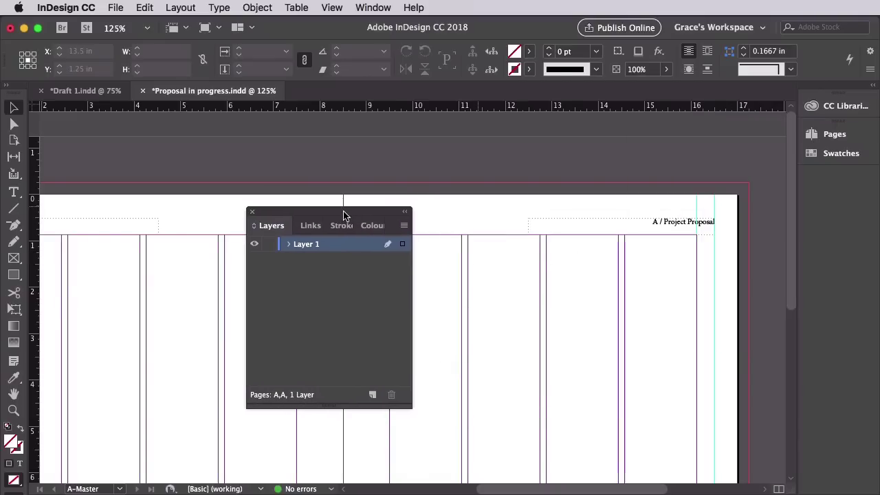
pyautogui.doubleClick(315, 247)
pyautogui.moveTo(499, 323); pyautogui.dragTo(555, 239)
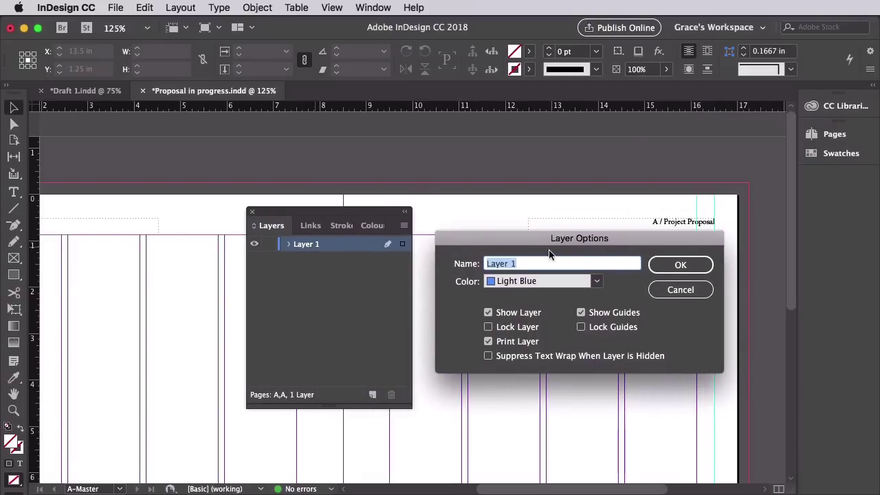
pyautogui.write('Text')
pyautogui.click(678, 266)
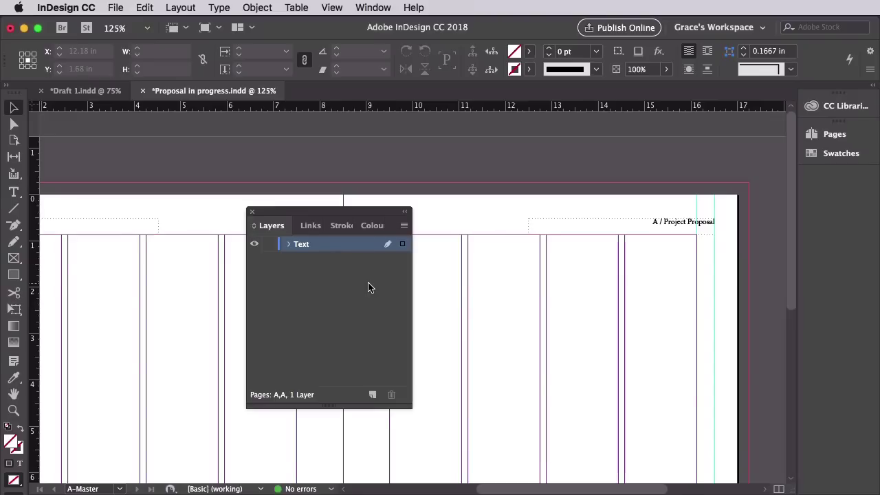
# Add two new layers named 'Background' and 'Photos'.
pyautogui.click(371, 396)
pyautogui.doubleClick(302, 244)
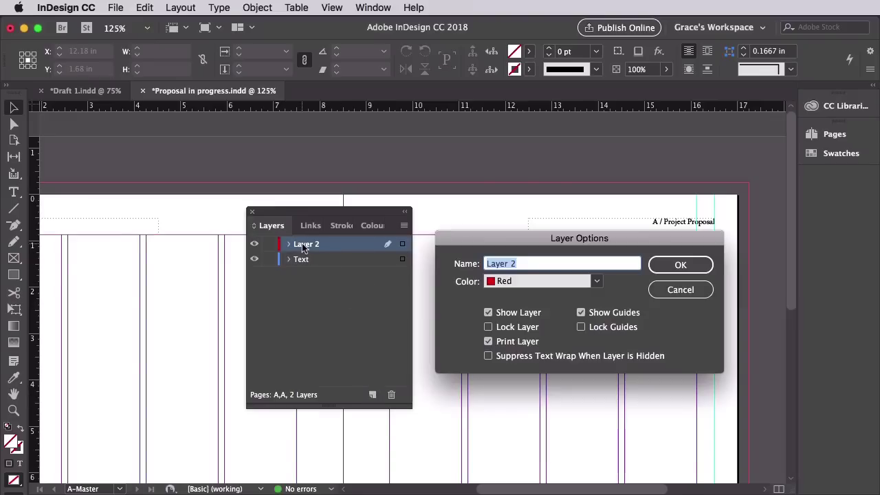
pyautogui.moveTo(554, 242); pyautogui.dragTo(551, 238)
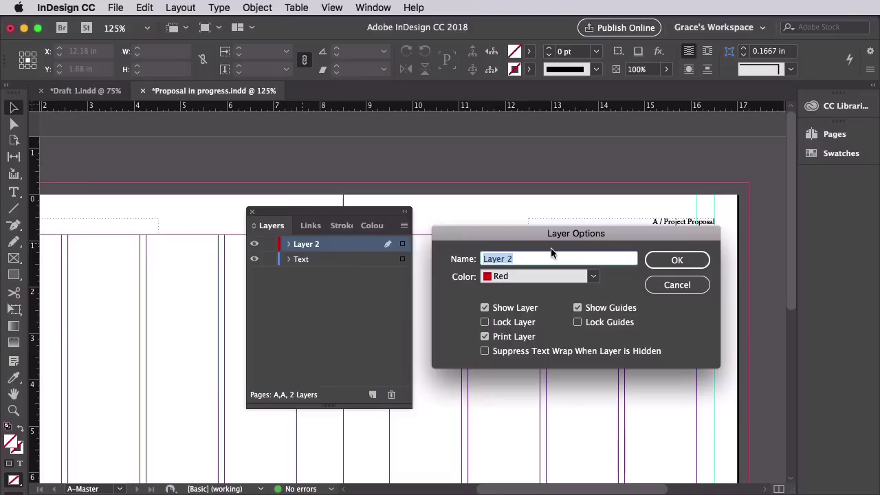
pyautogui.write('Background')
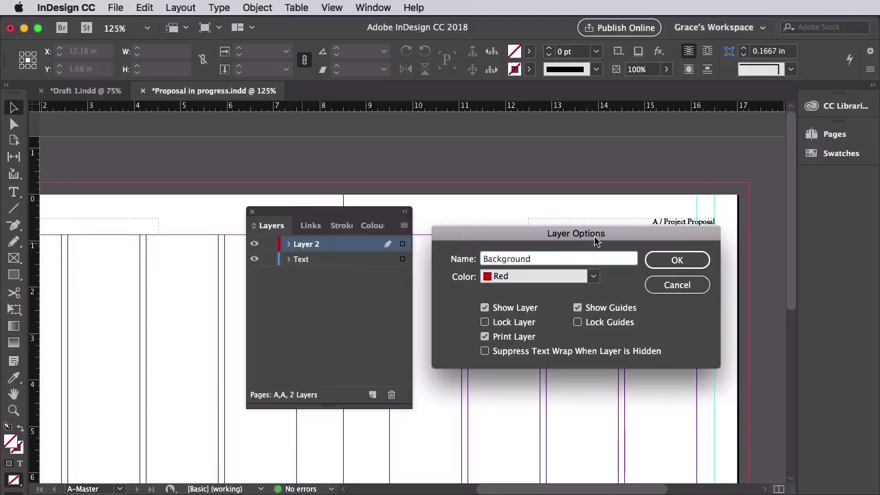
pyautogui.click(677, 260)
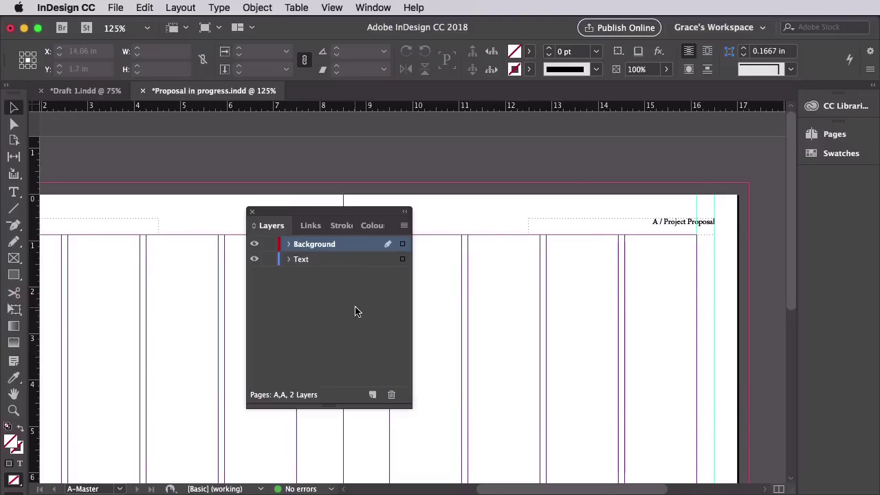
pyautogui.click(372, 394)
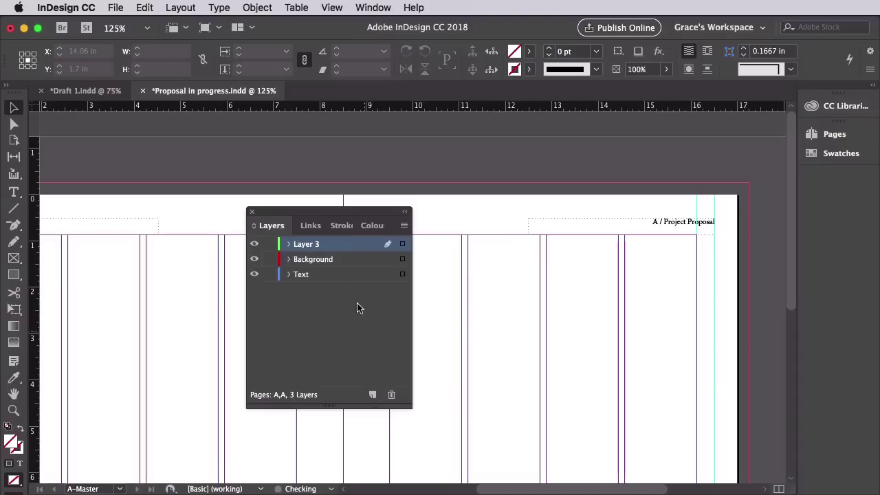
pyautogui.doubleClick(317, 251)
pyautogui.write('Photos')
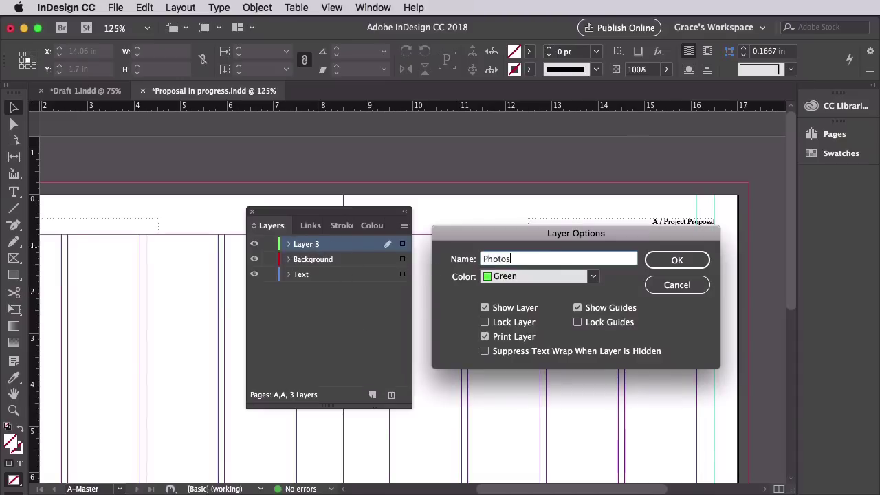
pyautogui.click(701, 259)
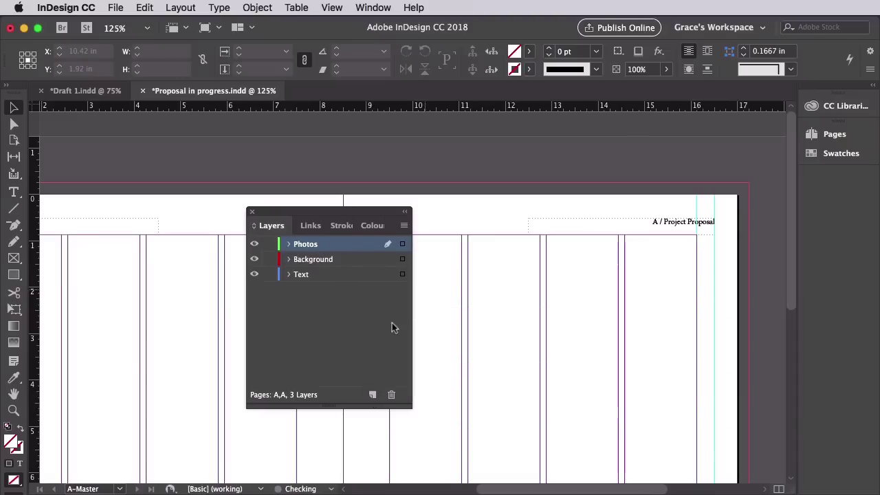
# Add a 'Shapes' layer and move the Text layer to the top of the stack.
pyautogui.click(373, 396)
pyautogui.doubleClick(309, 246)
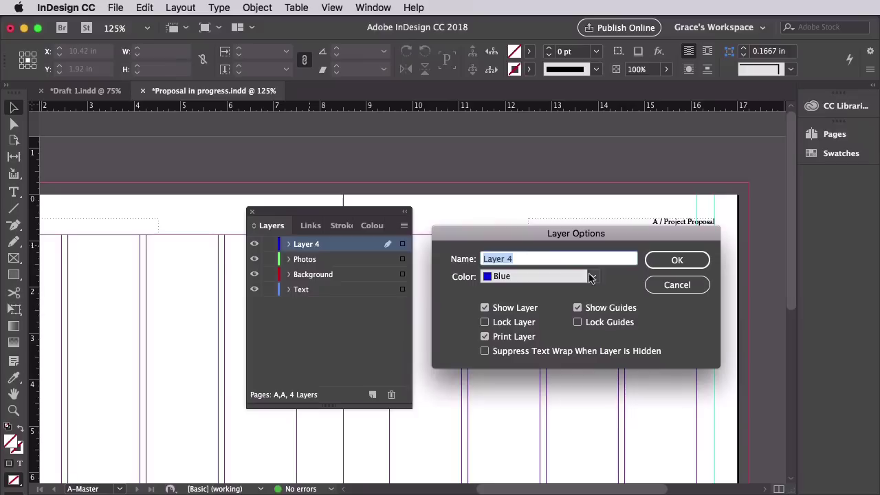
pyautogui.write('Shapes')
pyautogui.click(679, 261)
pyautogui.moveTo(306, 292); pyautogui.dragTo(308, 243)
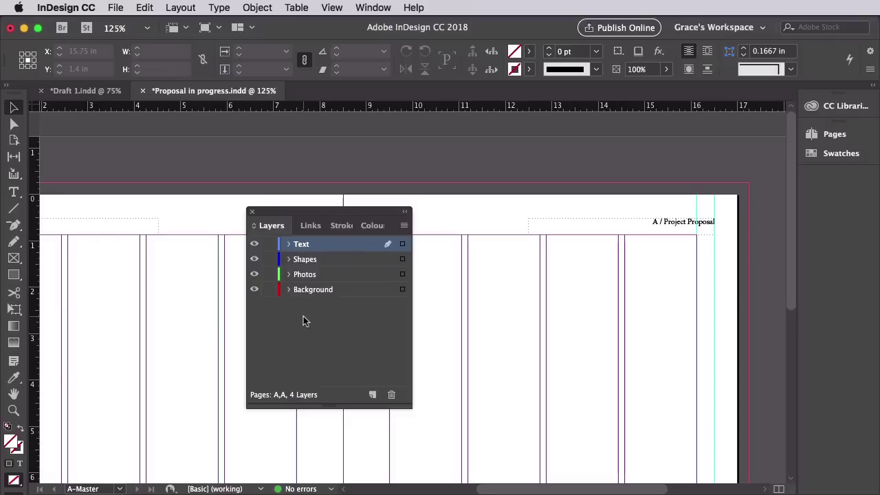
# Dock the Layers panel and save 'Proposal in progress.indd'.
pyautogui.moveTo(324, 219); pyautogui.dragTo(461, 244)
pyautogui.moveTo(561, 248); pyautogui.dragTo(866, 173)
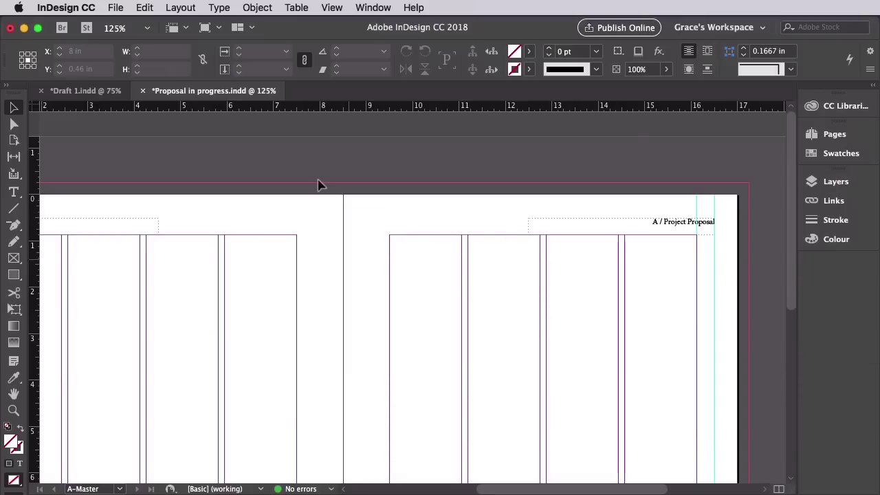
pyautogui.click(116, 8)
pyautogui.click(146, 99)
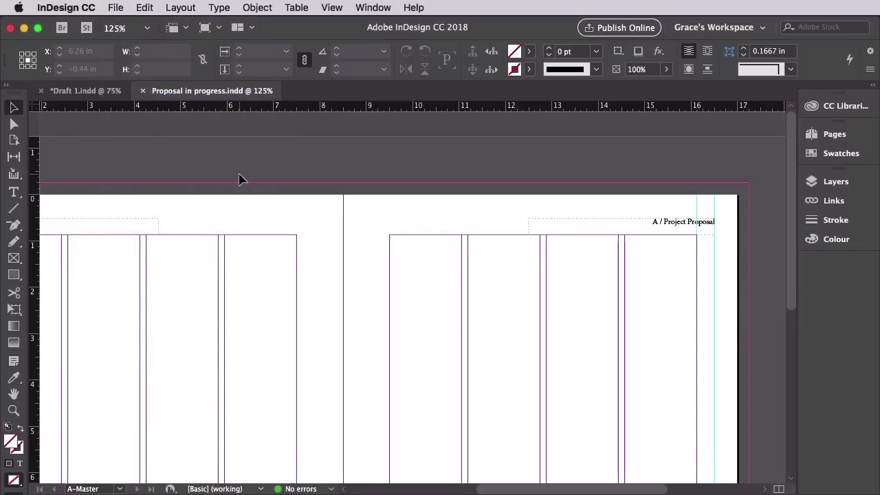
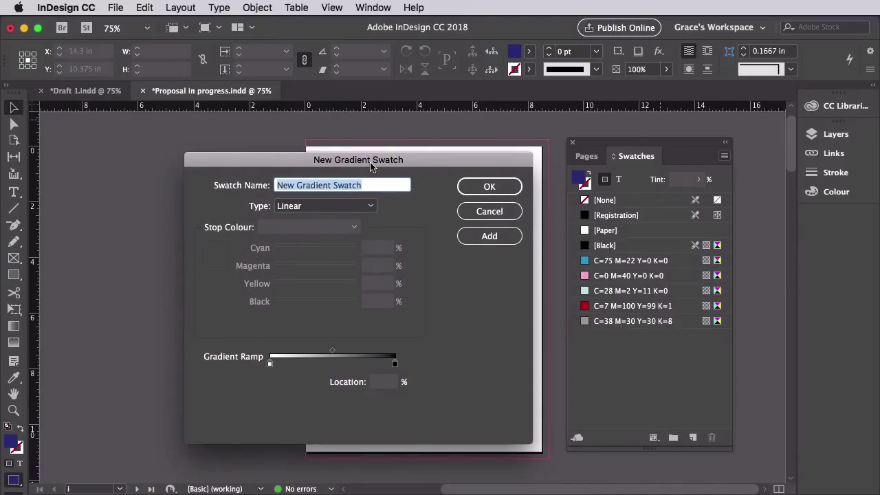
# Name the gradient 'Red Gradient', keep it linear, and set its start stop to the C=7 M=100 swatch.
pyautogui.write('Red')
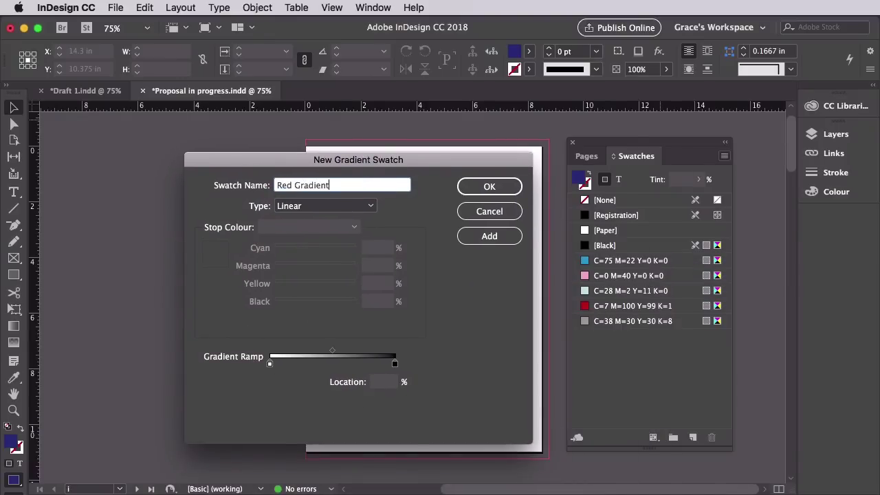
pyautogui.click(344, 206)
pyautogui.click(314, 221)
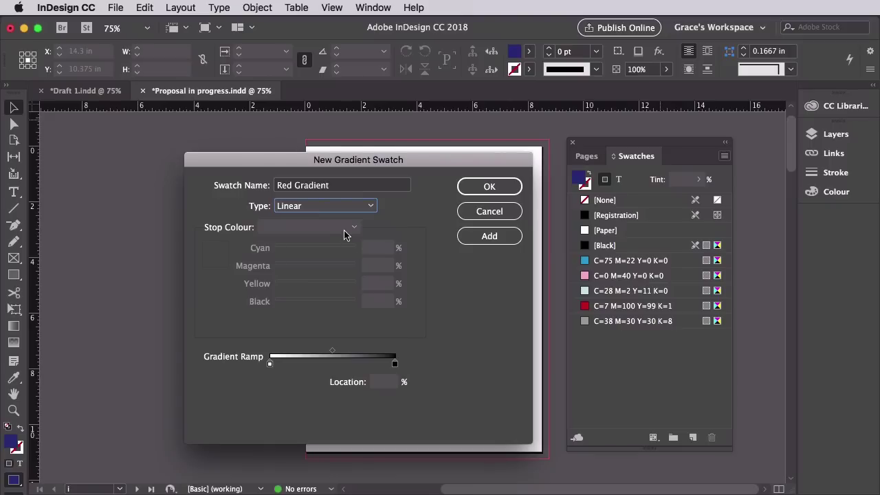
pyautogui.click(269, 363)
pyautogui.click(287, 228)
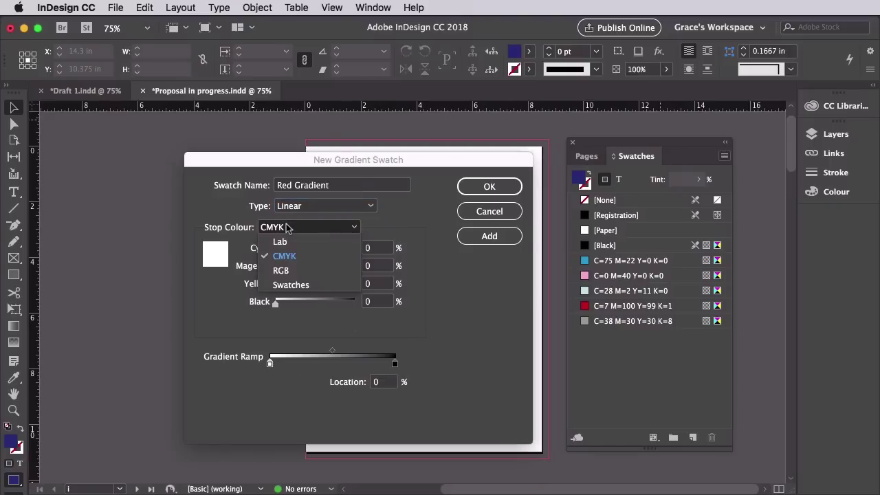
pyautogui.click(289, 285)
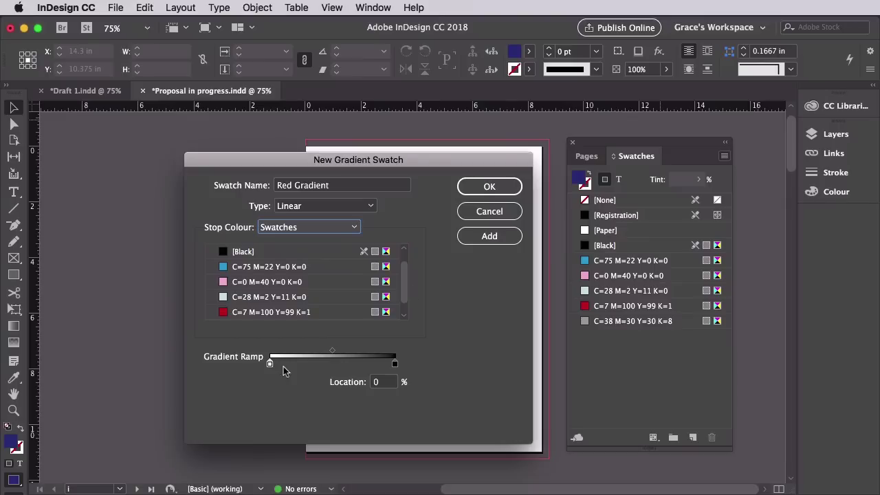
pyautogui.scroll(-1, 282, 301)
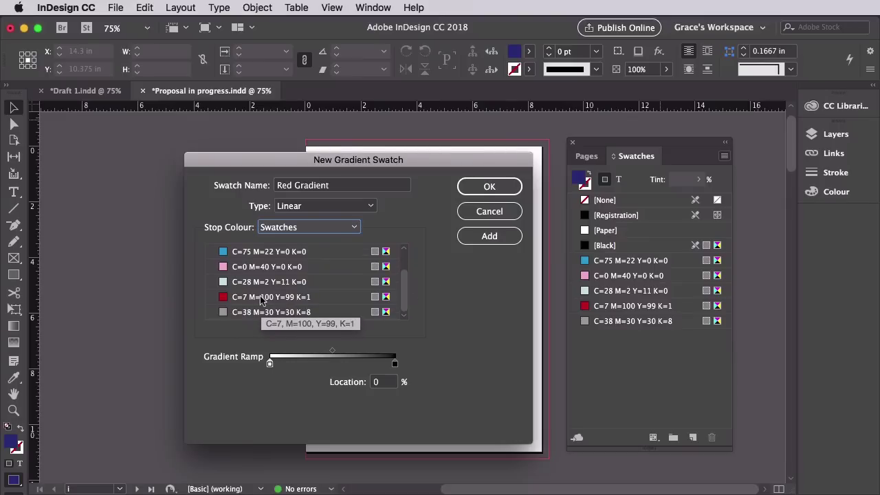
pyautogui.click(262, 300)
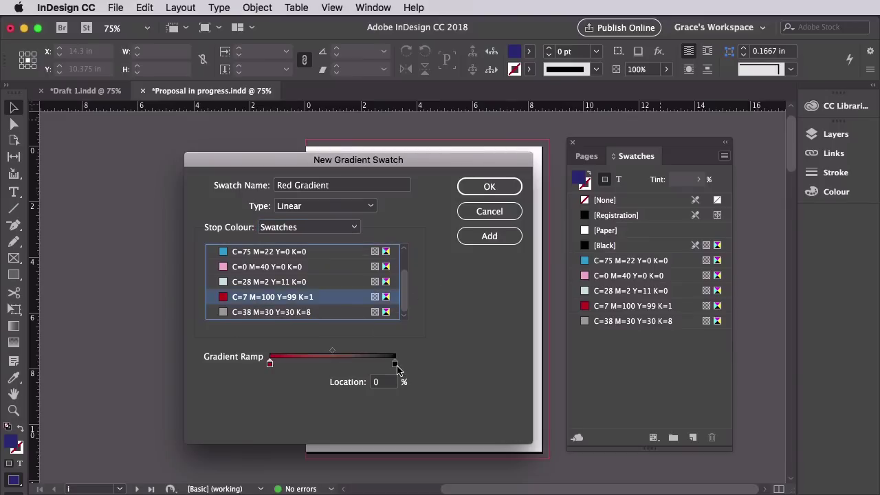
# Set the end stop to Black, add Red Gradient, and begin another new gradient swatch.
pyautogui.click(395, 363)
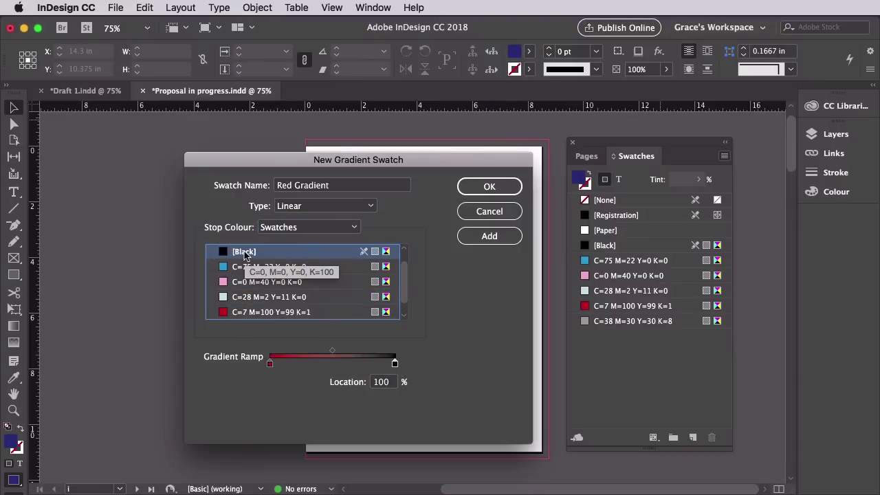
pyautogui.click(488, 235)
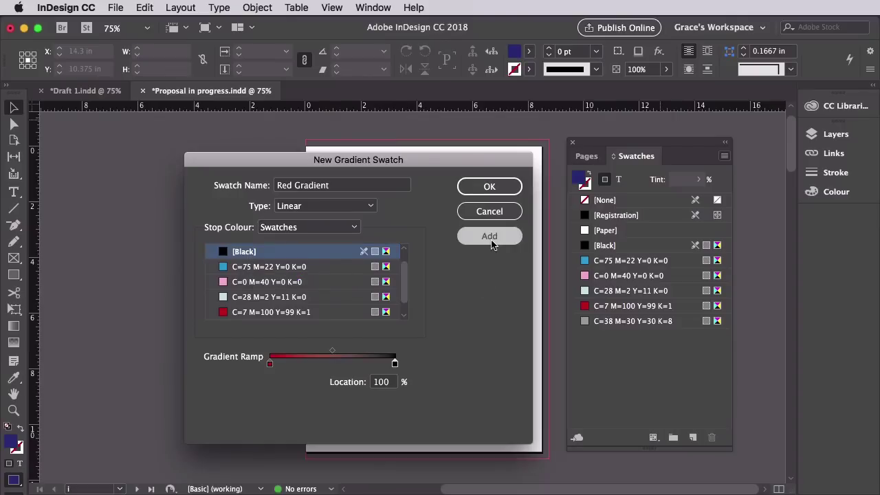
pyautogui.click(491, 186)
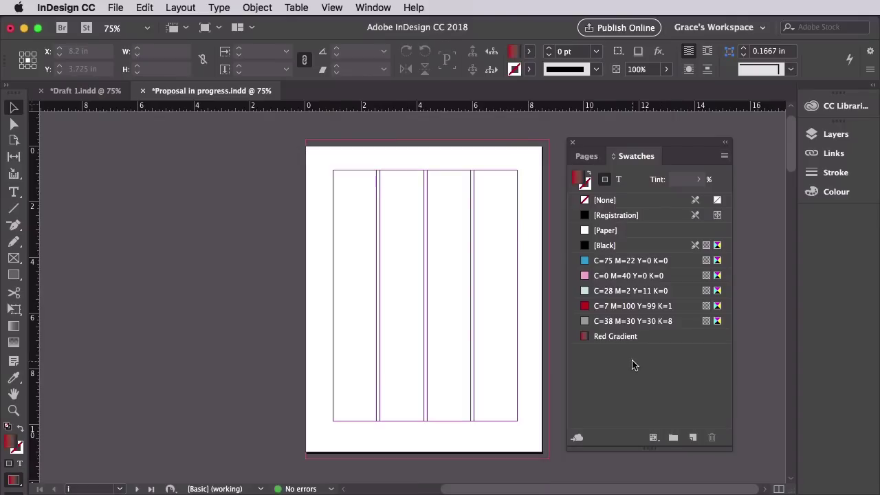
pyautogui.click(724, 155)
pyautogui.click(751, 150)
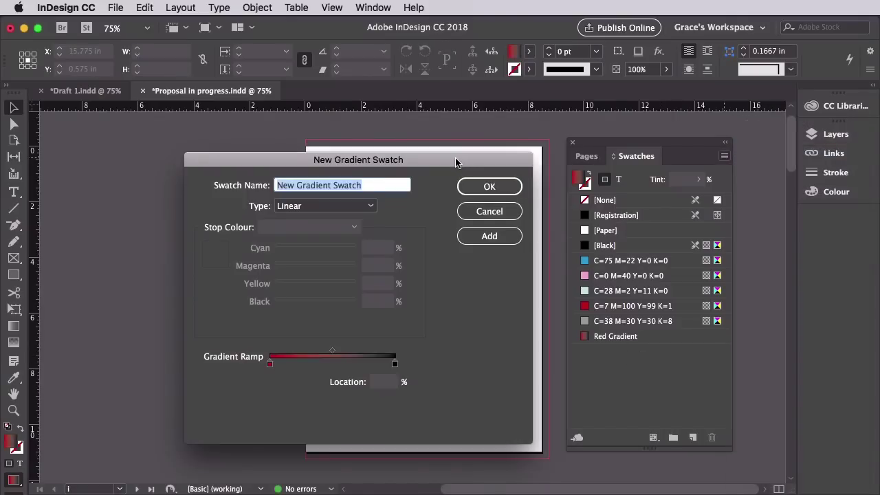
# Name the gradient 'Blue Gradient', keep it linear, and make its start stop C=75 M=22 blue.
pyautogui.write('Blue Grad')
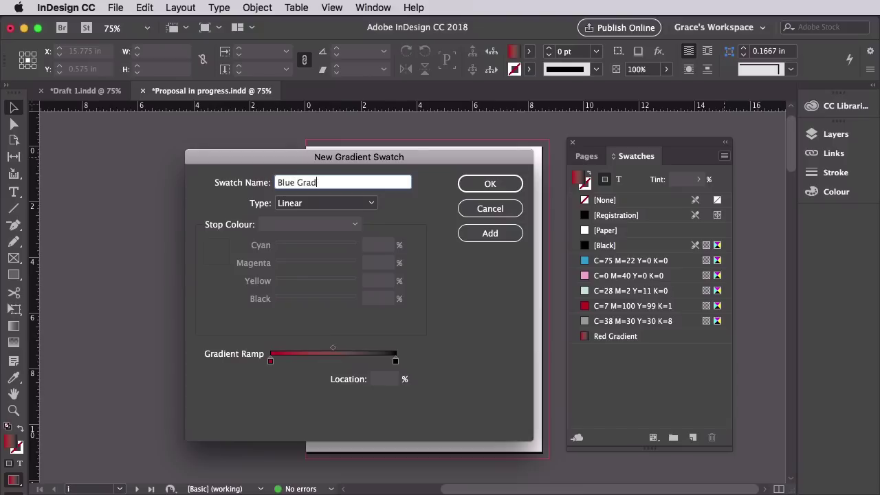
pyautogui.click(370, 198)
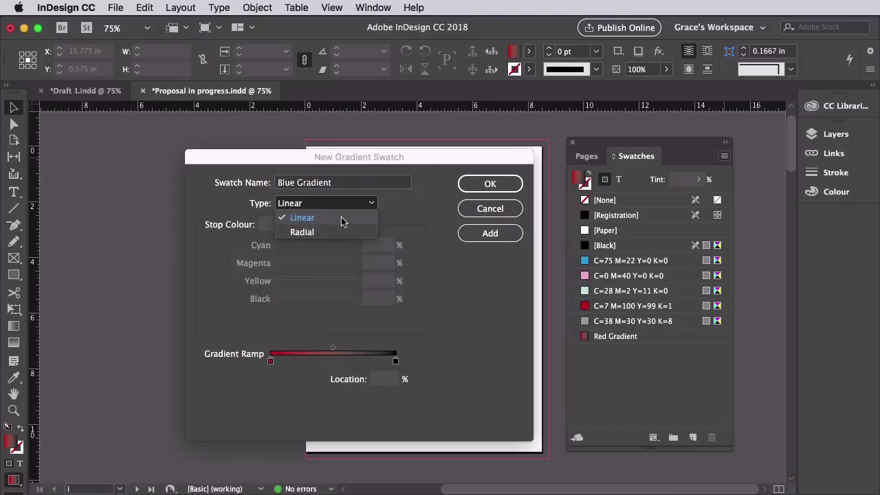
pyautogui.click(341, 217)
pyautogui.click(271, 363)
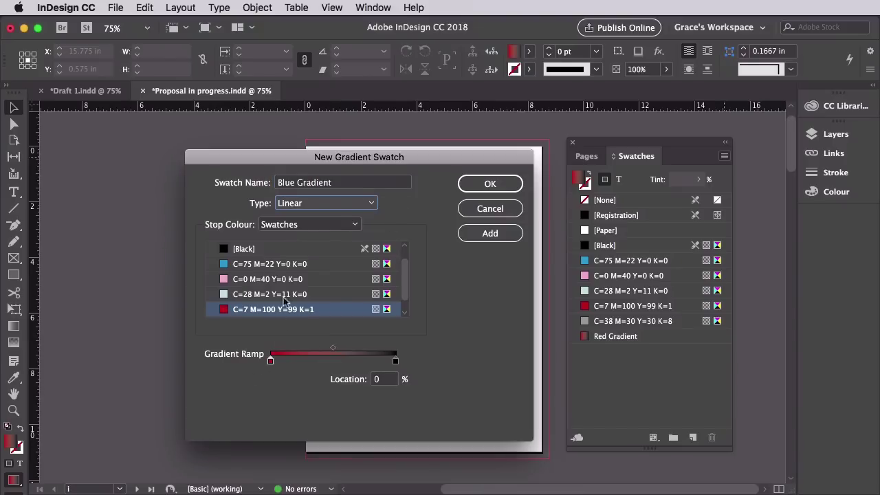
pyautogui.click(263, 266)
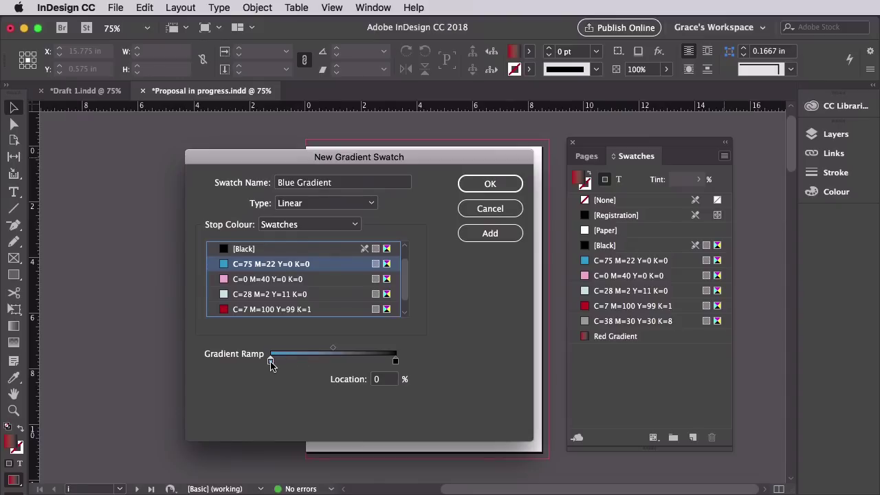
# Slide the blue stop to 44.46%, end on Black, add the swatch, and select Black.
pyautogui.moveTo(271, 363); pyautogui.dragTo(327, 363)
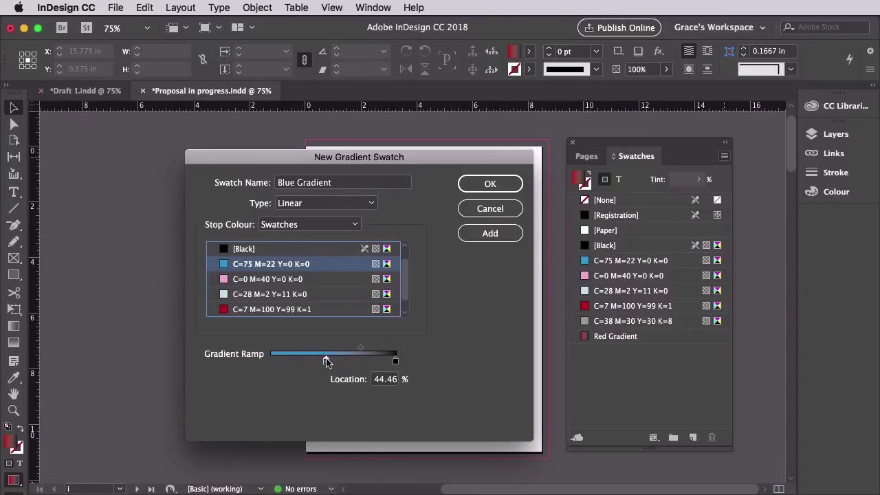
pyautogui.click(396, 361)
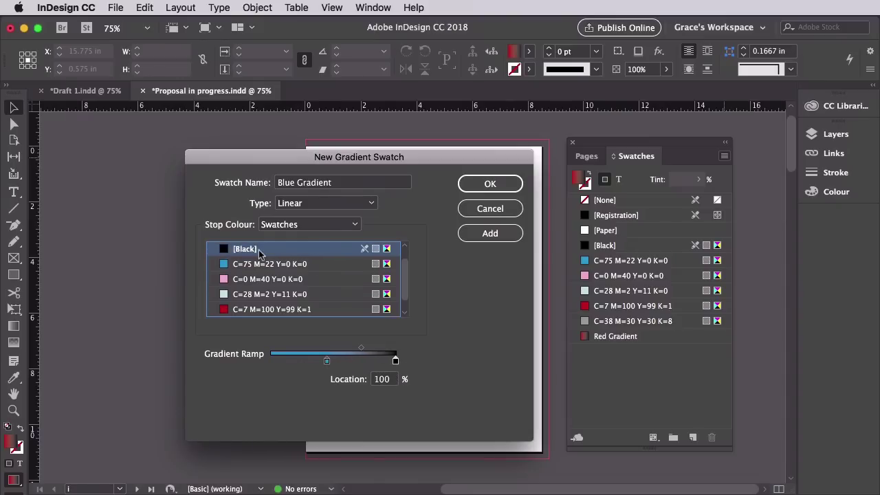
pyautogui.click(490, 233)
pyautogui.click(495, 185)
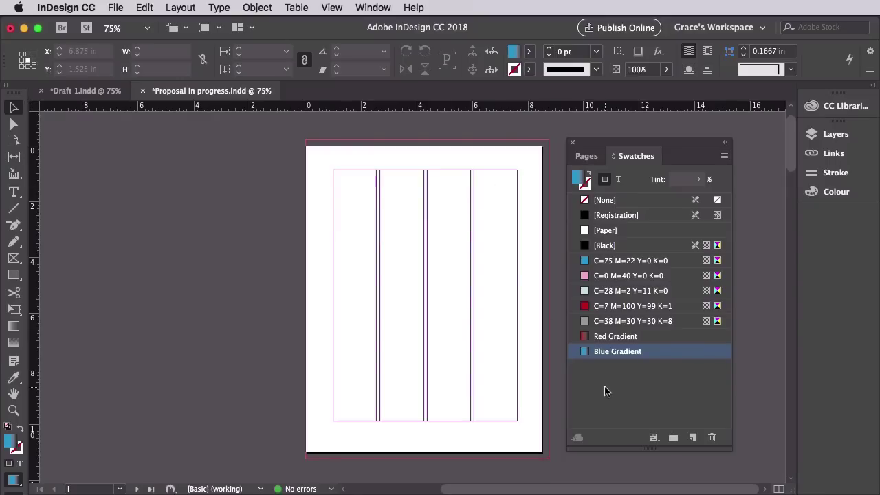
pyautogui.click(622, 247)
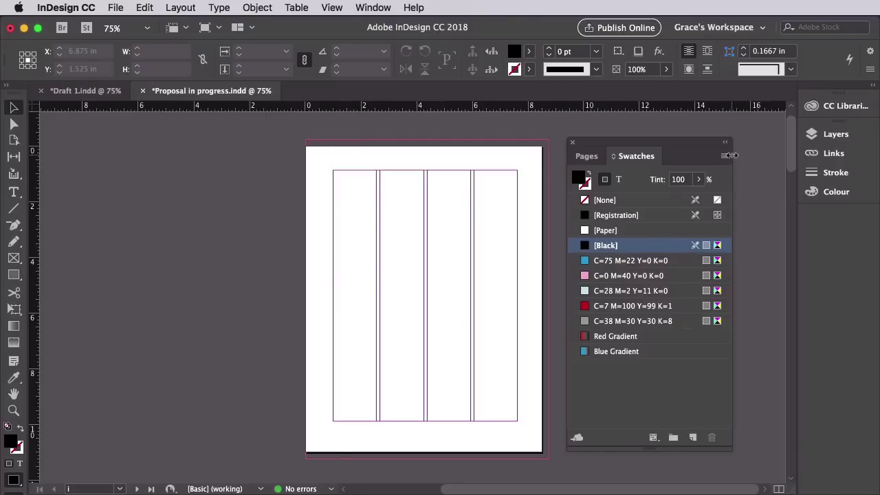
# Create a [Black] 90% tint swatch and select it.
pyautogui.click(724, 158)
pyautogui.click(781, 140)
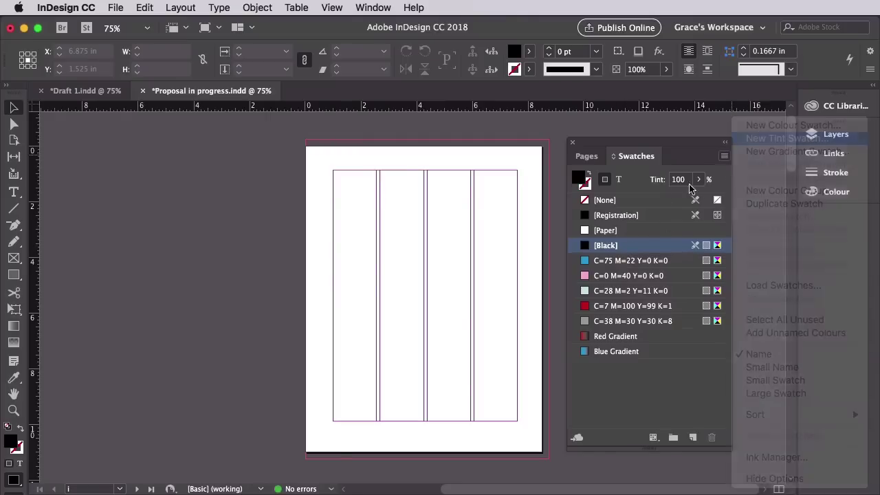
pyautogui.moveTo(355, 400); pyautogui.dragTo(348, 404)
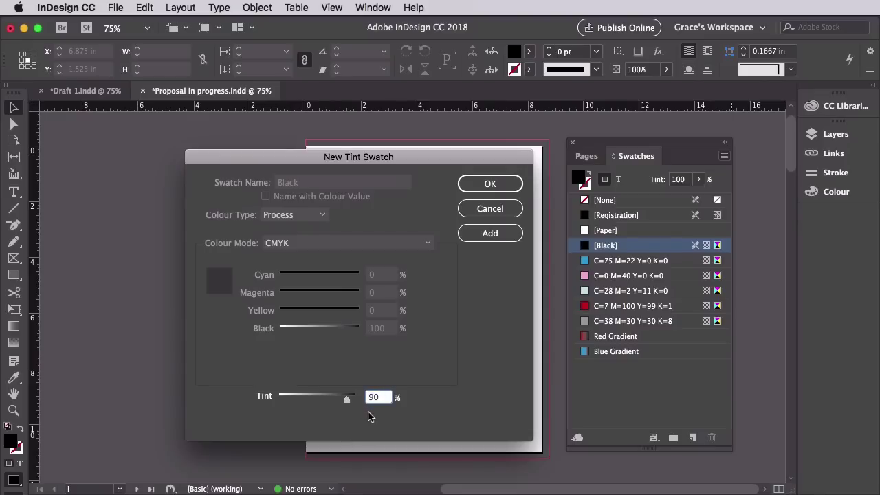
pyautogui.click(491, 234)
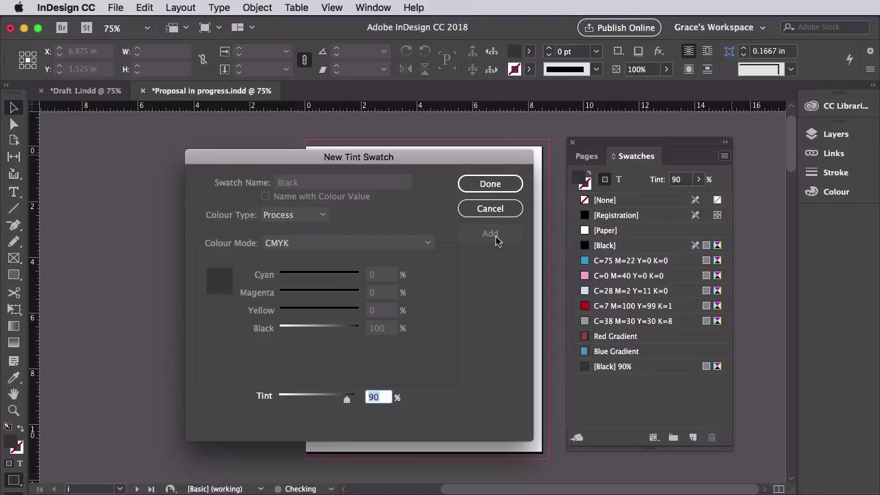
pyautogui.click(491, 185)
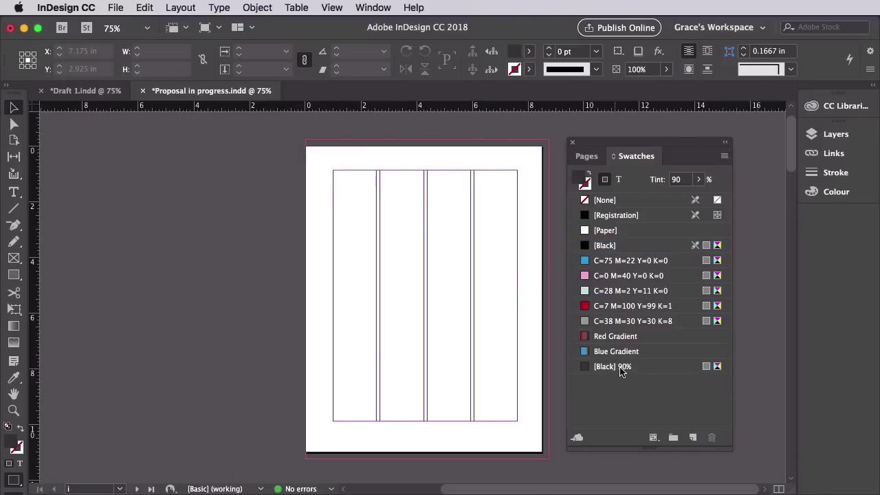
pyautogui.click(651, 371)
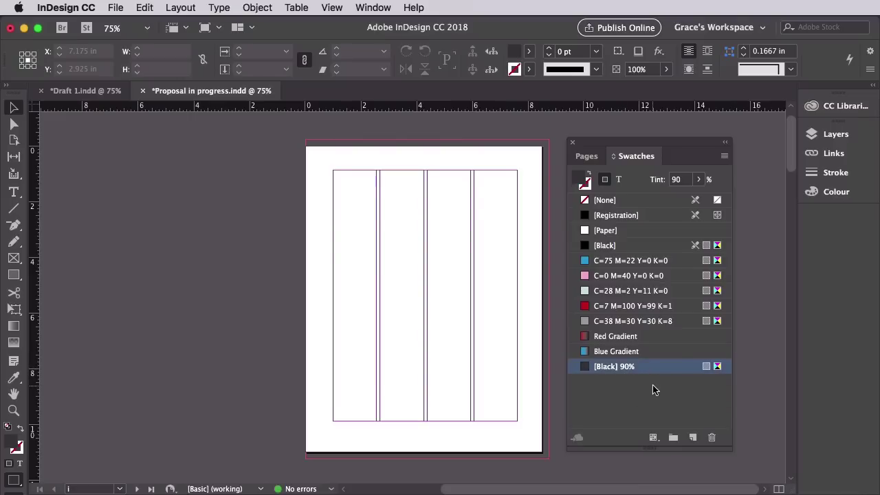
# Dock the Pages panel on its own and shorten the swatch list to three rows.
pyautogui.click(587, 156)
pyautogui.moveTo(641, 142); pyautogui.dragTo(664, 132)
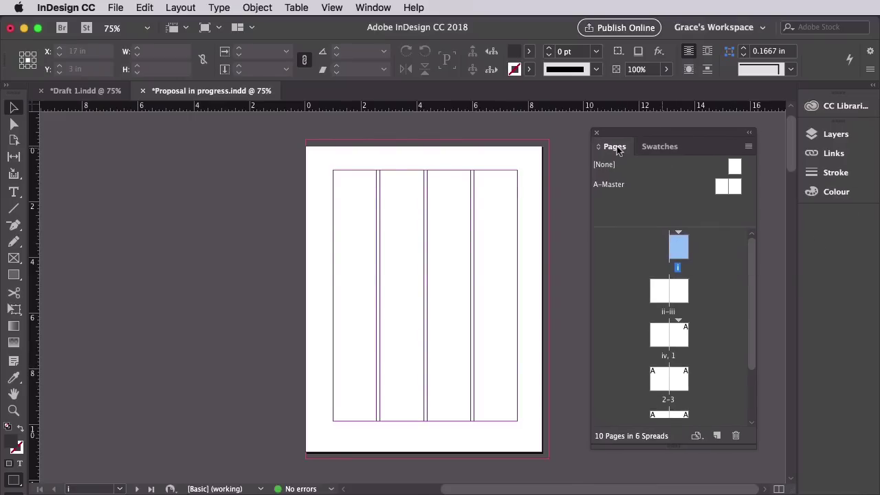
pyautogui.moveTo(613, 146); pyautogui.dragTo(766, 216)
pyautogui.moveTo(679, 450); pyautogui.dragTo(680, 253)
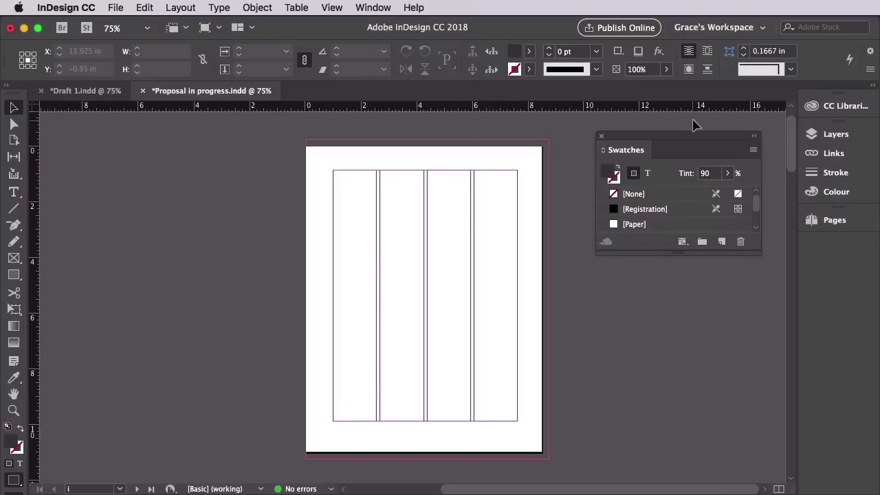
pyautogui.moveTo(694, 135); pyautogui.dragTo(708, 124)
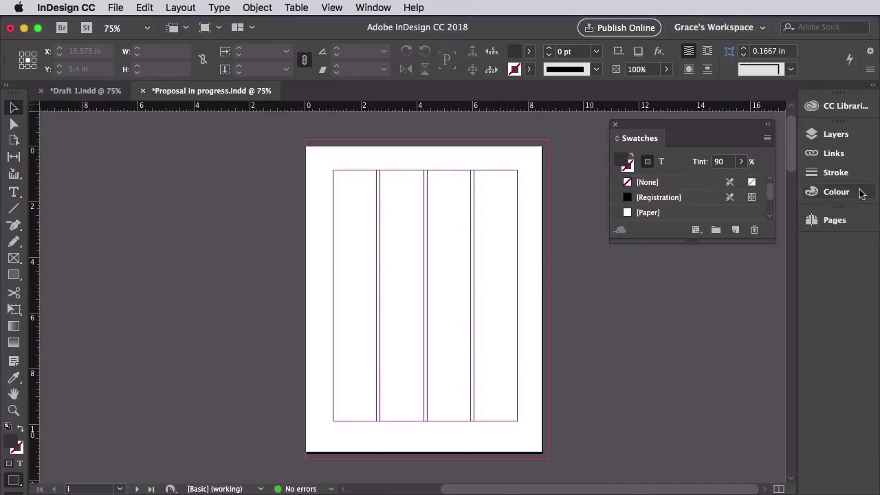
# Lock every layer except Background in the Layers panel.
pyautogui.click(835, 134)
pyautogui.click(702, 193)
pyautogui.keyDown('alt'); pyautogui.click(654, 192); pyautogui.keyUp('alt')
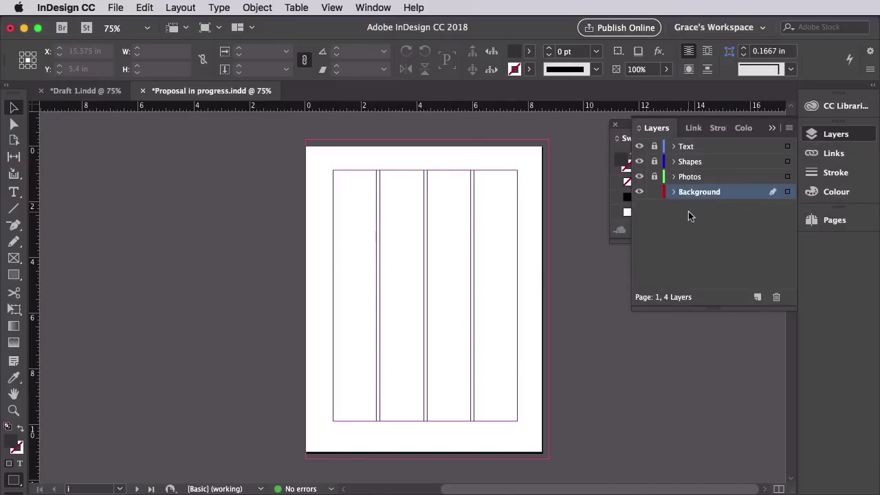
pyautogui.click(773, 128)
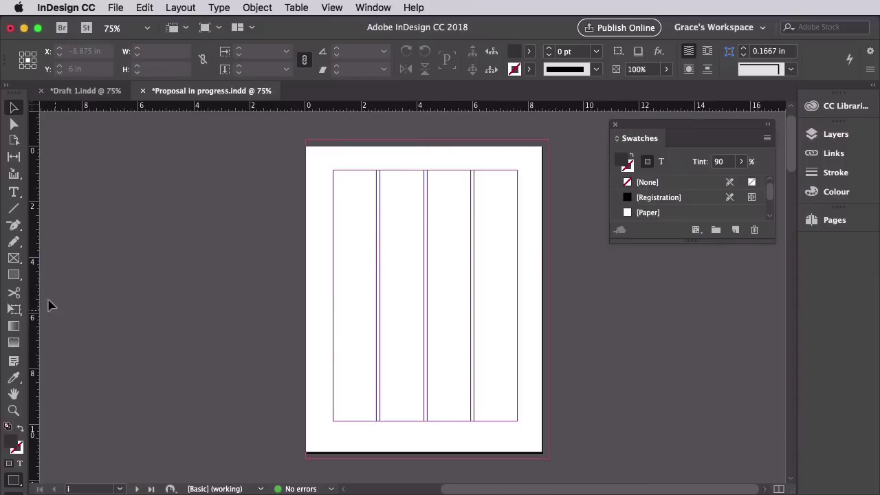
pyautogui.click(15, 275)
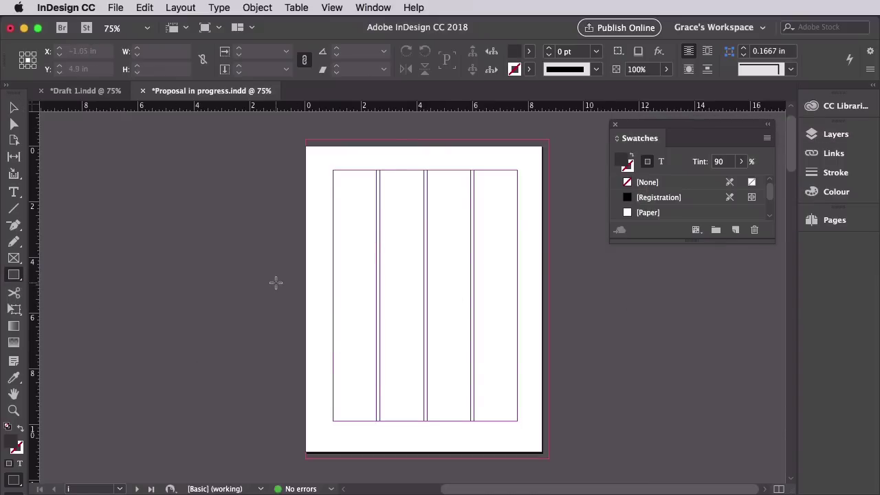
# Draw a dark grey rectangle over the page's top-left quarter.
pyautogui.moveTo(306, 140); pyautogui.dragTo(427, 300)
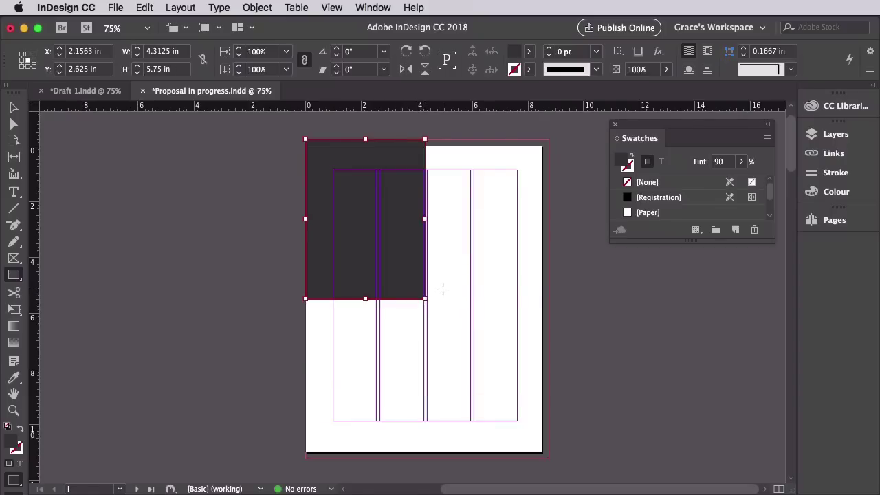
pyautogui.scroll(-5, 701, 209)
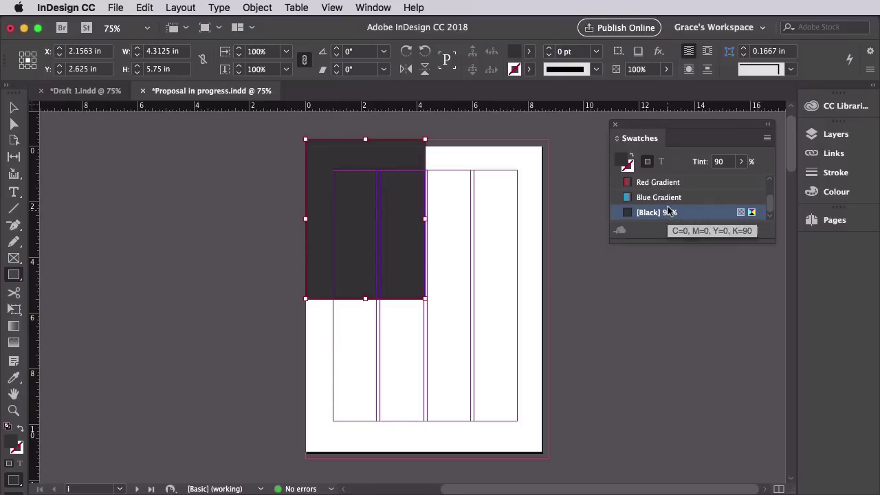
pyautogui.scroll(5, 629, 178)
pyautogui.click(630, 182)
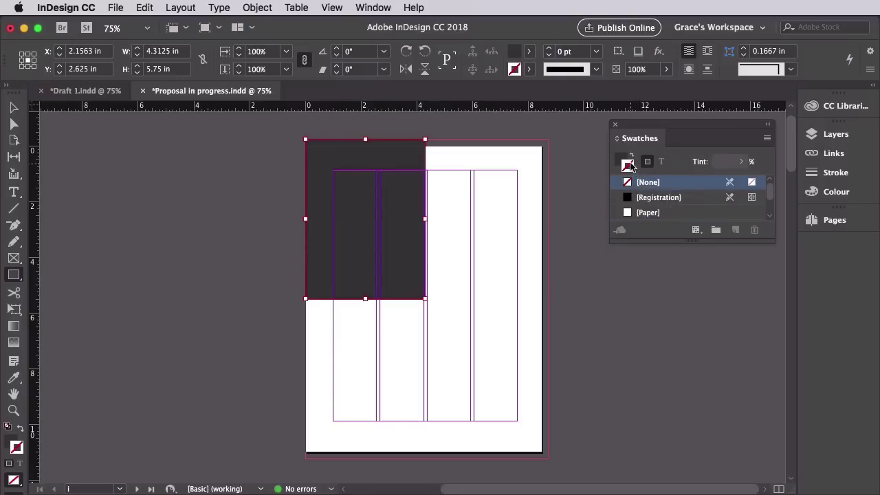
pyautogui.click(627, 165)
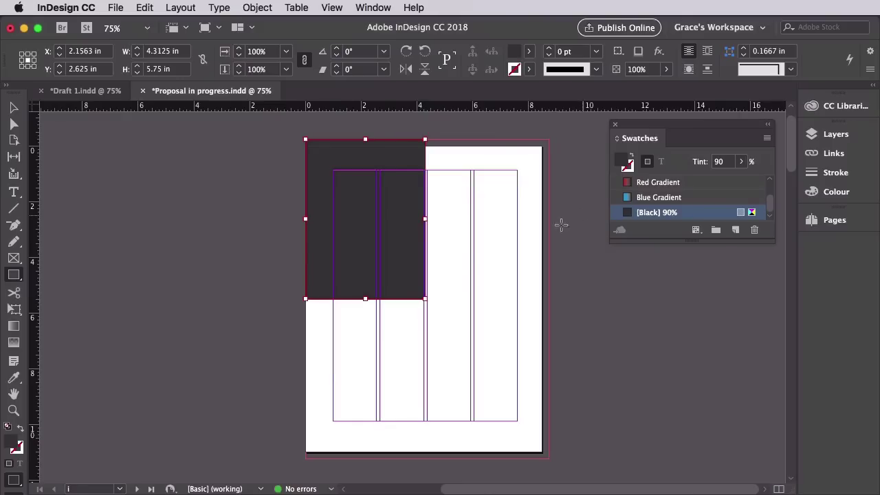
# Duplicate the rectangle into the lower-left quarter and fill it blue.
pyautogui.click(13, 108)
pyautogui.click(143, 8)
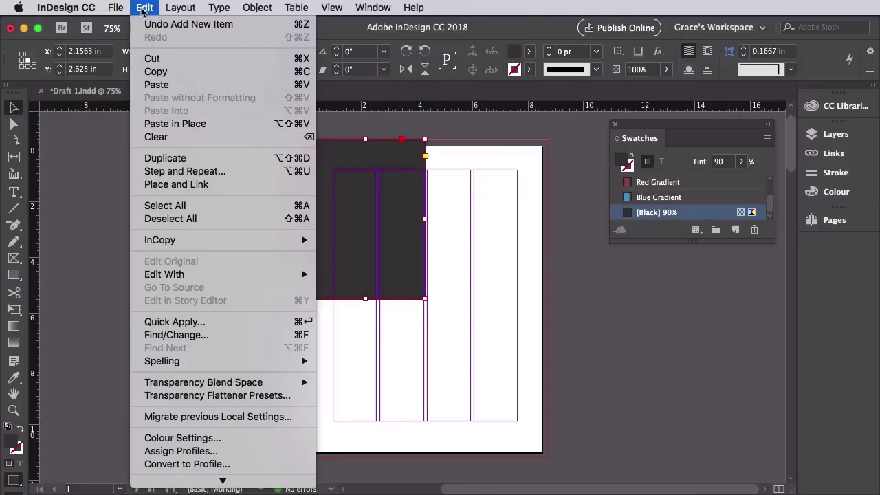
pyautogui.click(155, 72)
pyautogui.click(145, 7)
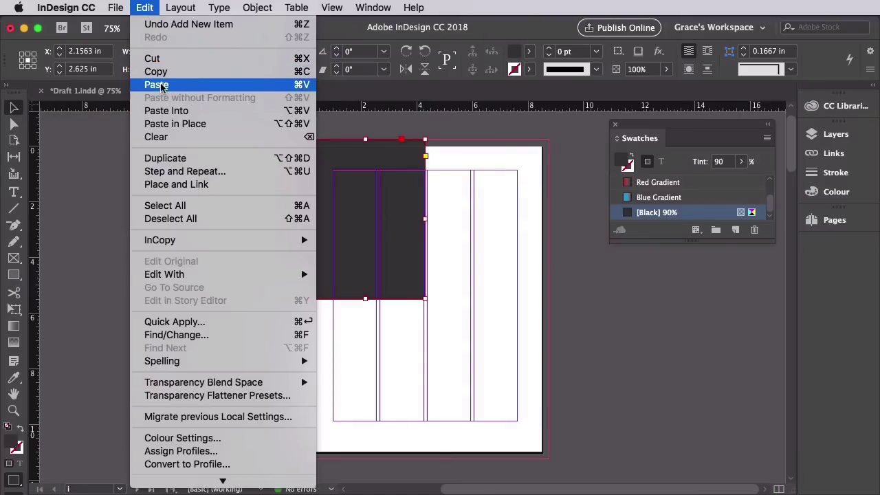
pyautogui.click(157, 85)
pyautogui.moveTo(455, 241); pyautogui.dragTo(409, 322)
pyautogui.scroll(1, 704, 212)
pyautogui.scroll(3, 704, 212)
pyautogui.click(674, 182)
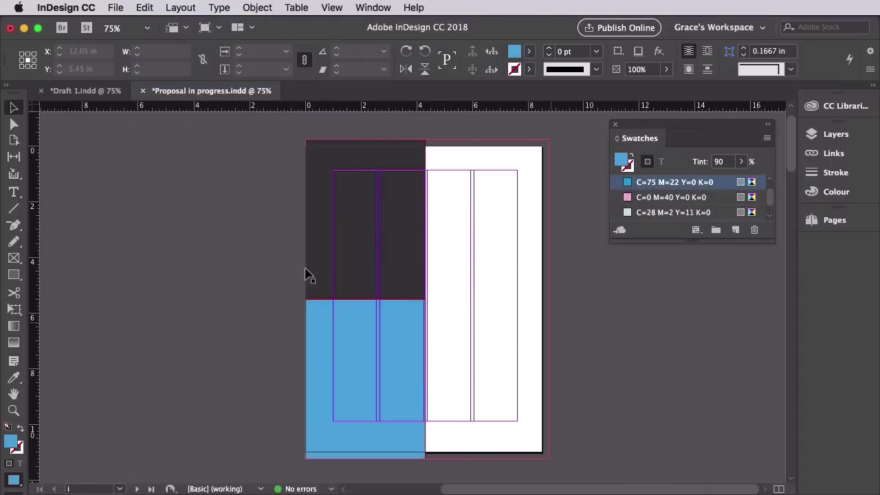
# Copy the blue rectangle into the top-right quarter, widened to the bleed edge.
pyautogui.click(144, 7)
pyautogui.click(141, 21)
pyautogui.click(144, 7)
pyautogui.click(148, 71)
pyautogui.click(144, 7)
pyautogui.click(148, 87)
pyautogui.moveTo(440, 332); pyautogui.dragTo(520, 258)
pyautogui.moveTo(543, 220); pyautogui.dragTo(550, 218)
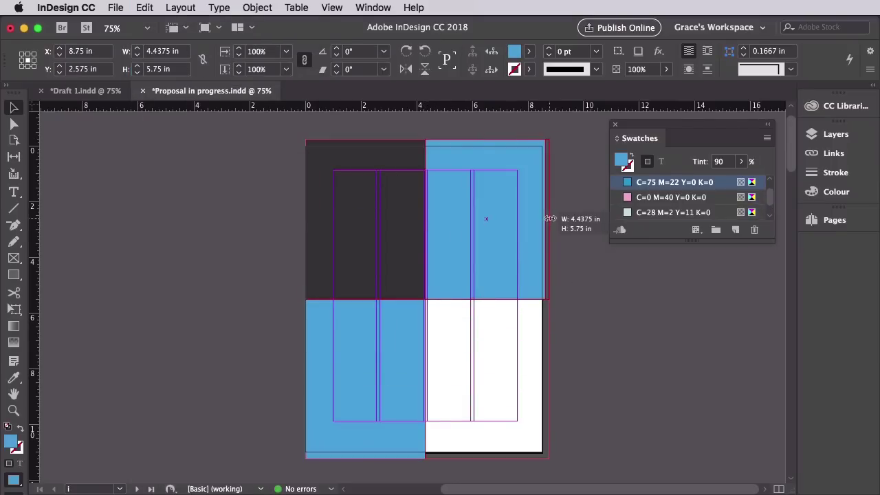
# Copy a rectangle into the bottom-right quarter, fill it pink, and preview the page.
pyautogui.click(144, 7)
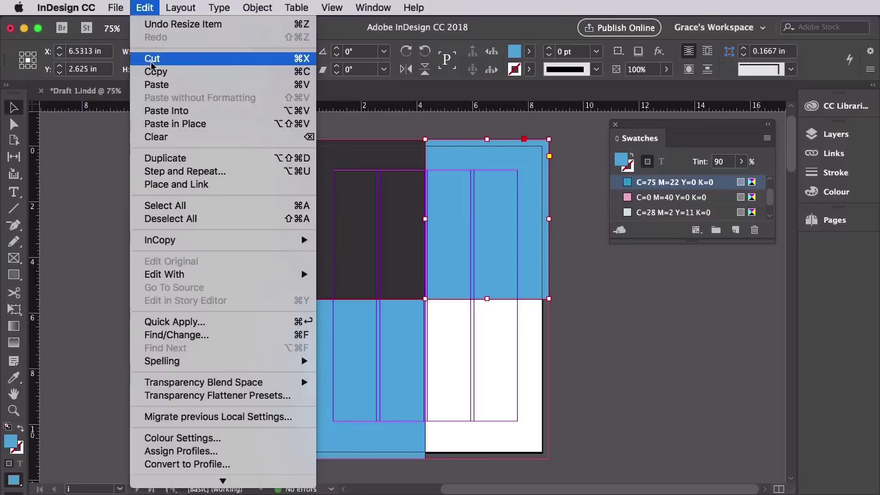
pyautogui.click(153, 71)
pyautogui.click(153, 6)
pyautogui.click(165, 85)
pyautogui.moveTo(466, 284); pyautogui.dragTo(536, 367)
pyautogui.click(673, 198)
pyautogui.click(647, 313)
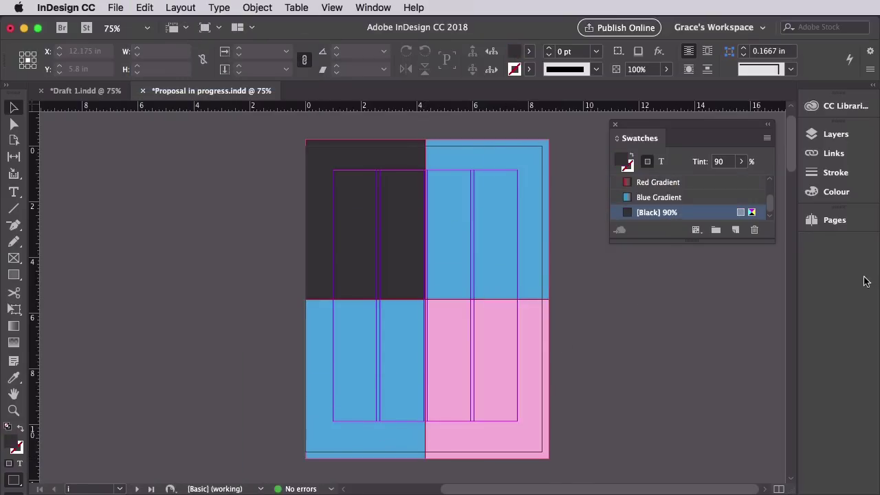
pyautogui.press('w')
pyautogui.press('w')
# Target the Shapes layer for new objects and pick the Ellipse Tool.
pyautogui.click(836, 134)
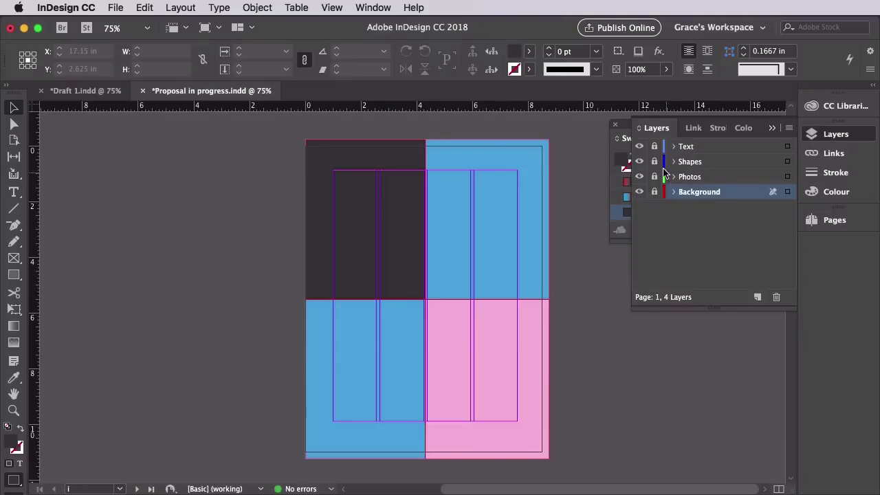
pyautogui.click(698, 164)
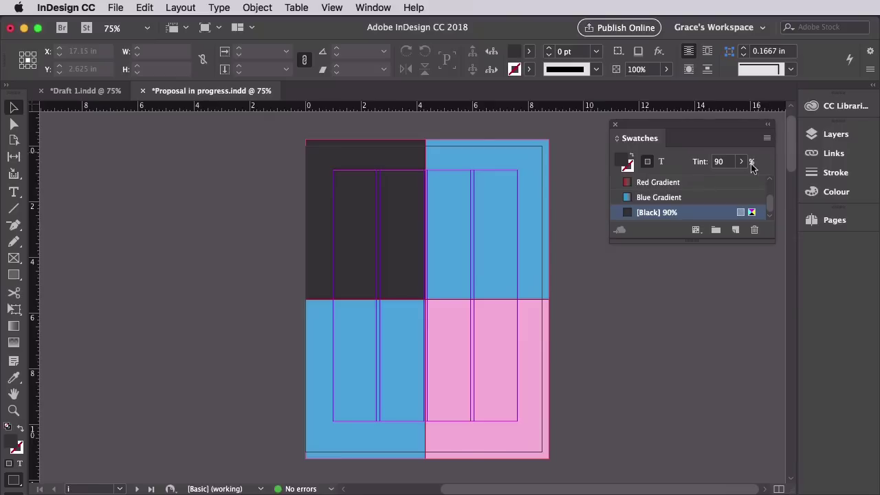
pyautogui.moveTo(15, 279); pyautogui.dragTo(62, 304)
# Draw a 7 in circle, fill it with Red Gradient, and move it right to X 9.4508 in.
pyautogui.moveTo(406, 211)
pyautogui.mouseDown()
pyautogui.moveTo(566, 362)
pyautogui.moveTo(578, 394)
pyautogui.moveTo(603, 419)
pyautogui.moveTo(601, 406)
pyautogui.mouseUp()
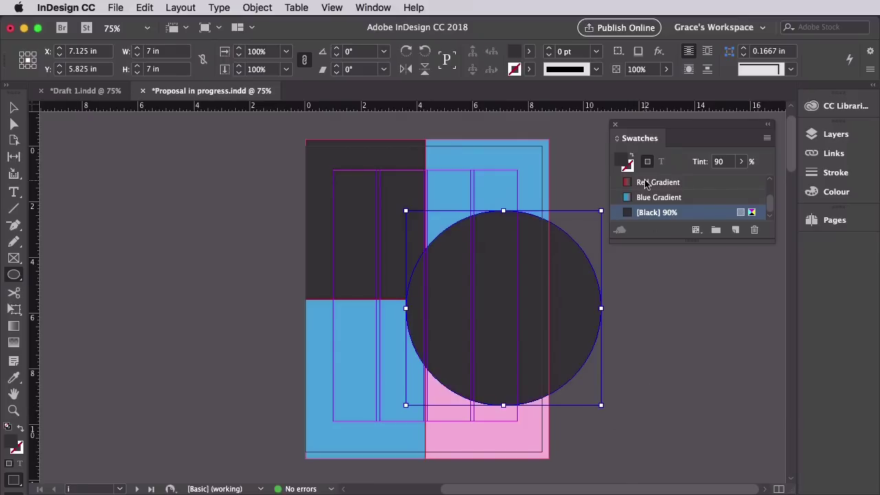
pyautogui.click(645, 182)
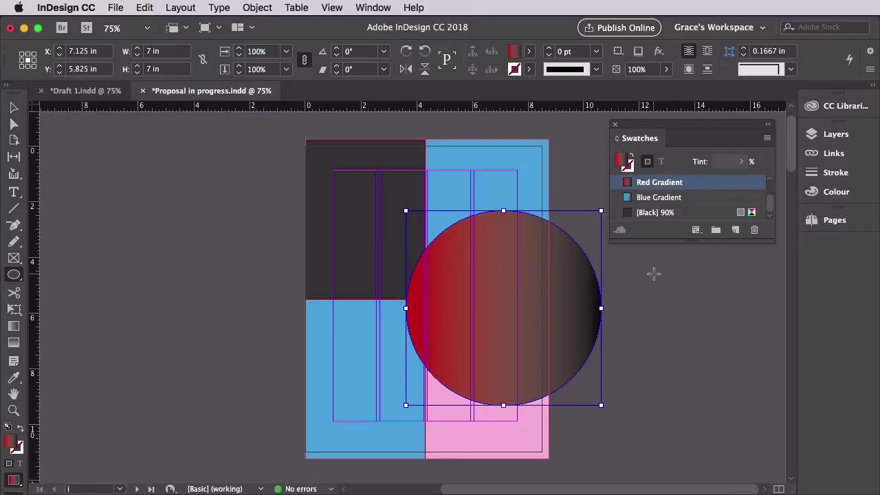
pyautogui.press('v')
pyautogui.moveTo(535, 319); pyautogui.dragTo(604, 310)
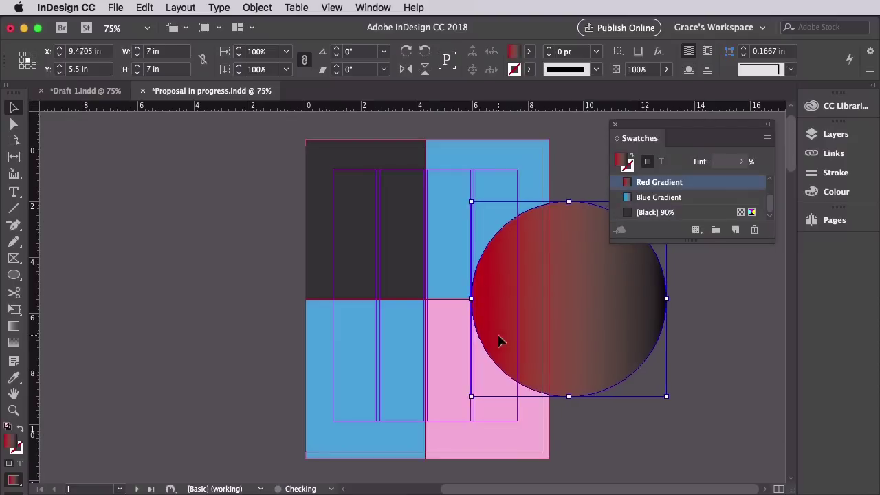
pyautogui.click(705, 349)
pyautogui.press('w')
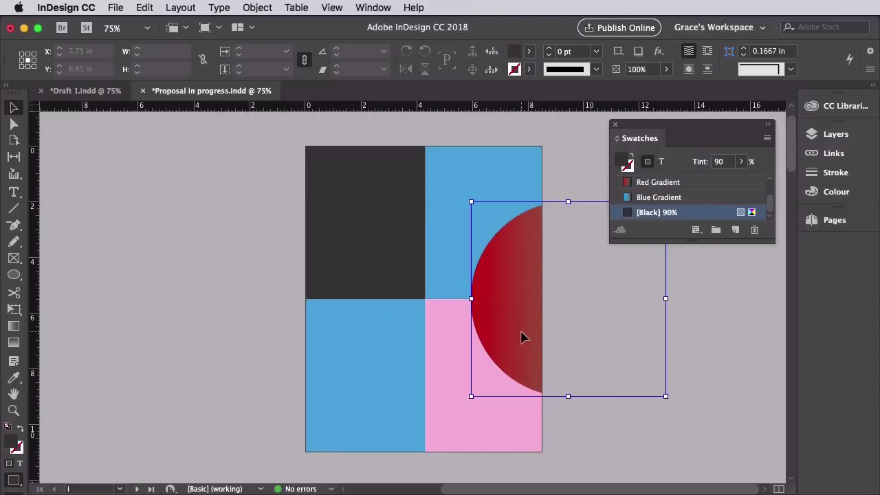
pyautogui.click(521, 337)
# Paste a copy of the circle in place and fill it with C=28 M=2 Y=11 K=0.
pyautogui.press('w')
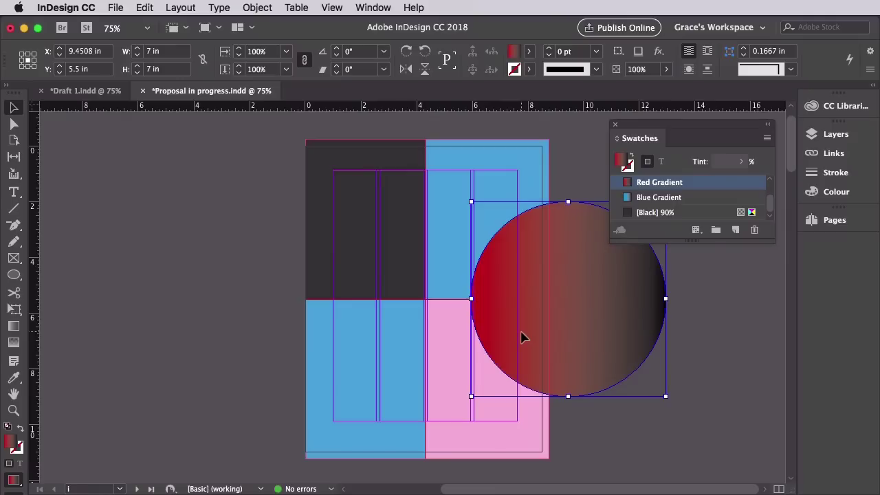
pyautogui.click(143, 7)
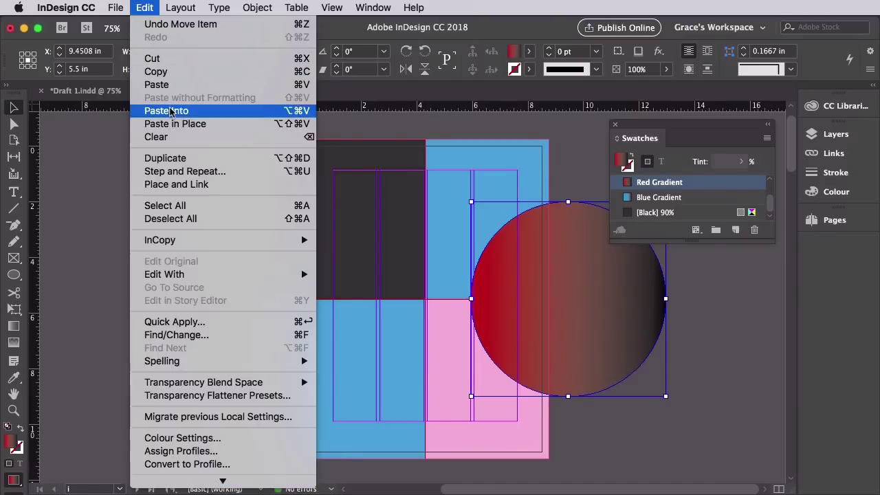
pyautogui.click(172, 124)
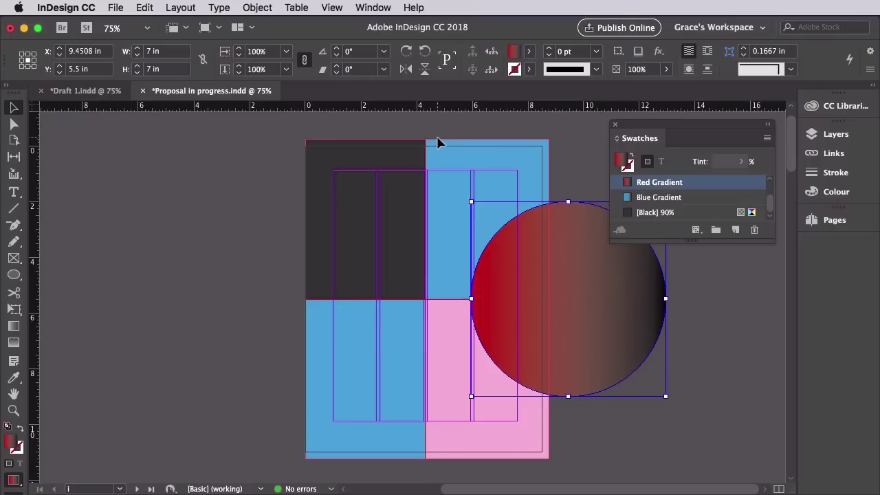
pyautogui.scroll(5, 688, 205)
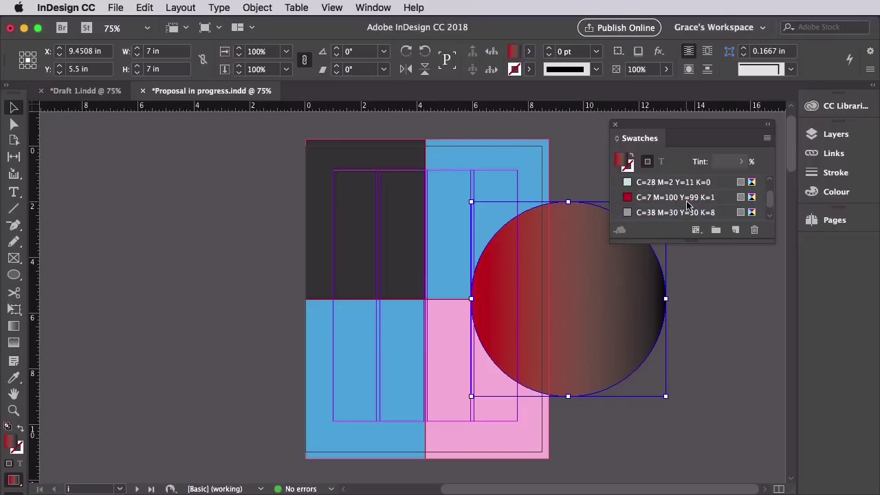
pyautogui.click(659, 198)
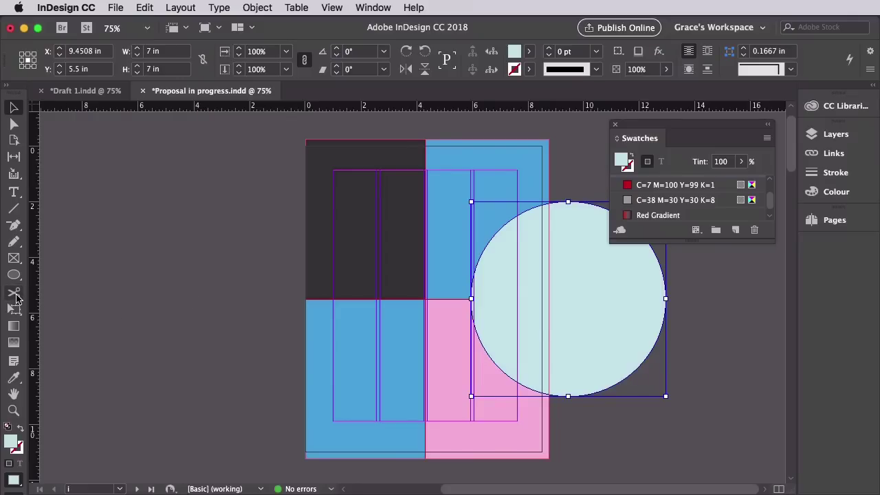
# Cut the cyan circle at its left and right anchors with Scissors and delete its lower half.
pyautogui.click(15, 294)
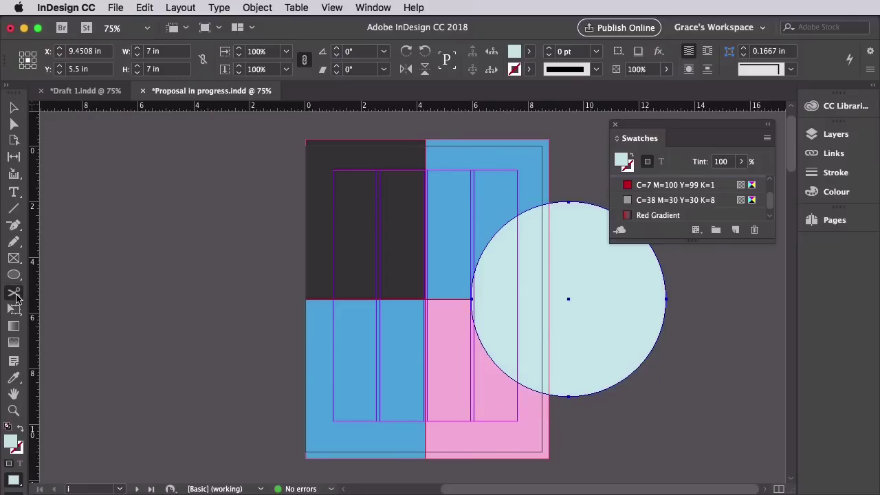
pyautogui.click(471, 299)
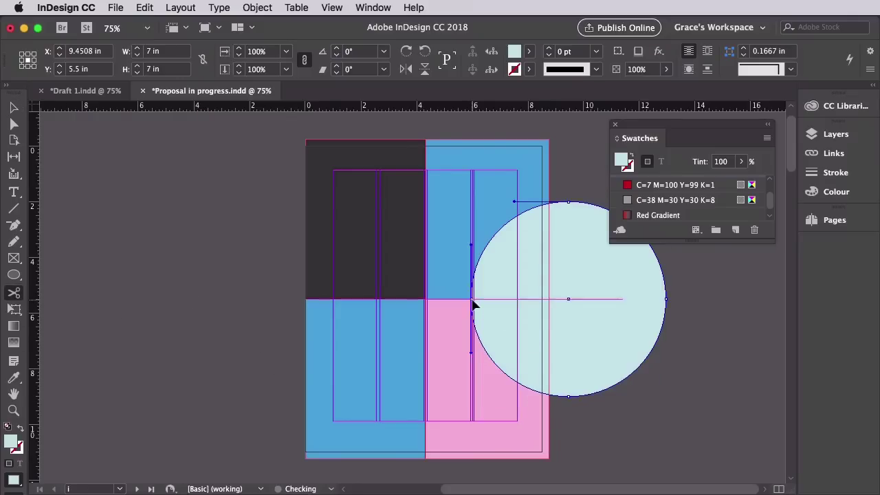
pyautogui.click(666, 299)
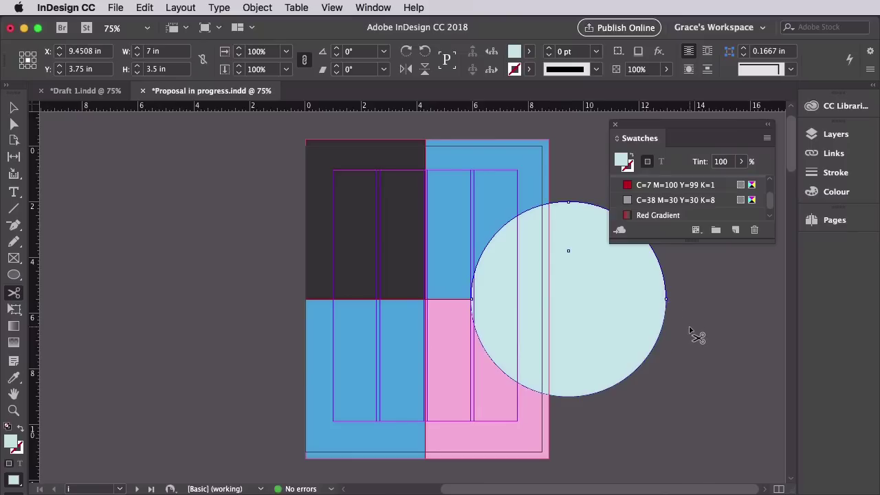
pyautogui.click(13, 103)
pyautogui.click(574, 344)
pyautogui.press('.')
pyautogui.click(636, 379)
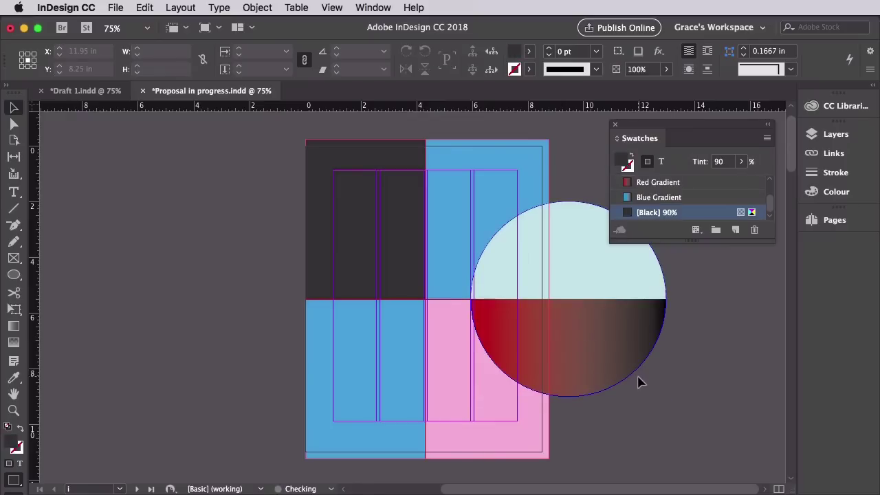
# Paste a copy of the two-tone circle, rotate it 90° clockwise, and flip it vertically.
pyautogui.press('w')
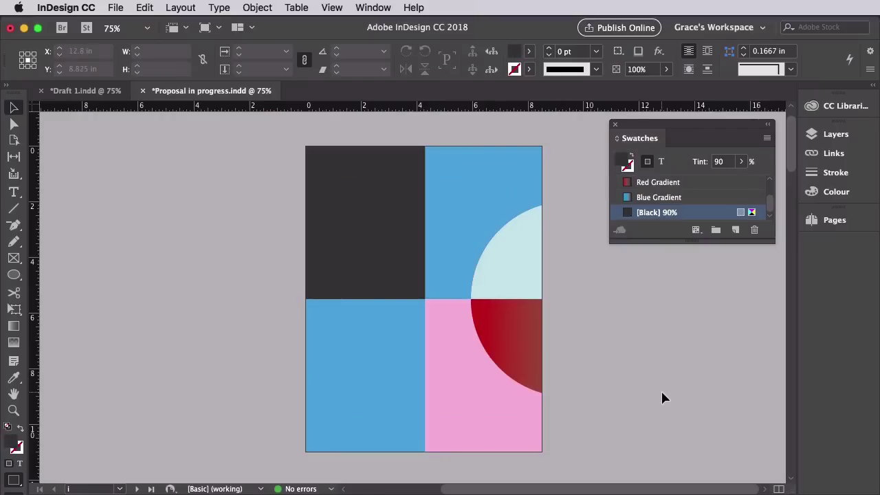
pyautogui.press('w')
pyautogui.click(584, 260)
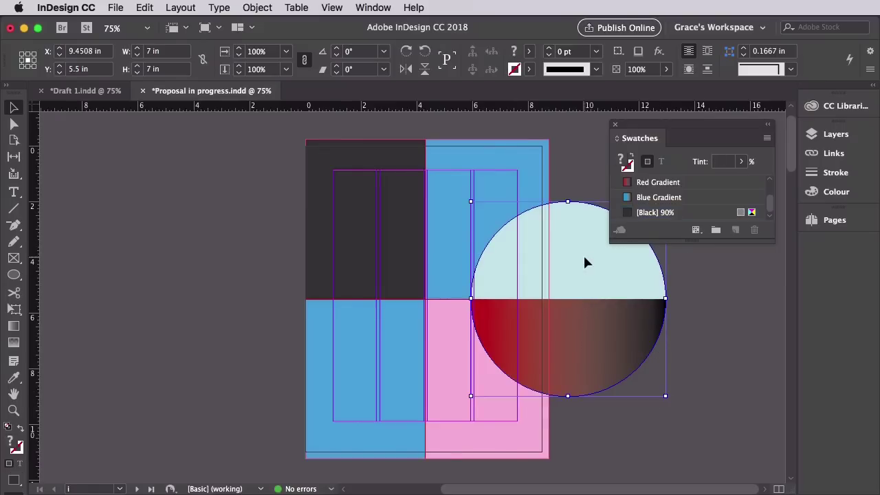
pyautogui.click(144, 7)
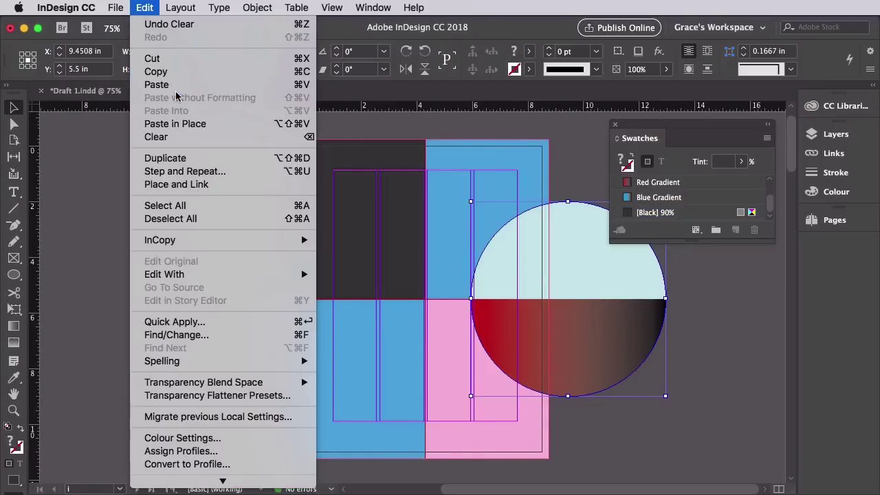
pyautogui.click(175, 85)
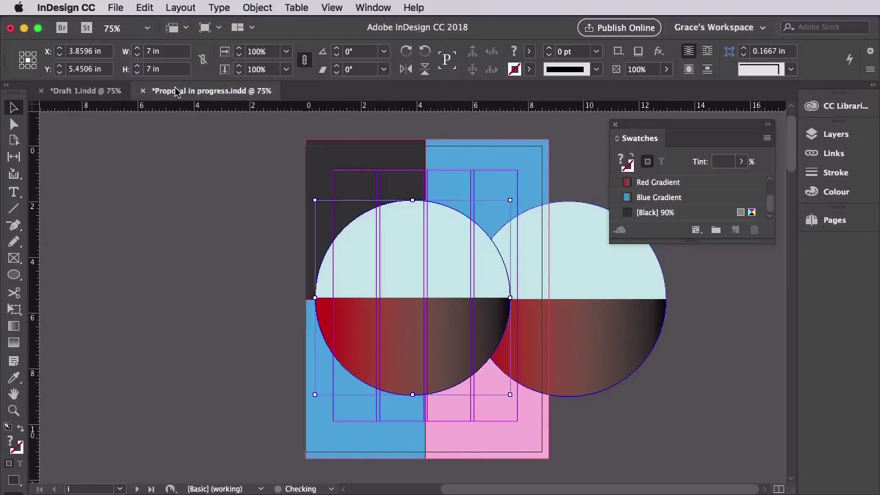
pyautogui.rightClick(412, 232)
pyautogui.moveTo(481, 207)
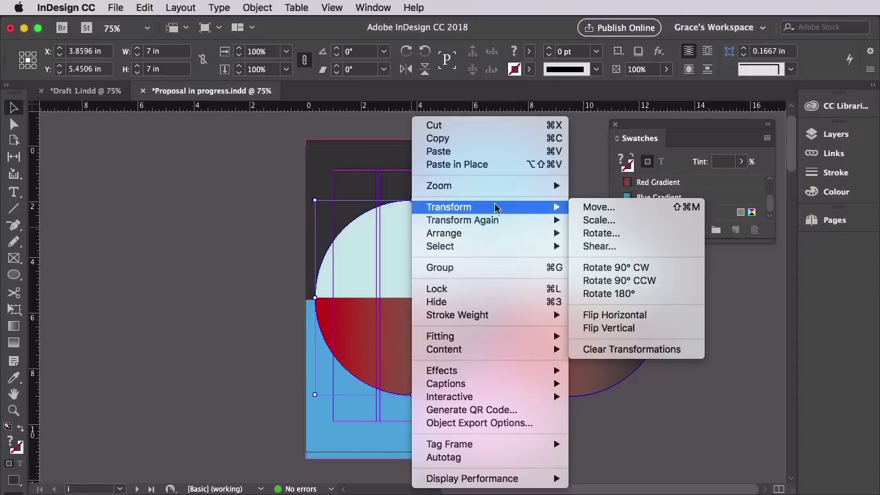
pyautogui.click(638, 268)
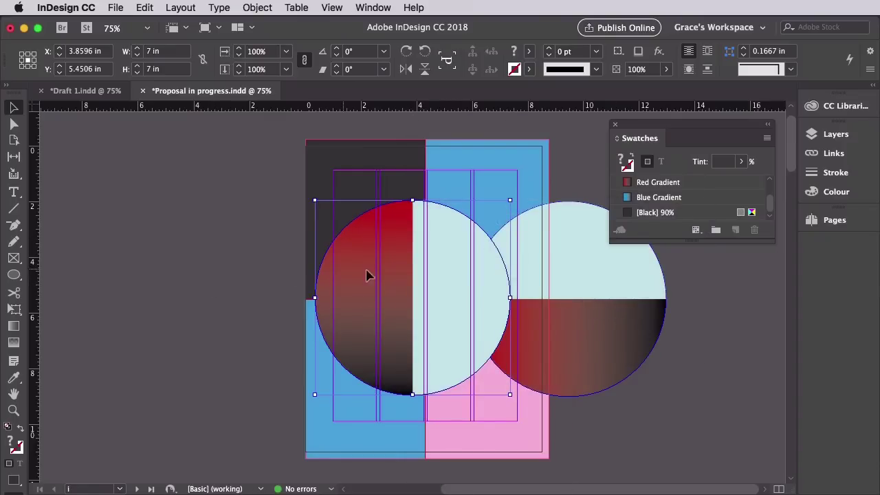
pyautogui.rightClick(438, 239)
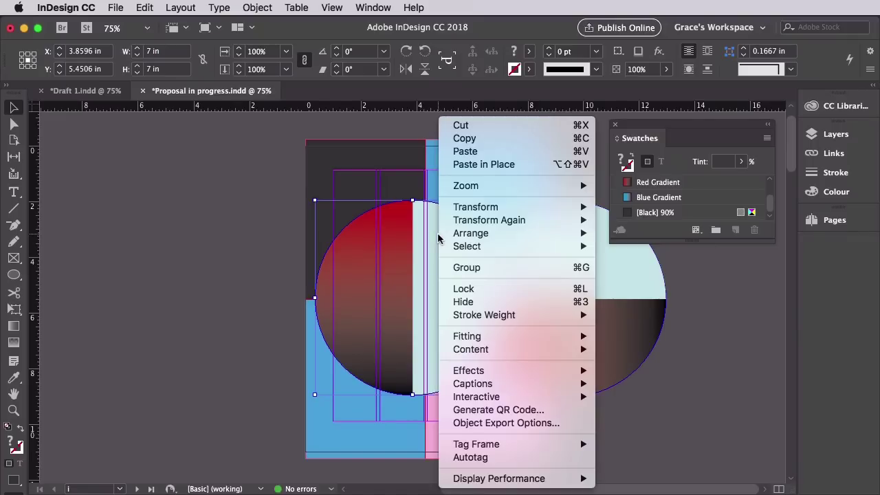
pyautogui.moveTo(482, 207)
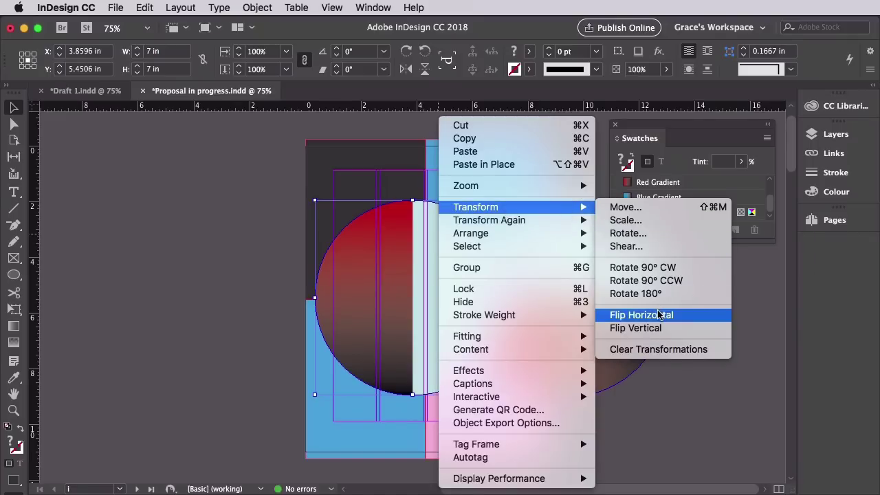
pyautogui.click(636, 328)
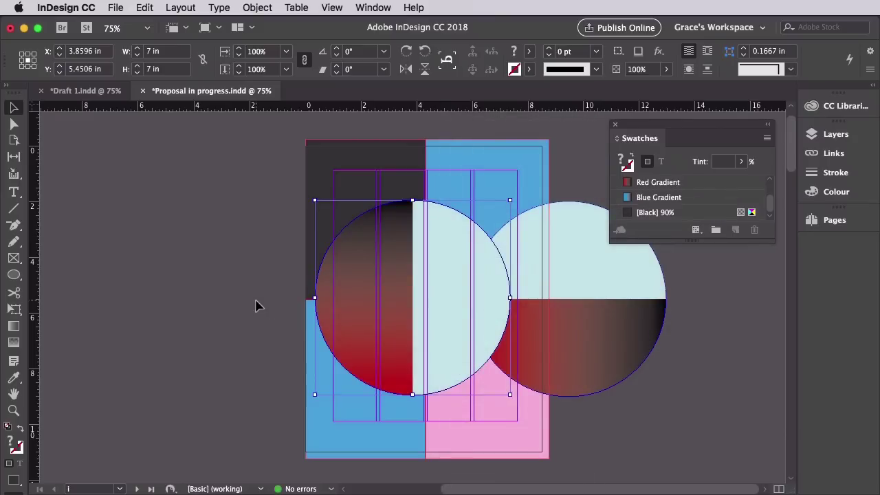
# Move the circle to the page's top edge and make its light half pink.
pyautogui.moveTo(383, 330); pyautogui.dragTo(409, 165)
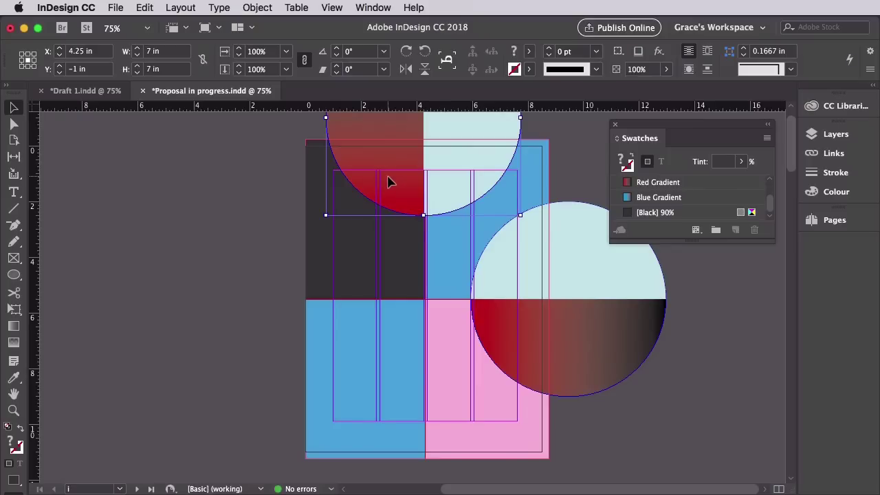
pyautogui.click(463, 171)
pyautogui.scroll(1, 685, 201)
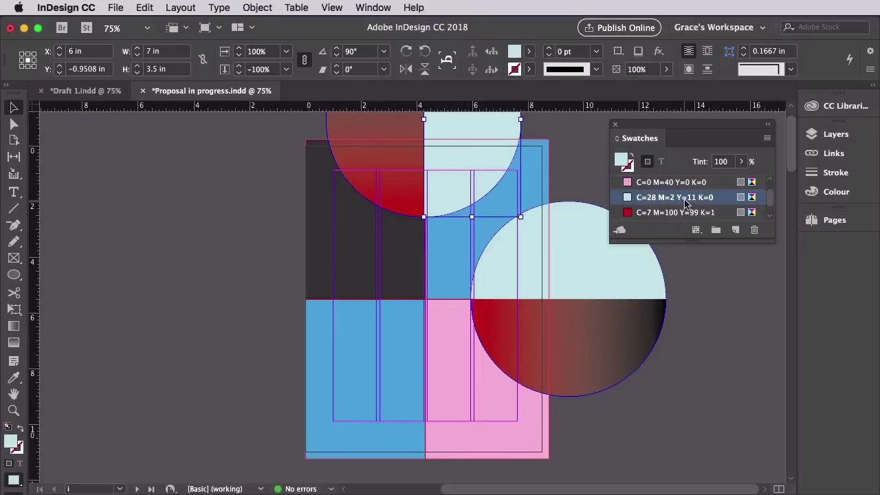
pyautogui.click(661, 182)
pyautogui.click(438, 180)
pyautogui.click(263, 192)
pyautogui.press('w')
pyautogui.click(346, 138)
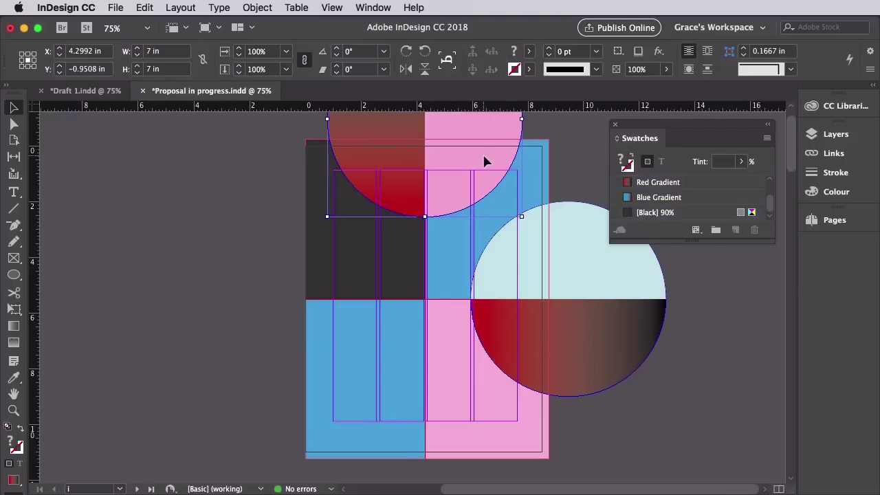
# Copy the top half-circle, rotate the copy 180°, and place it along the bottom edge.
pyautogui.click(144, 7)
pyautogui.click(147, 69)
pyautogui.click(145, 7)
pyautogui.click(148, 83)
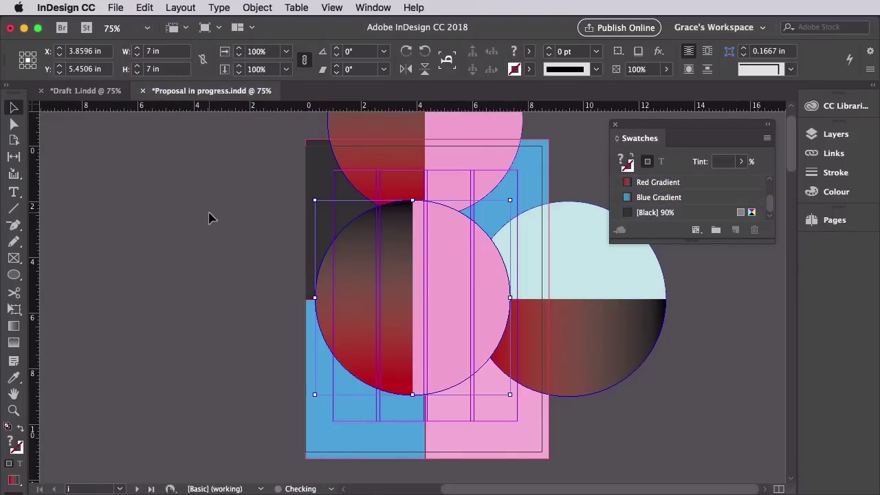
pyautogui.rightClick(452, 218)
pyautogui.moveTo(603, 209)
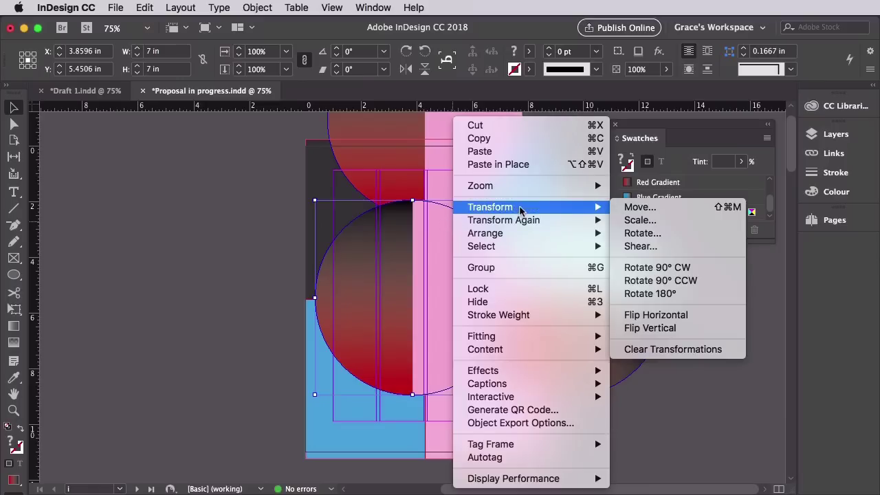
pyautogui.click(674, 296)
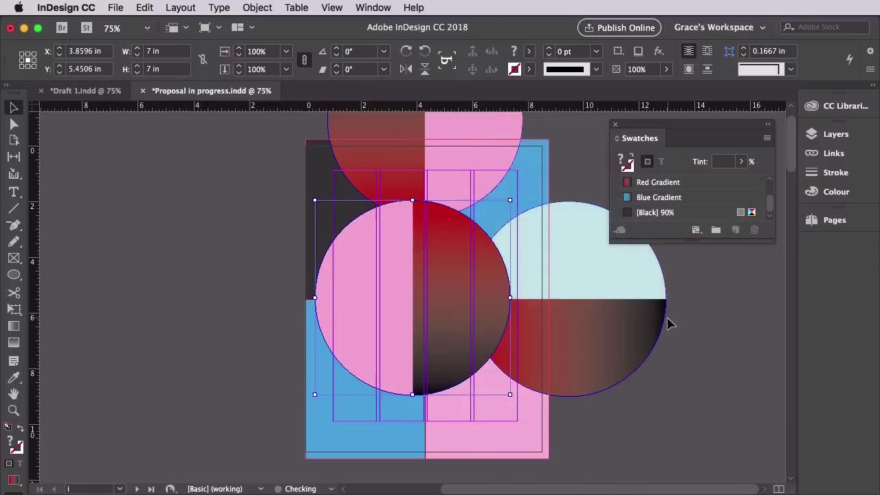
pyautogui.moveTo(458, 248); pyautogui.dragTo(465, 436)
pyautogui.press('w')
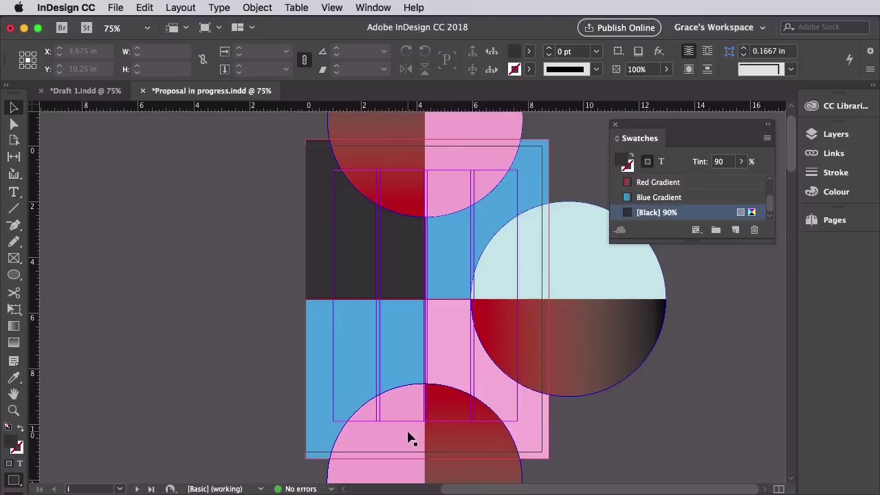
# Fill the bottom half-circle's pink half with the [Black] 90% swatch.
pyautogui.click(407, 429)
pyautogui.scroll(-5, 731, 190)
pyautogui.click(664, 215)
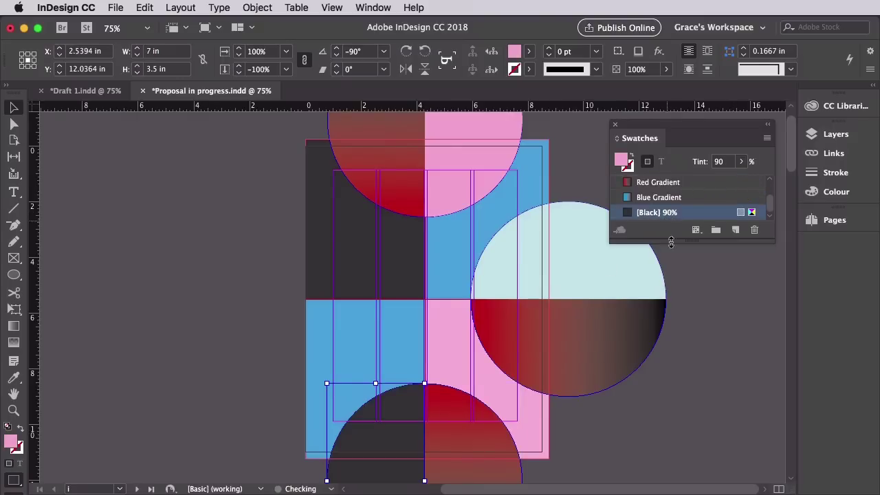
pyautogui.click(711, 299)
# Lock the Shapes layer, then unlock the Text layer and make it the target layer.
pyautogui.click(851, 138)
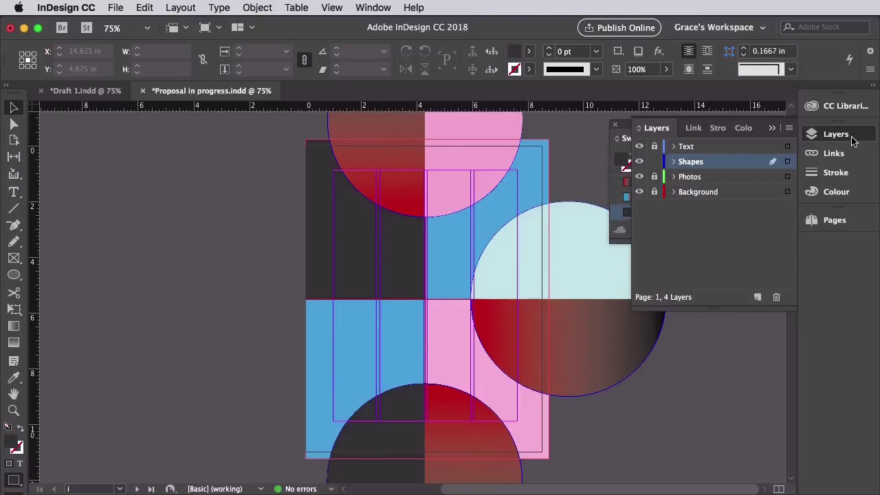
pyautogui.click(653, 161)
pyautogui.click(654, 146)
pyautogui.click(691, 148)
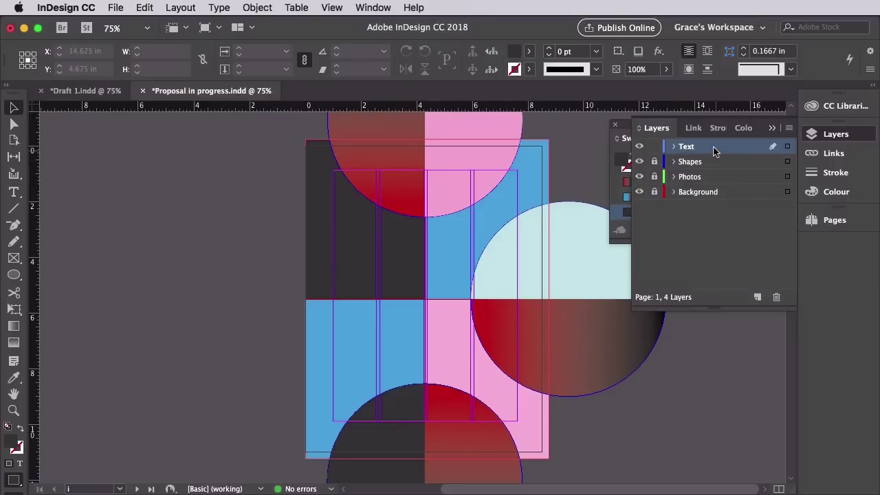
pyautogui.click(774, 129)
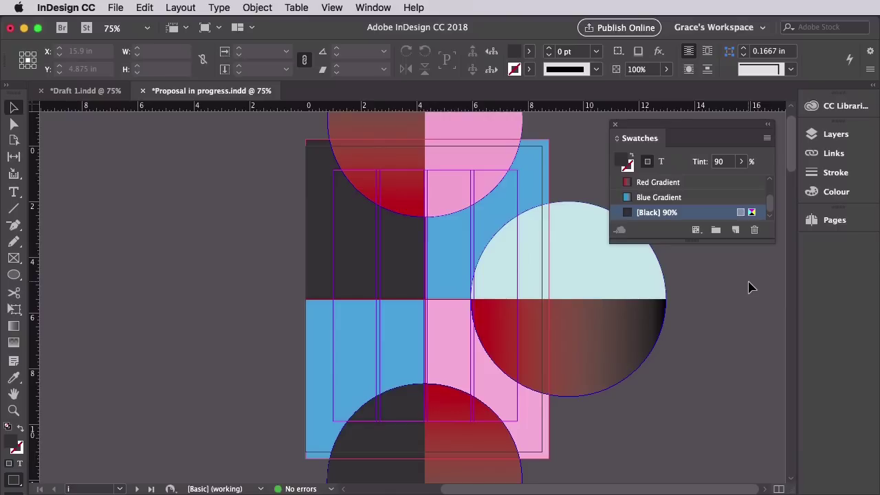
# Draw a text frame at the upper left and set 'Project Proposal' to 70 pt on 80 pt leading.
pyautogui.click(14, 192)
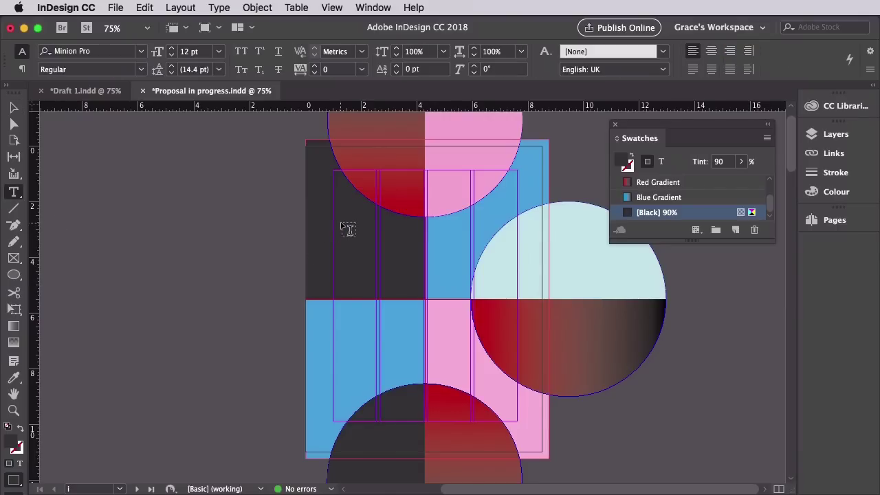
pyautogui.press('super+equal')
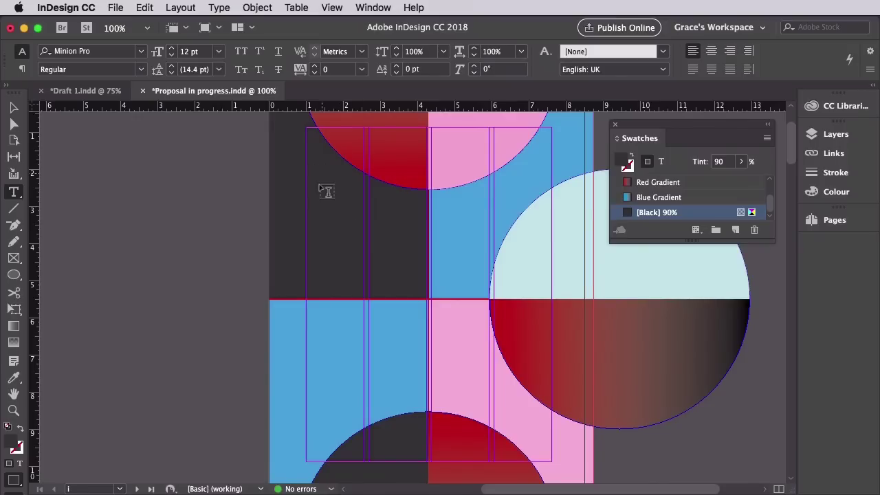
pyautogui.moveTo(308, 184); pyautogui.dragTo(491, 281)
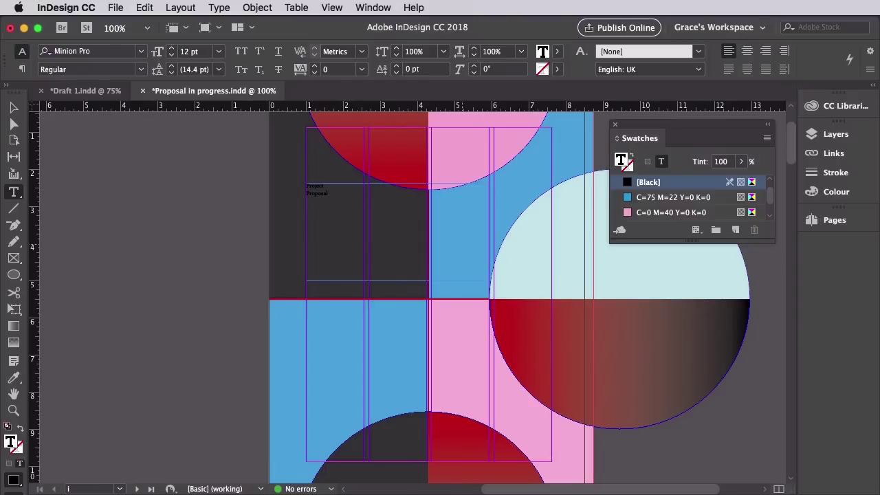
pyautogui.moveTo(308, 183); pyautogui.dragTo(373, 202)
pyautogui.click(189, 54)
pyautogui.write('70')
pyautogui.press('Return')
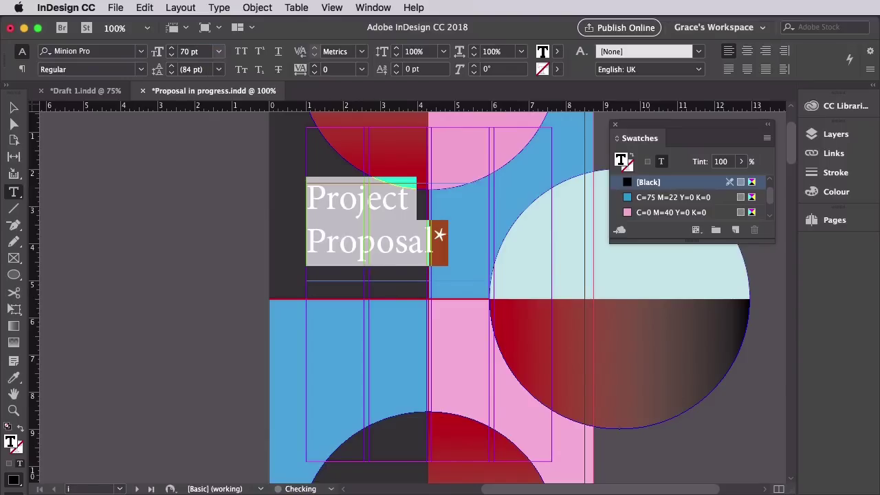
pyautogui.click(191, 69)
pyautogui.write('80')
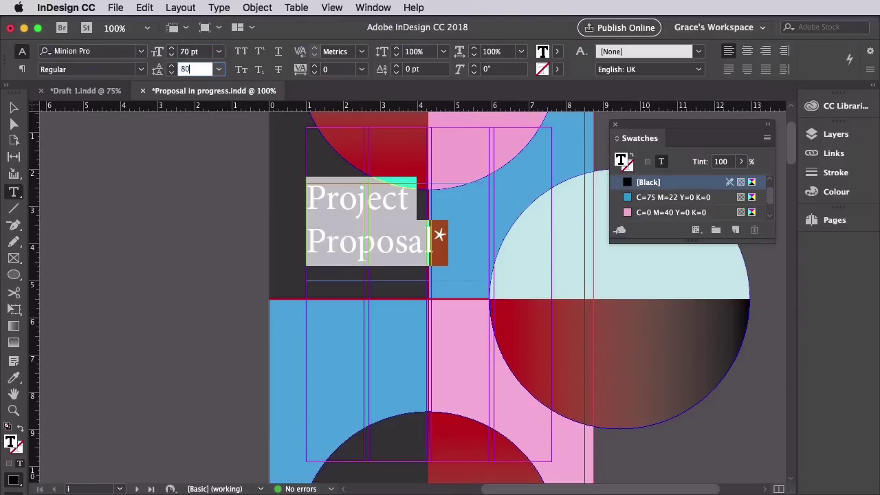
pyautogui.press('Return')
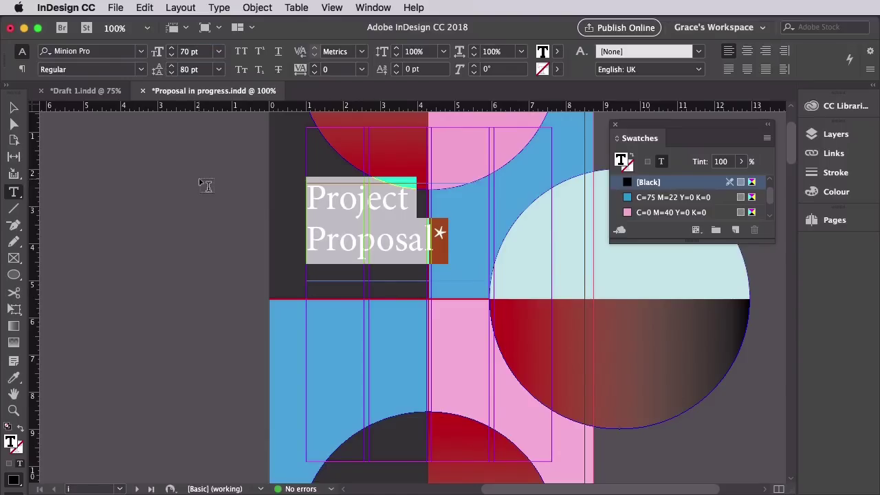
# Colour the title white (Paper) and set it in Bw Modelica Medium.
pyautogui.scroll(2, 667, 197)
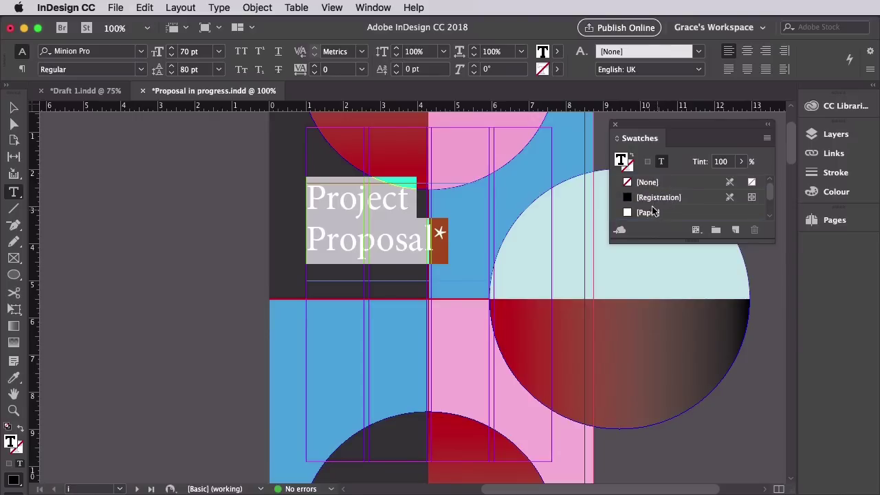
pyautogui.click(648, 214)
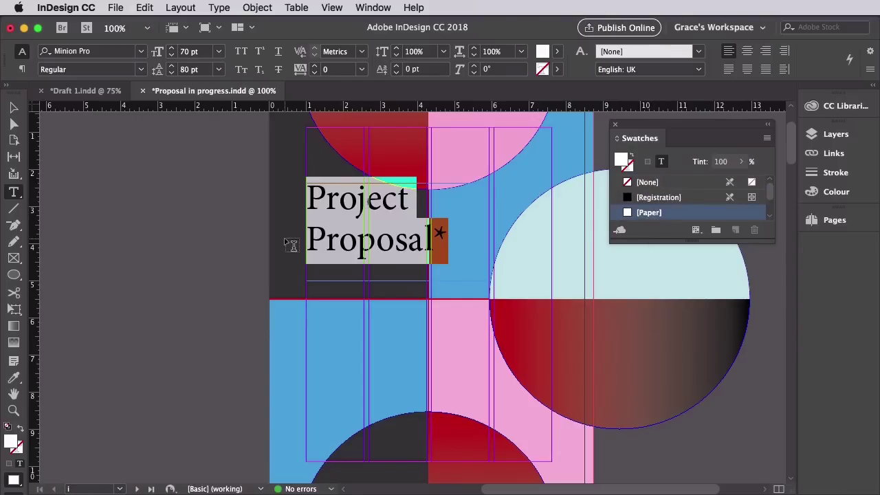
pyautogui.click(140, 51)
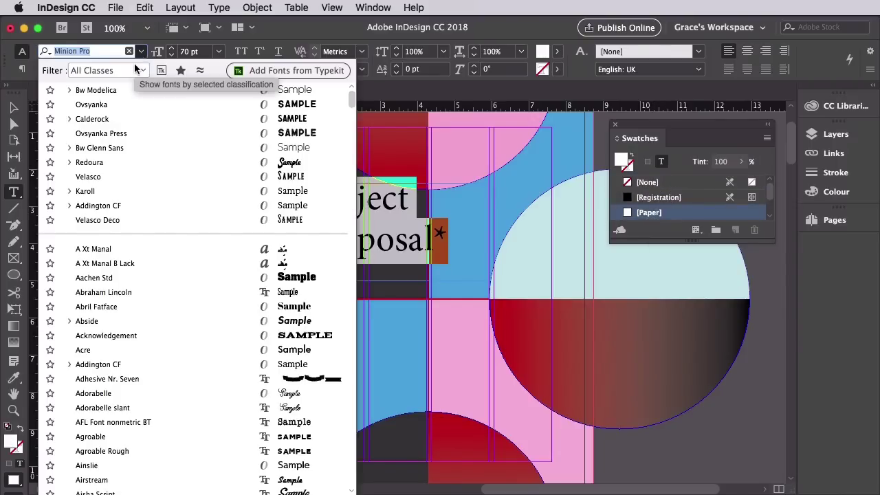
pyautogui.write('bw mo')
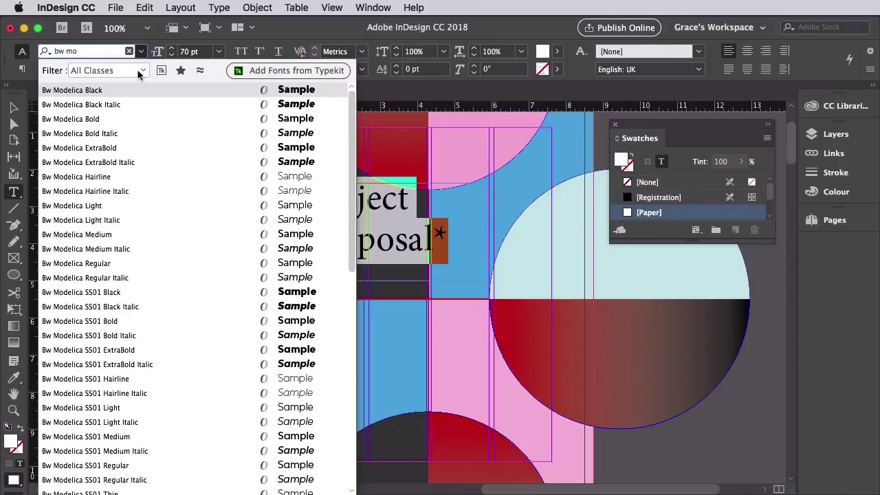
pyautogui.click(110, 234)
# Make 'Project' ExtraBold and shrink the frame from the top to lower the title.
pyautogui.doubleClick(408, 206)
pyautogui.click(140, 68)
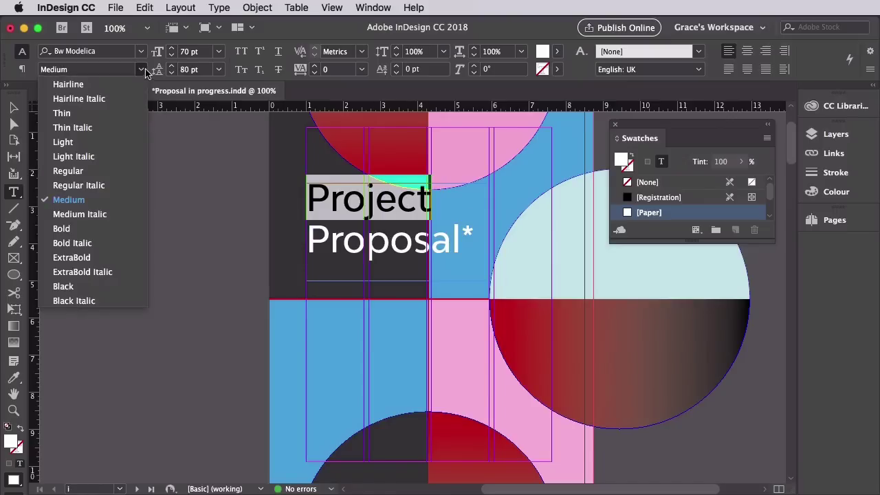
pyautogui.click(55, 253)
pyautogui.press('Escape')
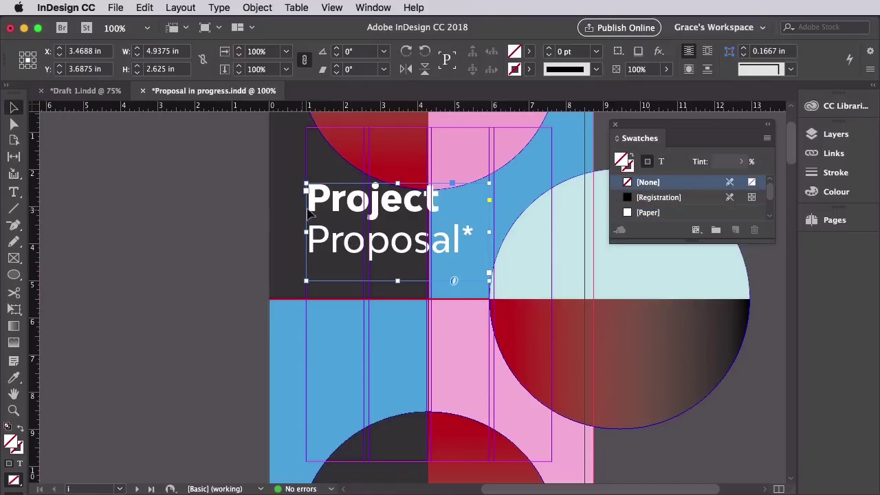
pyautogui.moveTo(399, 183); pyautogui.dragTo(398, 204)
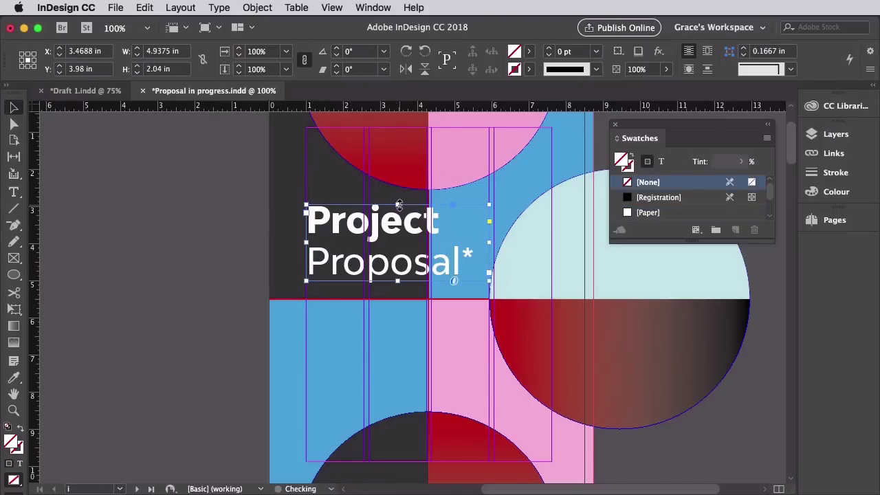
pyautogui.click(210, 208)
# Draw a text frame above the title and set 'Jay Studio' to 35 pt.
pyautogui.click(13, 192)
pyautogui.moveTo(303, 165); pyautogui.dragTo(428, 197)
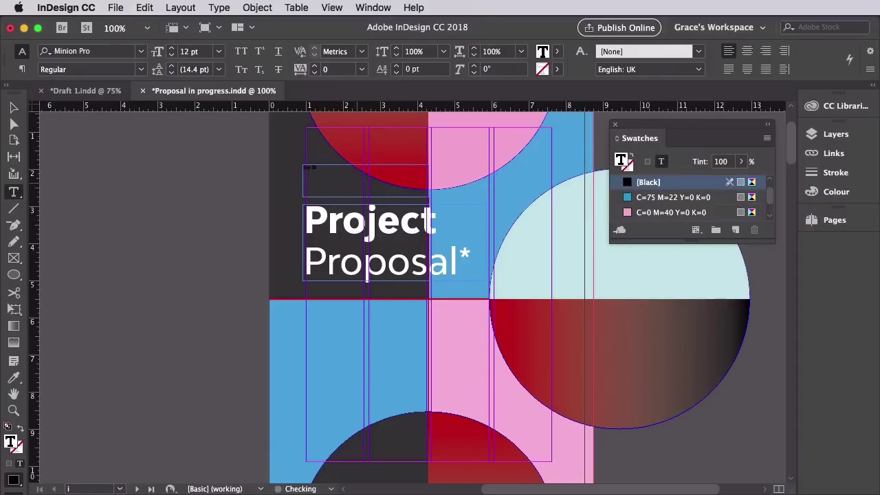
pyautogui.moveTo(302, 167); pyautogui.dragTo(365, 170)
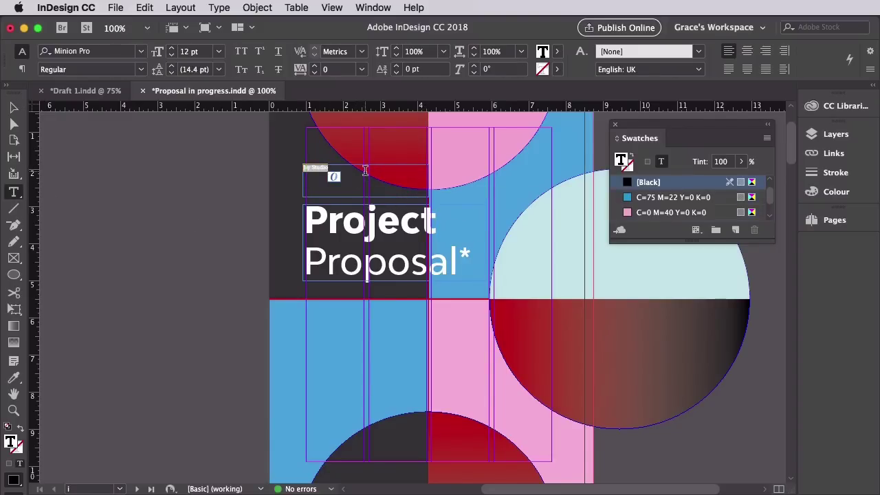
pyautogui.click(173, 52)
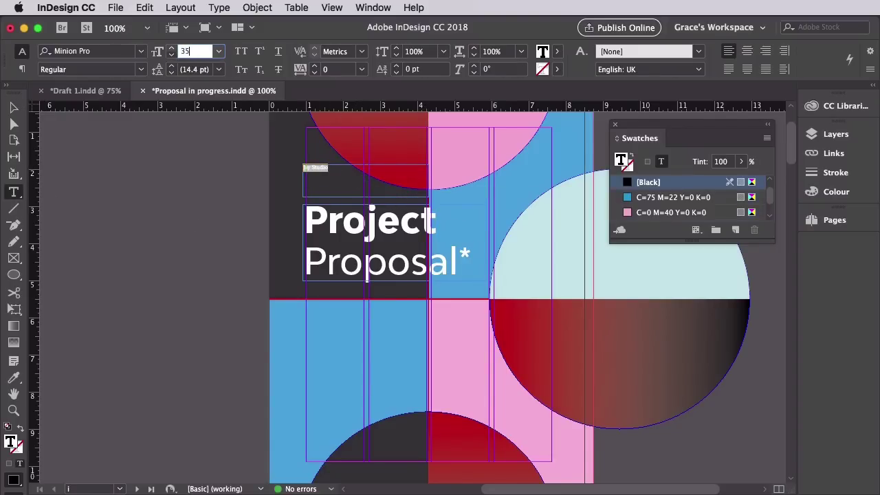
pyautogui.write('35')
pyautogui.press('Return')
# Set 'Jay Studio' in Bw Modelica Bold with the pale blue C=28 M=2 Y=11 K=0 swatch.
pyautogui.click(140, 51)
pyautogui.write('bw mode')
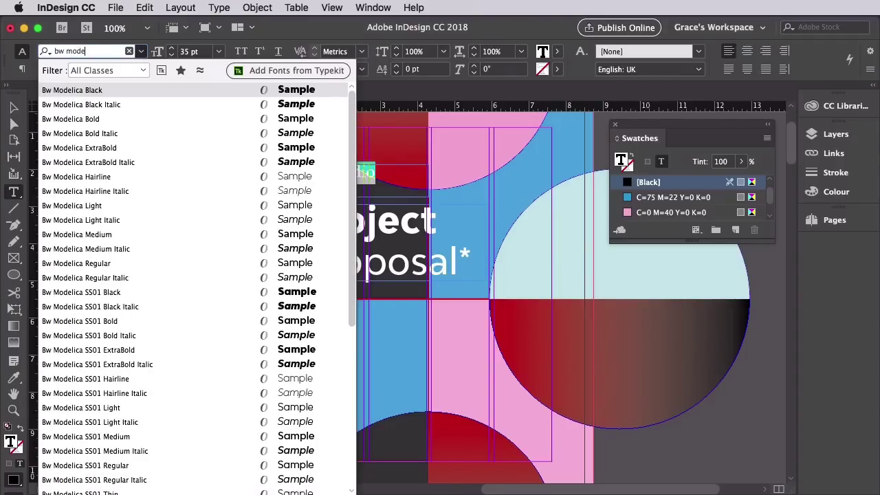
pyautogui.click(118, 123)
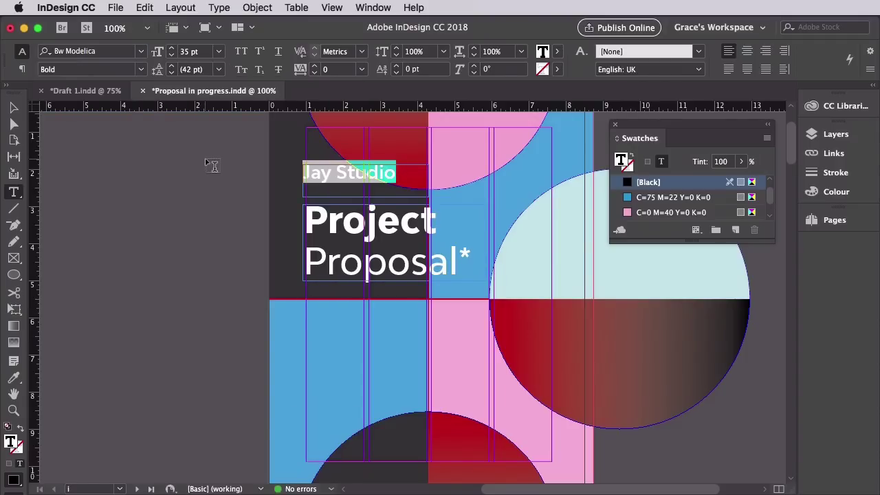
pyautogui.scroll(-2, 679, 202)
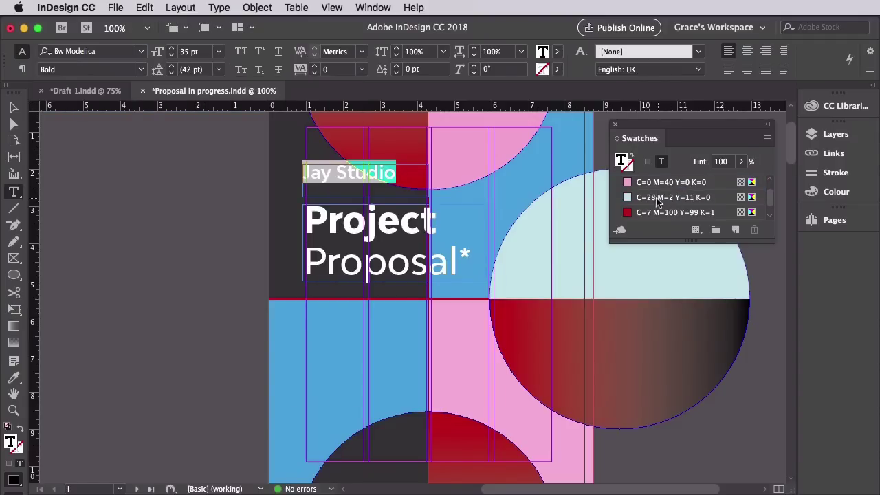
pyautogui.click(659, 198)
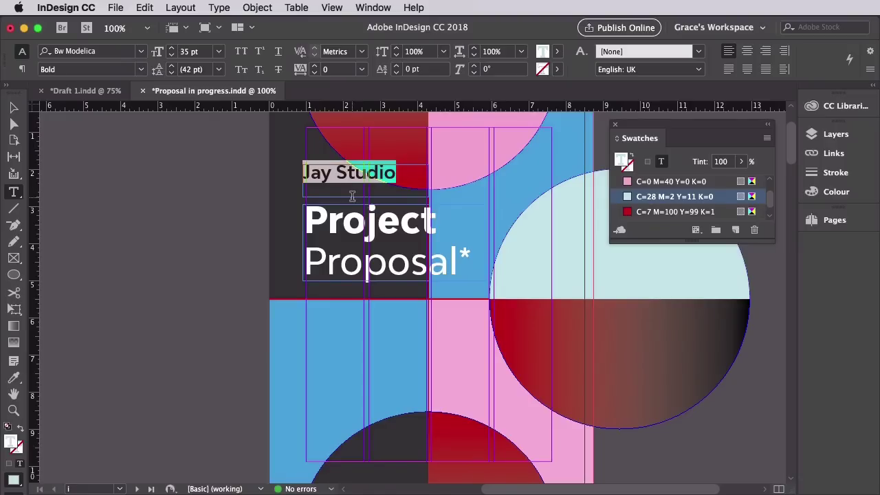
# Insert a trademark symbol after 'Jay Studio' from the Glyphs panel.
pyautogui.click(378, 9)
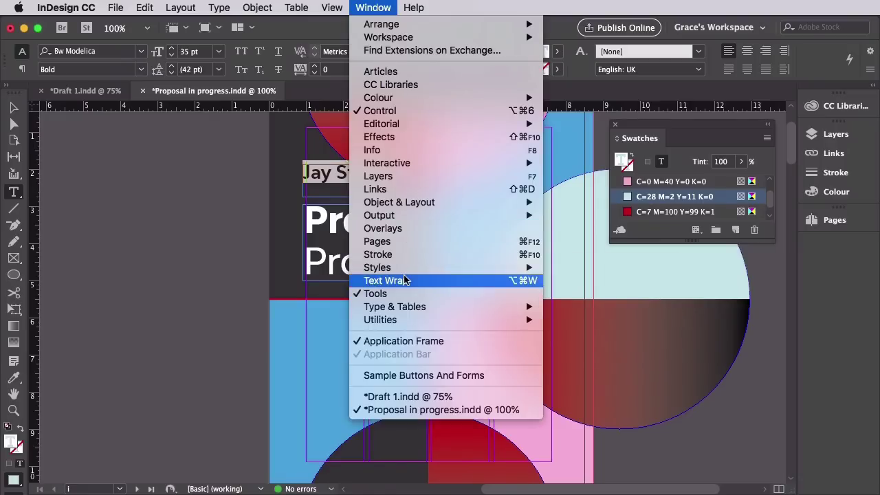
pyautogui.moveTo(449, 309)
pyautogui.click(579, 348)
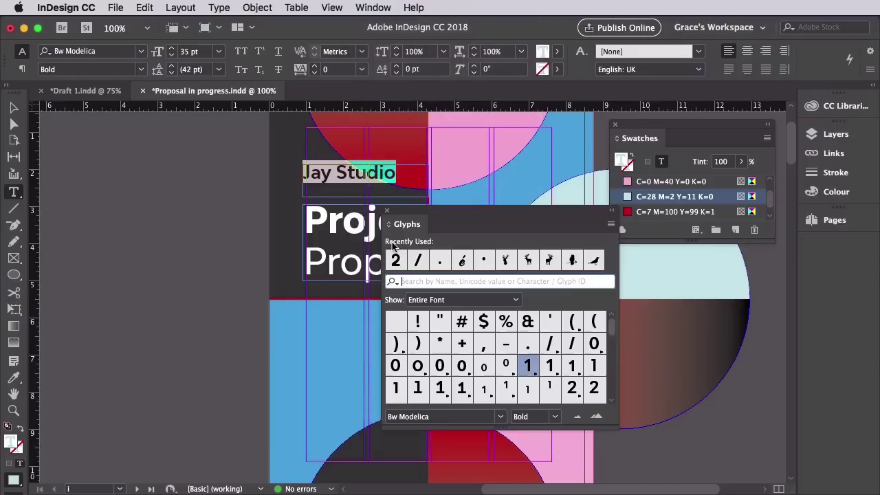
pyautogui.click(407, 174)
pyautogui.scroll(-10, 239, 302)
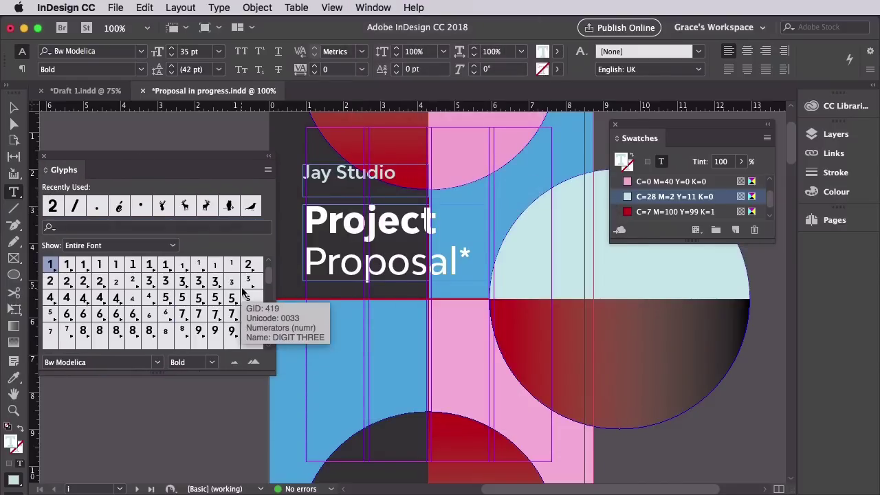
pyautogui.scroll(-15, 239, 297)
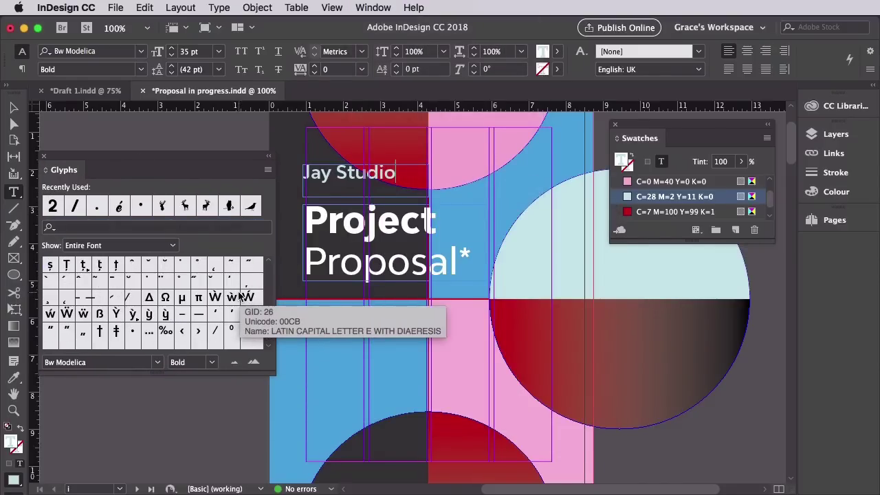
pyautogui.moveTo(159, 374); pyautogui.dragTo(158, 460)
pyautogui.scroll(10, 199, 316)
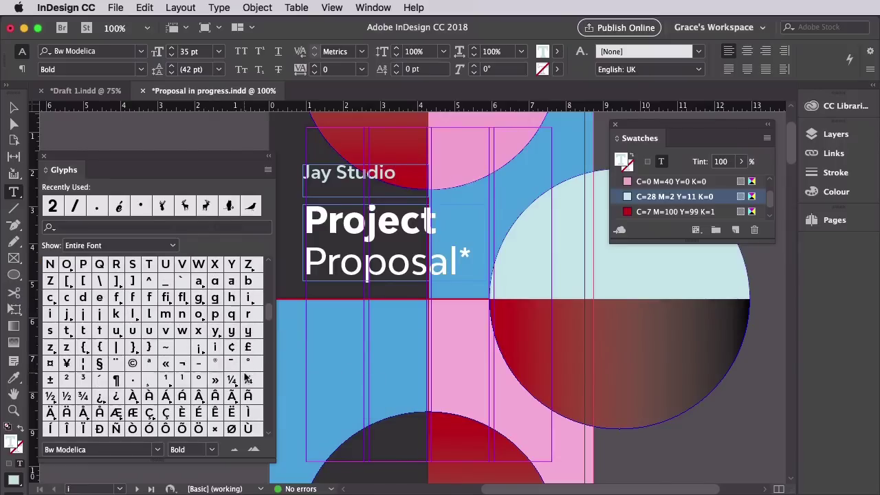
pyautogui.scroll(-8, 237, 361)
pyautogui.scroll(-10, 231, 354)
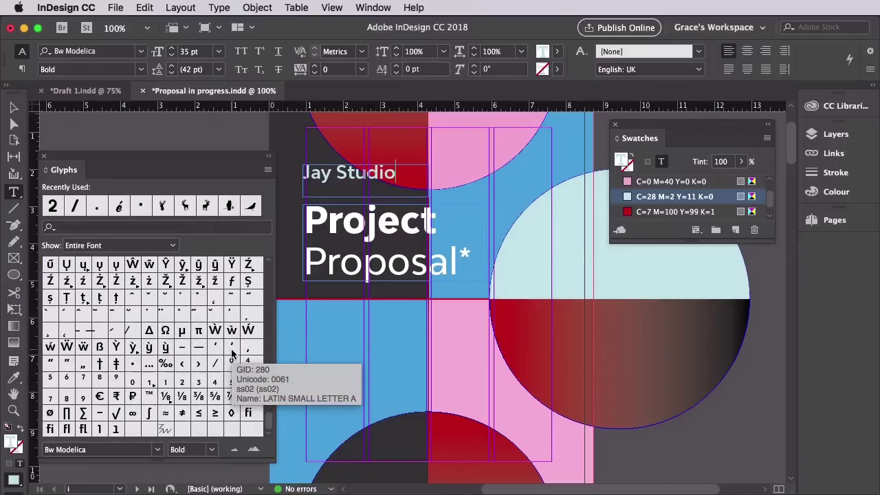
pyautogui.doubleClick(150, 397)
# Reduce the trademark symbol to 28 pt and nudge the Jay Studio frame down.
pyautogui.click(44, 156)
pyautogui.moveTo(407, 172); pyautogui.dragTo(397, 172)
pyautogui.click(172, 56)
pyautogui.press('Escape')
pyautogui.press('w')
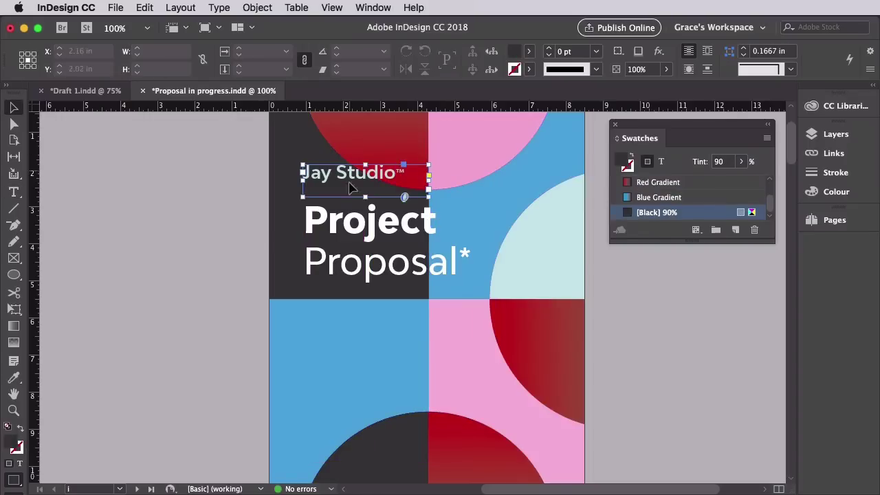
pyautogui.hotkey('shift', 'Down')
pyautogui.hotkey('shift', 'Down')
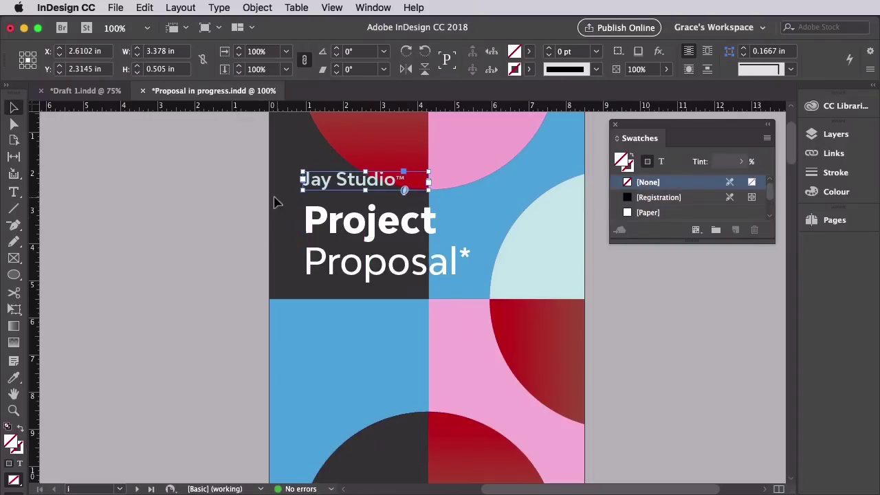
# Add a right-aligned contact line with 'jaystudio.com |' and the phone number.
pyautogui.click(246, 203)
pyautogui.press('w')
pyautogui.press('t')
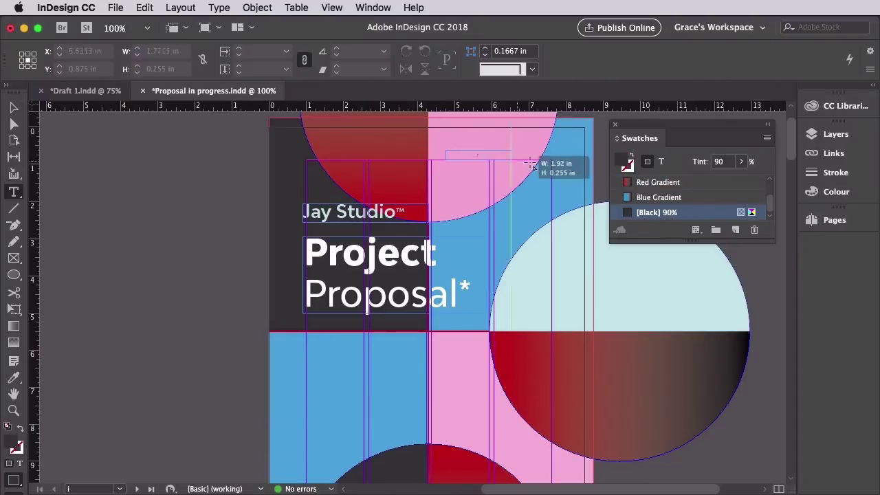
pyautogui.press('super+equal')
pyautogui.press('super+equal')
pyautogui.write('jaystudio.com |')
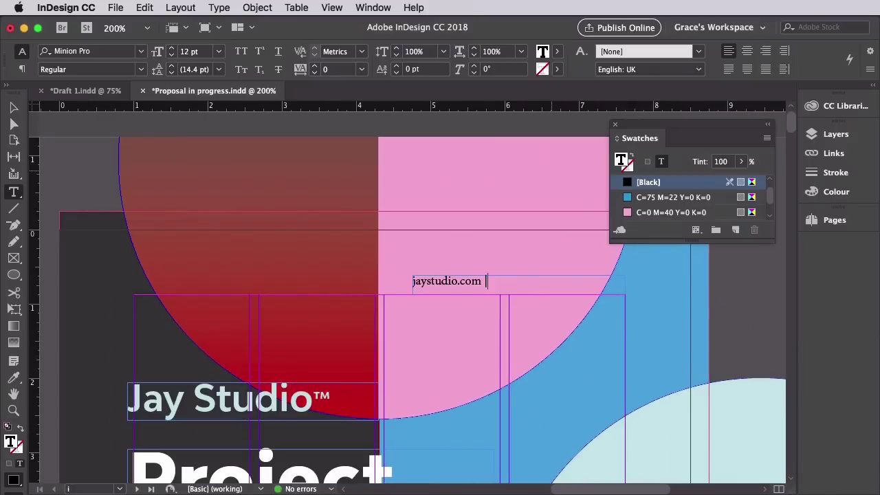
pyautogui.write(' 008 654 231')
pyautogui.press('super+a')
pyautogui.press('super+shift+r')
# Make the contact line white, 13 pt, in Bw Modelica Bold.
pyautogui.scroll(2, 688, 198)
pyautogui.click(649, 212)
pyautogui.click(171, 47)
pyautogui.click(90, 51)
pyautogui.write('bw mode')
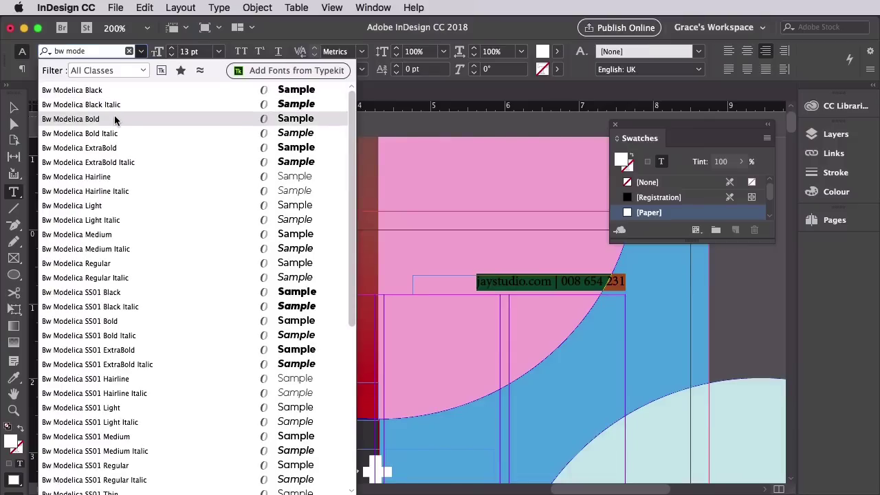
pyautogui.click(114, 119)
# Set the phone number to Bw Modelica Regular weight.
pyautogui.click(542, 282)
pyautogui.moveTo(542, 281); pyautogui.dragTo(625, 282)
pyautogui.click(140, 68)
pyautogui.click(88, 172)
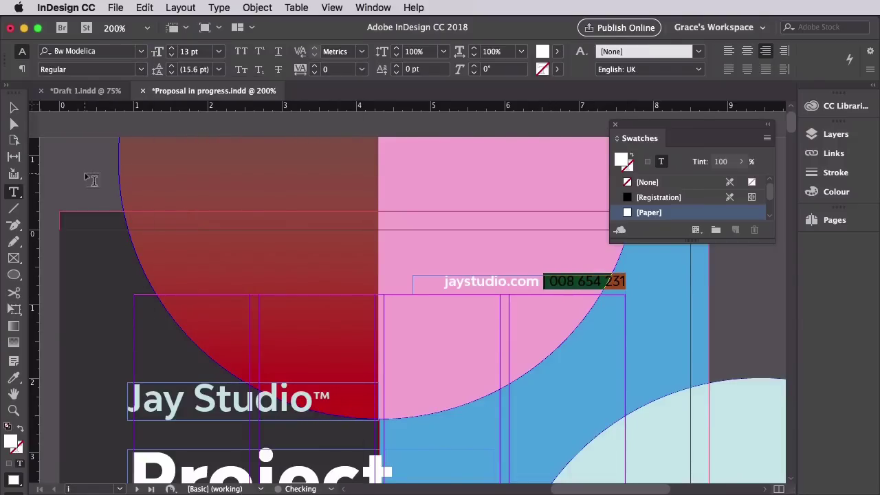
pyautogui.click(432, 281)
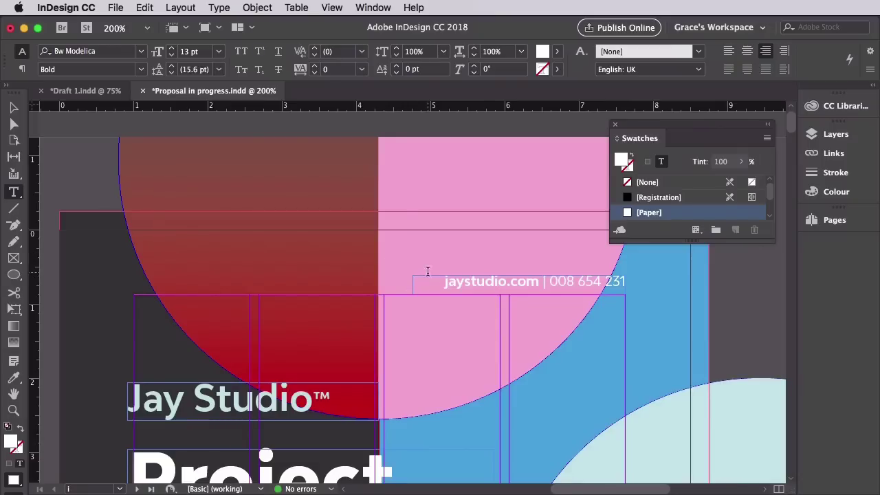
pyautogui.press('Escape')
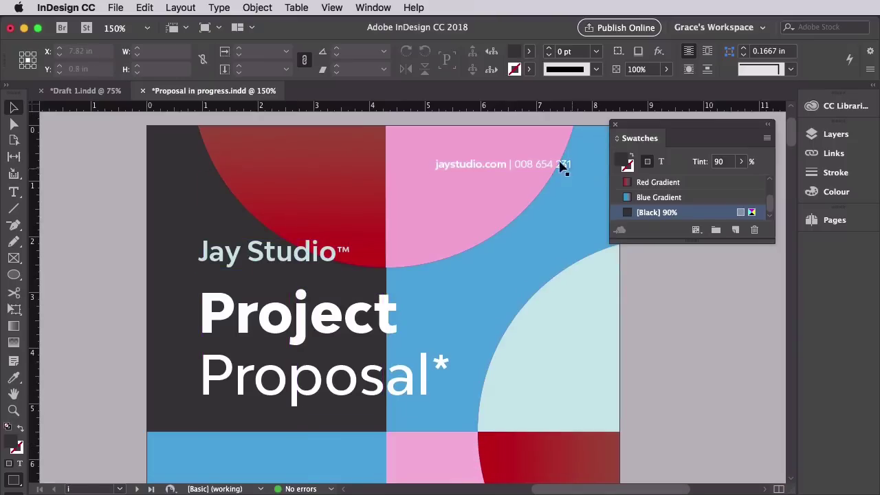
# Add a frame on the blue block reading 'Prepared for:' with the client name and firm.
pyautogui.click(565, 167)
pyautogui.click(660, 334)
pyautogui.press('w')
pyautogui.scroll(-5, 658, 334)
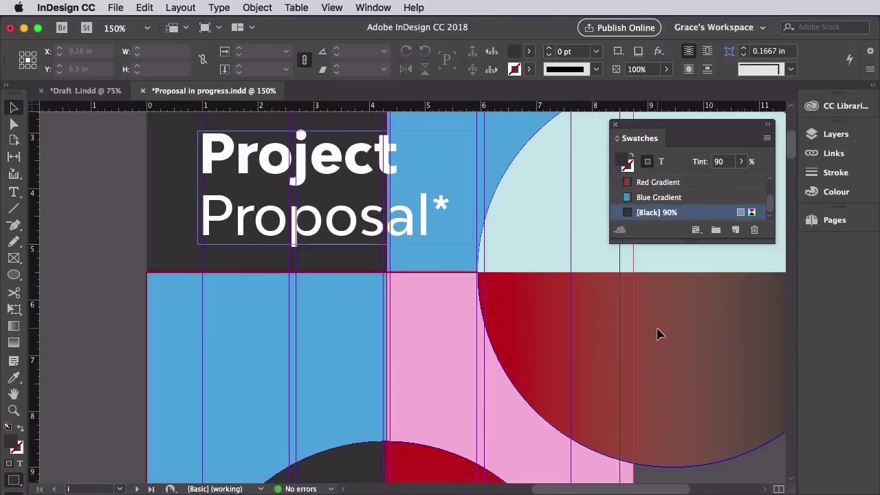
pyautogui.press('t')
pyautogui.moveTo(199, 277); pyautogui.dragTo(375, 358)
pyautogui.write('Prepared for: Connie Hewes from')
pyautogui.press('Return')
pyautogui.write('Janson Architects')
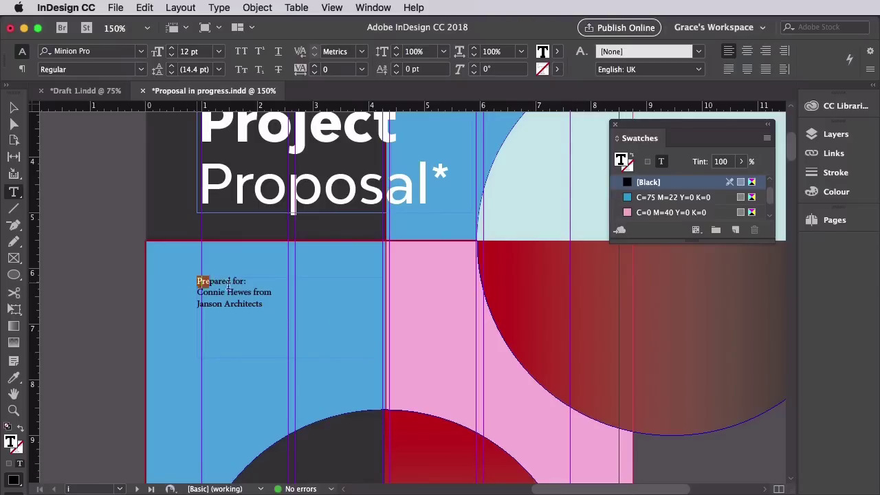
# Set the client details in Bw Modelica Bold with the name lines in Regular.
pyautogui.press('super+a')
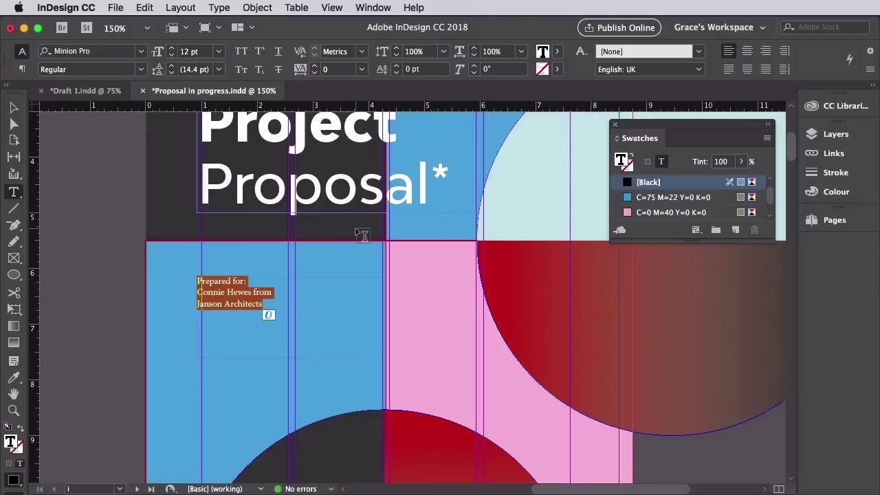
pyautogui.click(141, 52)
pyautogui.write('bw model')
pyautogui.click(129, 121)
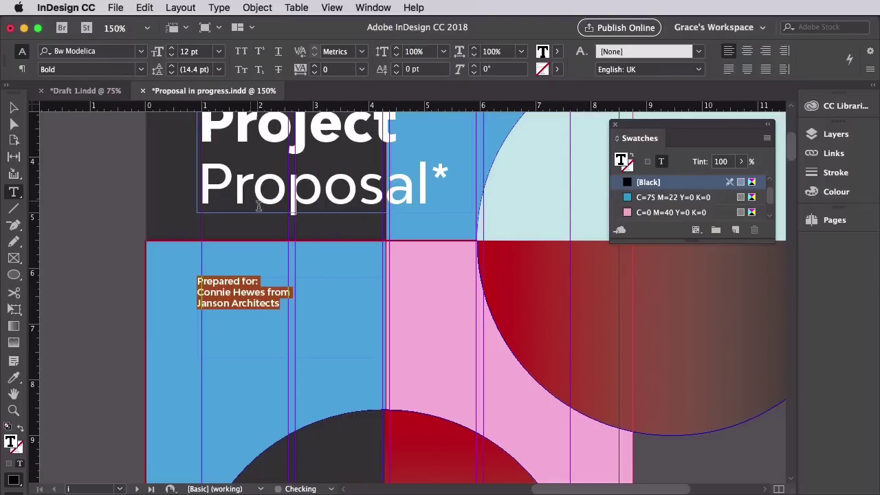
pyautogui.moveTo(198, 288); pyautogui.dragTo(279, 305)
pyautogui.click(141, 69)
pyautogui.click(69, 199)
pyautogui.click(141, 69)
pyautogui.click(68, 171)
# Make the client details 15 pt, all caps, with 20-21 pt leading.
pyautogui.moveTo(198, 280); pyautogui.dragTo(282, 311)
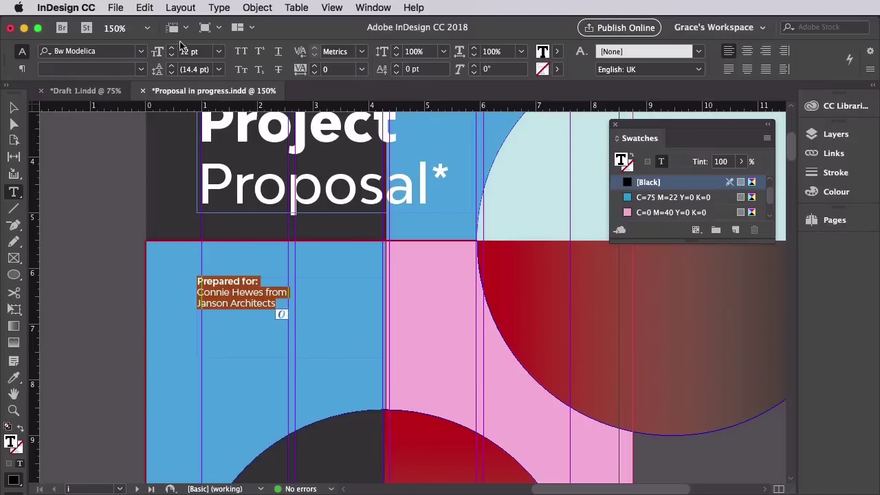
pyautogui.click(171, 48)
pyautogui.click(171, 48)
pyautogui.click(171, 48)
pyautogui.click(171, 66)
pyautogui.click(171, 67)
pyautogui.click(171, 66)
pyautogui.click(240, 51)
pyautogui.moveTo(198, 299); pyautogui.dragTo(340, 304)
pyautogui.click(172, 67)
pyautogui.click(171, 67)
pyautogui.click(171, 67)
pyautogui.click(171, 67)
pyautogui.click(171, 67)
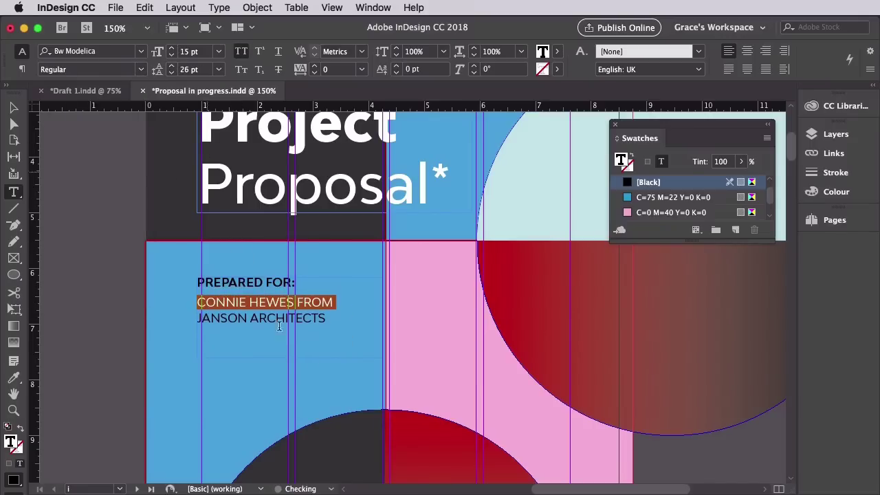
pyautogui.moveTo(197, 280); pyautogui.dragTo(331, 330)
# Colour the client details white and shorten the frame to fit the text.
pyautogui.scroll(2, 674, 199)
pyautogui.click(648, 213)
pyautogui.press('Escape')
pyautogui.moveTo(288, 358); pyautogui.dragTo(288, 328)
# Duplicate the client frame below it and change the heading to the proposal date label.
pyautogui.press('super+c')
pyautogui.press('super+v')
pyautogui.moveTo(364, 295); pyautogui.dragTo(242, 357)
pyautogui.doubleClick(297, 342)
pyautogui.moveTo(297, 340); pyautogui.dragTo(207, 340)
pyautogui.press('BackSpace')
pyautogui.write('OPOSAL')
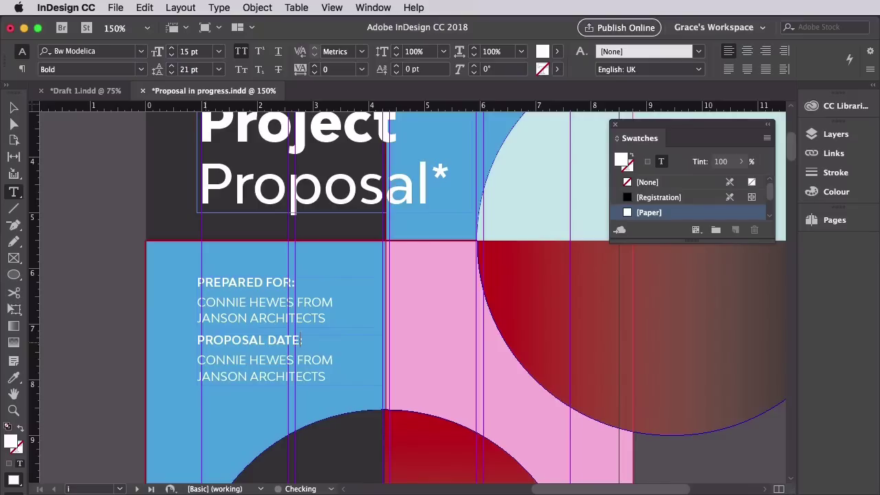
# Replace the copy's name lines with the date, drop all caps, and set 18 pt leading.
pyautogui.moveTo(334, 377); pyautogui.dragTo(171, 358)
pyautogui.write('09.05.2019')
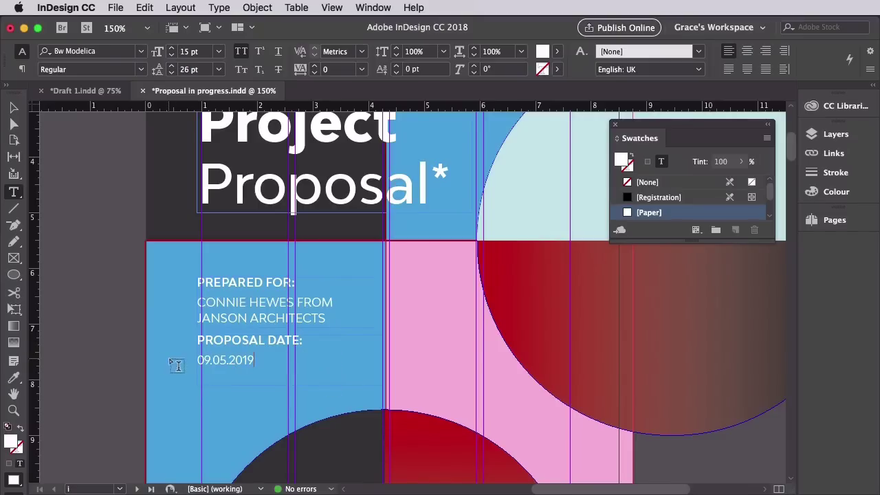
pyautogui.moveTo(261, 360); pyautogui.dragTo(197, 339)
pyautogui.press('super+shift+k')
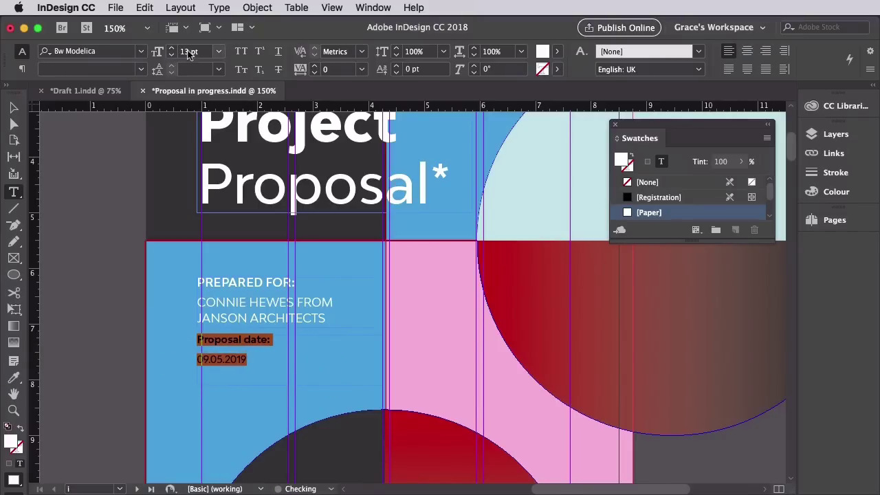
pyautogui.click(219, 69)
pyautogui.click(205, 84)
pyautogui.click(172, 67)
pyautogui.click(172, 66)
pyautogui.click(173, 67)
pyautogui.press('Escape')
pyautogui.press('/')
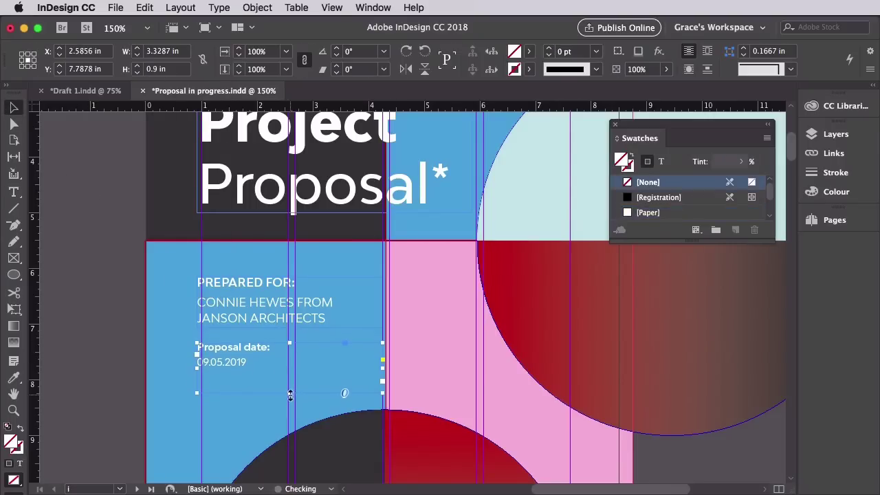
pyautogui.click(269, 397)
# Duplicate the date frame lower down, retitle it 'Statement of confidentiality', and fill with placeholder text.
pyautogui.press('w')
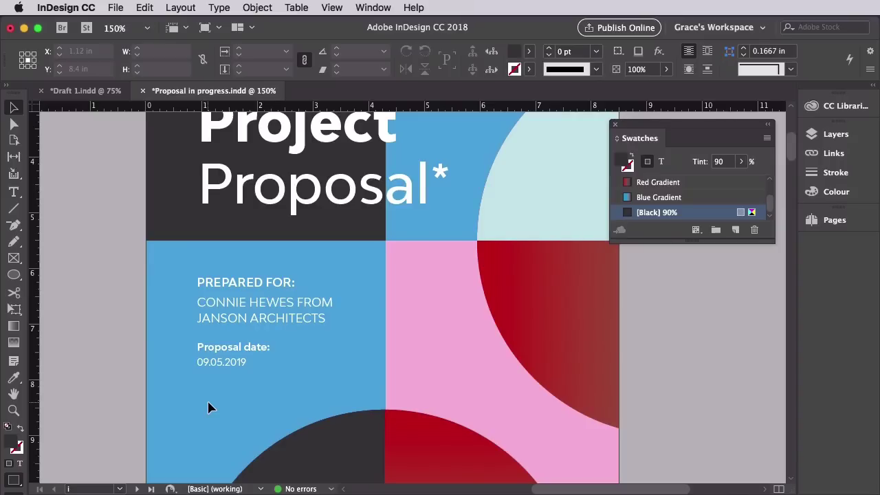
pyautogui.press('w')
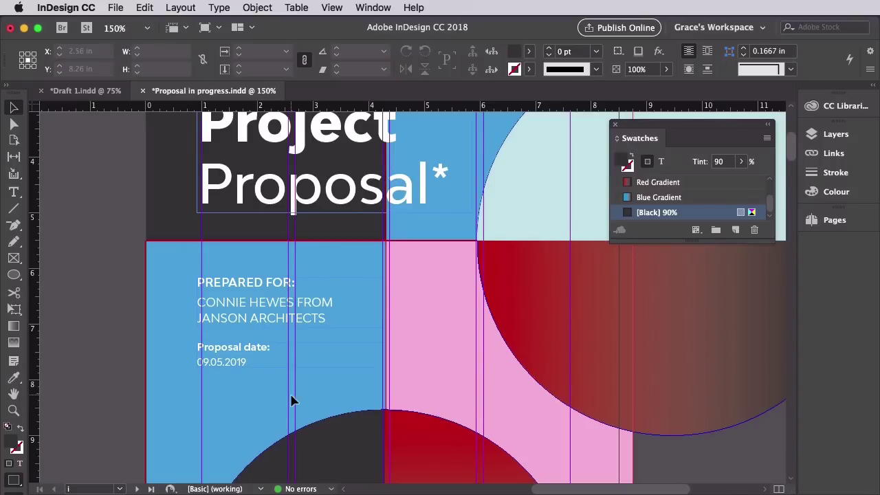
pyautogui.scroll(-3, 291, 401)
pyautogui.moveTo(310, 256); pyautogui.dragTo(182, 322)
pyautogui.doubleClick(261, 319)
pyautogui.write('Statement')
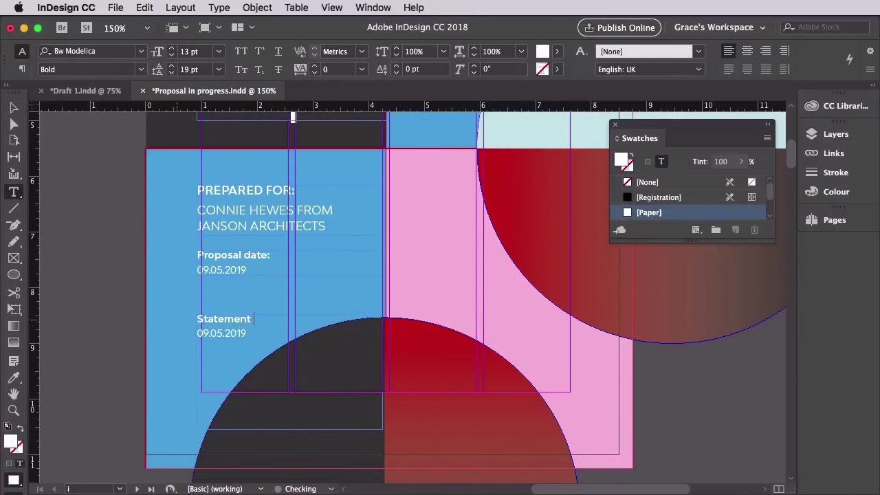
pyautogui.write(' of confidentiality')
pyautogui.moveTo(248, 334); pyautogui.dragTo(196, 336)
pyautogui.press('BackSpace')
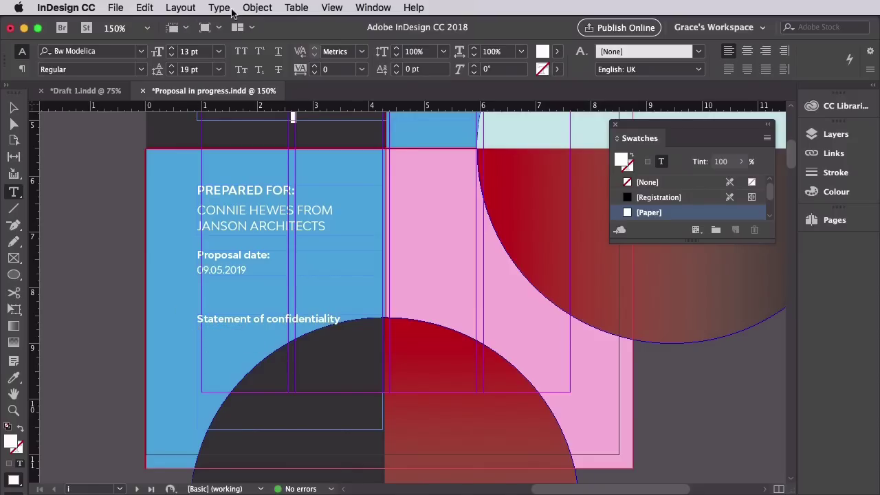
pyautogui.click(219, 7)
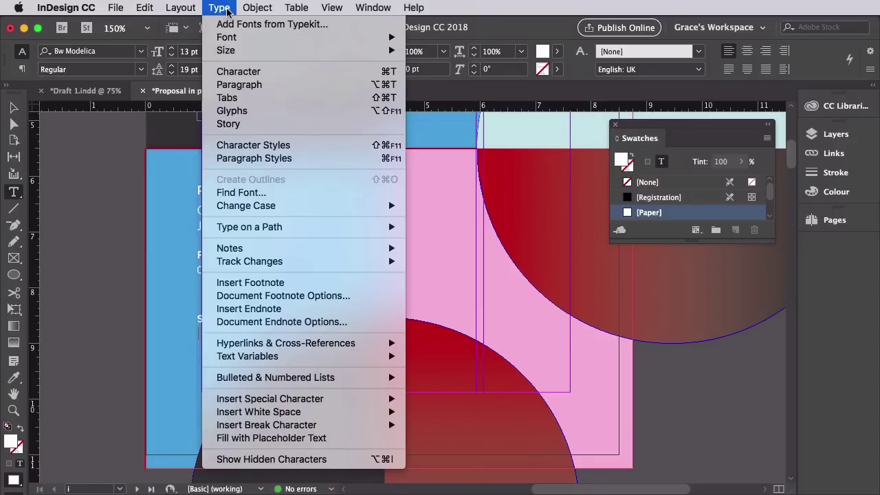
pyautogui.click(290, 438)
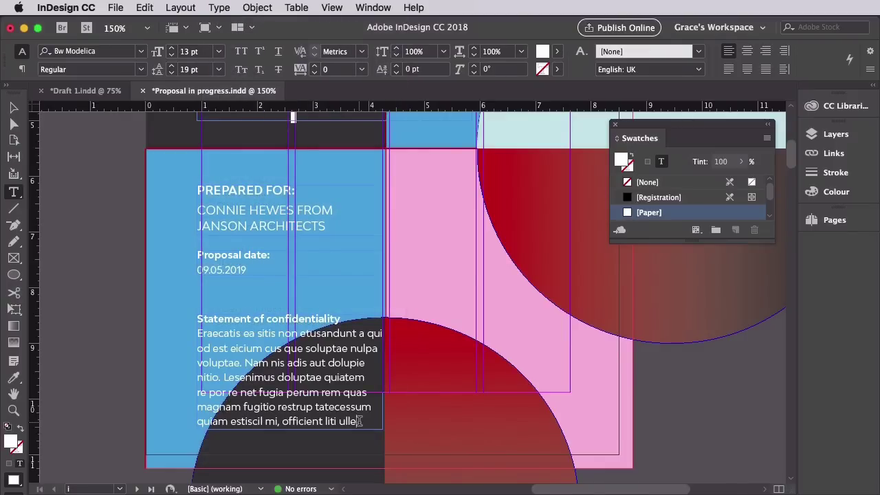
# Set the confidentiality text to 11 pt on 16 pt leading, loosening the first line.
pyautogui.moveTo(198, 316); pyautogui.dragTo(365, 429)
pyautogui.click(171, 55)
pyautogui.click(172, 55)
pyautogui.click(171, 72)
pyautogui.click(171, 72)
pyautogui.click(171, 72)
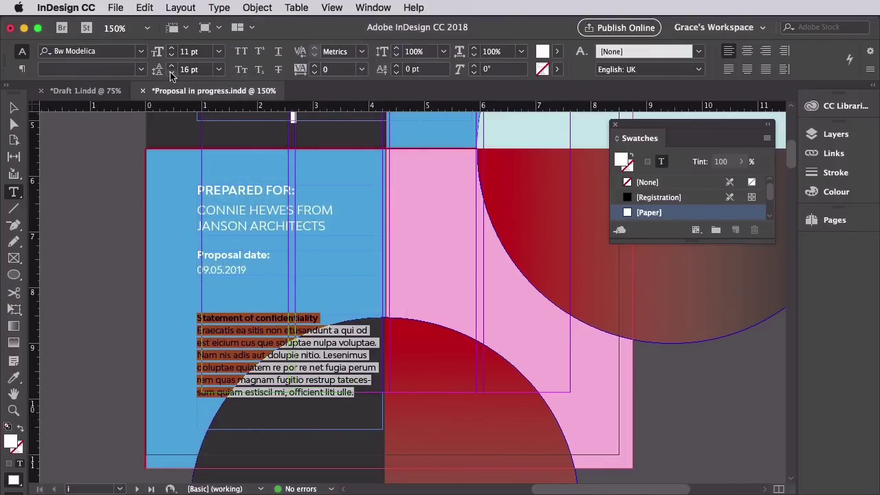
pyautogui.click(235, 330)
pyautogui.moveTo(199, 329); pyautogui.dragTo(375, 334)
pyautogui.hotkey('alt', 'Down')
pyautogui.hotkey('alt', 'Down')
pyautogui.hotkey('alt', 'Down')
pyautogui.press('Escape')
pyautogui.click(77, 394)
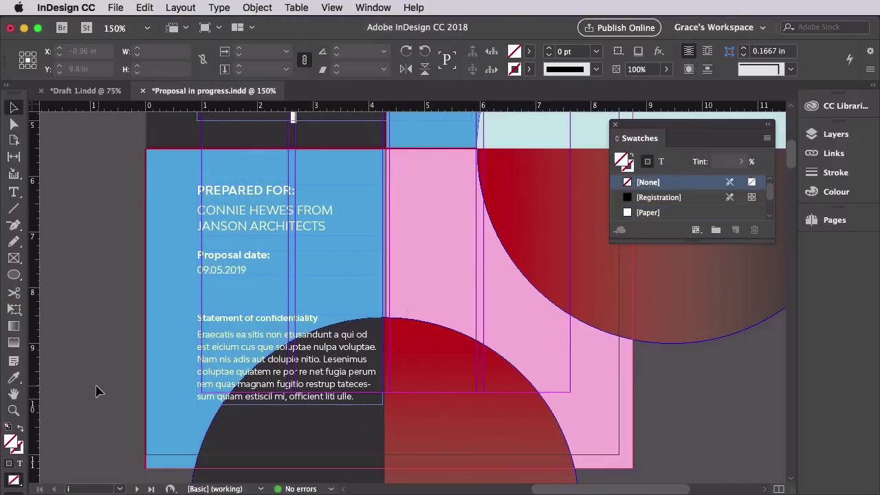
# Preview the cover zoomed out to 75% and show the Layers panel.
pyautogui.press('w')
pyautogui.press('super+minus')
pyautogui.press('super+minus')
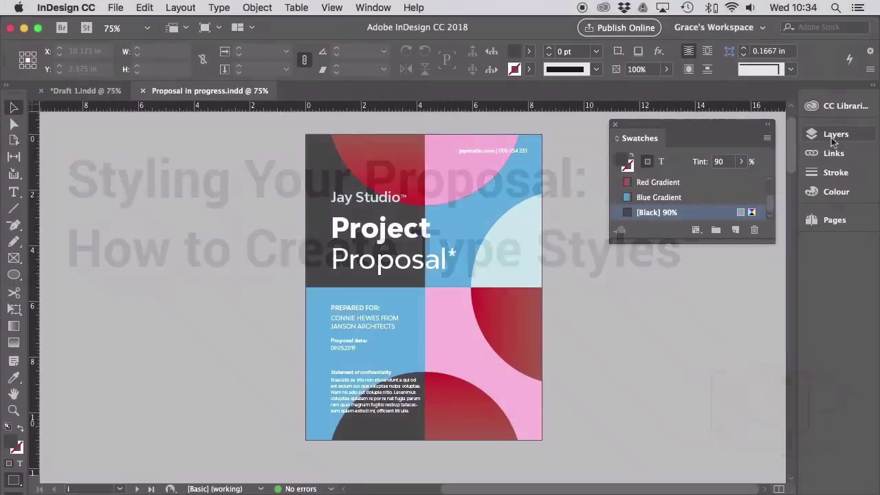
pyautogui.click(833, 135)
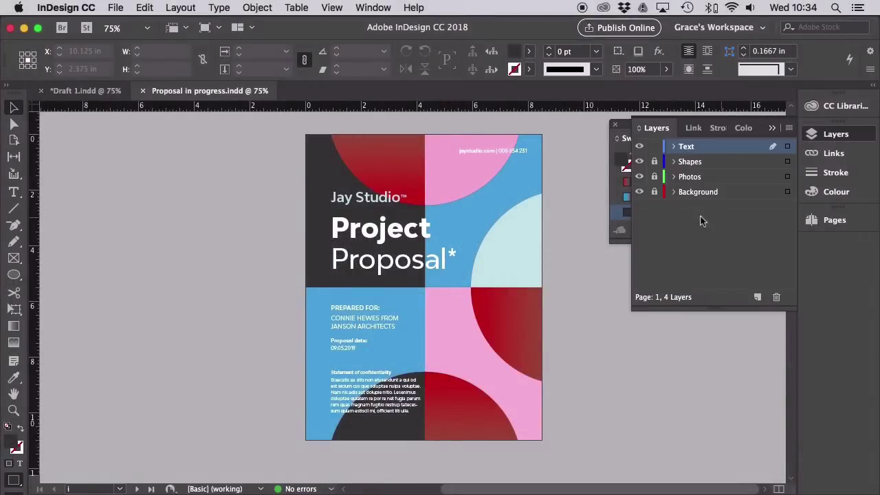
# Lock the Text layer, target Background, and remove the master from page iv of spread iv–1.
pyautogui.click(655, 147)
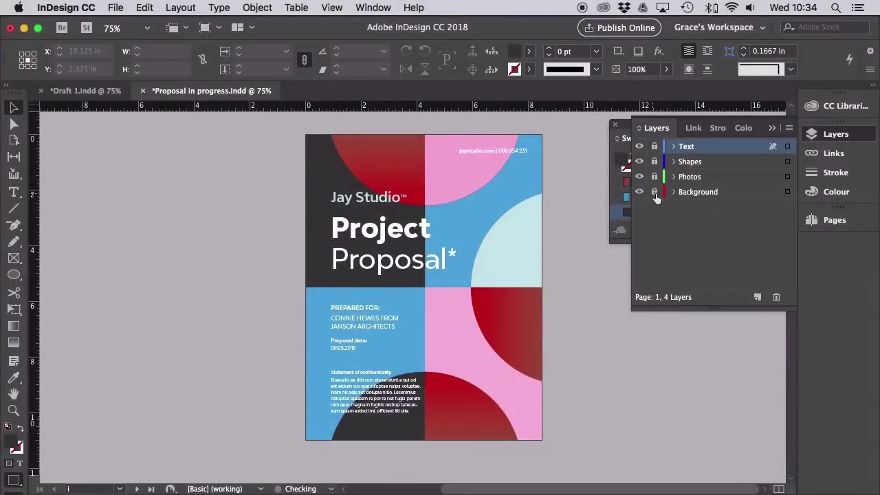
pyautogui.click(699, 193)
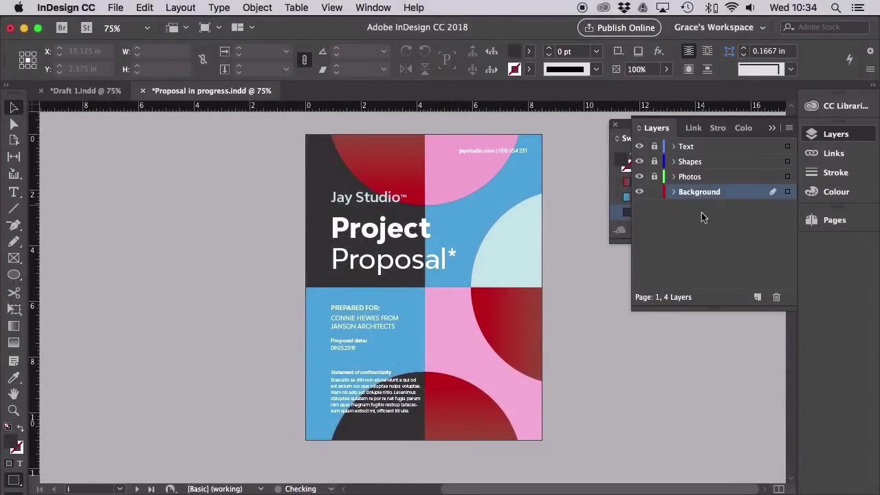
pyautogui.click(771, 128)
pyautogui.click(836, 221)
pyautogui.moveTo(745, 349); pyautogui.dragTo(702, 376)
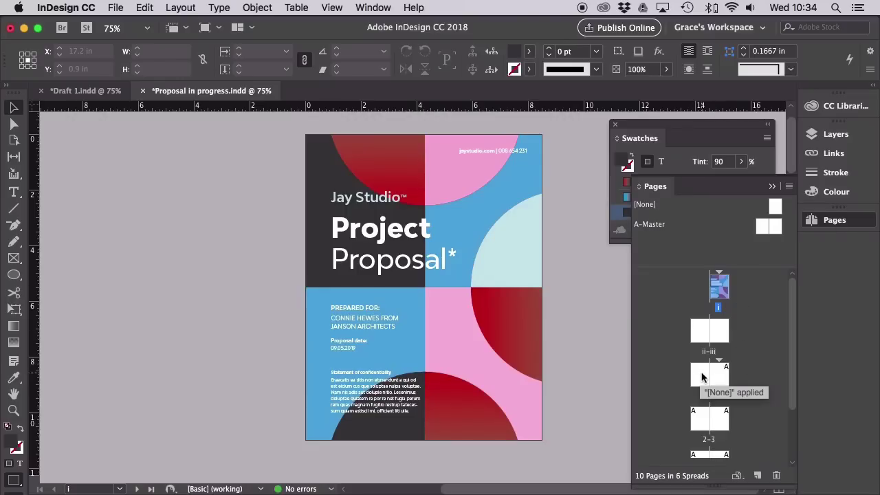
pyautogui.doubleClick(702, 377)
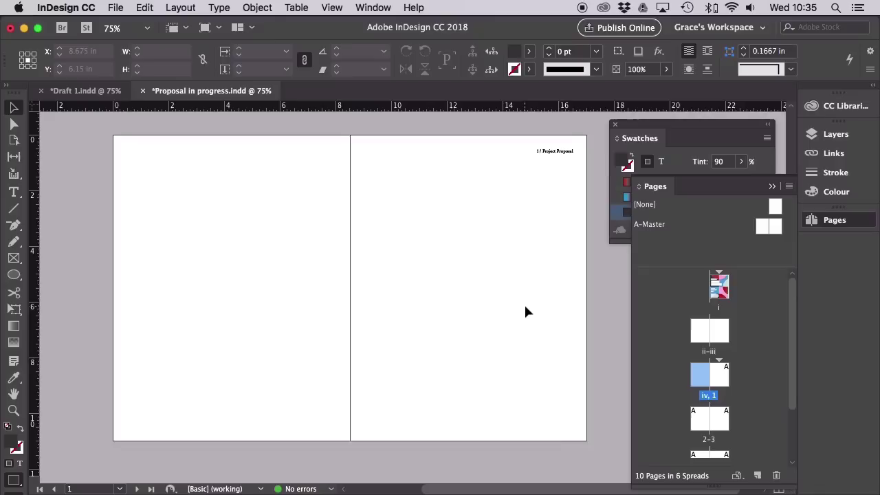
pyautogui.press('w')
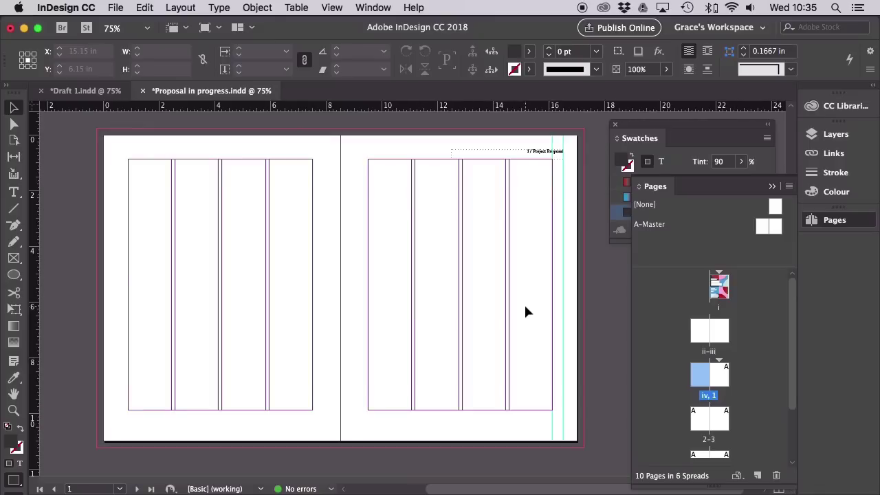
pyautogui.click(772, 186)
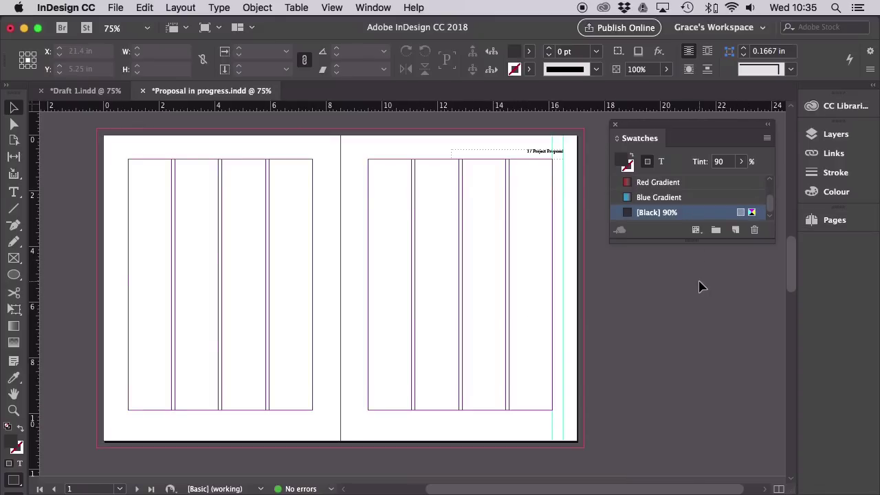
# Draw a blue C=75 M=22 rectangle over the left page to the bleed, plus a smaller top-left block.
pyautogui.moveTo(14, 275); pyautogui.dragTo(38, 291)
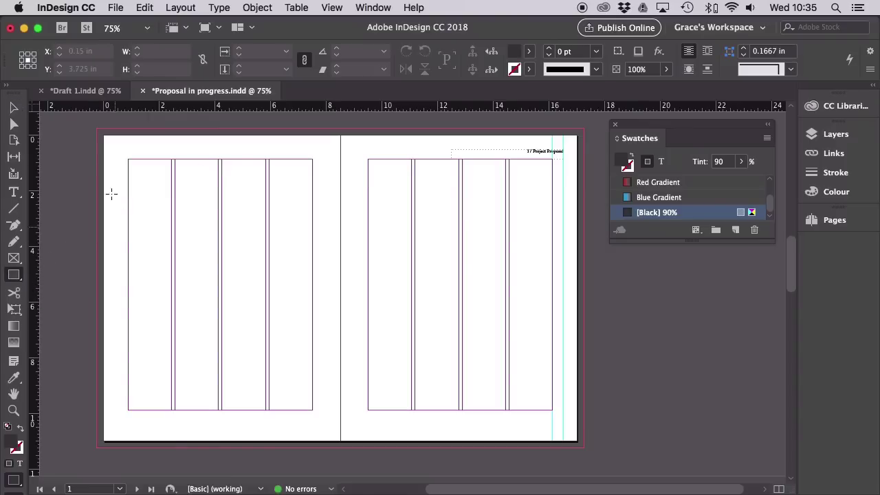
pyautogui.moveTo(96, 128); pyautogui.dragTo(340, 448)
pyautogui.scroll(3, 687, 207)
pyautogui.scroll(3, 688, 206)
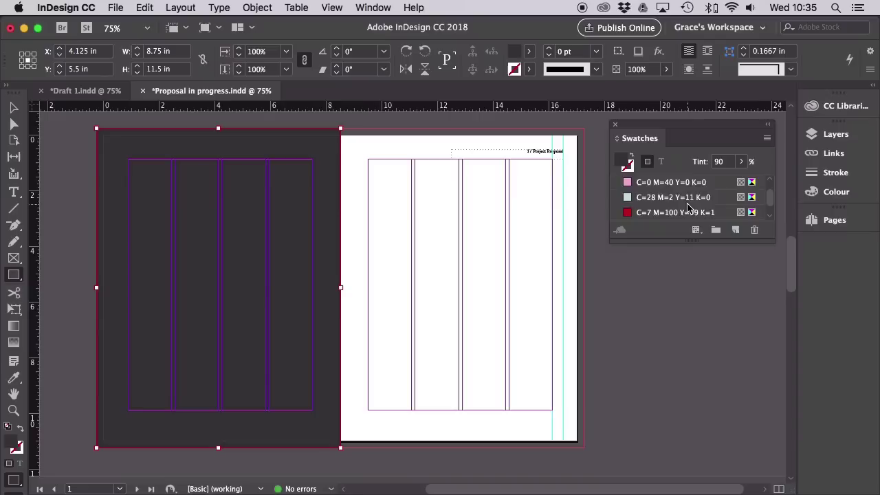
pyautogui.click(688, 212)
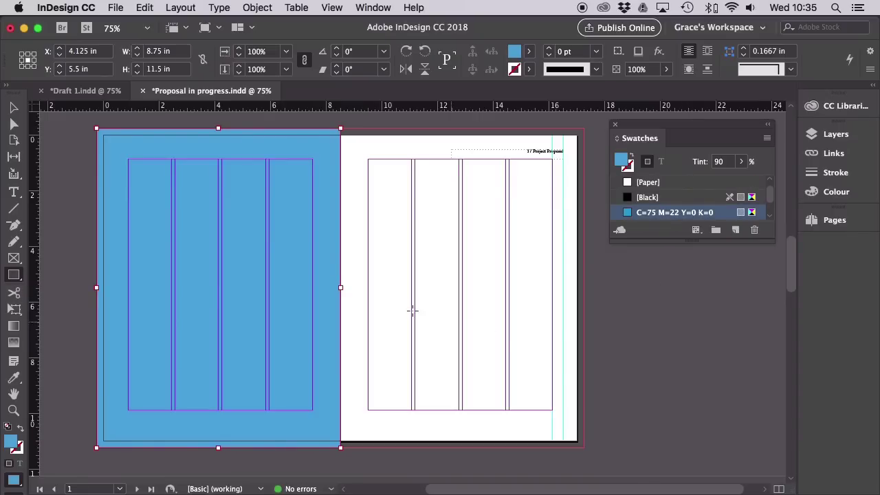
pyautogui.moveTo(96, 129); pyautogui.dragTo(221, 289)
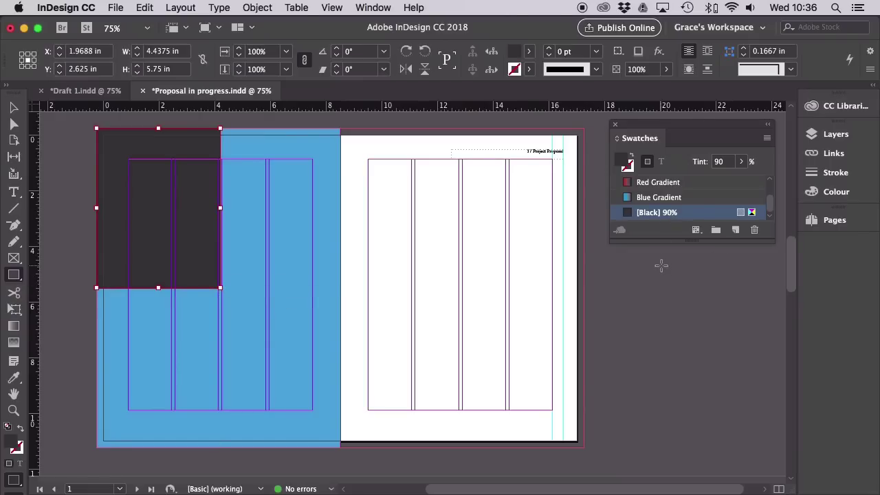
# Lock the Background layer and unlock Shapes, making it the active layer.
pyautogui.click(835, 135)
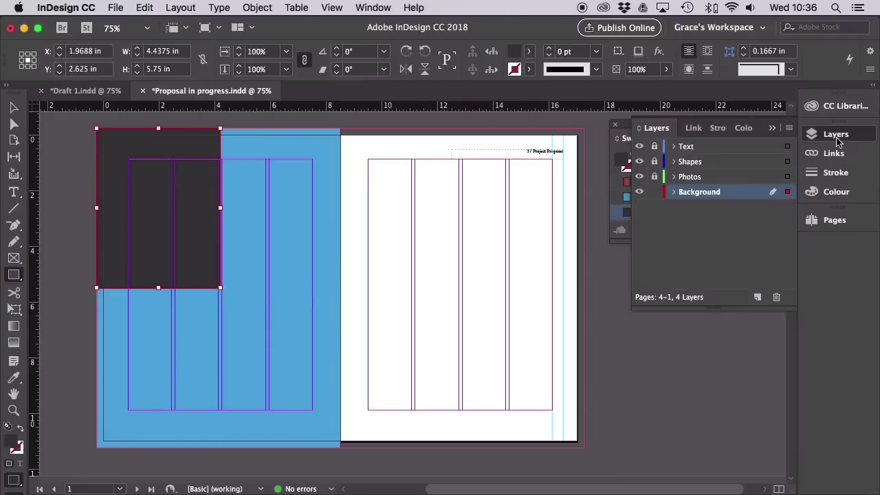
pyautogui.click(655, 192)
pyautogui.click(655, 162)
pyautogui.click(709, 163)
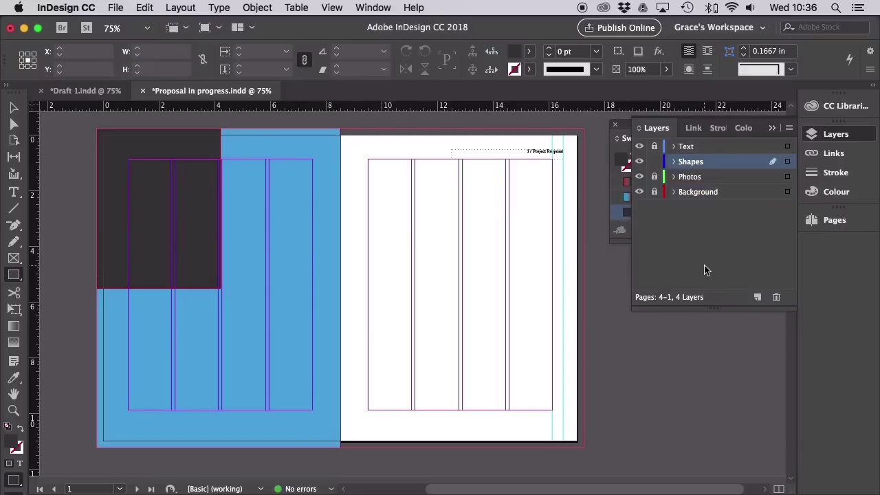
pyautogui.click(773, 129)
pyautogui.click(14, 108)
# Copy the cover's half-and-half circle and Paste in Place onto the spread.
pyautogui.scroll(10, 534, 233)
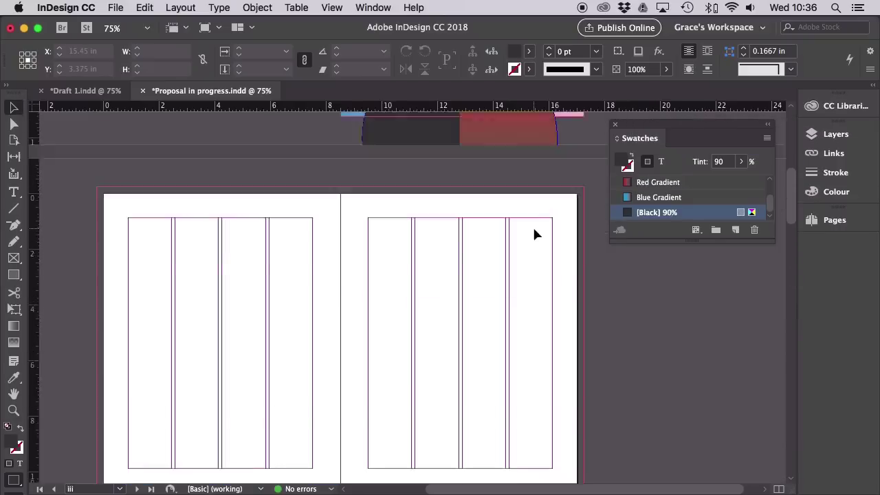
pyautogui.scroll(5, 535, 234)
pyautogui.moveTo(723, 377); pyautogui.dragTo(617, 288)
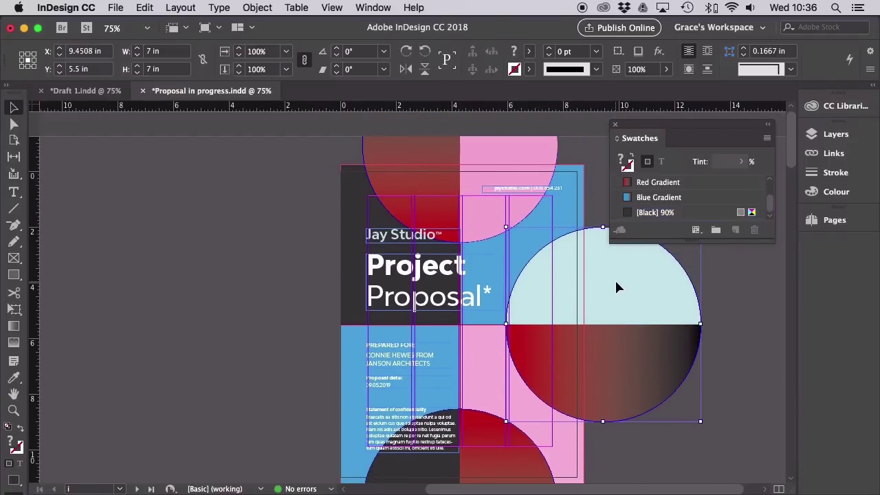
pyautogui.click(148, 8)
pyautogui.click(158, 72)
pyautogui.scroll(-15, 247, 269)
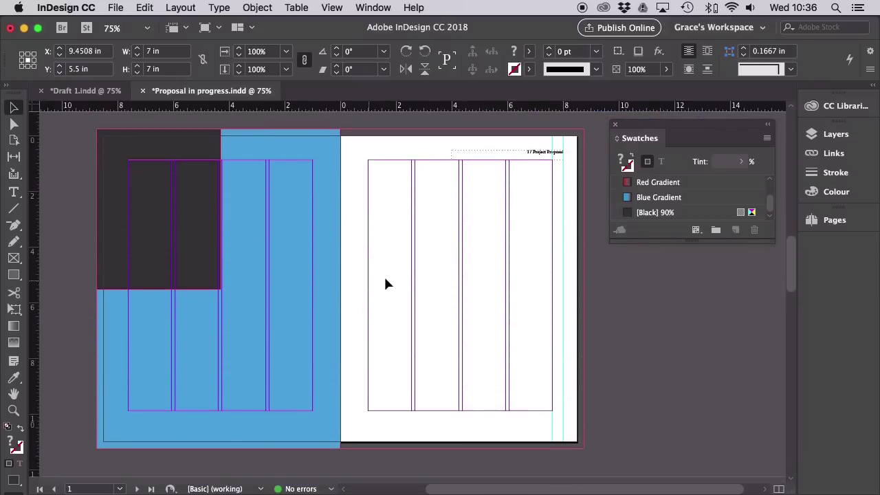
pyautogui.click(385, 281)
pyautogui.click(145, 8)
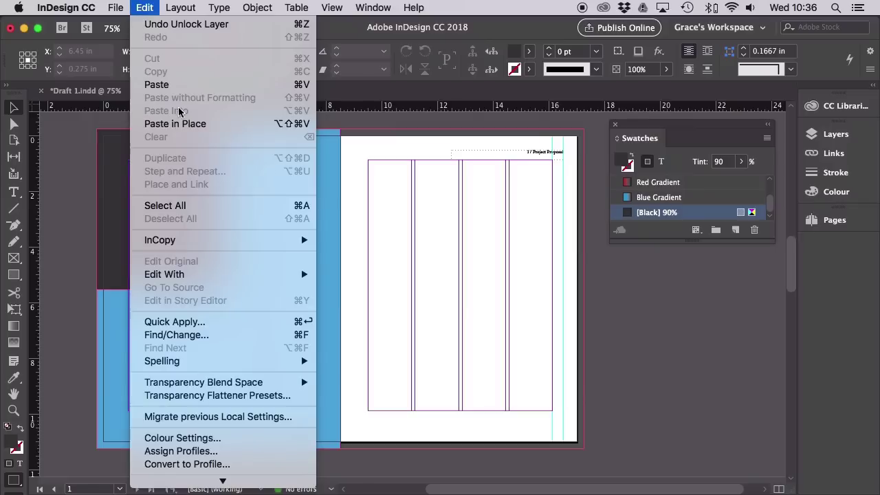
pyautogui.click(176, 124)
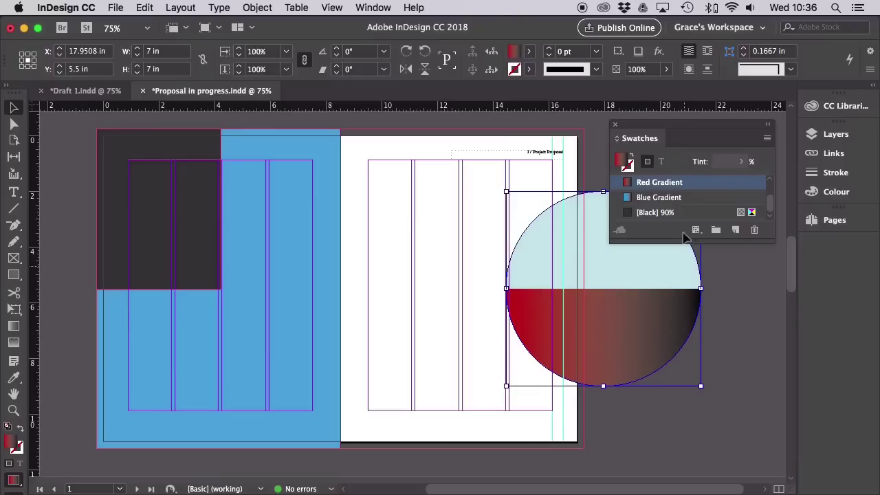
# Fill the circle's lower half with Blue Gradient and its top half with Black 90%.
pyautogui.click(677, 198)
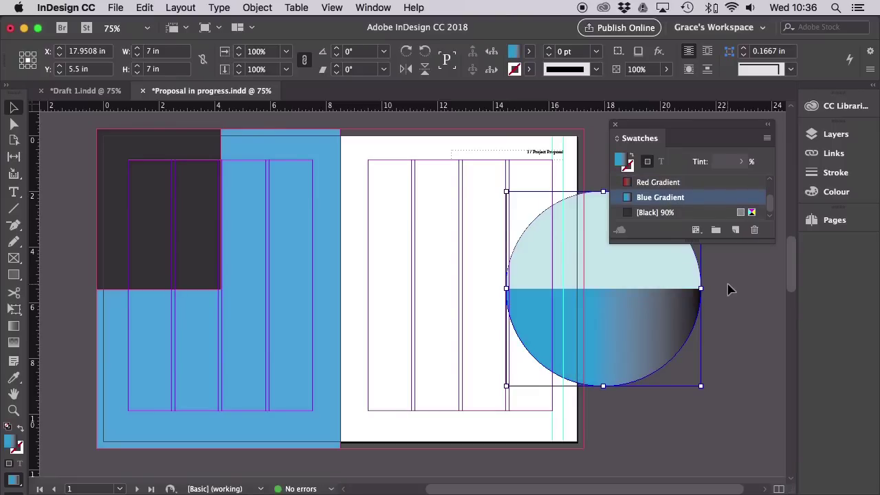
pyautogui.click(731, 274)
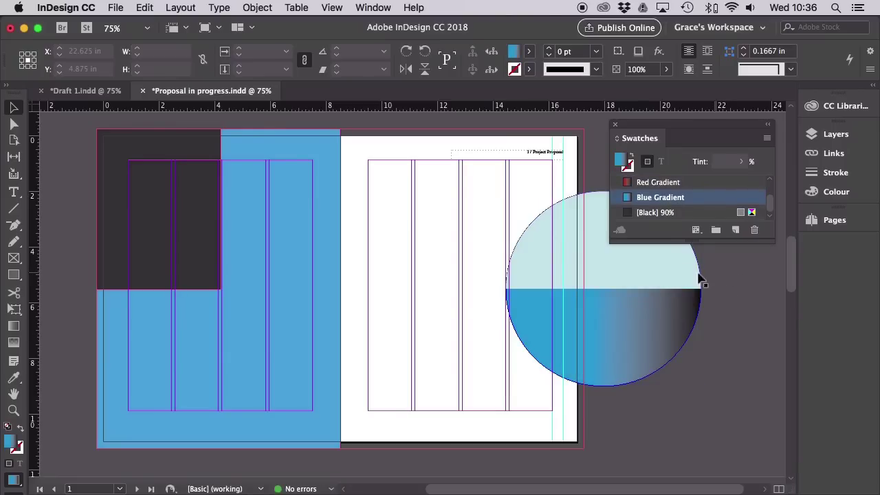
pyautogui.click(682, 258)
pyautogui.scroll(-3, 661, 212)
pyautogui.click(661, 213)
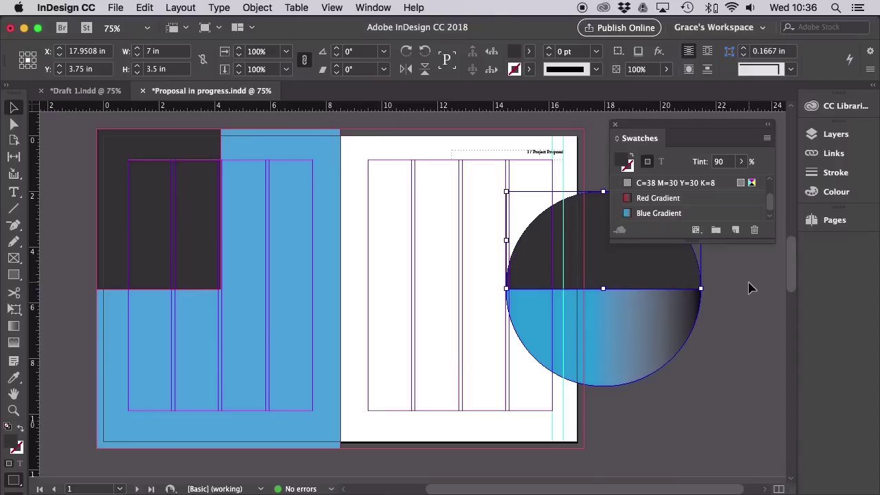
pyautogui.click(776, 275)
# Lock the Shapes layer and unlock Text, making it the active layer.
pyautogui.click(836, 135)
pyautogui.click(655, 161)
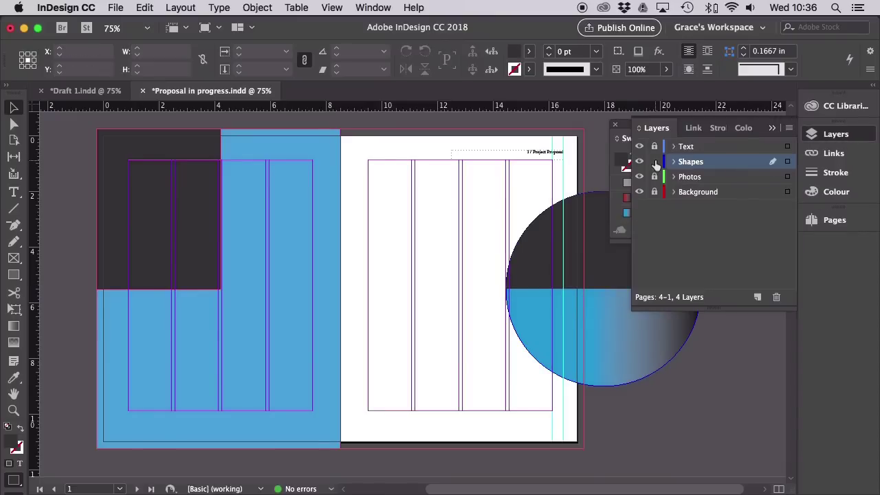
pyautogui.click(655, 147)
pyautogui.click(693, 147)
# Draw a text frame over the dark top-left block with white Paper text colour.
pyautogui.press('super+equal')
pyautogui.press('super+equal')
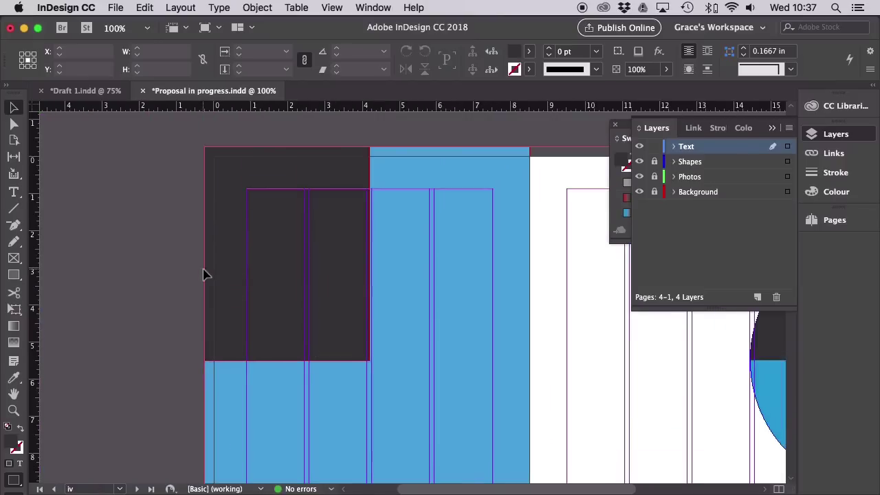
pyautogui.press('F7')
pyautogui.click(14, 192)
pyautogui.moveTo(190, 223); pyautogui.dragTo(363, 384)
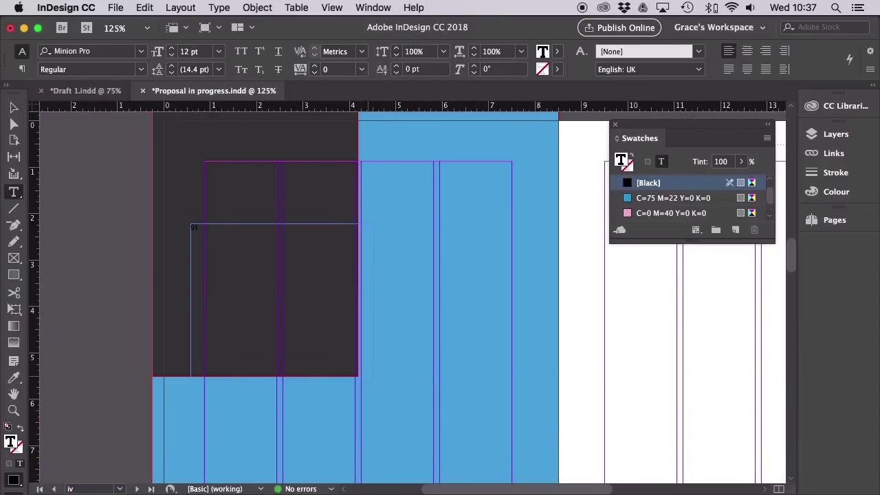
pyautogui.scroll(1, 691, 198)
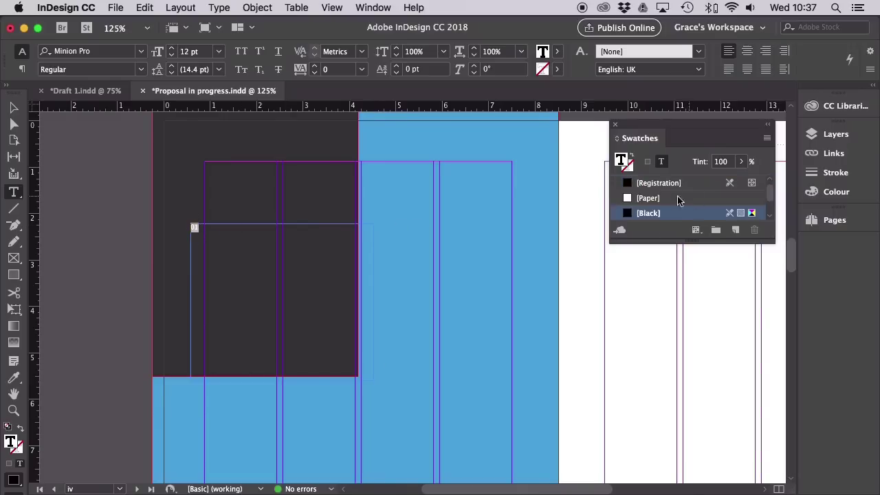
pyautogui.click(670, 198)
pyautogui.scroll(-1, 670, 201)
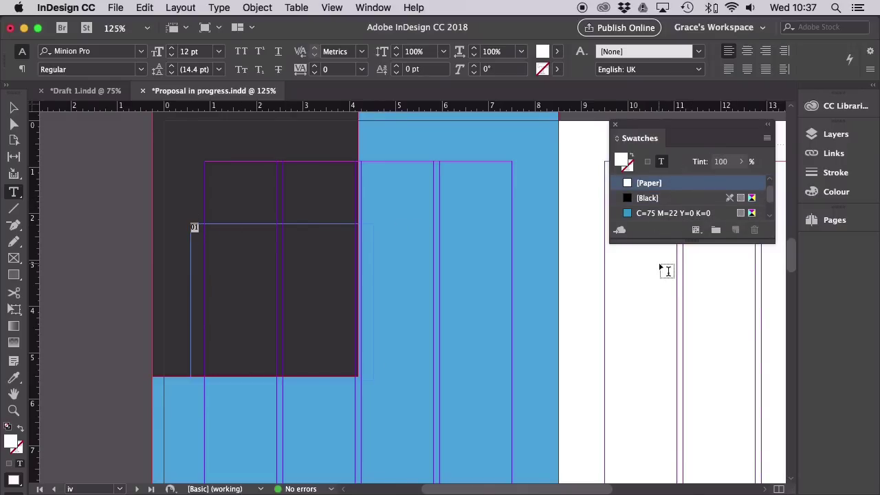
# Set the 01 in Bw Modelica Bold, 200 pt, tracking 40, and move it over the panel's bottom edge.
pyautogui.click(141, 50)
pyautogui.write('bw mode')
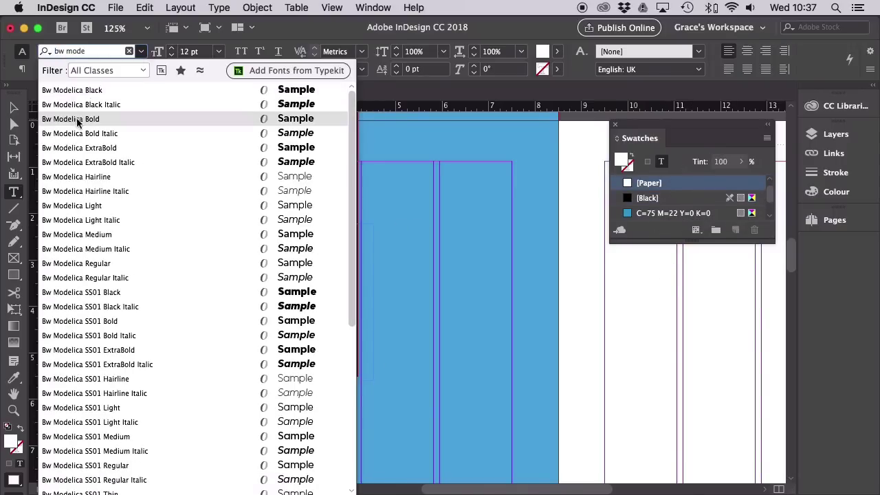
pyautogui.click(77, 119)
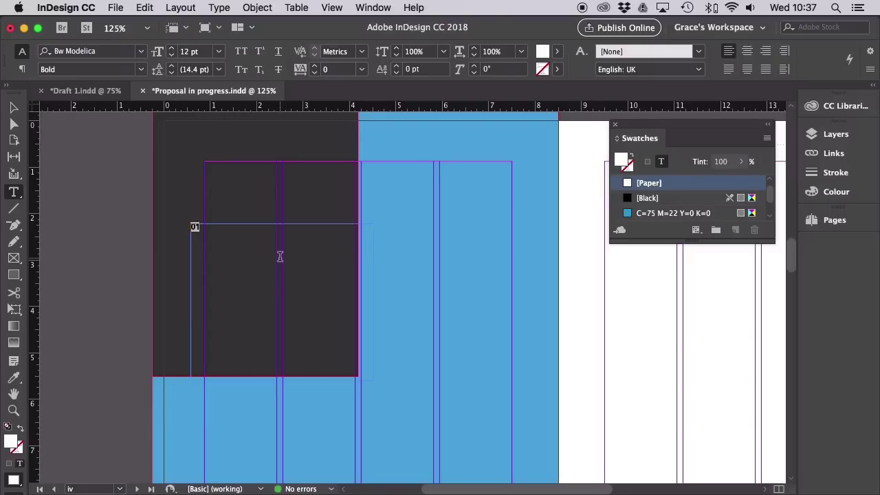
pyautogui.click(180, 51)
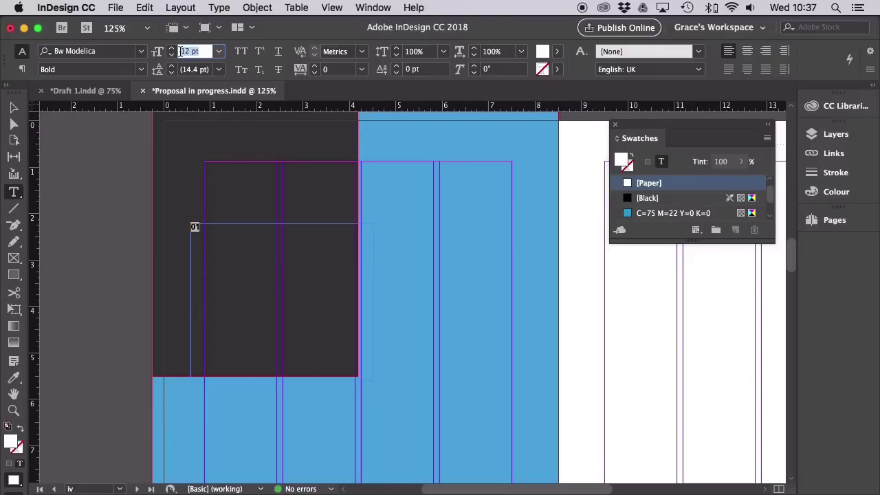
pyautogui.write('200')
pyautogui.press('Tab')
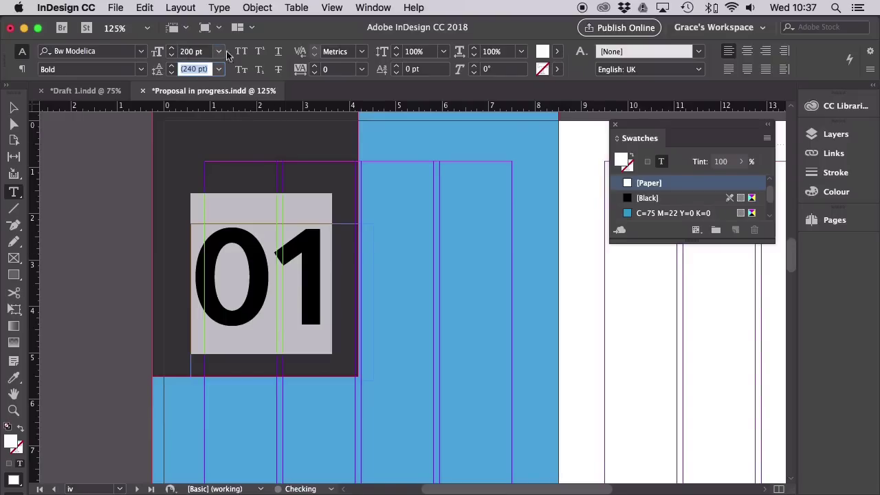
pyautogui.click(344, 69)
pyautogui.write('40')
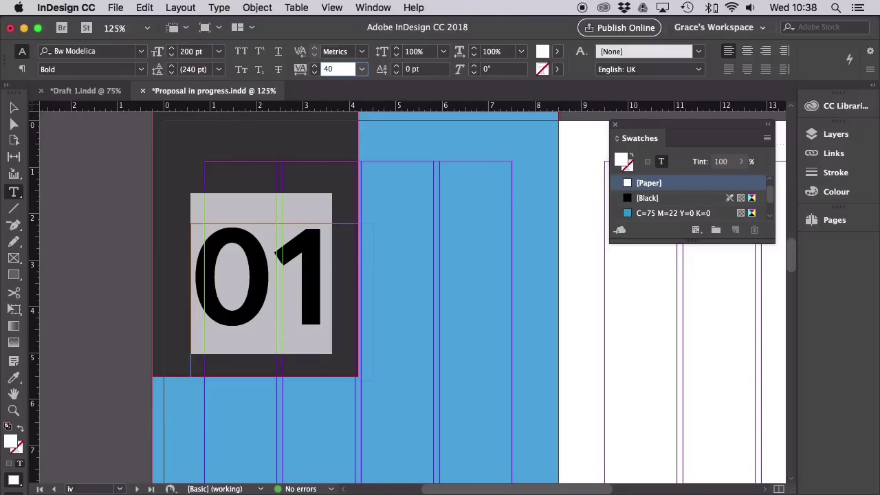
pyautogui.press('Return')
pyautogui.press('Escape')
pyautogui.moveTo(285, 265); pyautogui.dragTo(315, 318)
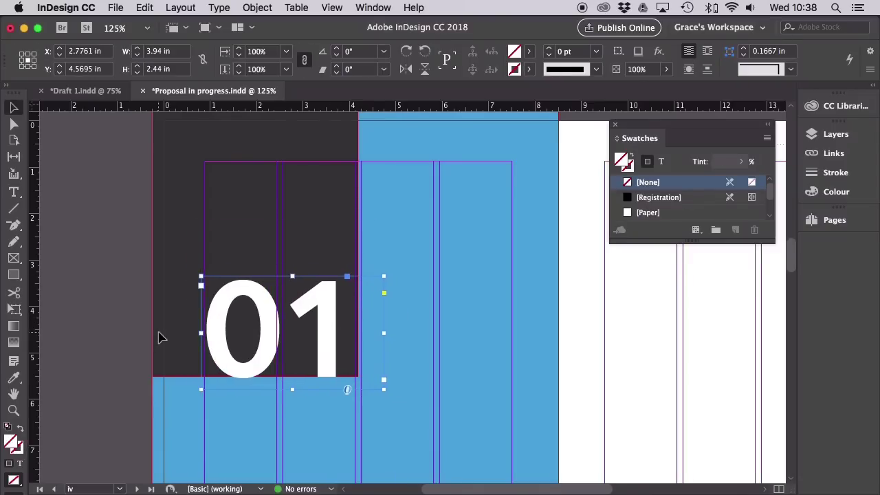
# Open the Paragraph Styles panel, create a new style group, and name it CHAPTER.
pyautogui.click(374, 8)
pyautogui.moveTo(416, 268)
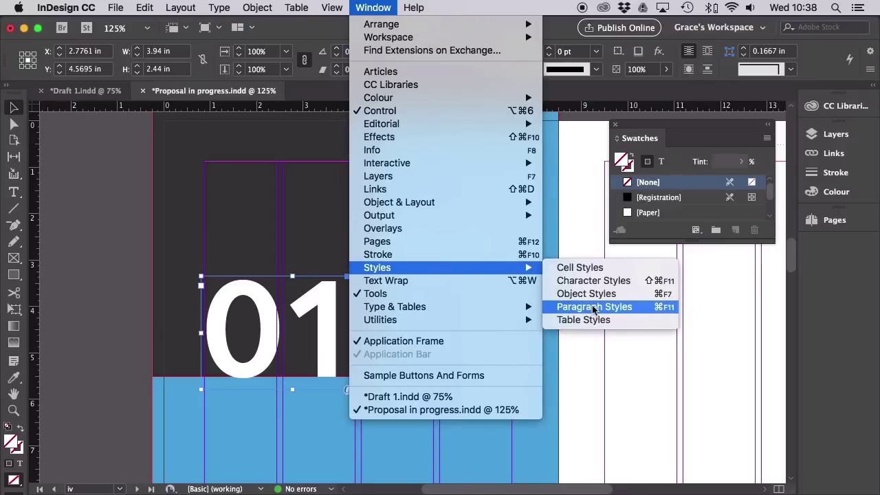
pyautogui.click(592, 306)
pyautogui.moveTo(524, 275); pyautogui.dragTo(504, 265)
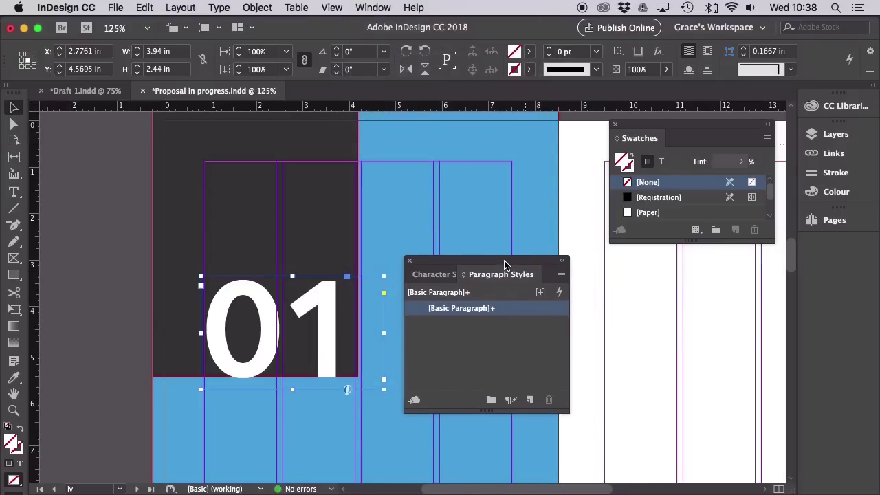
pyautogui.click(491, 400)
pyautogui.click(451, 324)
pyautogui.click(447, 325)
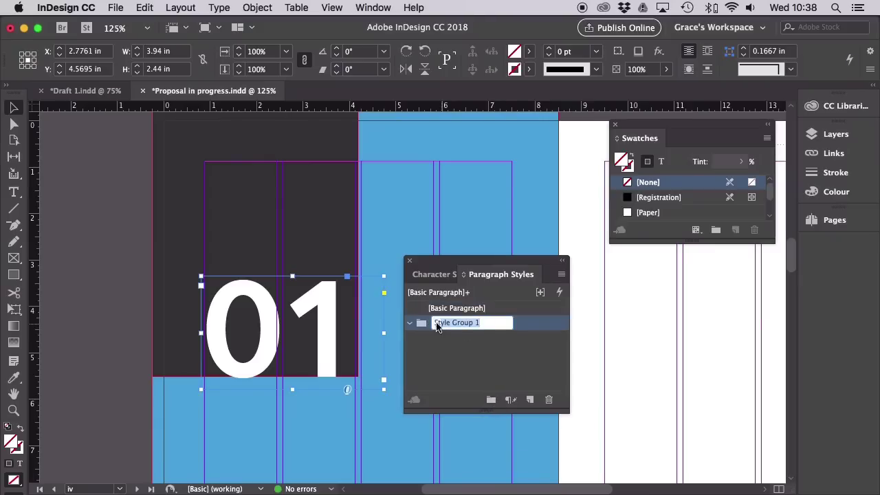
pyautogui.write('CHAPTER')
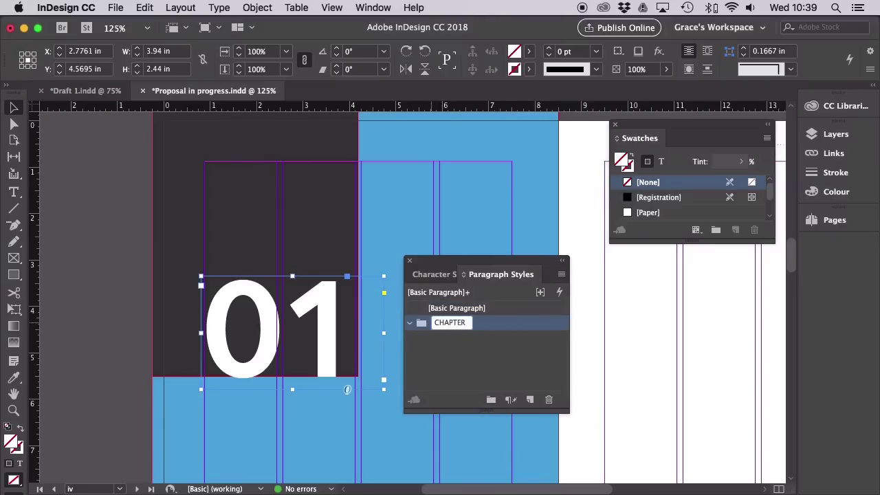
pyautogui.press('Return')
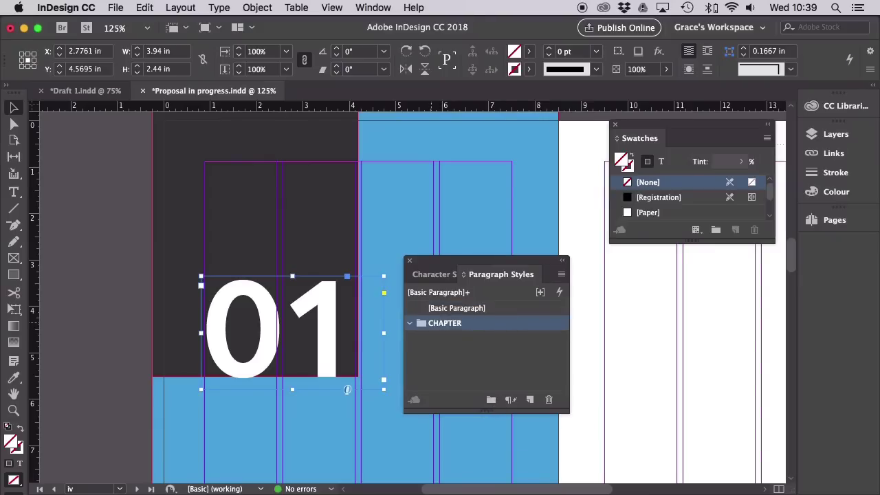
# Select the 01 text and save its formatting as a new paragraph style named Chapter Number.
pyautogui.doubleClick(271, 324)
pyautogui.press('super+a')
pyautogui.click(563, 275)
pyautogui.click(629, 151)
pyautogui.moveTo(378, 24); pyautogui.dragTo(406, 25)
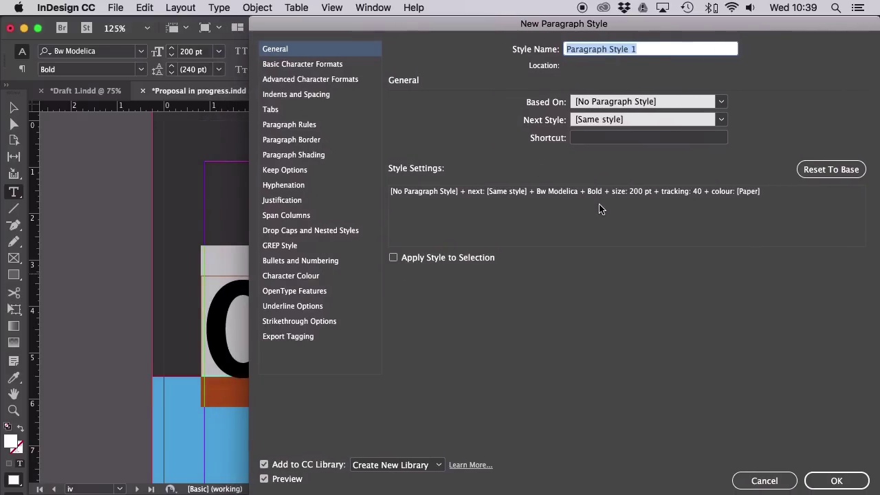
pyautogui.write('Chapter Number')
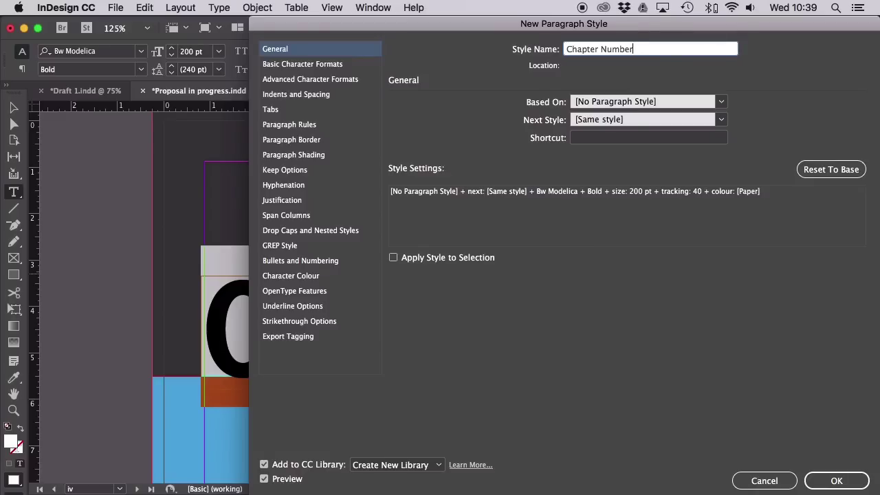
pyautogui.click(837, 480)
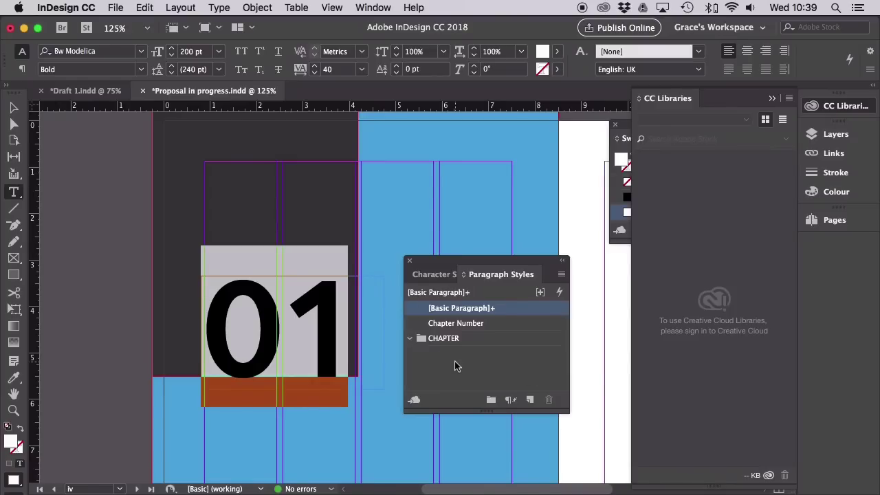
pyautogui.click(356, 305)
# Add an asterisk after 01, kern it tight to -80, and adjust the frame width.
pyautogui.write('*')
pyautogui.press('Escape')
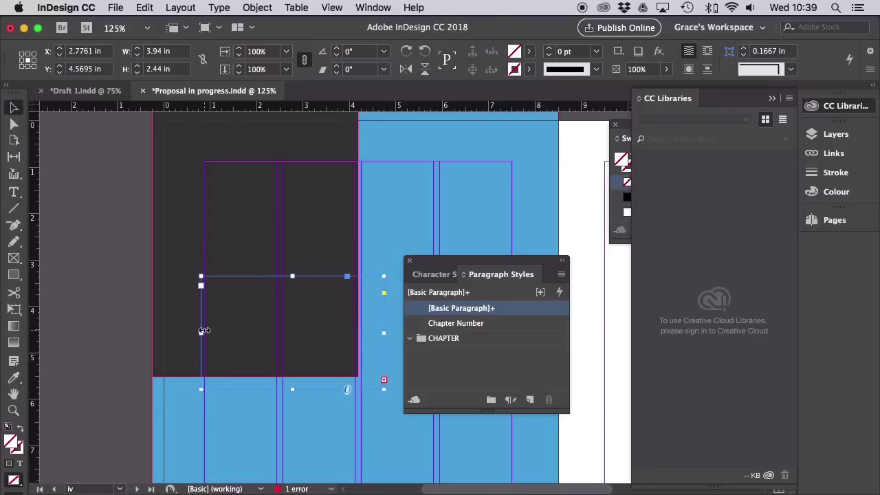
pyautogui.moveTo(202, 333); pyautogui.dragTo(172, 333)
pyautogui.doubleClick(337, 308)
pyautogui.click(337, 308)
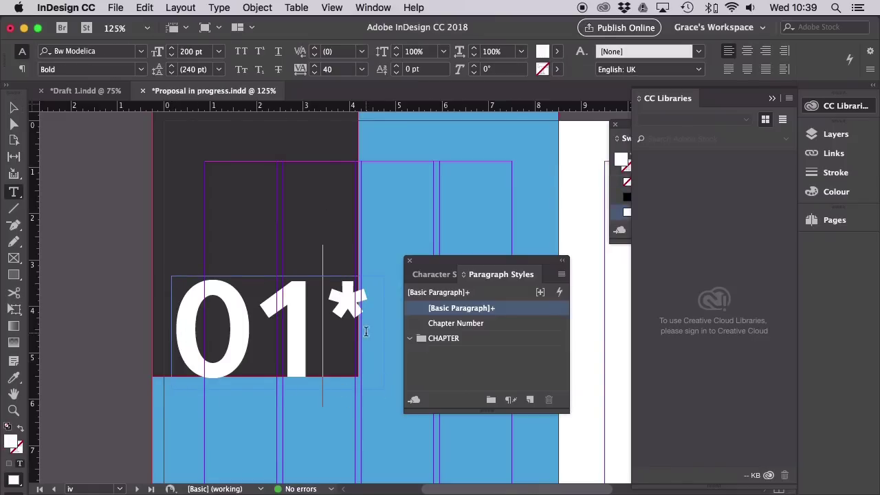
pyautogui.click(315, 55)
pyautogui.click(314, 55)
pyautogui.click(314, 55)
pyautogui.press('Escape')
pyautogui.moveTo(171, 333); pyautogui.dragTo(191, 333)
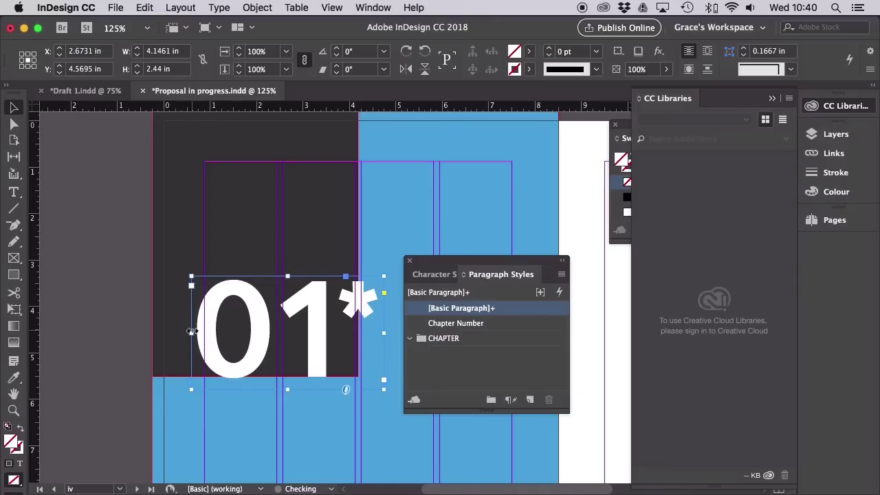
# Draw a text frame near the page bottom and type the About us heading.
pyautogui.scroll(-5, 207, 403)
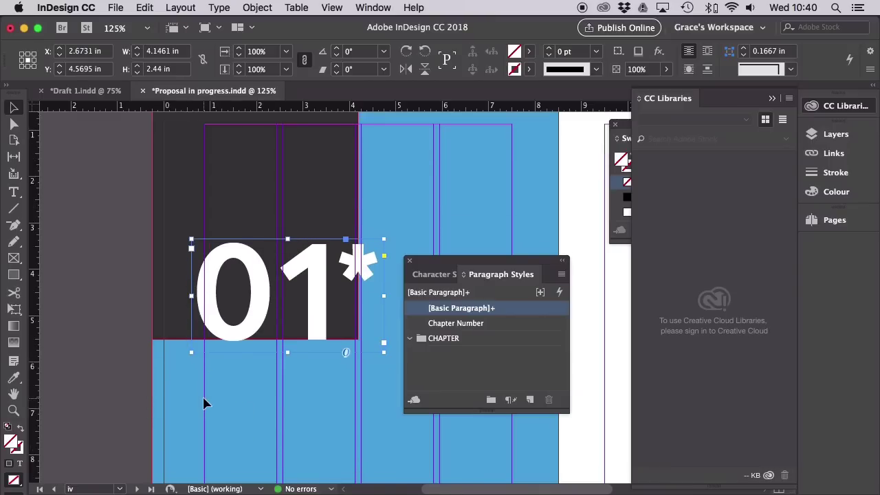
pyautogui.moveTo(497, 260); pyautogui.dragTo(523, 131)
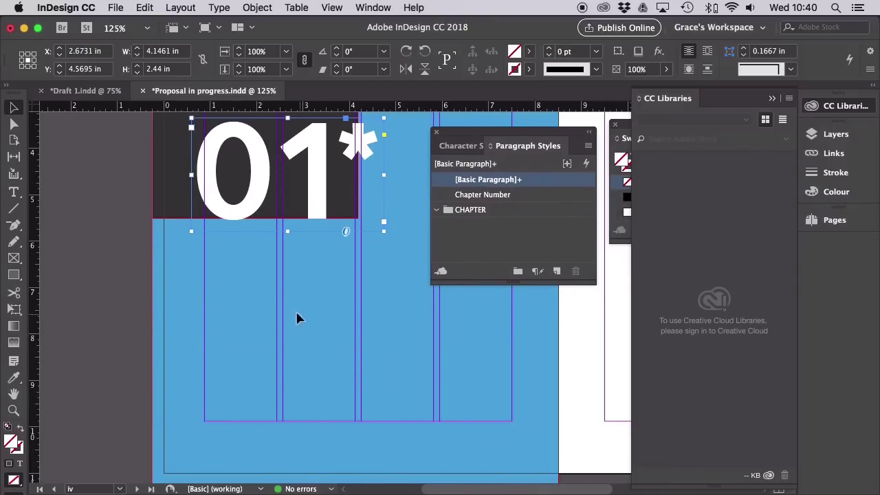
pyautogui.press('t')
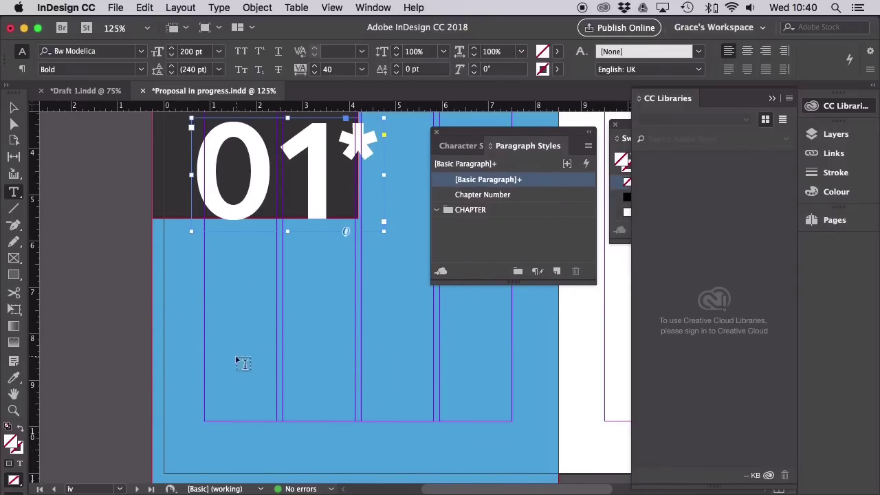
pyautogui.scroll(-2, 241, 385)
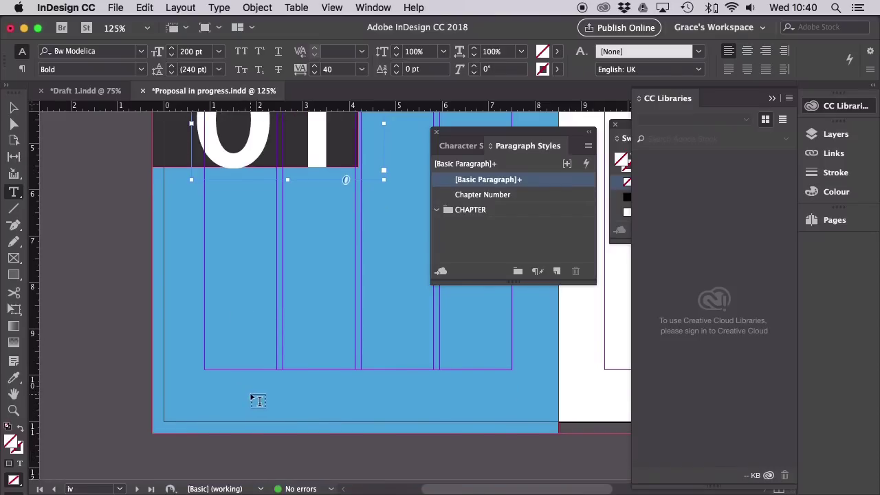
pyautogui.moveTo(213, 320); pyautogui.dragTo(474, 417)
pyautogui.write('About us')
pyautogui.moveTo(212, 324); pyautogui.dragTo(288, 323)
# Format About us in Bw Modelica Bold, 86 pt, tracking 20, in white Paper.
pyautogui.click(141, 51)
pyautogui.write('bw mode')
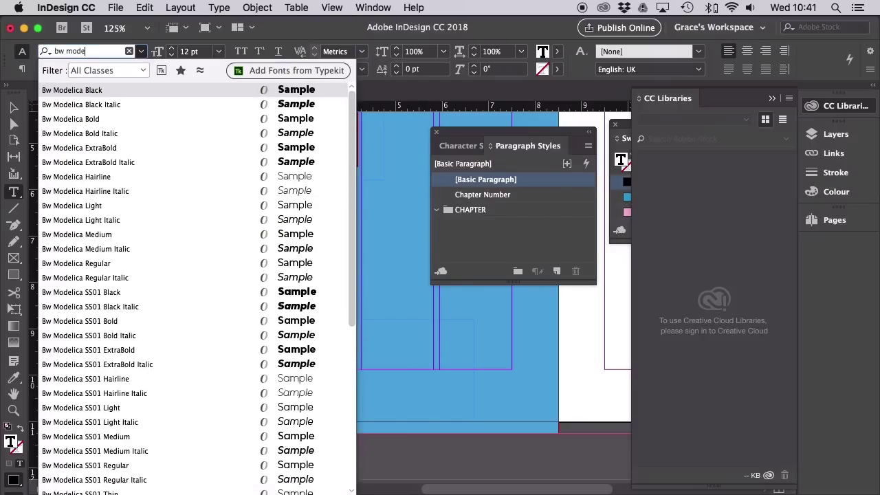
pyautogui.click(110, 119)
pyautogui.moveTo(200, 51); pyautogui.dragTo(172, 51)
pyautogui.write('86')
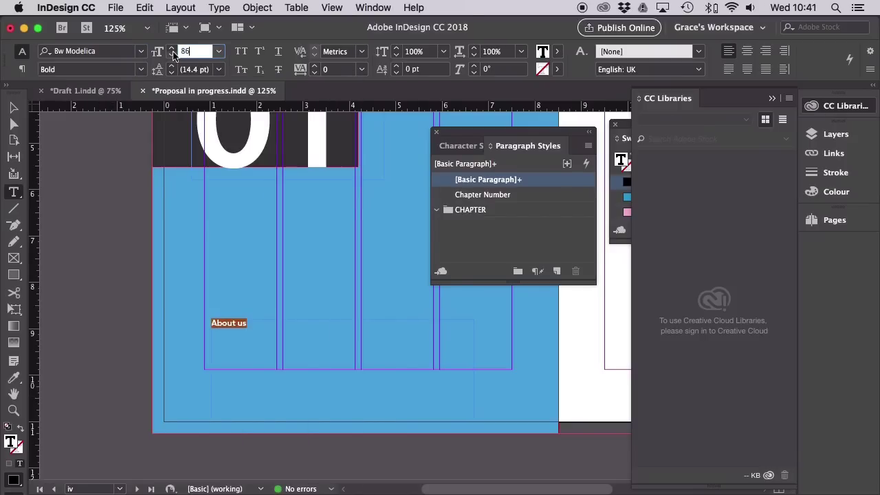
pyautogui.click(326, 69)
pyautogui.write('2')
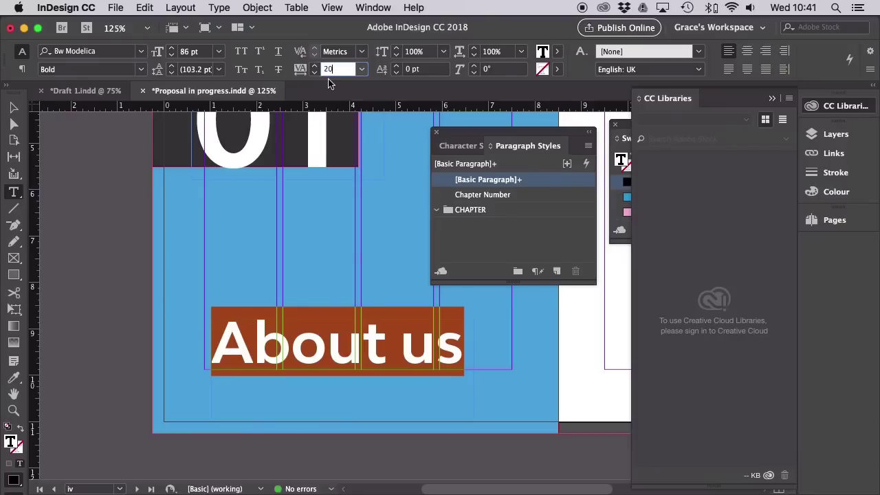
pyautogui.write('0')
pyautogui.press('Return')
pyautogui.click(772, 98)
pyautogui.click(649, 198)
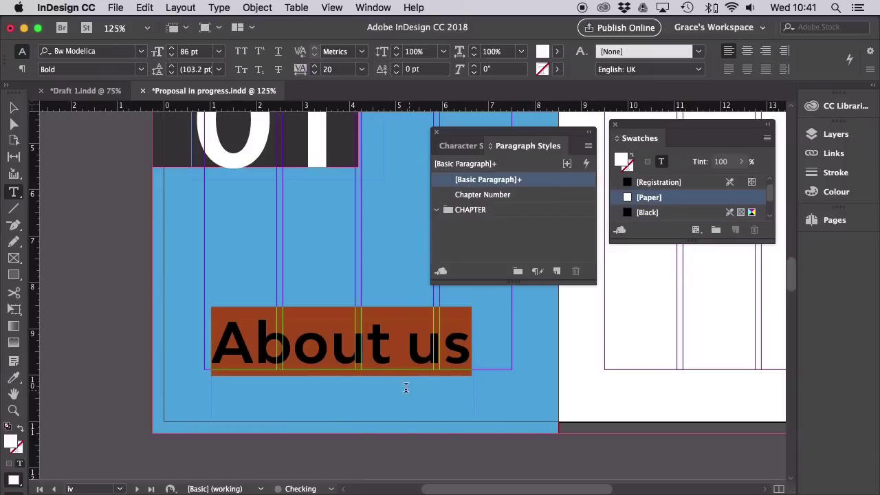
# Fit the About us frame to its text and move it to the left margin.
pyautogui.press('Escape')
pyautogui.moveTo(343, 370); pyautogui.dragTo(337, 399)
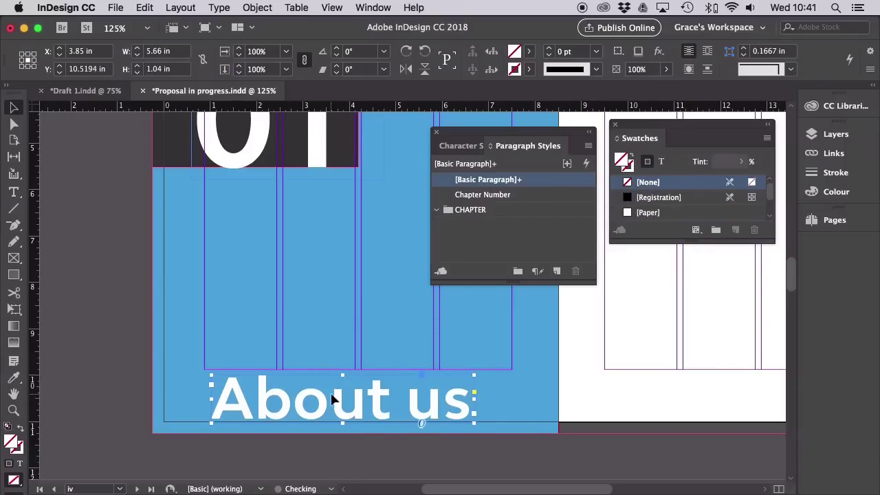
pyautogui.moveTo(272, 410); pyautogui.dragTo(521, 395)
pyautogui.click(430, 452)
# Save the About us formatting as a Chapter Heading paragraph style and apply it.
pyautogui.doubleClick(220, 397)
pyautogui.click(588, 145)
pyautogui.click(586, 174)
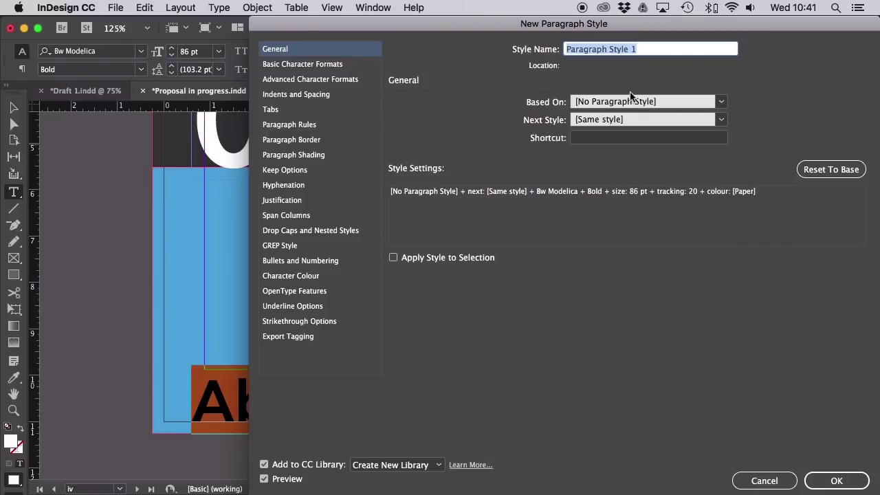
pyautogui.write('Chapter Heading')
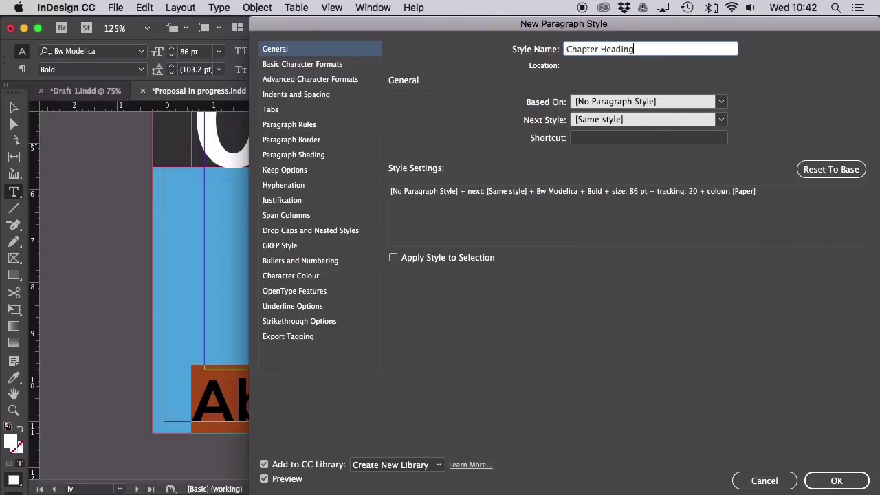
pyautogui.click(836, 480)
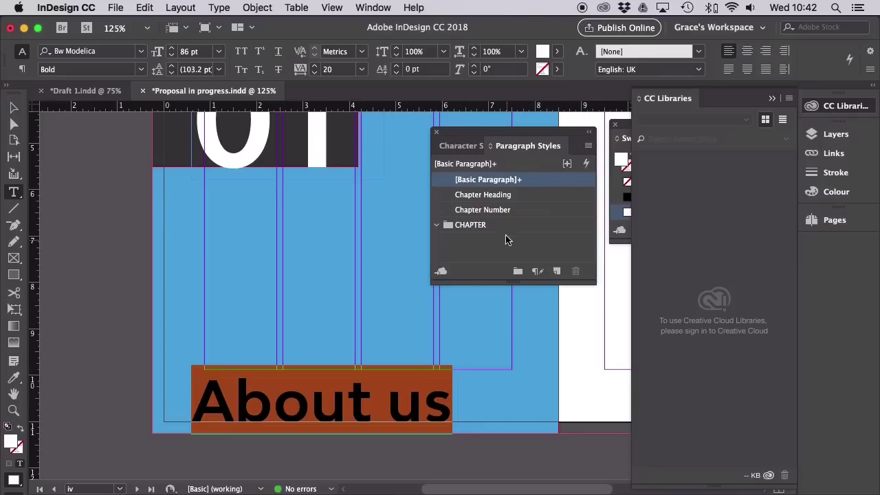
pyautogui.click(493, 195)
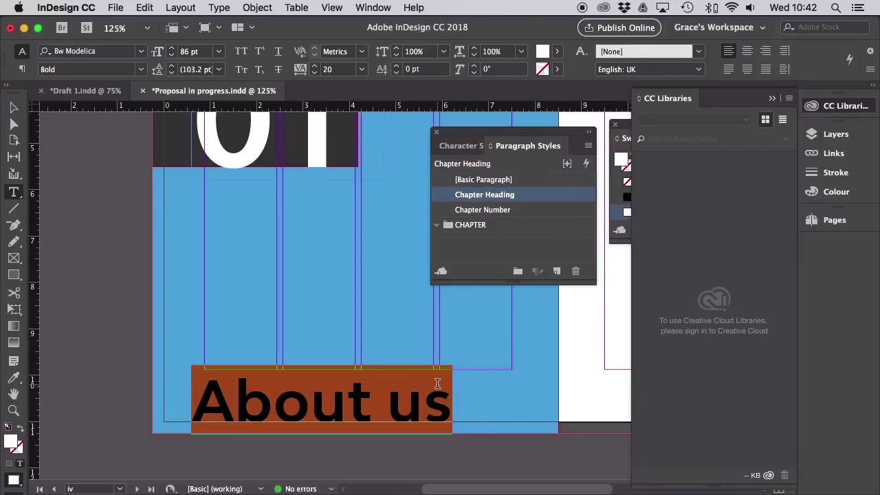
# Collapse the libraries panel to bring the colour swatches back into view.
pyautogui.hscroll(2, 471, 374)
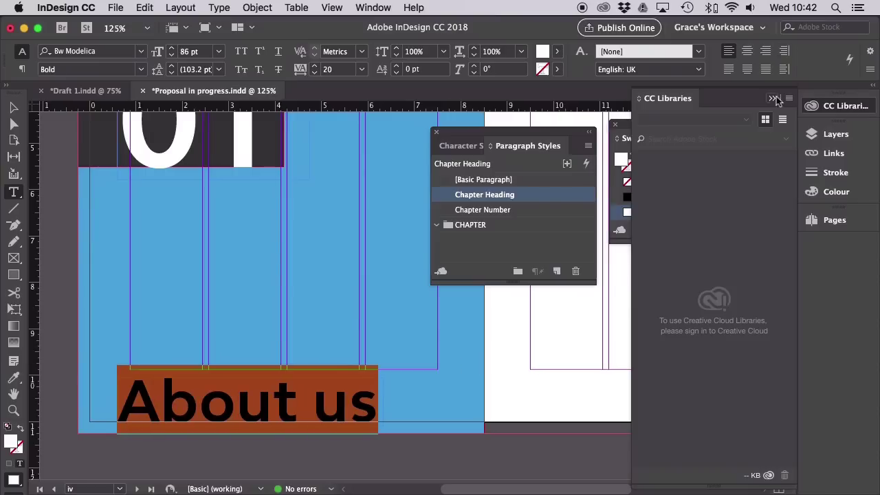
pyautogui.click(773, 99)
pyautogui.moveTo(566, 132); pyautogui.dragTo(741, 266)
pyautogui.hscroll(10, 516, 284)
pyautogui.hscroll(-3, 518, 285)
pyautogui.scroll(5, 519, 284)
# Type the pull quote 'We pride ourselves on creating exceptional design work…' and set it in Bw Modelica Bold.
pyautogui.moveTo(181, 215)
pyautogui.mouseDown()
pyautogui.moveTo(415, 344)
pyautogui.moveTo(468, 339)
pyautogui.mouseUp()
pyautogui.write('We p')
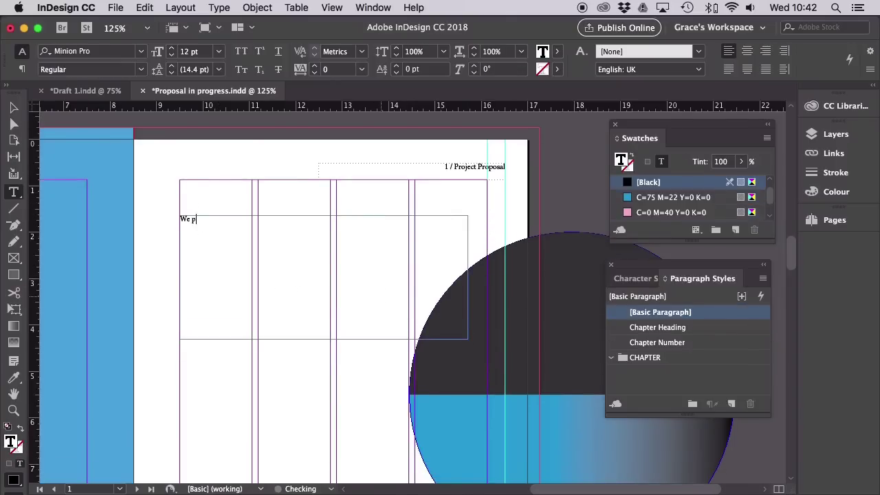
pyautogui.write('ride ourselves on creating exceptional design work for our clients, within extremely limited time frames.')
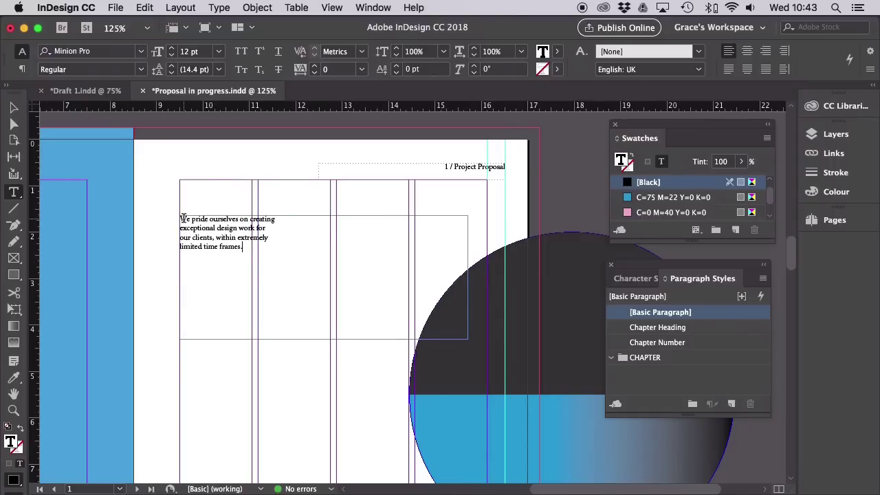
pyautogui.moveTo(181, 218); pyautogui.dragTo(245, 252)
pyautogui.click(140, 53)
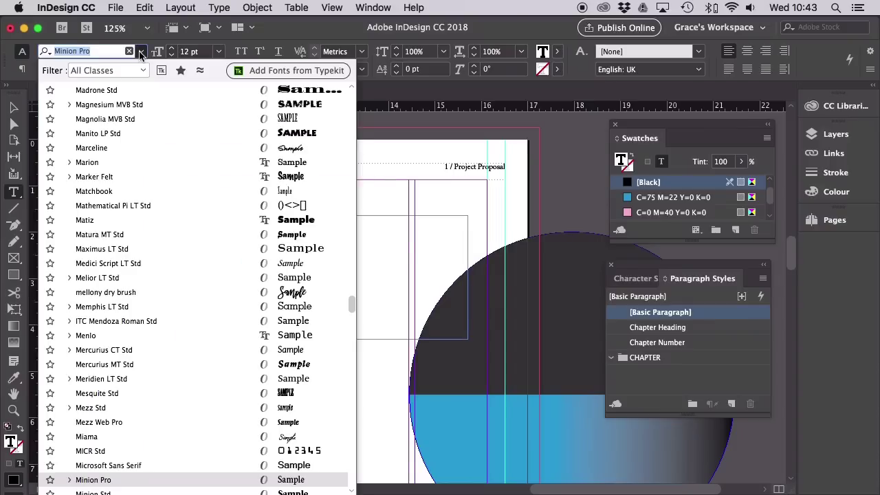
pyautogui.write('bw mode')
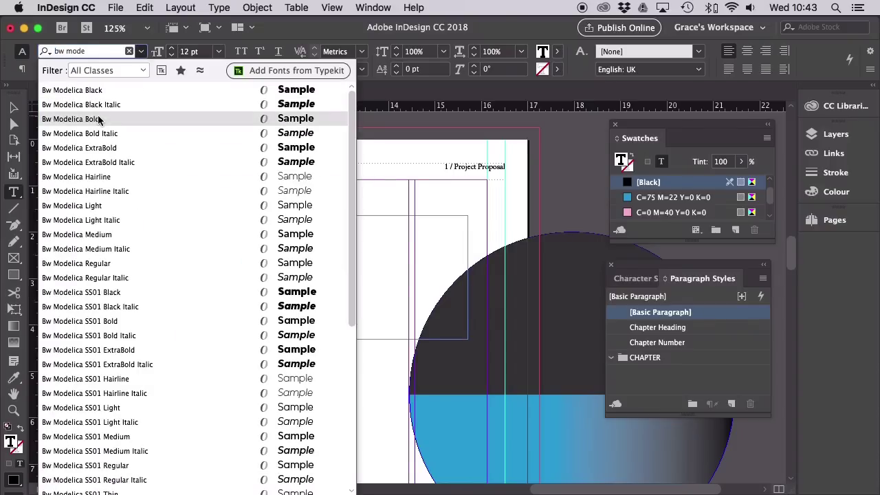
pyautogui.click(98, 119)
# Set the quote to 27 pt on 38 pt leading, tracking 20, coloured [Black] 90%.
pyautogui.doubleClick(190, 51)
pyautogui.write('27')
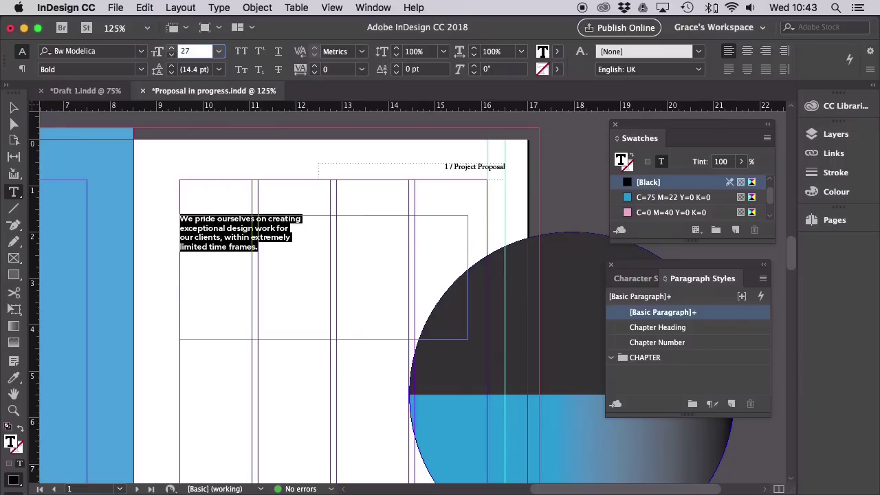
pyautogui.doubleClick(192, 70)
pyautogui.write('38')
pyautogui.press('Return')
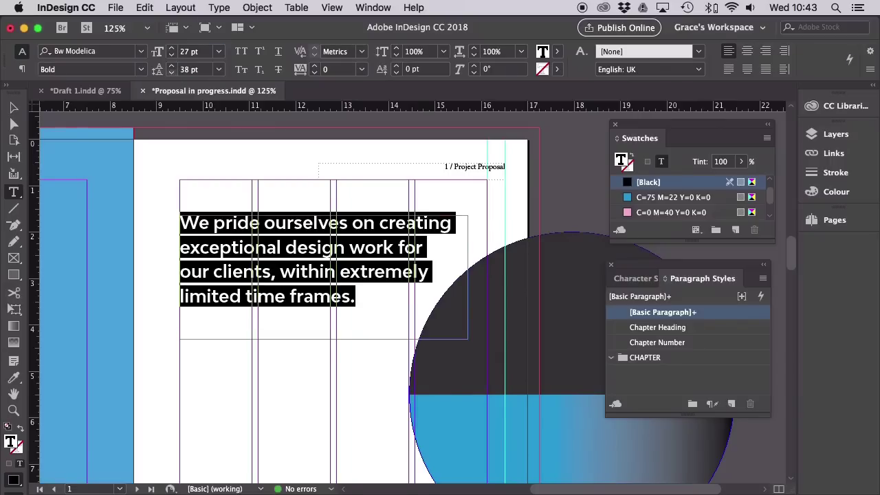
pyautogui.doubleClick(327, 69)
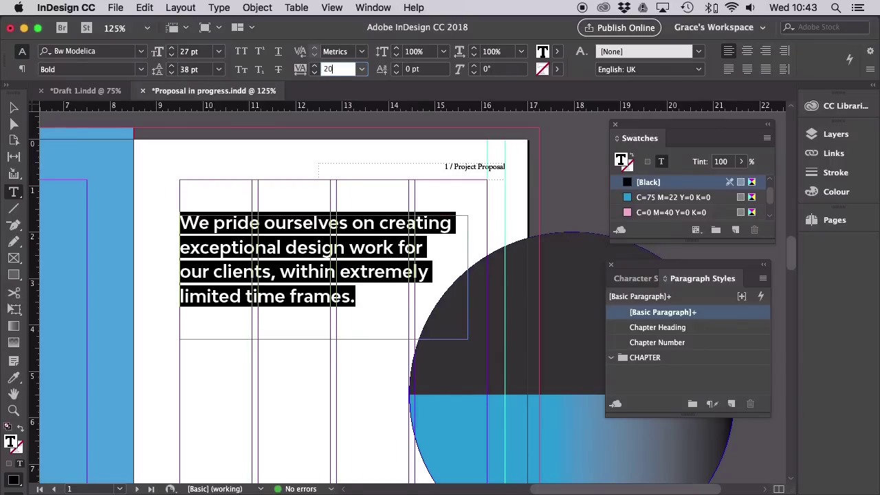
pyautogui.write('20')
pyautogui.press('Return')
pyautogui.scroll(-3, 674, 200)
pyautogui.click(670, 213)
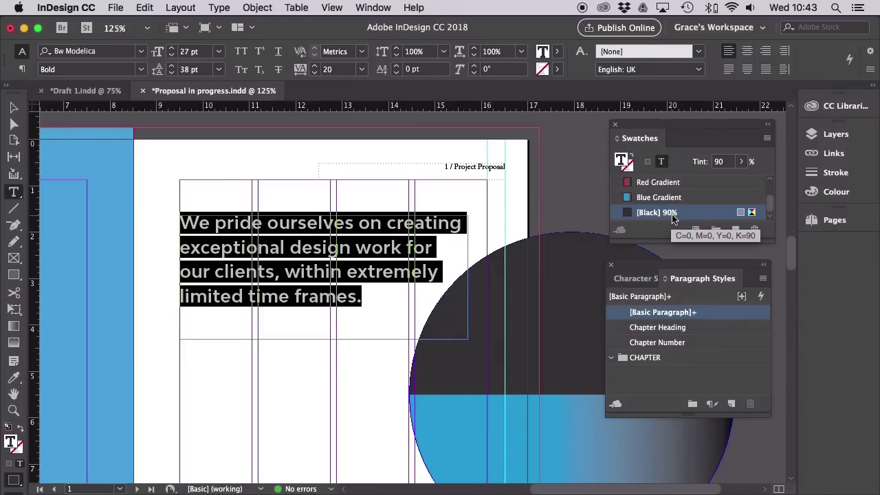
# Save the quote's formatting as a new 'Pull Quote' paragraph style and apply it.
pyautogui.click(762, 278)
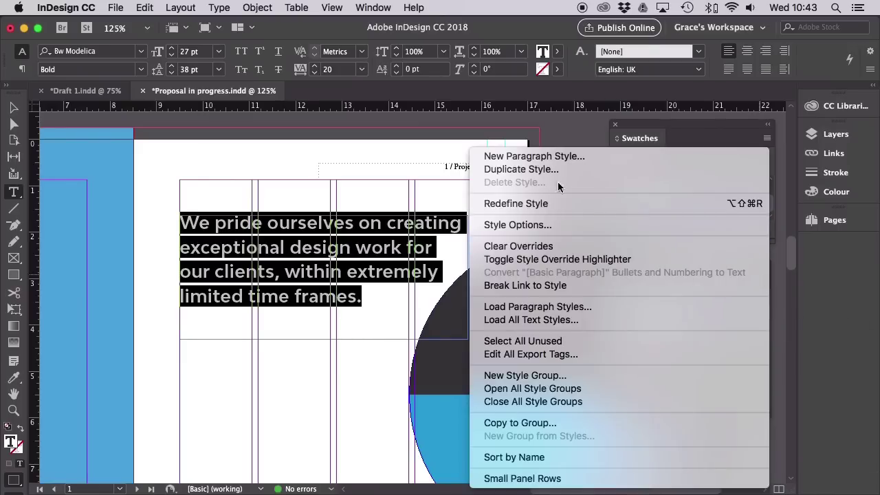
pyautogui.click(559, 158)
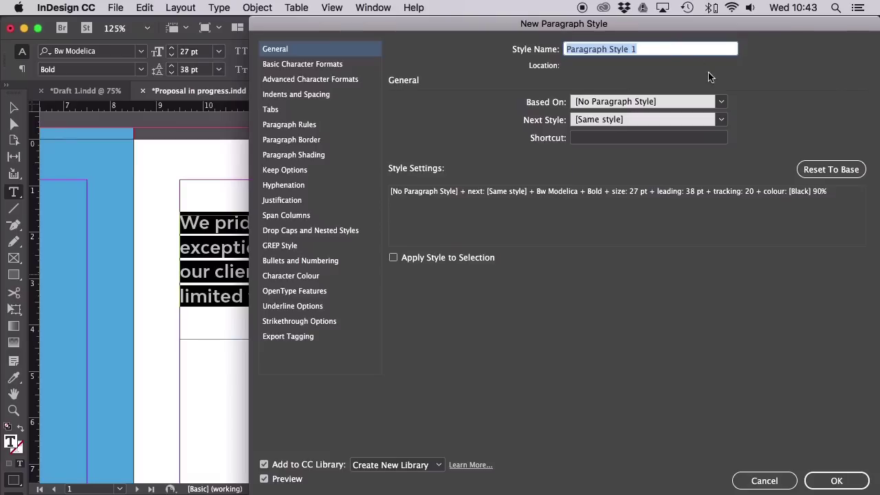
pyautogui.press('BackSpace')
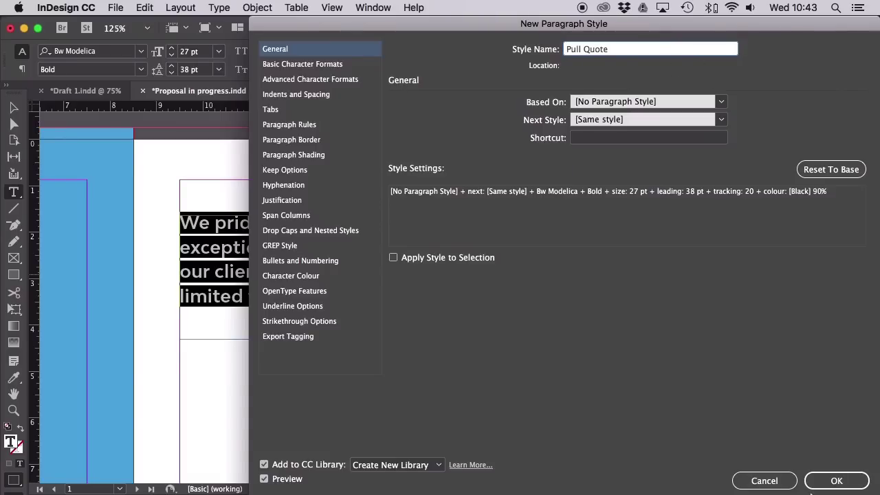
pyautogui.click(829, 481)
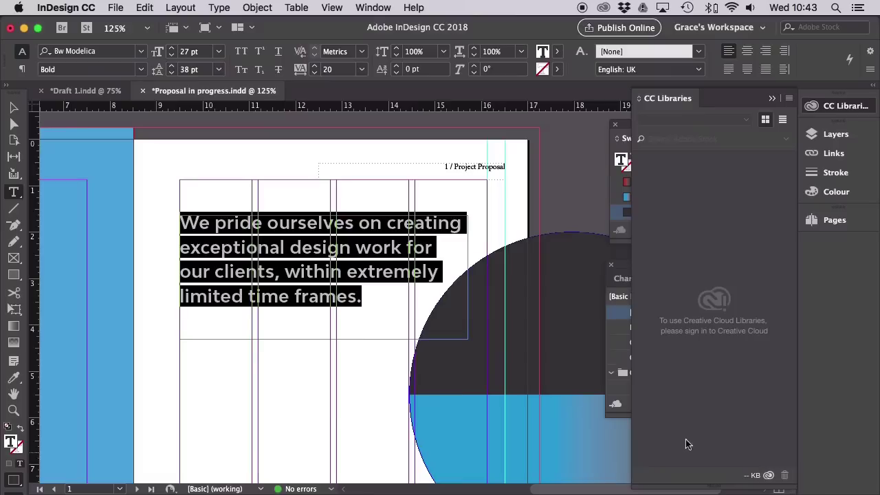
pyautogui.click(623, 269)
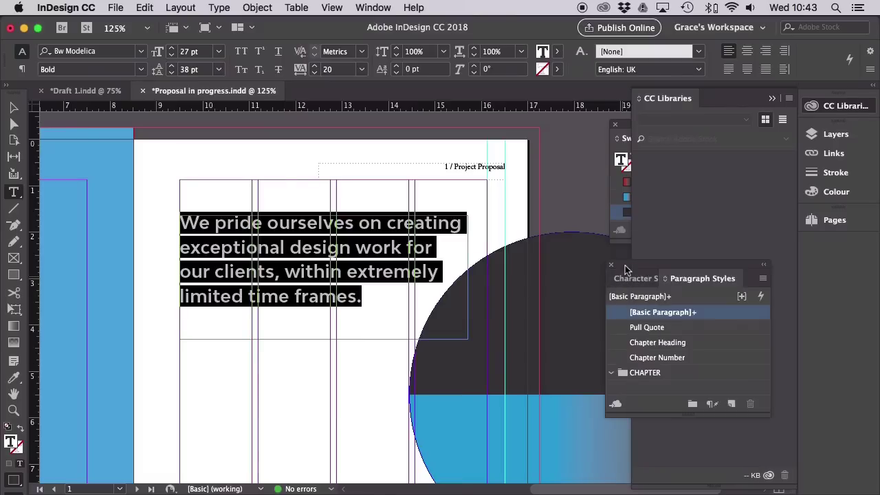
pyautogui.click(671, 329)
pyautogui.click(772, 98)
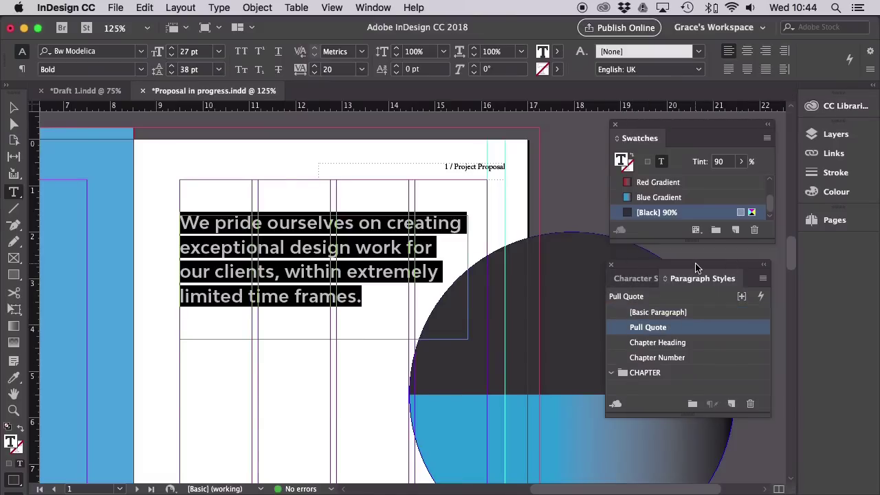
pyautogui.scroll(-3, 323, 275)
# Draw a text frame below the pull quote and type the 'We're a full-service design agency…' intro.
pyautogui.press('Escape')
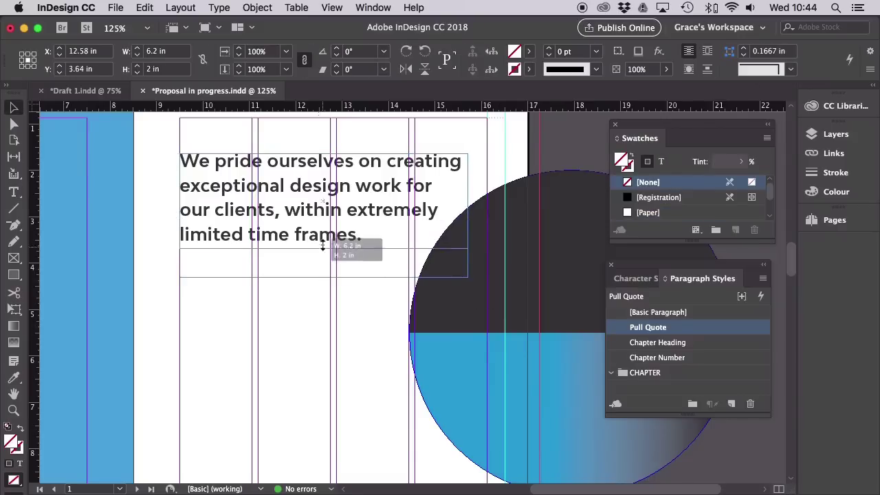
pyautogui.scroll(-2, 325, 269)
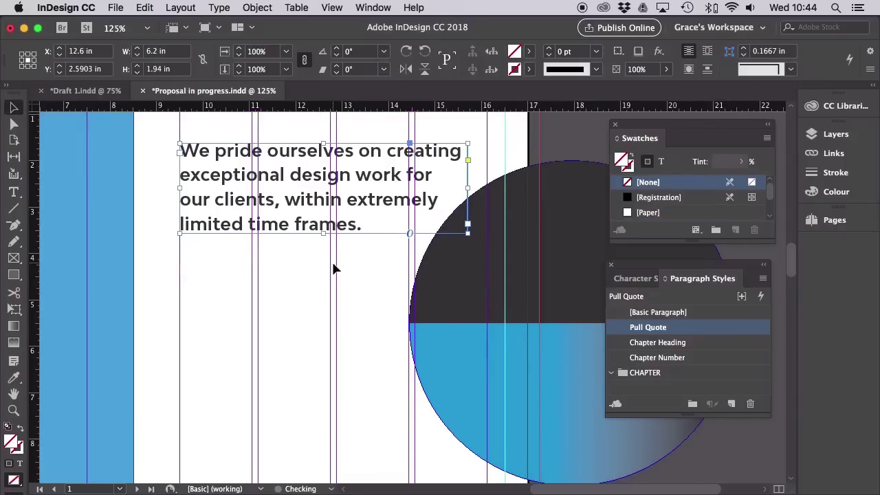
pyautogui.press('t')
pyautogui.moveTo(253, 260); pyautogui.dragTo(397, 449)
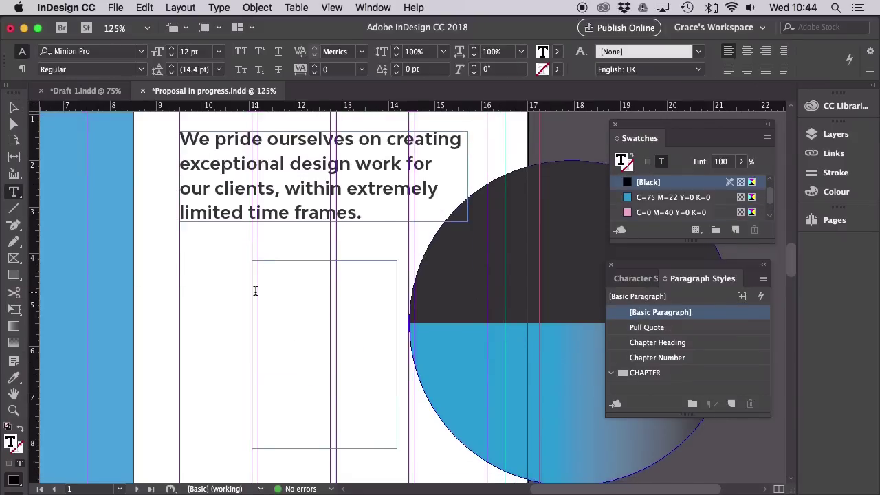
pyautogui.write('We')
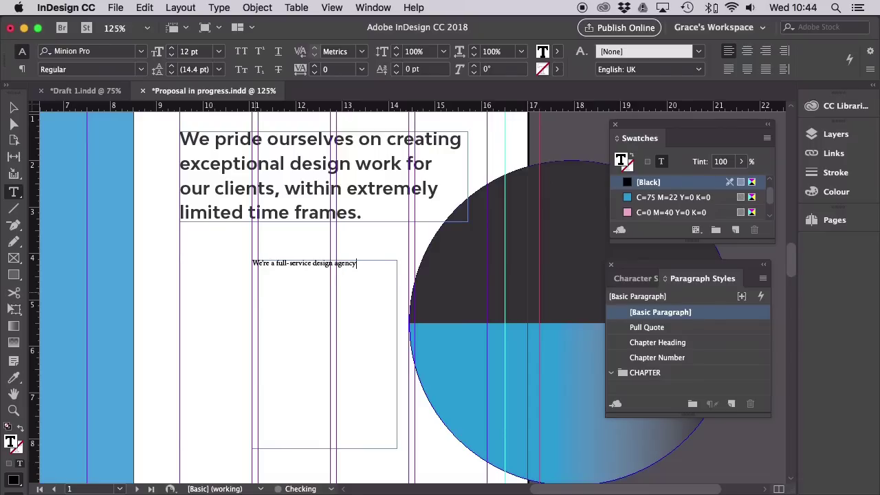
pyautogui.write('brand strate')
pyautogui.write('igital design serv')
pyautogui.write('anning and exhibition design for our clients.')
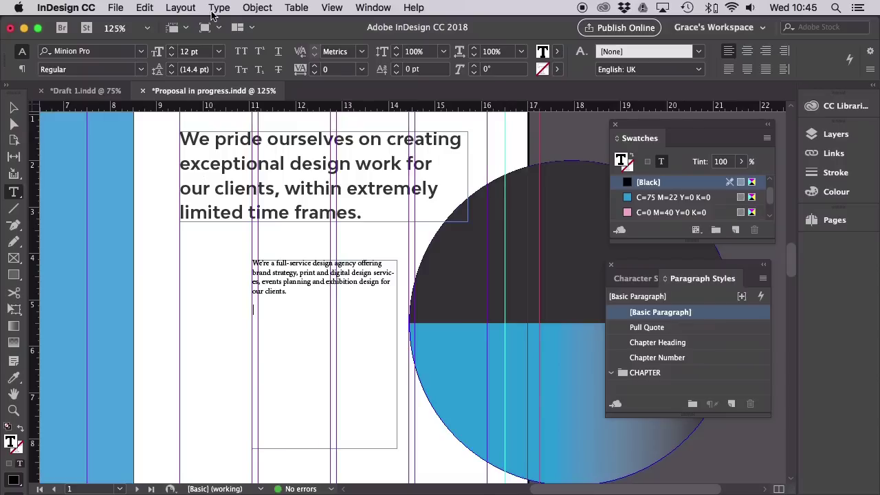
# Fill the frame with placeholder text and separate its paragraphs with blank lines.
pyautogui.click(219, 8)
pyautogui.click(329, 438)
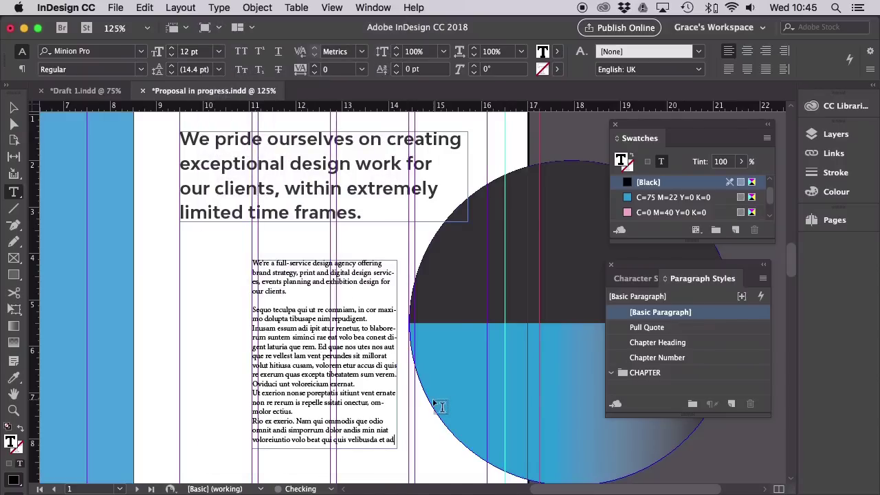
pyautogui.click(329, 410)
pyautogui.press('Return')
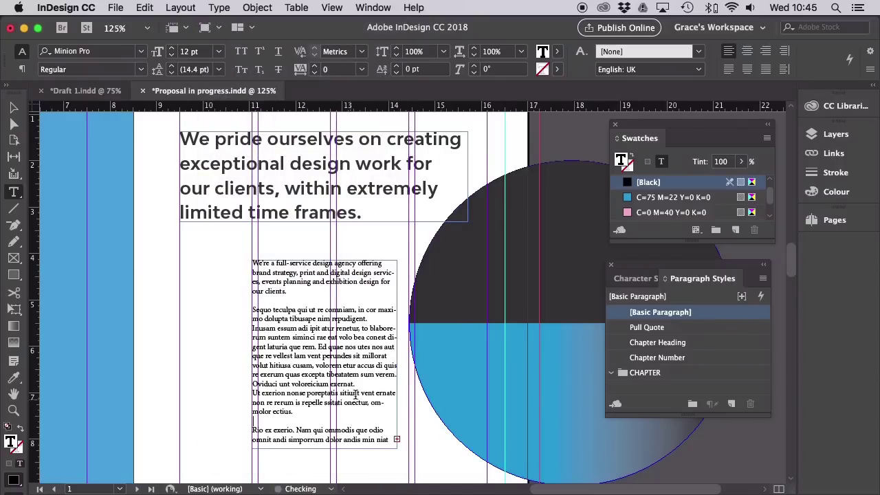
pyautogui.click(364, 385)
pyautogui.press('Return')
pyautogui.click(253, 328)
pyautogui.press('BackSpace')
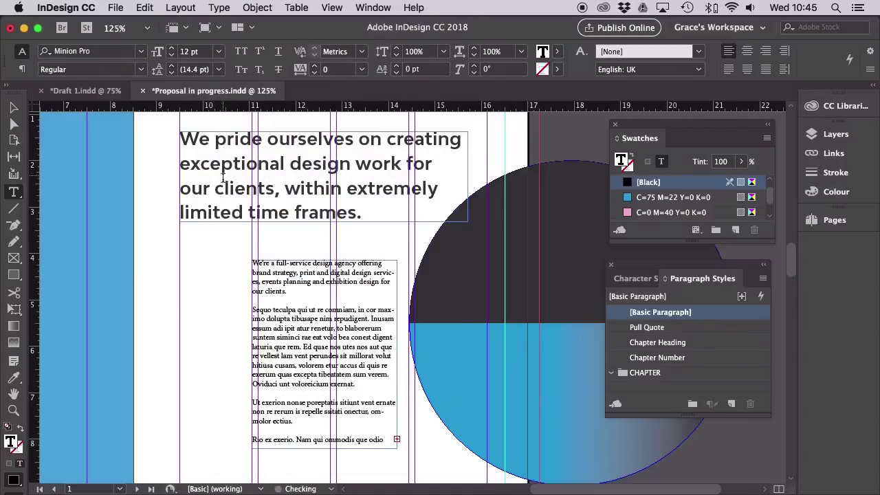
pyautogui.scroll(-3, 324, 233)
pyautogui.moveTo(252, 277); pyautogui.dragTo(231, 277)
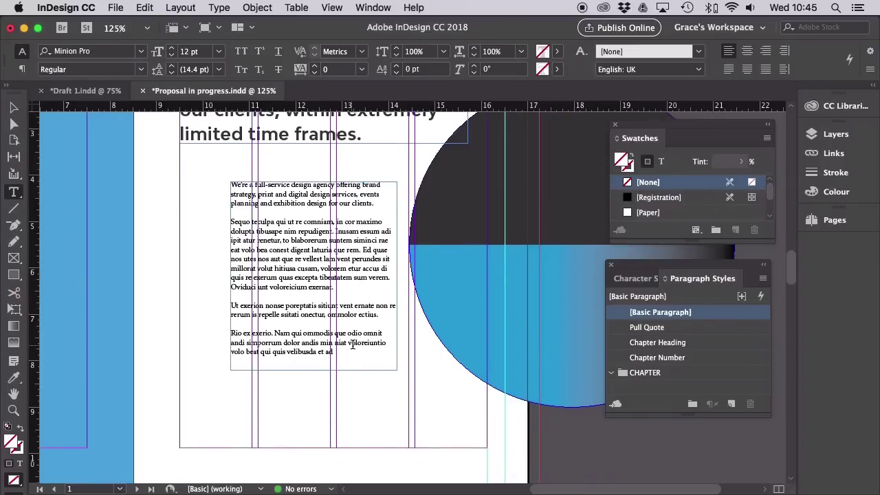
pyautogui.click(352, 345)
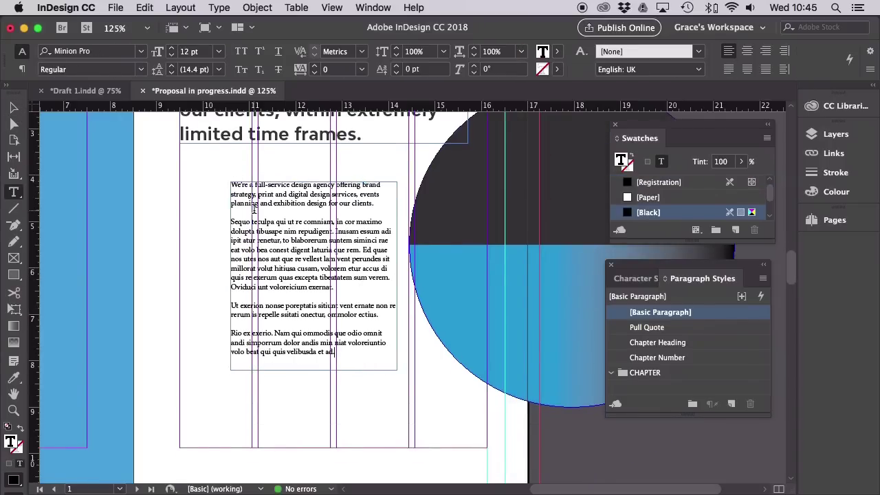
# Set the opening paragraph in Bw Glenn Sans ExtraBold, 18 pt leading, tracking 20, all caps.
pyautogui.click(231, 184)
pyautogui.keyDown('shift'); pyautogui.click(374, 202); pyautogui.keyUp('shift')
pyautogui.click(71, 51)
pyautogui.write('bw glenn')
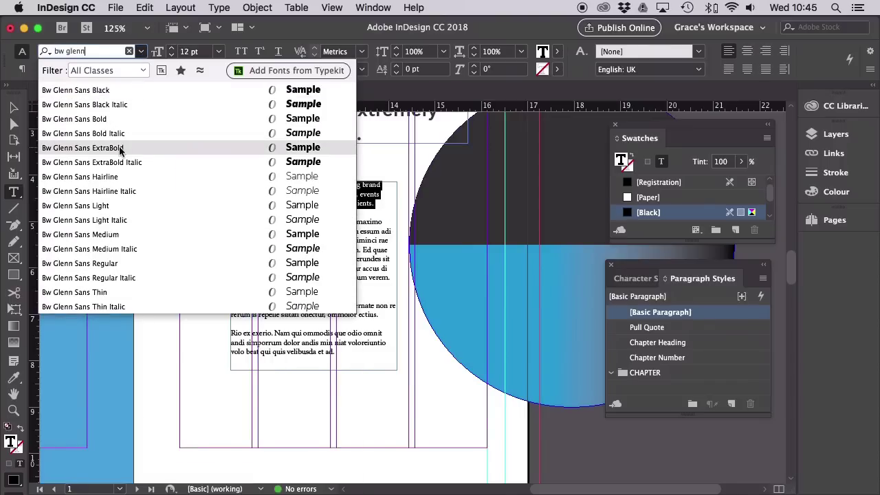
pyautogui.click(121, 148)
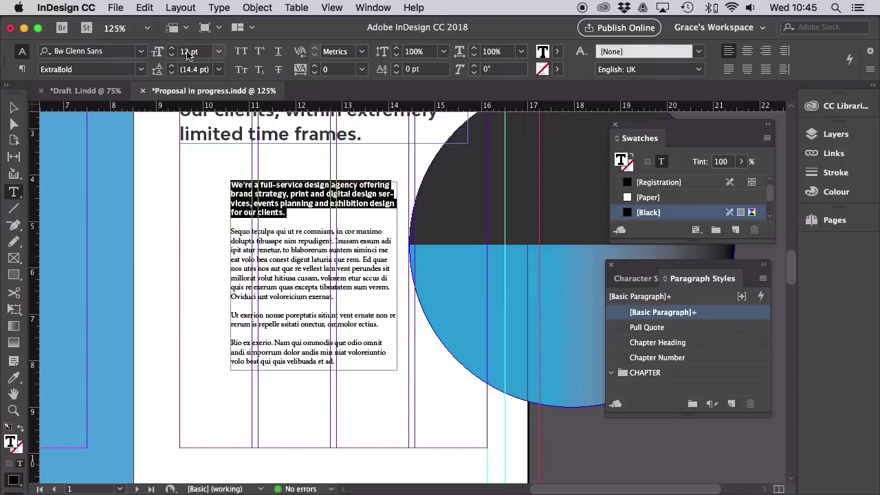
pyautogui.click(173, 67)
pyautogui.click(172, 67)
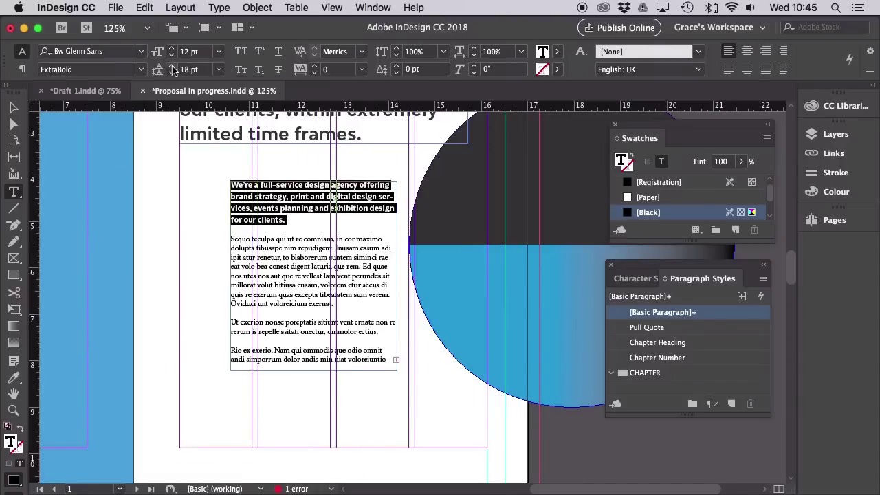
pyautogui.click(314, 66)
pyautogui.click(314, 66)
pyautogui.click(246, 55)
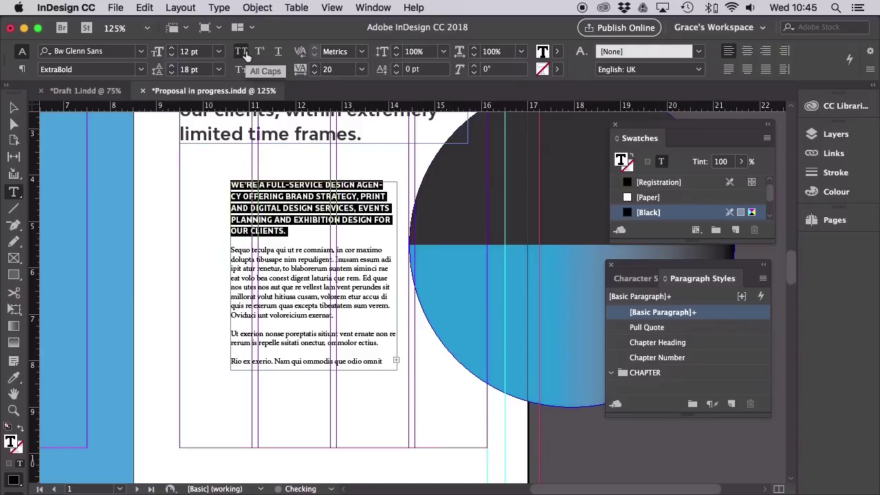
pyautogui.click(237, 185)
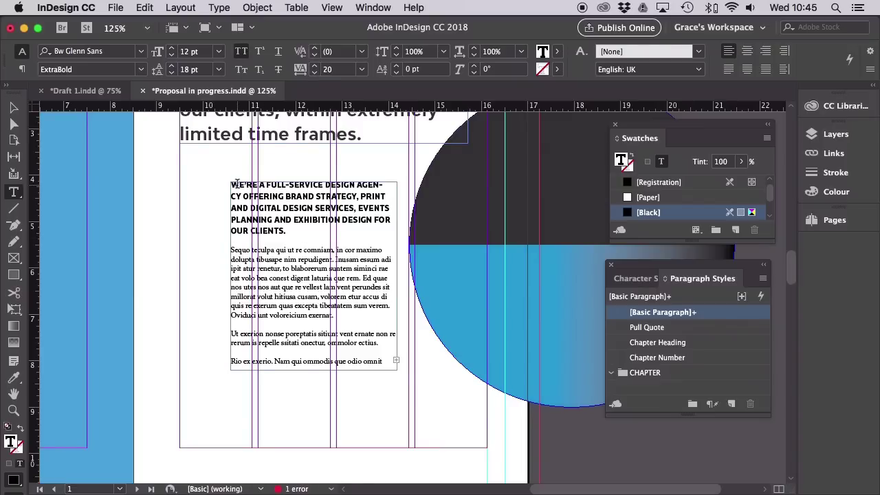
pyautogui.moveTo(232, 184); pyautogui.dragTo(310, 289)
# Lengthen the body frame to reveal overset text and colour all its text [Black] 90%.
pyautogui.click(14, 108)
pyautogui.moveTo(314, 370); pyautogui.dragTo(318, 422)
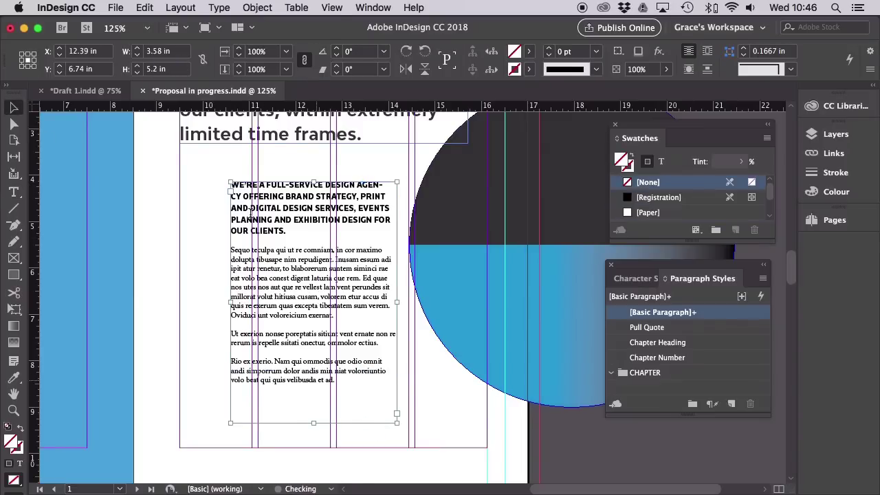
pyautogui.doubleClick(319, 385)
pyautogui.moveTo(233, 186); pyautogui.dragTo(372, 359)
pyautogui.moveTo(372, 358); pyautogui.dragTo(389, 402)
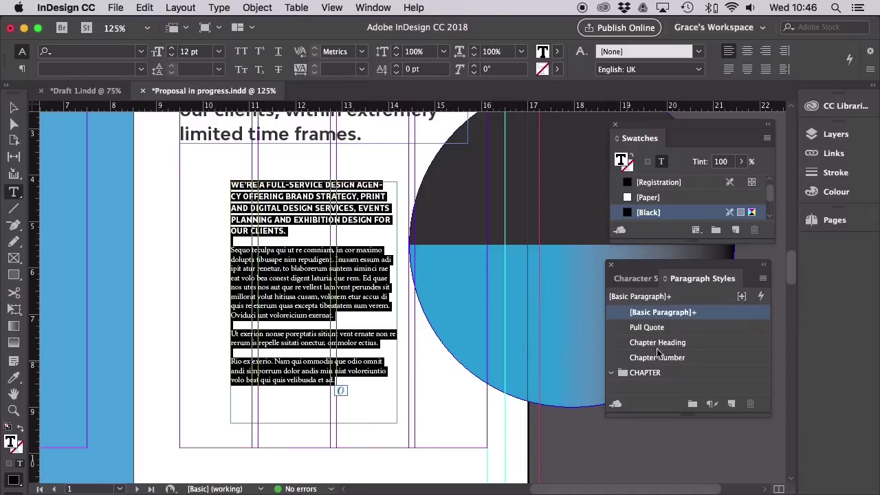
pyautogui.scroll(-3, 683, 215)
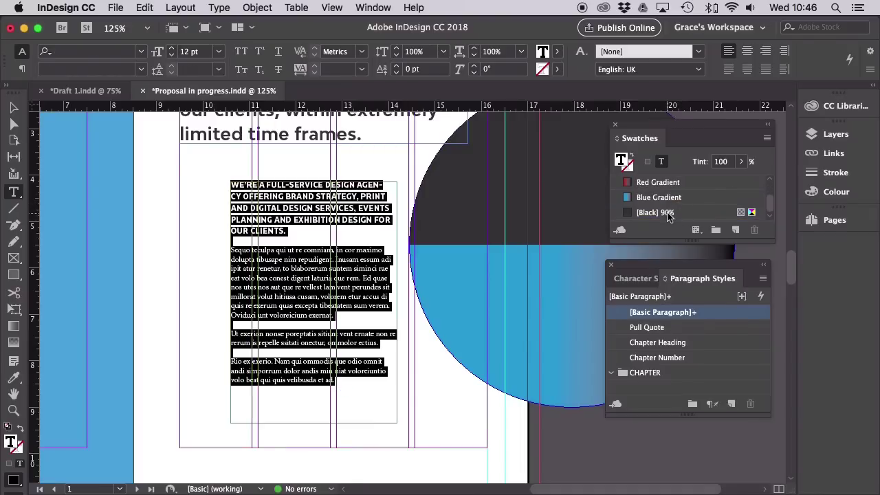
pyautogui.click(671, 216)
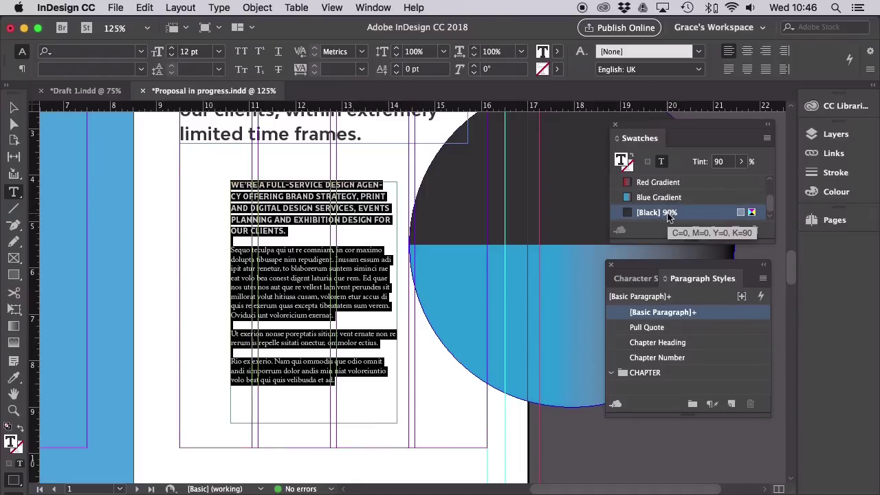
# Turn off hyphenation for the all-caps opening paragraph.
pyautogui.click(22, 69)
pyautogui.click(626, 69)
pyautogui.press('super+alt+7')
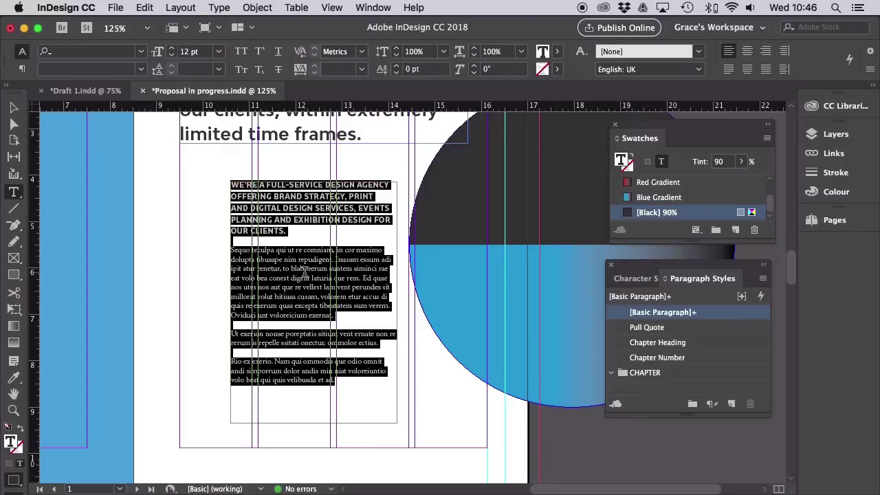
pyautogui.click(305, 271)
# Format the first placeholder paragraph as Bw Glenn Sans Bold 9/15 pt with tracking 20.
pyautogui.moveTo(232, 252); pyautogui.dragTo(335, 315)
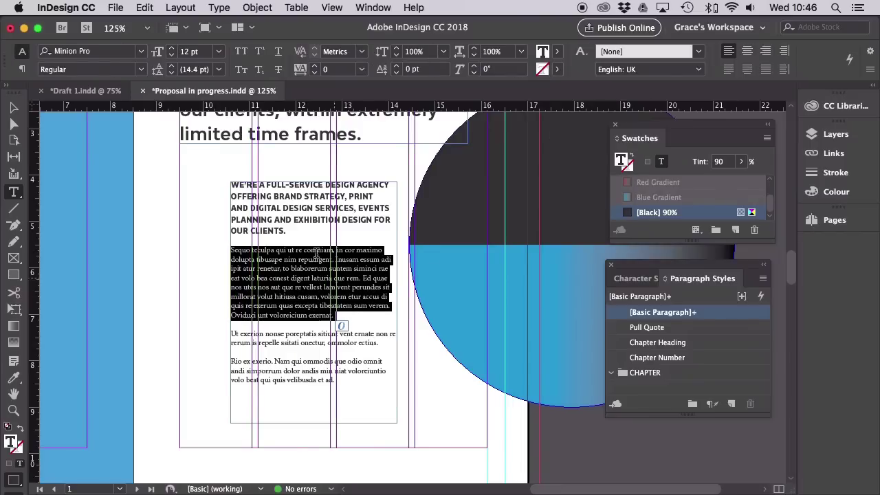
pyautogui.click(140, 52)
pyautogui.write('bw gle')
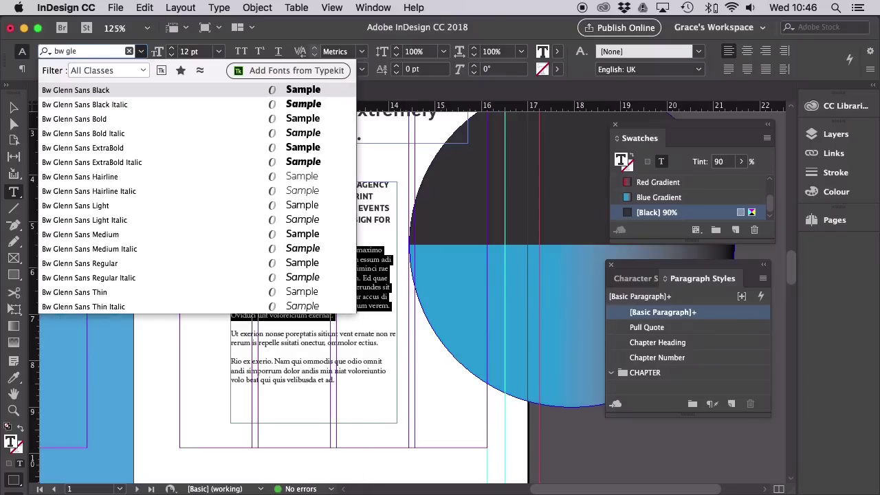
pyautogui.click(99, 118)
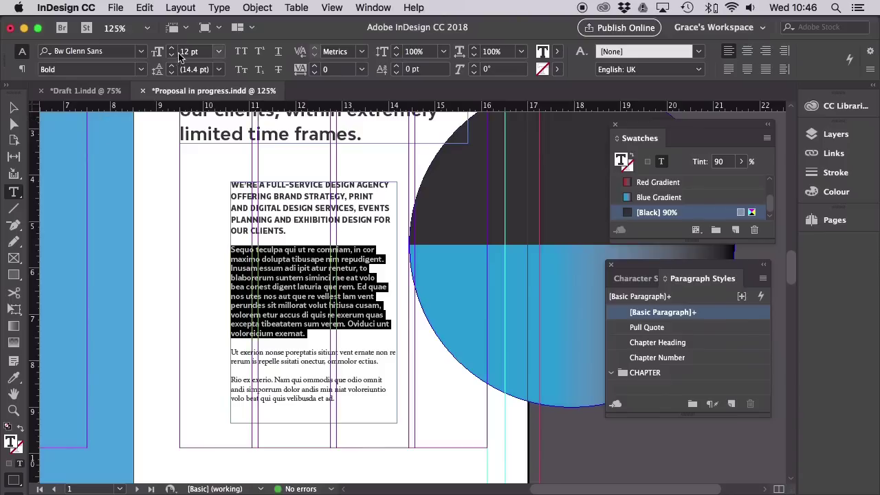
pyautogui.click(172, 66)
pyautogui.click(172, 66)
pyautogui.click(172, 66)
pyautogui.click(311, 70)
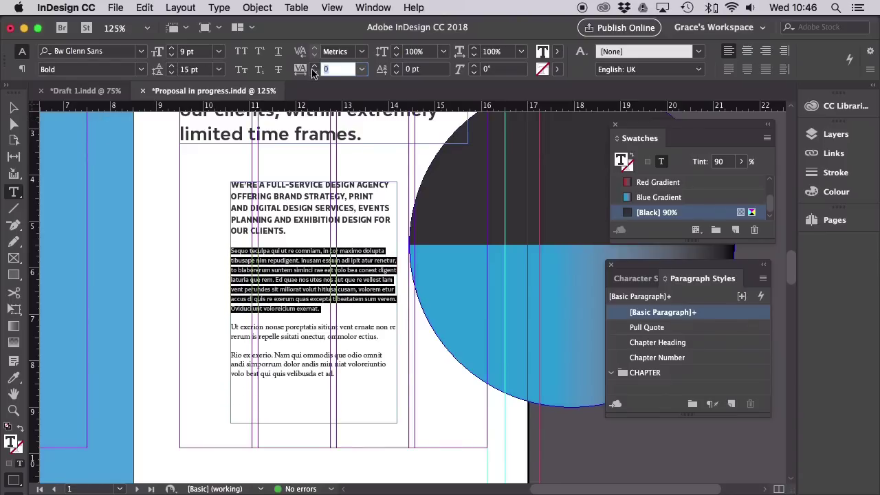
pyautogui.write('20')
pyautogui.press('Return')
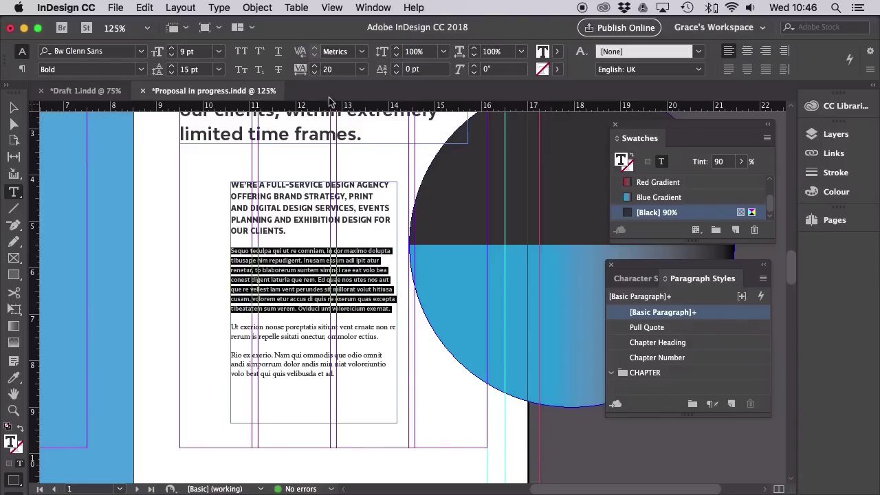
pyautogui.click(284, 198)
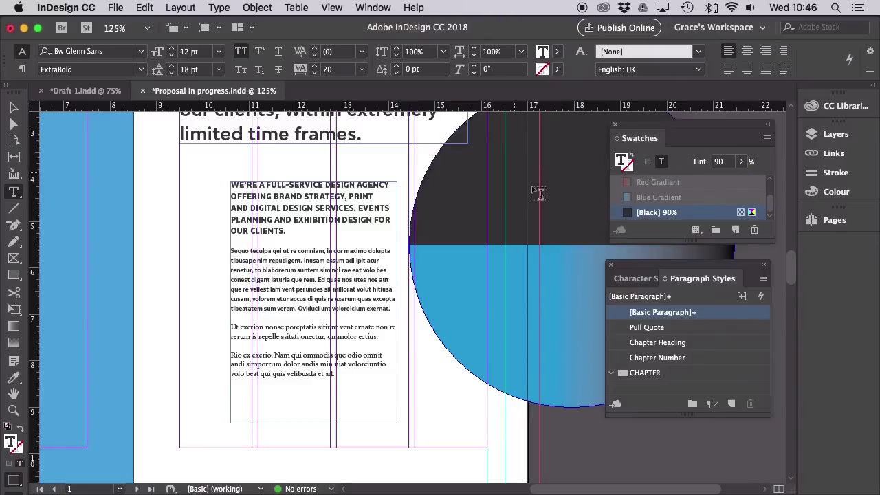
# Save the opening paragraph's formatting as an 'Opening Paragraph' style and apply it.
pyautogui.click(763, 279)
pyautogui.click(609, 156)
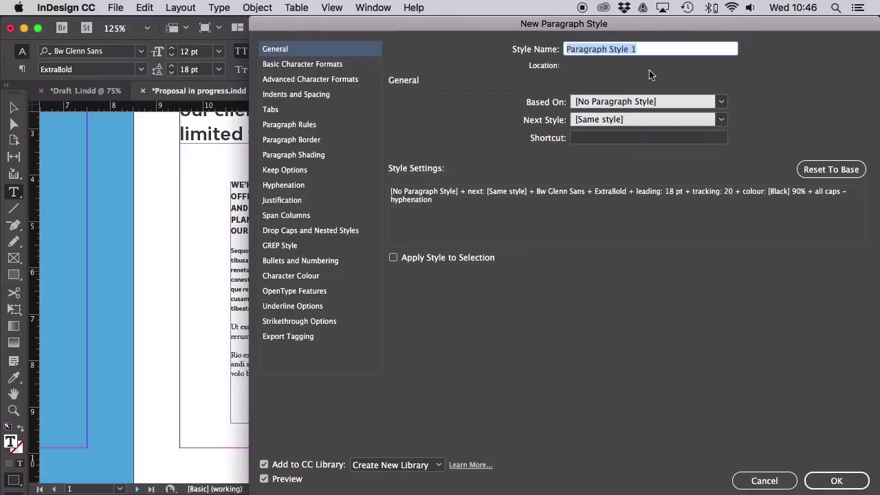
pyautogui.write('Opening')
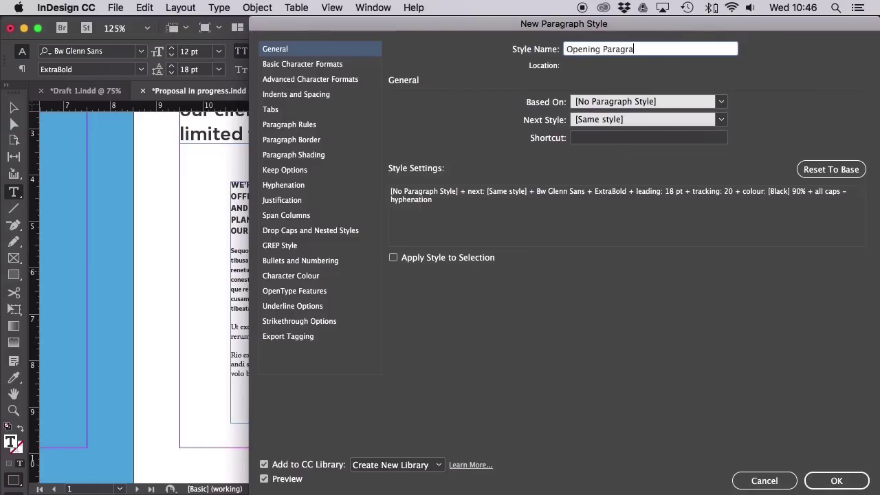
pyautogui.click(829, 481)
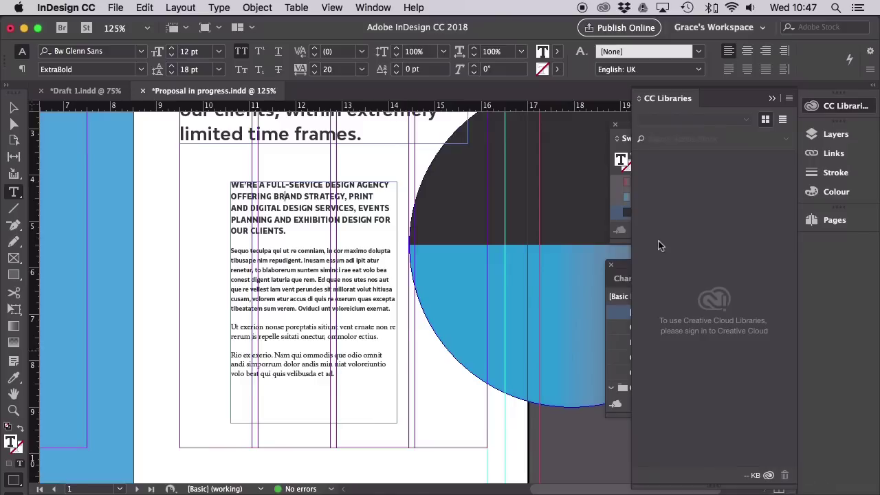
pyautogui.click(652, 329)
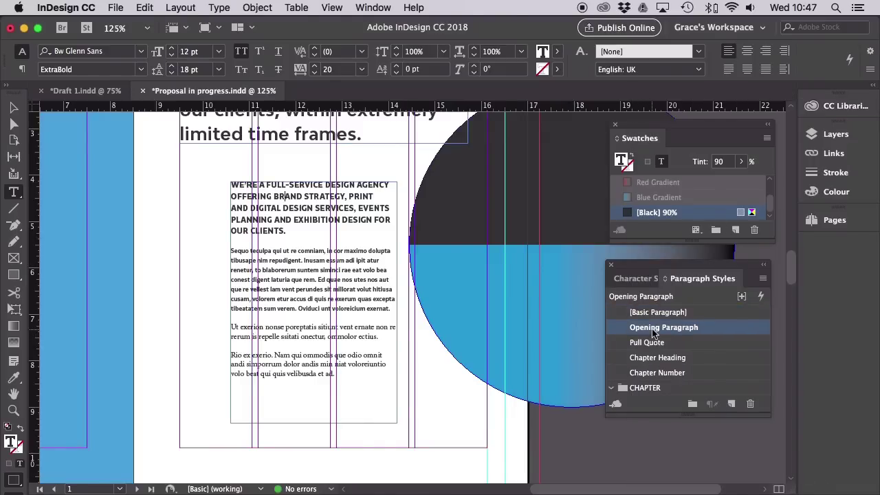
# Create a 'Body Text' style from the first body paragraph and apply it to all three.
pyautogui.click(300, 273)
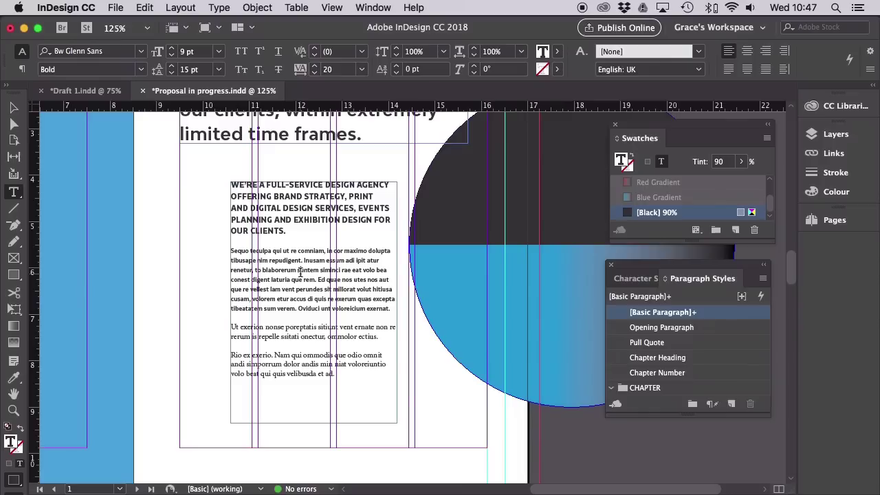
pyautogui.click(762, 279)
pyautogui.click(579, 157)
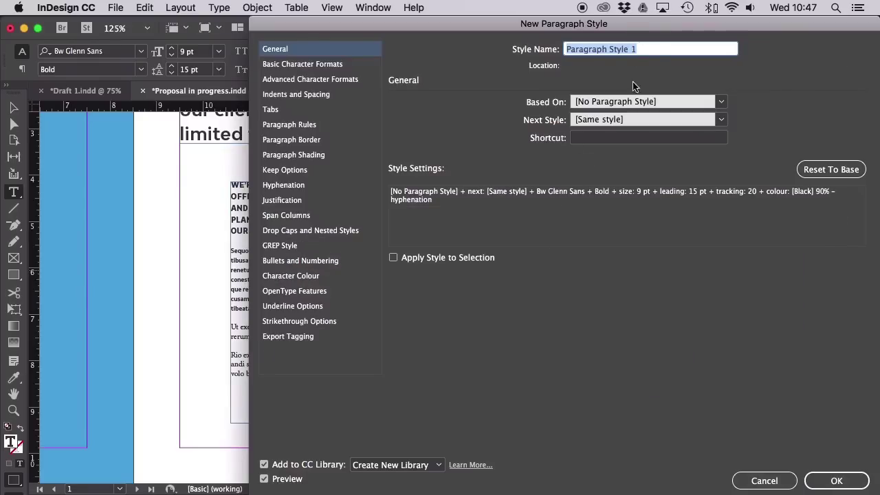
pyautogui.write('Body Text')
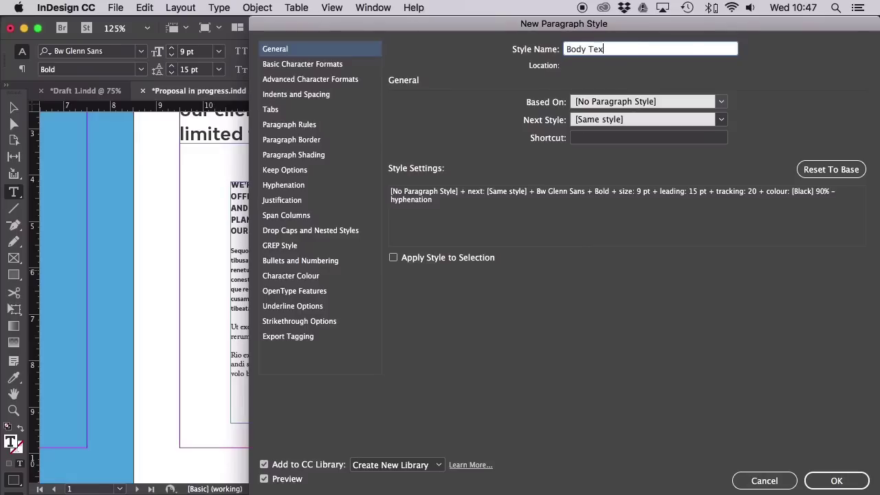
pyautogui.click(828, 481)
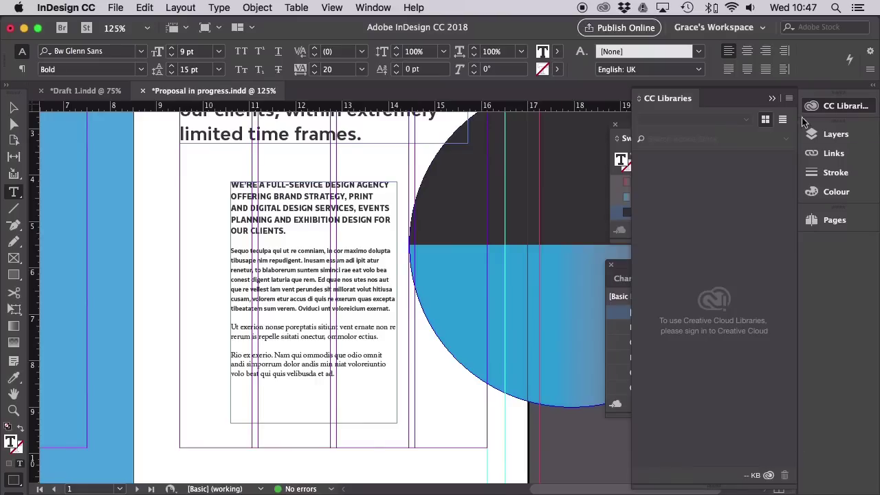
pyautogui.click(840, 106)
pyautogui.click(653, 315)
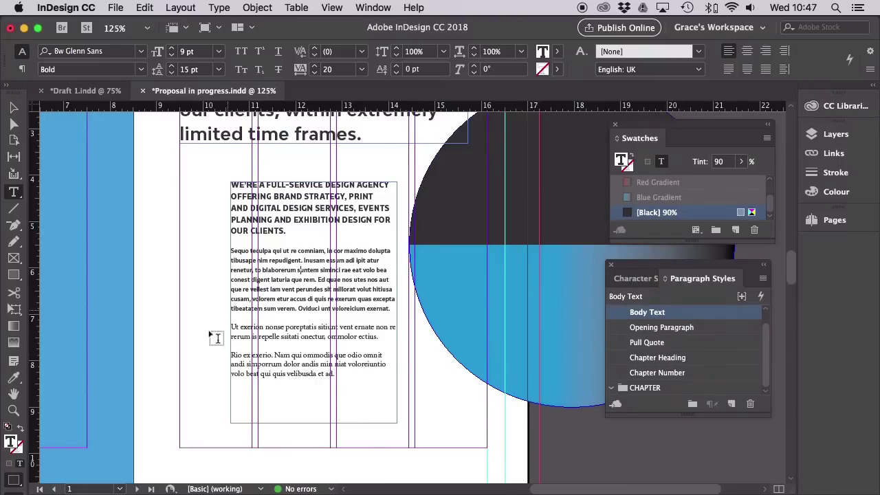
pyautogui.moveTo(232, 315); pyautogui.dragTo(326, 392)
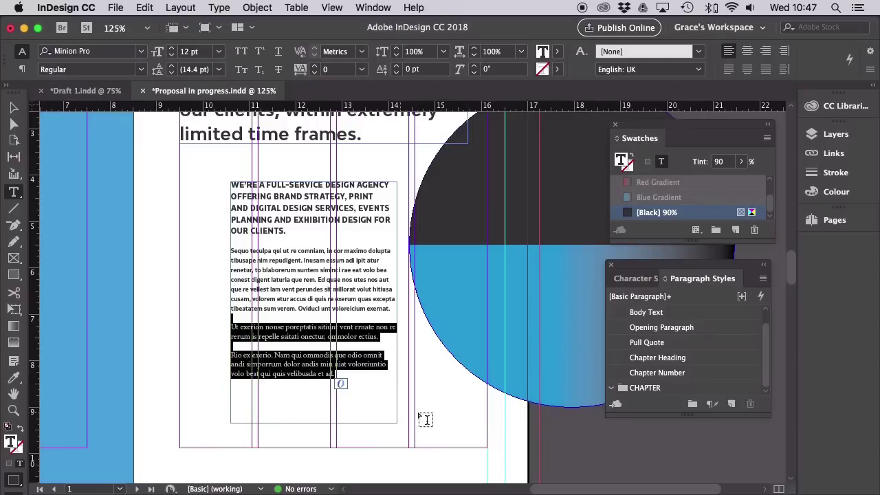
pyautogui.click(647, 313)
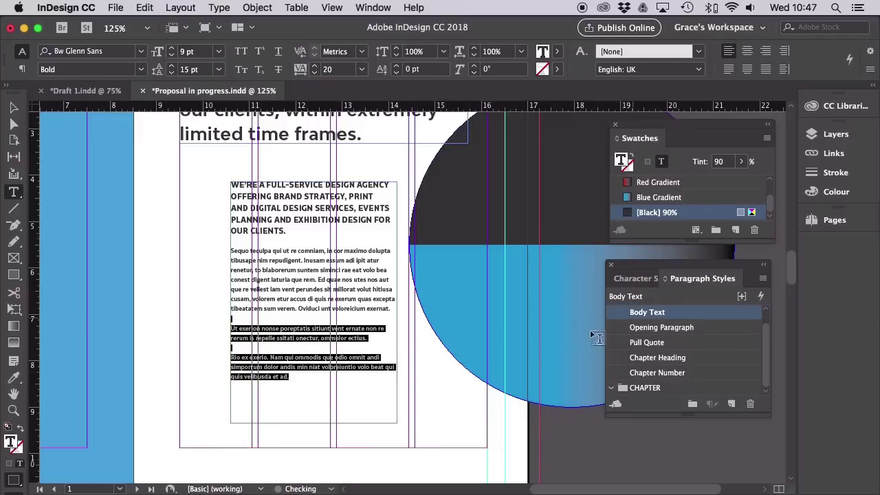
pyautogui.click(312, 379)
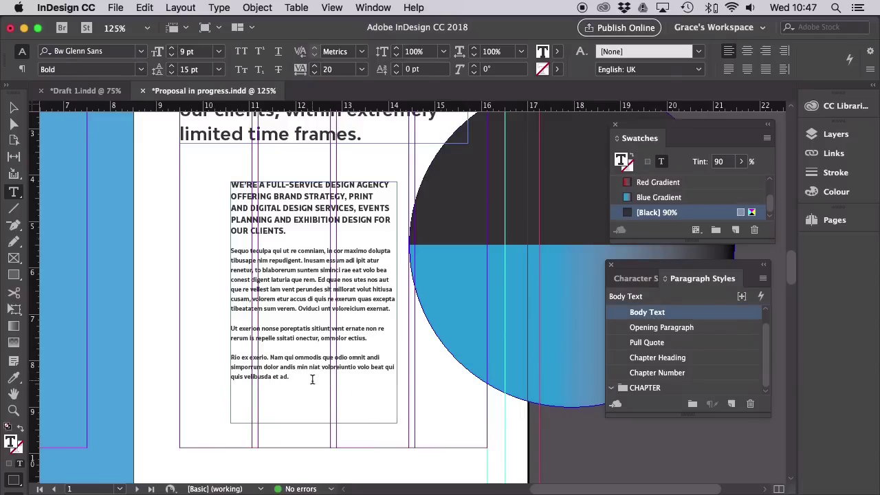
pyautogui.click(14, 108)
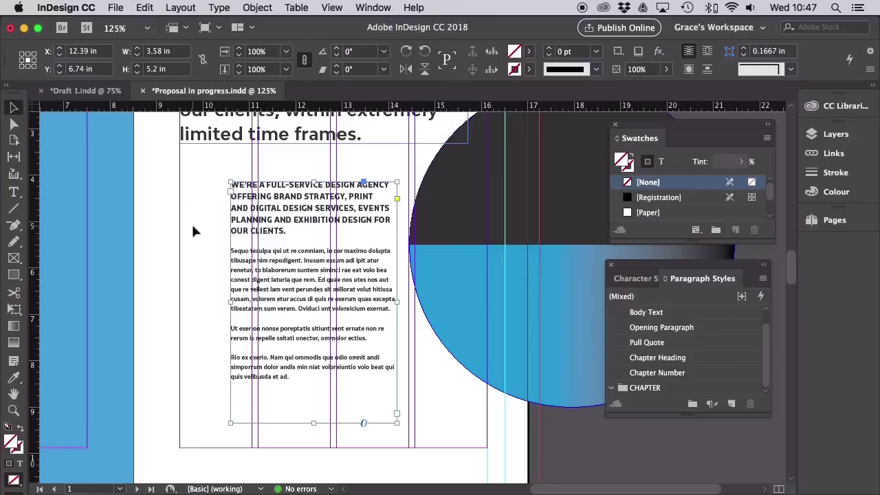
# In Preview mode, shorten the body frame to fit its text and widen it leftward to 3.78 × 4.4 in.
pyautogui.press('w')
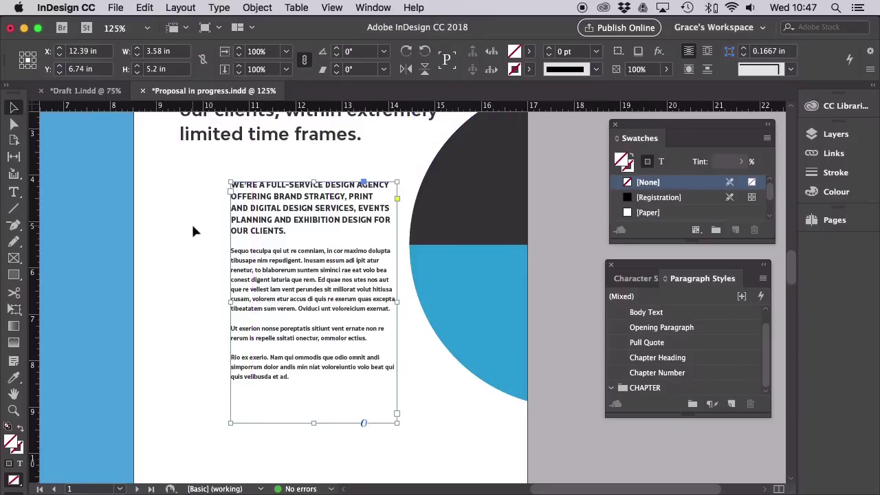
pyautogui.moveTo(313, 424); pyautogui.dragTo(314, 385)
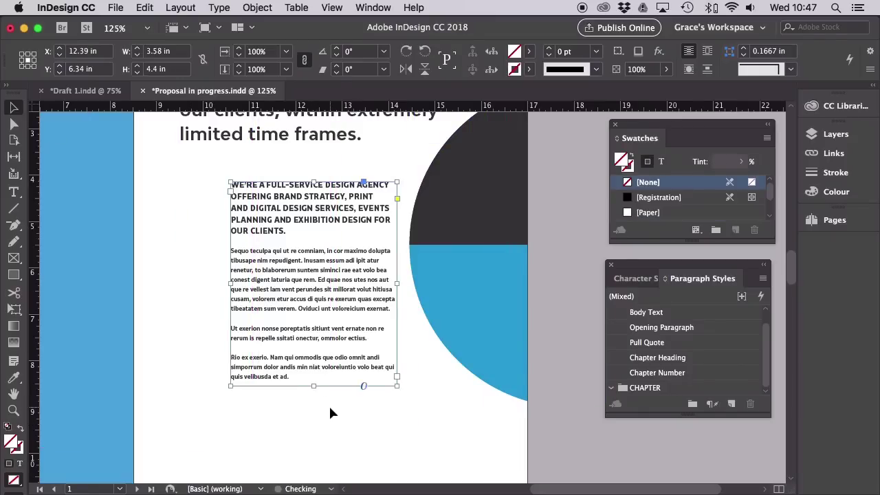
pyautogui.click(342, 433)
pyautogui.scroll(5, 343, 434)
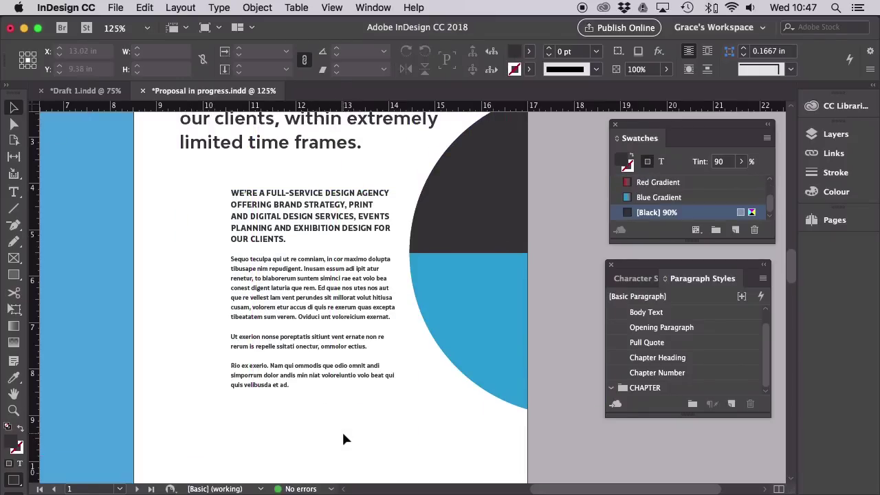
pyautogui.click(331, 407)
pyautogui.moveTo(231, 351)
pyautogui.mouseDown()
pyautogui.moveTo(220, 352)
pyautogui.moveTo(236, 338)
pyautogui.moveTo(239, 354)
pyautogui.mouseUp()
pyautogui.click(414, 423)
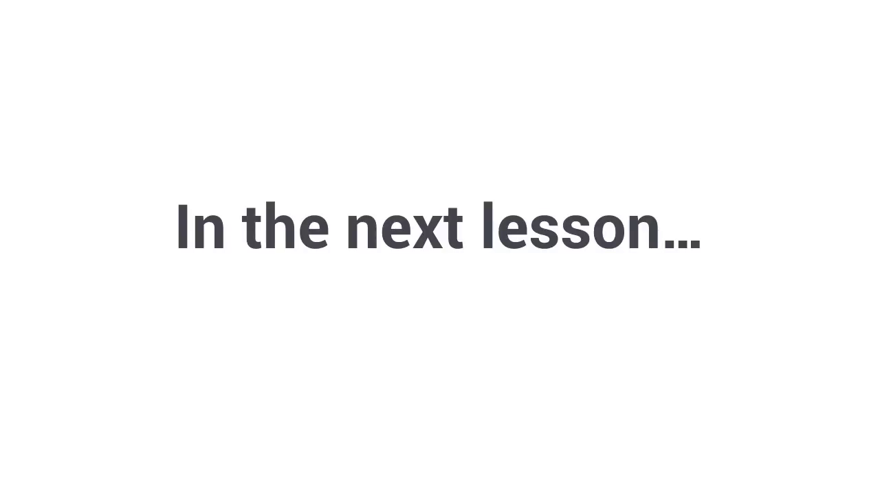
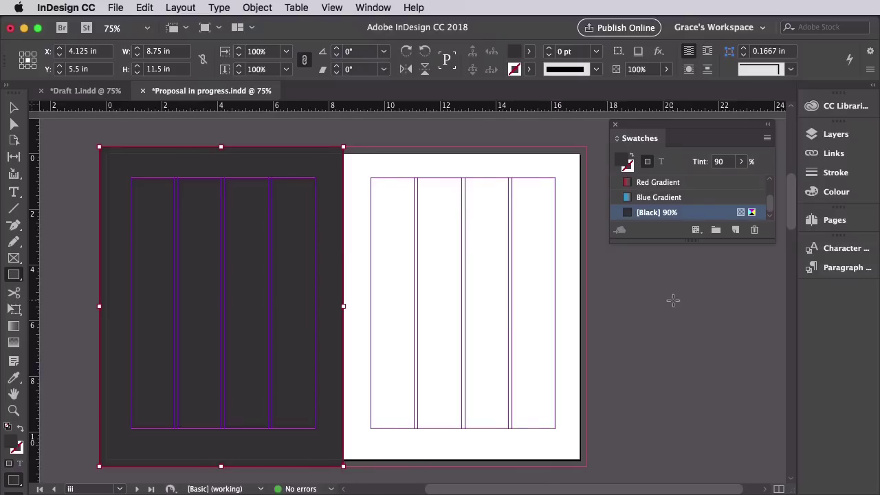
# Lock the Background layer and make the Text layer the active, unlocked layer.
pyautogui.hscroll(-1, 673, 300)
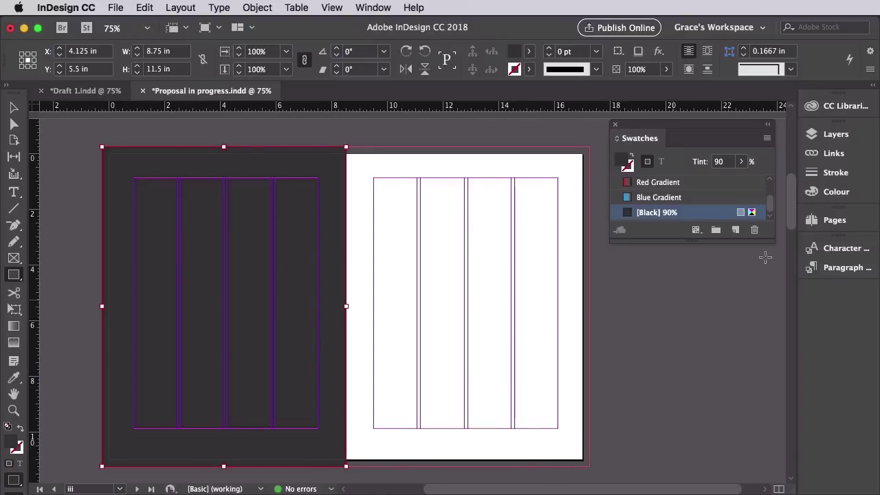
pyautogui.click(836, 134)
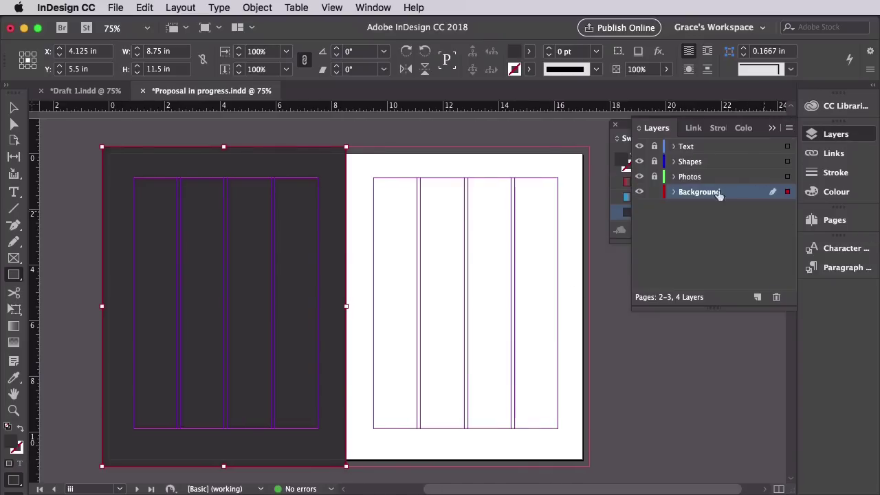
pyautogui.click(654, 191)
pyautogui.click(655, 147)
pyautogui.click(688, 147)
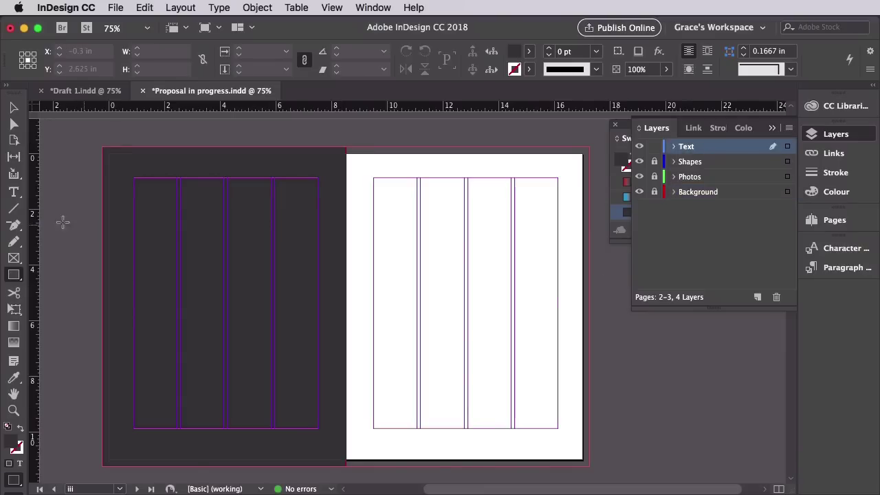
# Draw a text frame near the left page's top and type 'Table of contents:'.
pyautogui.click(14, 192)
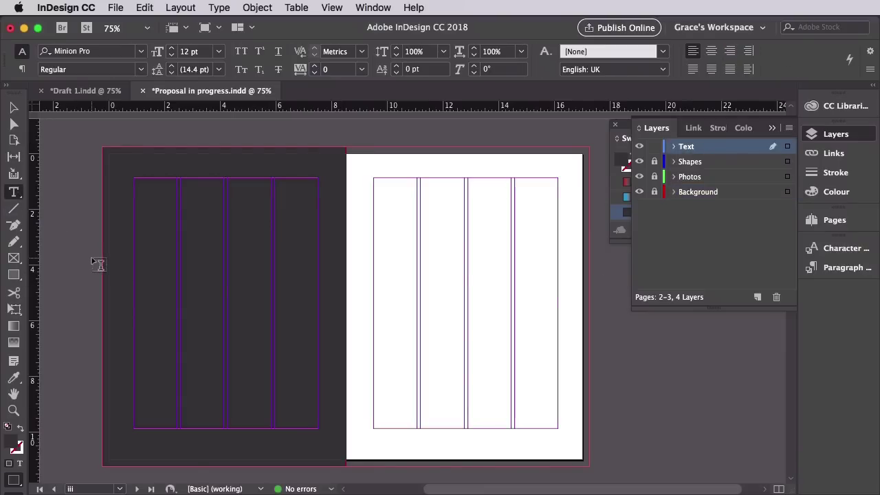
pyautogui.moveTo(134, 203); pyautogui.dragTo(286, 277)
pyautogui.press('super+equal')
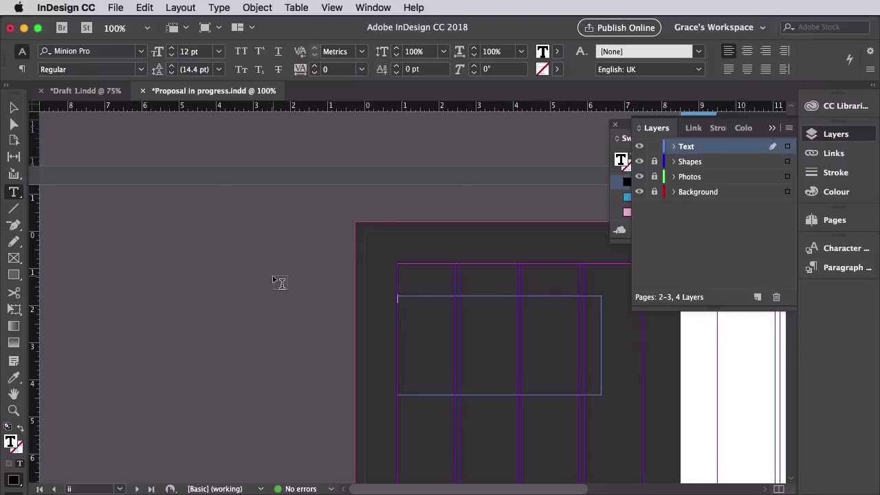
pyautogui.scroll(-4, 273, 275)
pyautogui.hscroll(4, 273, 275)
pyautogui.write('Table of contents')
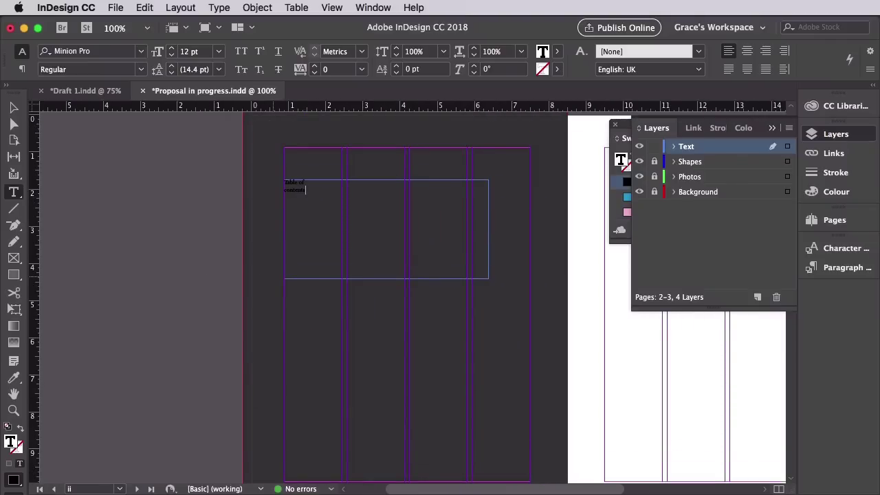
pyautogui.write(':')
# Set the heading in Bw Modelica ExtraBold, 70 pt, with tracking 40.
pyautogui.moveTo(287, 182); pyautogui.dragTo(379, 215)
pyautogui.click(139, 51)
pyautogui.write('bw mode')
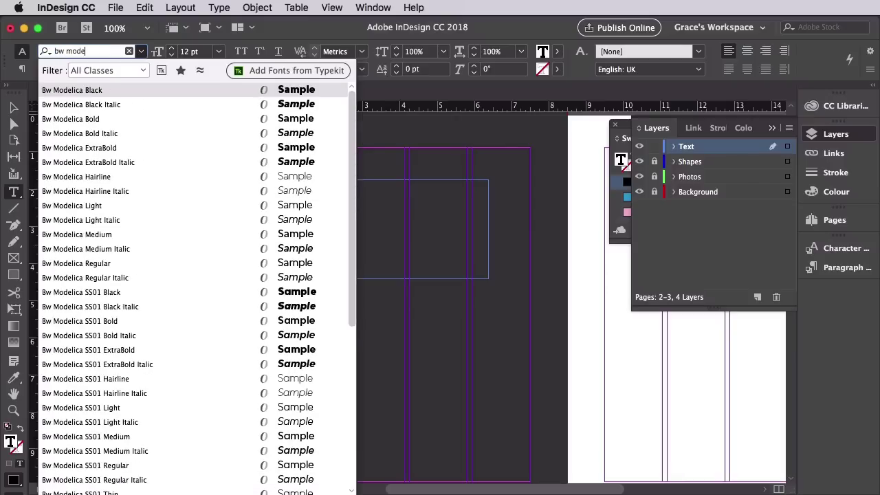
pyautogui.click(101, 147)
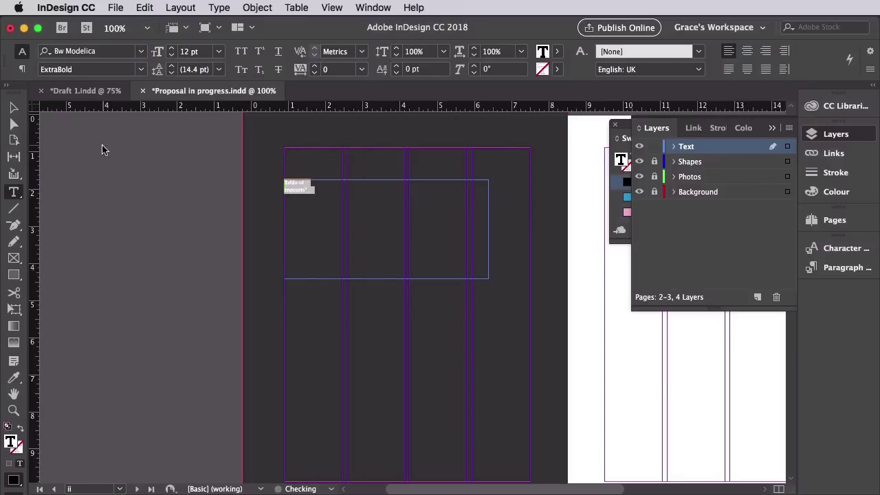
pyautogui.moveTo(205, 52); pyautogui.dragTo(170, 51)
pyautogui.write('70')
pyautogui.press('Return')
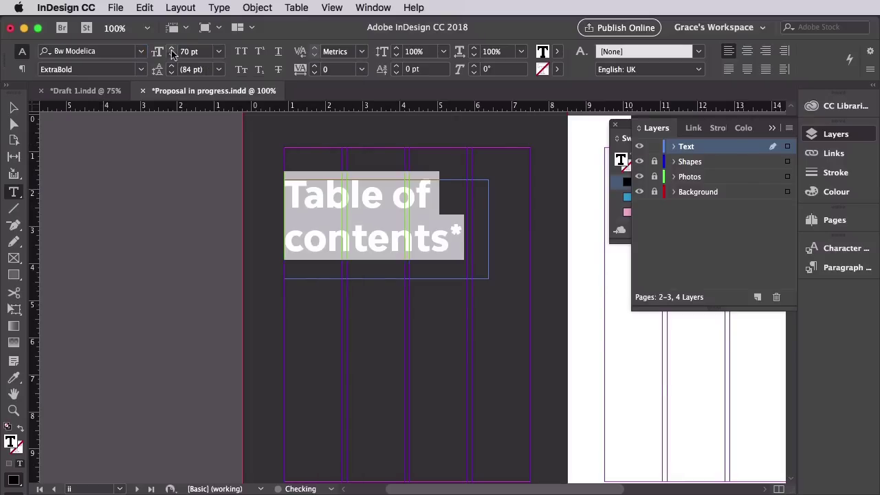
pyautogui.click(321, 70)
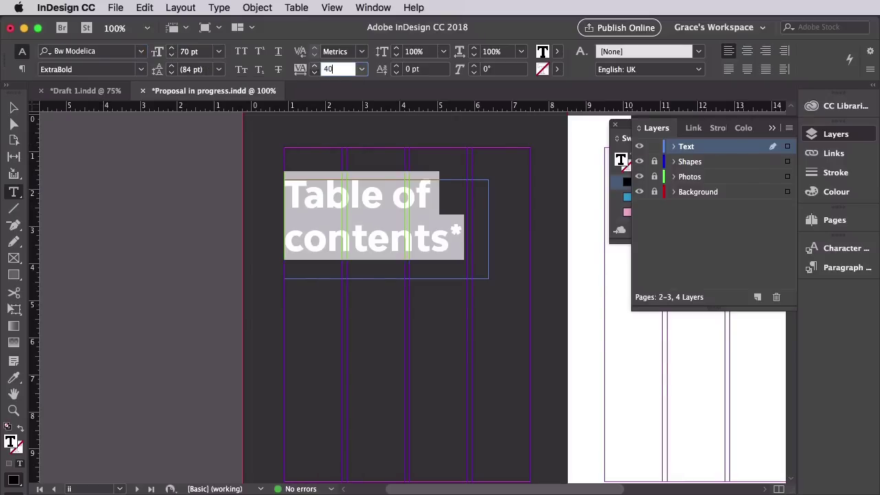
pyautogui.press('Return')
# Colour the heading text [Paper] white and preview the page without guides.
pyautogui.click(624, 137)
pyautogui.scroll(3, 674, 193)
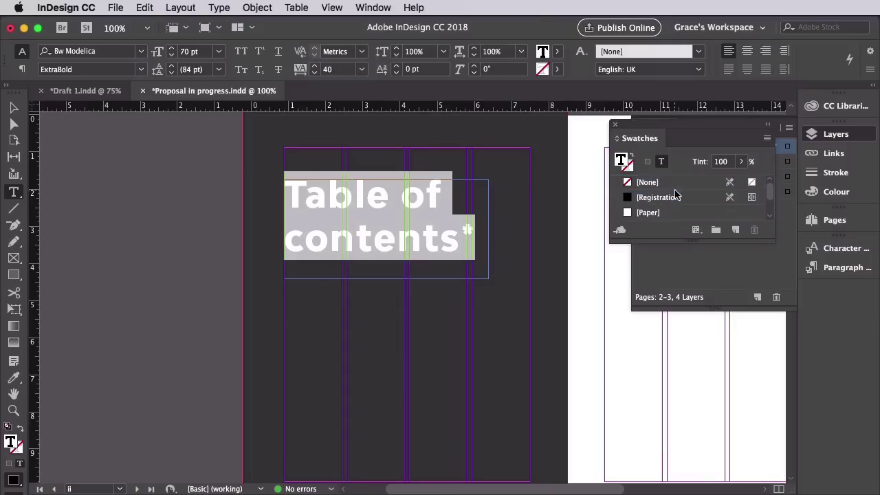
pyautogui.click(657, 212)
pyautogui.click(474, 273)
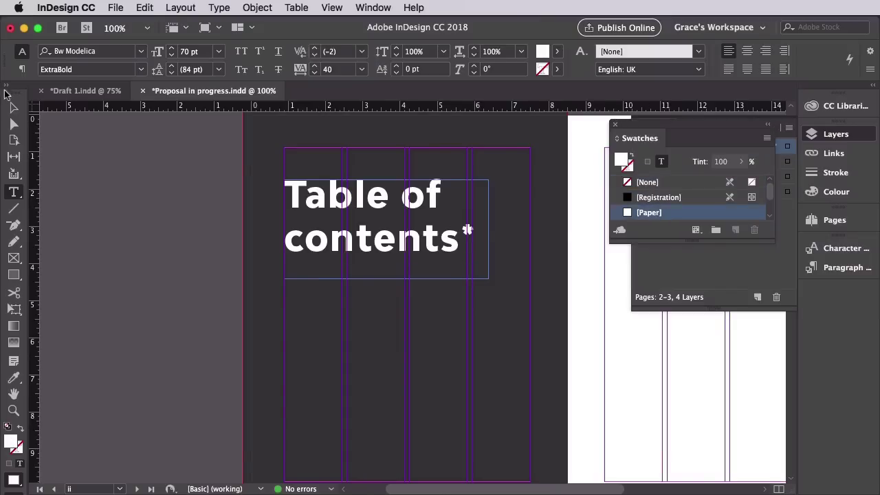
pyautogui.click(14, 107)
pyautogui.click(183, 222)
pyautogui.press('w')
pyautogui.press('w')
pyautogui.click(332, 234)
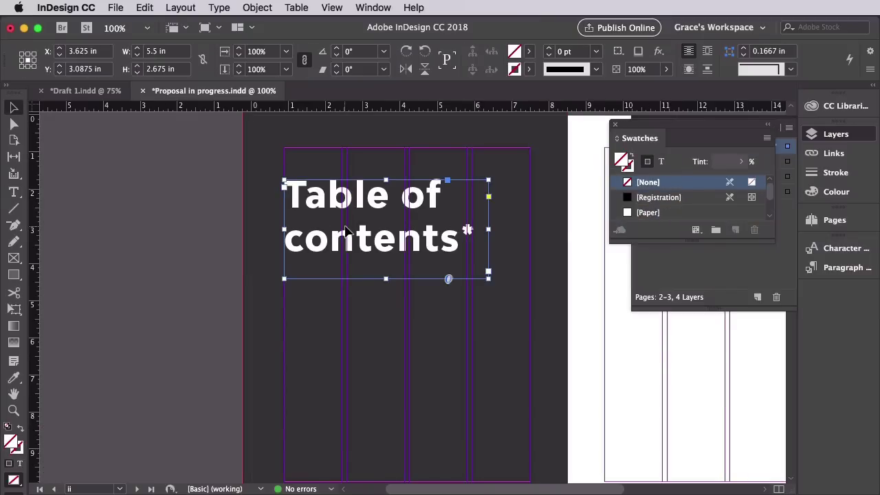
pyautogui.click(845, 268)
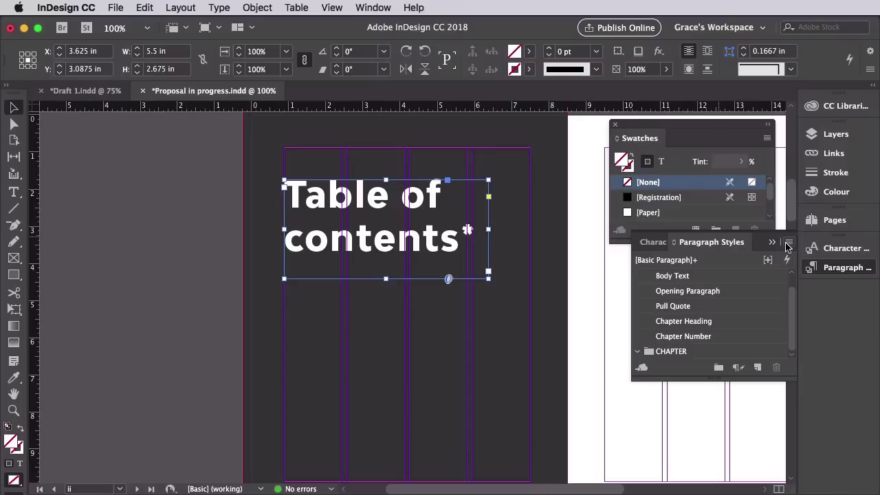
# Move the Body Text through Chapter Number styles into the CHAPTER style group.
pyautogui.moveTo(760, 242); pyautogui.dragTo(488, 163)
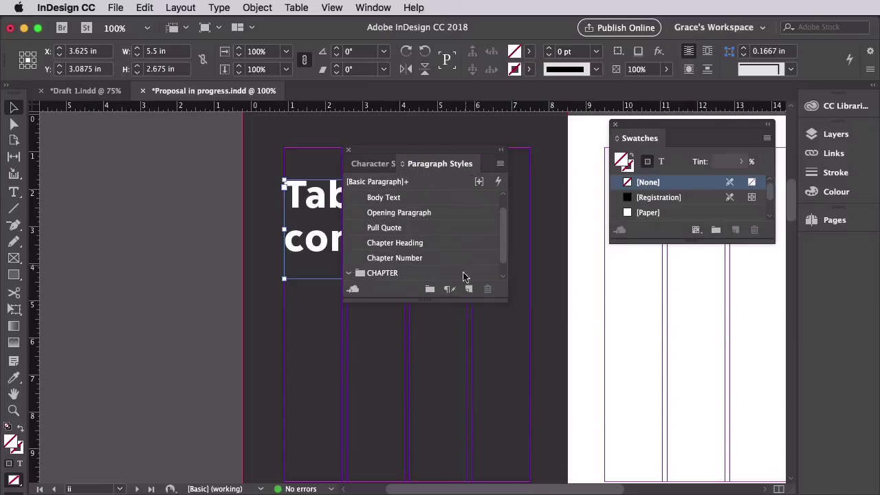
pyautogui.moveTo(421, 302); pyautogui.dragTo(421, 405)
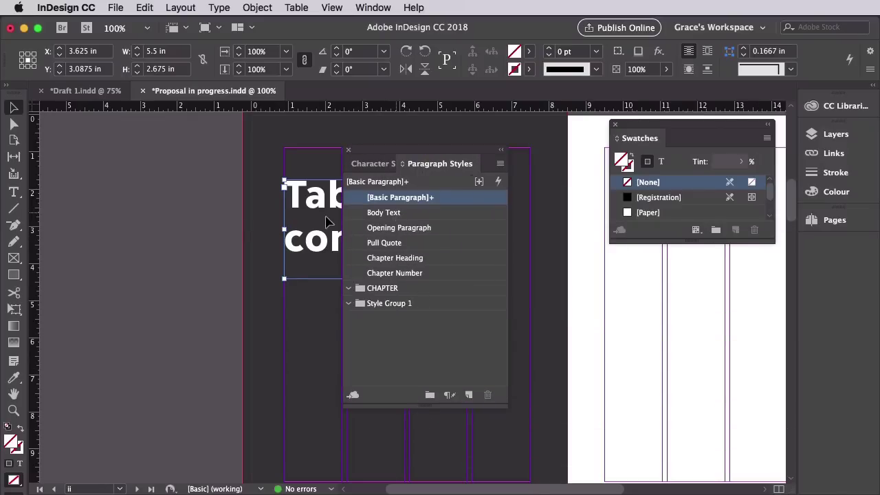
pyautogui.click(210, 231)
pyautogui.click(422, 213)
pyautogui.keyDown('shift'); pyautogui.click(402, 273); pyautogui.keyUp('shift')
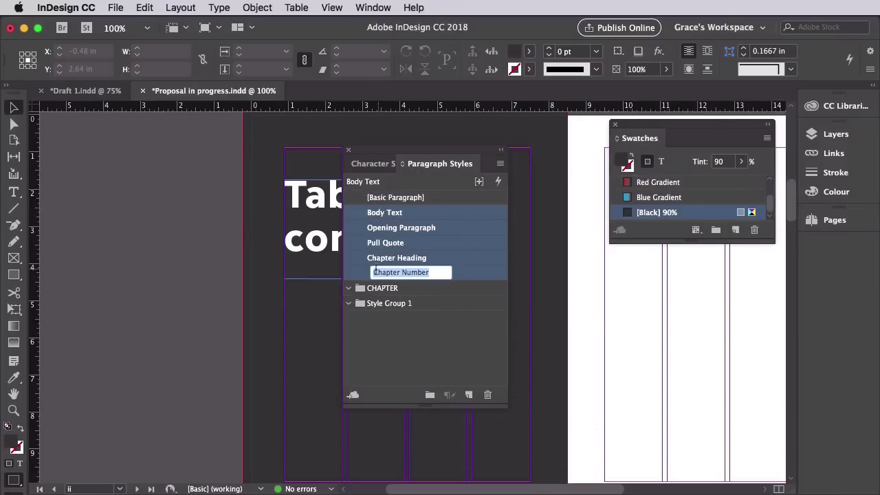
pyautogui.moveTo(376, 269); pyautogui.dragTo(364, 289)
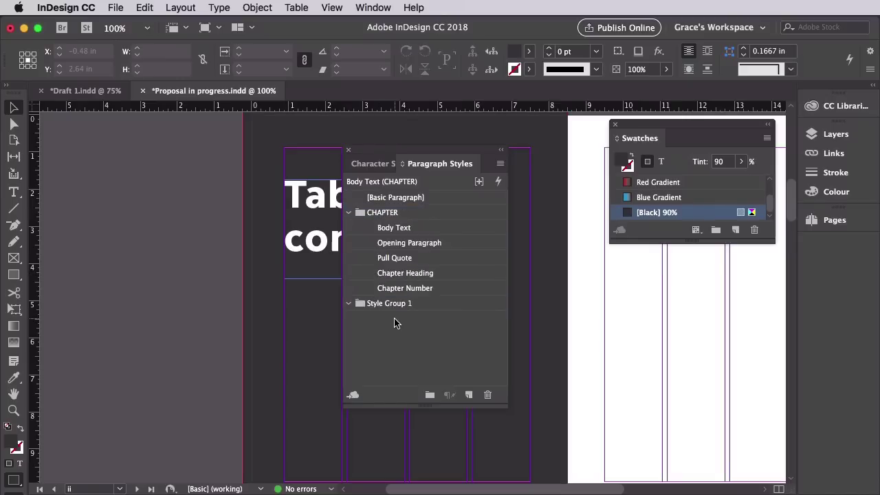
# Create a style group named CONTENTS and nest it inside CHAPTER.
pyautogui.click(430, 395)
pyautogui.click(395, 320)
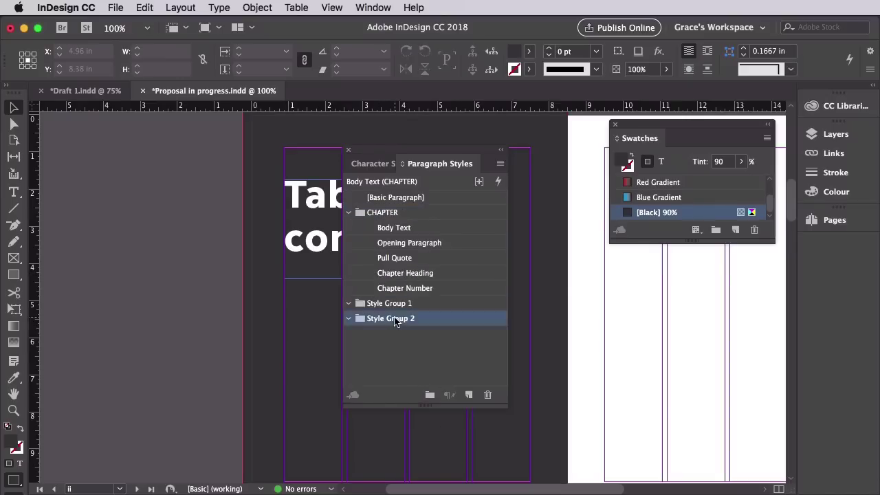
pyautogui.doubleClick(397, 321)
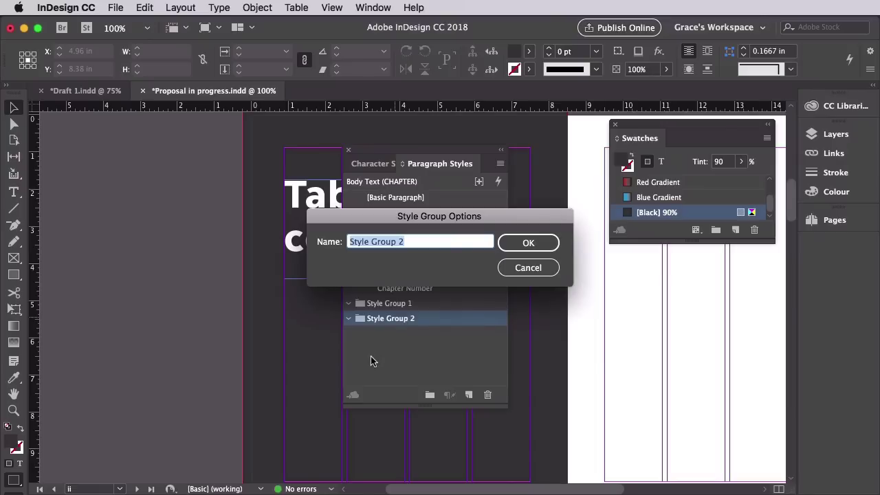
pyautogui.write('CO')
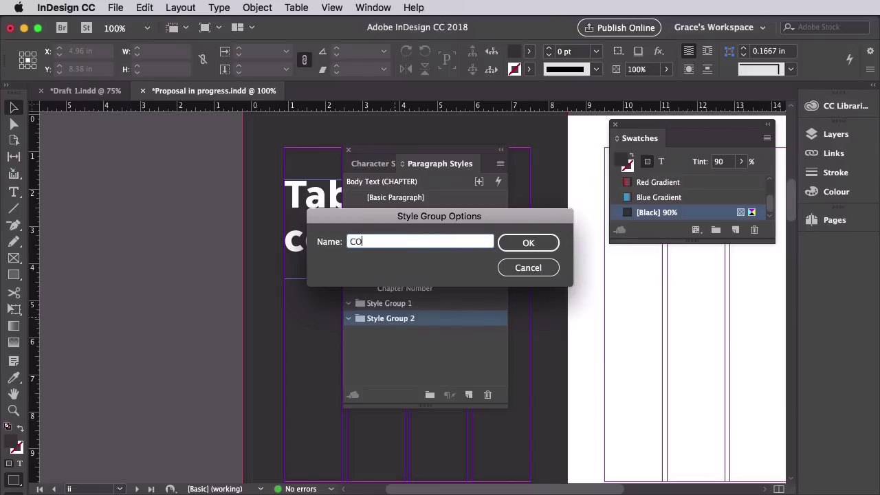
pyautogui.write('NTENTS')
pyautogui.press('Return')
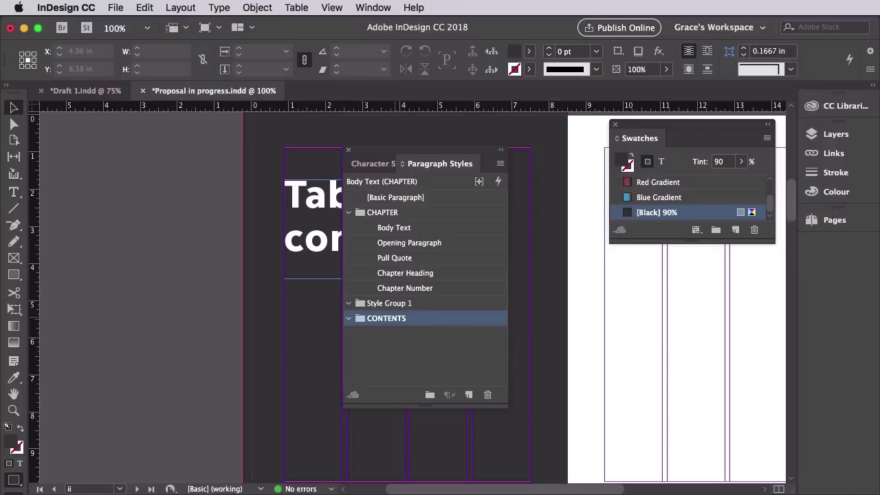
pyautogui.moveTo(397, 321); pyautogui.dragTo(412, 308)
pyautogui.click(412, 304)
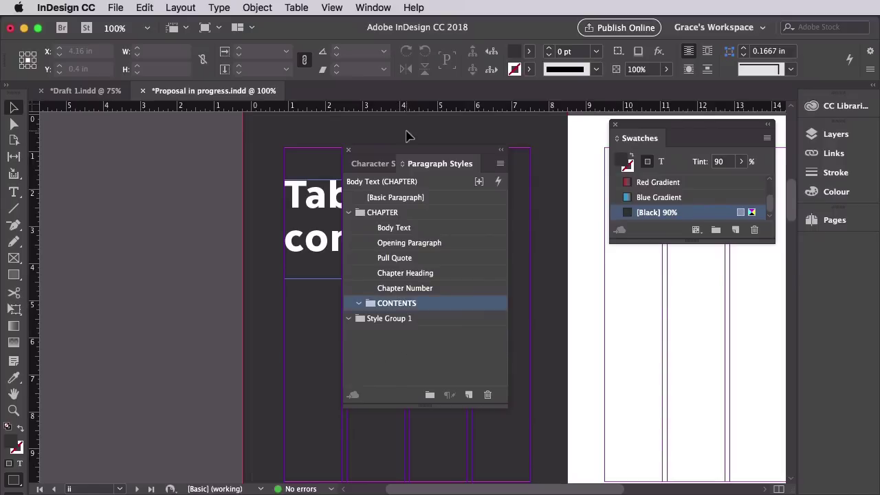
pyautogui.moveTo(411, 149); pyautogui.dragTo(575, 155)
# Save the heading's formatting as a 'Contents – Heading' paragraph style in CONTENTS.
pyautogui.doubleClick(467, 227)
pyautogui.press('super+a')
pyautogui.click(596, 310)
pyautogui.click(665, 169)
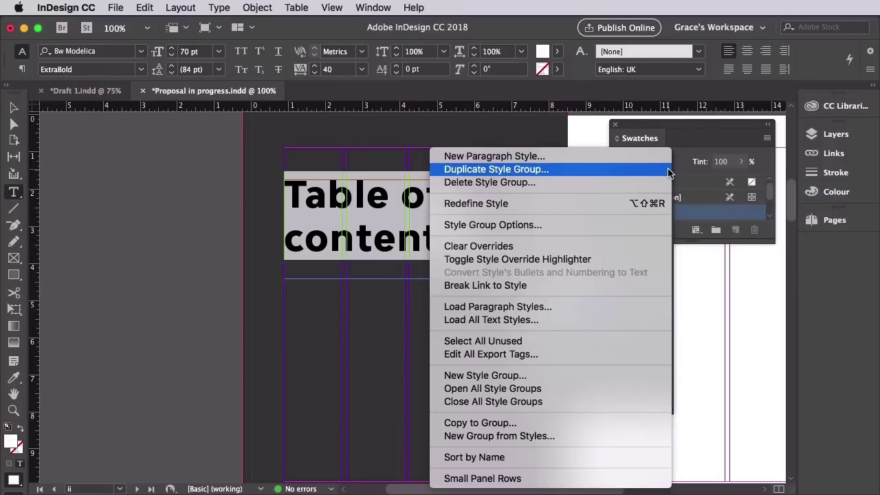
pyautogui.click(640, 159)
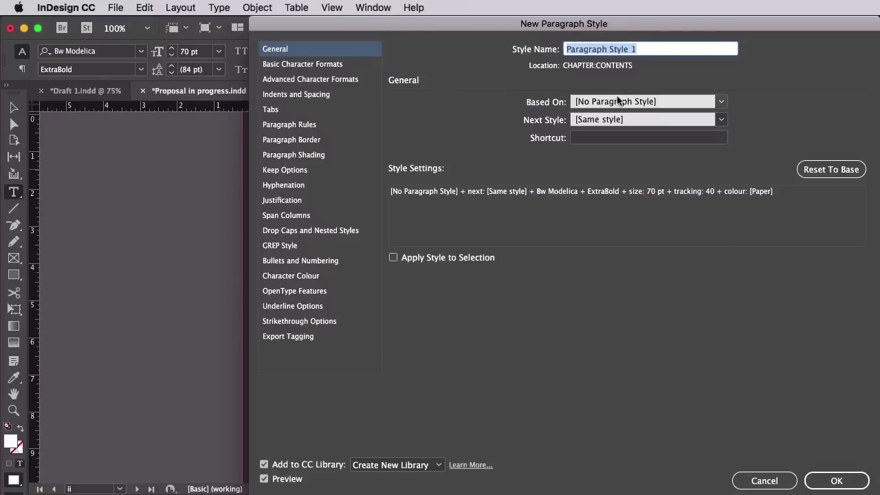
pyautogui.write('contents – Head')
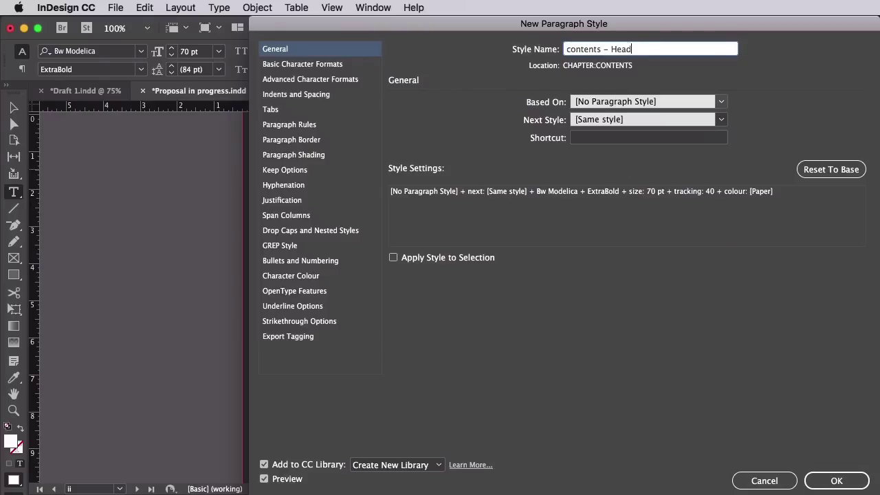
pyautogui.write('ing')
pyautogui.click(570, 48)
pyautogui.press('BackSpace')
pyautogui.write('C')
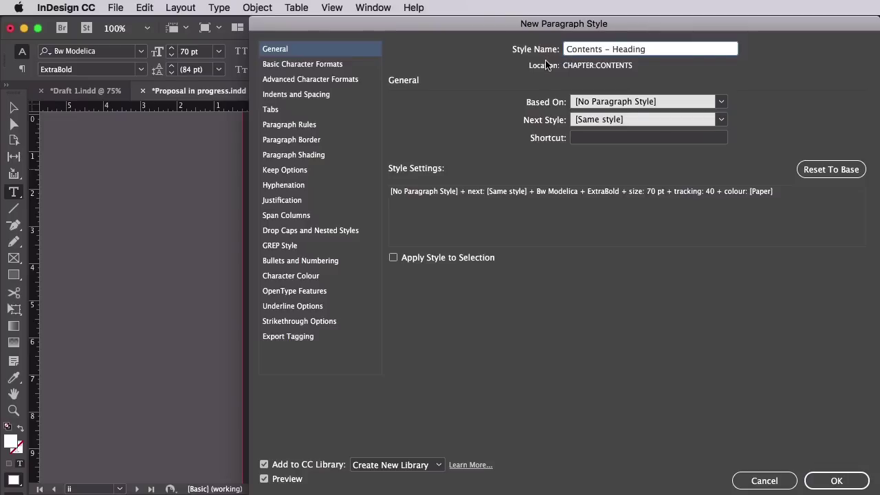
pyautogui.click(849, 481)
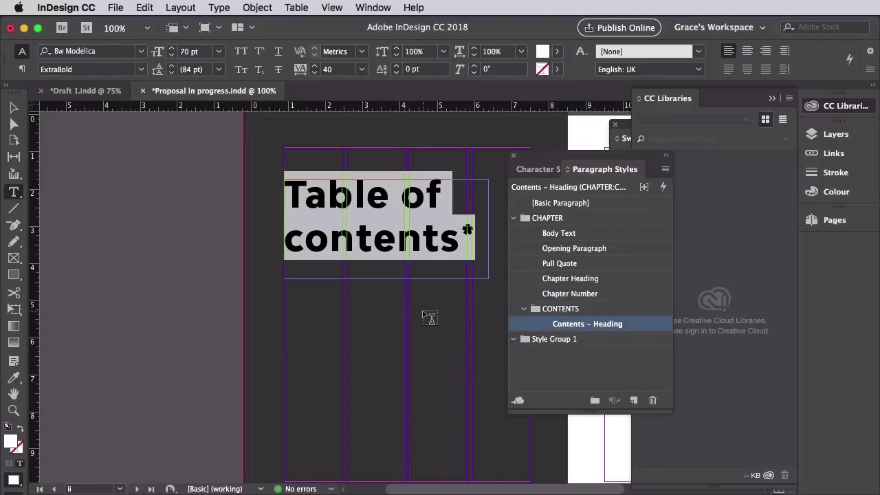
# Apply the Contents – Heading style to the 'our proposal' text on the right page.
pyautogui.hscroll(10, 429, 317)
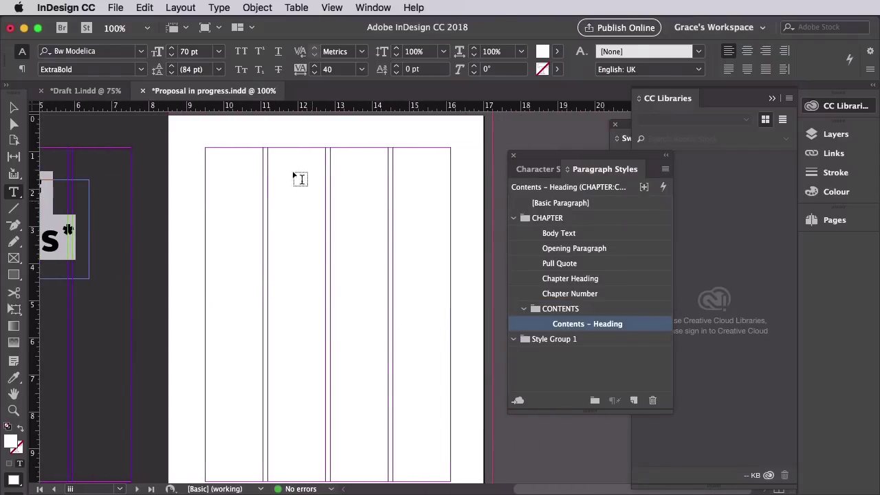
pyautogui.moveTo(251, 172); pyautogui.dragTo(451, 279)
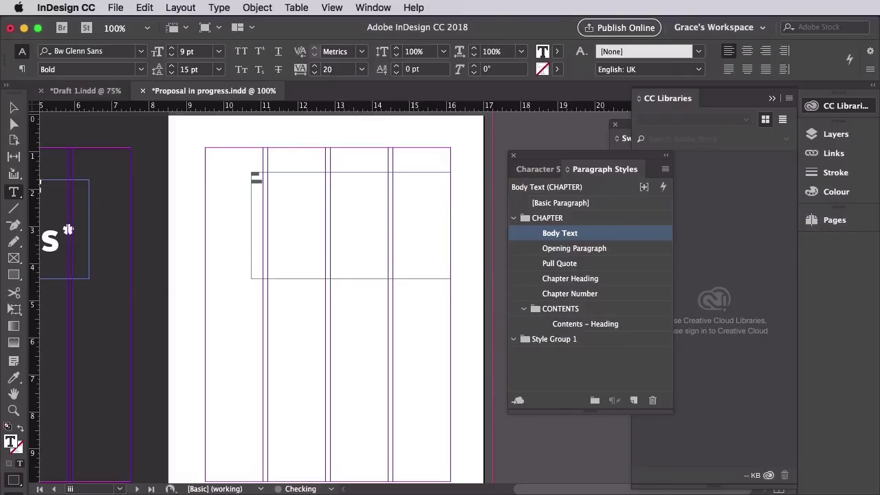
pyautogui.press('super+equal')
pyautogui.hscroll(5, 362, 225)
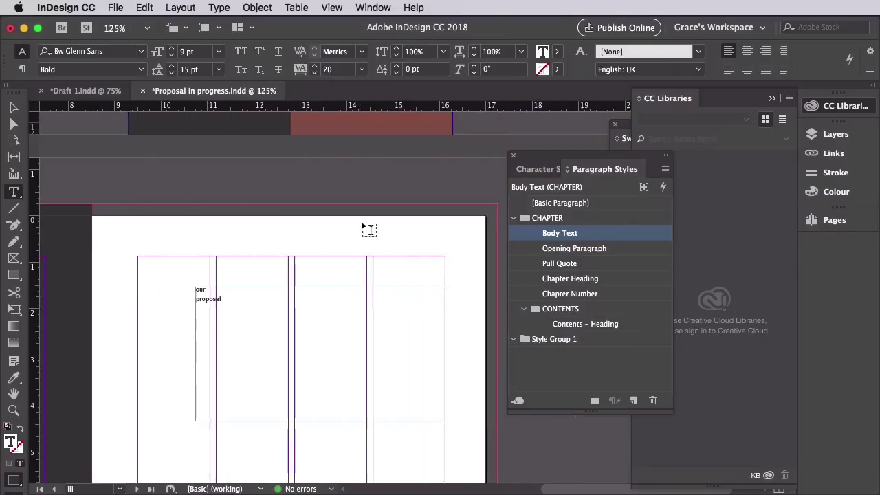
pyautogui.scroll(-2, 363, 225)
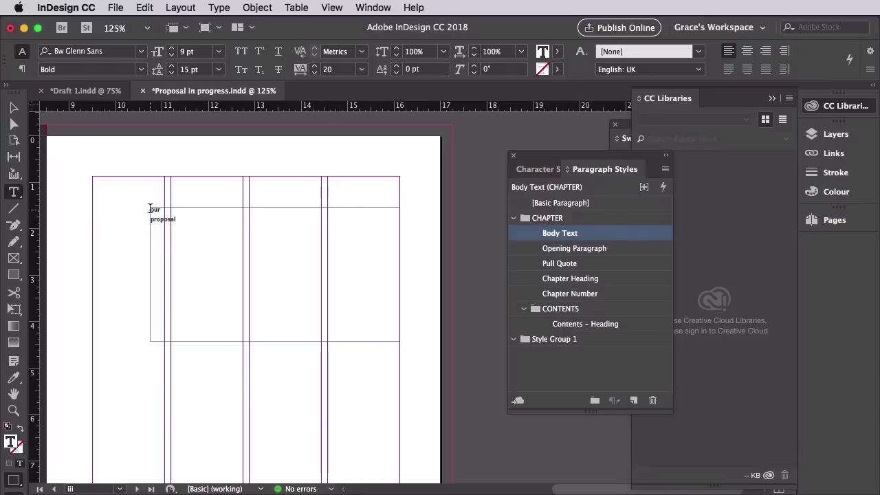
pyautogui.moveTo(150, 209); pyautogui.dragTo(177, 220)
pyautogui.click(595, 324)
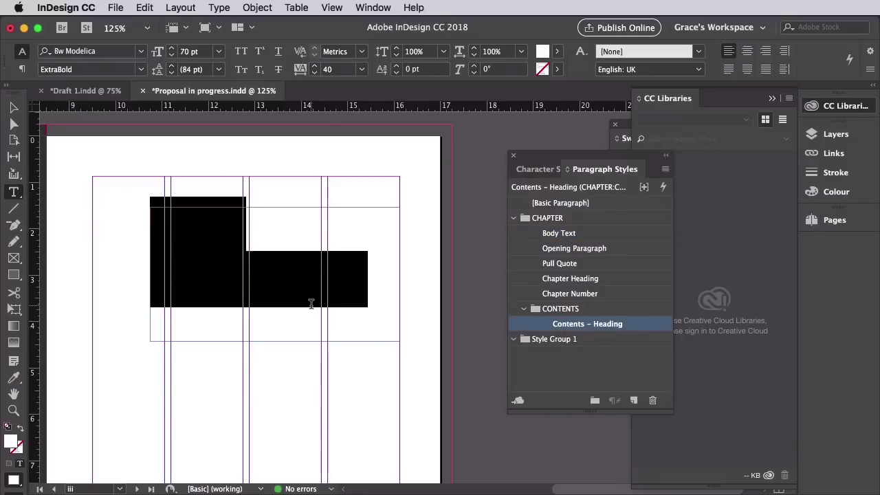
pyautogui.click(311, 305)
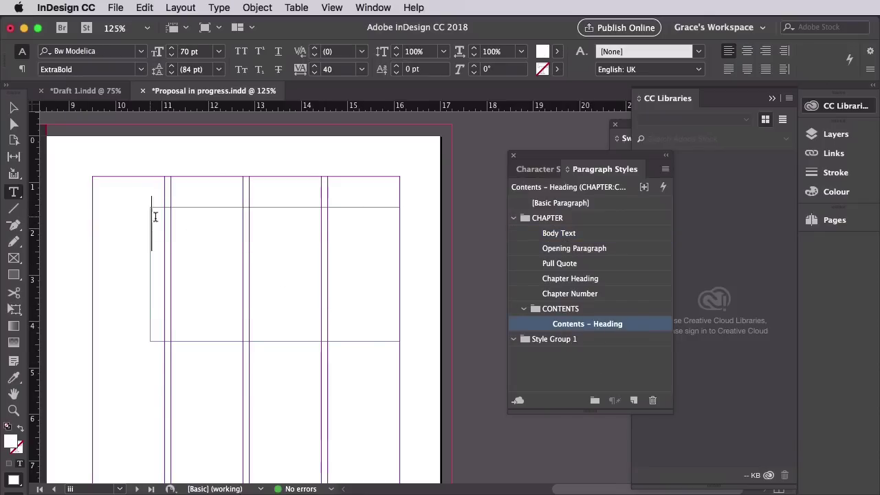
# Colour the 'our proposal' heading [Black] 90% and right-align it.
pyautogui.moveTo(154, 210); pyautogui.dragTo(426, 337)
pyautogui.click(626, 138)
pyautogui.scroll(-3, 688, 199)
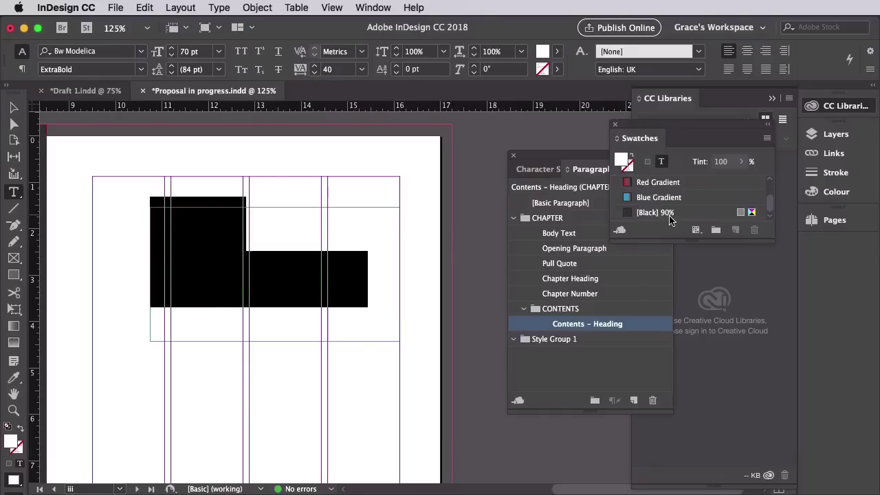
pyautogui.click(671, 213)
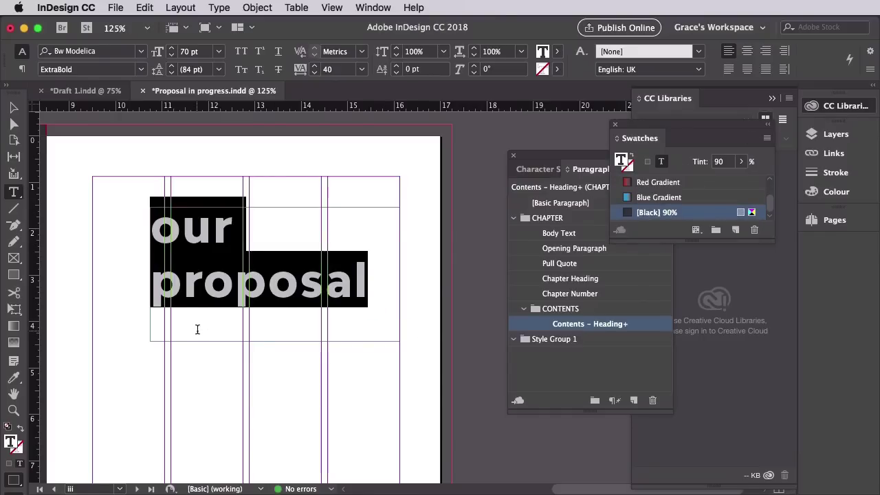
pyautogui.click(766, 51)
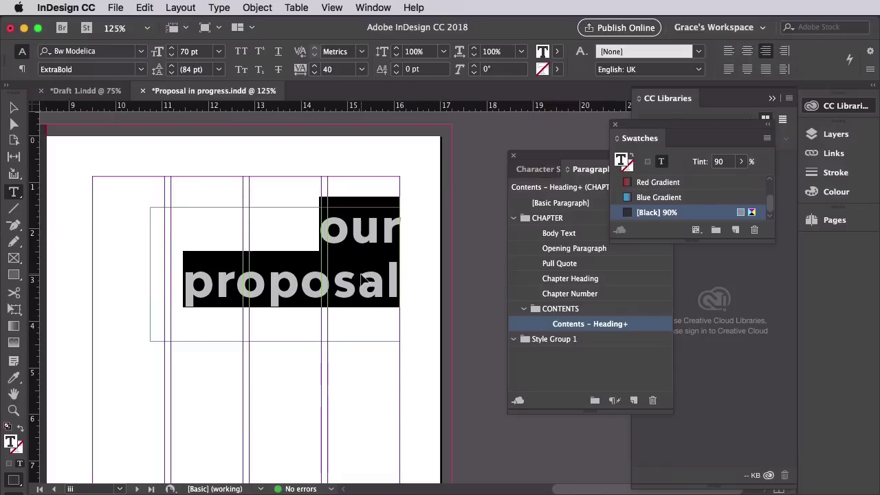
# Resize both heading frames so their bottom edges line up.
pyautogui.press('super+minus')
pyautogui.press('super+minus')
pyautogui.press('Escape')
pyautogui.moveTo(444, 255); pyautogui.dragTo(444, 262)
pyautogui.keyDown('shift'); pyautogui.click(232, 319); pyautogui.keyUp('shift')
pyautogui.moveTo(305, 335); pyautogui.dragTo(306, 318)
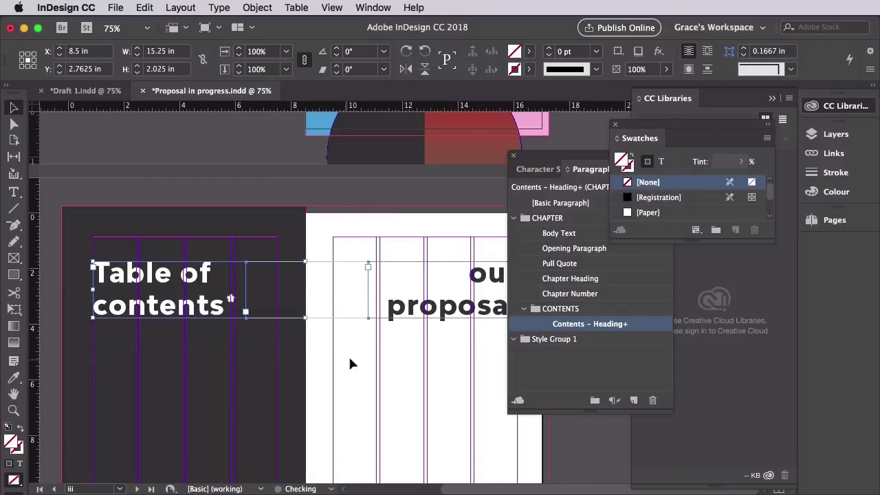
# Dock the Paragraph Styles panel at the side and zoom in on the contents page.
pyautogui.click(349, 358)
pyautogui.press('w')
pyautogui.scroll(-3, 349, 358)
pyautogui.click(771, 98)
pyautogui.moveTo(586, 156); pyautogui.dragTo(826, 258)
pyautogui.moveTo(696, 125); pyautogui.dragTo(682, 134)
pyautogui.press('w')
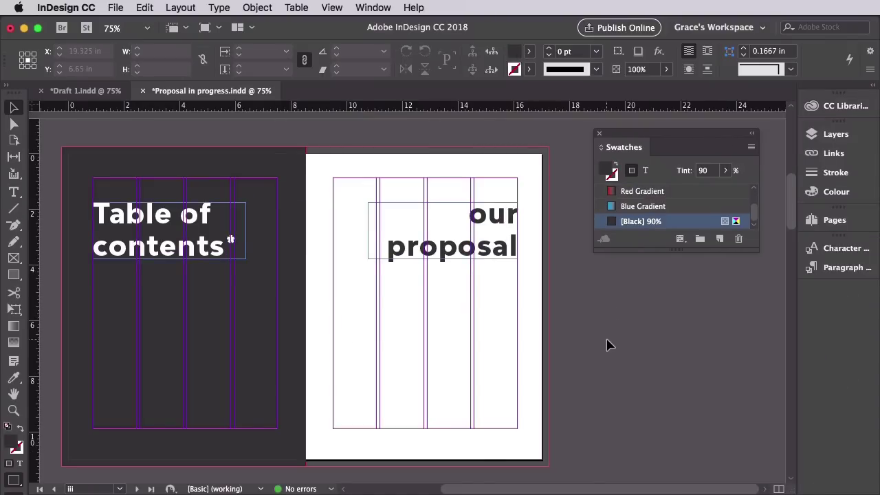
pyautogui.press('super+equal')
pyautogui.press('super+equal')
pyautogui.hscroll(-5, 605, 336)
pyautogui.scroll(-2, 605, 337)
# Add a '01 About us' line in a new frame below the heading, coloured [Paper] white.
pyautogui.press('t')
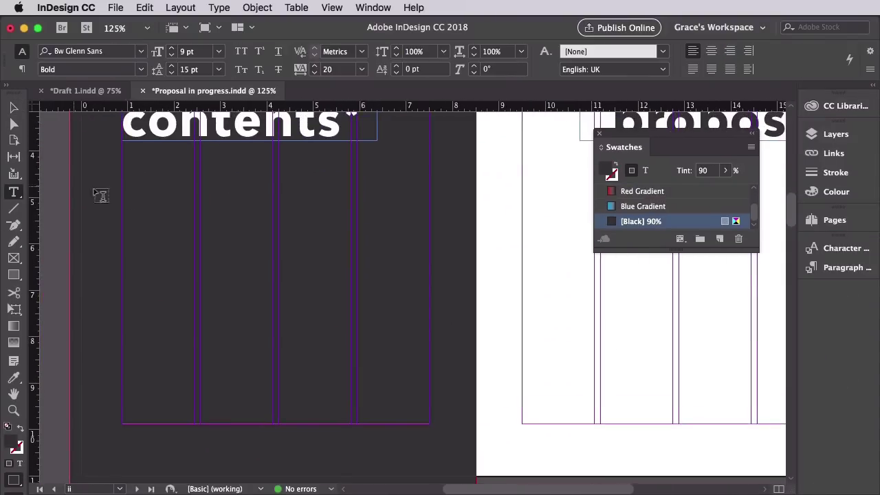
pyautogui.moveTo(121, 181); pyautogui.dragTo(357, 198)
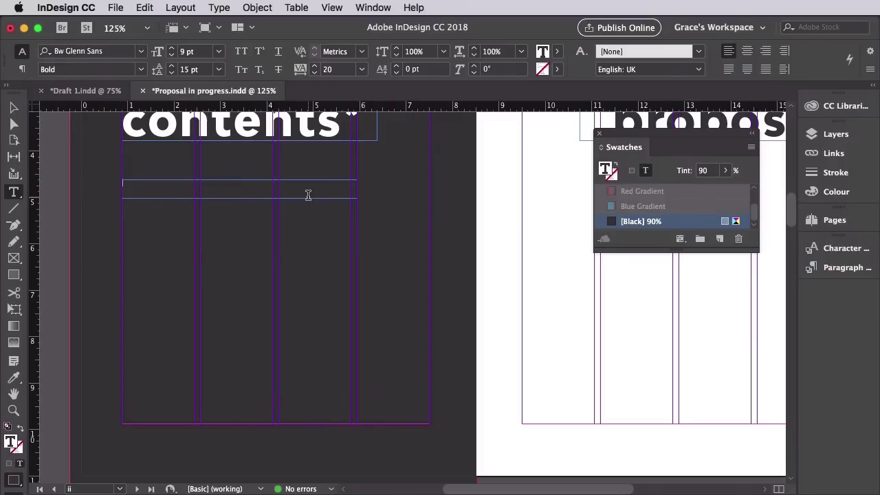
pyautogui.write('c')
pyautogui.moveTo(122, 182); pyautogui.dragTo(156, 184)
pyautogui.scroll(3, 654, 200)
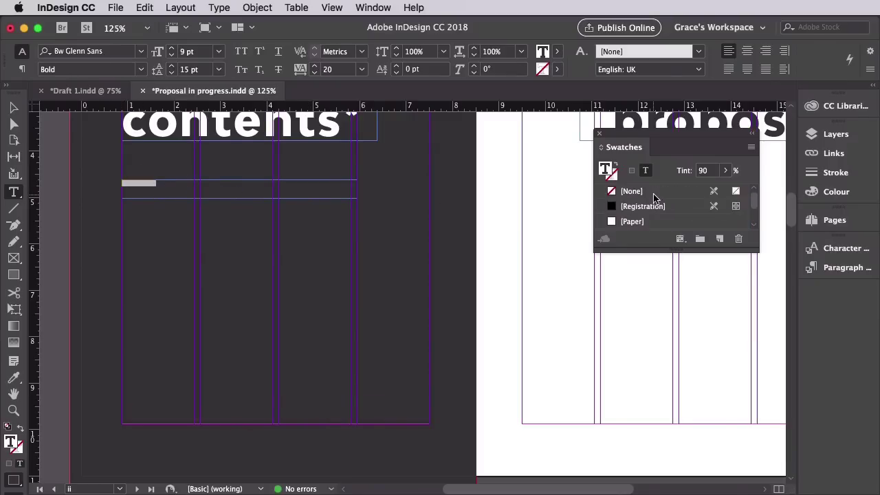
pyautogui.click(640, 221)
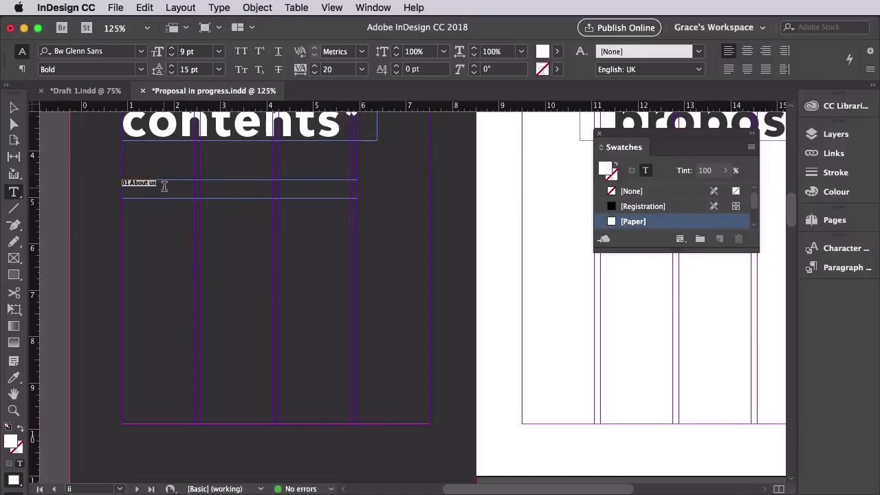
# Set the '01 About us' line in Bw Modelica Bold at 16 pt.
pyautogui.click(141, 51)
pyautogui.write('bw model')
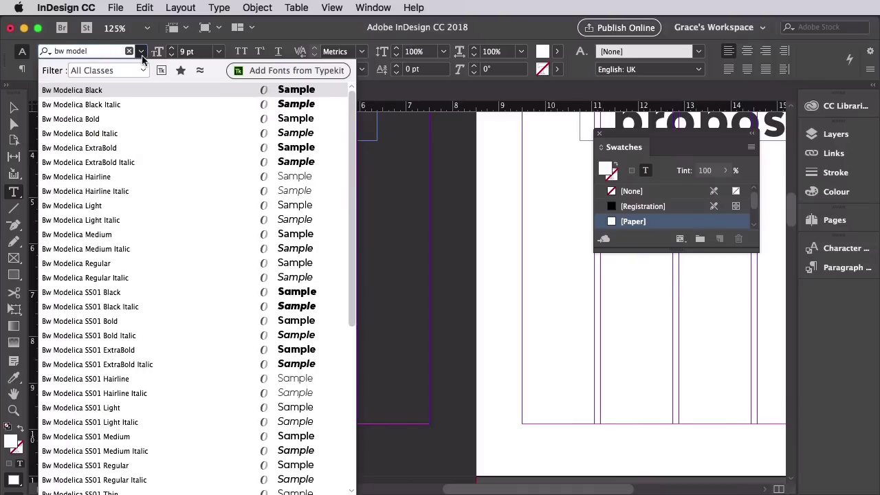
pyautogui.click(114, 119)
pyautogui.click(171, 49)
# Enlarge the '01 About us' line to 18 pt.
pyautogui.click(171, 48)
pyautogui.click(171, 48)
pyautogui.click(171, 48)
pyautogui.click(171, 49)
pyautogui.click(171, 50)
pyautogui.click(171, 50)
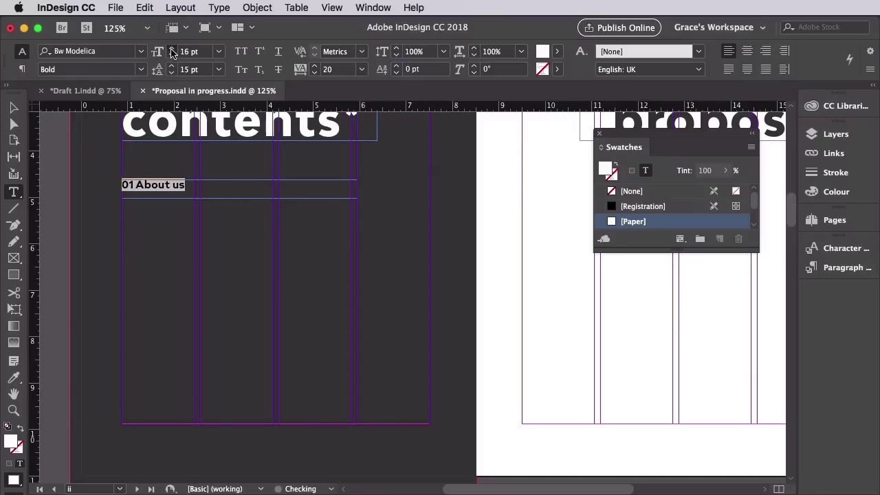
pyautogui.click(171, 50)
pyautogui.click(172, 50)
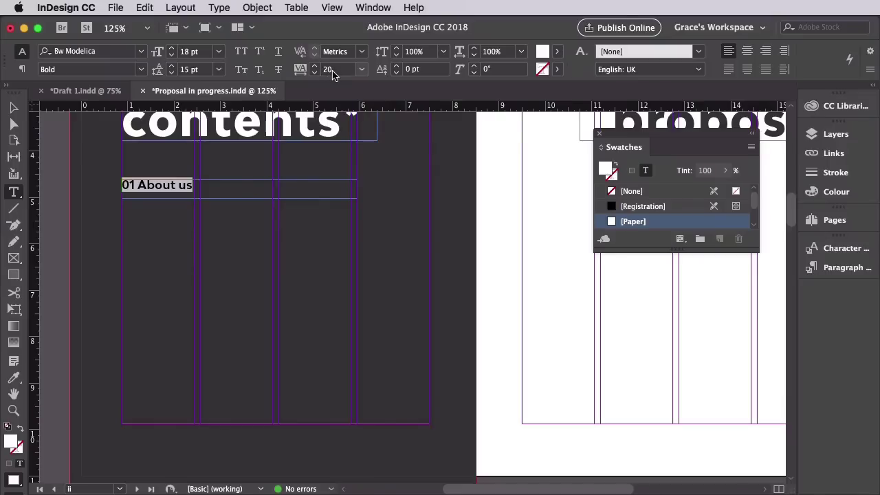
# Save its formatting as a new 'Contents – Sub-heading' paragraph style.
pyautogui.click(844, 269)
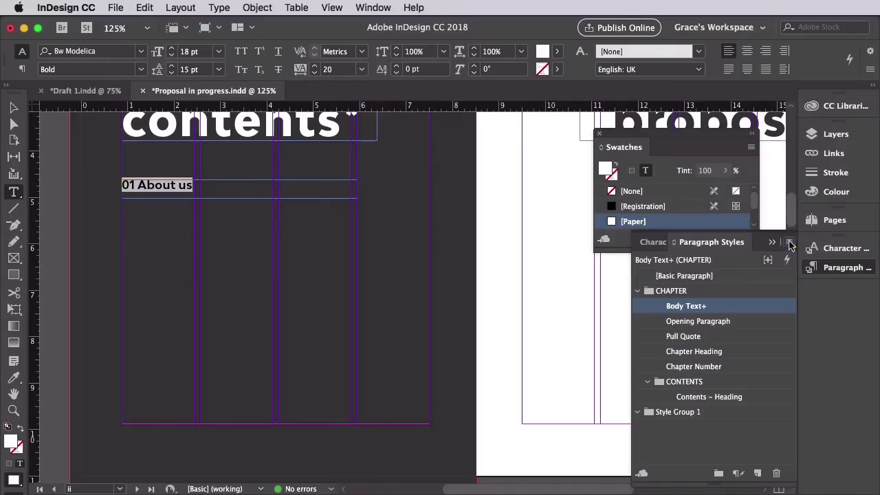
pyautogui.click(787, 240)
pyautogui.click(698, 159)
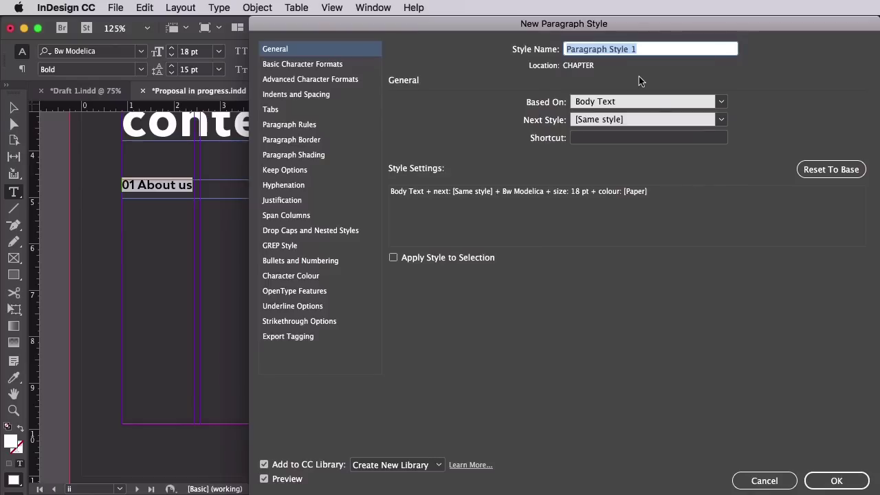
pyautogui.write('Contents - Sub-heading')
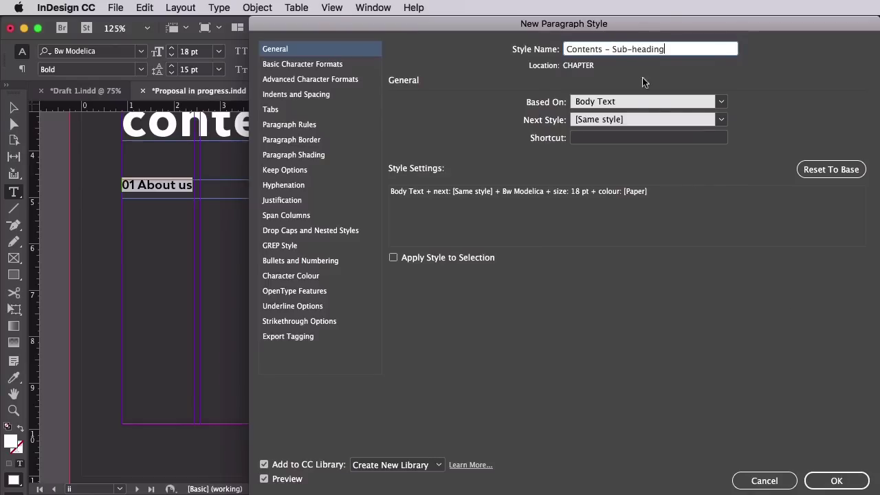
pyautogui.click(836, 481)
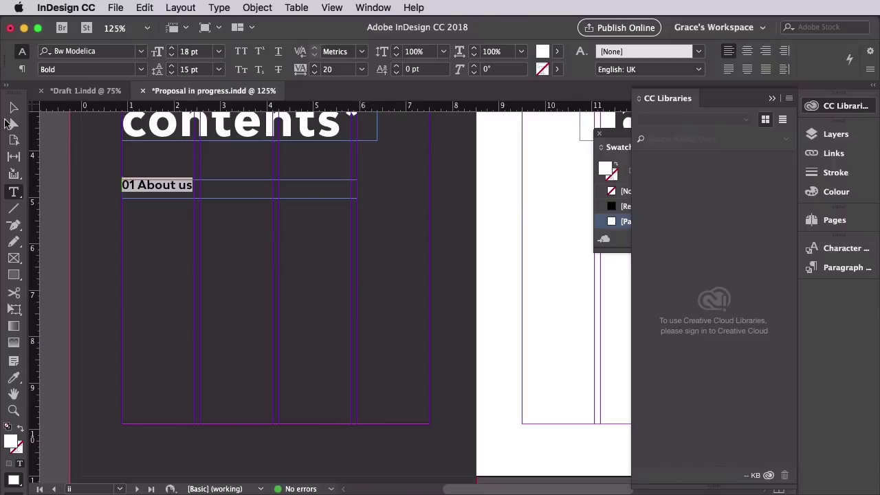
# Add the 02 Meet the team frame, style it Contents – Sub-heading, and file that style in CONTENTS.
pyautogui.press('Escape')
pyautogui.moveTo(240, 200); pyautogui.dragTo(240, 192)
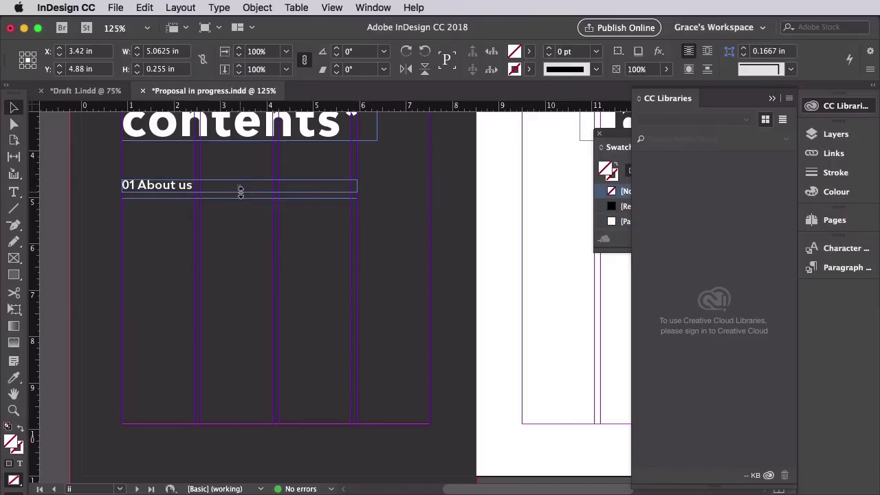
pyautogui.press('t')
pyautogui.moveTo(119, 211); pyautogui.dragTo(357, 221)
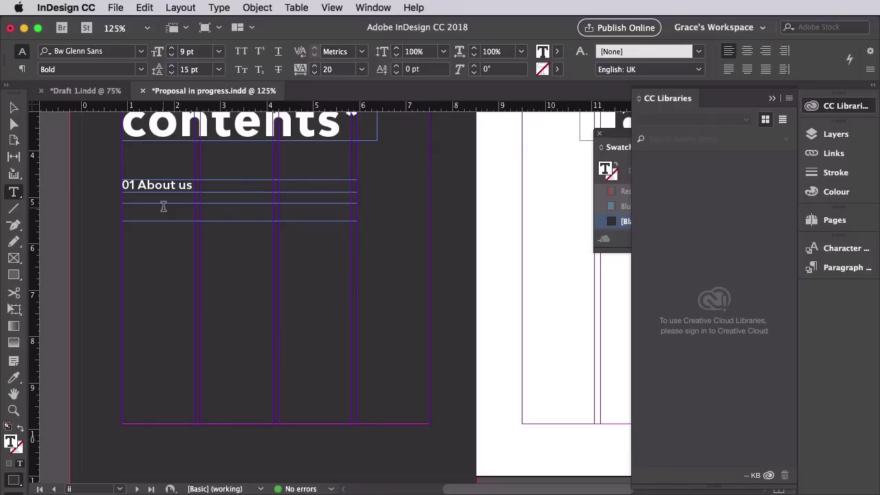
pyautogui.moveTo(121, 207); pyautogui.dragTo(210, 211)
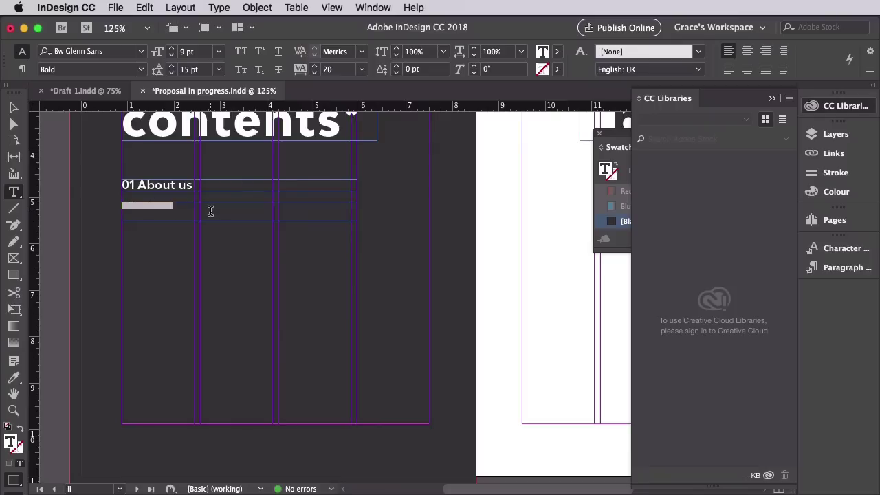
pyautogui.click(772, 99)
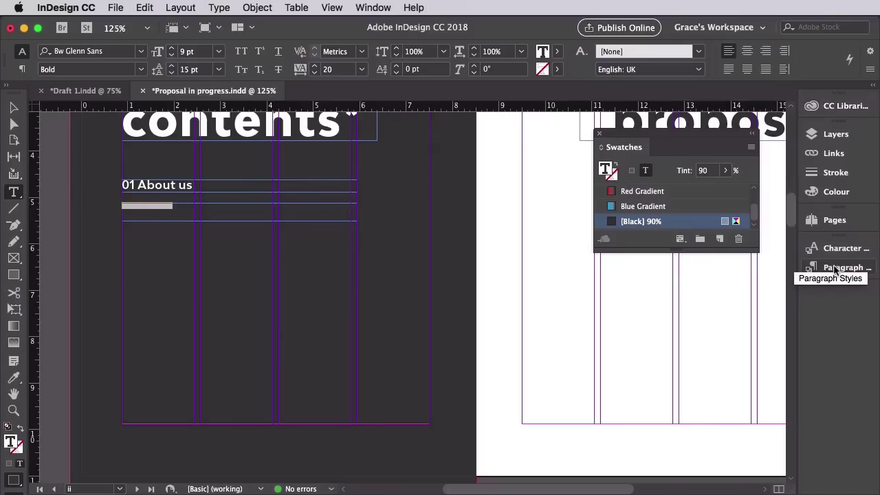
pyautogui.click(837, 269)
pyautogui.click(734, 321)
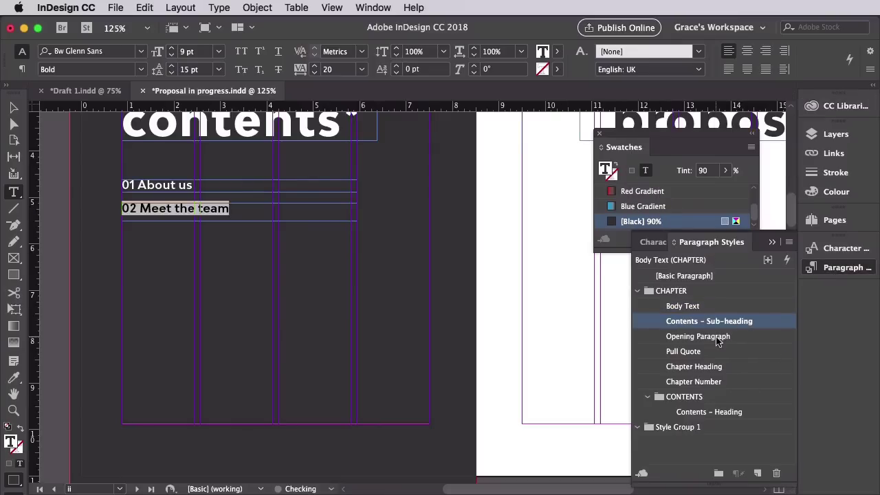
pyautogui.moveTo(735, 321); pyautogui.dragTo(742, 412)
pyautogui.click(740, 410)
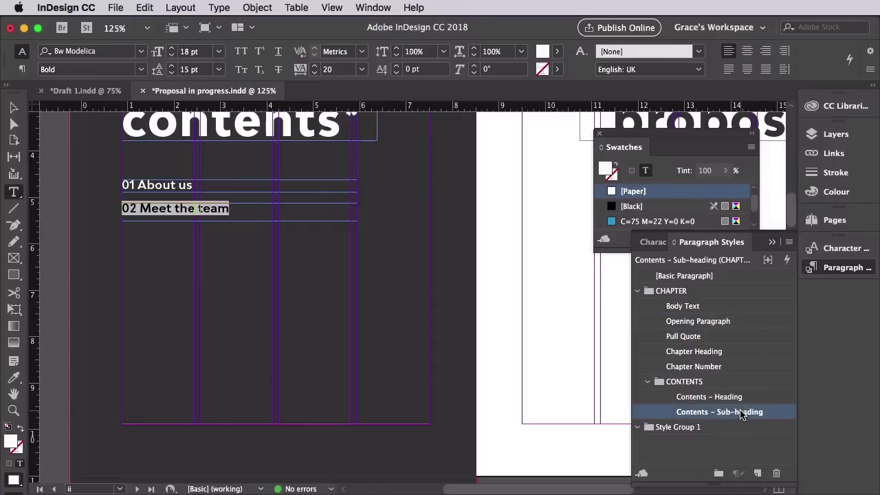
# Add a 03 Project specifications frame below 02 with the Contents – Sub-heading style.
pyautogui.click(234, 210)
pyautogui.press('Escape')
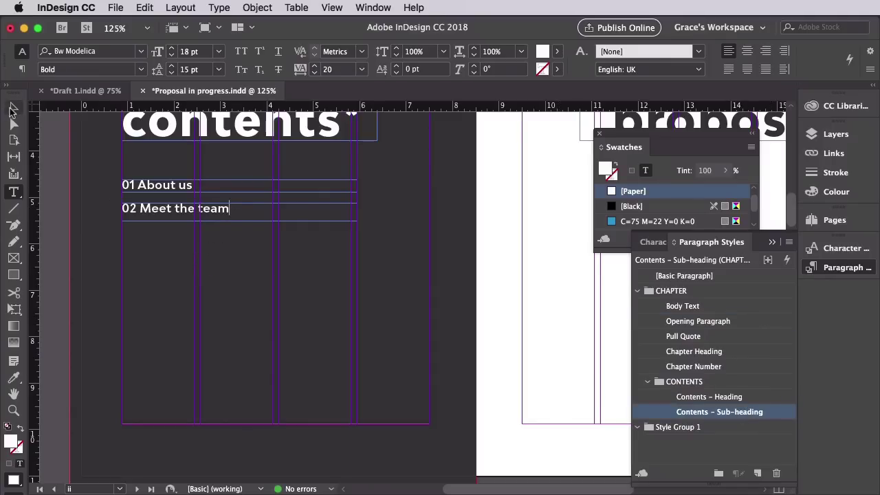
pyautogui.moveTo(239, 221); pyautogui.dragTo(240, 214)
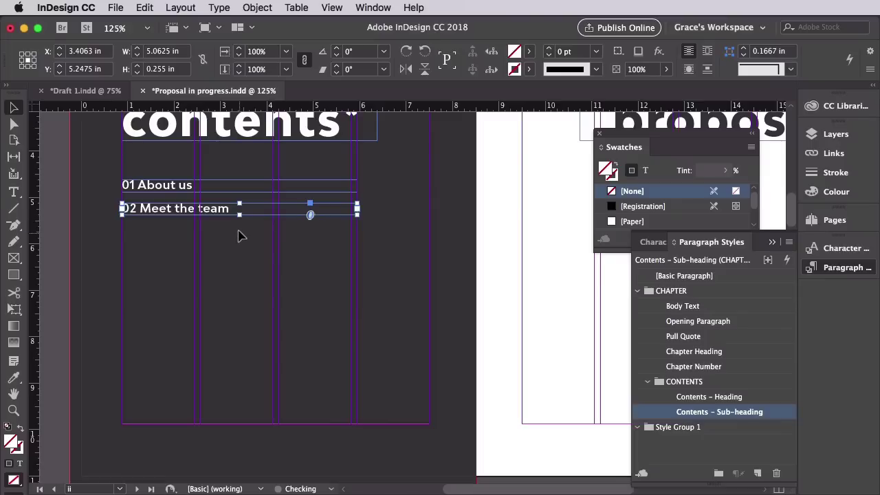
pyautogui.click(14, 192)
pyautogui.moveTo(122, 235)
pyautogui.mouseDown()
pyautogui.moveTo(355, 236)
pyautogui.moveTo(357, 244)
pyautogui.mouseUp()
pyautogui.press('Escape')
pyautogui.moveTo(185, 240); pyautogui.dragTo(186, 232)
pyautogui.doubleClick(177, 227)
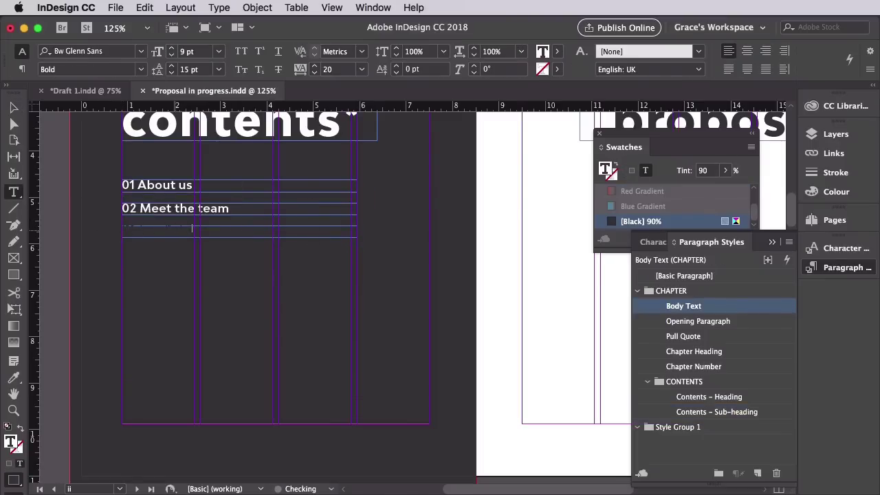
pyautogui.write('03 Project specifications')
pyautogui.click(14, 107)
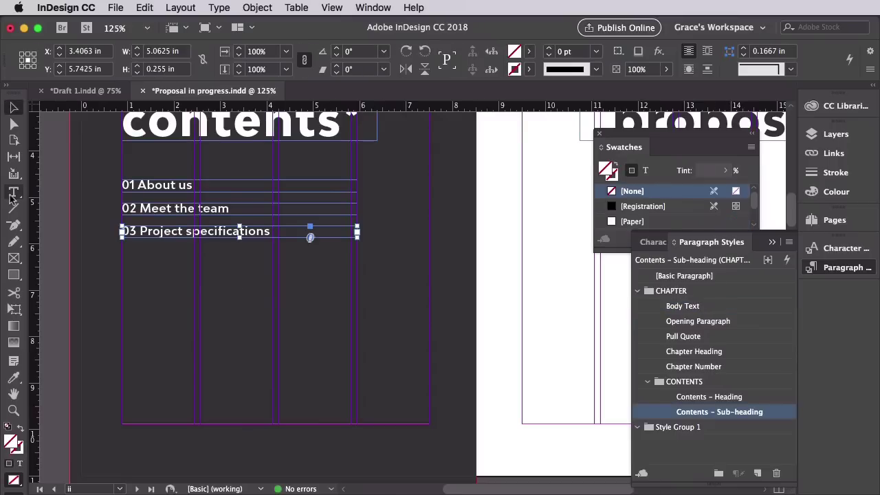
# Add a 04 What we offer frame below 03 and apply Contents – Sub-heading.
pyautogui.click(14, 191)
pyautogui.moveTo(122, 249); pyautogui.dragTo(357, 261)
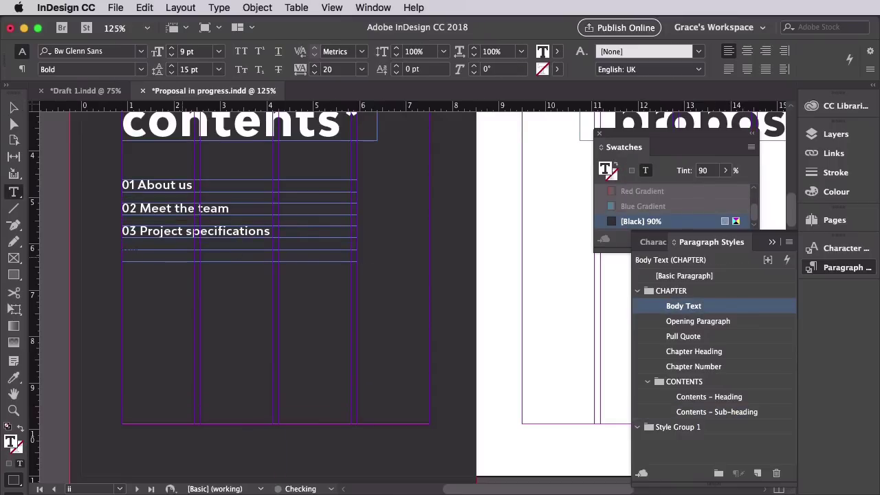
pyautogui.moveTo(124, 250); pyautogui.dragTo(192, 251)
pyautogui.click(717, 412)
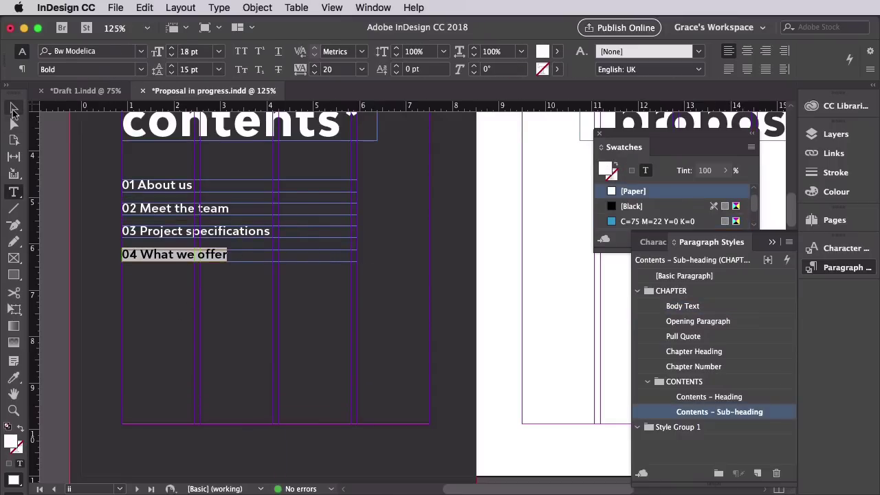
pyautogui.click(14, 107)
pyautogui.click(151, 303)
pyautogui.press('w')
pyautogui.press('w')
# Reposition the 02, 03 and 04 frames so the entries are evenly spaced.
pyautogui.moveTo(169, 257)
pyautogui.mouseDown()
pyautogui.moveTo(172, 277)
pyautogui.moveTo(175, 243)
pyautogui.mouseUp()
pyautogui.moveTo(174, 209); pyautogui.dragTo(174, 215)
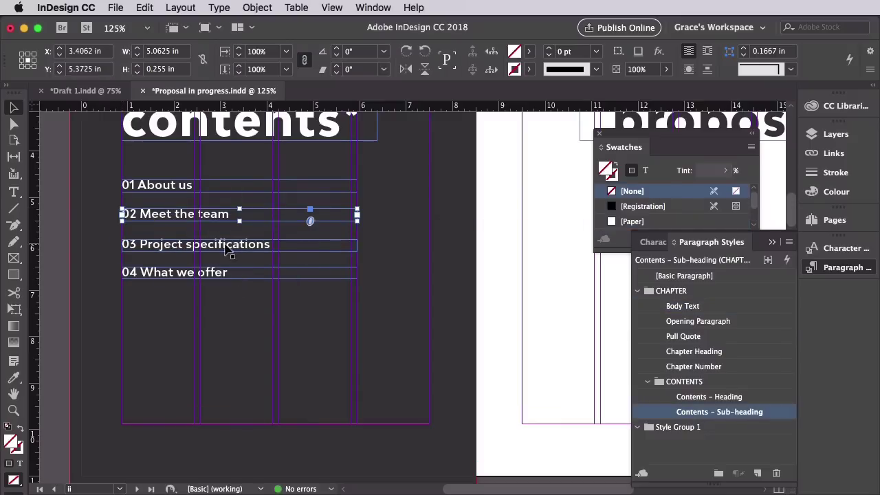
pyautogui.moveTo(225, 246); pyautogui.dragTo(225, 244)
pyautogui.moveTo(231, 277); pyautogui.dragTo(230, 273)
pyautogui.click(232, 294)
pyautogui.press('w')
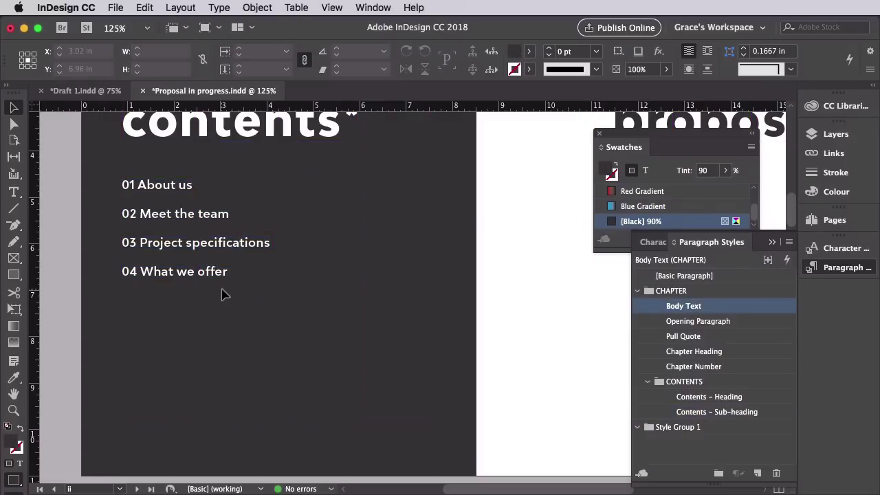
pyautogui.press('w')
# Add a 05 Project time estimations frame styled Contents – Sub-heading, aligned with the list.
pyautogui.press('t')
pyautogui.moveTo(122, 298); pyautogui.dragTo(357, 308)
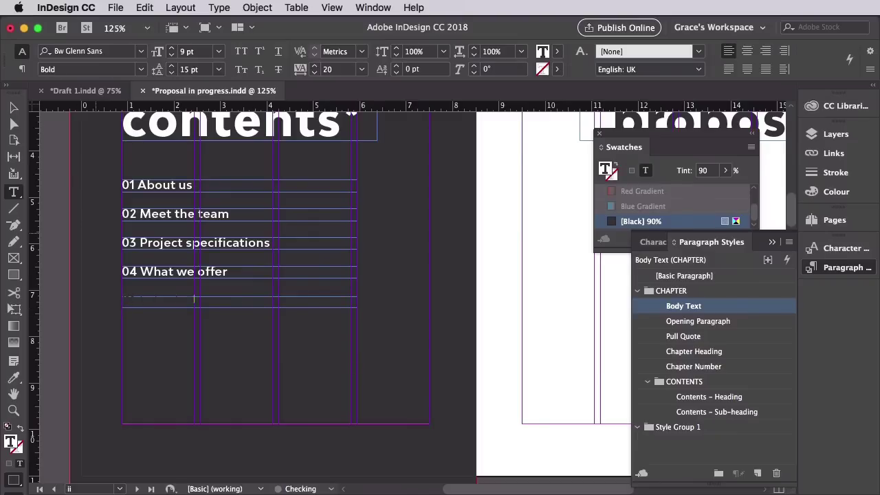
pyautogui.press('super+a')
pyautogui.click(719, 412)
pyautogui.press('Escape')
pyautogui.moveTo(287, 298); pyautogui.dragTo(287, 300)
pyautogui.click(124, 331)
# Add a 06 Additional services frame styled Contents – Sub-heading, fitted to its line.
pyautogui.press('t')
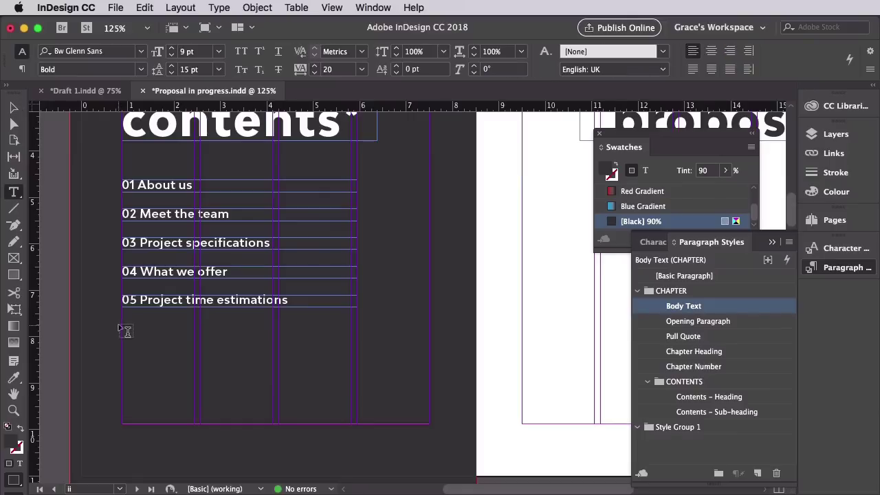
pyautogui.moveTo(122, 314); pyautogui.dragTo(358, 343)
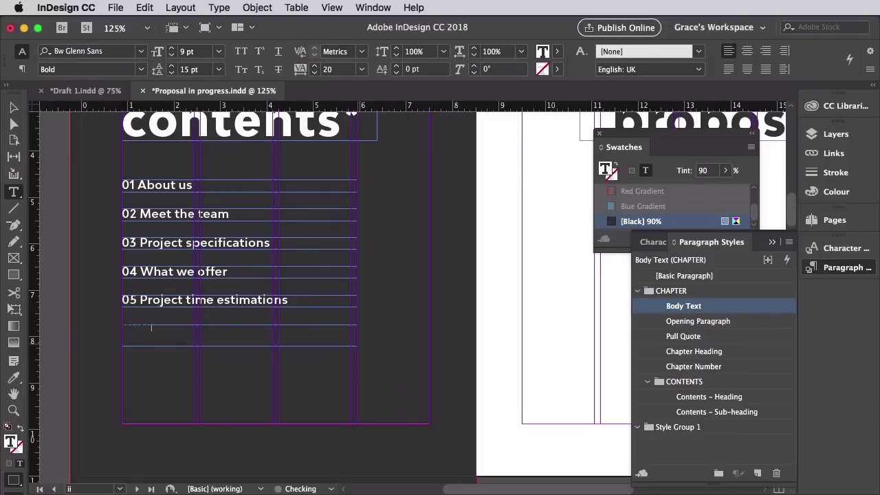
pyautogui.write('06 Additional services')
pyautogui.moveTo(122, 327); pyautogui.dragTo(239, 337)
pyautogui.click(715, 413)
pyautogui.click(13, 109)
pyautogui.moveTo(276, 336); pyautogui.dragTo(277, 335)
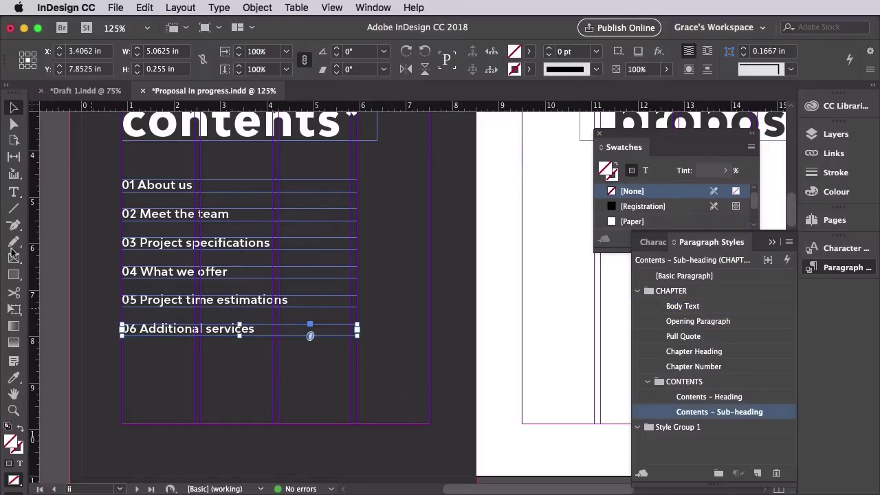
# Add a 07 Terms and conditions frame styled Contents – Sub-heading, fitted and set lower.
pyautogui.press('t')
pyautogui.moveTo(125, 355); pyautogui.dragTo(357, 370)
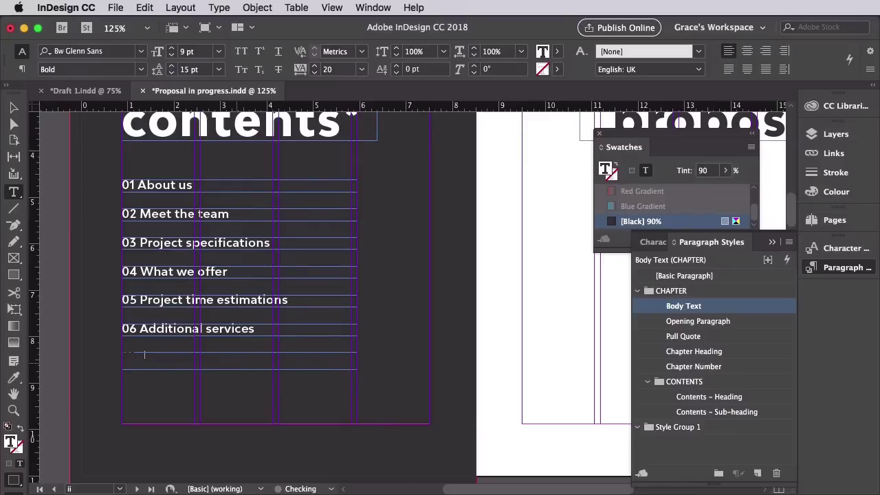
pyautogui.click(735, 413)
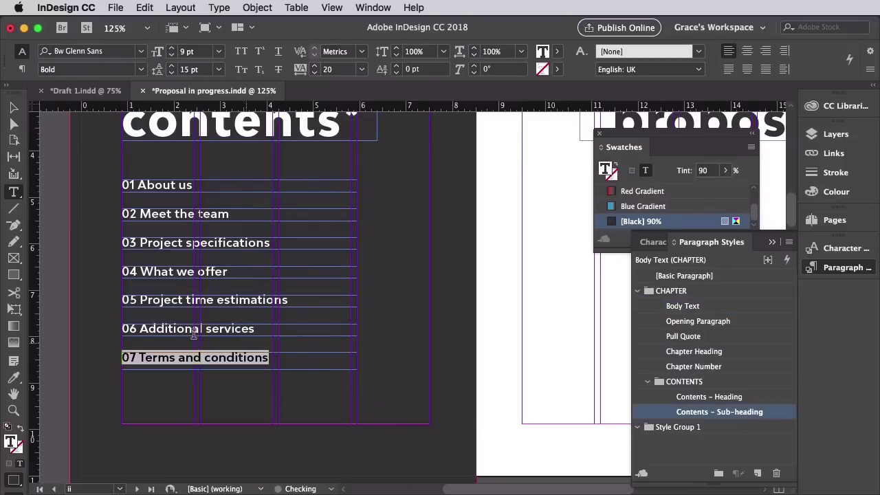
pyautogui.press('Escape')
pyautogui.doubleClick(240, 369)
pyautogui.moveTo(277, 361); pyautogui.dragTo(237, 388)
pyautogui.click(278, 376)
# Respace the 07, 06, 05 and 04 frames and move 01 About us up to start the list.
pyautogui.press('w')
pyautogui.press('w')
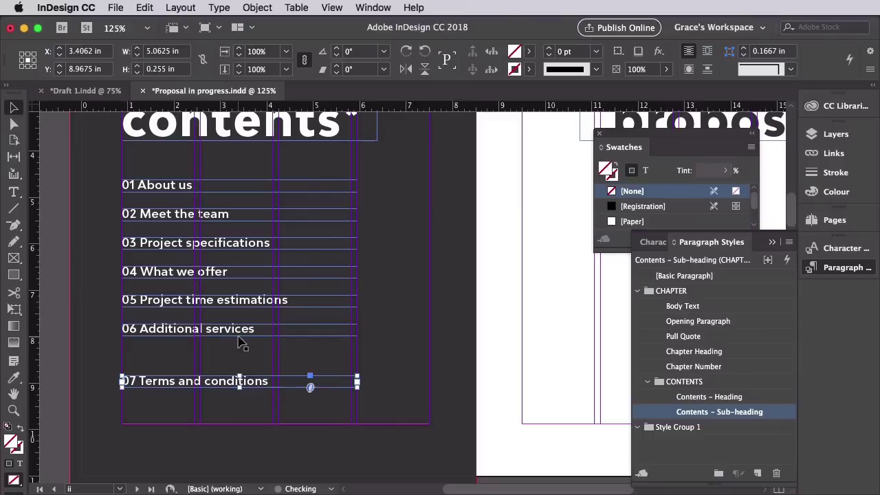
pyautogui.moveTo(237, 330); pyautogui.dragTo(241, 348)
pyautogui.moveTo(238, 300); pyautogui.dragTo(237, 309)
pyautogui.moveTo(235, 273); pyautogui.dragTo(238, 273)
pyautogui.moveTo(243, 347); pyautogui.dragTo(244, 347)
pyautogui.moveTo(244, 310); pyautogui.dragTo(243, 315)
pyautogui.moveTo(236, 273); pyautogui.dragTo(236, 276)
pyautogui.click(238, 243)
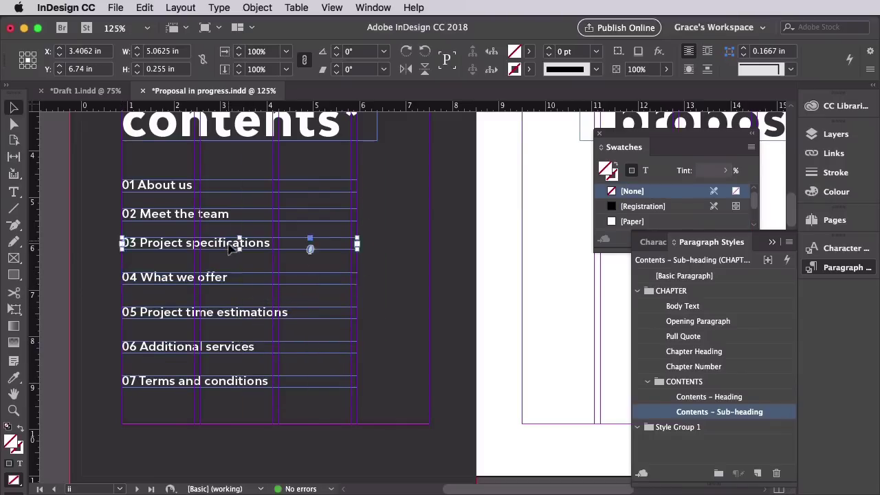
pyautogui.moveTo(227, 216); pyautogui.dragTo(216, 183)
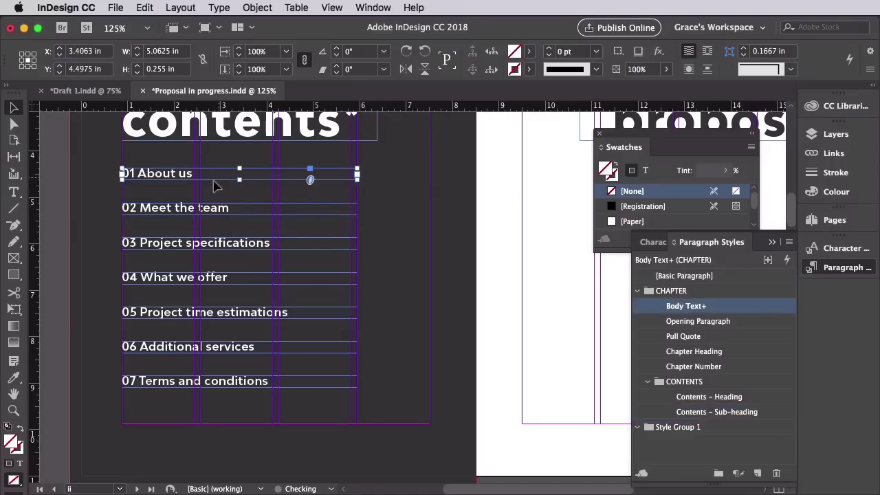
pyautogui.press('w')
# Shift the whole contents list lower, then even out the 05, 06 and 07 spacing.
pyautogui.press('w')
pyautogui.press('super+a')
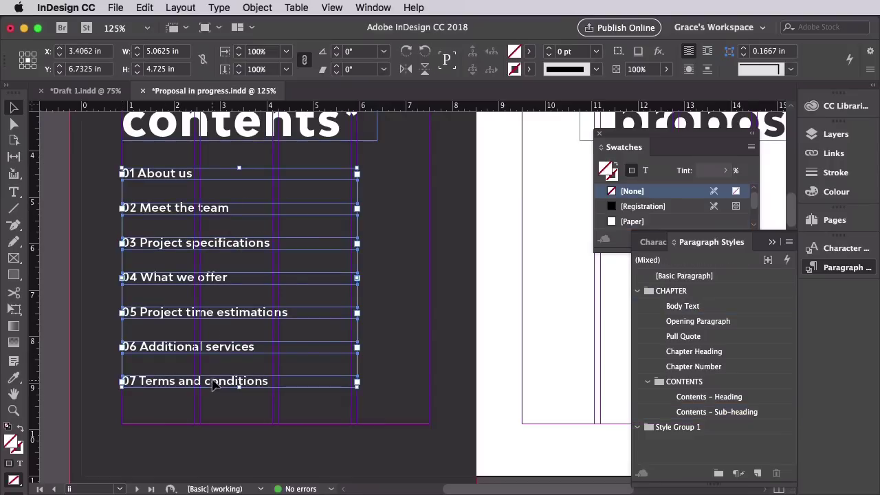
pyautogui.moveTo(211, 378); pyautogui.dragTo(213, 401)
pyautogui.click(403, 385)
pyautogui.press('w')
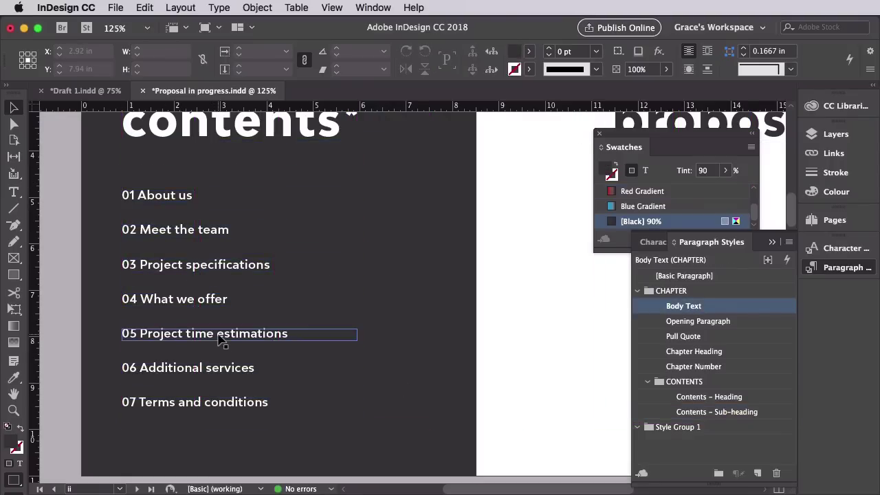
pyautogui.moveTo(244, 336); pyautogui.dragTo(195, 373)
pyautogui.moveTo(204, 409); pyautogui.dragTo(204, 411)
pyautogui.click(217, 431)
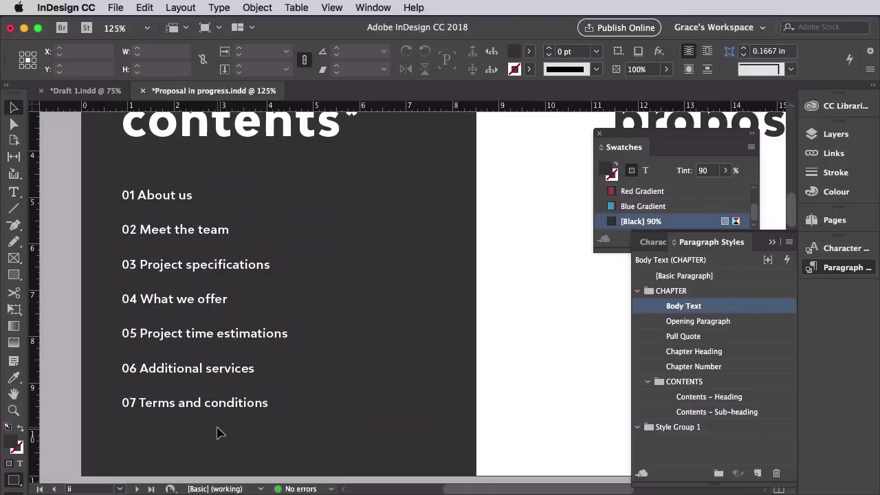
pyautogui.hscroll(3, 217, 432)
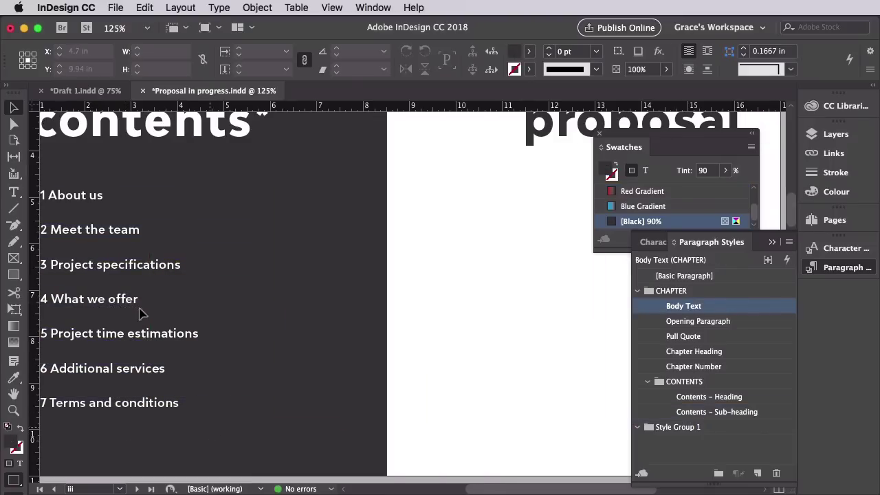
# Paste a copy of the 01 About us frame onto the proposal page below 'our proposal'.
pyautogui.click(93, 198)
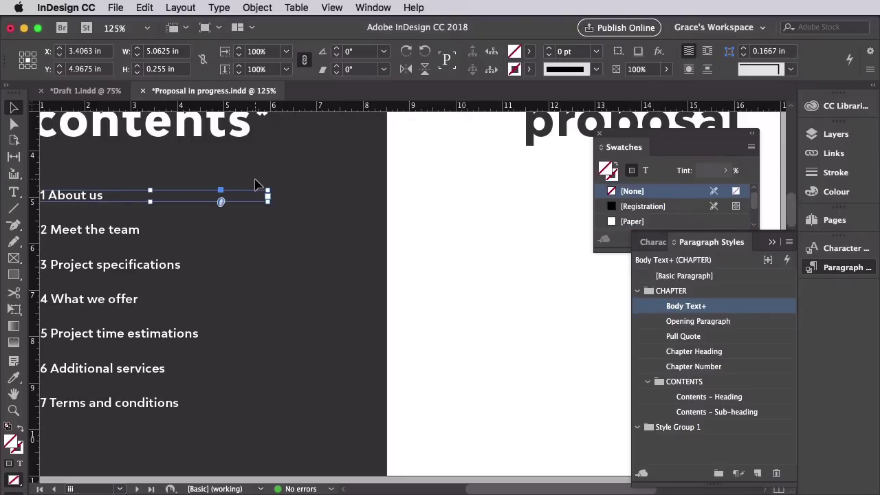
pyautogui.press('w')
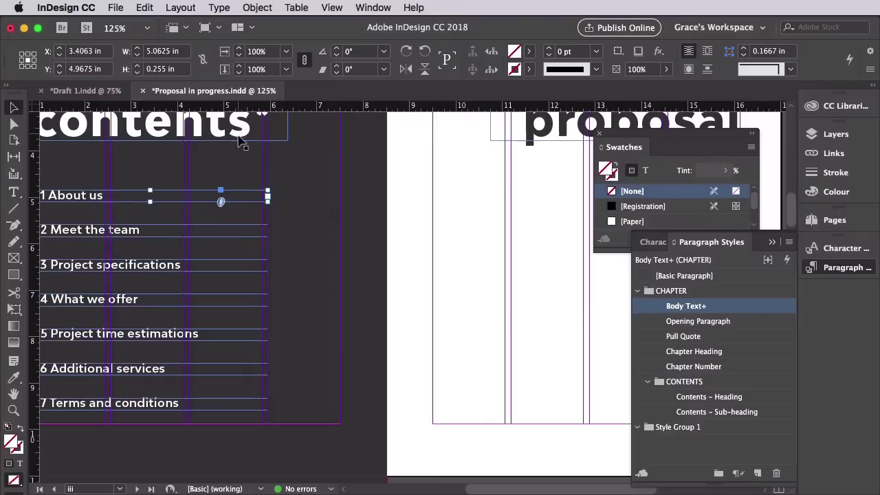
pyautogui.click(143, 8)
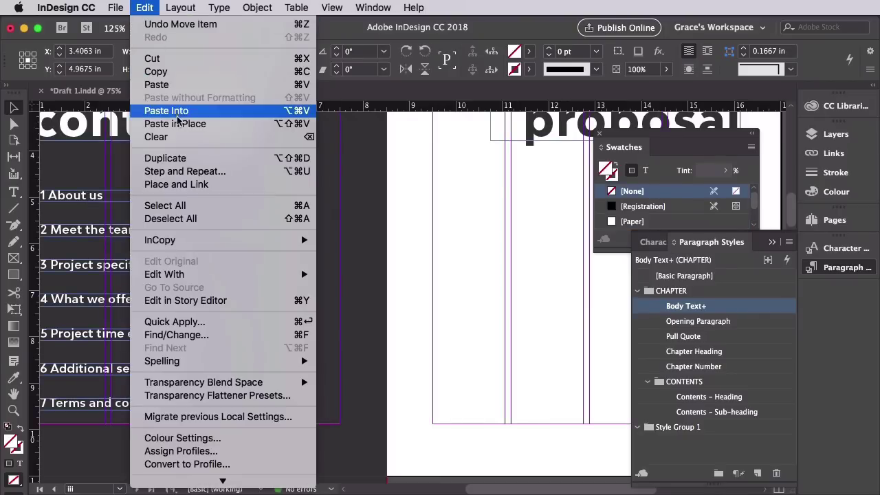
pyautogui.click(156, 85)
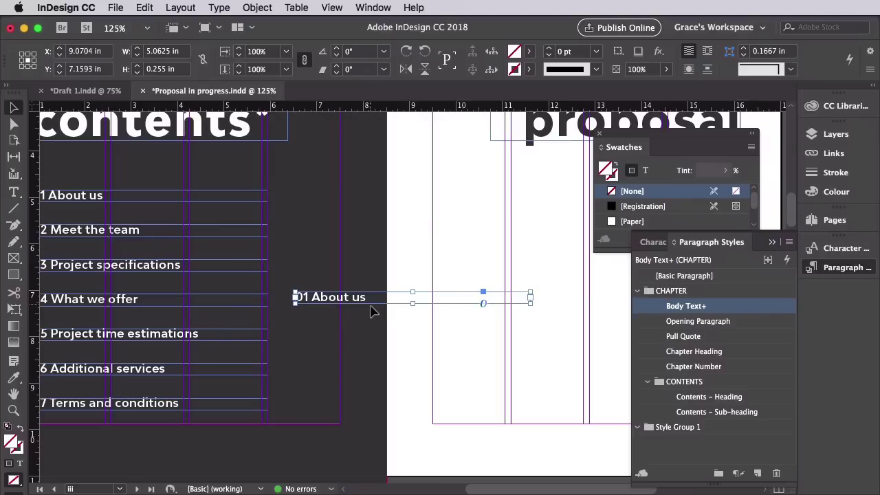
pyautogui.hscroll(5, 386, 316)
pyautogui.moveTo(297, 294); pyautogui.dragTo(353, 204)
pyautogui.hscroll(10, 318, 219)
pyautogui.hscroll(-5, 318, 218)
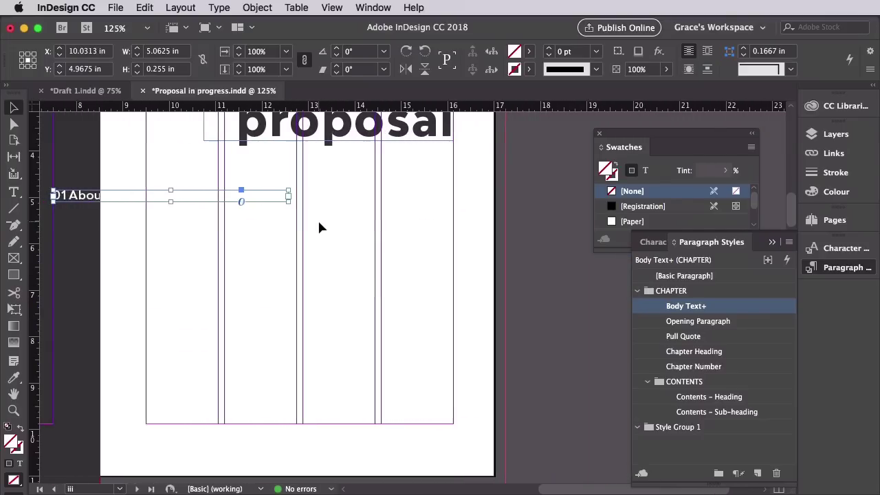
pyautogui.moveTo(255, 199); pyautogui.dragTo(432, 199)
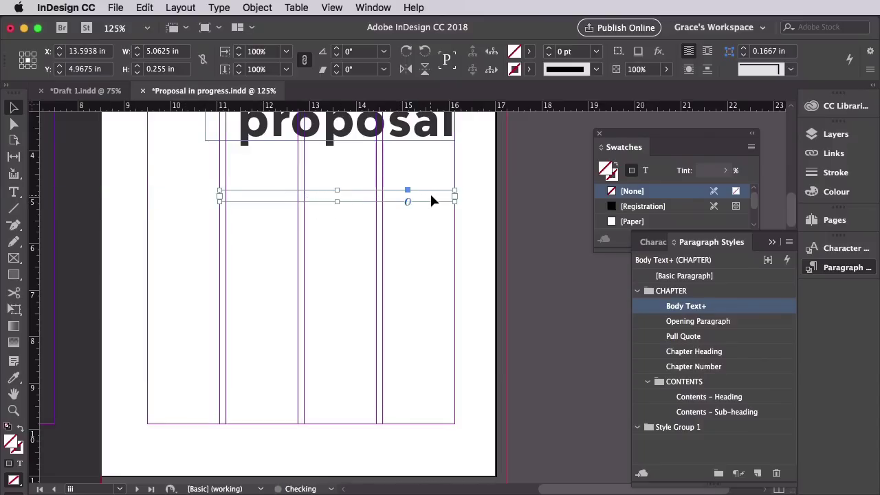
# Colour the copied frame's text [Black] 90%.
pyautogui.click(646, 171)
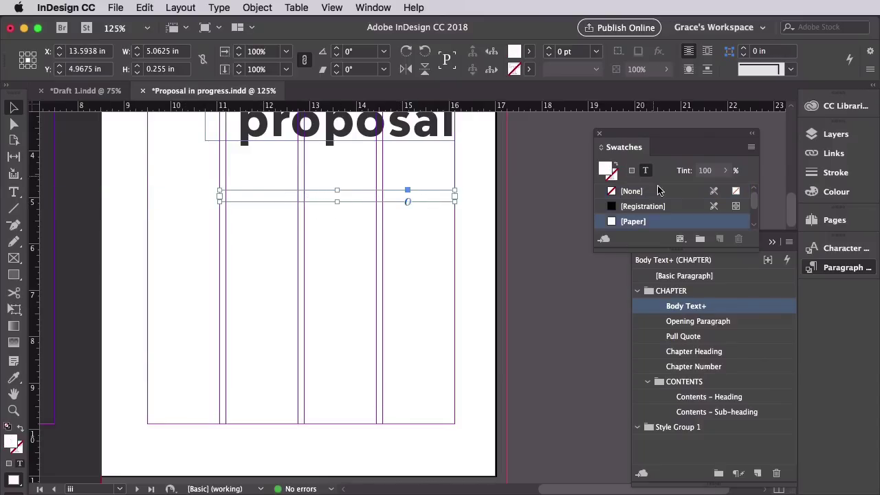
pyautogui.scroll(-5, 661, 207)
pyautogui.click(653, 222)
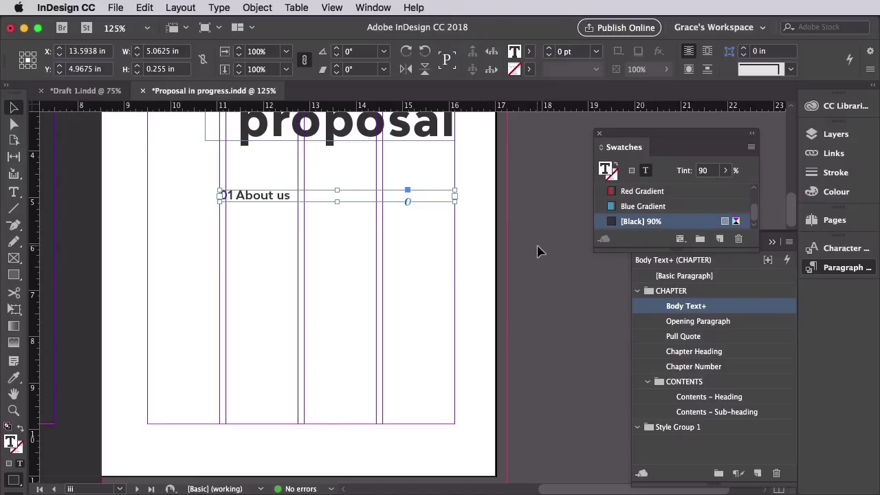
# Right-align the copied entry's text and replace it with 'x'.
pyautogui.doubleClick(258, 194)
pyautogui.moveTo(220, 195); pyautogui.dragTo(294, 204)
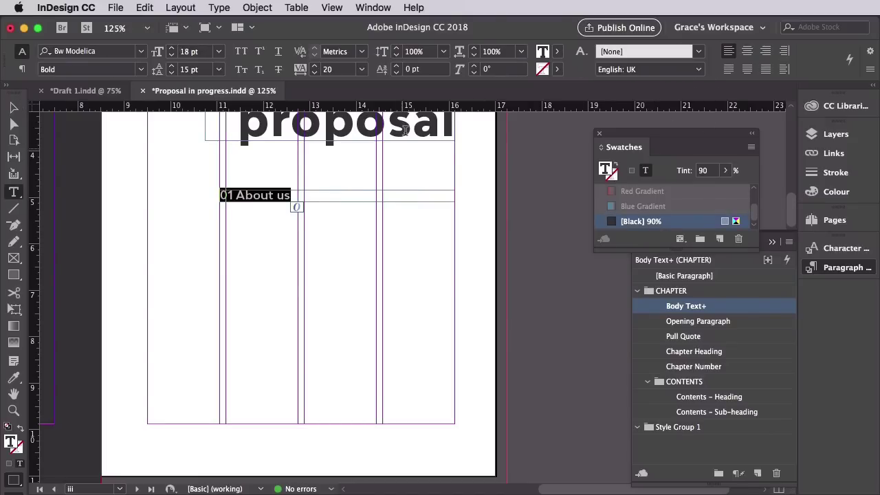
pyautogui.click(765, 52)
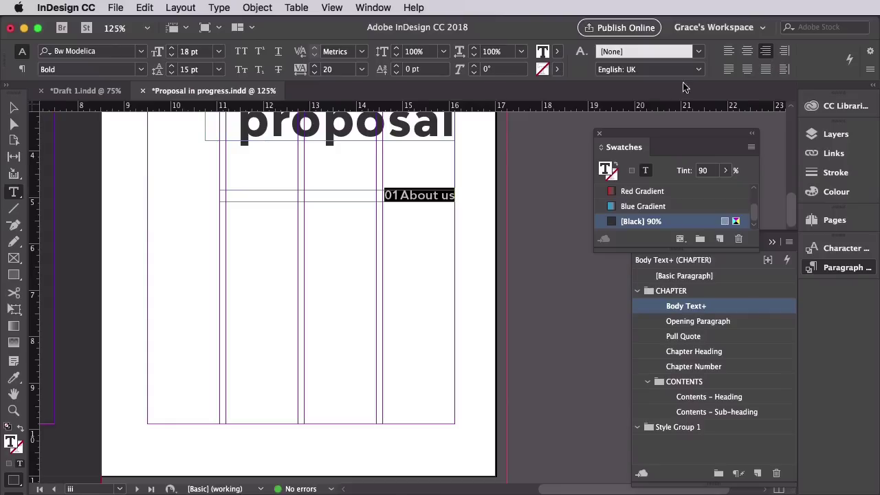
pyautogui.click(385, 197)
pyautogui.moveTo(386, 195); pyautogui.dragTo(490, 206)
pyautogui.write('x')
# Duplicate the x frame onto the next row and zoom out to view both pages.
pyautogui.click(14, 108)
pyautogui.click(145, 8)
pyautogui.click(153, 71)
pyautogui.click(145, 9)
pyautogui.click(153, 84)
pyautogui.moveTo(449, 296)
pyautogui.mouseDown()
pyautogui.moveTo(391, 243)
pyautogui.moveTo(249, 241)
pyautogui.moveTo(330, 238)
pyautogui.moveTo(484, 206)
pyautogui.mouseUp()
pyautogui.hscroll(-5, 330, 257)
pyautogui.press('super+minus')
# Paste more x frames down the proposal page until seven rows match the contents list.
pyautogui.press('super+c')
pyautogui.press('super+v')
pyautogui.moveTo(485, 281); pyautogui.dragTo(547, 323)
pyautogui.press('super+v')
pyautogui.click(542, 348)
pyautogui.press('super+c')
pyautogui.press('super+v')
pyautogui.click(371, 323)
pyautogui.moveTo(354, 295); pyautogui.dragTo(422, 374)
pyautogui.click(491, 400)
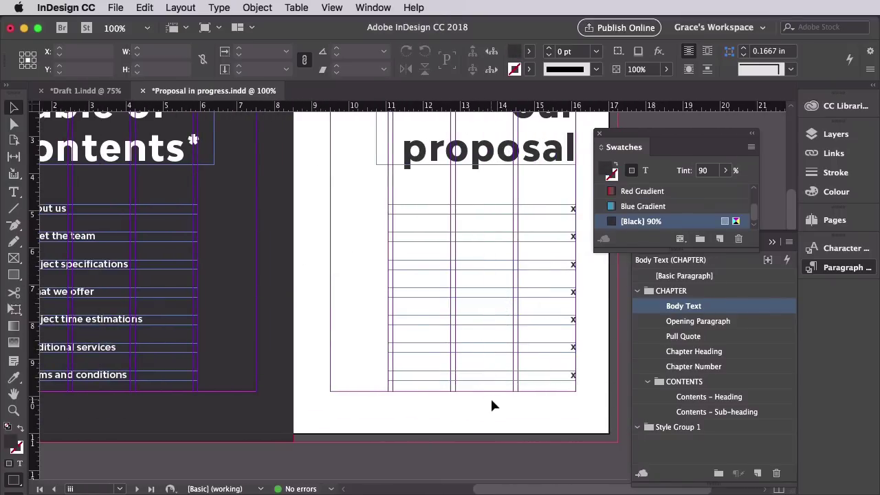
# Nudge the contents frames 04 to 07 on the left page into alignment.
pyautogui.hscroll(-3, 492, 401)
pyautogui.click(137, 264)
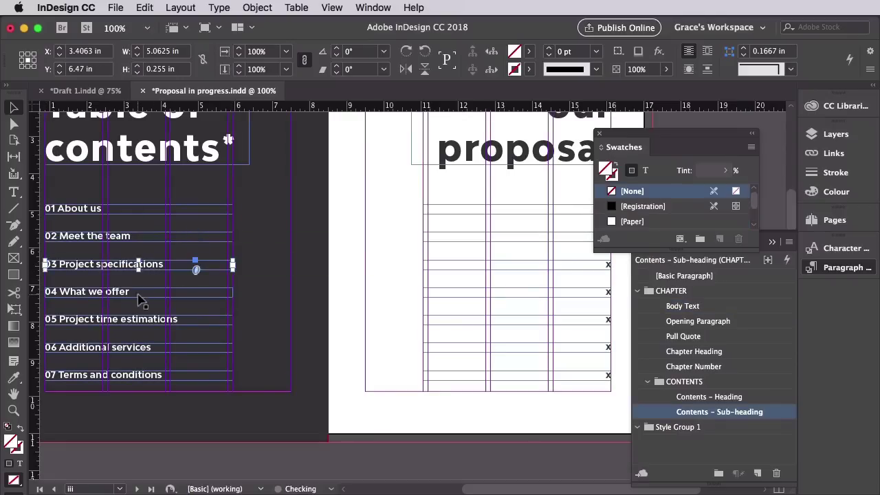
pyautogui.moveTo(138, 295); pyautogui.dragTo(139, 294)
pyautogui.moveTo(142, 322); pyautogui.dragTo(142, 323)
pyautogui.moveTo(142, 351); pyautogui.dragTo(142, 350)
# Draw a Paper-white 2 pt rule under the '01 About us' entry.
pyautogui.moveTo(141, 377); pyautogui.dragTo(141, 376)
pyautogui.click(276, 334)
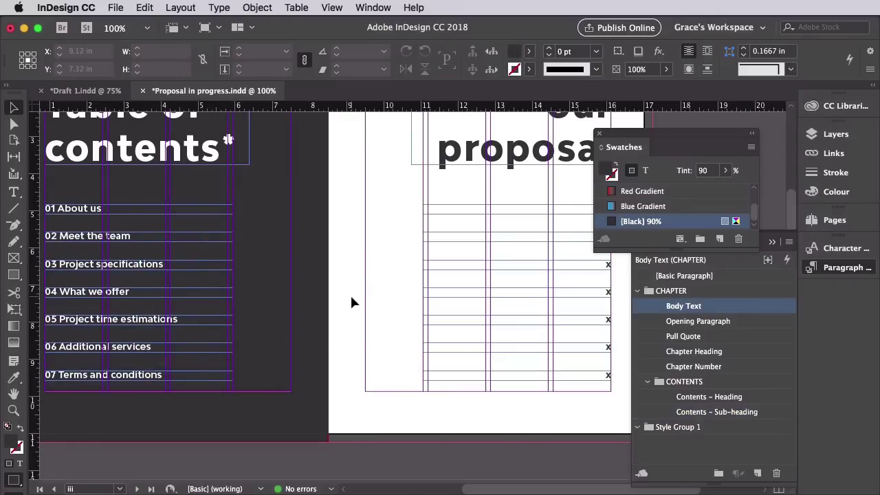
pyautogui.press('super+minus')
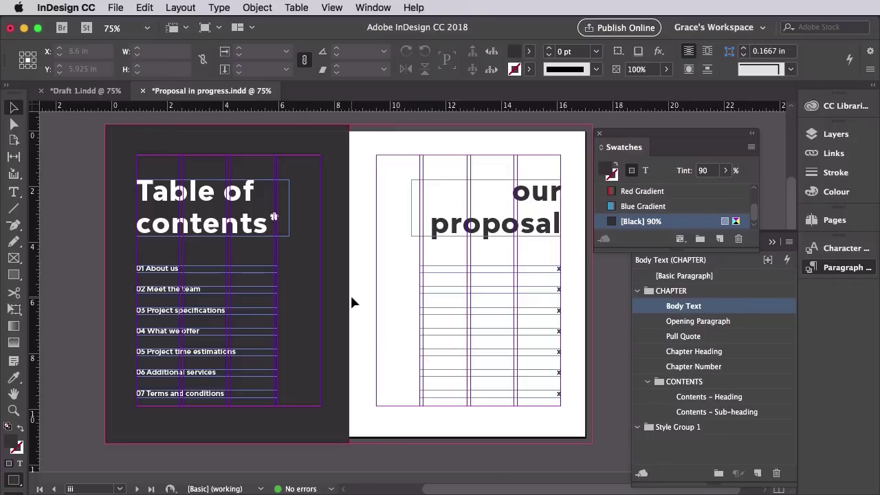
pyautogui.click(14, 207)
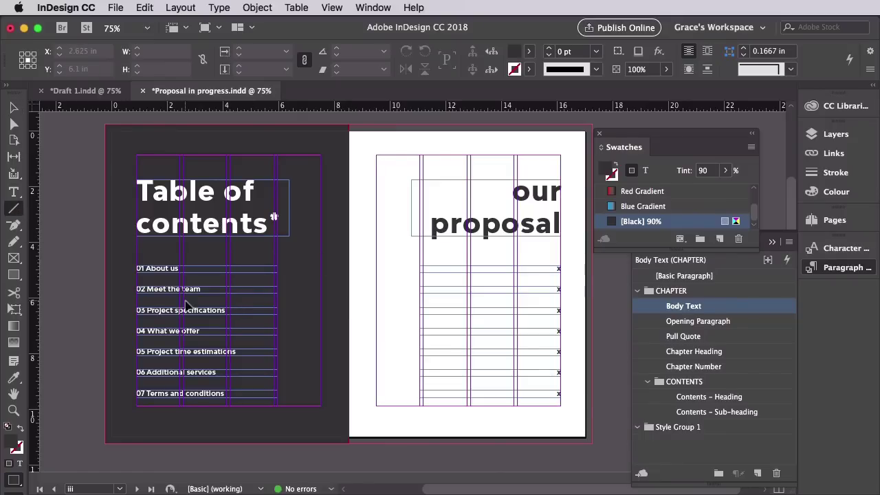
pyautogui.press('super+equal')
pyautogui.moveTo(149, 253); pyautogui.dragTo(504, 252)
pyautogui.scroll(3, 663, 215)
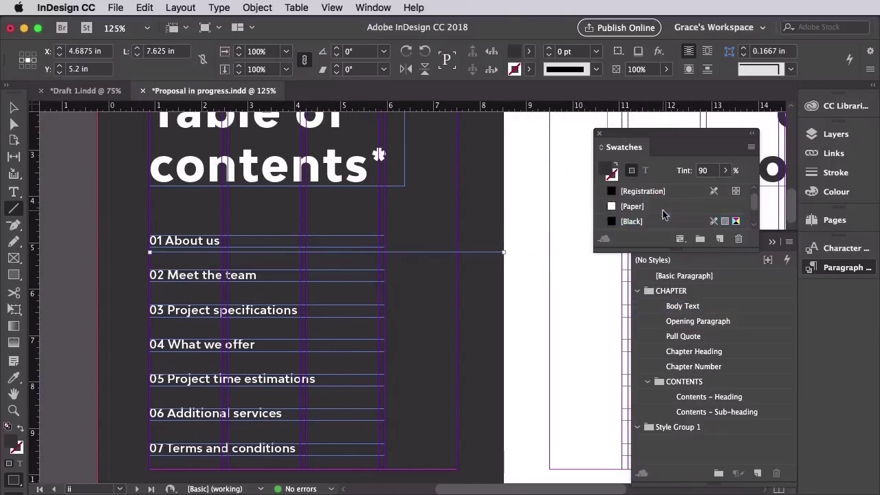
pyautogui.click(663, 217)
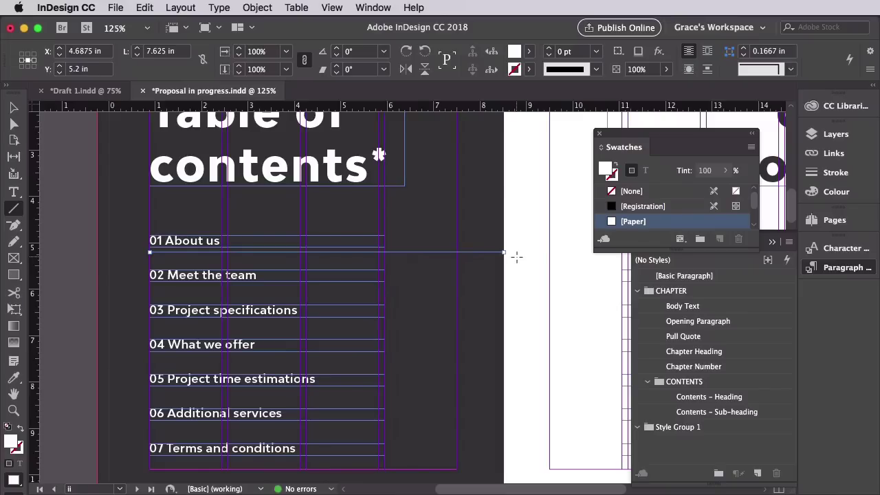
pyautogui.click(836, 173)
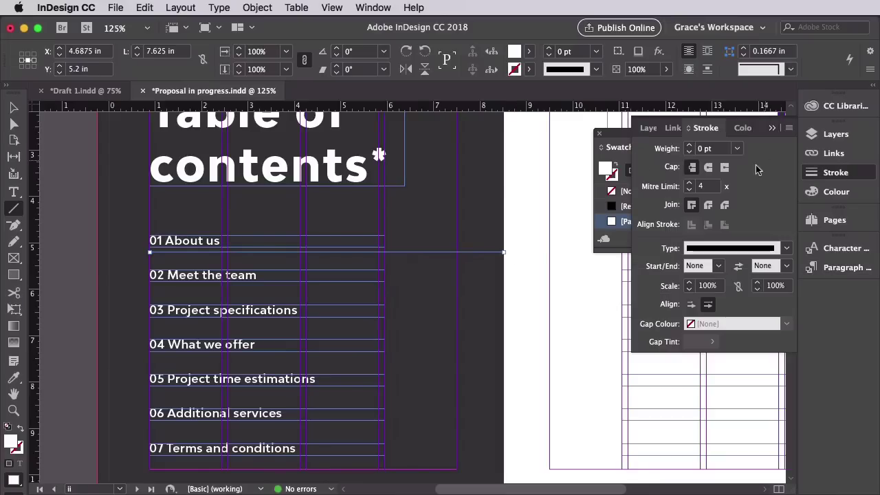
pyautogui.click(691, 147)
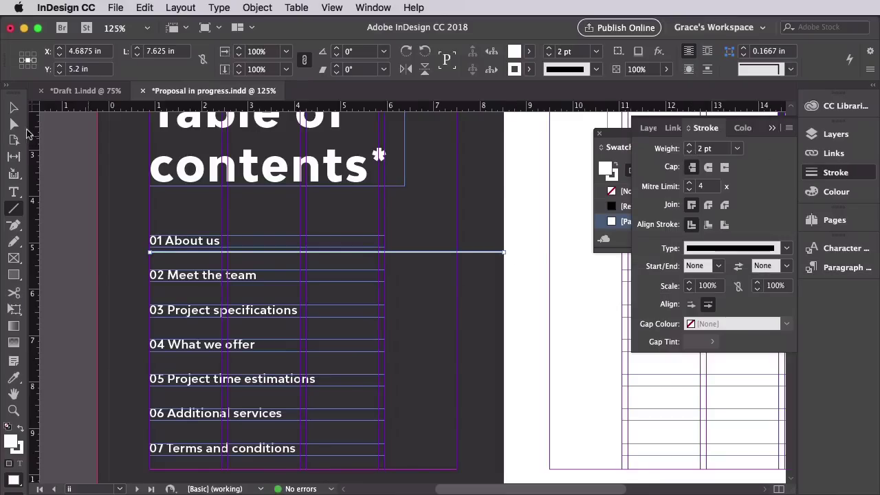
# Duplicate the rule under entries 02 Meet the team through 07 Terms and conditions.
pyautogui.click(12, 111)
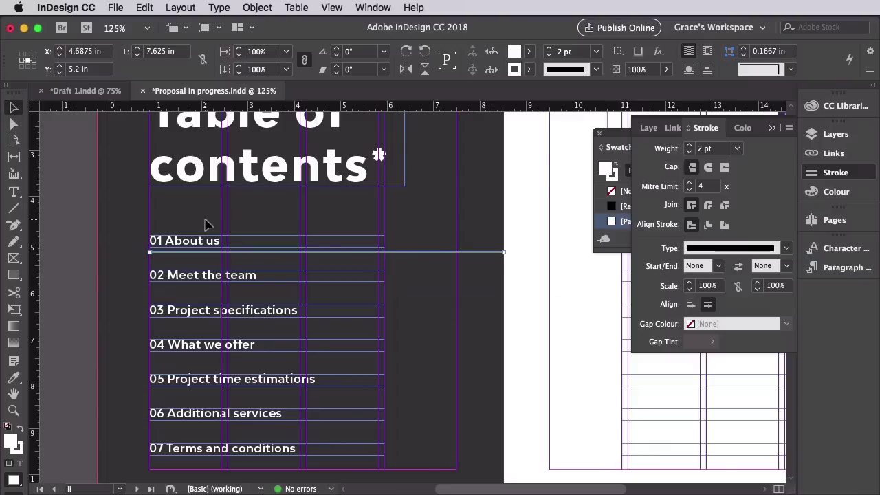
pyautogui.moveTo(200, 251); pyautogui.dragTo(197, 292)
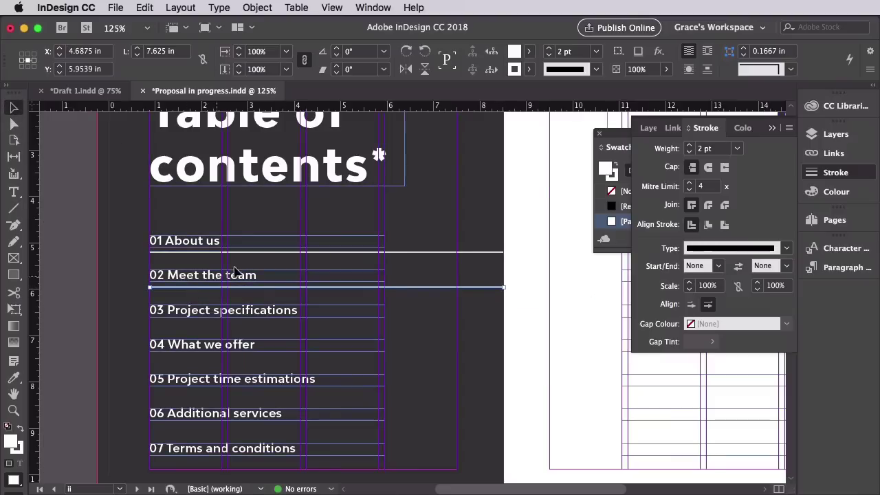
pyautogui.click(254, 252)
pyautogui.keyDown('shift'); pyautogui.click(256, 287); pyautogui.keyUp('shift')
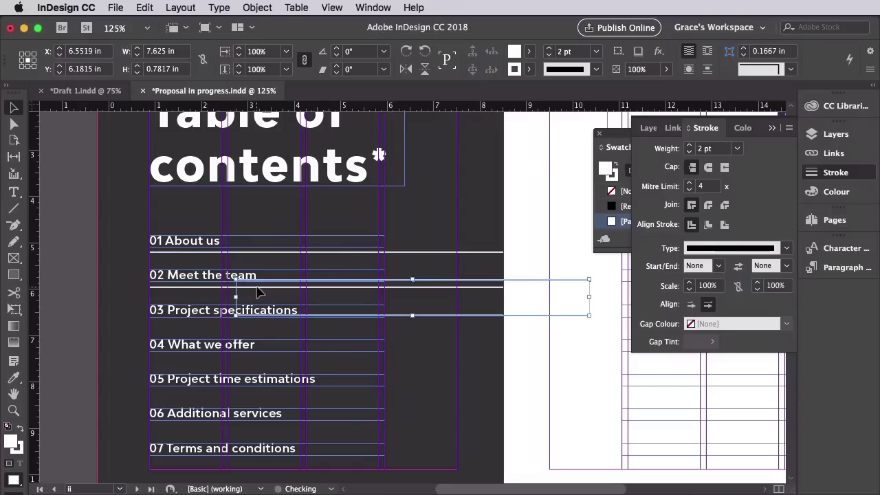
pyautogui.moveTo(500, 285); pyautogui.dragTo(414, 330)
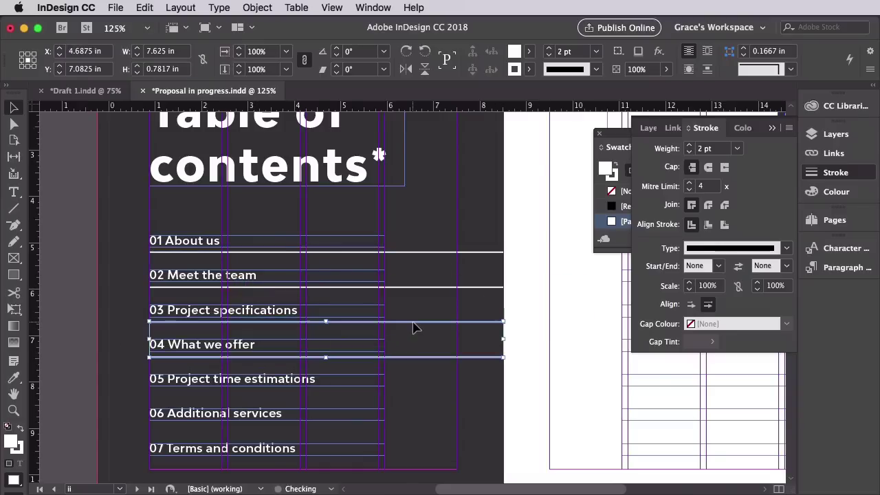
pyautogui.hotkey('ctrl', 'v')
pyautogui.moveTo(427, 277); pyautogui.dragTo(346, 396)
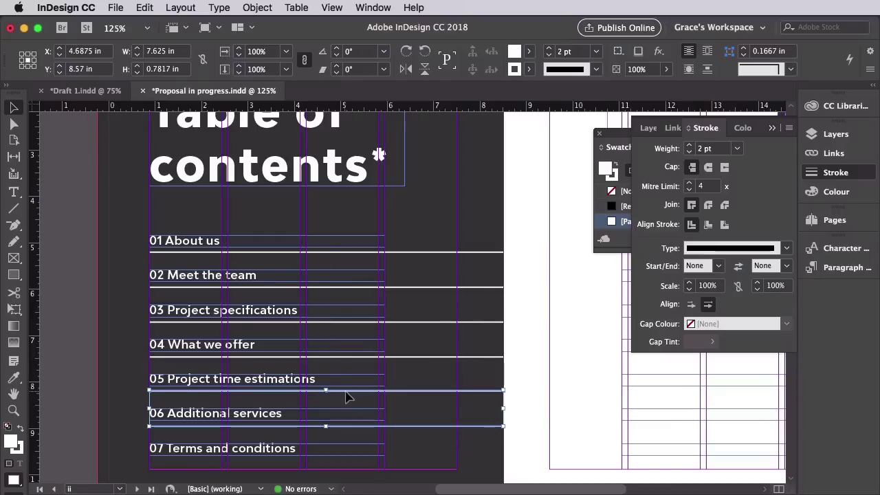
pyautogui.scroll(-4, 541, 416)
pyautogui.click(483, 363)
pyautogui.moveTo(483, 363); pyautogui.dragTo(382, 397)
pyautogui.click(536, 409)
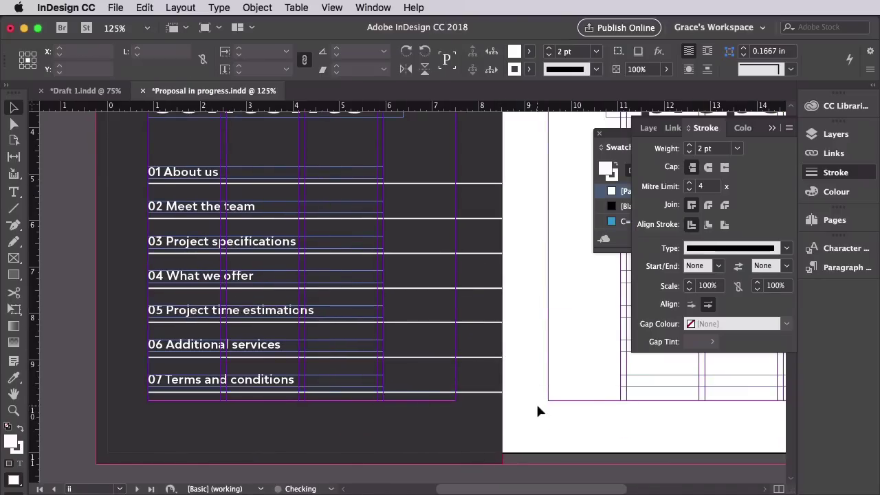
pyautogui.press('w')
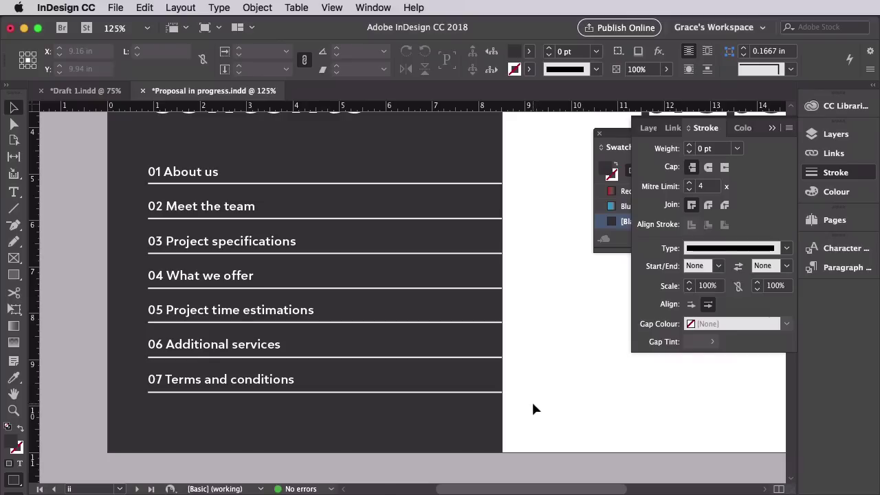
# Copy all seven rules and paste them across onto the right page.
pyautogui.moveTo(534, 410); pyautogui.dragTo(475, 176)
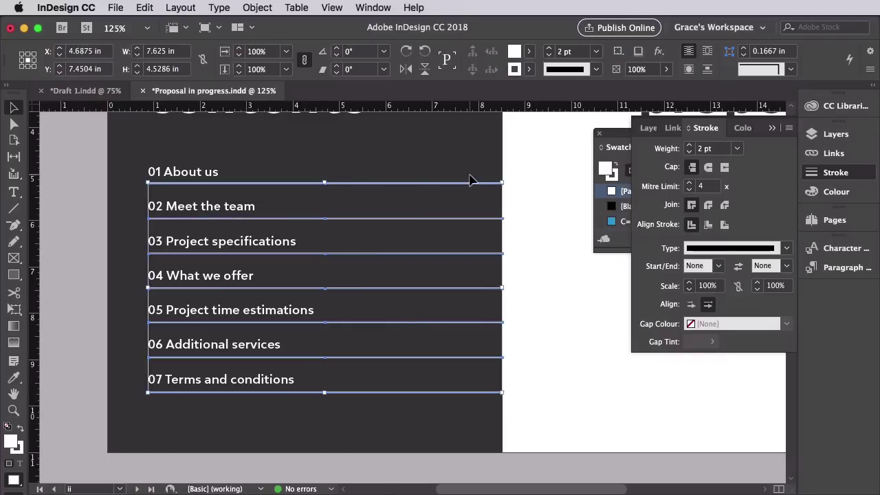
pyautogui.hscroll(3, 413, 275)
pyautogui.click(145, 7)
pyautogui.click(146, 8)
pyautogui.click(146, 8)
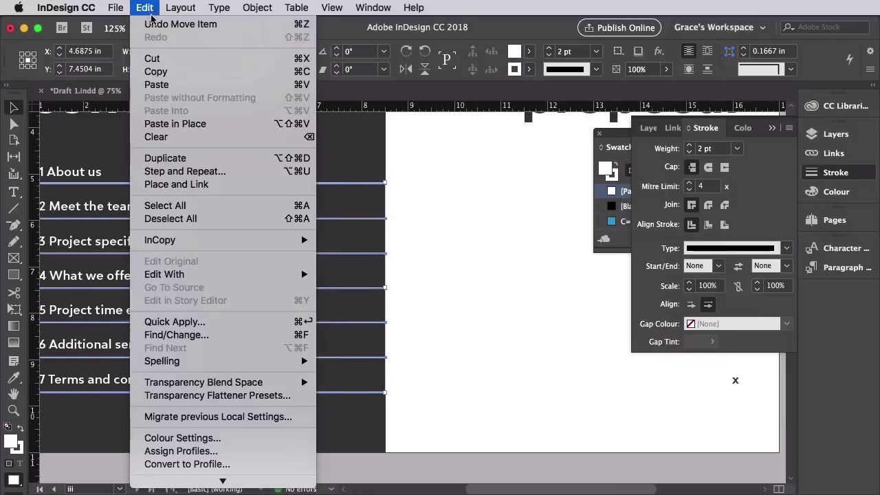
pyautogui.click(157, 84)
pyautogui.moveTo(377, 196); pyautogui.dragTo(525, 187)
# Colour the right page's copied rules Black 90%.
pyautogui.hscroll(5, 482, 162)
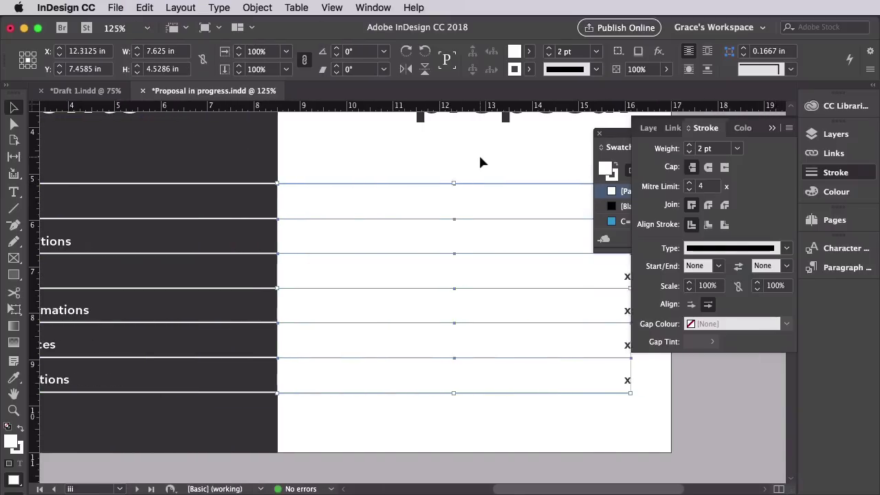
pyautogui.click(625, 134)
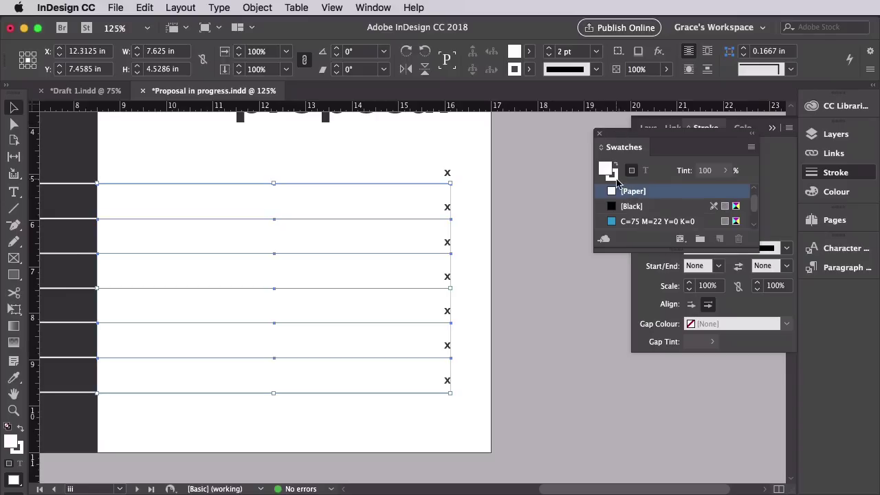
pyautogui.scroll(-3, 665, 213)
pyautogui.click(650, 221)
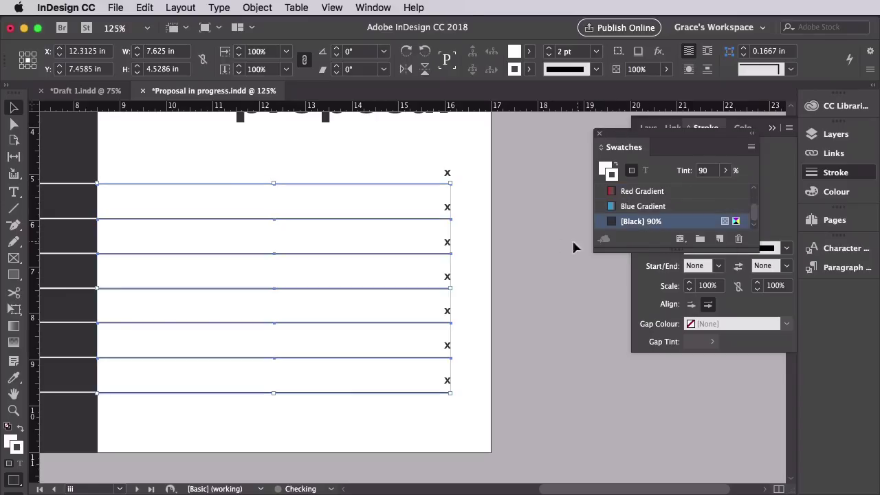
pyautogui.click(533, 244)
pyautogui.hscroll(-3, 532, 244)
pyautogui.scroll(5, 536, 246)
pyautogui.hscroll(-5, 536, 244)
pyautogui.scroll(-3, 535, 244)
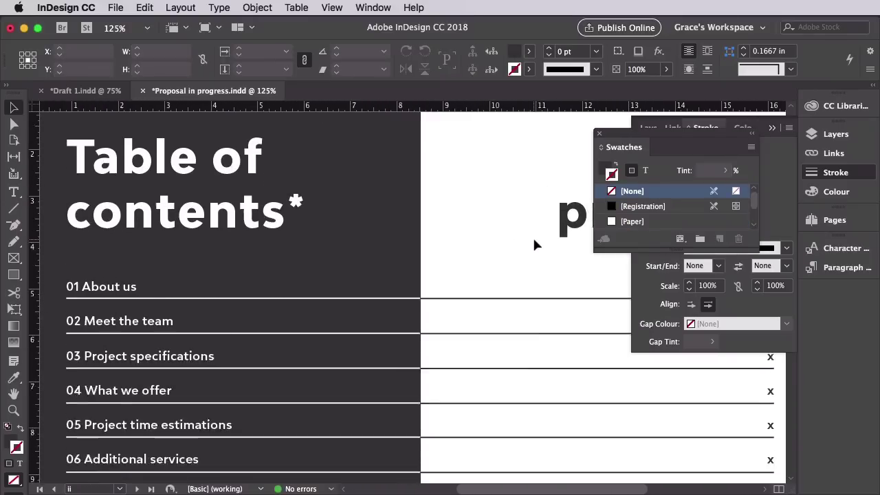
# Change the asterisk after 'Table of contents' from ExtraBold to Medium weight.
pyautogui.doubleClick(336, 215)
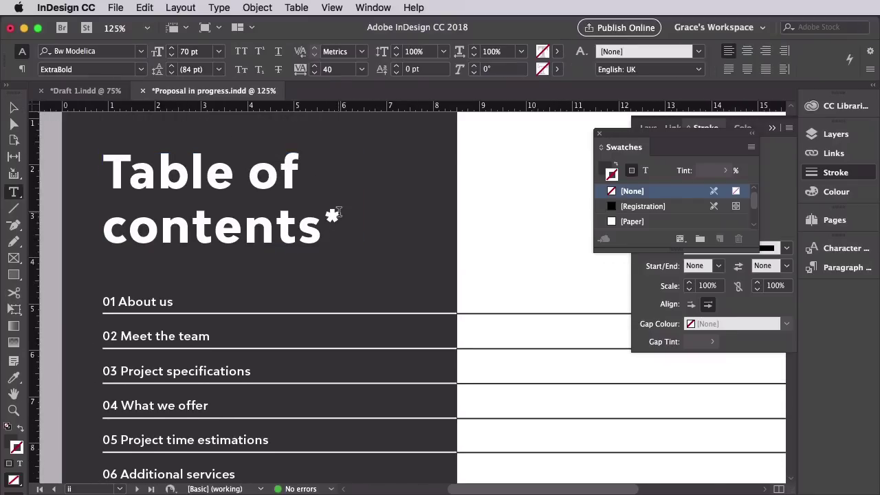
pyautogui.moveTo(341, 216); pyautogui.dragTo(332, 216)
pyautogui.click(140, 70)
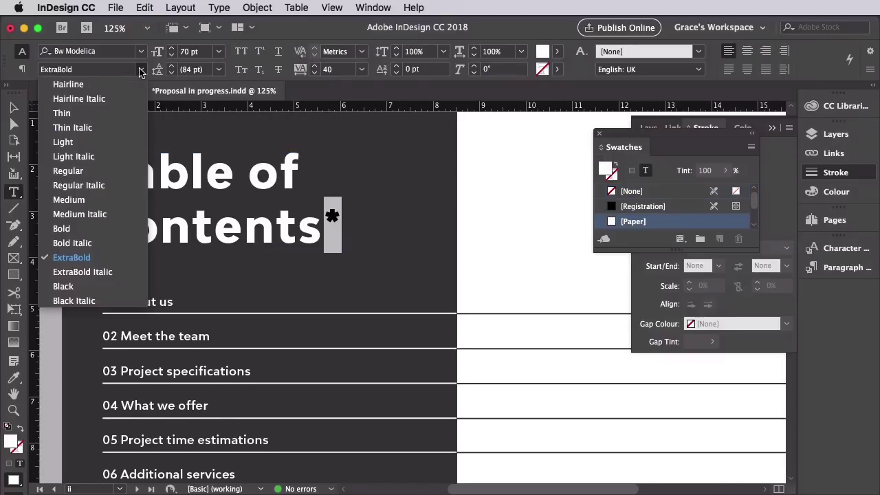
pyautogui.click(91, 171)
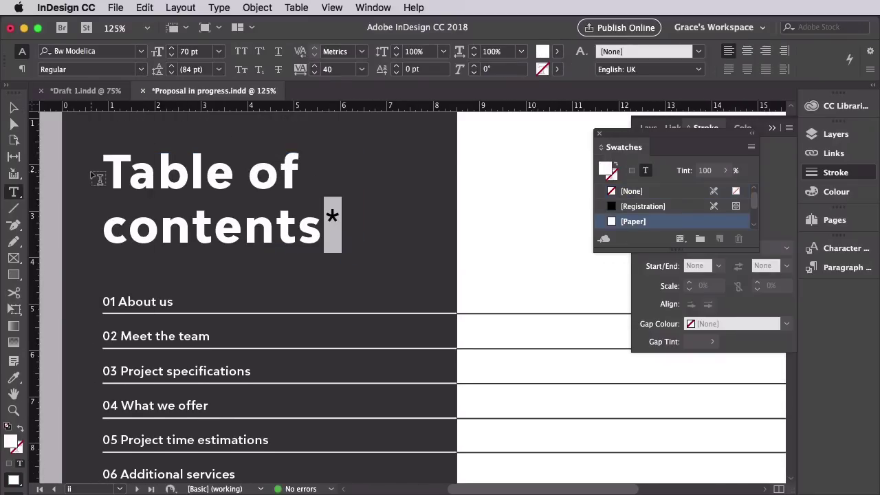
pyautogui.click(140, 70)
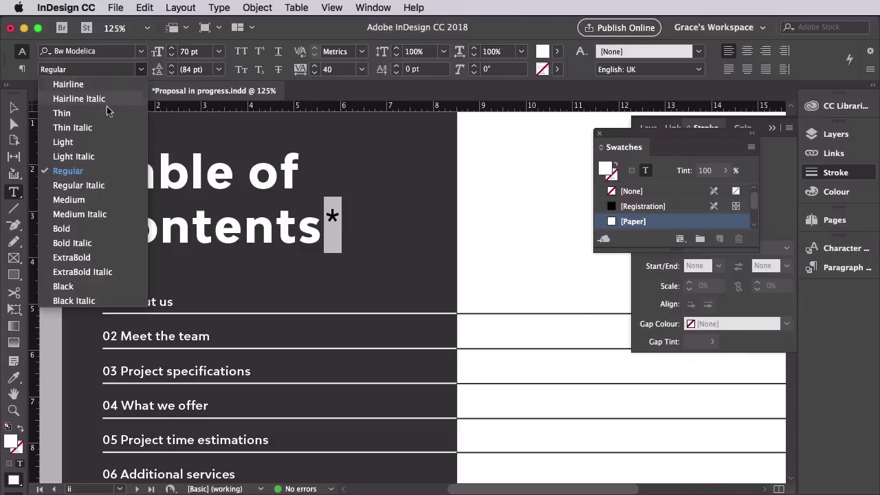
pyautogui.click(69, 200)
pyautogui.click(334, 264)
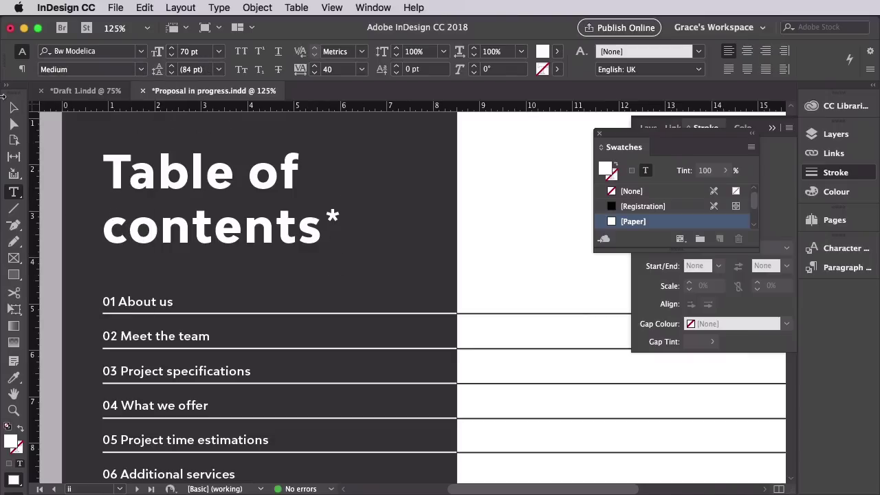
pyautogui.press('Escape')
# Rearrange the panels: collapse Stroke and float the Swatches panel over the work area.
pyautogui.press('super+1')
pyautogui.press('super+minus')
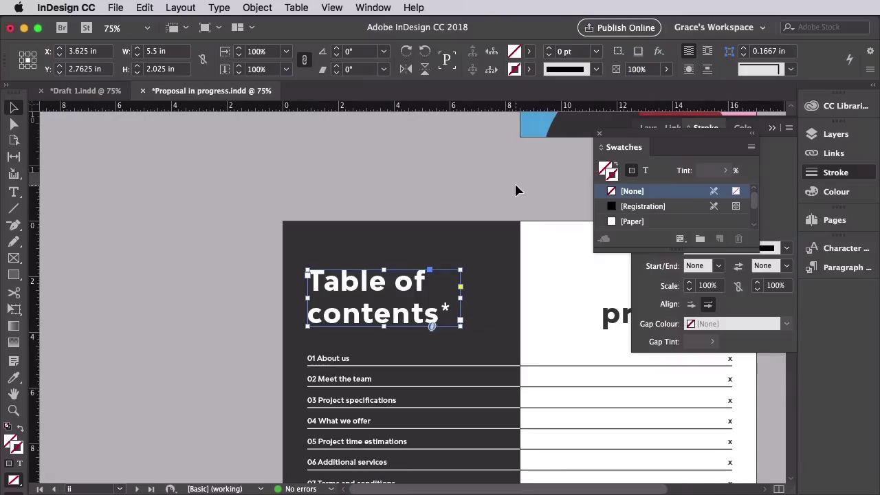
pyautogui.hscroll(5, 435, 158)
pyautogui.hscroll(3, 437, 165)
pyautogui.scroll(-1, 437, 165)
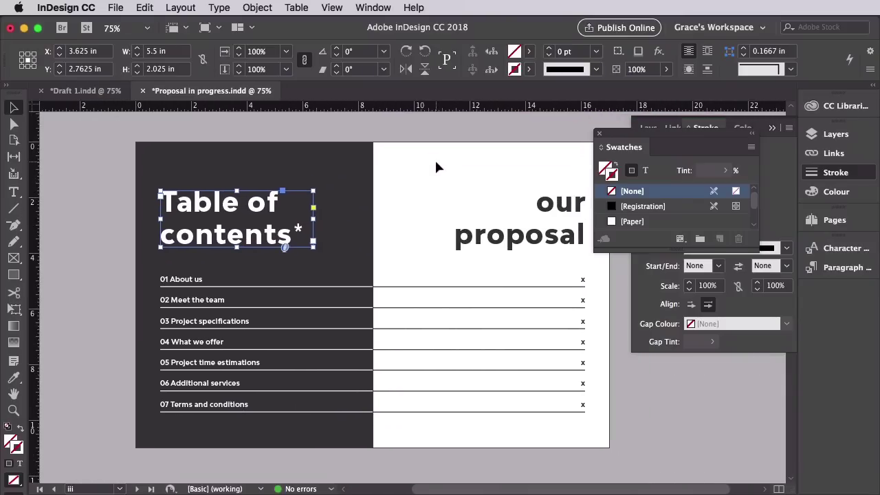
pyautogui.moveTo(698, 138)
pyautogui.mouseDown()
pyautogui.moveTo(729, 258)
pyautogui.moveTo(733, 368)
pyautogui.mouseUp()
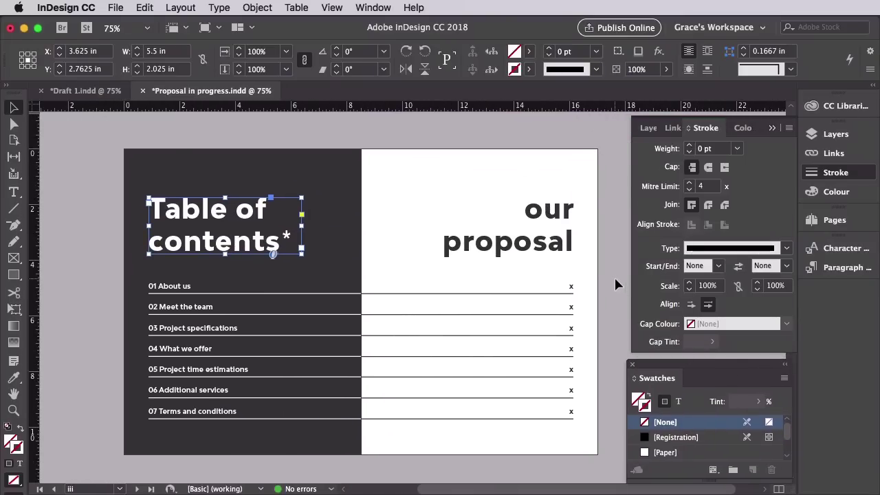
pyautogui.click(772, 128)
pyautogui.moveTo(725, 363); pyautogui.dragTo(684, 196)
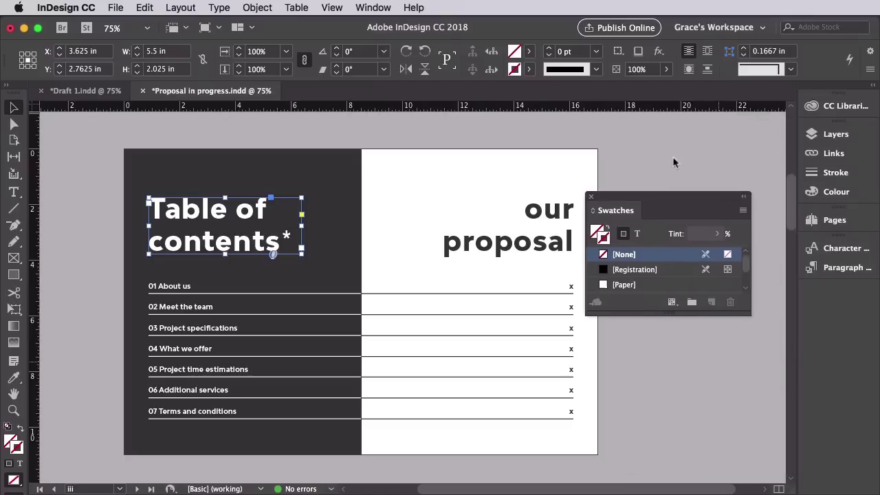
pyautogui.moveTo(674, 162); pyautogui.dragTo(706, 132)
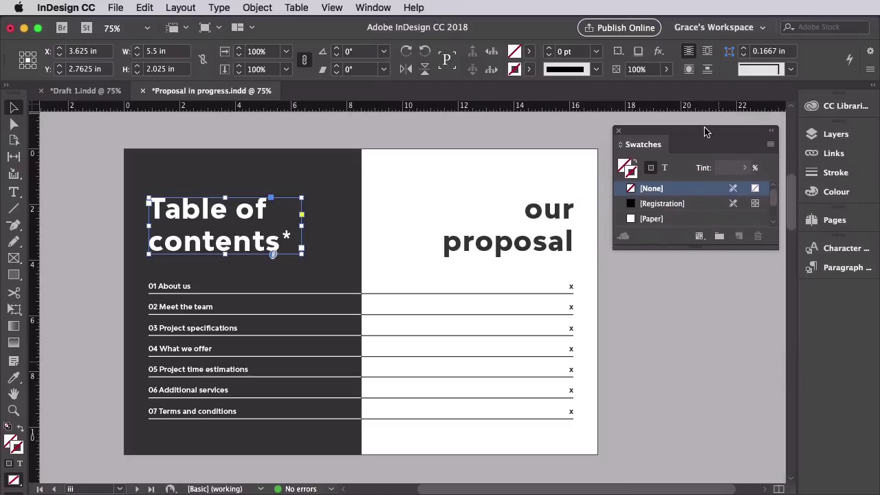
# Deselect the heading frame so nothing stays selected.
pyautogui.click(692, 307)
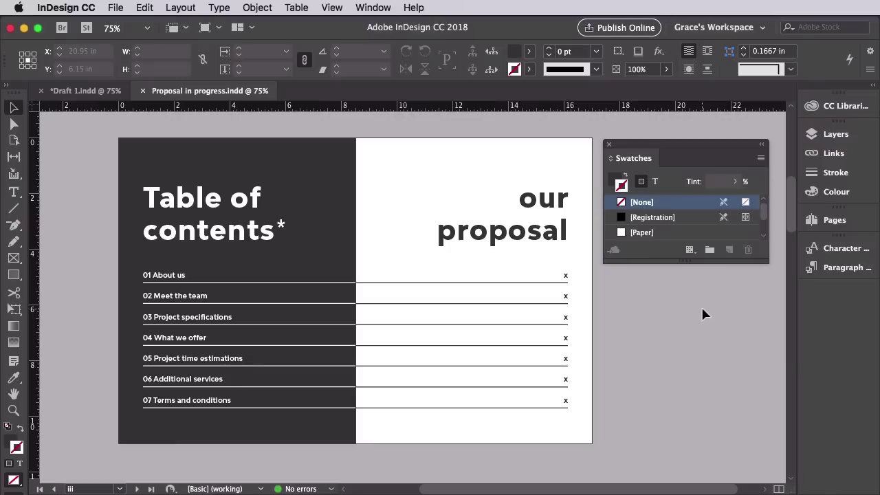
# Jump to the blank spread 4–5 from the Pages panel.
pyautogui.click(856, 227)
pyautogui.scroll(-1, 769, 295)
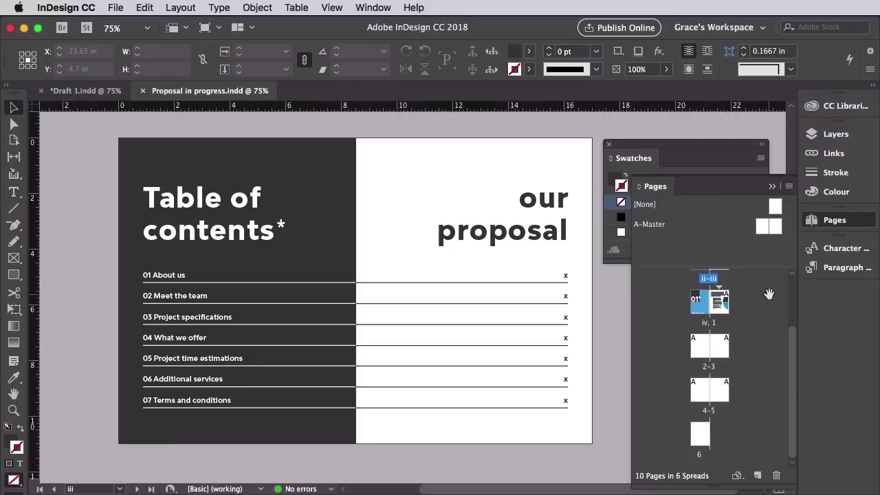
pyautogui.click(702, 389)
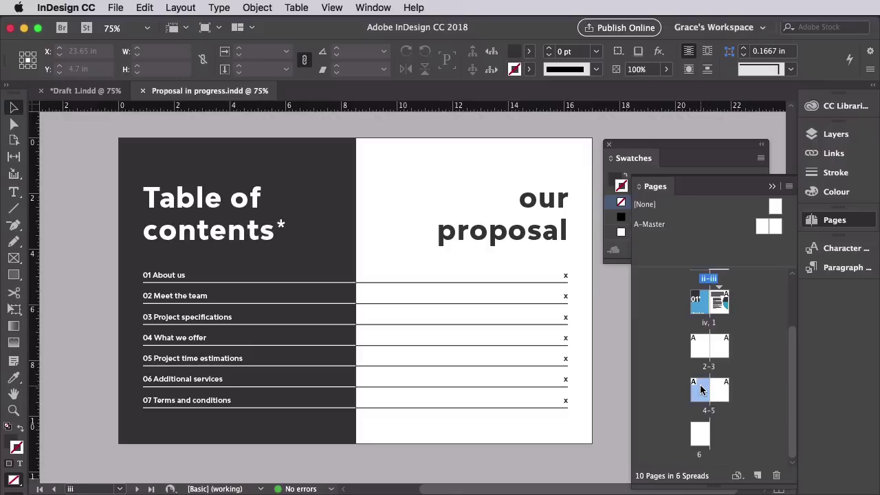
pyautogui.doubleClick(702, 390)
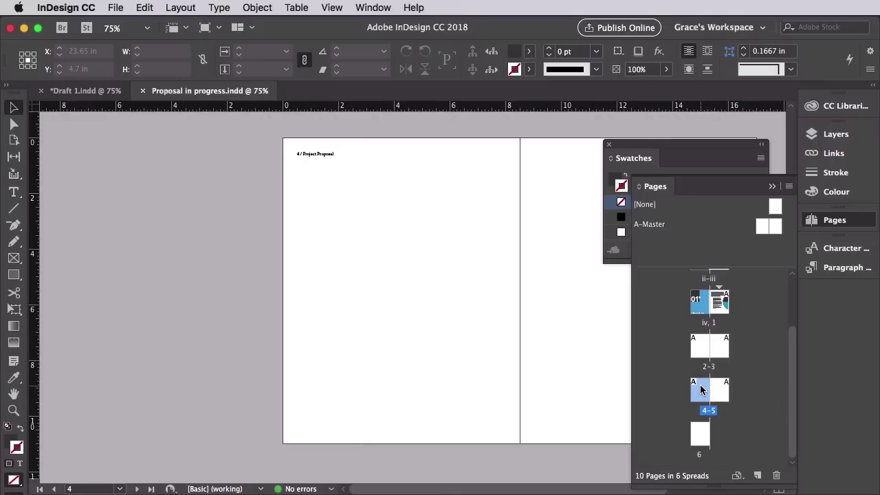
pyautogui.click(773, 187)
pyautogui.hscroll(5, 487, 239)
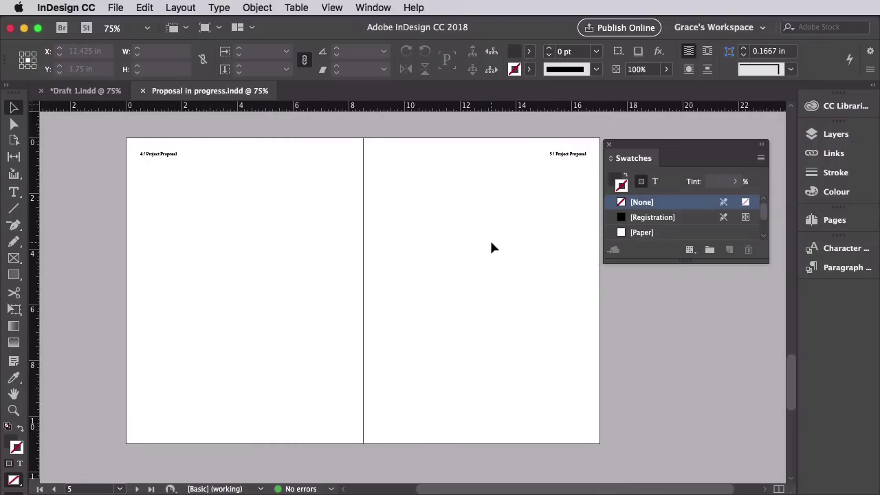
pyautogui.hscroll(1, 491, 246)
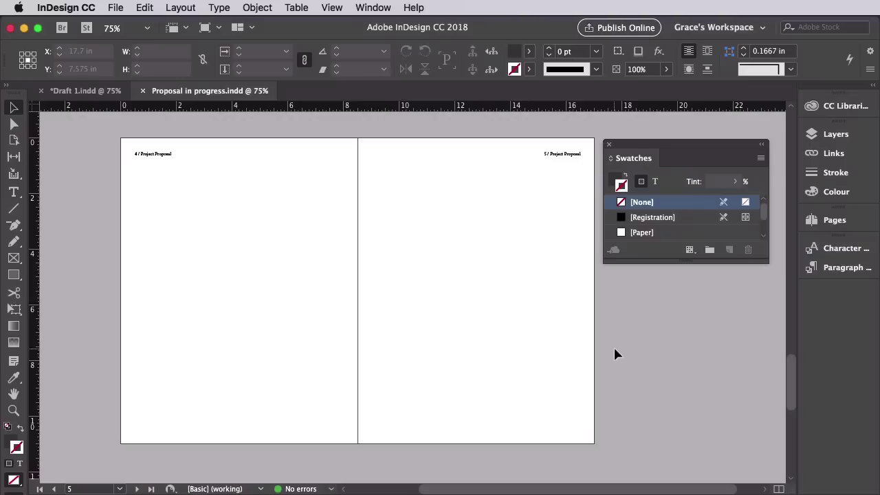
# Lock the Text layer, unlock Background, and make Background the active layer.
pyautogui.click(846, 134)
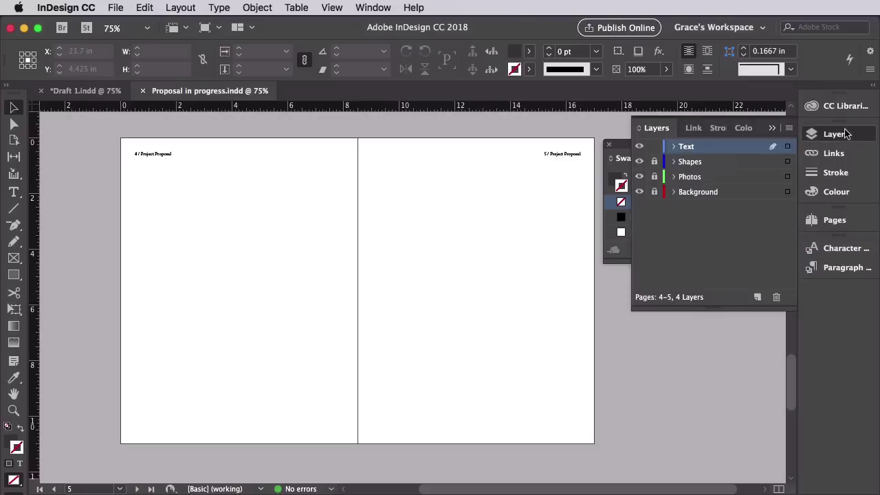
pyautogui.click(654, 146)
pyautogui.click(653, 192)
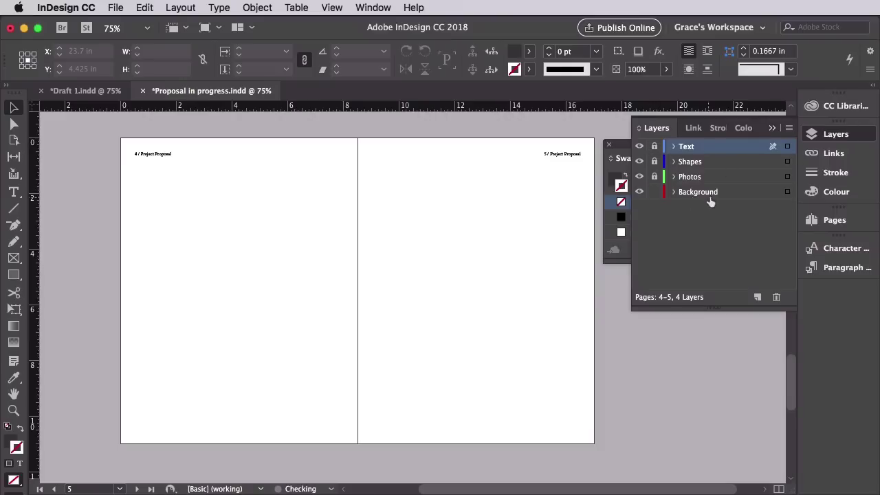
pyautogui.click(709, 196)
pyautogui.click(772, 128)
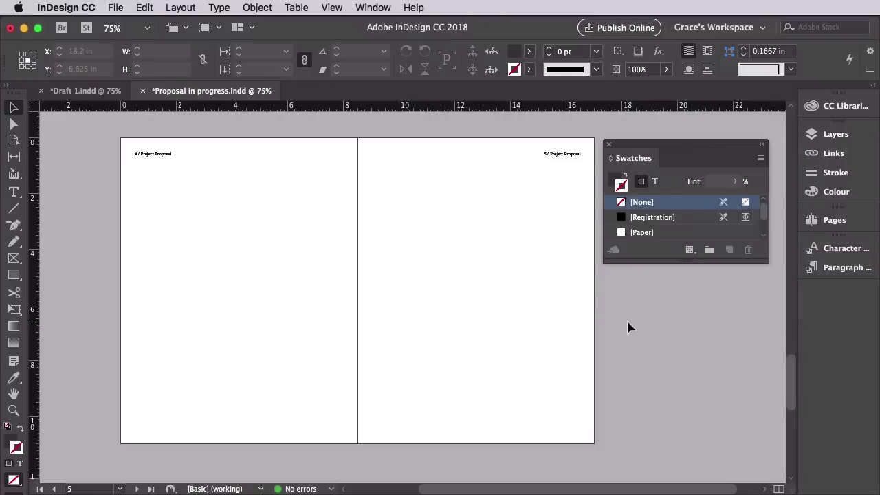
pyautogui.click(13, 274)
# Draw a rectangle over page 4 to the bleed, filled C=75 M=22 Y=0 K=0.
pyautogui.press('w')
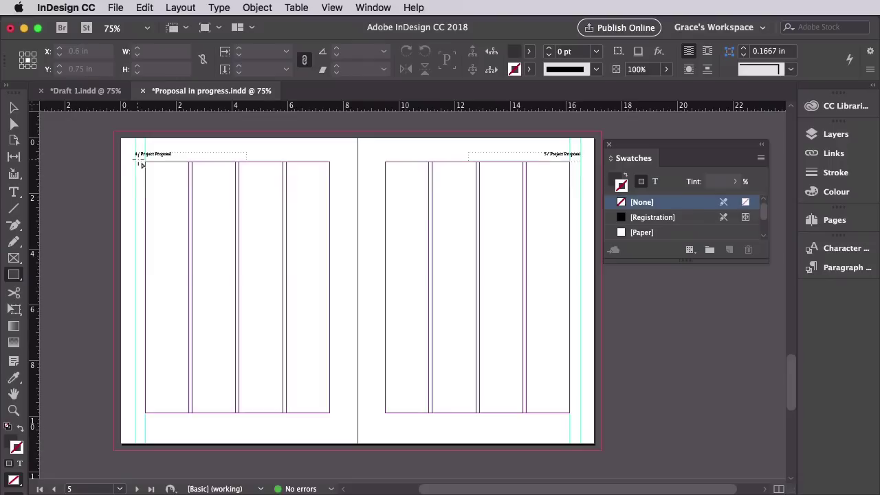
pyautogui.moveTo(114, 132); pyautogui.dragTo(357, 454)
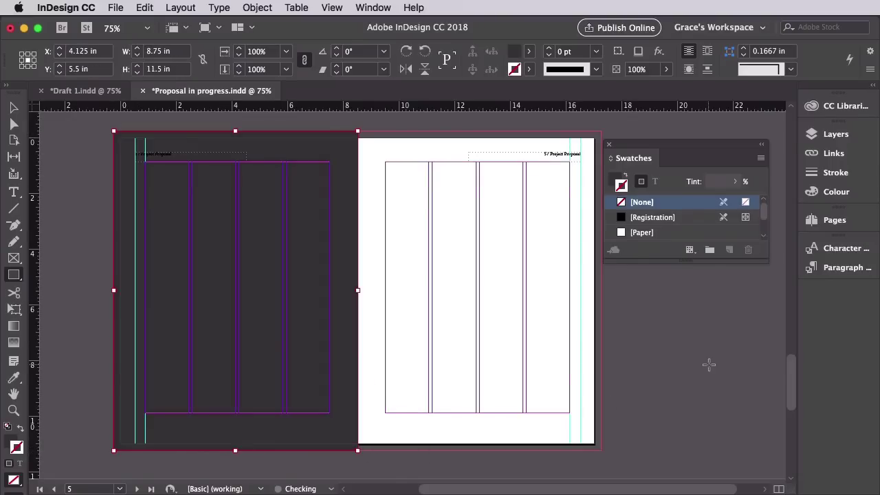
pyautogui.scroll(-2, 693, 218)
pyautogui.click(620, 184)
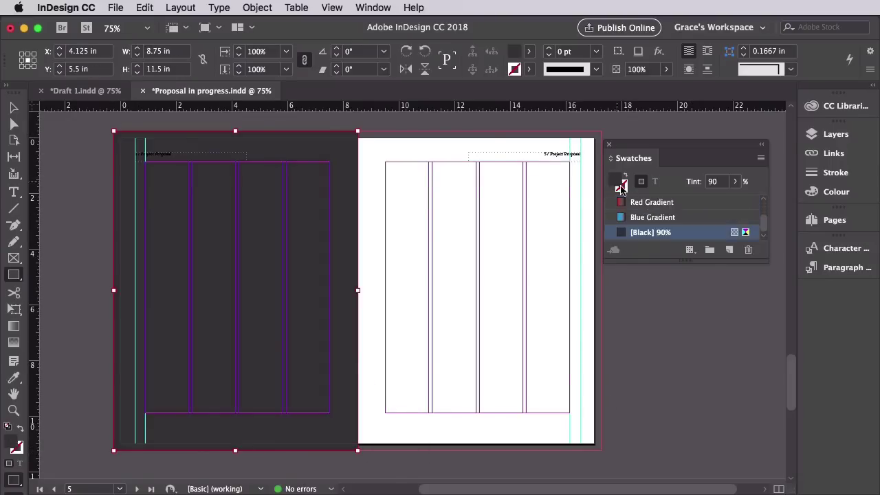
pyautogui.scroll(2, 647, 230)
pyautogui.click(647, 204)
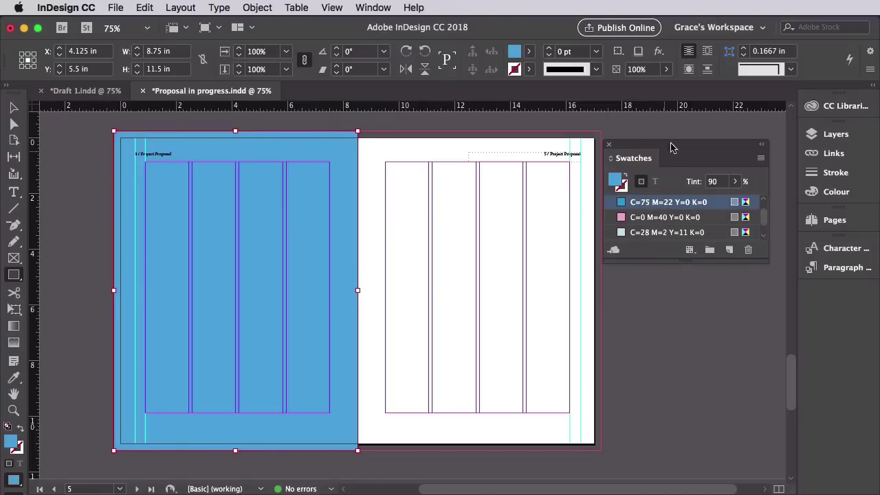
pyautogui.moveTo(674, 144); pyautogui.dragTo(685, 133)
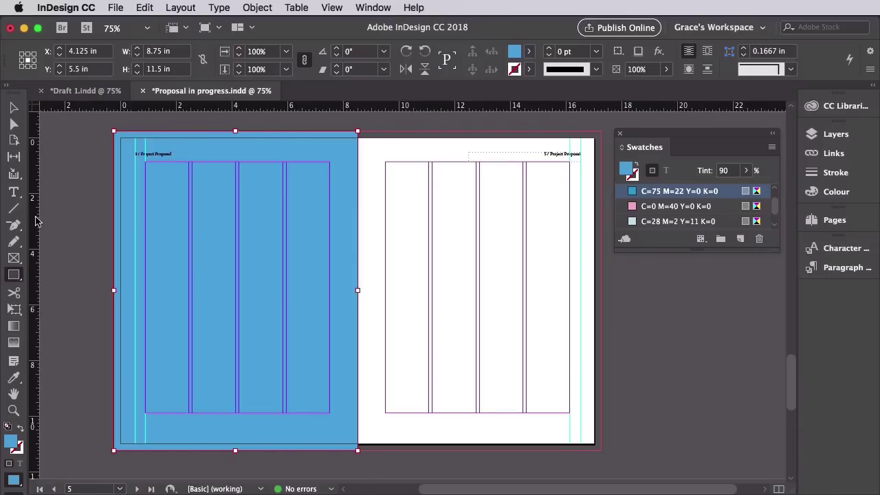
# Add a vertical guide at the left page's middle, 4.1875 in.
pyautogui.moveTo(36, 220); pyautogui.dragTo(237, 216)
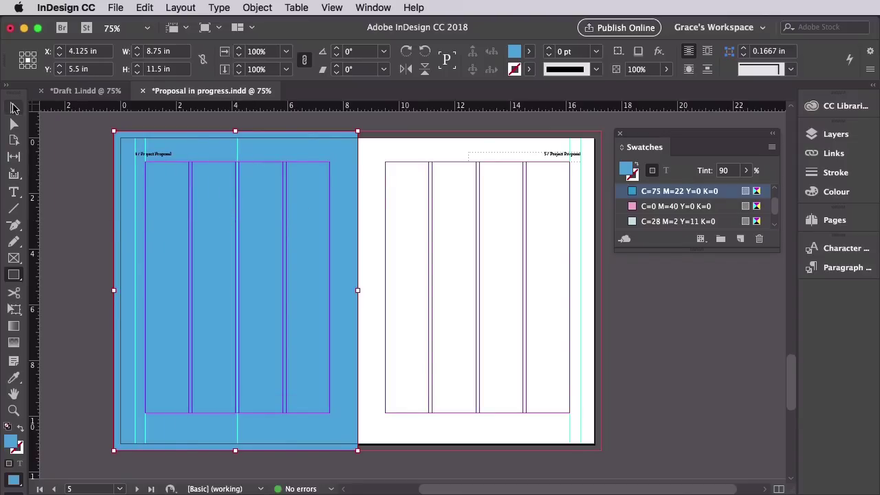
pyautogui.click(13, 108)
pyautogui.click(238, 147)
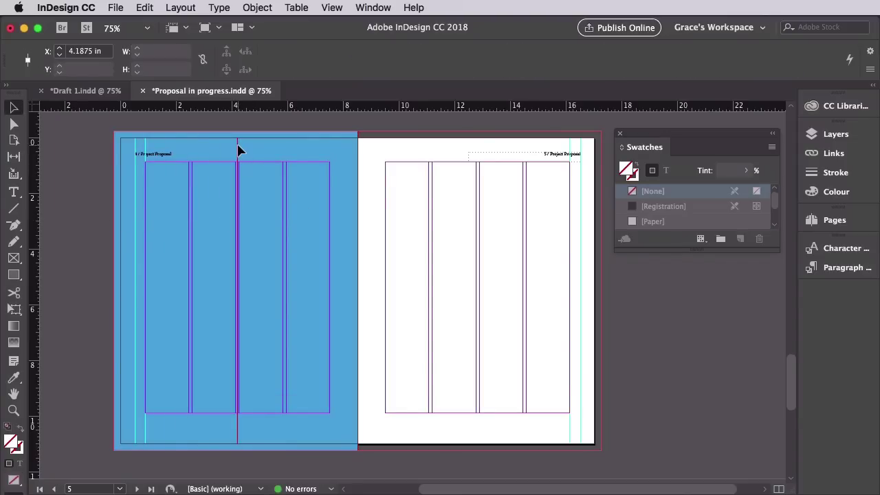
# Add a mid-height horizontal guide and draw a Black 90% rectangle over the top-left quarter.
pyautogui.press('Left')
pyautogui.moveTo(252, 112); pyautogui.dragTo(261, 292)
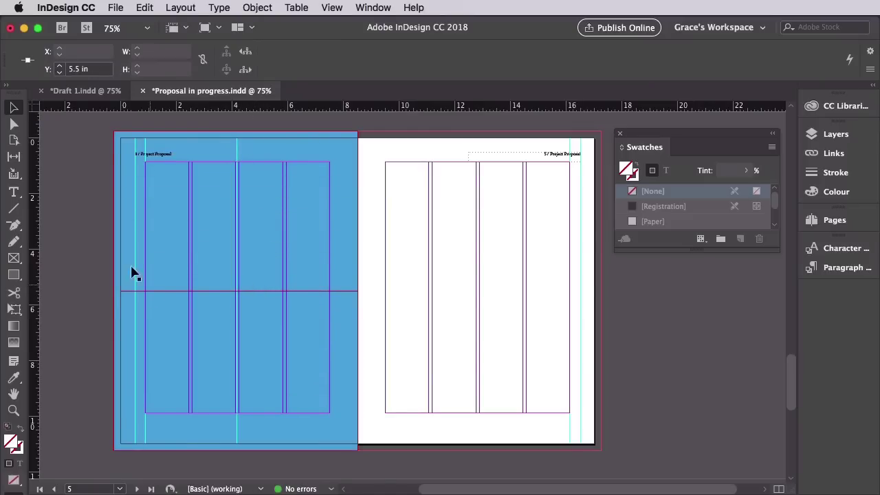
pyautogui.click(14, 274)
pyautogui.moveTo(118, 138); pyautogui.dragTo(237, 292)
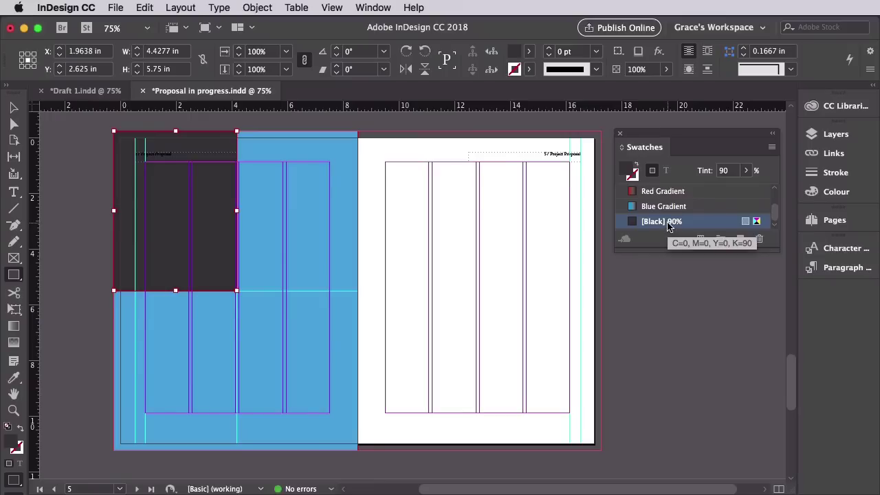
pyautogui.press('v')
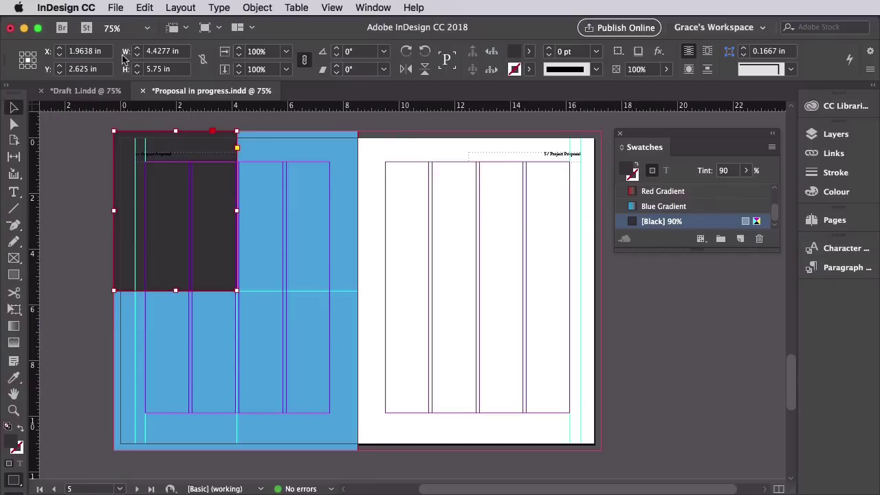
# Copy the dark rectangle into the bottom-right quarter, trimmed to the page edge.
pyautogui.click(145, 8)
pyautogui.click(156, 71)
pyautogui.click(151, 10)
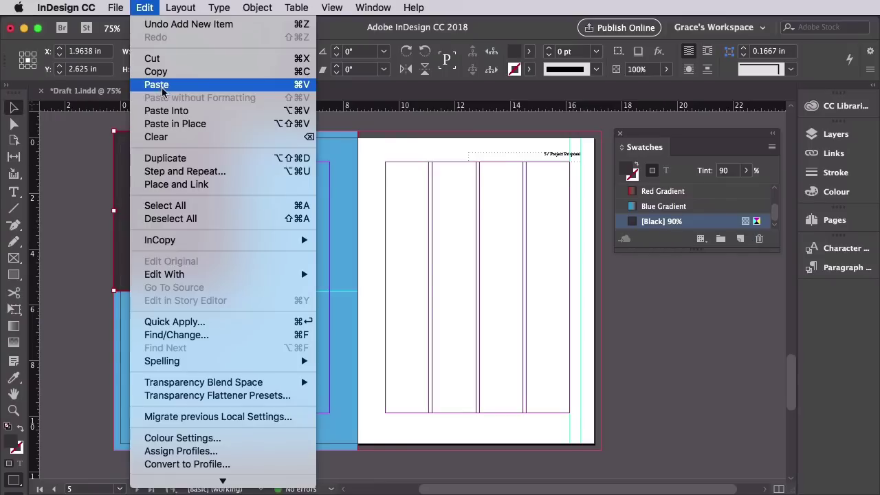
pyautogui.click(157, 85)
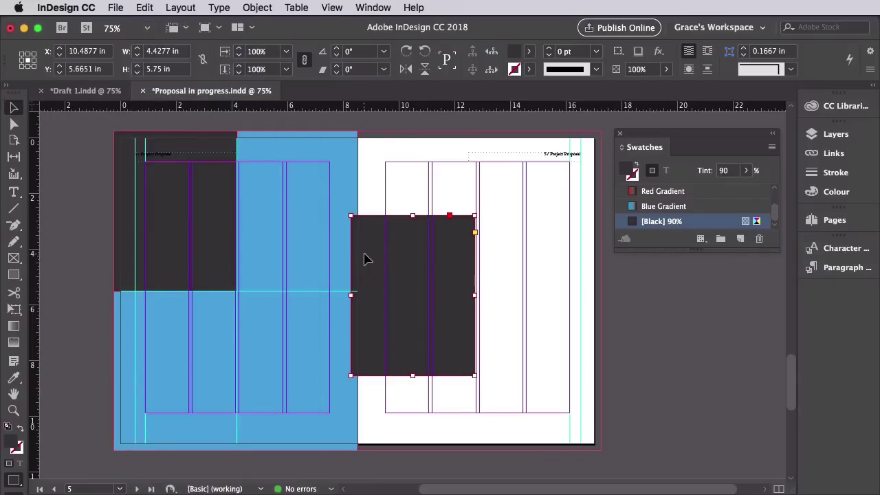
pyautogui.moveTo(448, 252); pyautogui.dragTo(344, 319)
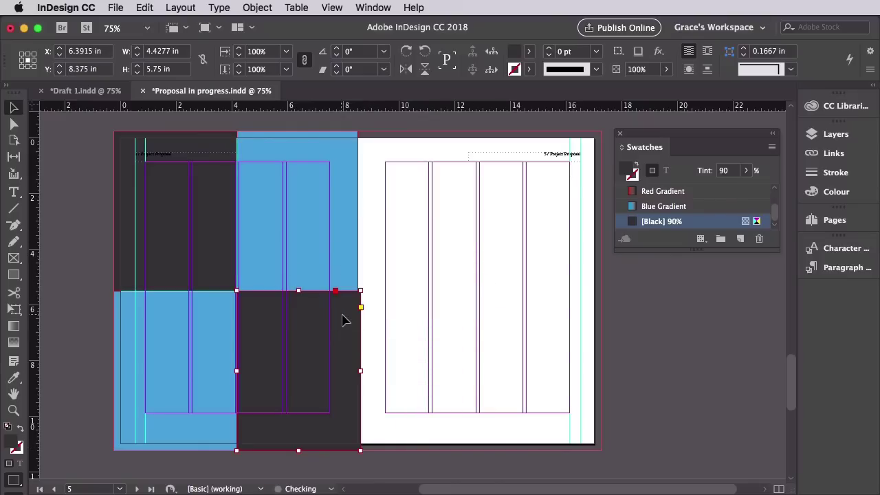
pyautogui.moveTo(360, 371); pyautogui.dragTo(357, 371)
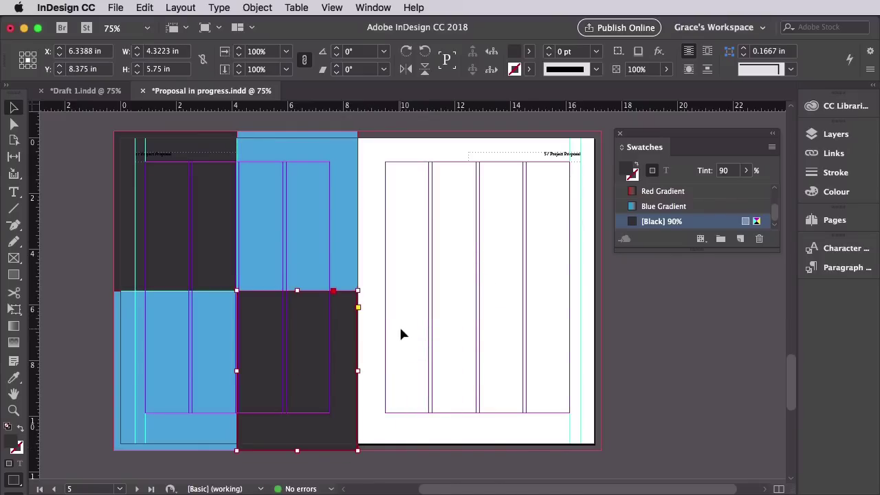
pyautogui.click(402, 331)
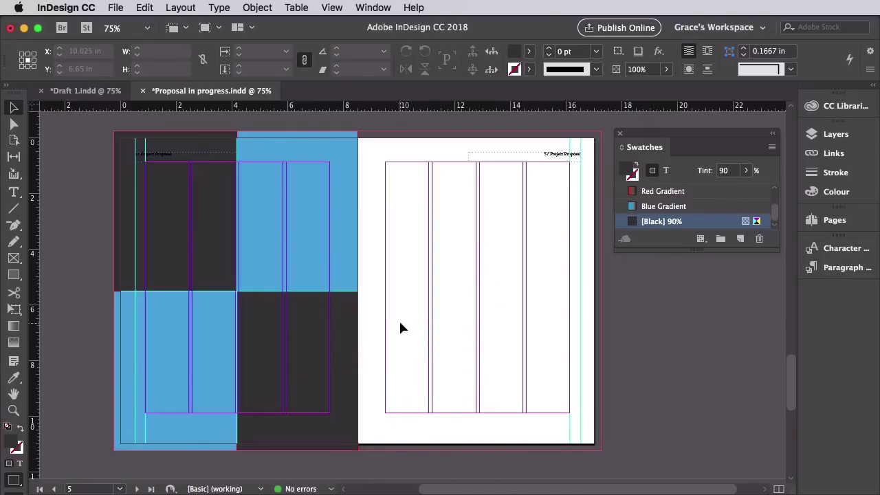
# Lock the Background layer and make the Text layer unlocked and active.
pyautogui.click(833, 135)
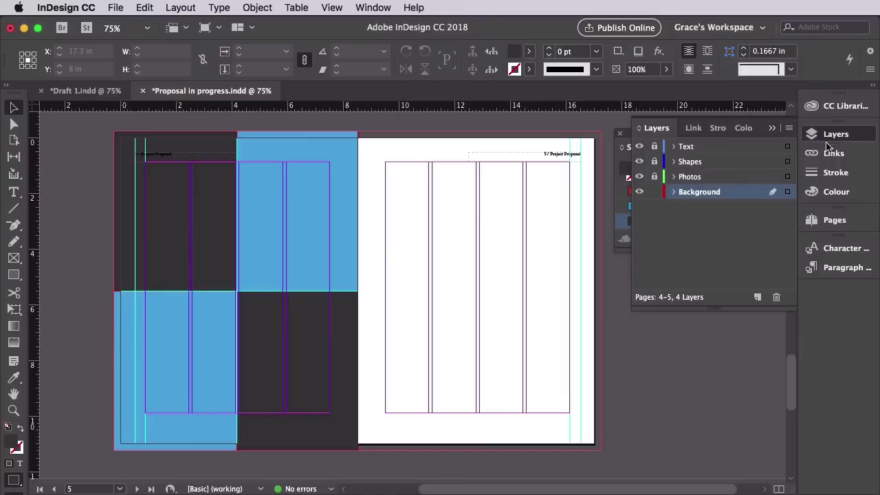
pyautogui.click(655, 192)
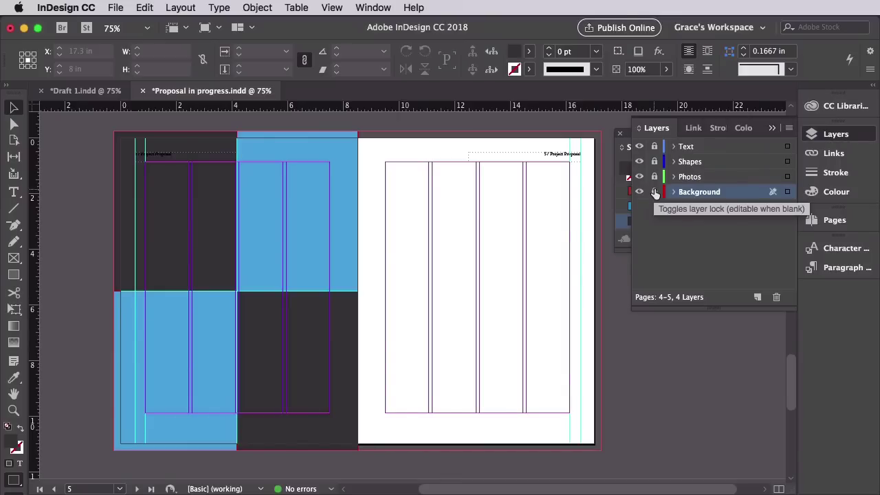
pyautogui.click(656, 148)
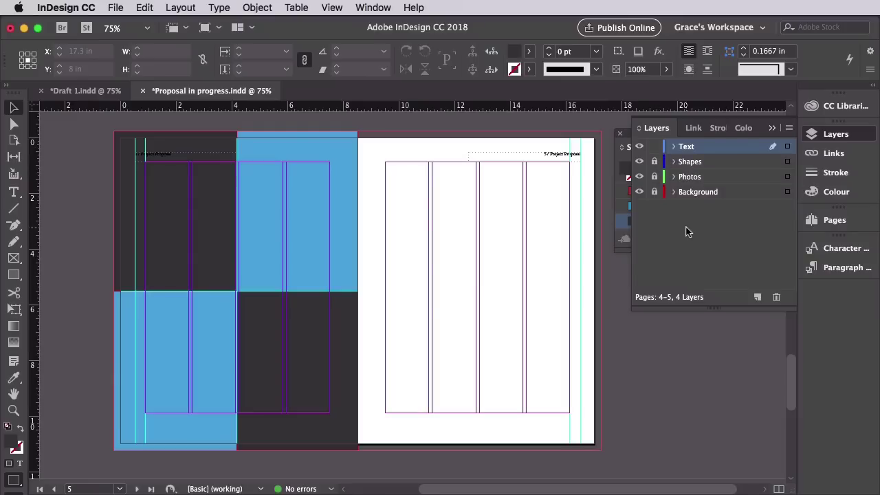
pyautogui.click(771, 128)
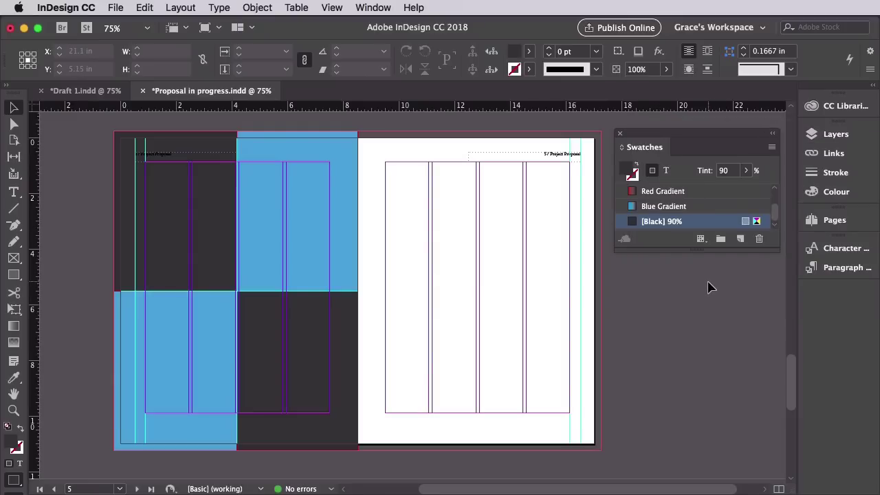
# Add the '03' chapter number over the dark top-left block in the Chapter Number style.
pyautogui.click(14, 192)
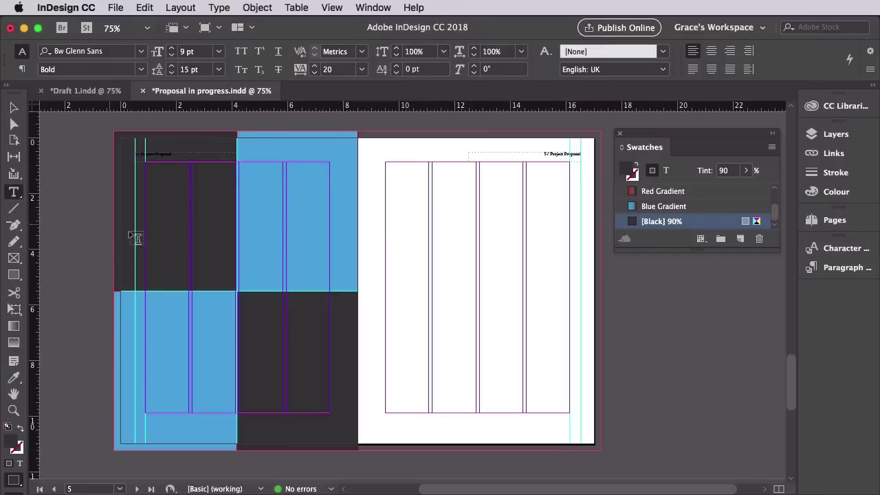
pyautogui.moveTo(158, 194); pyautogui.dragTo(248, 293)
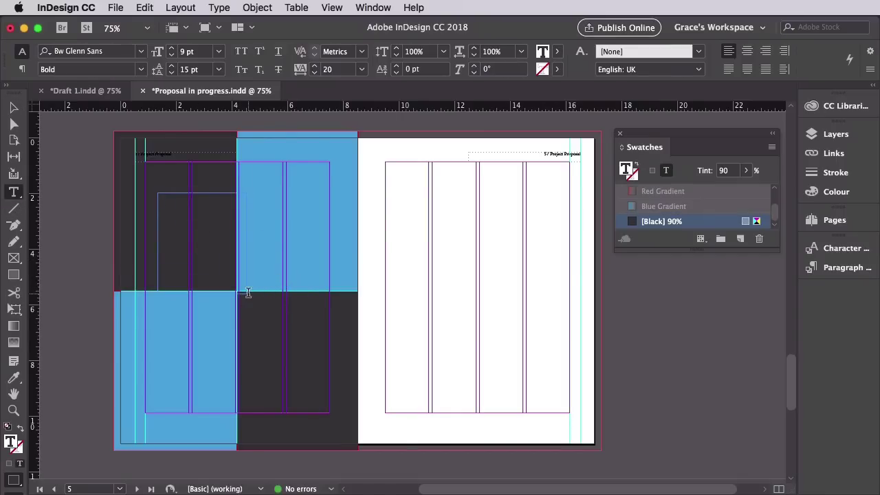
pyautogui.write('Th')
pyautogui.moveTo(158, 193); pyautogui.dragTo(196, 200)
pyautogui.click(827, 271)
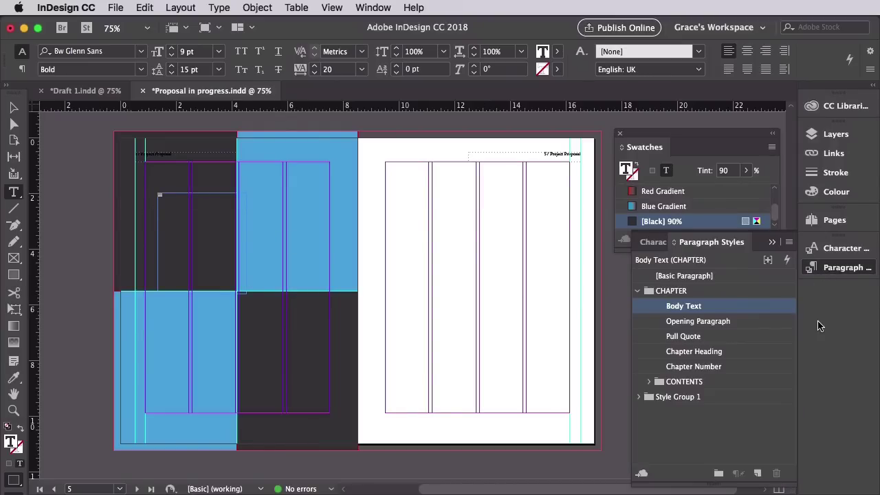
pyautogui.click(711, 367)
pyautogui.press('Escape')
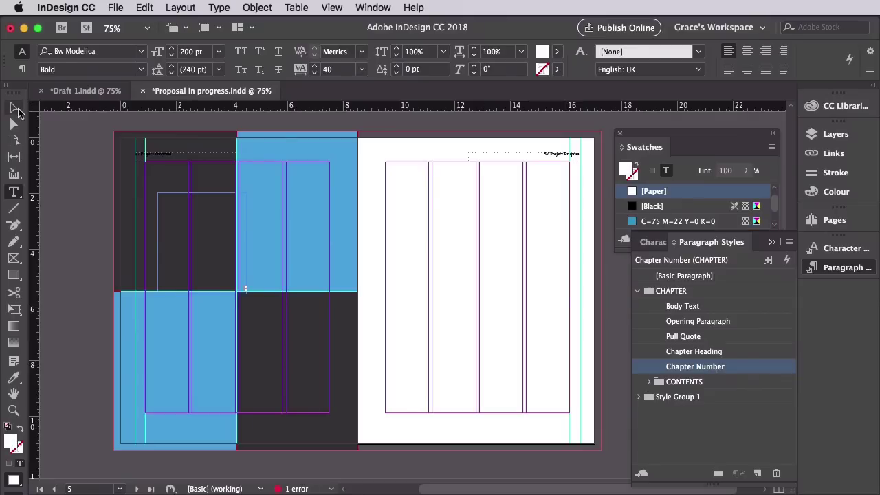
# Trim and nudge the 03 frame into place, then draw an empty text frame lower down.
pyautogui.moveTo(193, 181); pyautogui.dragTo(194, 227)
pyautogui.press('Down')
pyautogui.press('Down')
pyautogui.press('Down')
pyautogui.press('Down')
pyautogui.press('Left')
pyautogui.press('Left')
pyautogui.press('Left')
pyautogui.press('Left')
pyautogui.press('Left')
pyautogui.press('Left')
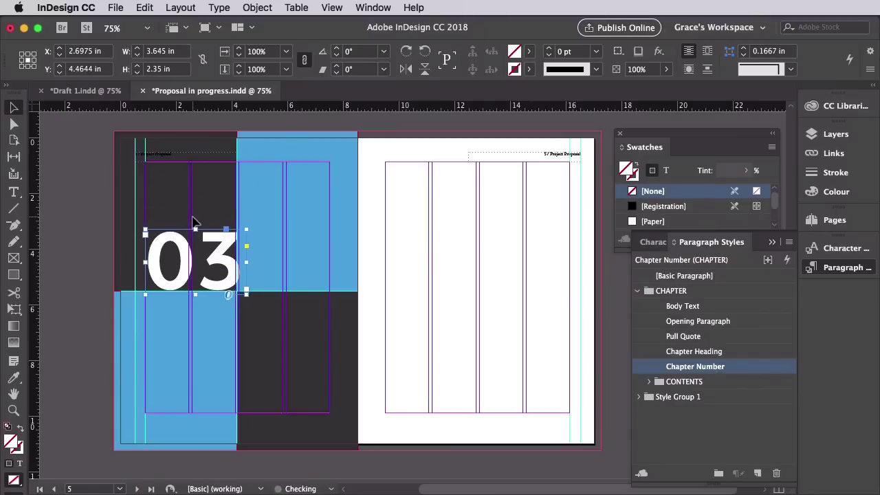
pyautogui.press('Left')
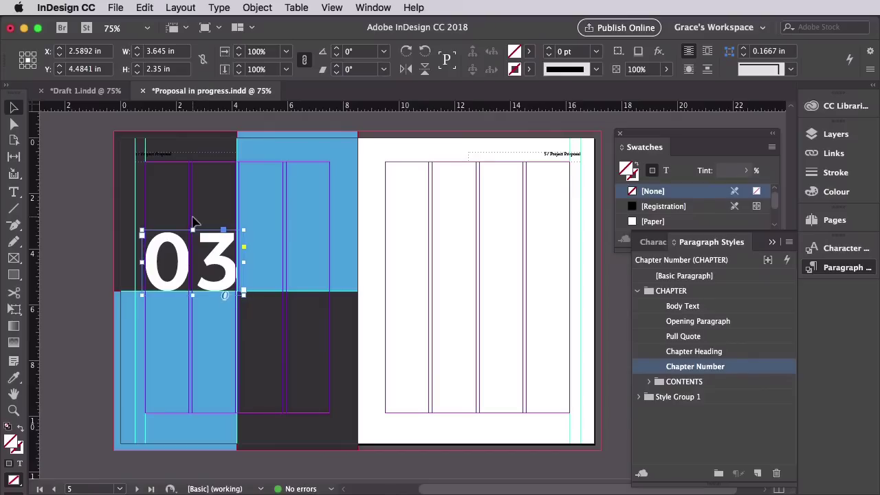
pyautogui.press('w')
pyautogui.press('Right')
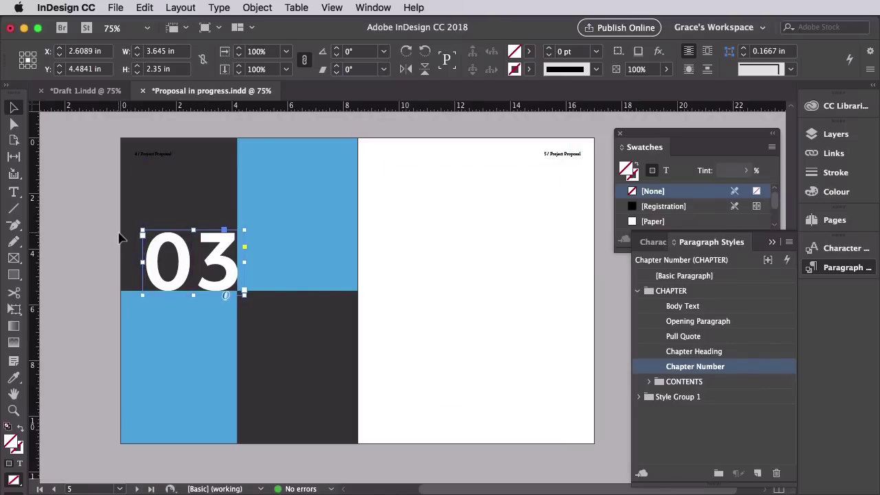
pyautogui.press('w')
pyautogui.press('t')
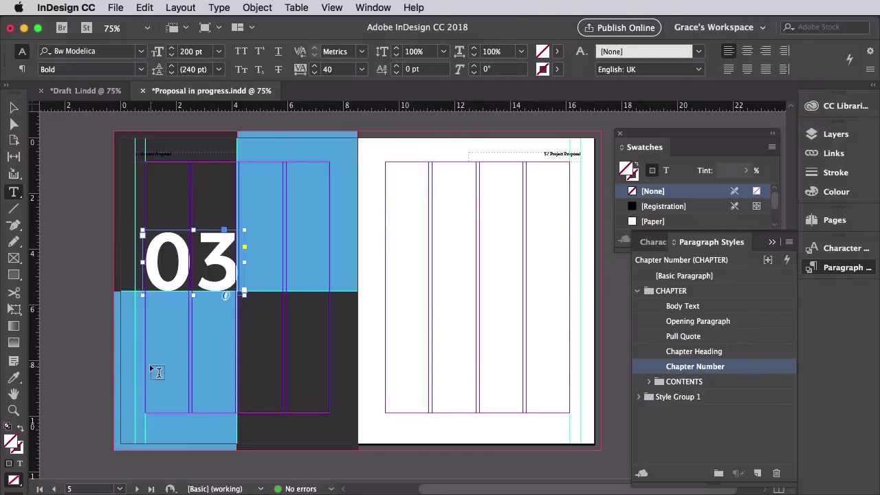
pyautogui.moveTo(132, 383); pyautogui.dragTo(331, 447)
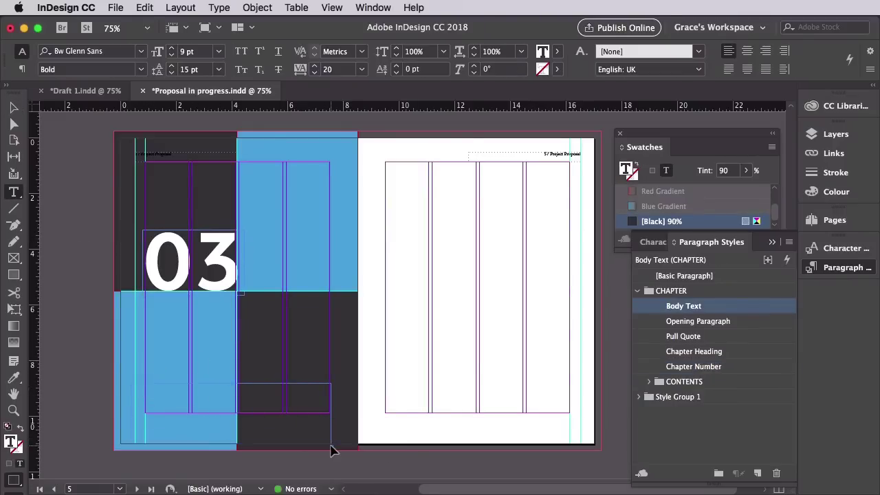
# Enter the two-line heading text and apply the Chapter Heading style.
pyautogui.press('super+equal')
pyautogui.hscroll(5, 351, 443)
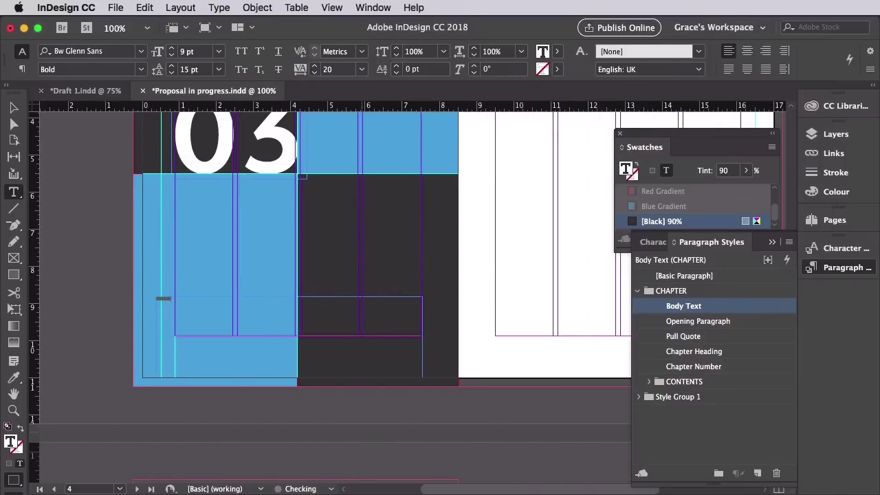
pyautogui.press('Return')
pyautogui.write('Thresell')
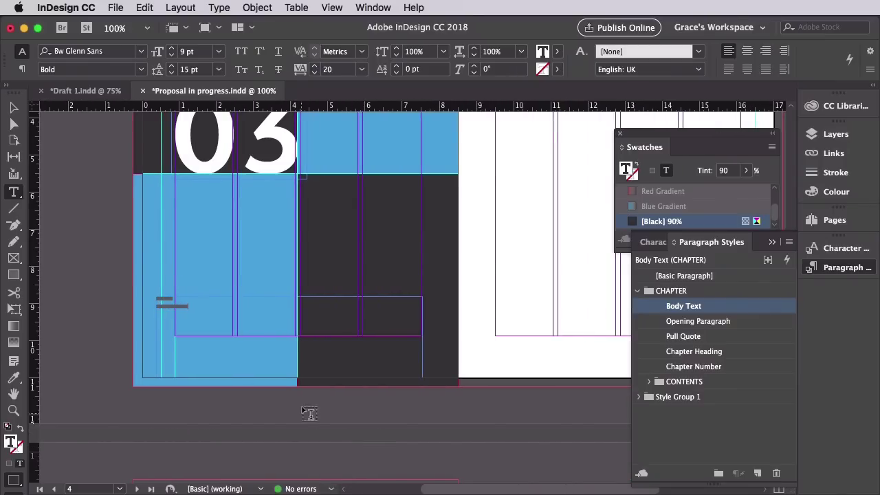
pyautogui.moveTo(157, 298); pyautogui.dragTo(230, 313)
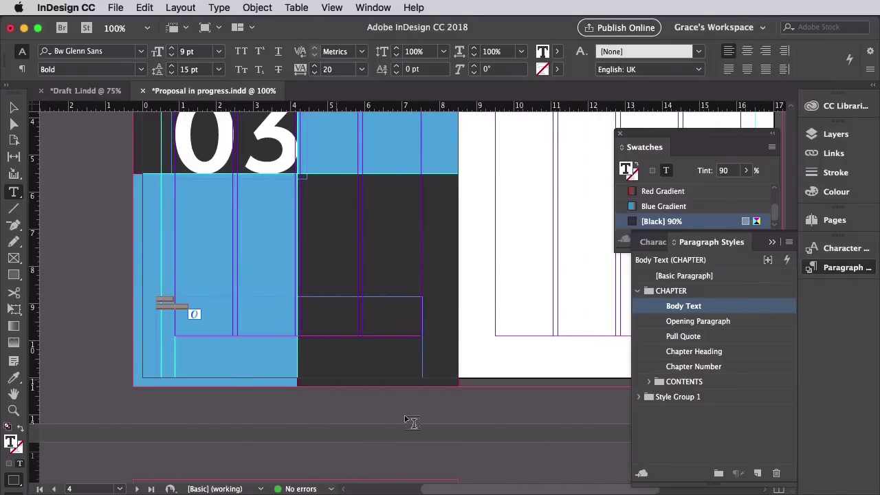
pyautogui.click(698, 351)
# Widen the heading frame so 'specifications' fits on one line and move it bottom-left.
pyautogui.click(13, 108)
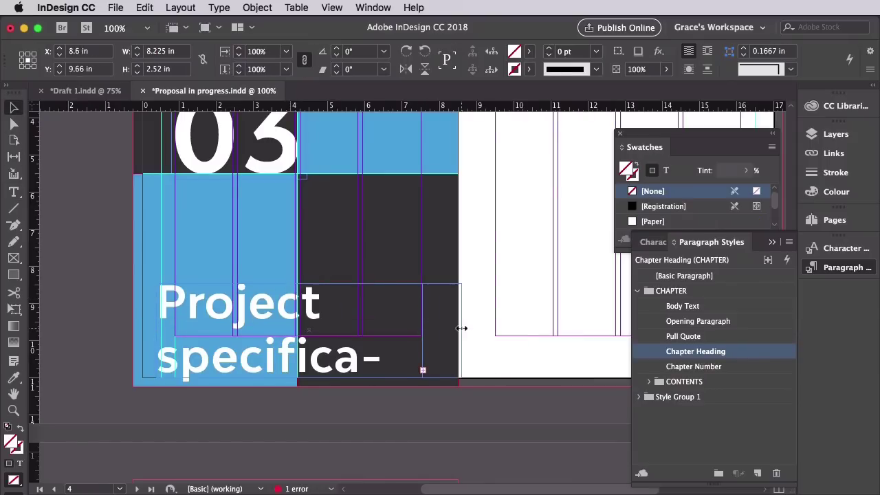
pyautogui.moveTo(440, 330); pyautogui.dragTo(480, 330)
pyautogui.moveTo(382, 364); pyautogui.dragTo(381, 367)
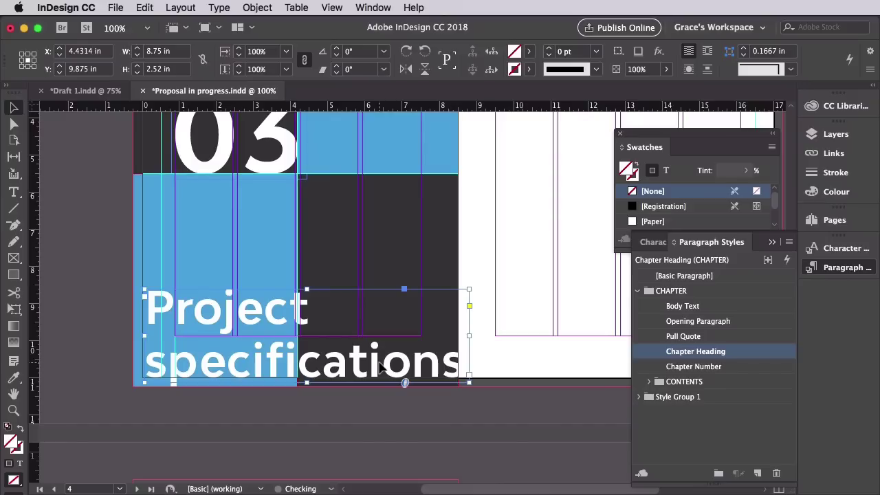
pyautogui.click(334, 410)
pyautogui.press('w')
pyautogui.click(334, 371)
pyautogui.click(310, 416)
pyautogui.scroll(2, 302, 433)
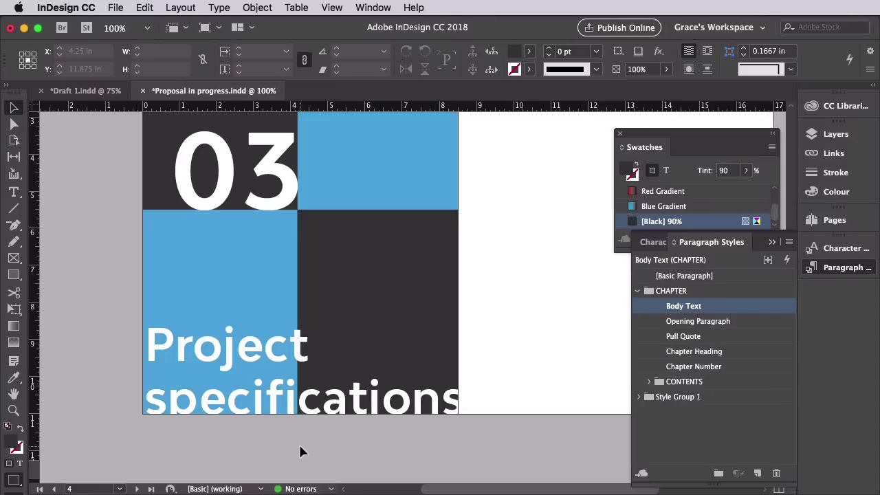
# Unlock the Background layer and copy all of page 4's objects.
pyautogui.click(845, 267)
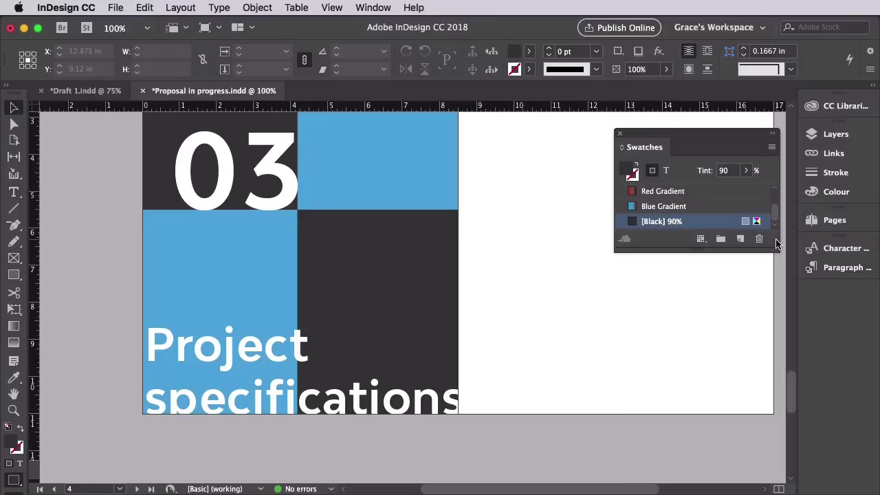
pyautogui.click(835, 134)
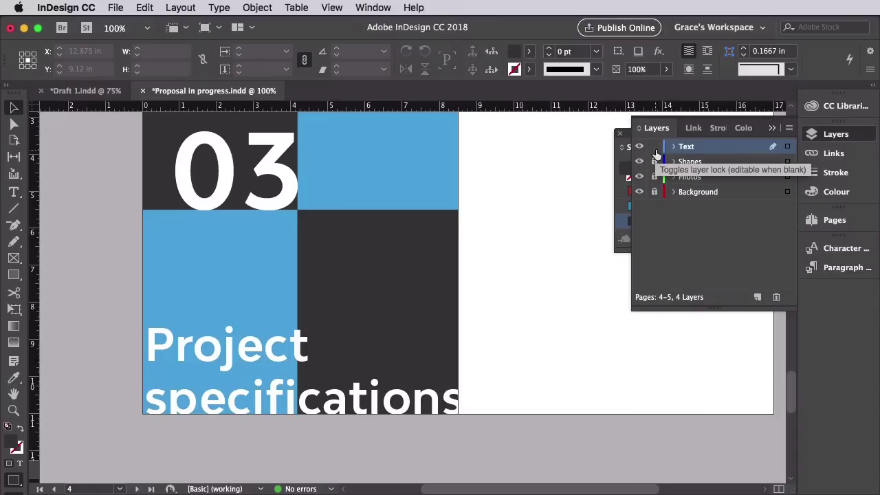
pyautogui.click(655, 192)
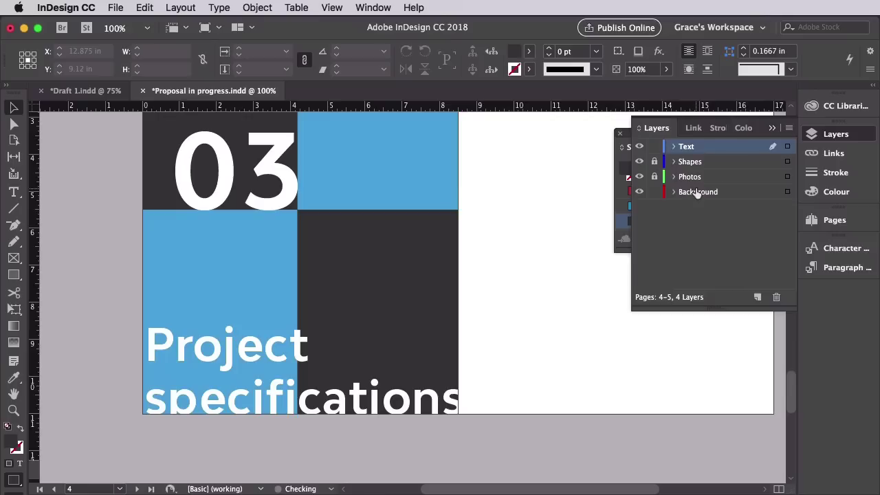
pyautogui.press('super+minus')
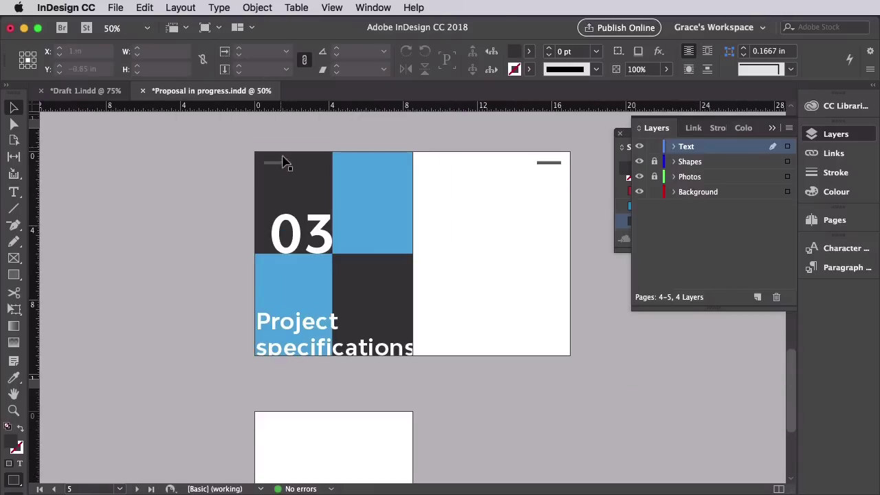
pyautogui.moveTo(246, 136); pyautogui.dragTo(398, 365)
pyautogui.click(144, 8)
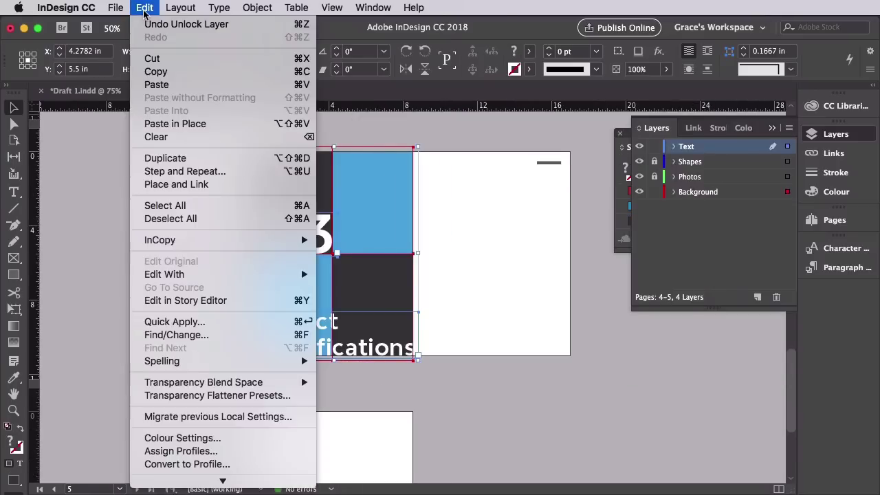
pyautogui.click(155, 73)
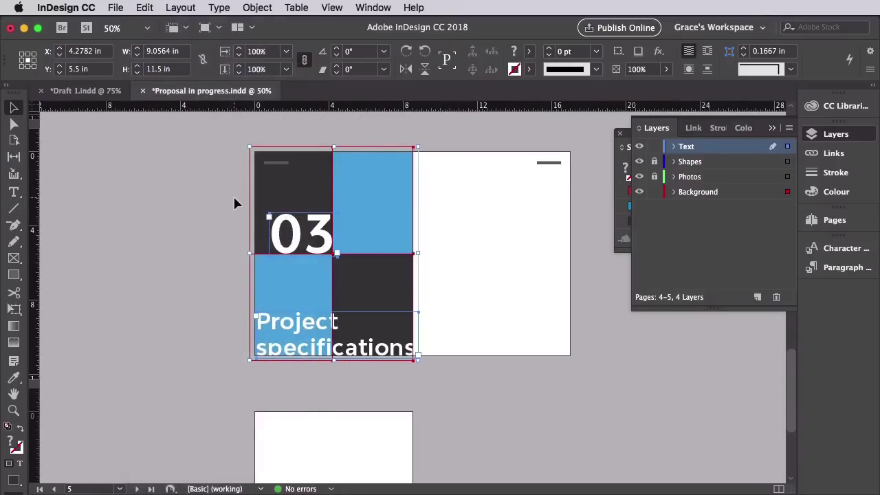
# Paste the copied grid, '03' and heading in place on page 2.
pyautogui.scroll(3, 235, 202)
pyautogui.scroll(2, 235, 203)
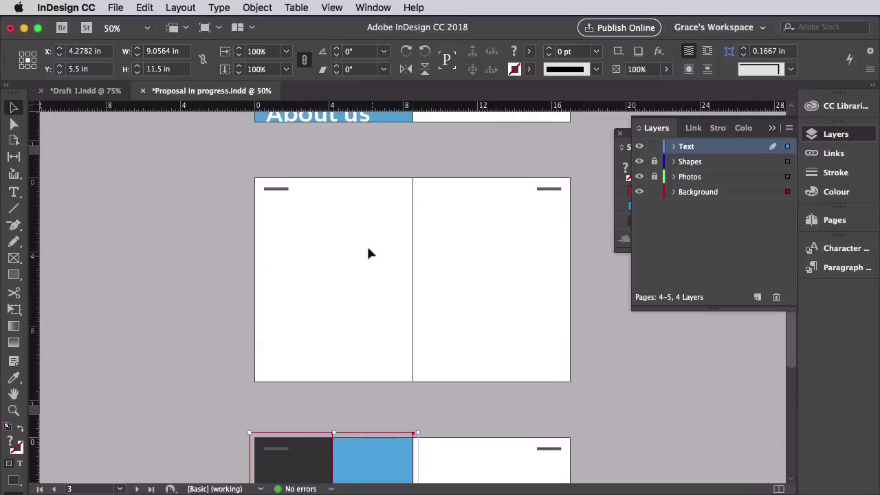
pyautogui.click(319, 251)
pyautogui.press('super+equal')
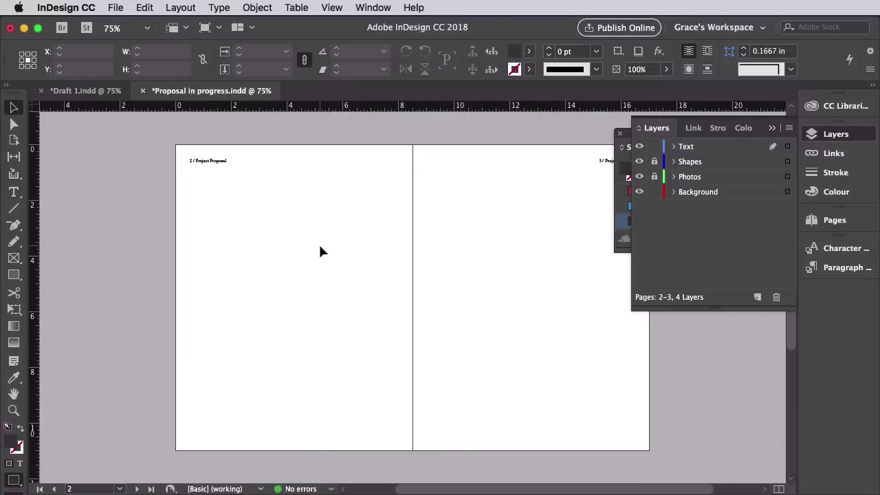
pyautogui.click(144, 7)
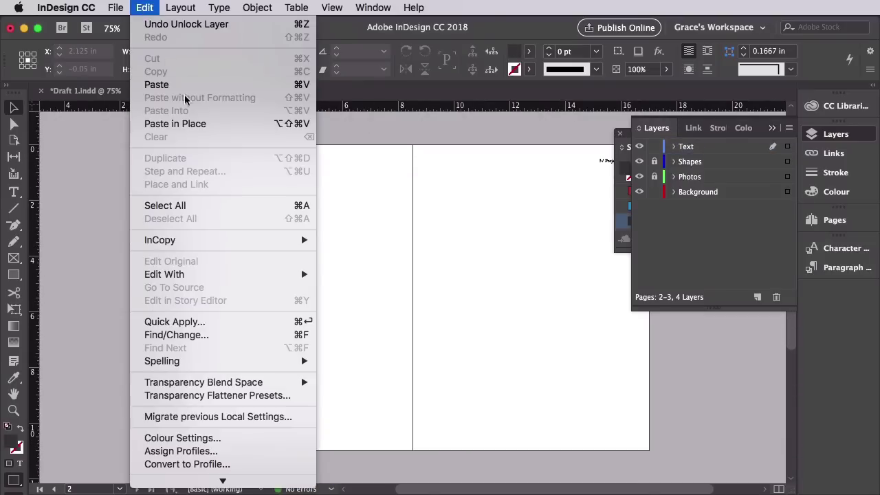
pyautogui.click(143, 122)
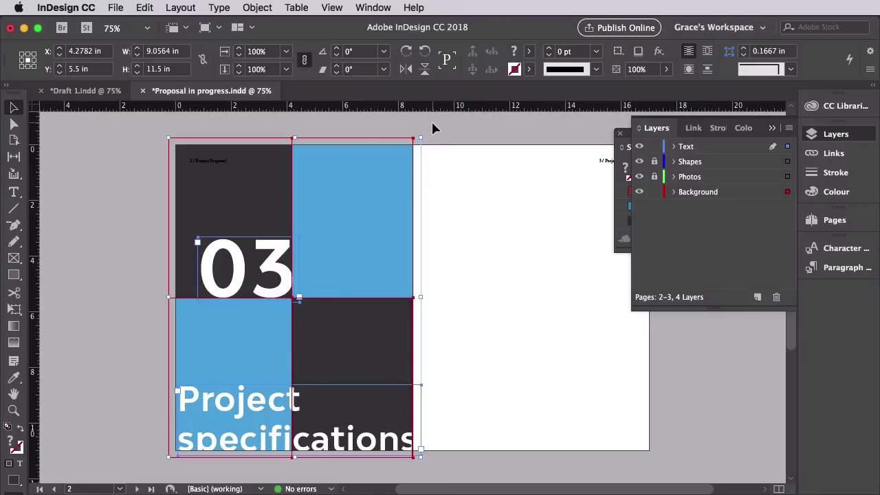
# Delete the dark lower-right rectangle on page 2.
pyautogui.click(457, 200)
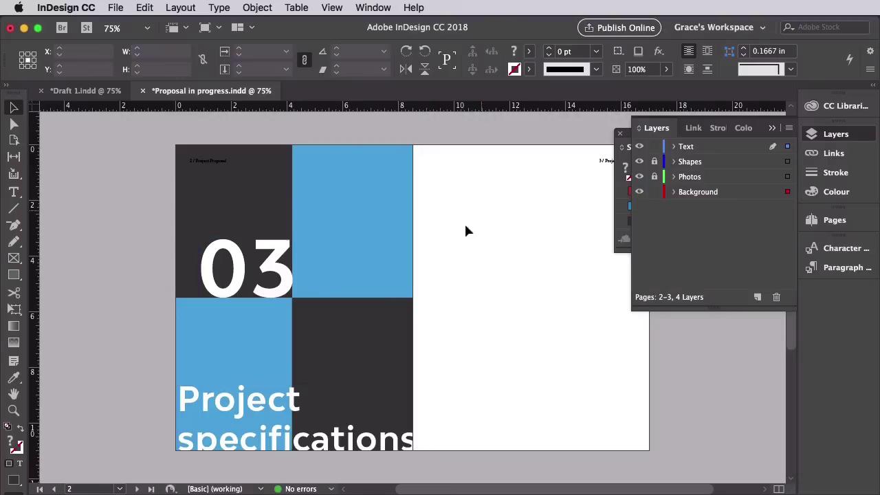
pyautogui.click(383, 313)
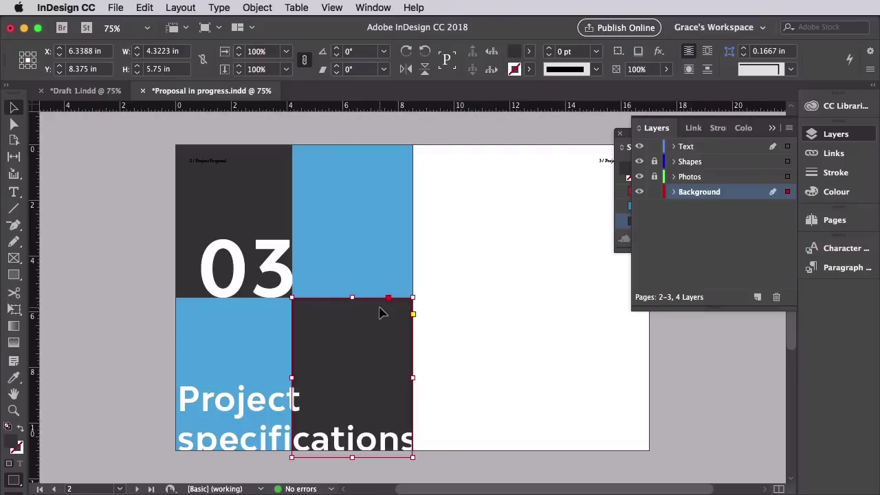
pyautogui.press('Delete')
# Fill the background red C=7 M=100 Y=99 K=1 and the top-left block grey C=38 M=30 Y=30 K=8.
pyautogui.click(387, 296)
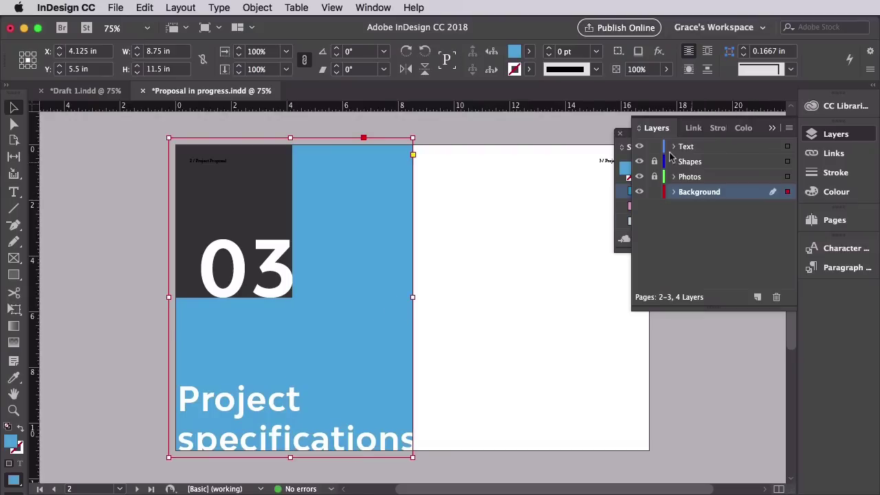
pyautogui.click(621, 165)
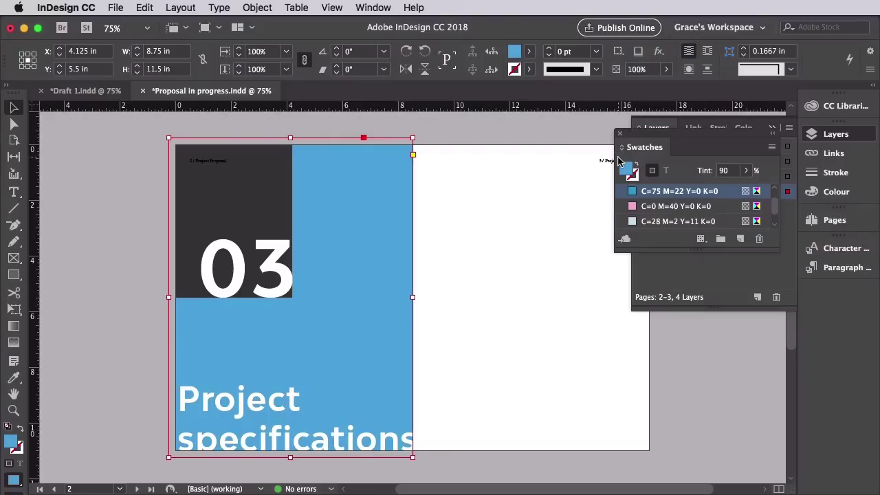
pyautogui.scroll(-2, 709, 208)
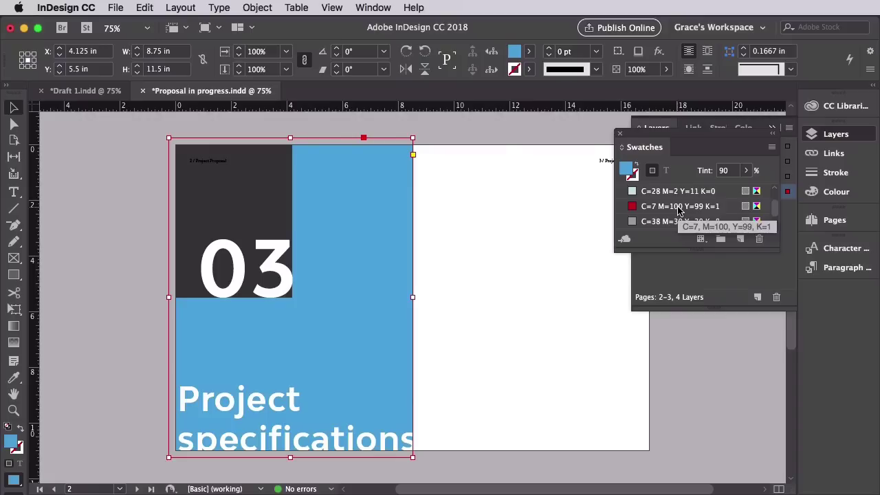
pyautogui.click(679, 210)
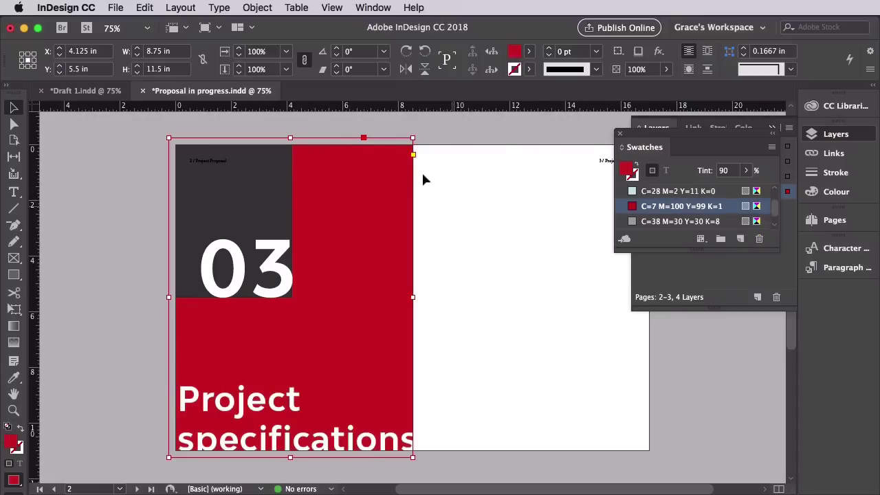
pyautogui.click(229, 173)
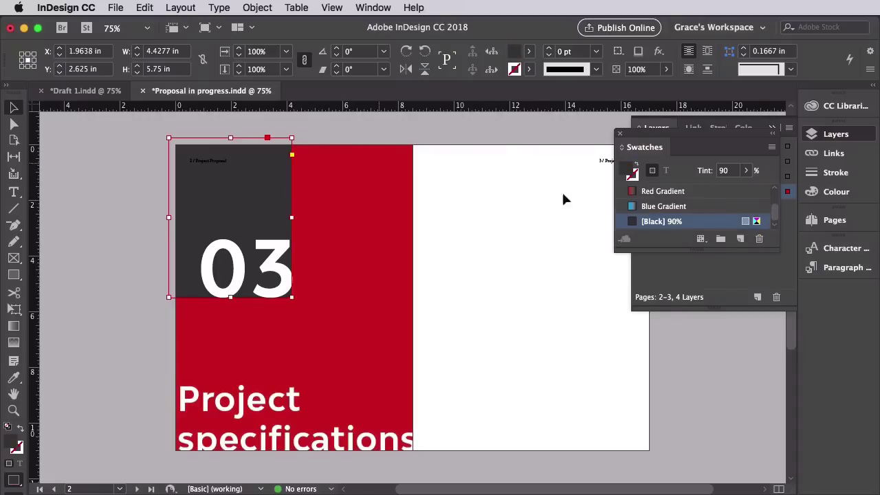
pyautogui.scroll(3, 698, 218)
pyautogui.click(681, 221)
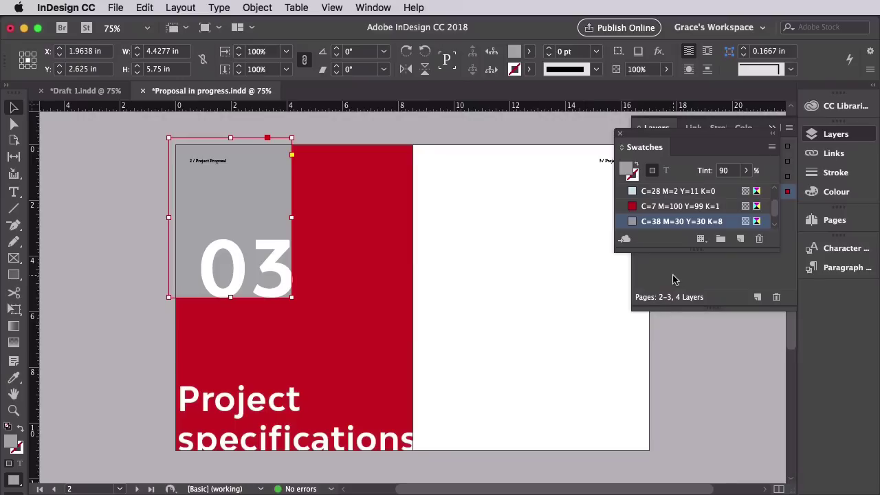
# Change the big page number from 03 to 02.
pyautogui.click(568, 222)
pyautogui.click(226, 271)
pyautogui.doubleClick(250, 268)
pyautogui.moveTo(250, 269); pyautogui.dragTo(297, 259)
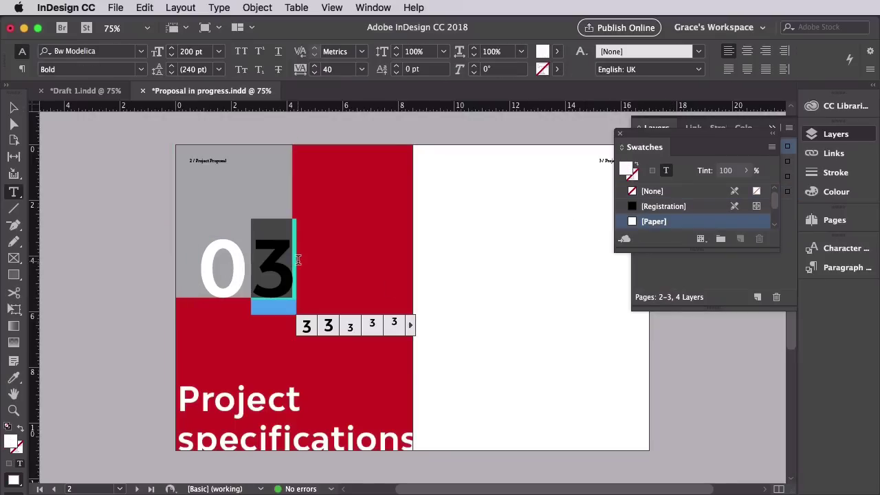
pyautogui.write('2')
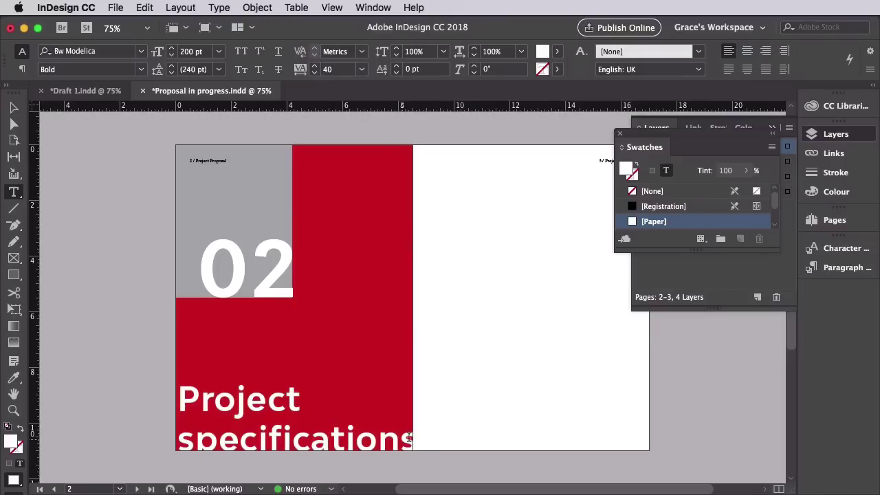
# Retitle the heading 'Meet the team' and shift its frame in from the left edge.
pyautogui.moveTo(415, 440); pyautogui.dragTo(172, 403)
pyautogui.write('Meet')
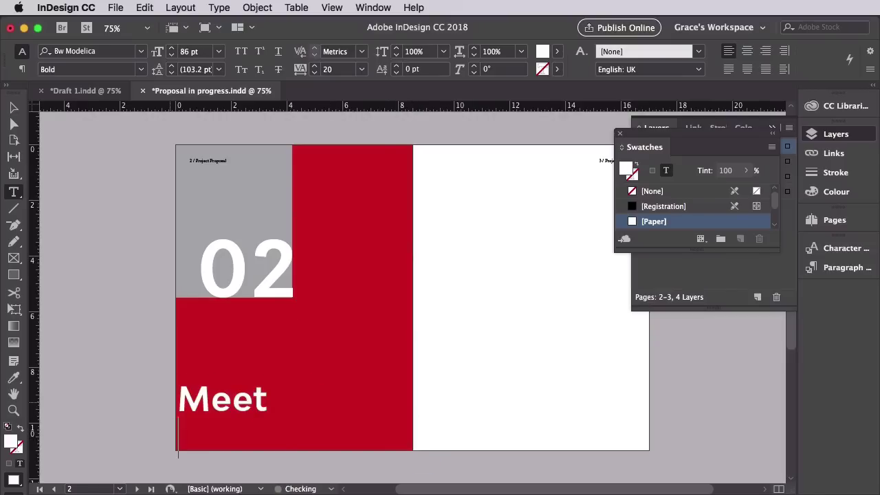
pyautogui.write(' the team')
pyautogui.click(14, 108)
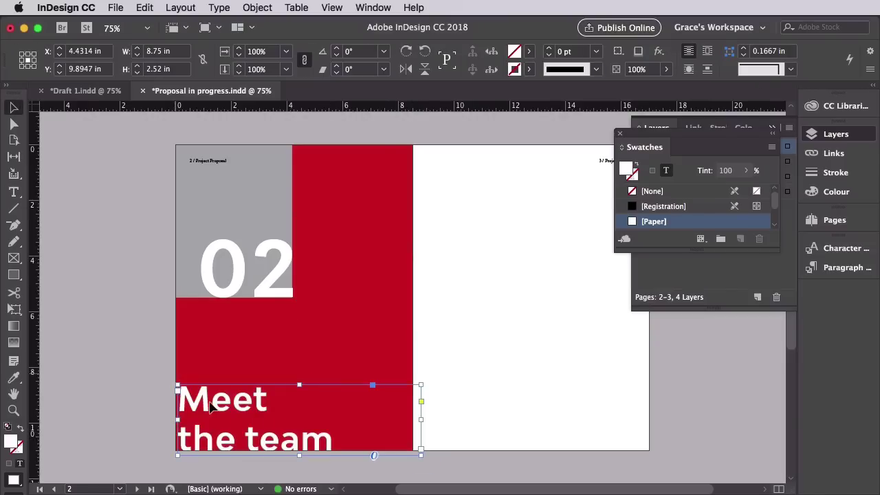
pyautogui.moveTo(177, 420); pyautogui.dragTo(198, 421)
pyautogui.click(429, 425)
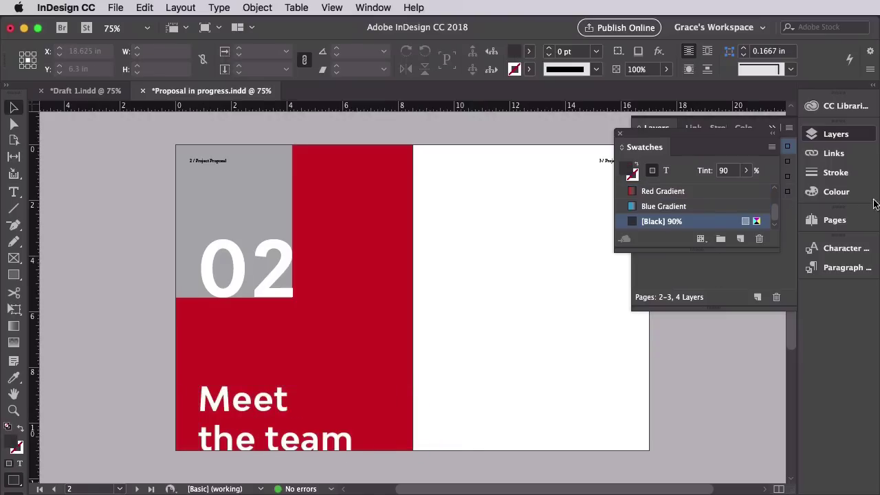
# Lock the Text and Background layers and make Shapes the working layer.
pyautogui.click(817, 138)
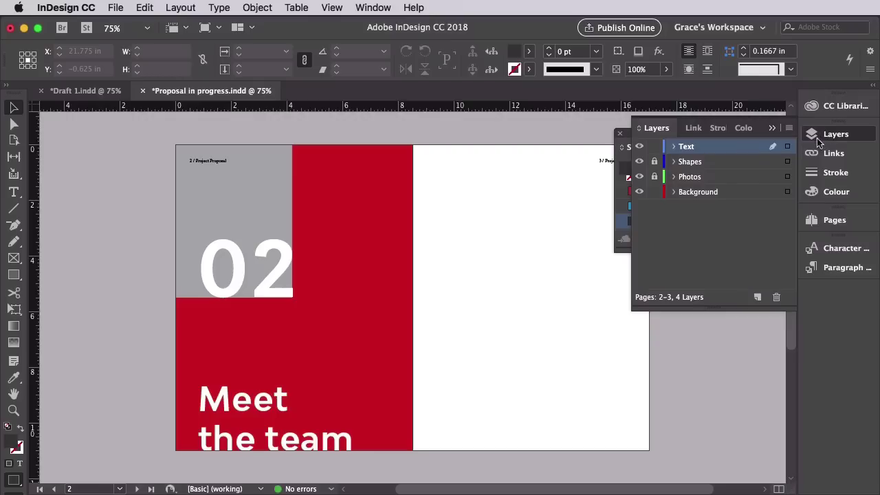
pyautogui.click(655, 146)
pyautogui.click(654, 192)
pyautogui.click(654, 162)
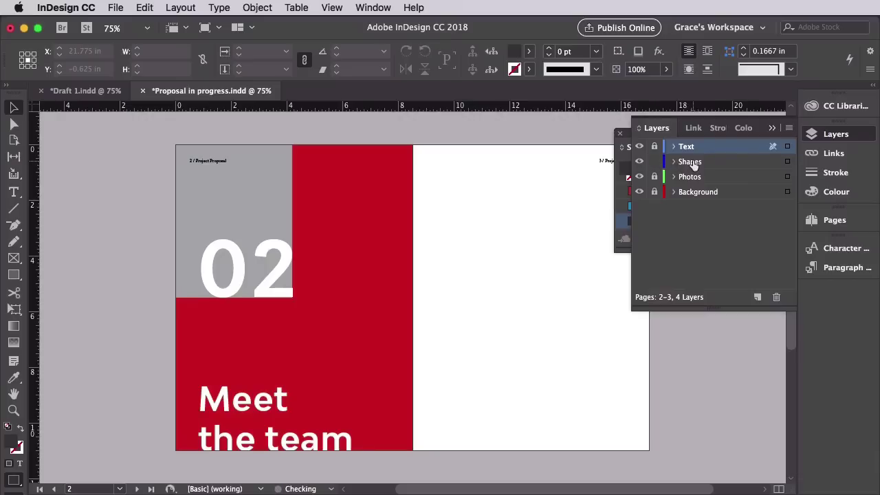
pyautogui.click(693, 163)
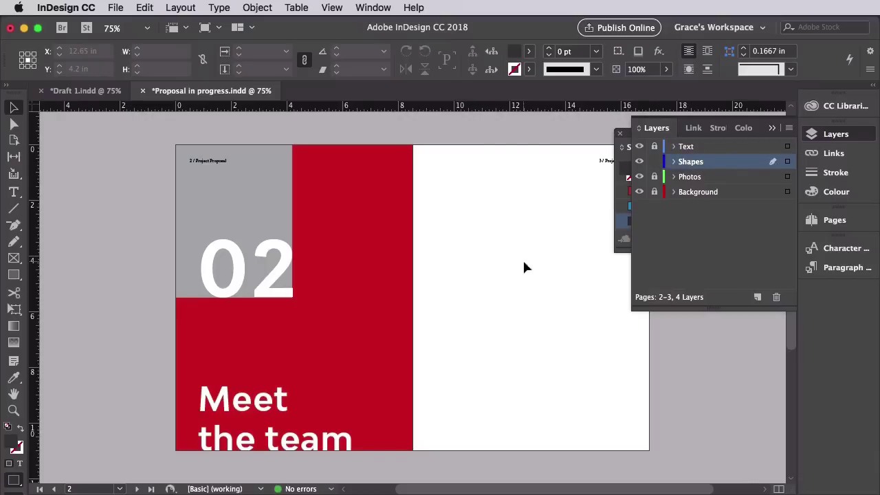
# Copy the red gradient circle from the cover.
pyautogui.scroll(20, 571, 184)
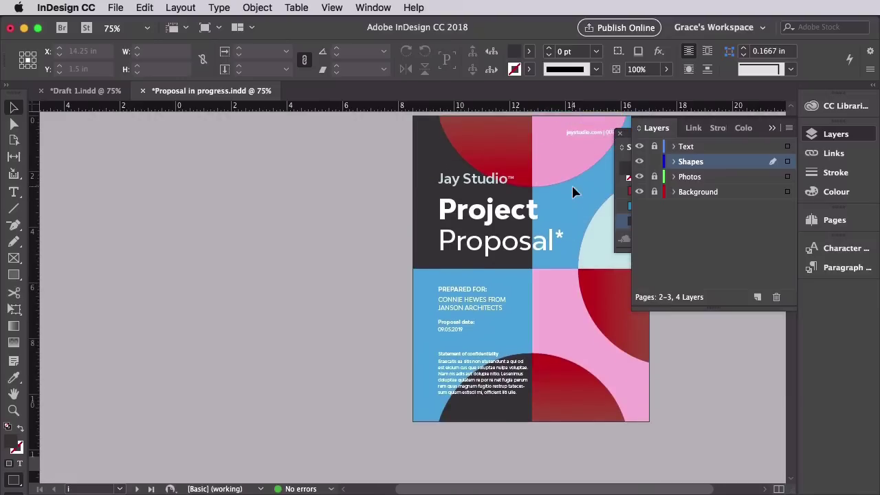
pyautogui.click(607, 298)
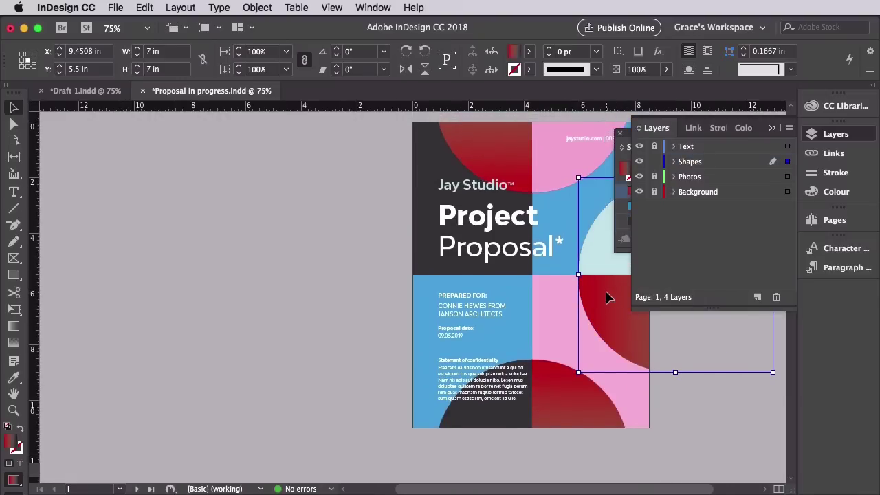
pyautogui.hscroll(2, 607, 297)
pyautogui.press('w')
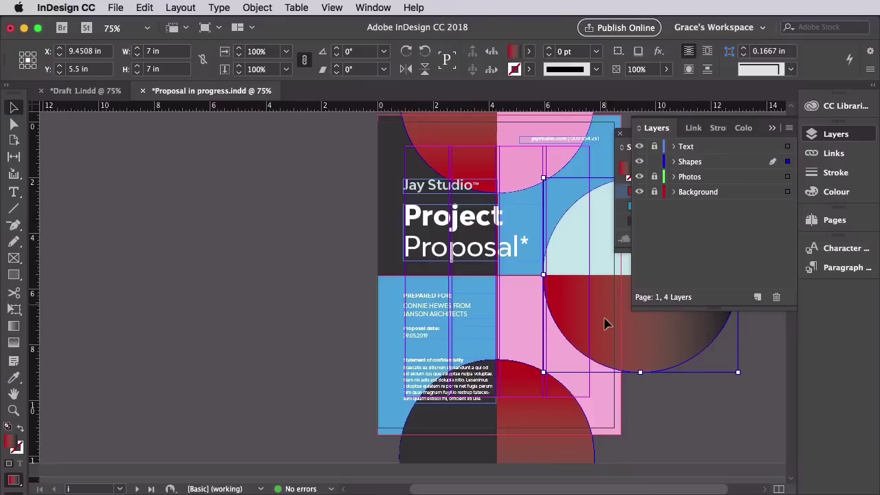
pyautogui.click(141, 9)
pyautogui.click(169, 72)
# Paste the circle in place on the 02 spread.
pyautogui.scroll(-20, 323, 279)
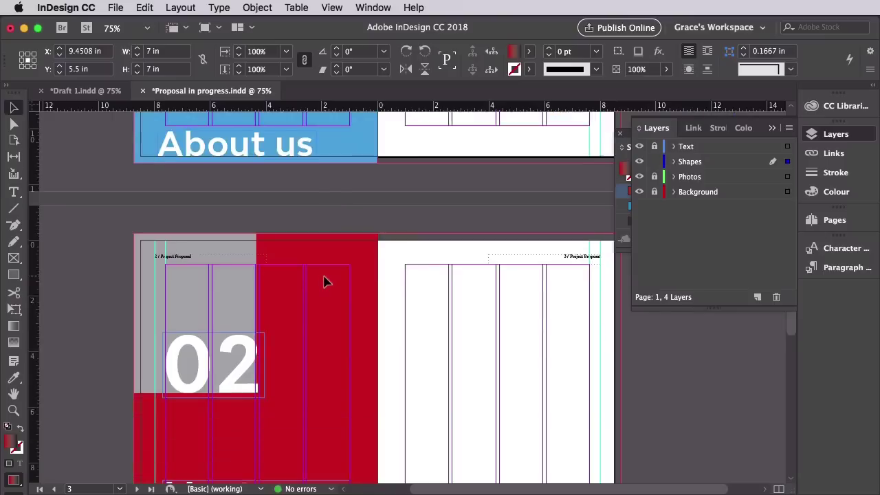
pyautogui.scroll(-3, 324, 281)
pyautogui.click(329, 141)
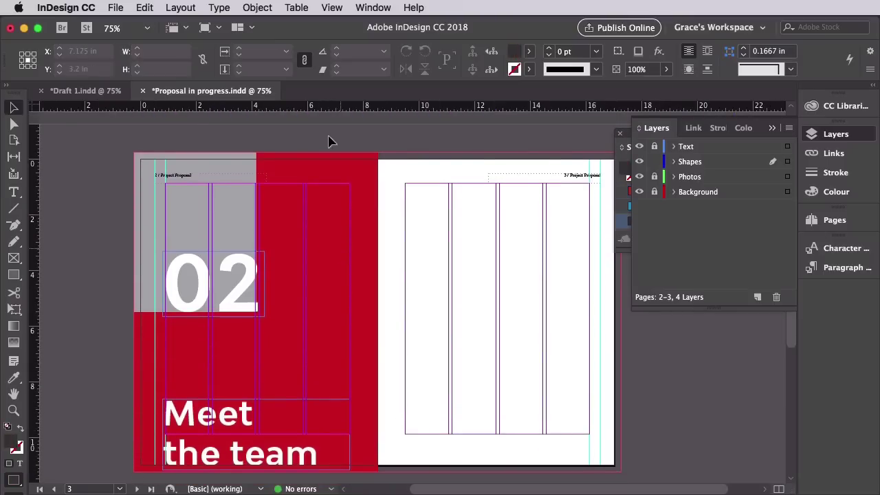
pyautogui.click(145, 7)
pyautogui.click(217, 124)
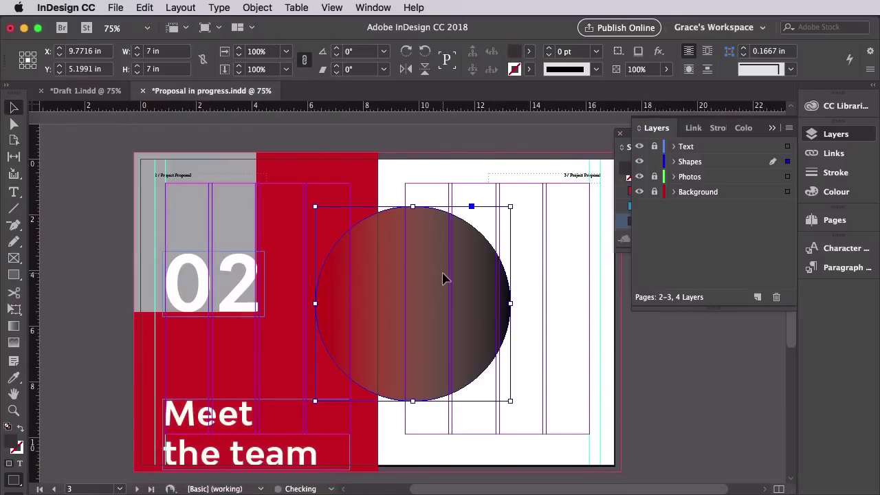
# Position the circle at the top of page 2, overlapping the grey block and 02.
pyautogui.moveTo(448, 277); pyautogui.dragTo(368, 188)
pyautogui.moveTo(362, 294); pyautogui.dragTo(358, 297)
pyautogui.press('Left')
pyautogui.press('Left')
pyautogui.press('Left')
pyautogui.press('Left')
pyautogui.press('Left')
pyautogui.press('Left')
pyautogui.press('Left')
pyautogui.press('Left')
pyautogui.press('Left')
pyautogui.press('Left')
pyautogui.press('Left')
pyautogui.press('Left')
pyautogui.press('Left')
pyautogui.press('Left')
pyautogui.press('Left')
pyautogui.press('Left')
pyautogui.press('Left')
pyautogui.press('Left')
pyautogui.press('Left')
pyautogui.press('Left')
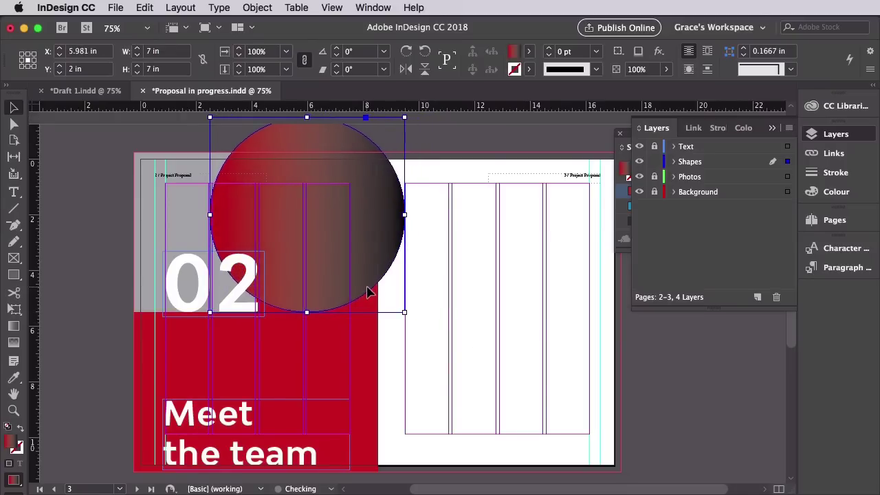
pyautogui.press('w')
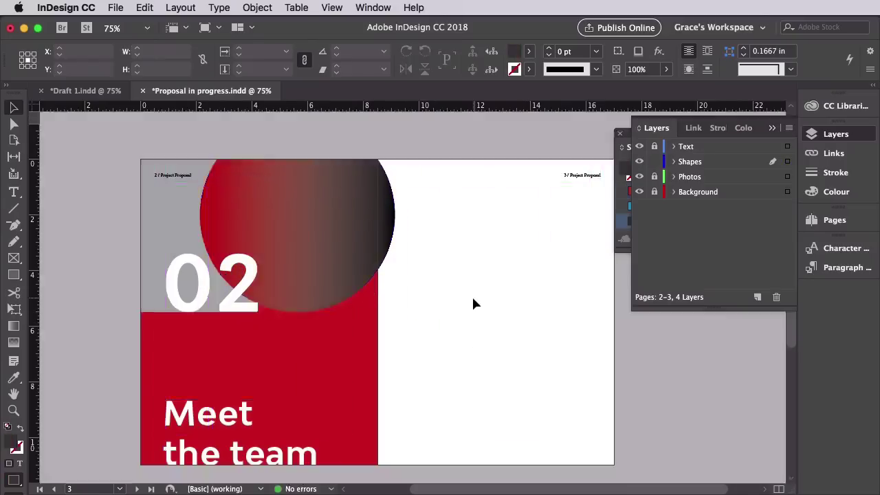
pyautogui.press('Left')
pyautogui.press('Left')
pyautogui.press('Left')
pyautogui.press('Left')
pyautogui.press('Left')
pyautogui.press('Left')
pyautogui.press('Left')
pyautogui.click(475, 293)
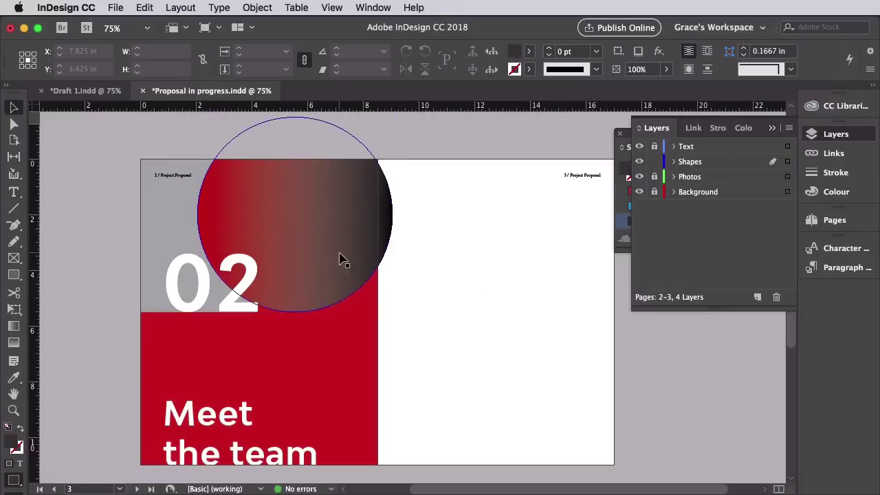
pyautogui.moveTo(337, 255); pyautogui.dragTo(340, 255)
pyautogui.click(428, 254)
pyautogui.press('w')
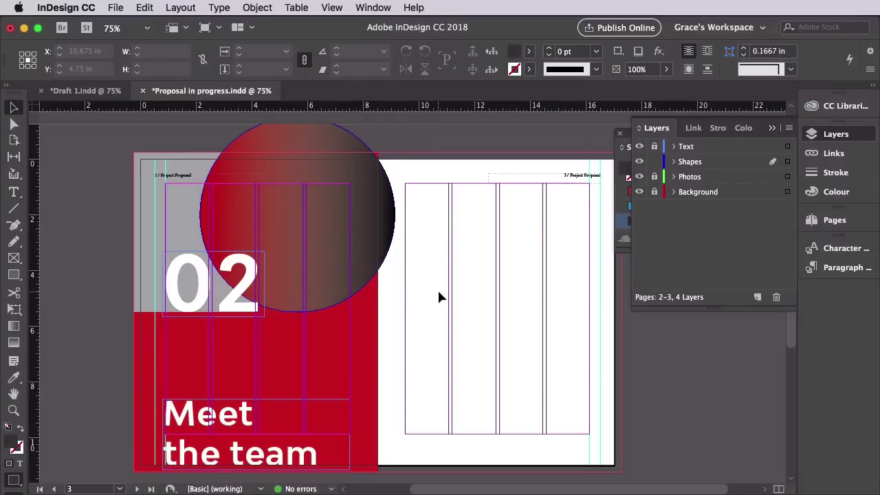
pyautogui.scroll(-1, 499, 274)
pyautogui.scroll(-10, 498, 274)
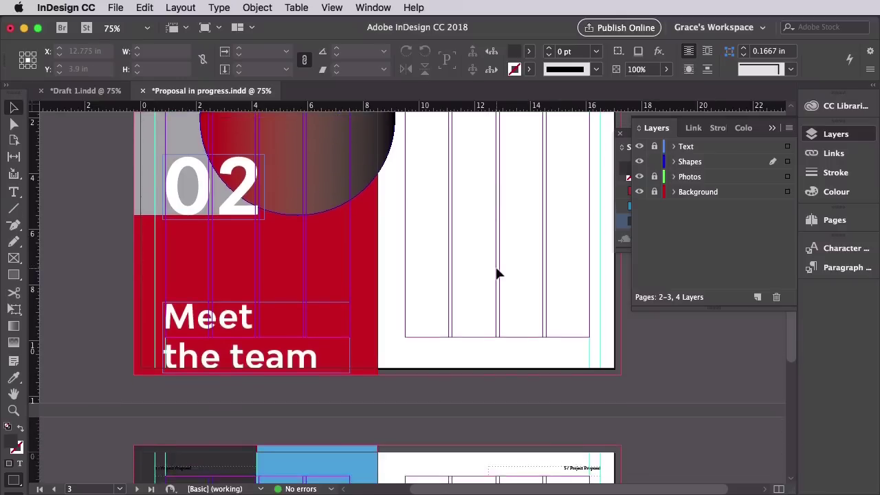
# Lock the Shapes layer and make Background the working layer.
pyautogui.scroll(-1, 499, 274)
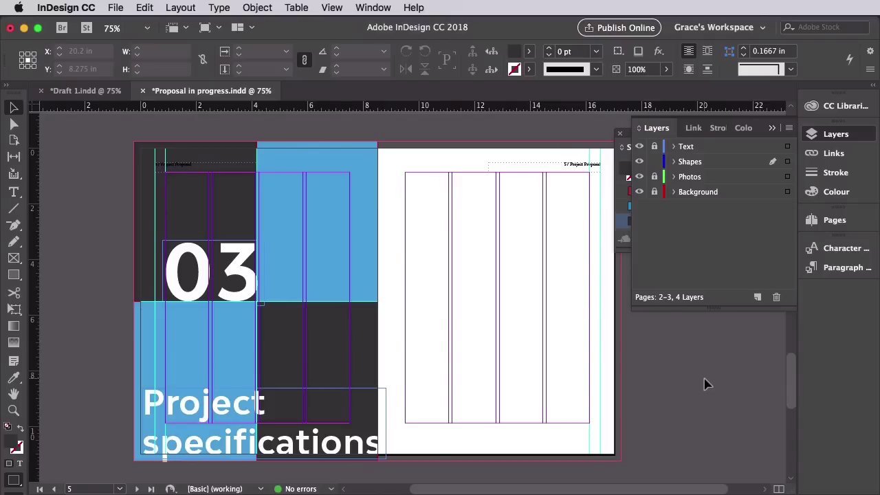
pyautogui.click(654, 162)
pyautogui.click(654, 192)
pyautogui.click(715, 195)
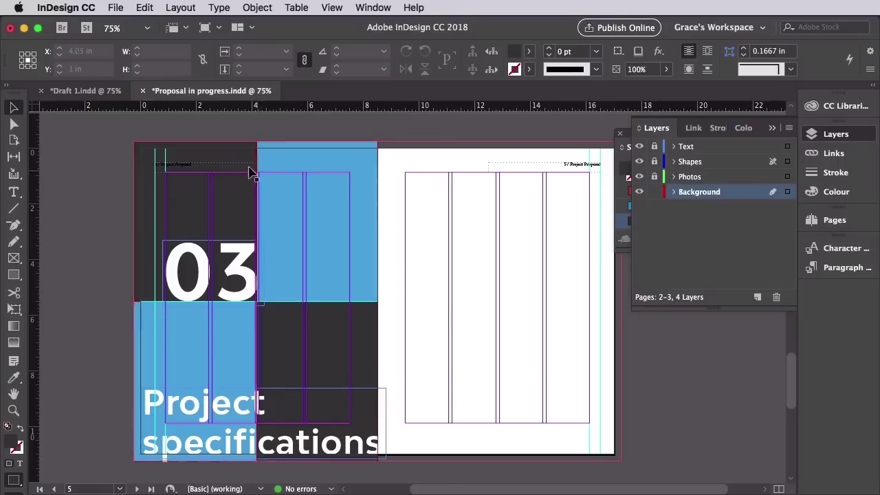
# Copy and paste the 5.5 in horizontal guide onto the 03 spread, shifted right.
pyautogui.click(279, 304)
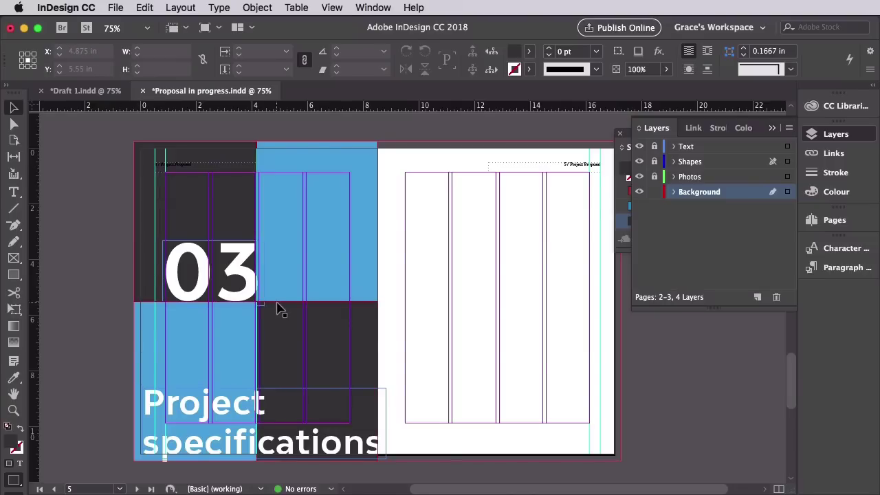
pyautogui.click(260, 221)
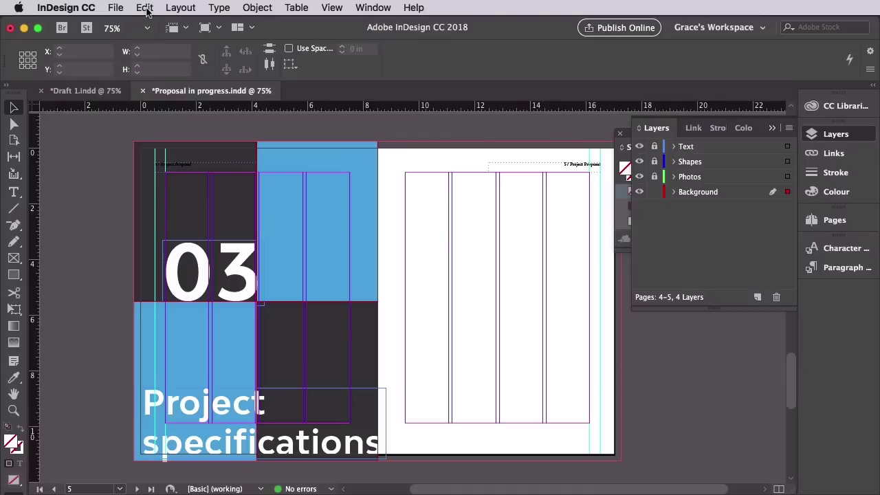
pyautogui.click(141, 8)
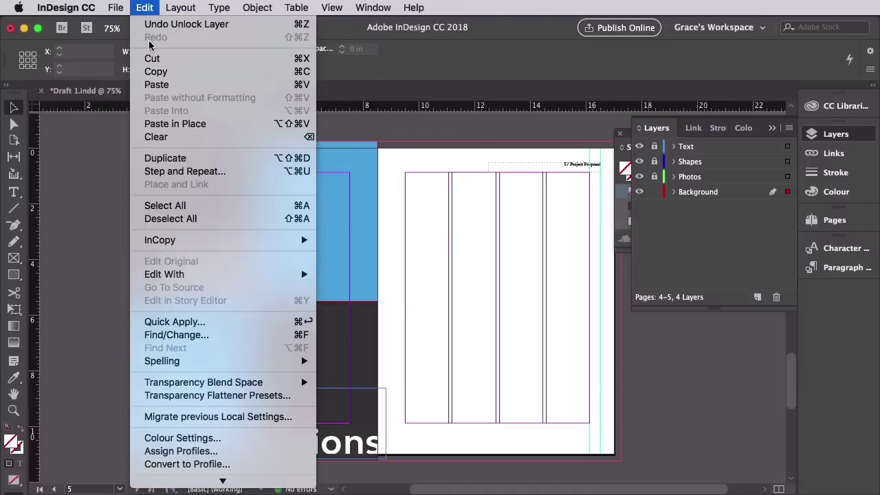
pyautogui.click(157, 72)
pyautogui.click(153, 7)
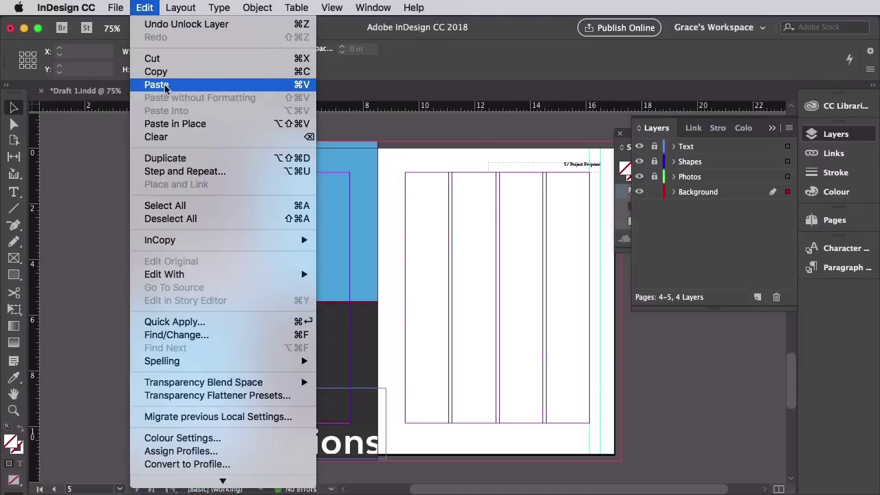
pyautogui.click(157, 85)
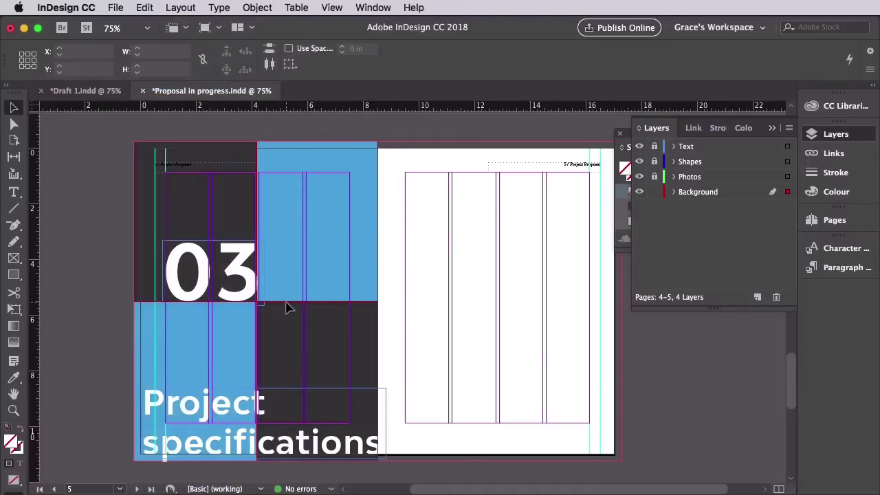
pyautogui.moveTo(501, 303); pyautogui.dragTo(528, 310)
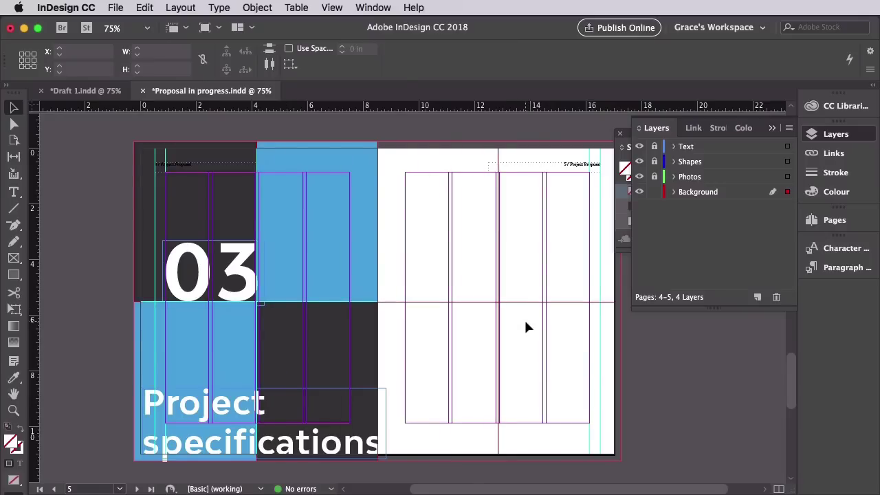
pyautogui.click(510, 358)
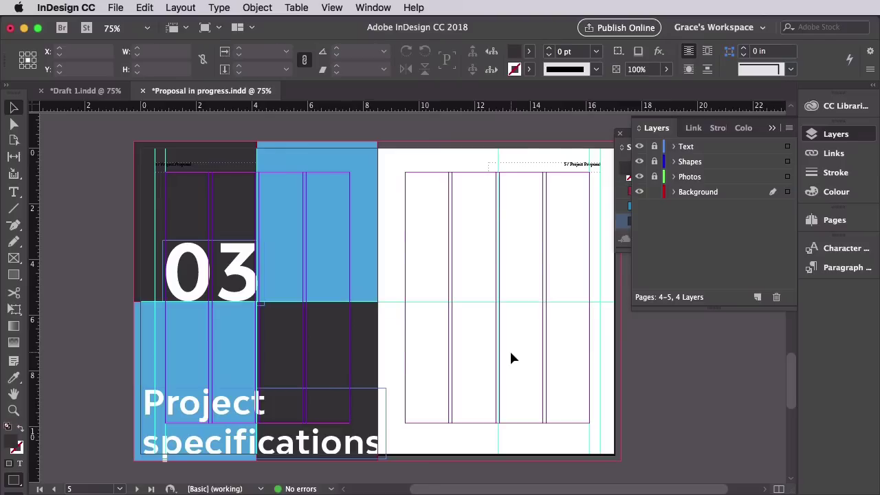
# Copy the two dark rectangles and paste them onto the spread.
pyautogui.click(238, 164)
pyautogui.keyDown('shift'); pyautogui.click(348, 347); pyautogui.keyUp('shift')
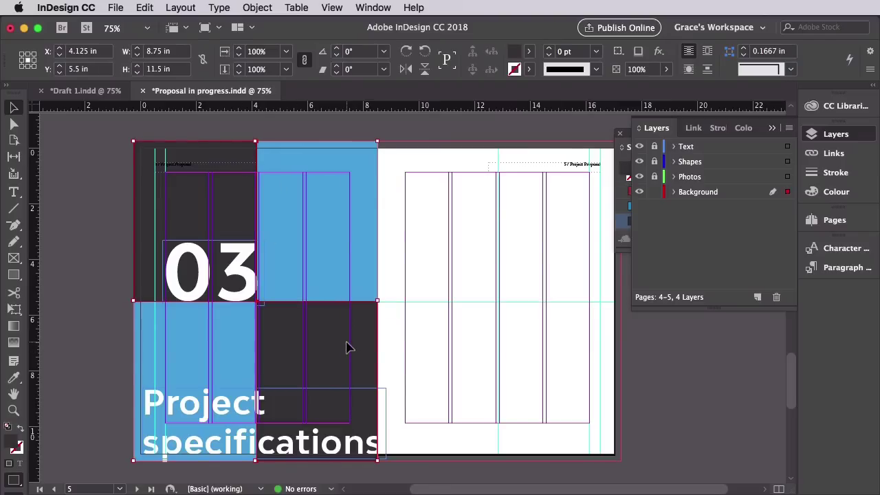
pyautogui.click(150, 7)
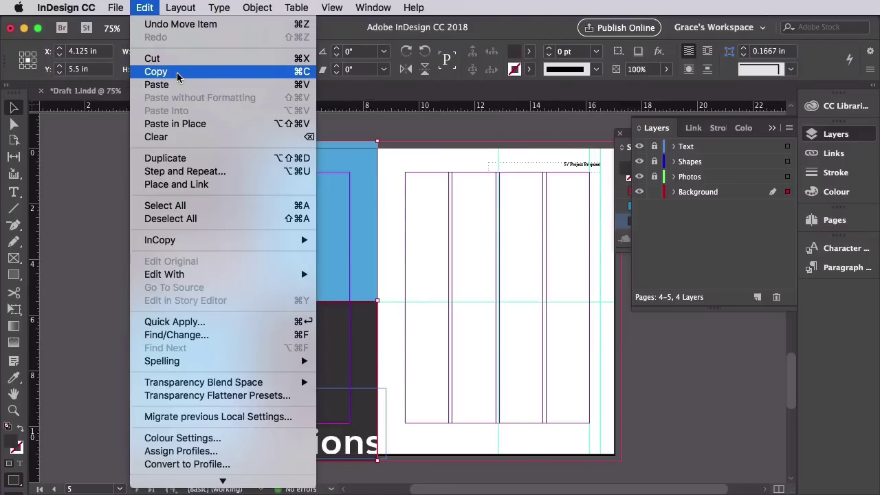
pyautogui.click(157, 71)
pyautogui.click(145, 7)
pyautogui.click(156, 84)
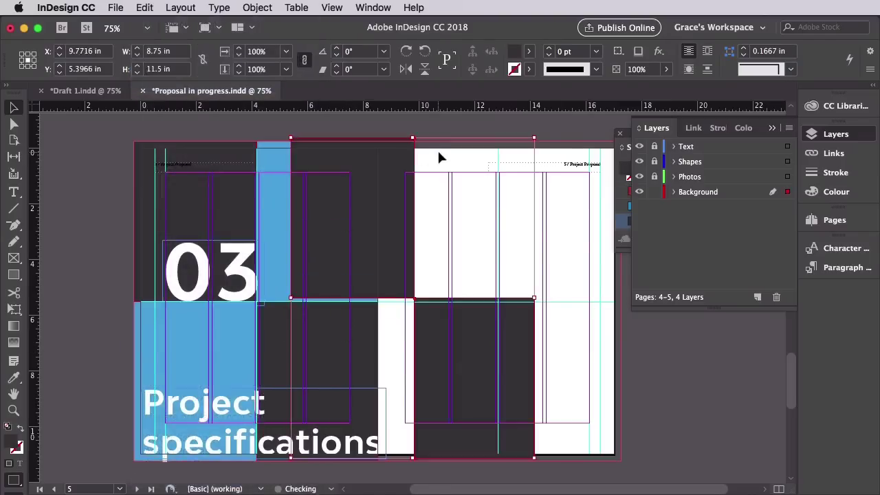
# Flip the pasted rectangles horizontally and move them onto the right page.
pyautogui.rightClick(404, 185)
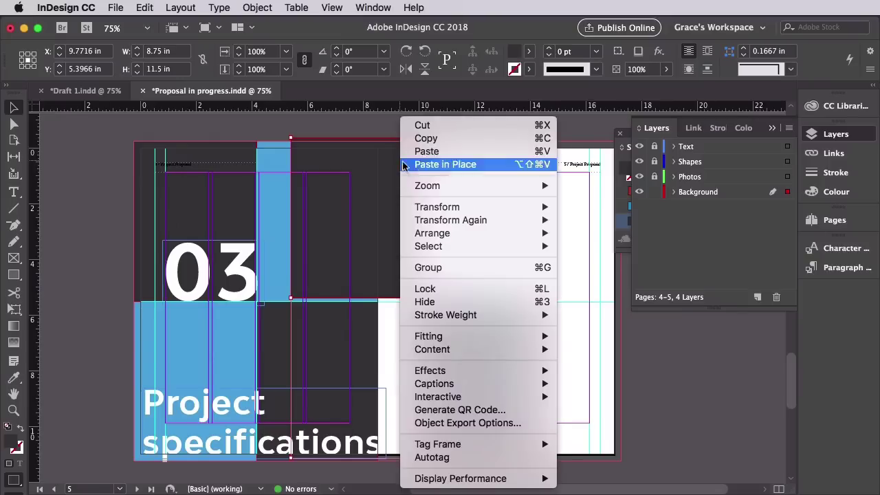
pyautogui.moveTo(462, 204)
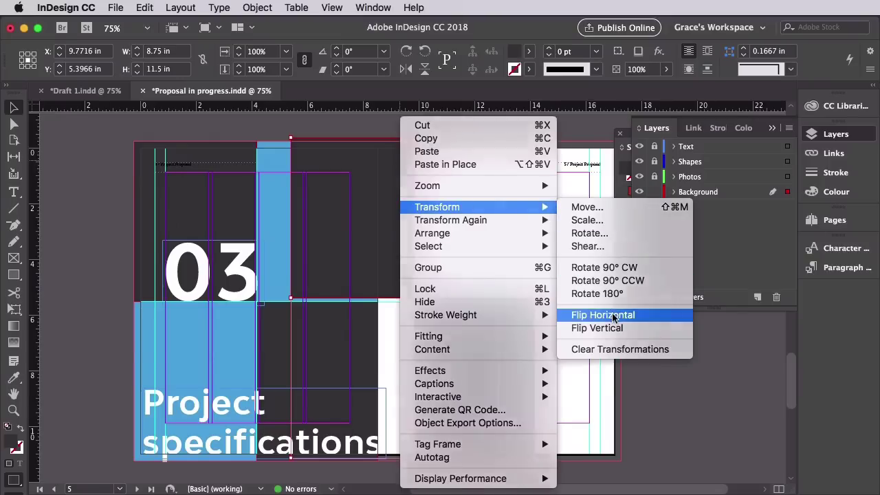
pyautogui.click(603, 315)
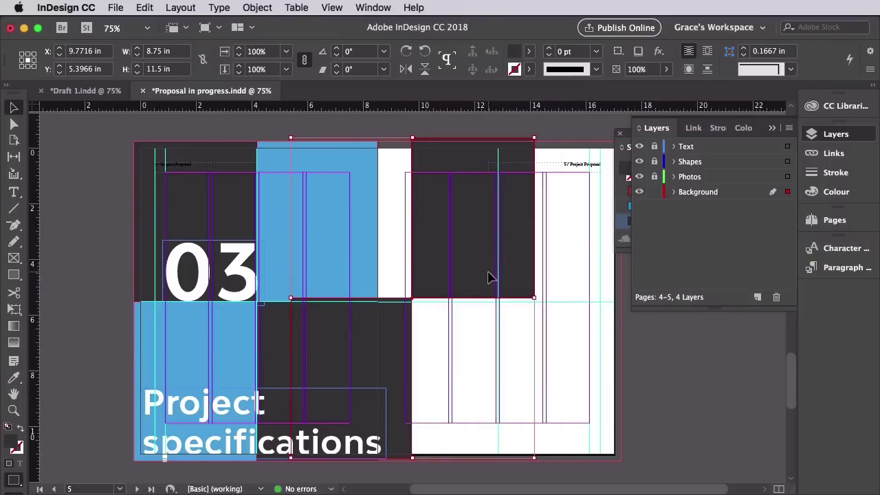
pyautogui.moveTo(472, 238); pyautogui.dragTo(527, 240)
pyautogui.hscroll(3, 479, 244)
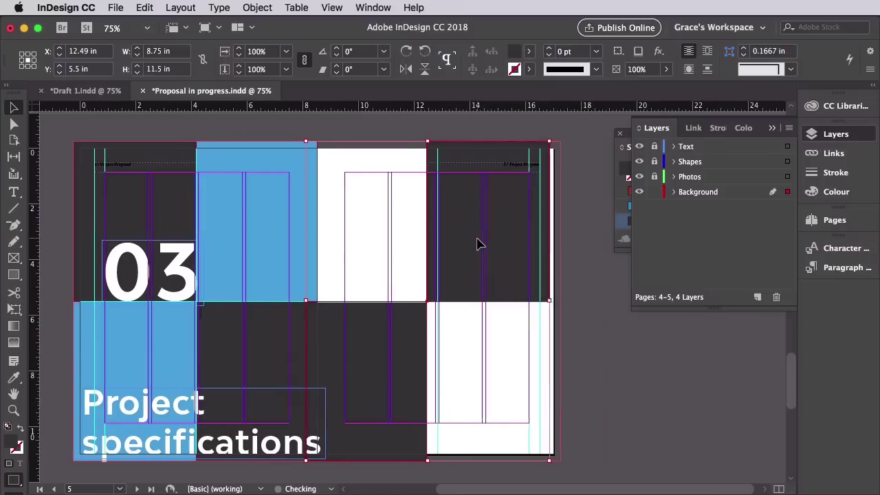
pyautogui.moveTo(458, 243); pyautogui.dragTo(468, 245)
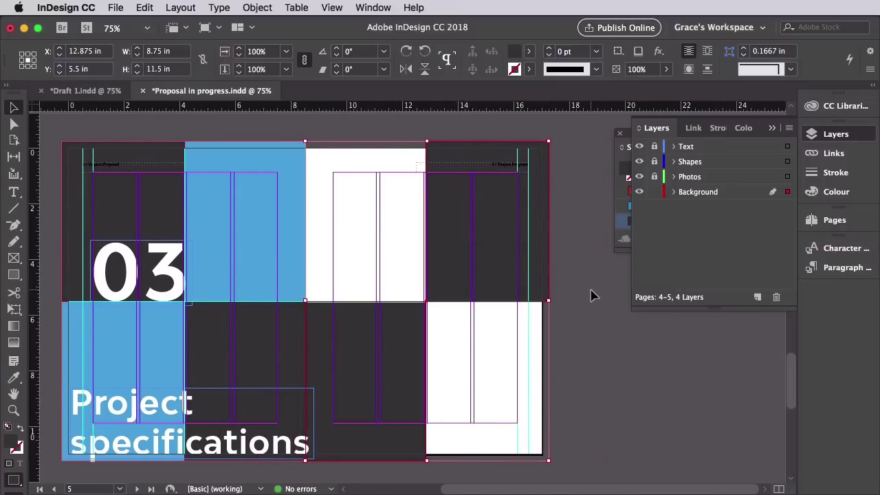
pyautogui.click(589, 296)
# Fill the upper-right rectangle with the blue swatch, lock Background and unlock Text.
pyautogui.click(501, 275)
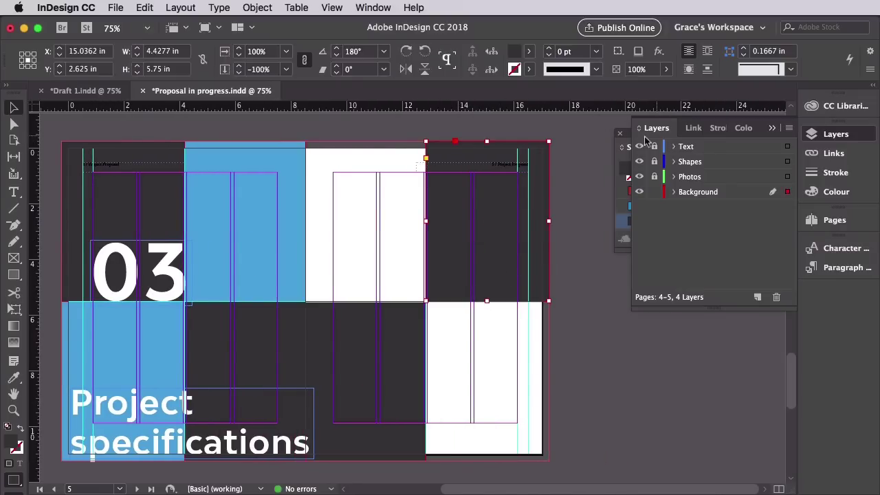
pyautogui.click(618, 162)
pyautogui.scroll(-5, 668, 213)
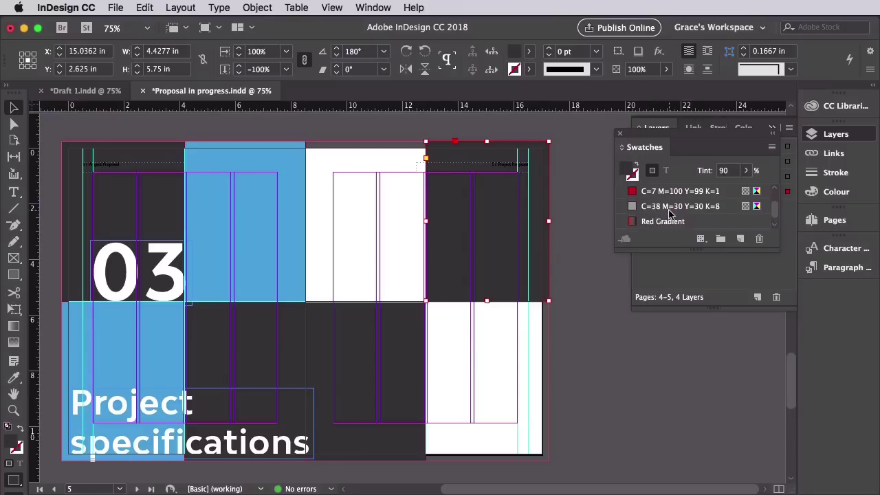
pyautogui.click(656, 193)
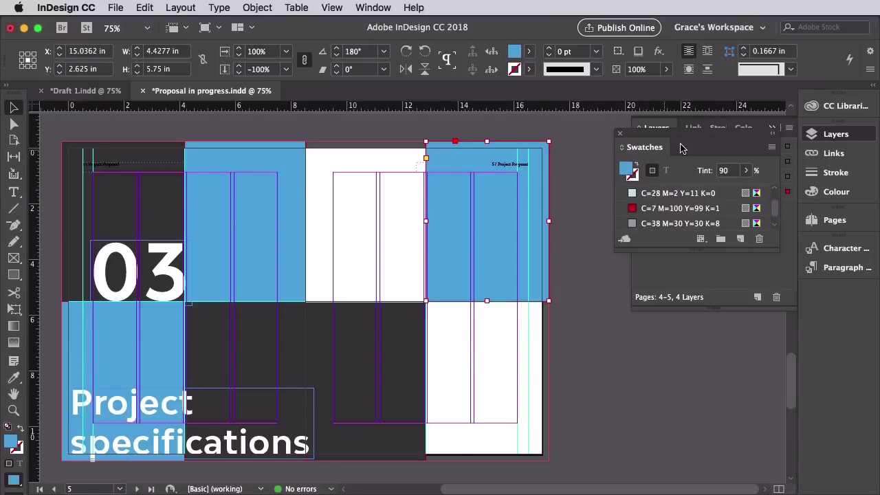
pyautogui.click(731, 276)
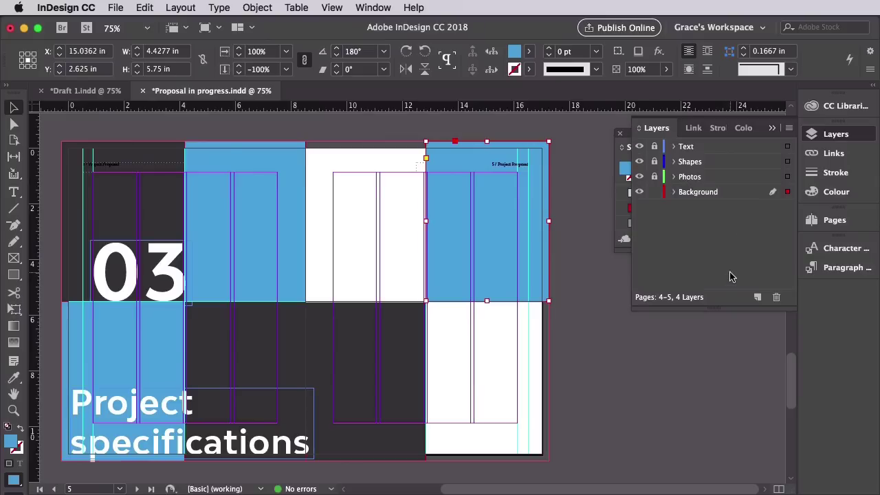
pyautogui.click(653, 192)
pyautogui.click(654, 147)
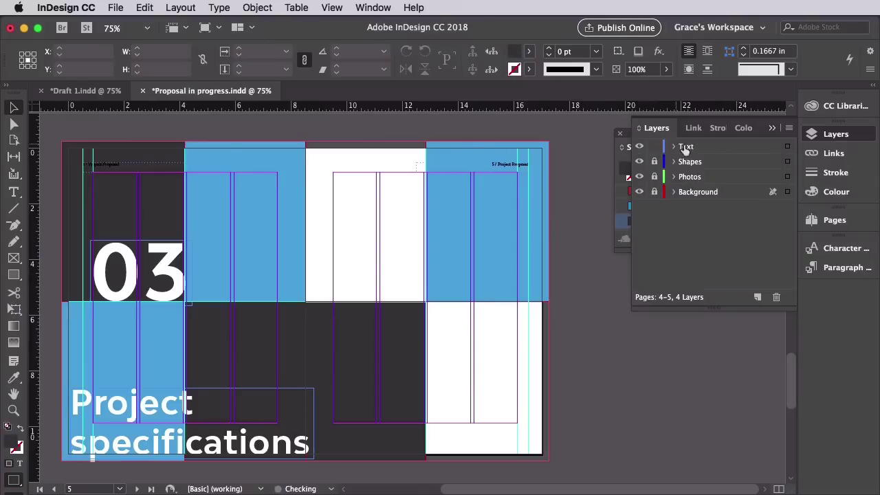
# On the Text layer at 100% zoom, draw a text frame in page 5's white column.
pyautogui.click(686, 148)
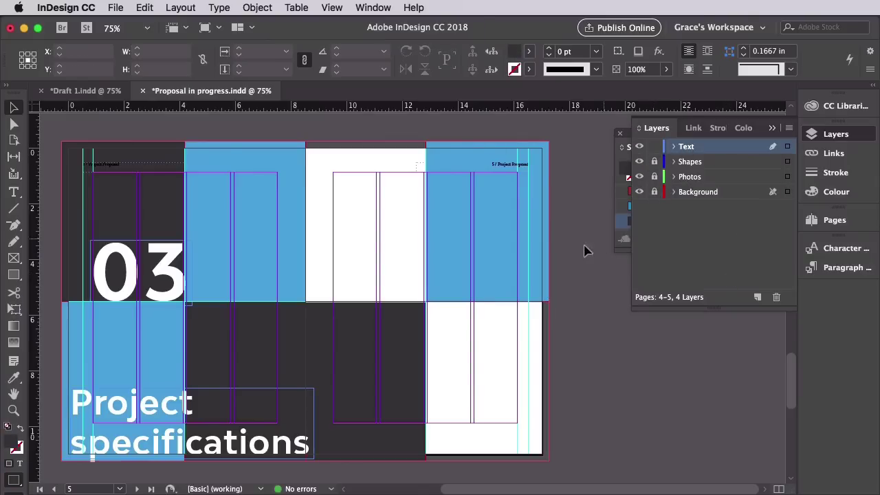
pyautogui.click(13, 194)
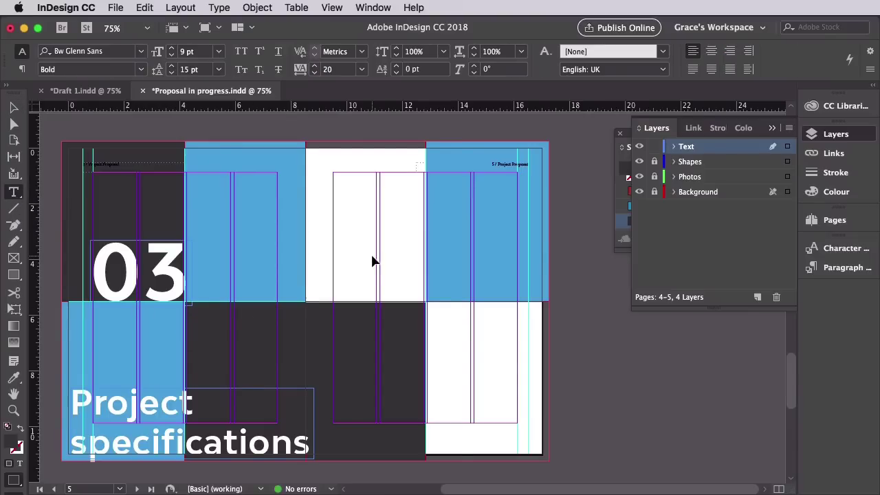
pyautogui.press('super+equal')
pyautogui.scroll(3, 357, 256)
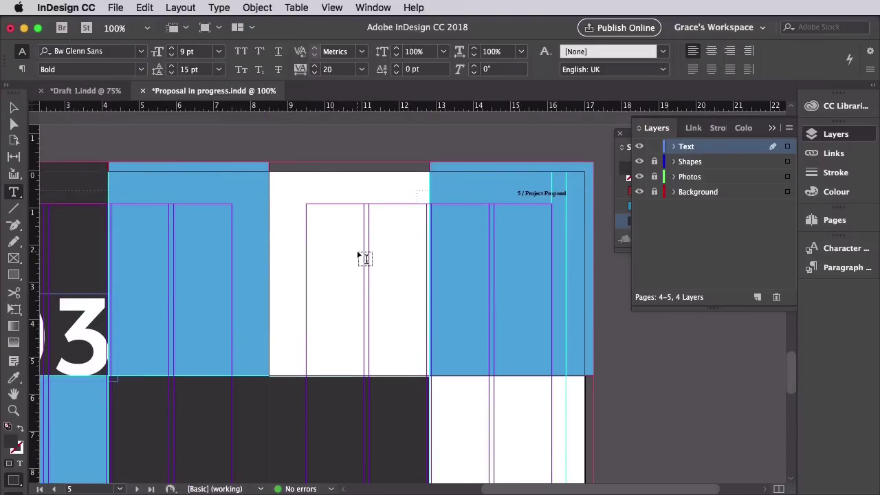
pyautogui.moveTo(306, 204); pyautogui.dragTo(418, 359)
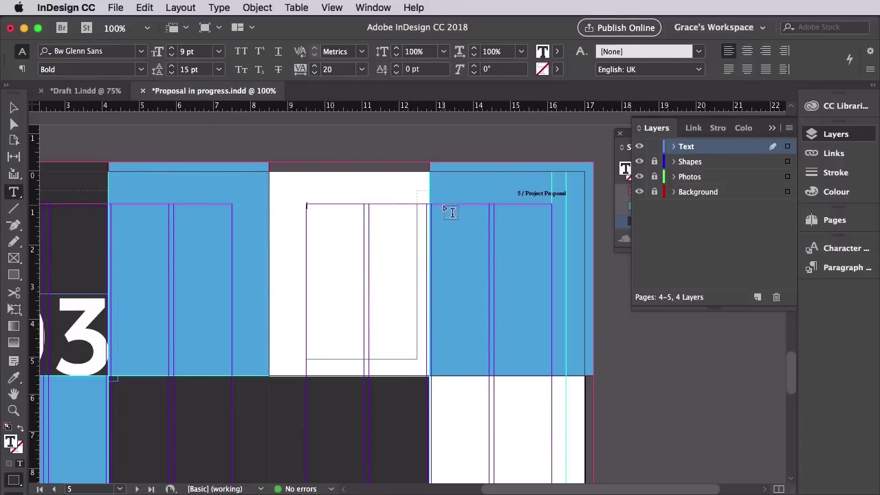
# Draw a second text frame over the blue column and thread it to the white-column frame.
pyautogui.moveTo(451, 212); pyautogui.dragTo(552, 362)
pyautogui.press('Escape')
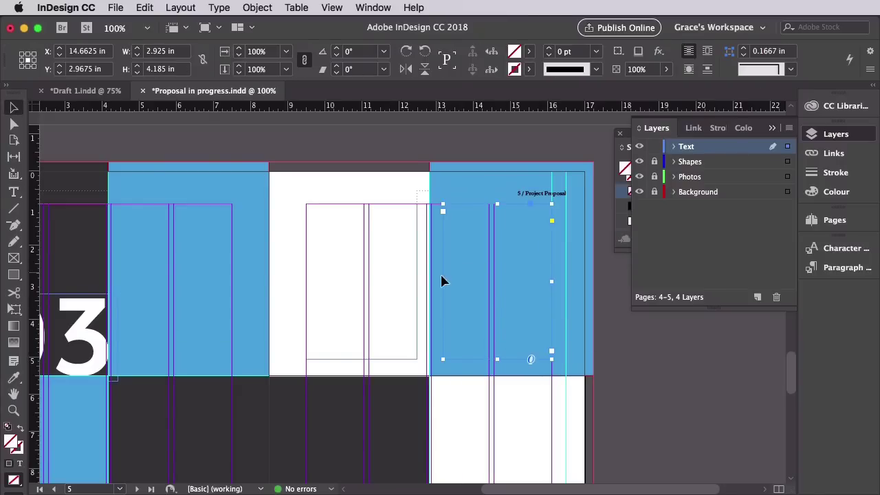
pyautogui.moveTo(444, 281); pyautogui.dragTo(396, 321)
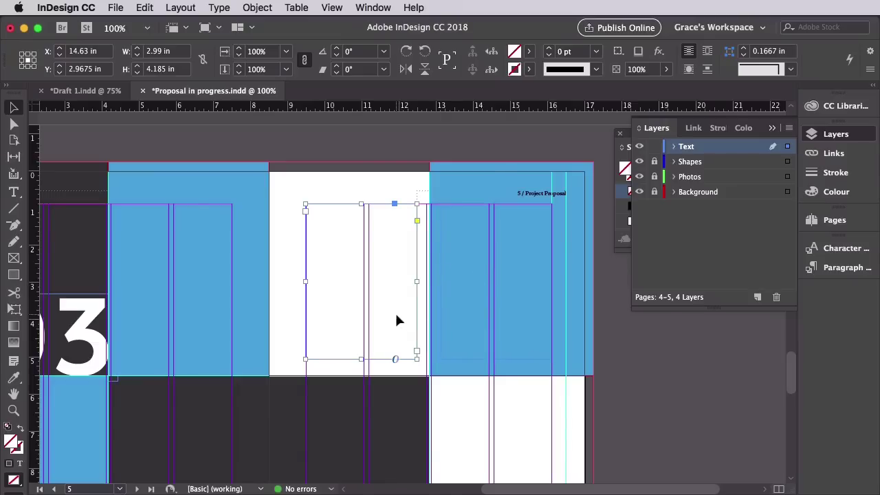
pyautogui.click(416, 352)
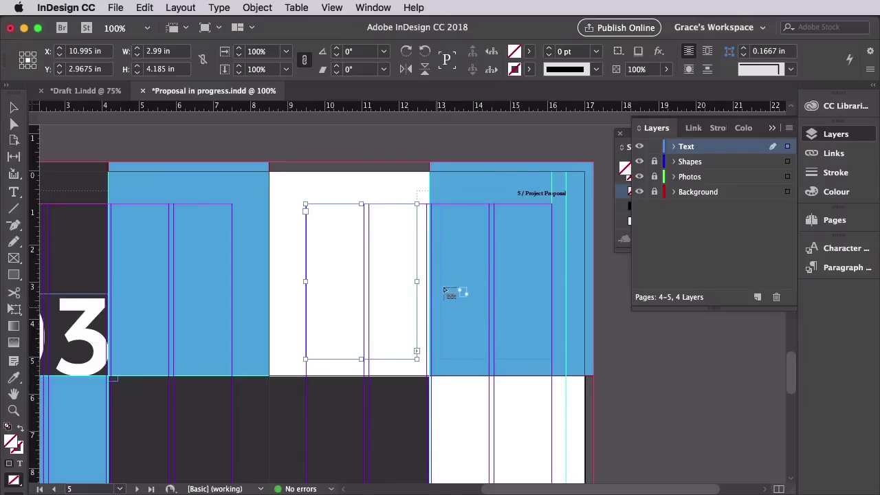
pyautogui.press('super+z')
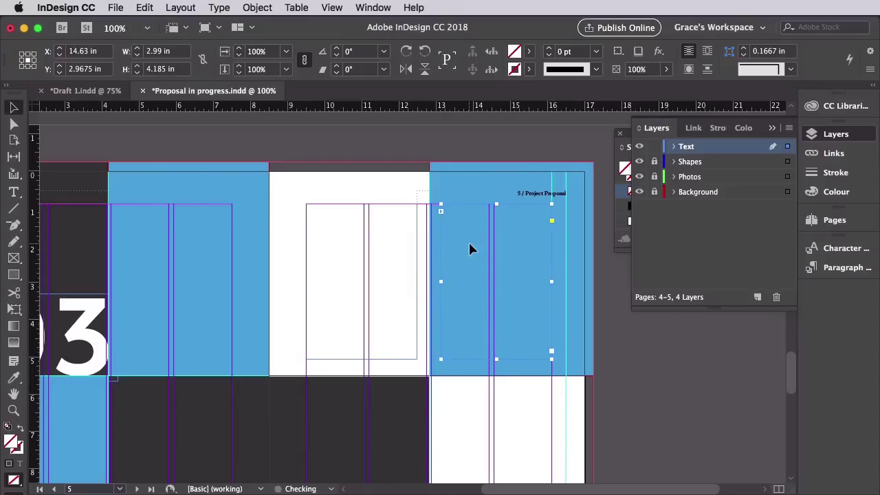
# Turn on View > Extras > Show Text Threads and check the link between frames.
pyautogui.click(332, 7)
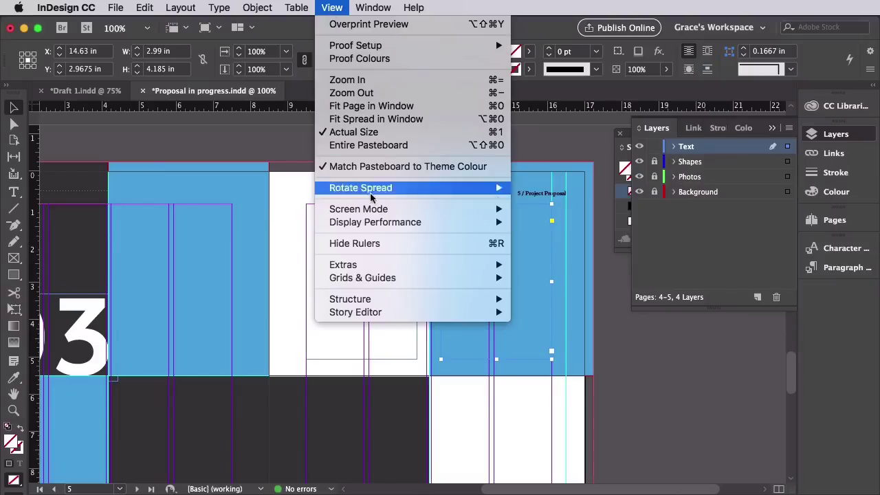
pyautogui.moveTo(484, 268)
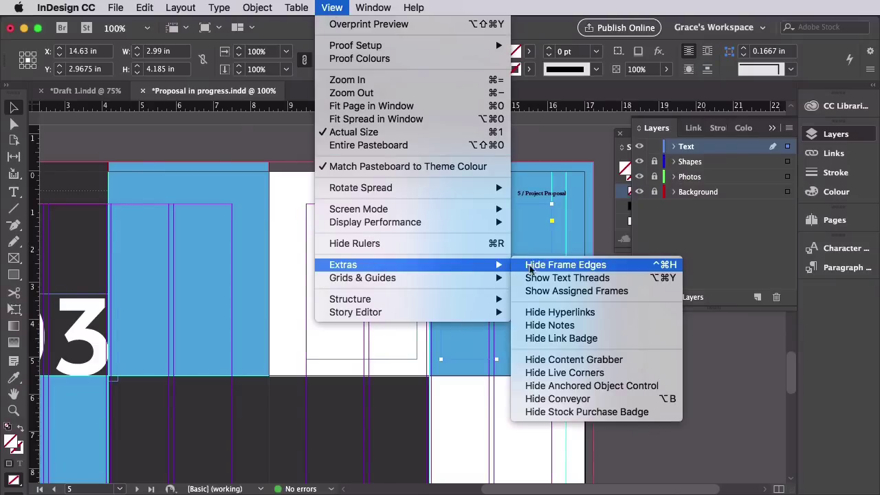
pyautogui.click(564, 278)
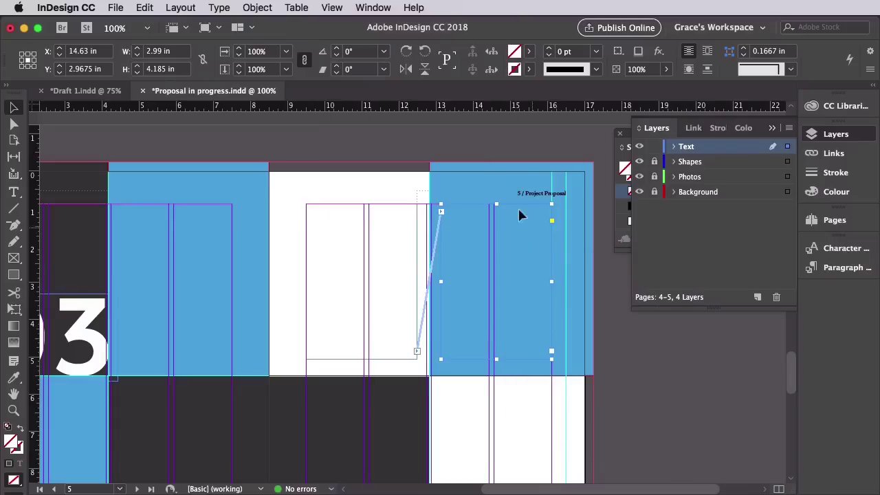
pyautogui.click(390, 280)
pyautogui.click(452, 254)
# Type the heading 'OUR SOLUTIONS' in the white-column frame and start a new line.
pyautogui.doubleClick(349, 218)
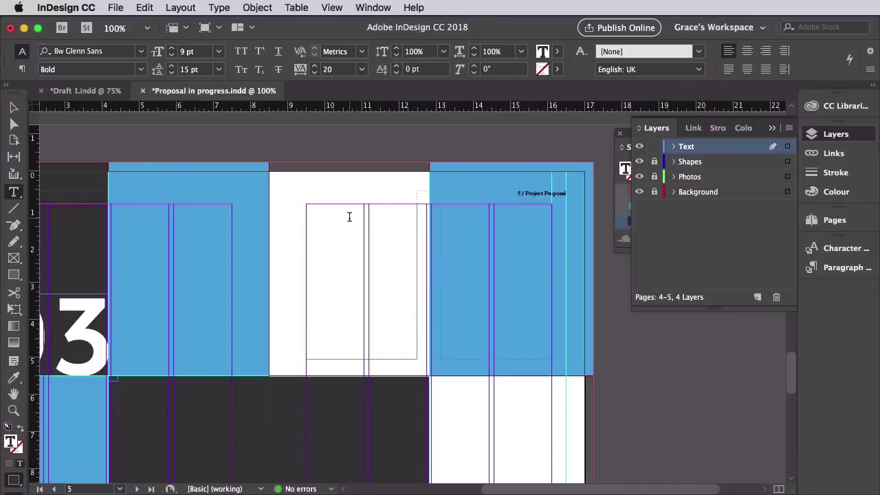
pyautogui.write('OUR SOLUTION')
pyautogui.press('super+equal')
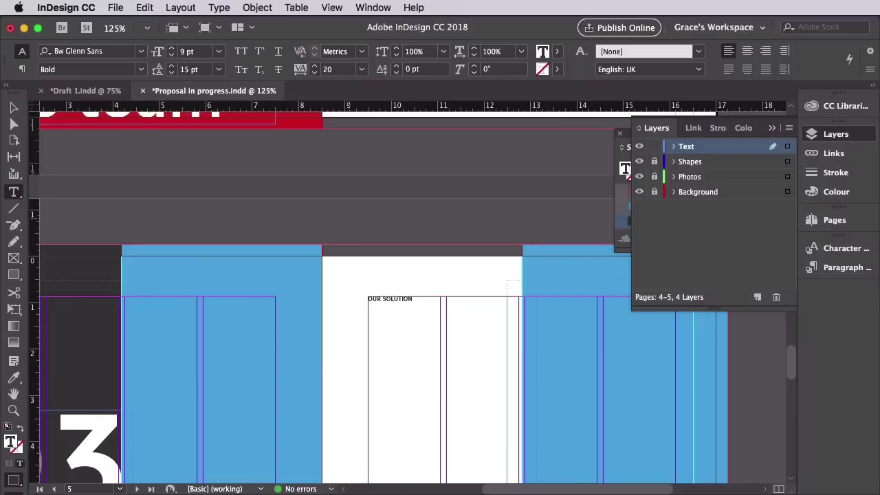
pyautogui.write('S')
pyautogui.scroll(-3, 428, 237)
pyautogui.hscroll(5, 428, 238)
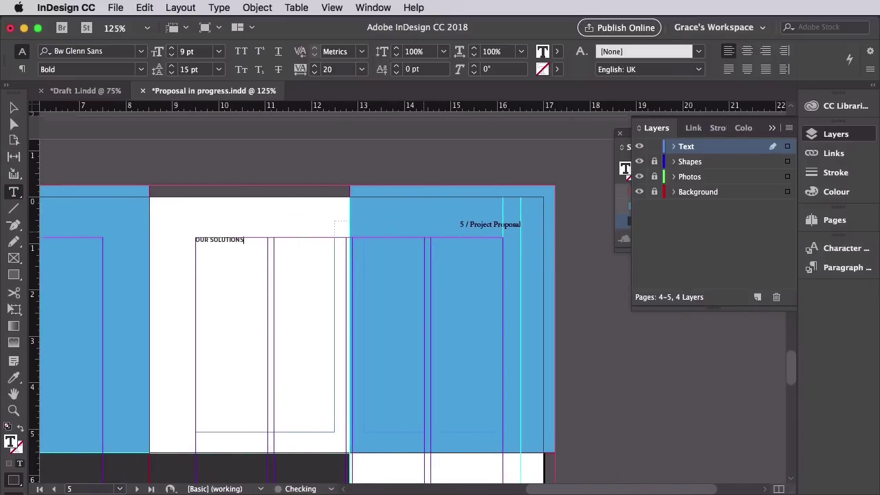
pyautogui.scroll(-1, 328, 303)
pyautogui.press('Return')
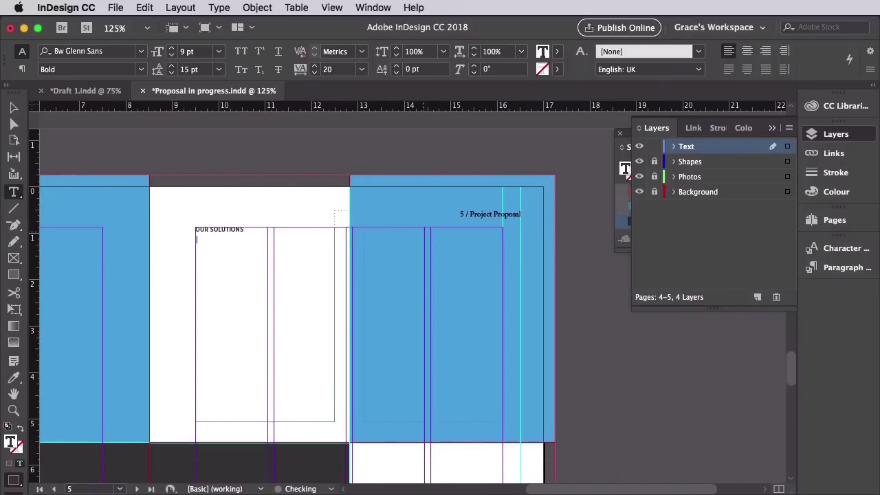
# Fill the threaded frames with placeholder text and set the whole story in Bw Glenn Sans.
pyautogui.click(227, 9)
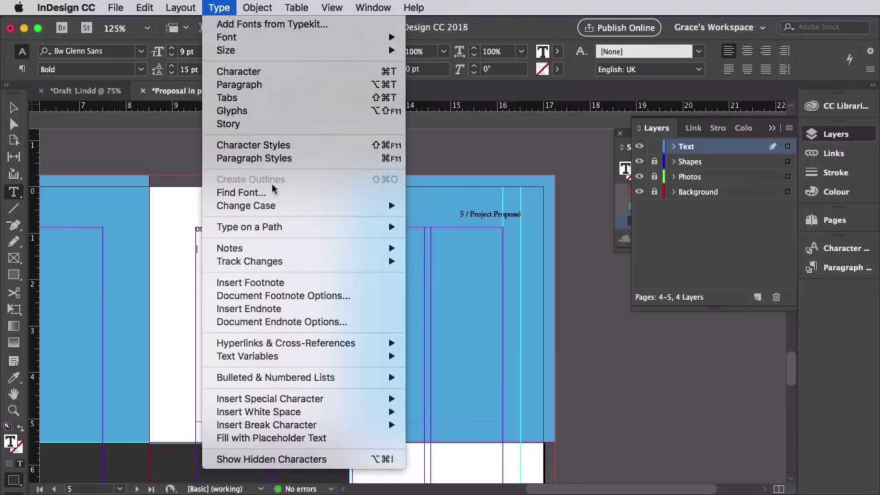
pyautogui.click(294, 438)
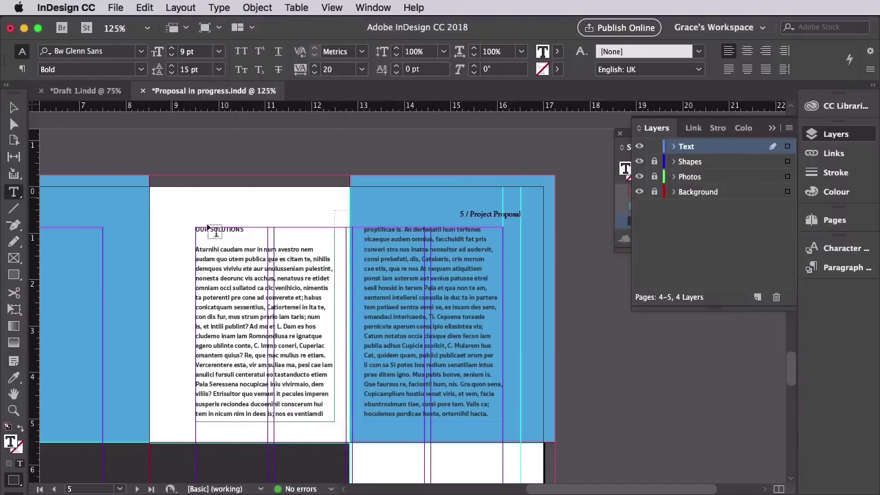
pyautogui.press('super+a')
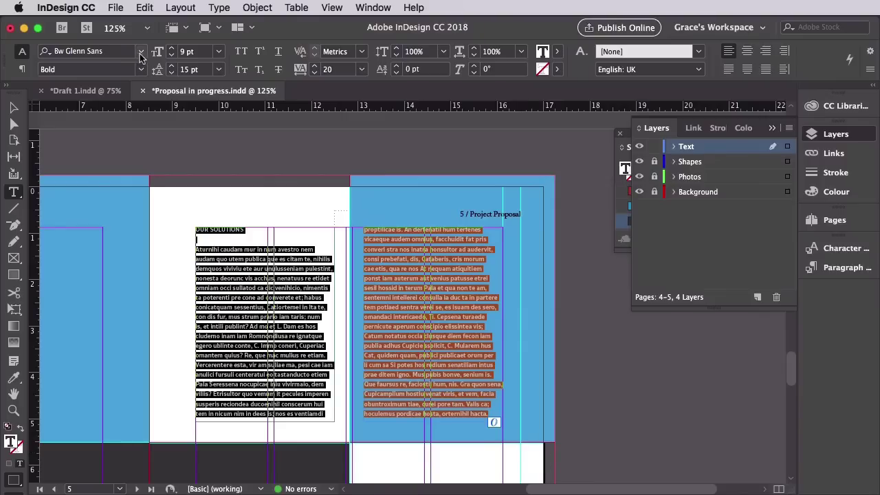
pyautogui.click(141, 51)
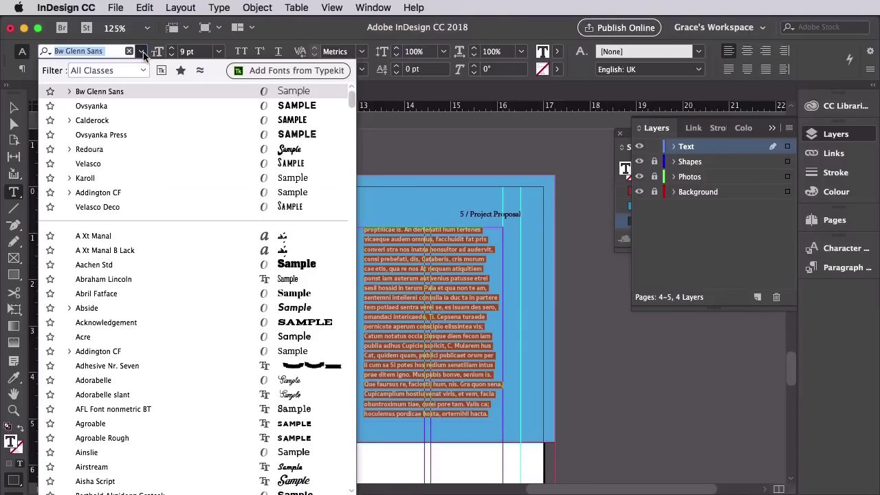
pyautogui.click(141, 51)
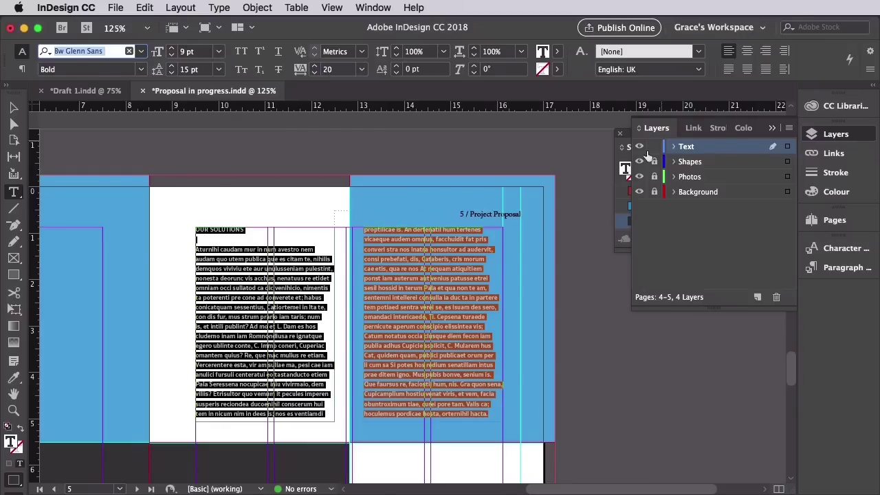
pyautogui.click(623, 147)
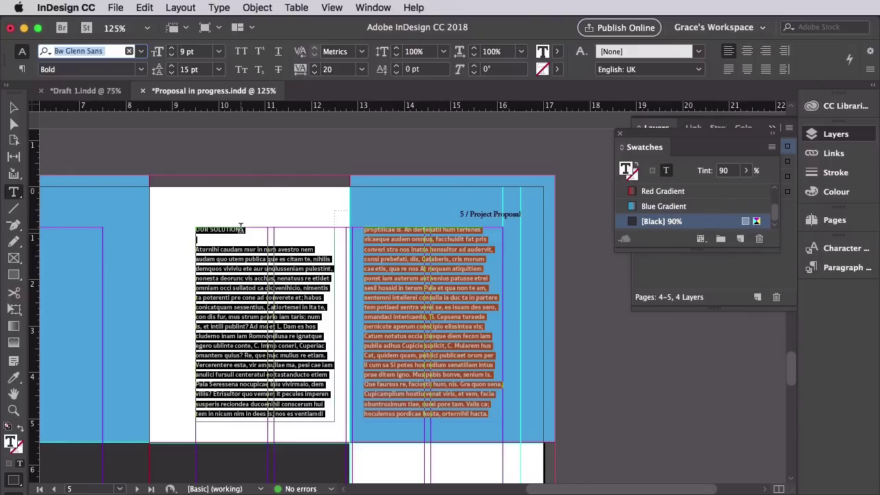
# Make the OUR SOLUTIONS heading 17 pt ExtraBold.
pyautogui.click(198, 227)
pyautogui.moveTo(198, 228); pyautogui.dragTo(249, 231)
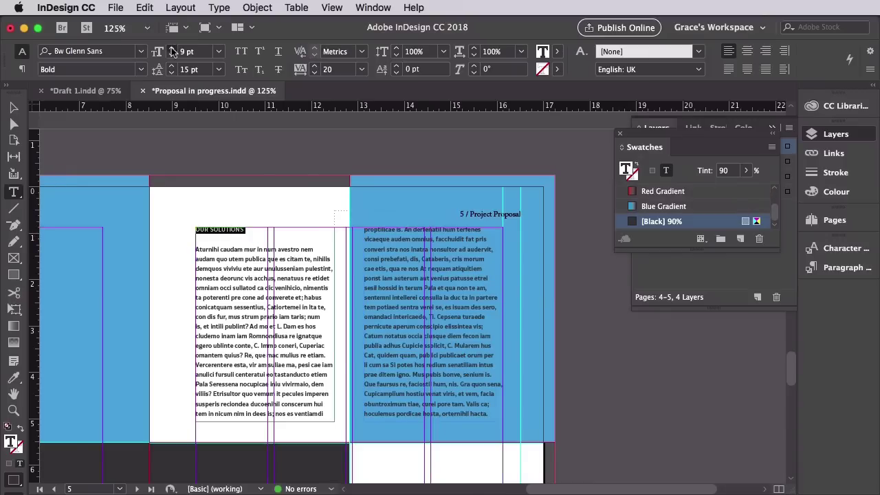
pyautogui.click(173, 49)
pyautogui.click(173, 49)
pyautogui.click(172, 48)
pyautogui.click(173, 49)
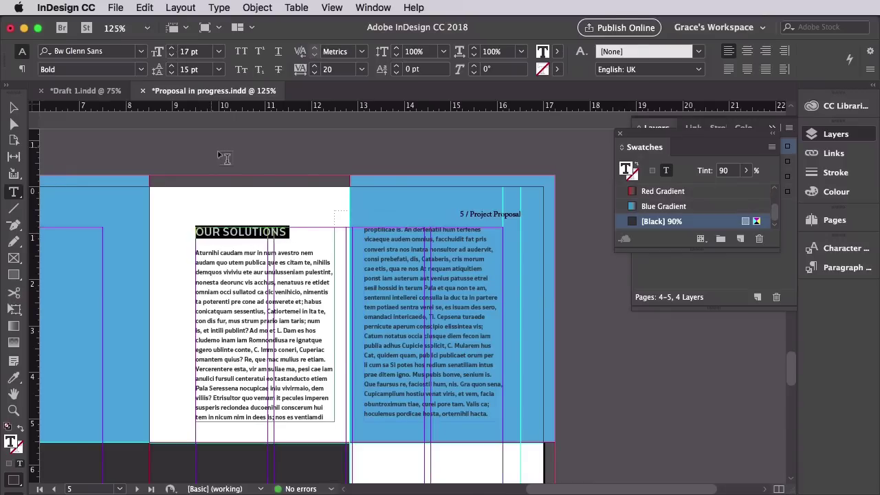
pyautogui.click(140, 69)
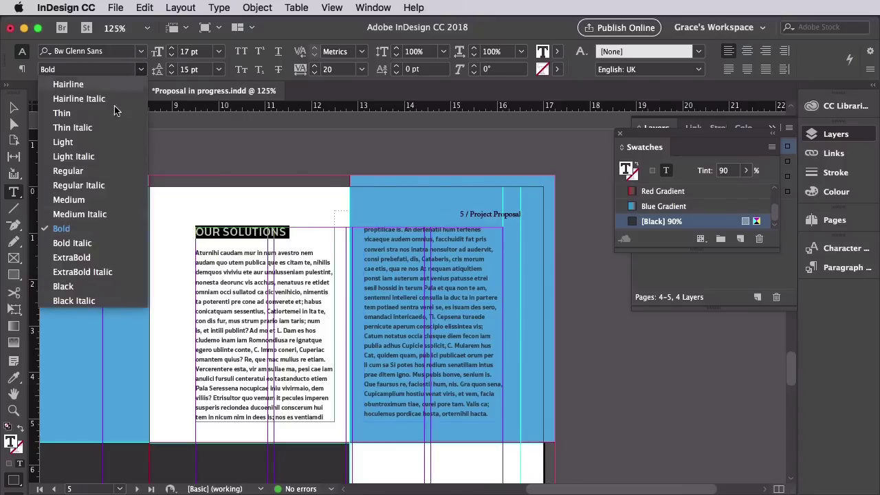
pyautogui.click(117, 258)
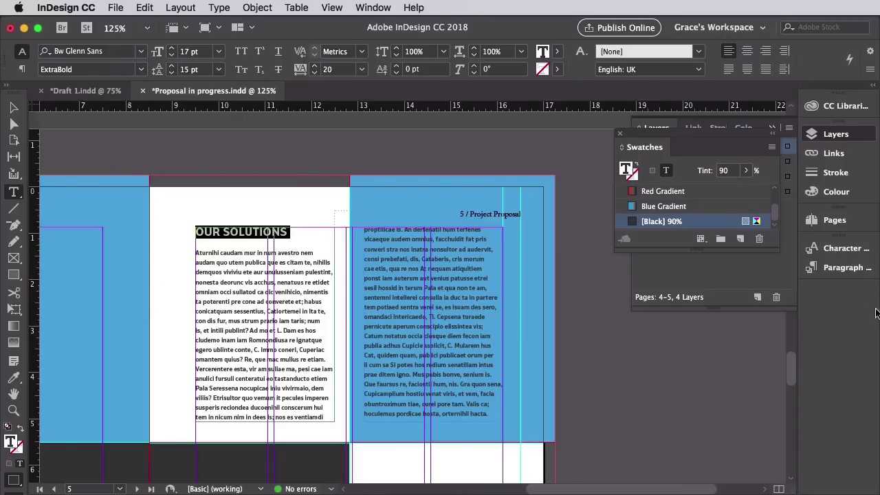
# Save the heading's formatting as a new paragraph style named 'Title' and apply it.
pyautogui.click(852, 271)
pyautogui.click(789, 242)
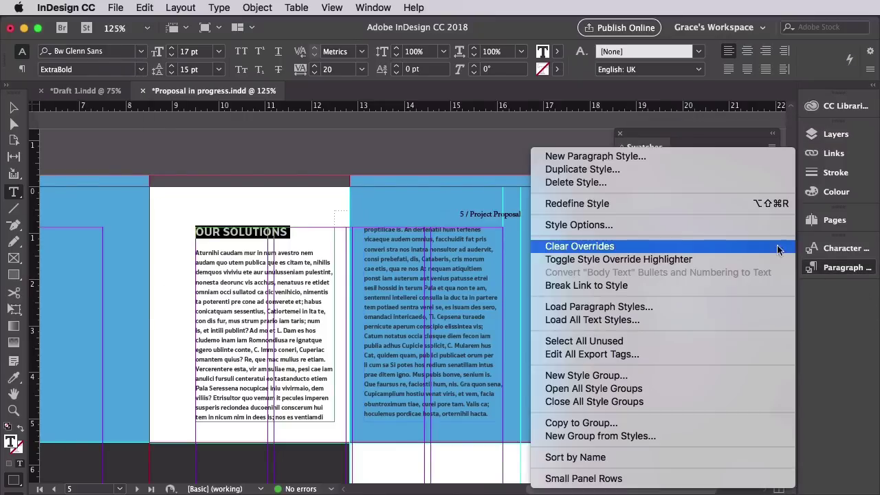
pyautogui.click(614, 158)
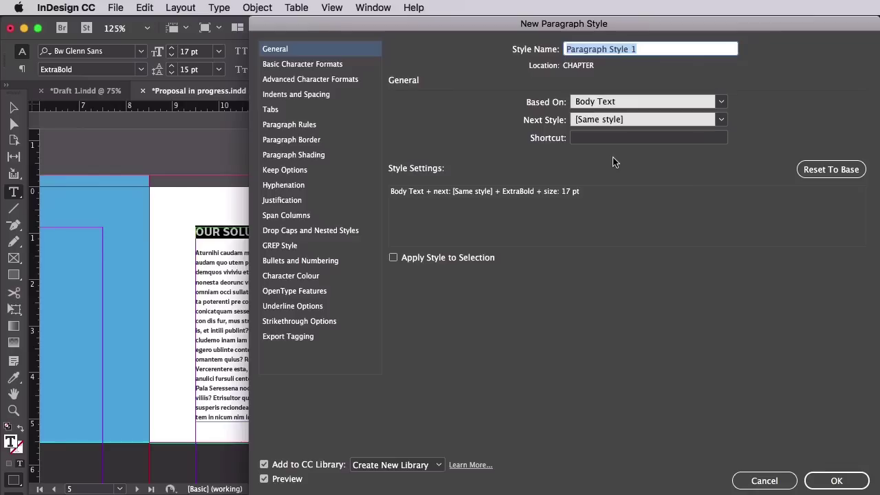
pyautogui.write('title')
pyautogui.press('BackSpace')
pyautogui.press('BackSpace')
pyautogui.press('BackSpace')
pyautogui.press('BackSpace')
pyautogui.press('BackSpace')
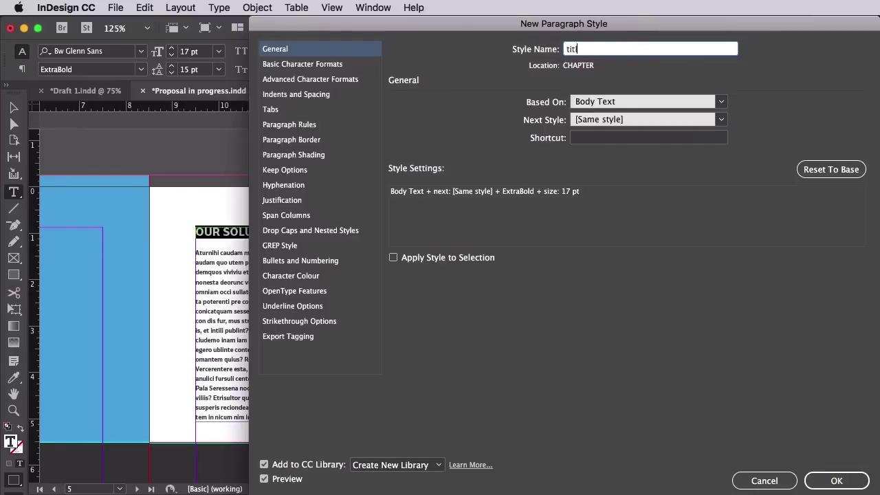
pyautogui.write('Title')
pyautogui.click(814, 480)
pyautogui.click(773, 98)
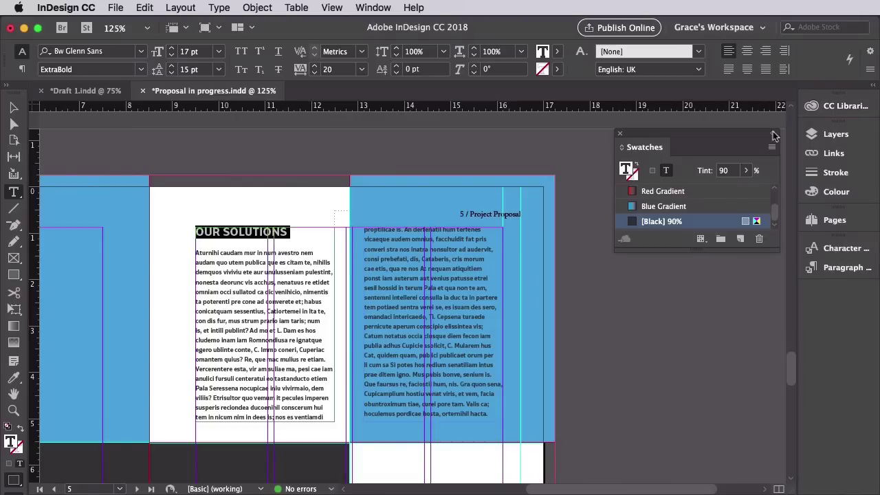
pyautogui.click(850, 272)
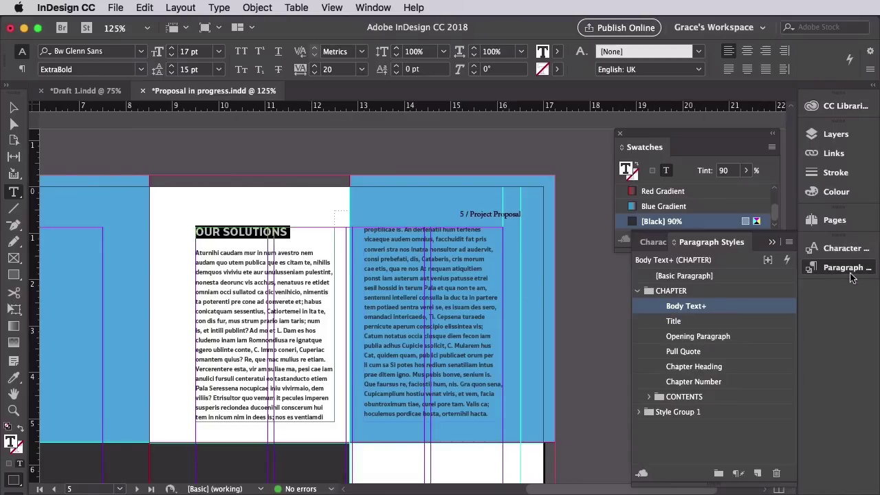
pyautogui.click(674, 322)
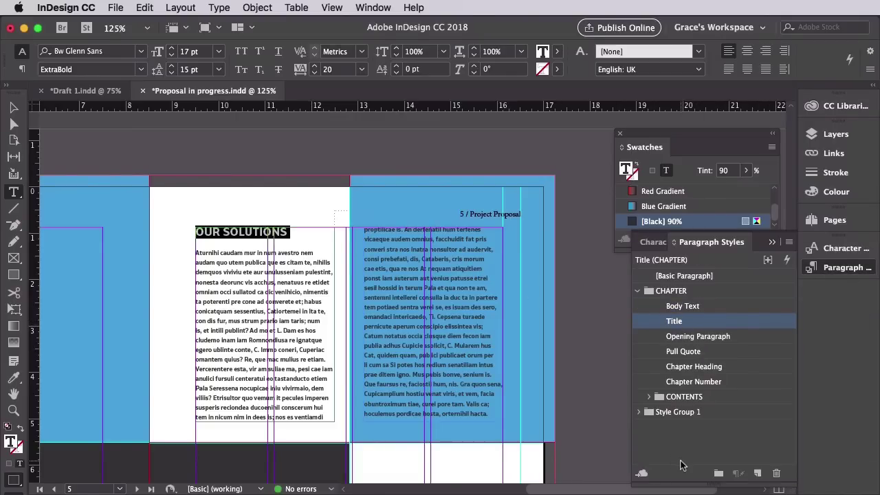
# Select all the body text in both threaded frames.
pyautogui.click(300, 290)
pyautogui.moveTo(196, 253); pyautogui.dragTo(235, 265)
pyautogui.press('super+a')
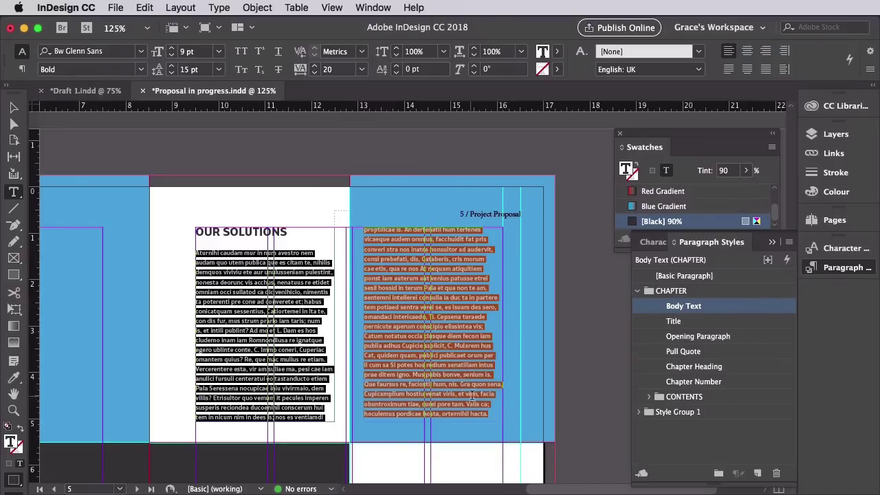
# Lower the right text frame's top edge and delete a block of its text.
pyautogui.click(472, 396)
pyautogui.click(14, 108)
pyautogui.moveTo(433, 228); pyautogui.dragTo(436, 251)
pyautogui.doubleClick(498, 417)
pyautogui.moveTo(500, 417); pyautogui.dragTo(400, 359)
pyautogui.press('BackSpace')
# Start new paragraphs before "Catiortemei", "Re," and "At nequam".
pyautogui.click(268, 311)
pyautogui.press('Return')
pyautogui.press('Return')
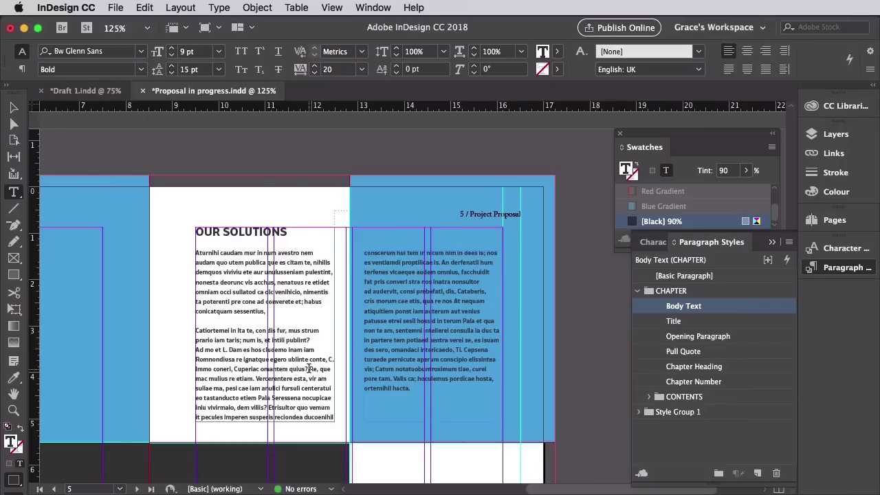
pyautogui.click(310, 369)
pyautogui.press('Return')
pyautogui.press('Return')
pyautogui.click(410, 321)
pyautogui.press('Return')
pyautogui.press('Return')
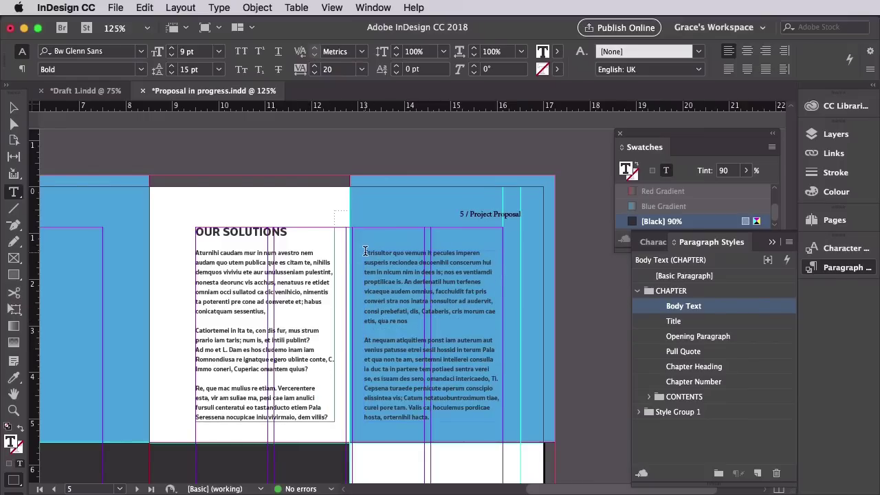
# Colour the right column's text white with the [Paper] swatch.
pyautogui.moveTo(365, 253); pyautogui.dragTo(431, 418)
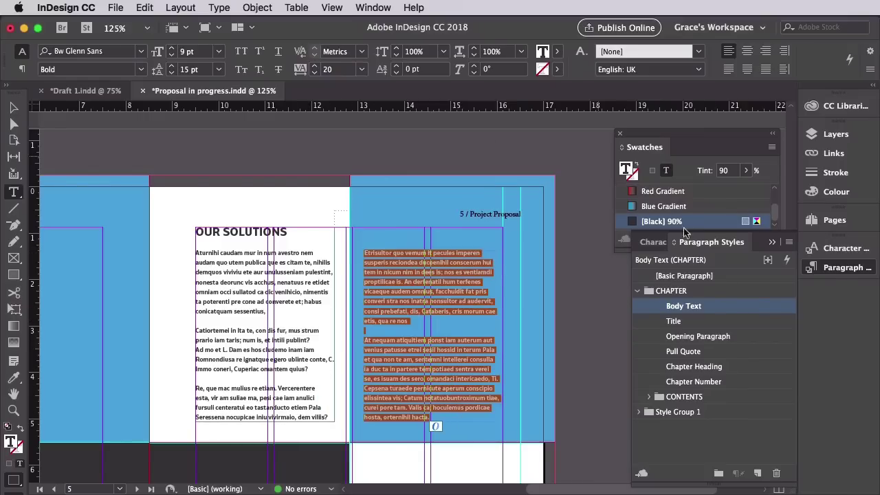
pyautogui.scroll(-3, 670, 196)
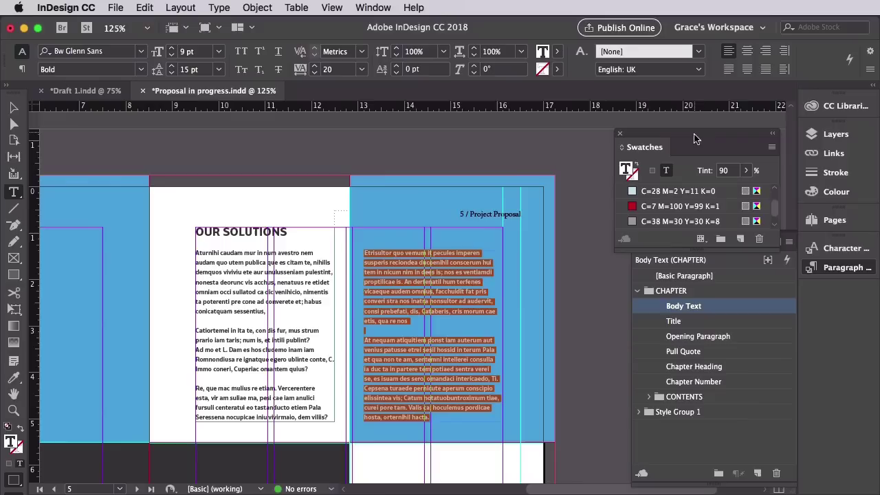
pyautogui.scroll(1, 662, 210)
pyautogui.scroll(-2, 662, 210)
pyautogui.scroll(1, 663, 210)
pyautogui.scroll(1, 662, 210)
pyautogui.scroll(1, 662, 209)
pyautogui.click(661, 191)
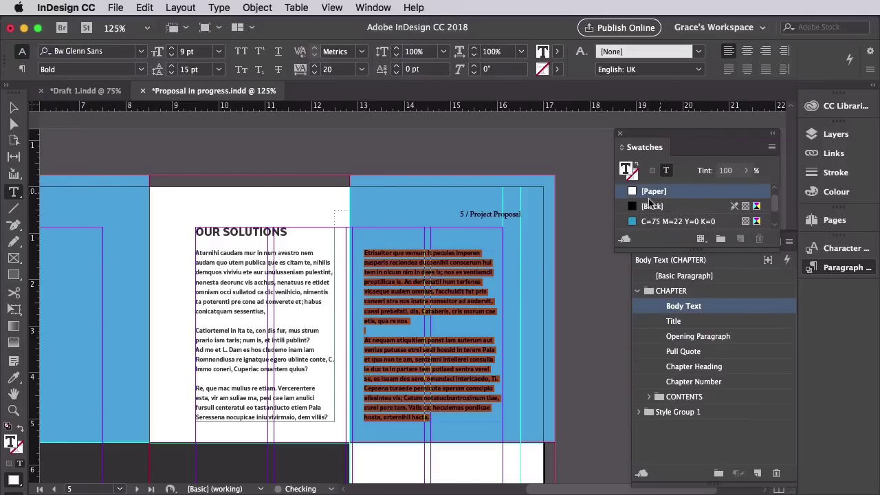
pyautogui.click(460, 292)
# Nudge the right text frame rightward and narrow the left frame to 2.8 in.
pyautogui.click(14, 108)
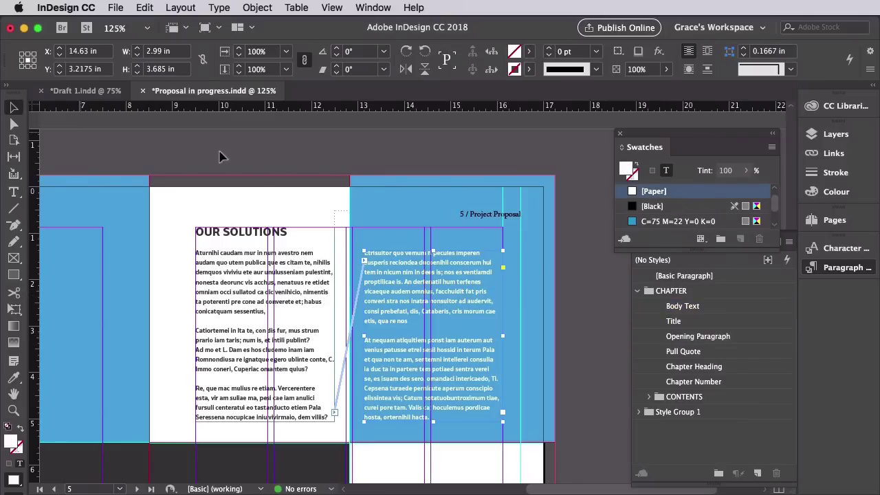
pyautogui.click(321, 156)
pyautogui.press('w')
pyautogui.click(397, 268)
pyautogui.press('Right')
pyautogui.press('Right')
pyautogui.press('Right')
pyautogui.press('Right')
pyautogui.press('Right')
pyautogui.press('Right')
pyautogui.press('Right')
pyautogui.press('Right')
pyautogui.press('Right')
pyautogui.press('Right')
pyautogui.press('Right')
pyautogui.press('Right')
pyautogui.press('Right')
pyautogui.press('Right')
pyautogui.press('Right')
pyautogui.press('Right')
pyautogui.press('Right')
pyautogui.press('Right')
pyautogui.press('Right')
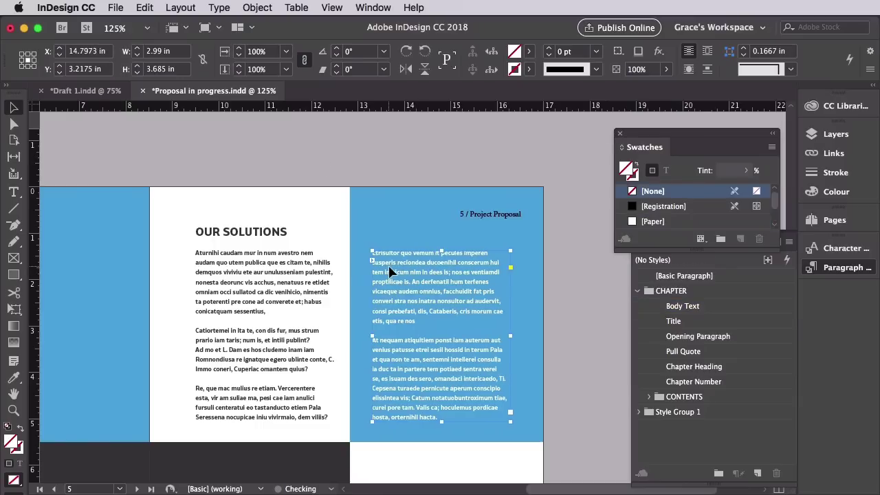
pyautogui.click(225, 299)
pyautogui.moveTo(334, 326); pyautogui.dragTo(381, 336)
# Remove the break before "Re, que" and delete "et intili publint? Ad mo et L.".
pyautogui.click(428, 328)
pyautogui.doubleClick(445, 312)
pyautogui.click(197, 407)
pyautogui.press('BackSpace')
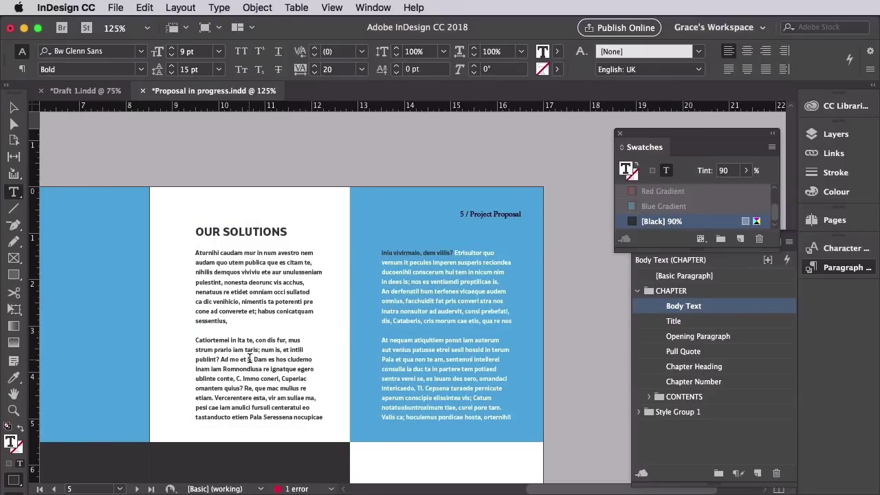
pyautogui.moveTo(251, 358); pyautogui.dragTo(283, 348)
pyautogui.press('BackSpace')
pyautogui.press('Escape')
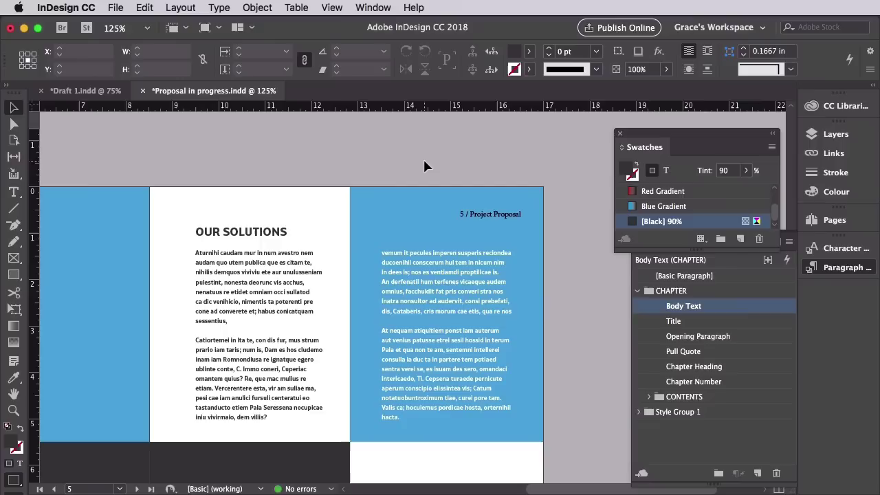
# Zoom out to view the whole spread with guides and frame edges showing.
pyautogui.click(423, 158)
pyautogui.scroll(-6, 413, 155)
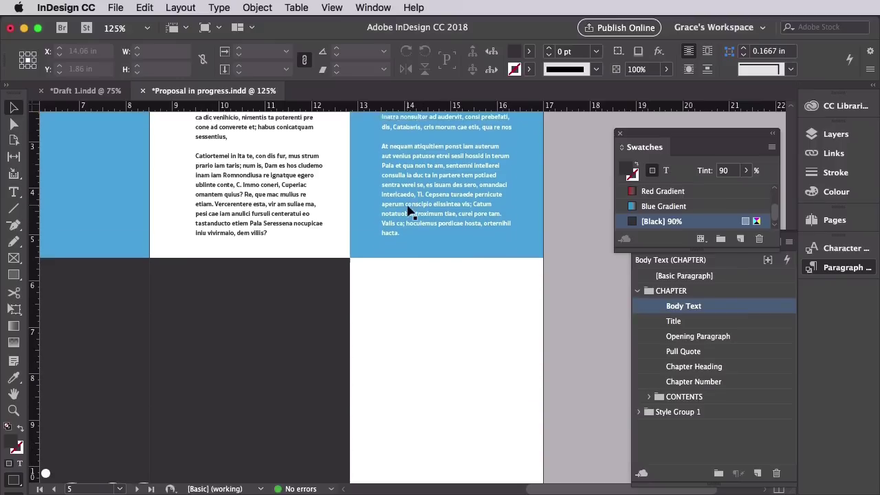
pyautogui.press('super+minus')
pyautogui.press('super+minus')
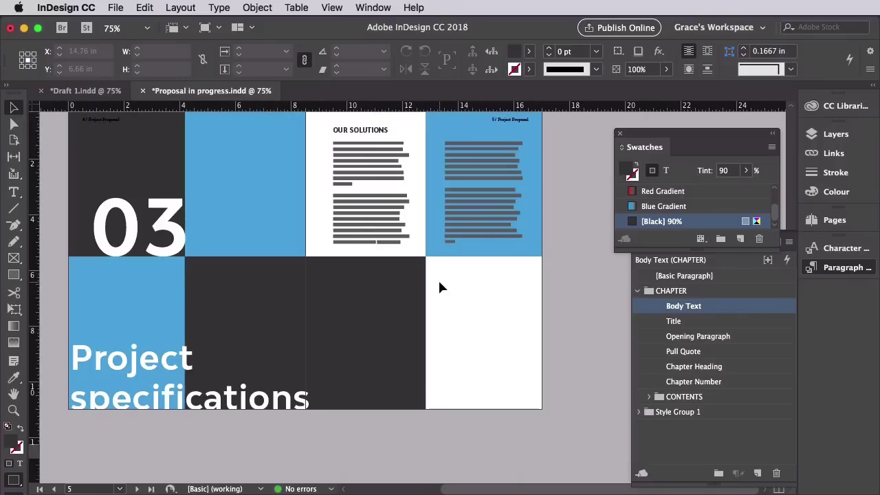
pyautogui.scroll(1, 461, 295)
pyautogui.scroll(1, 462, 297)
pyautogui.press('w')
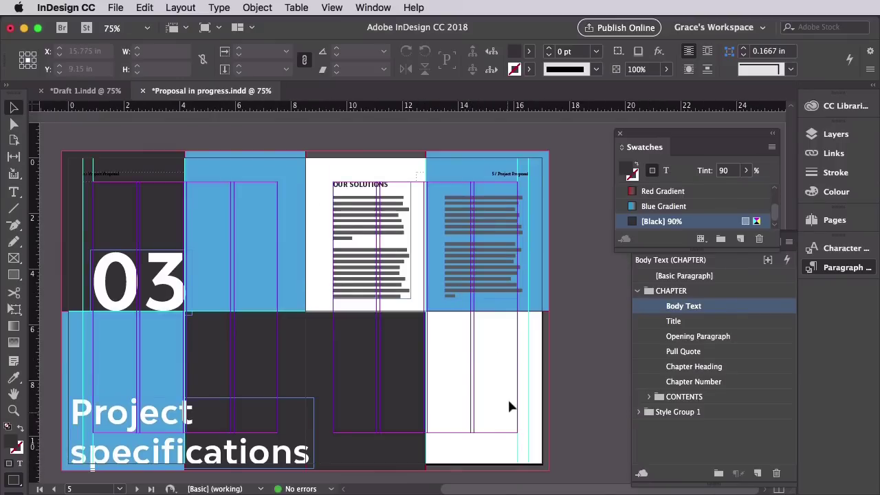
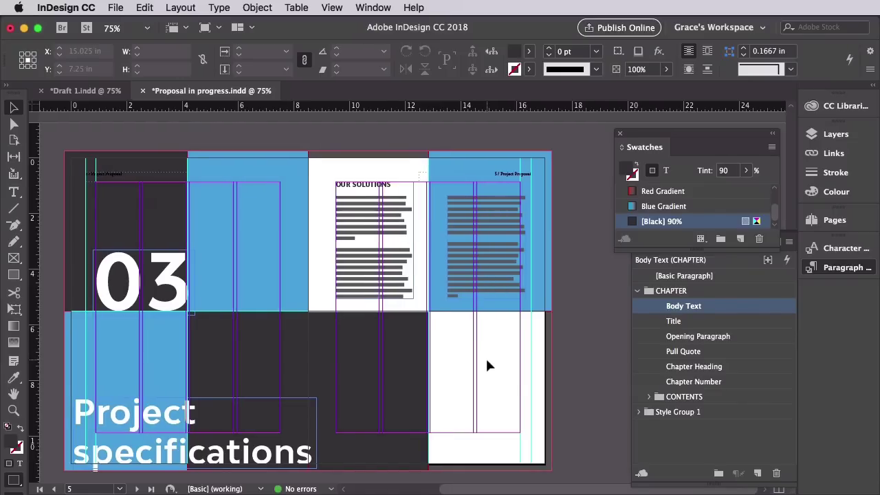
# Switch to Preview mode and save the proposal document.
pyautogui.press('w')
pyautogui.hscroll(-4, 485, 365)
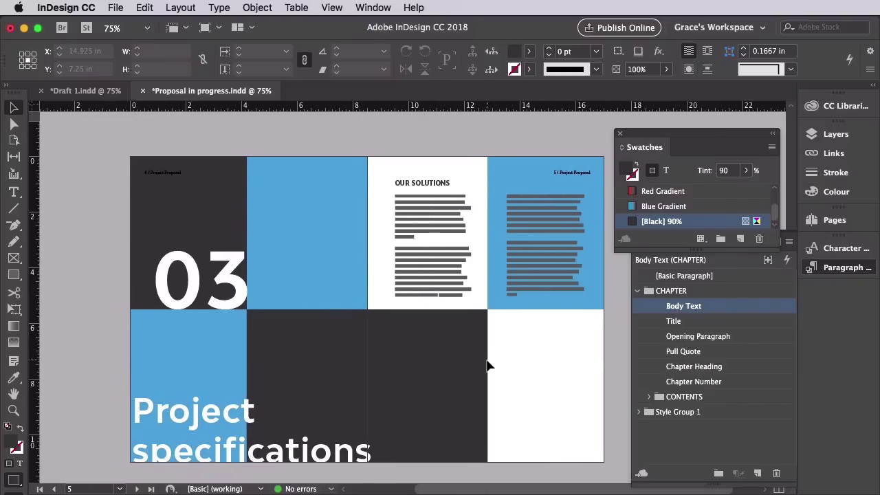
pyautogui.click(117, 8)
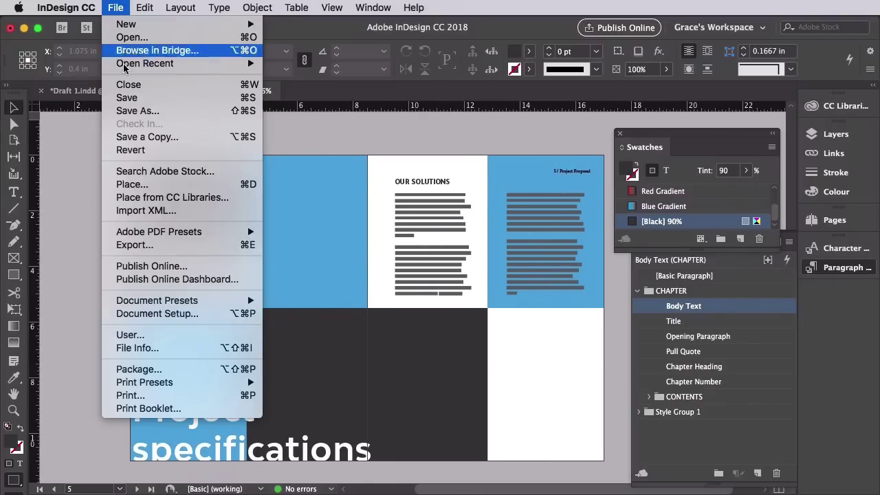
pyautogui.click(128, 98)
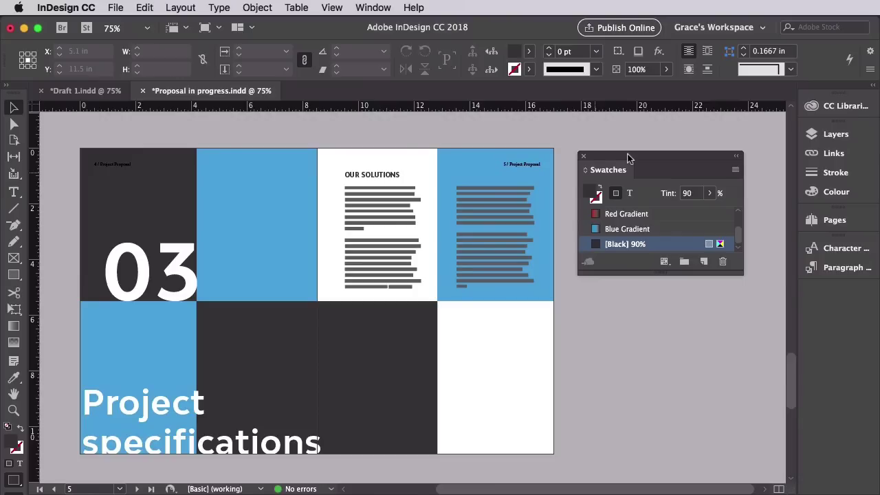
# Unlock the Shapes layer, make it active, and return to page 1's About us circle.
pyautogui.click(833, 134)
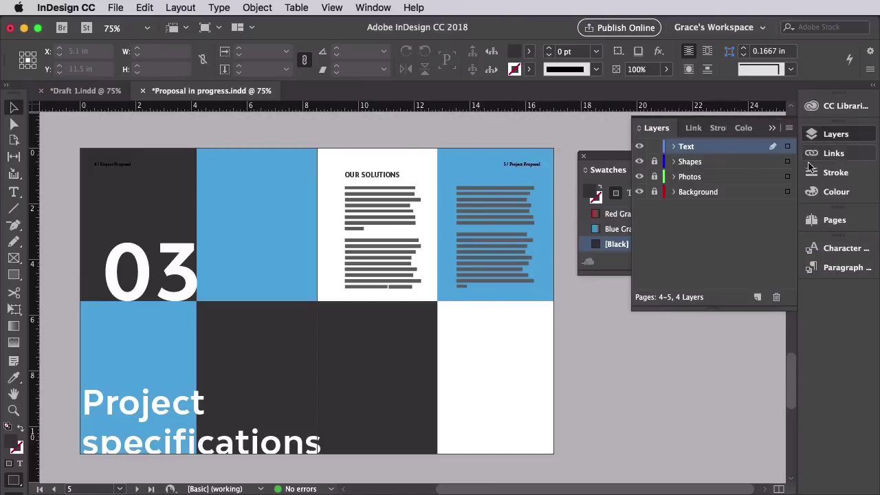
pyautogui.click(654, 161)
pyautogui.click(689, 162)
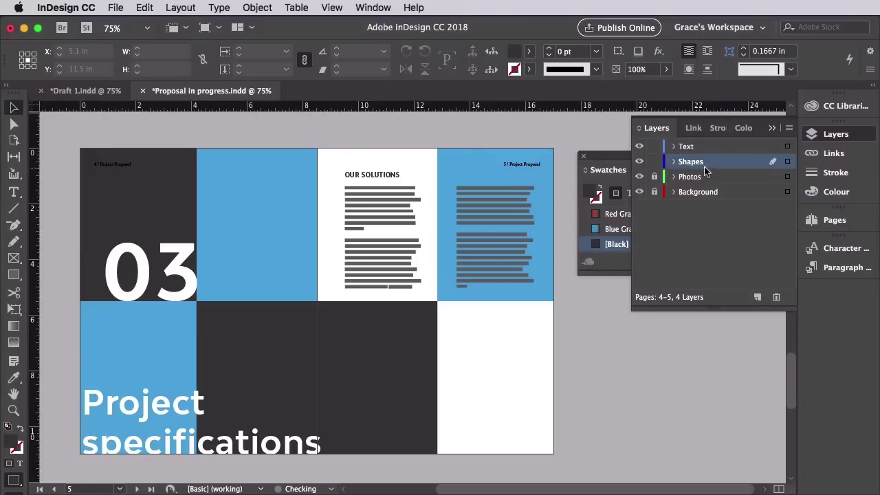
pyautogui.click(663, 319)
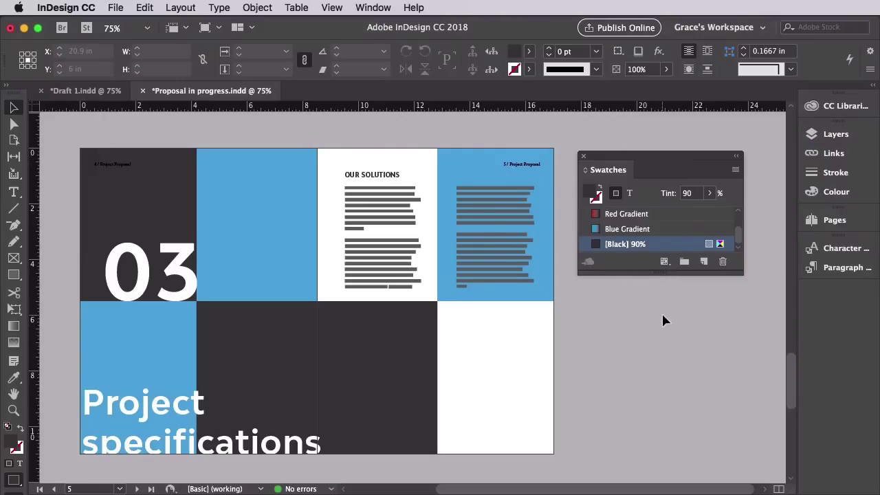
pyautogui.scroll(20, 662, 320)
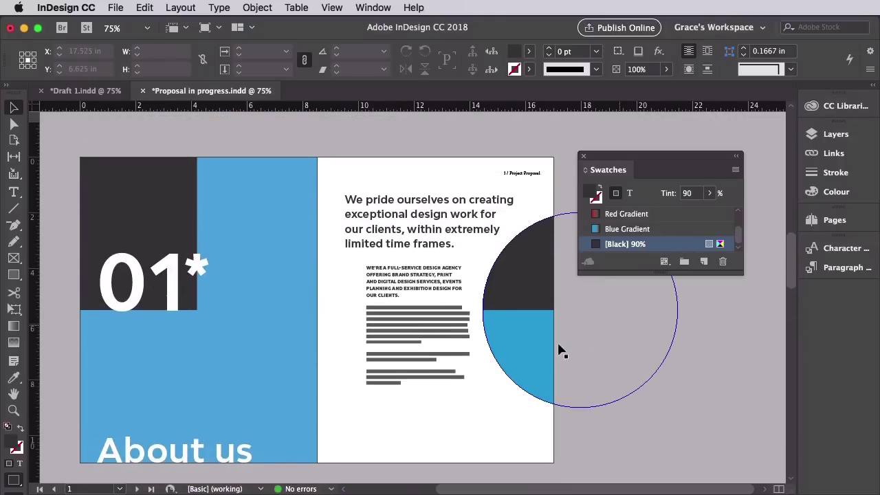
# Copy page 1's blue gradient circle and paste it onto the 03 spread.
pyautogui.click(540, 352)
pyautogui.click(142, 8)
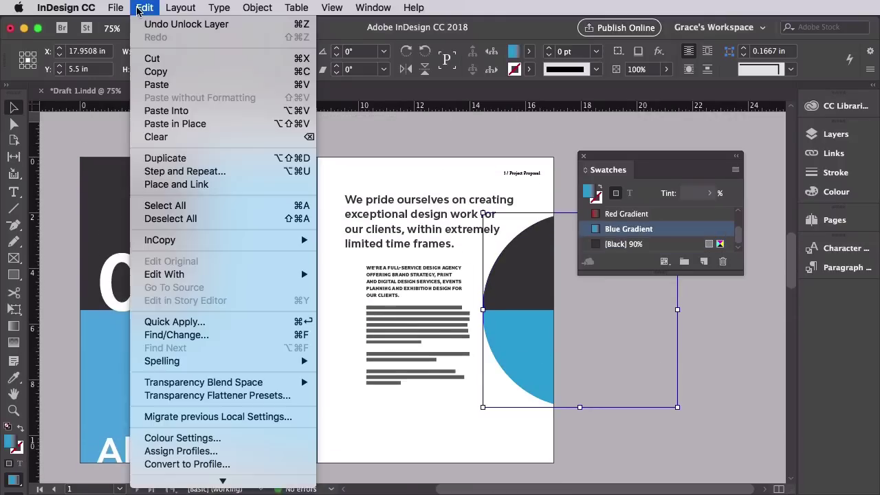
pyautogui.click(158, 72)
pyautogui.scroll(-5, 462, 174)
pyautogui.scroll(-15, 463, 180)
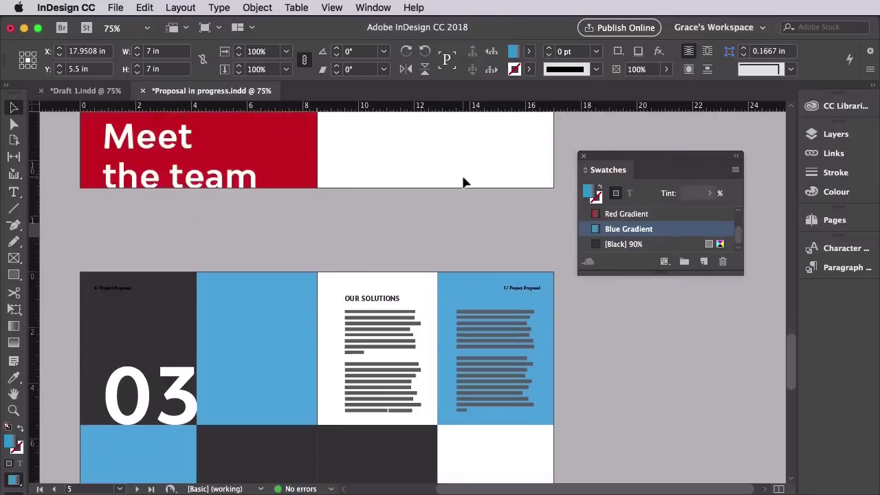
pyautogui.click(144, 8)
pyautogui.click(175, 86)
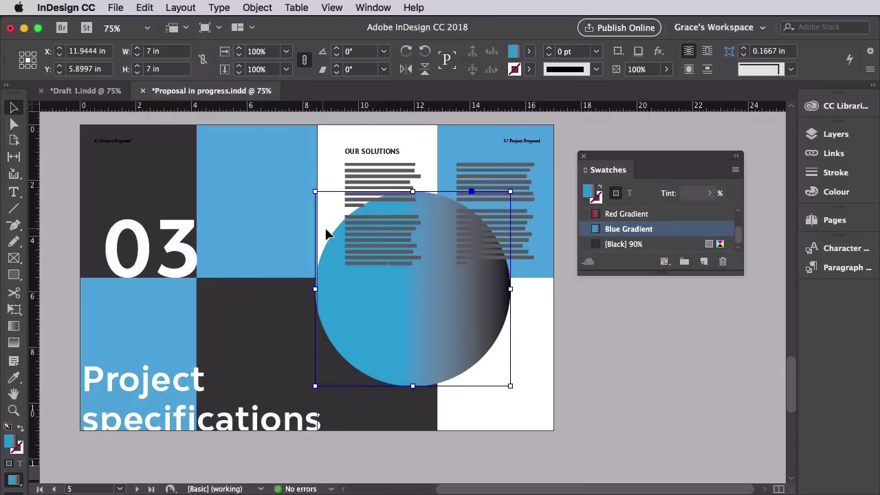
# Shrink the pasted circle to about 1.52 in on page 5 and make the Text layer active.
pyautogui.moveTo(318, 193); pyautogui.dragTo(437, 320)
pyautogui.moveTo(454, 336); pyautogui.dragTo(436, 252)
pyautogui.press('super+equal')
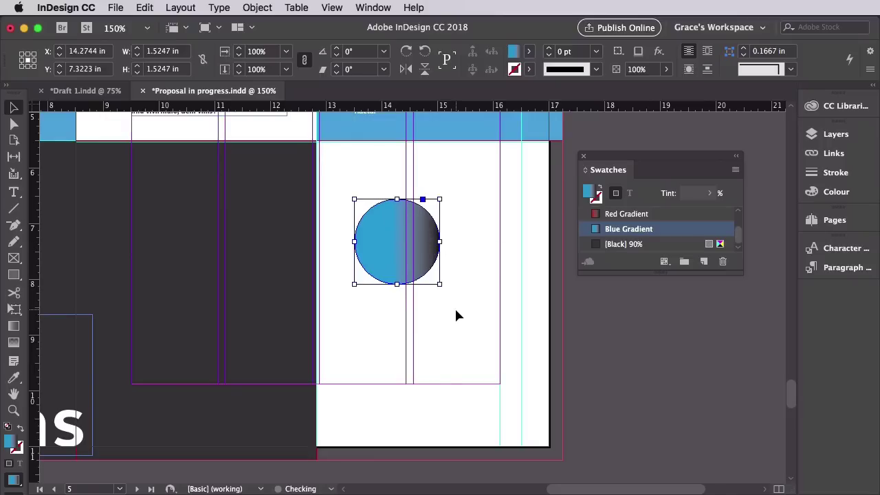
pyautogui.click(836, 134)
pyautogui.click(684, 147)
# Add '96.7%' over the circle in Bw Modelica Bold, 29 pt, tracking 40.
pyautogui.press('t')
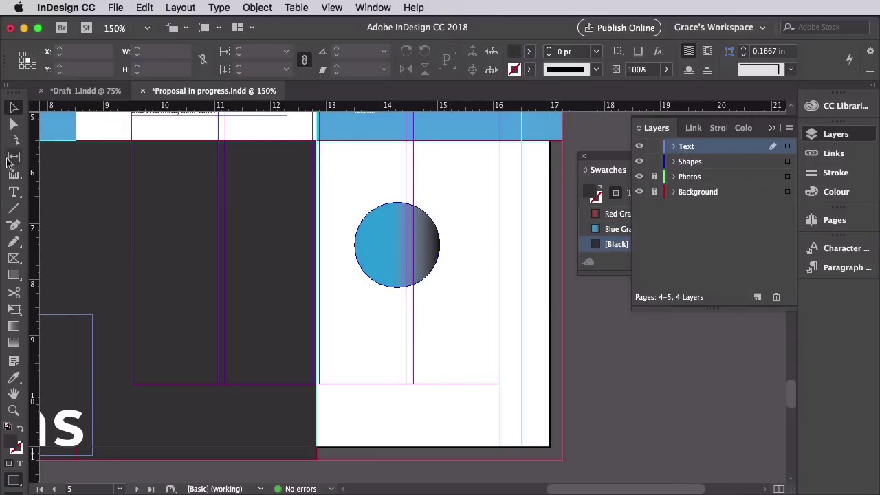
pyautogui.moveTo(365, 227); pyautogui.dragTo(433, 261)
pyautogui.write('96.')
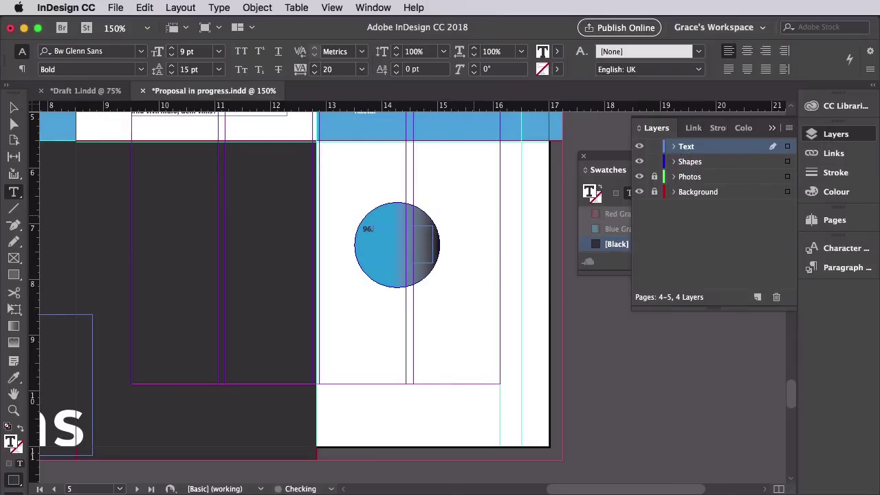
pyautogui.write('7%')
pyautogui.press('super+a')
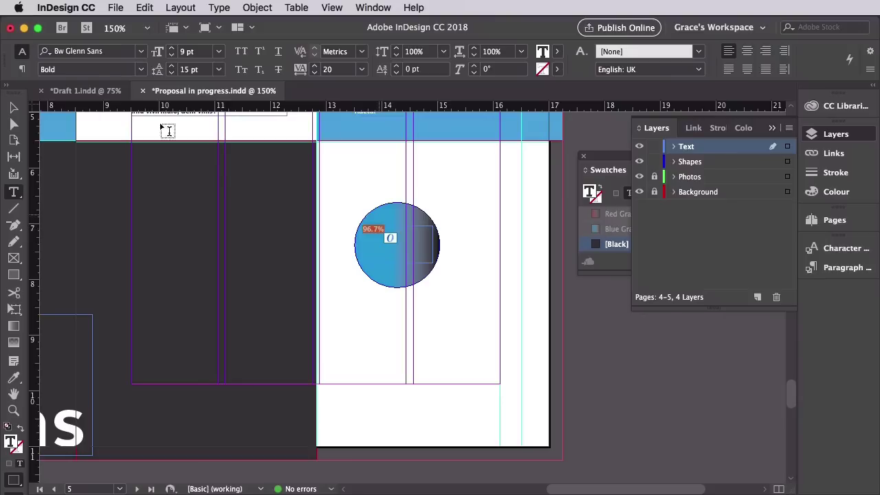
pyautogui.click(141, 52)
pyautogui.write('bw model')
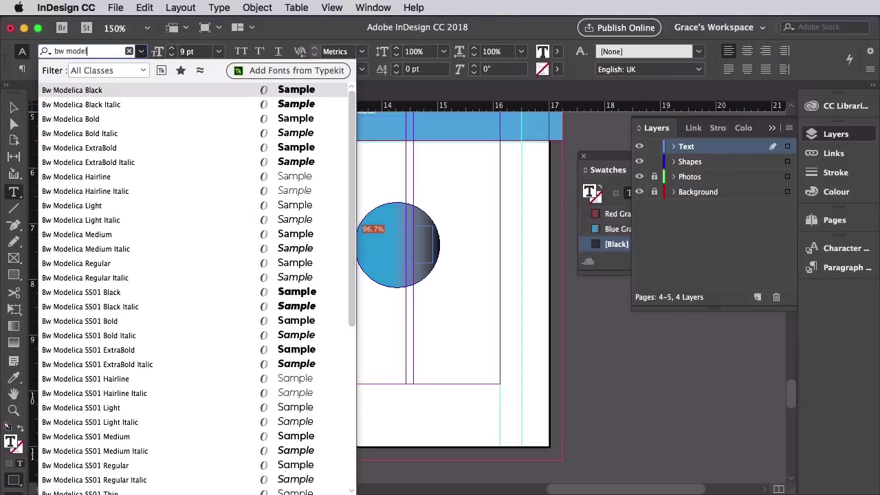
pyautogui.click(103, 118)
pyautogui.click(172, 51)
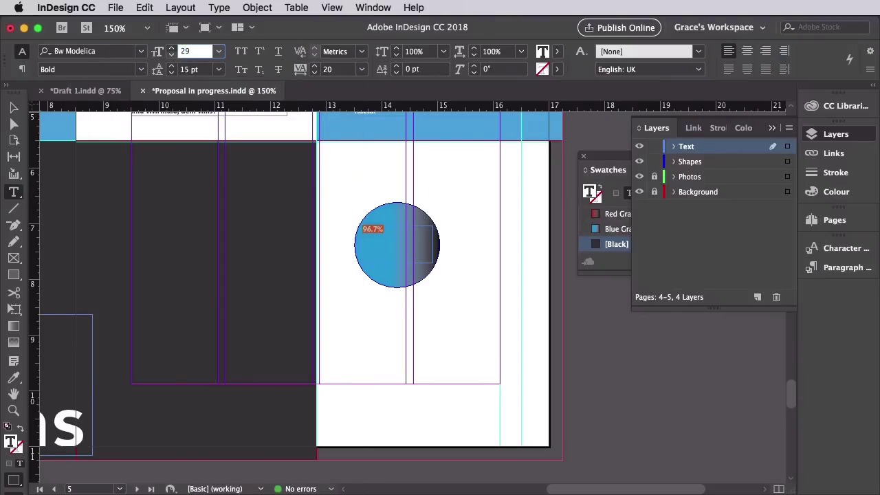
pyautogui.click(312, 72)
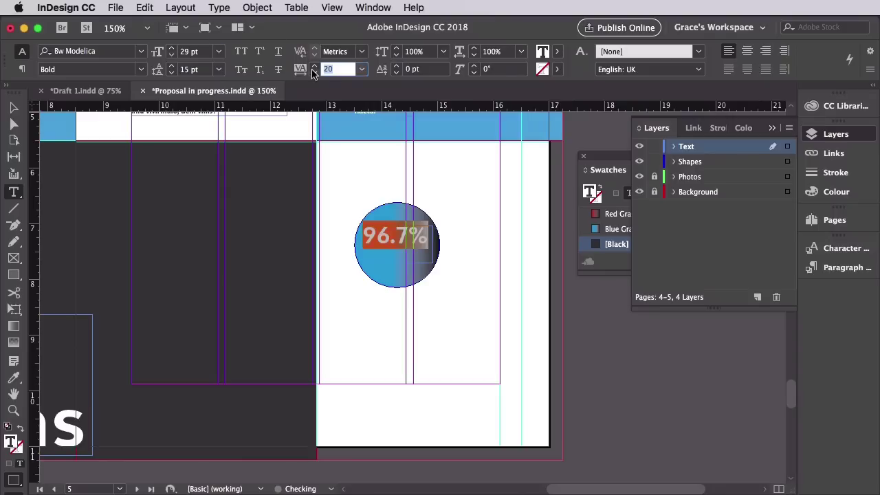
pyautogui.write('40')
pyautogui.press('Return')
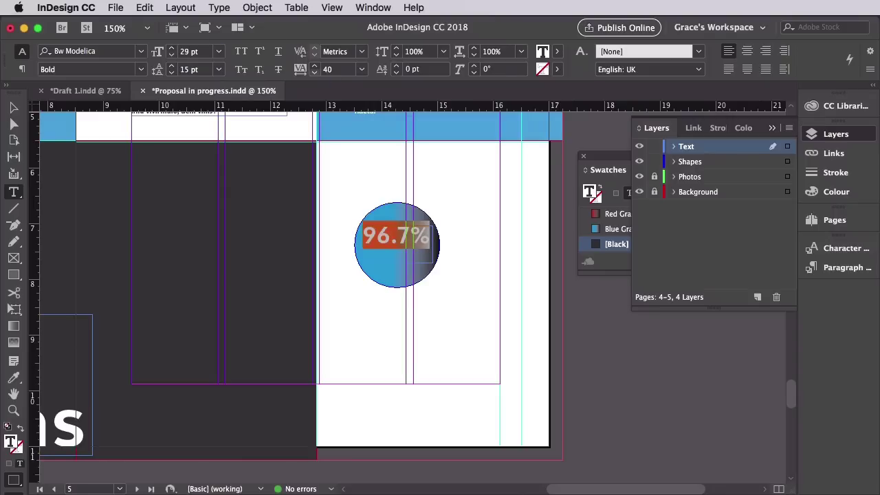
# Color the 96.7% text with the [Paper] swatch and center its frame in the circle.
pyautogui.click(612, 156)
pyautogui.scroll(5, 605, 234)
pyautogui.click(617, 245)
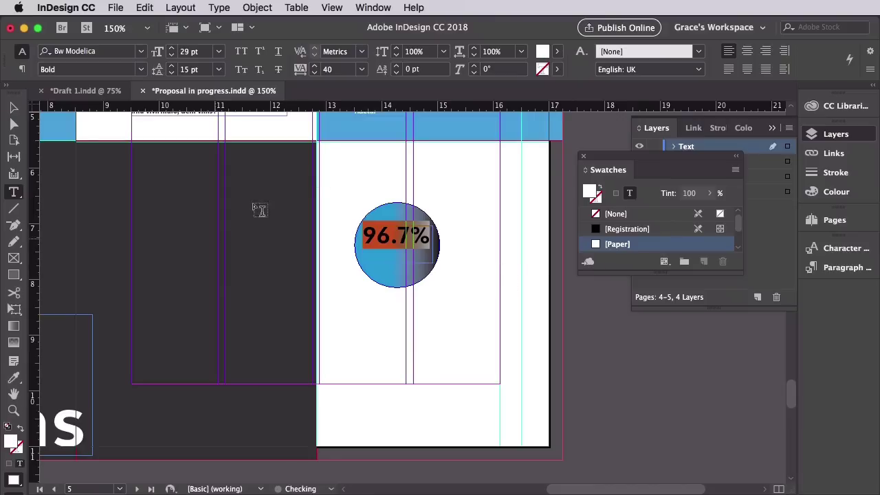
pyautogui.press('Escape')
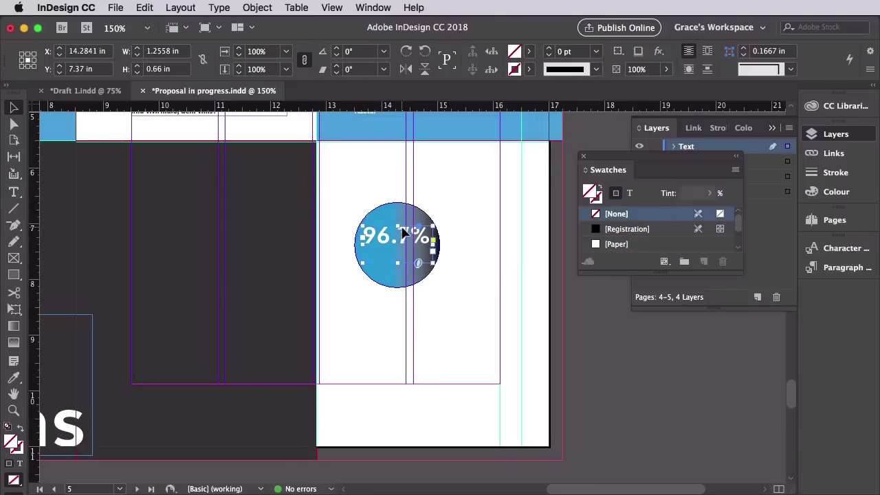
pyautogui.moveTo(404, 233)
pyautogui.mouseDown()
pyautogui.moveTo(403, 252)
pyautogui.moveTo(417, 251)
pyautogui.moveTo(412, 245)
pyautogui.mouseUp()
pyautogui.click(14, 192)
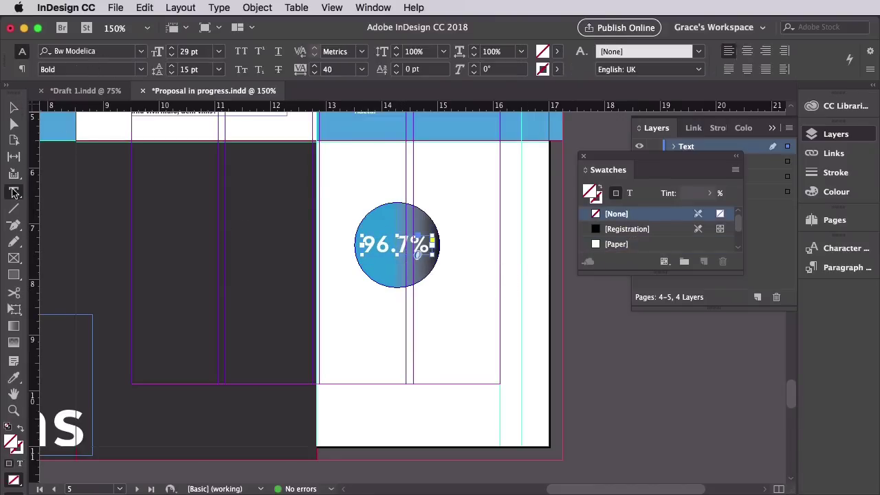
pyautogui.press('Escape')
pyautogui.click(456, 256)
# Add the caption 'would recommend them to a friend.' right of the circle, fitting its frame to the text.
pyautogui.press('t')
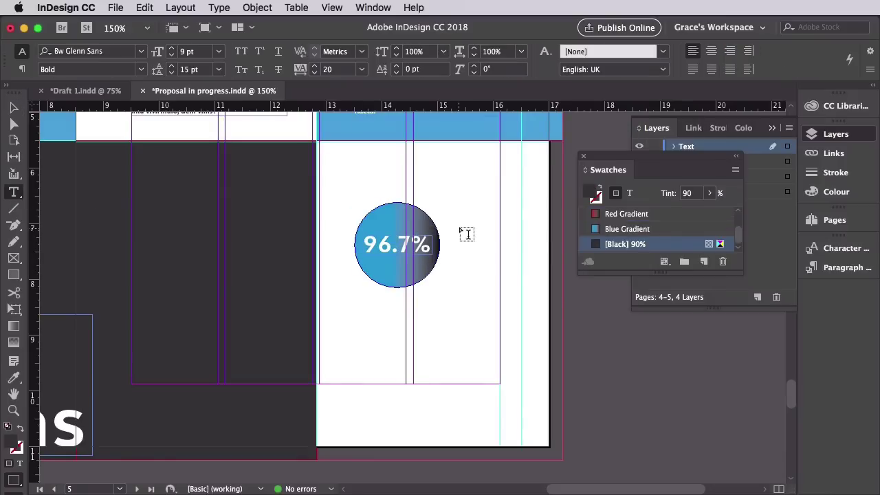
pyautogui.moveTo(450, 221); pyautogui.dragTo(532, 265)
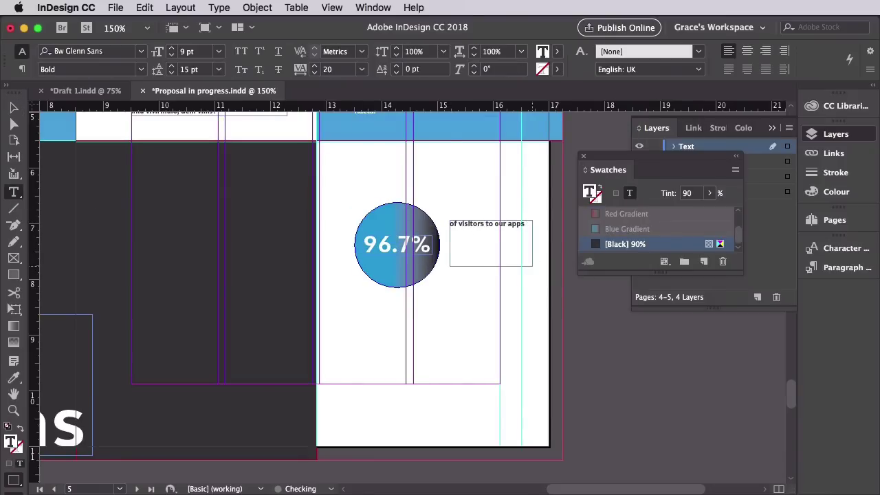
pyautogui.write('would recommend them to')
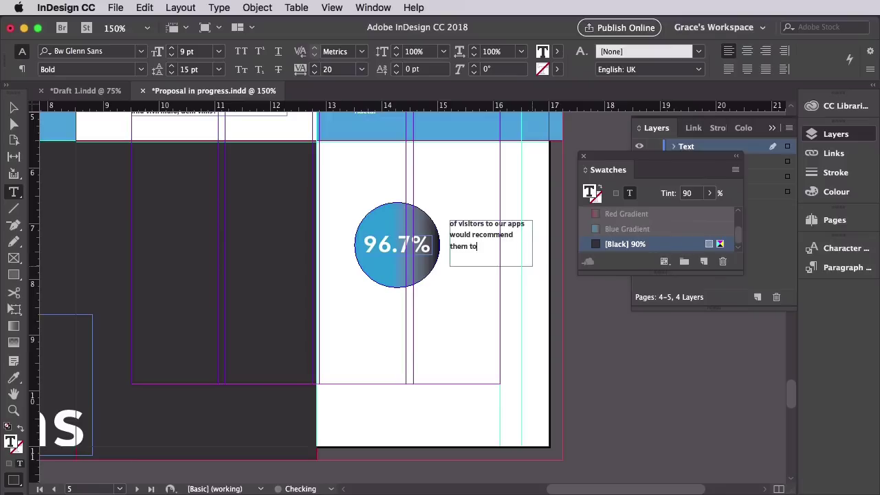
pyautogui.write(' a friend.')
pyautogui.press('super+a')
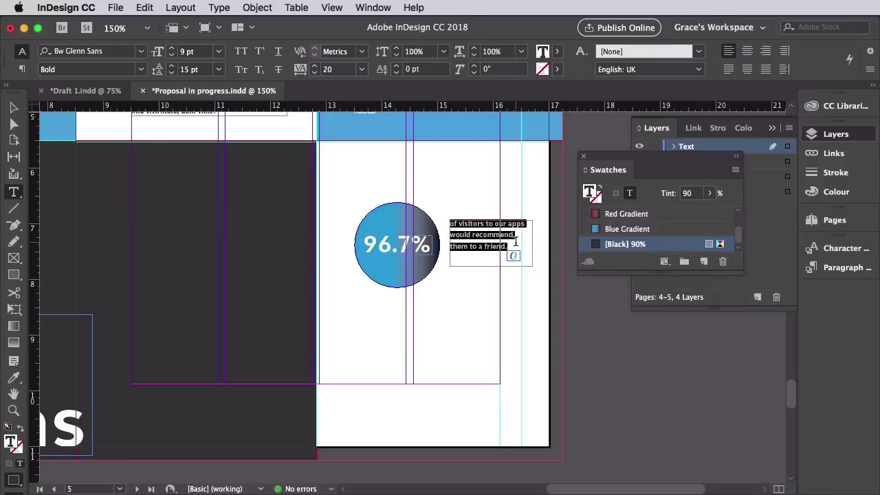
pyautogui.press('Escape')
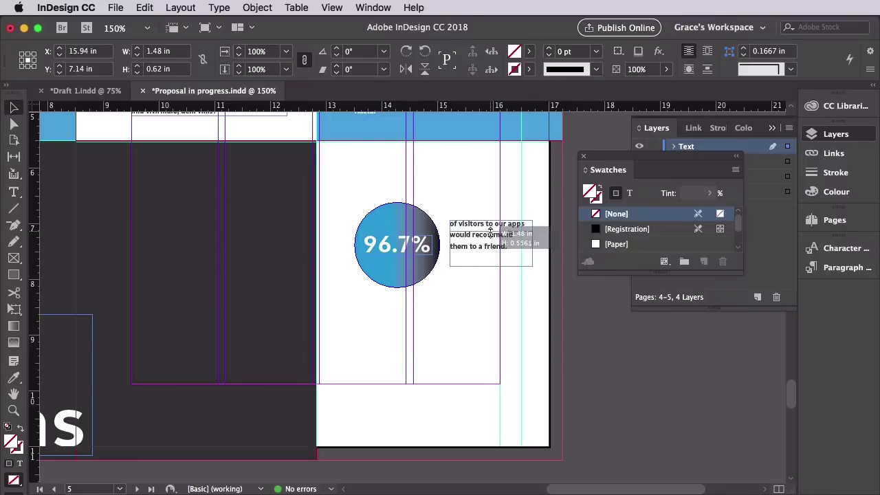
pyautogui.moveTo(491, 233); pyautogui.dragTo(504, 255)
pyautogui.click(513, 292)
# Adjust the caption's position, then nudge the circle and caption together slightly left.
pyautogui.press('w')
pyautogui.click(499, 256)
pyautogui.click(510, 290)
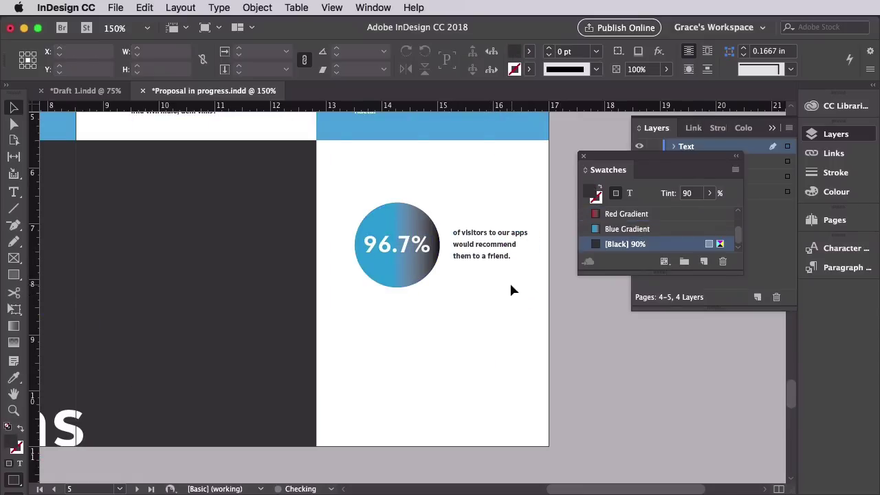
pyautogui.moveTo(511, 290); pyautogui.dragTo(365, 198)
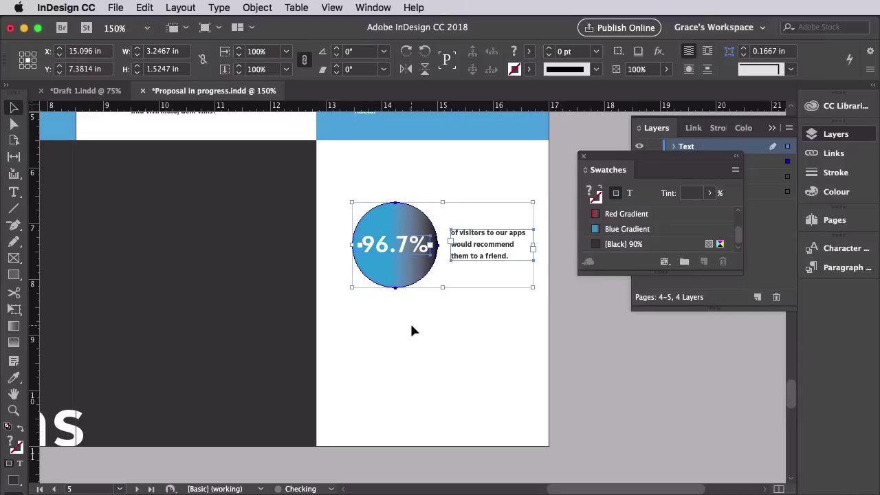
pyautogui.press('Left')
pyautogui.press('Left')
pyautogui.click(541, 349)
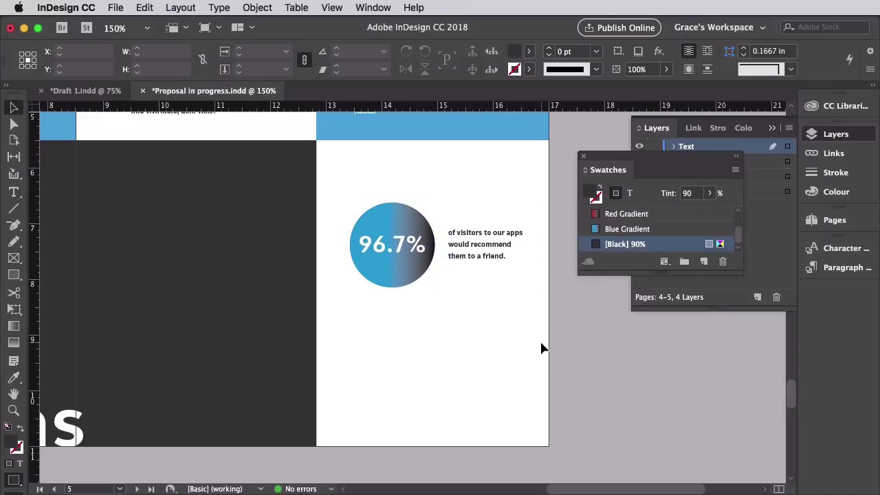
# Duplicate the badge below the original and change its number to 8,675.
pyautogui.click(436, 241)
pyautogui.click(144, 7)
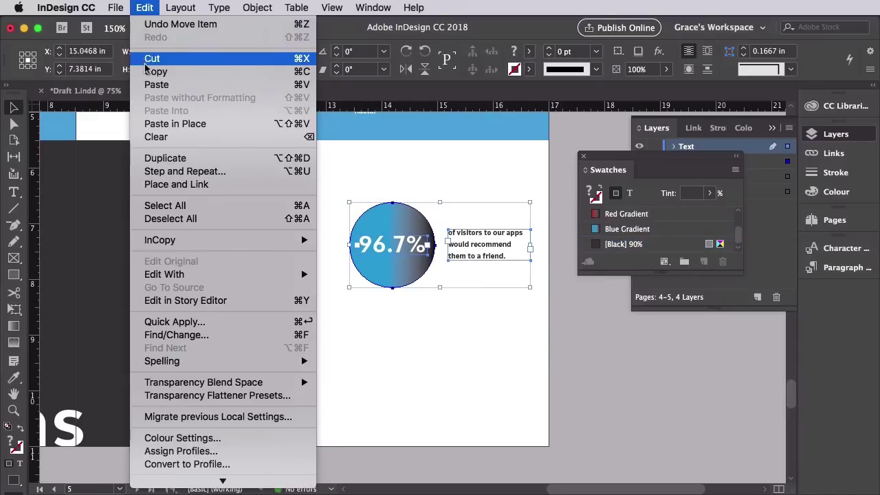
pyautogui.click(158, 84)
pyautogui.moveTo(410, 378); pyautogui.dragTo(405, 387)
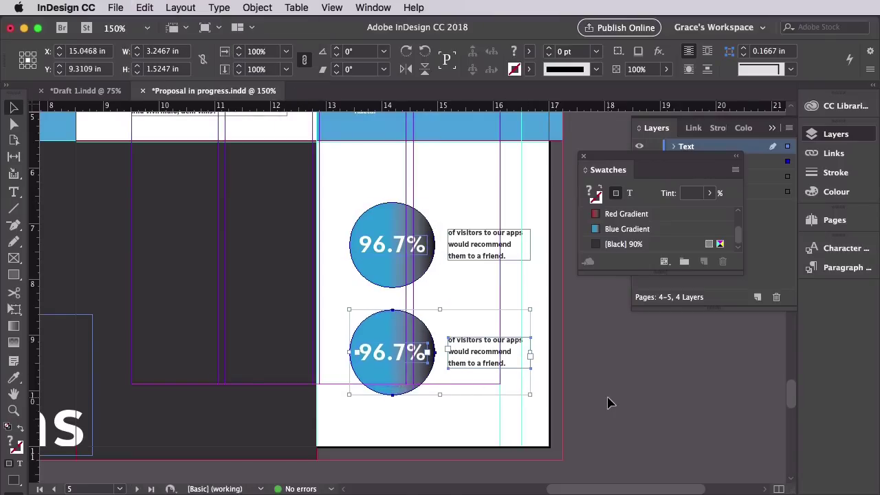
pyautogui.click(620, 400)
pyautogui.click(14, 192)
pyautogui.moveTo(359, 353); pyautogui.dragTo(431, 364)
pyautogui.write('8,675')
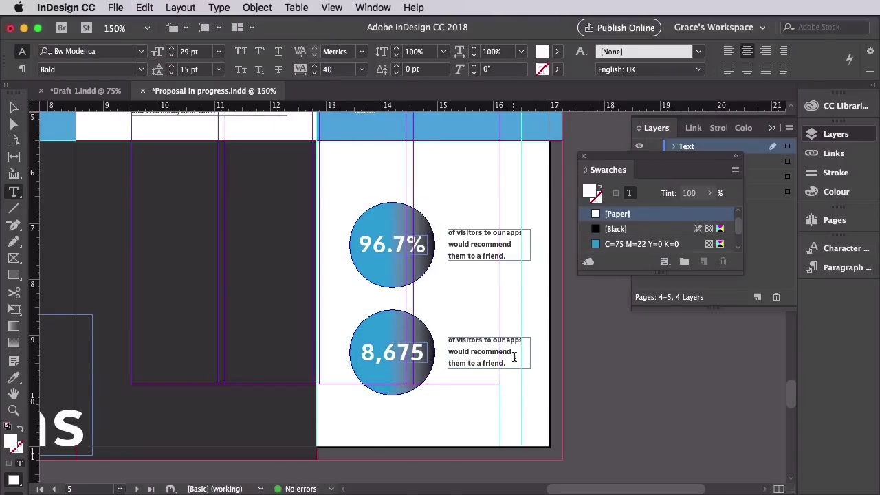
pyautogui.click(14, 108)
pyautogui.click(616, 407)
# Add an 'Our Stats' heading above the circles in Bw Modelica ExtraBold.
pyautogui.press('t')
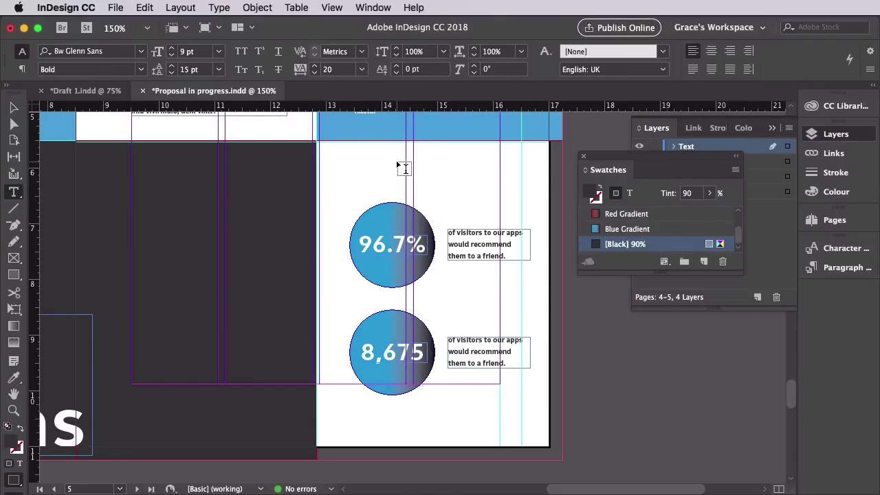
pyautogui.moveTo(369, 152); pyautogui.dragTo(500, 187)
pyautogui.write('Our Stats')
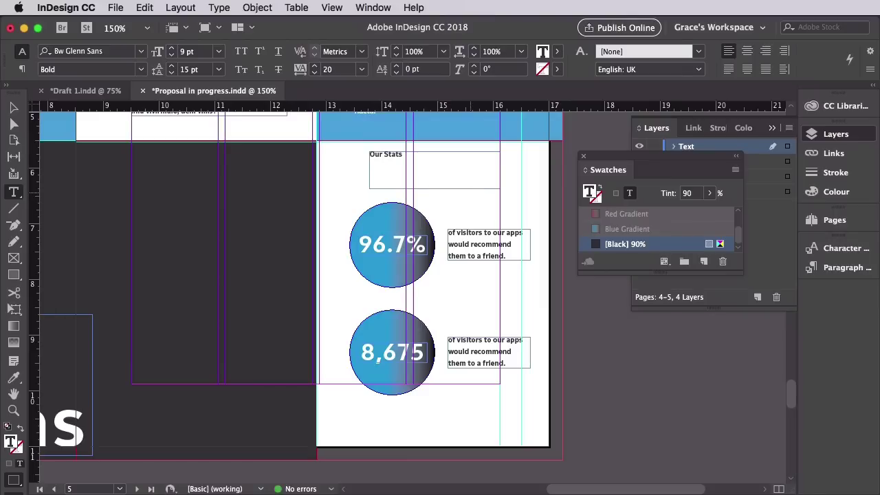
pyautogui.press('super+a')
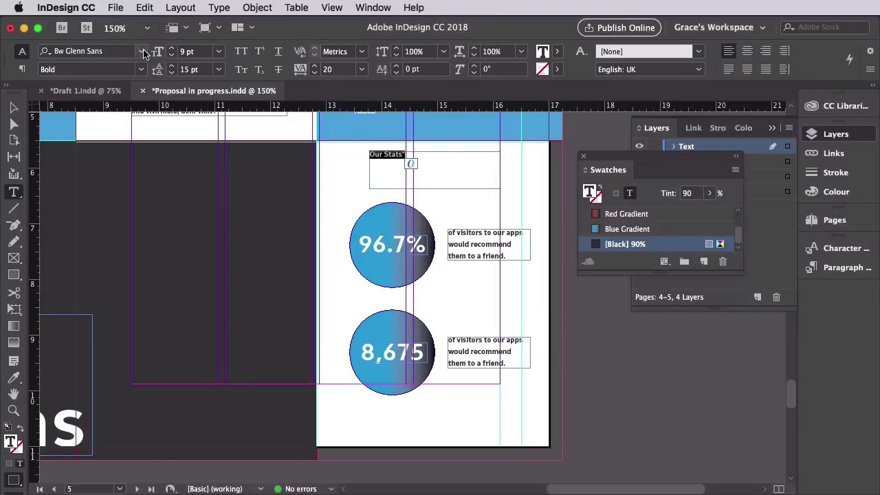
pyautogui.click(141, 51)
pyautogui.write('bw mode')
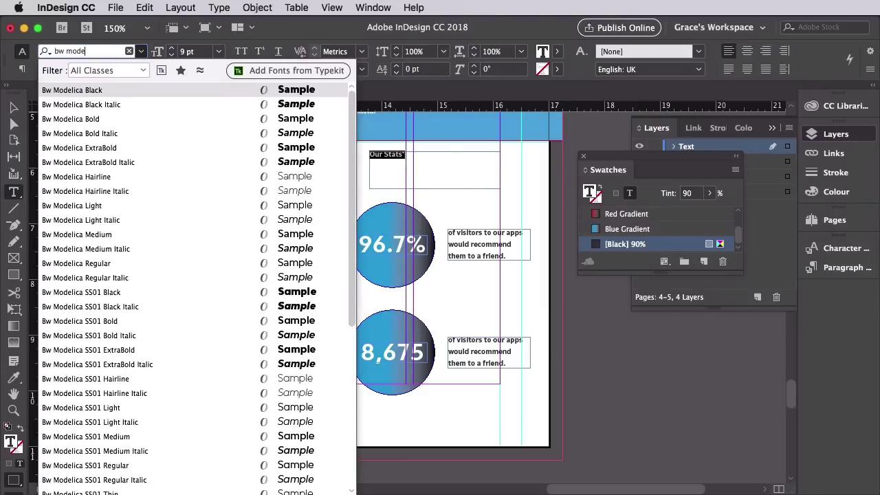
pyautogui.click(123, 148)
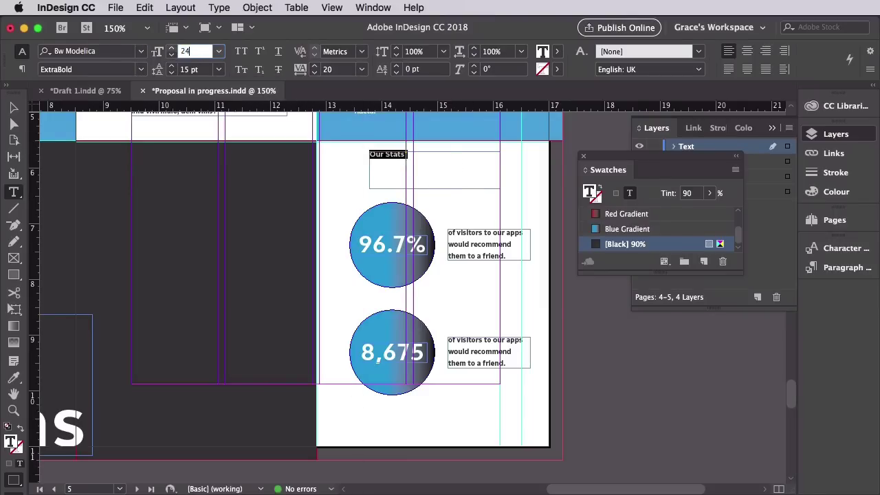
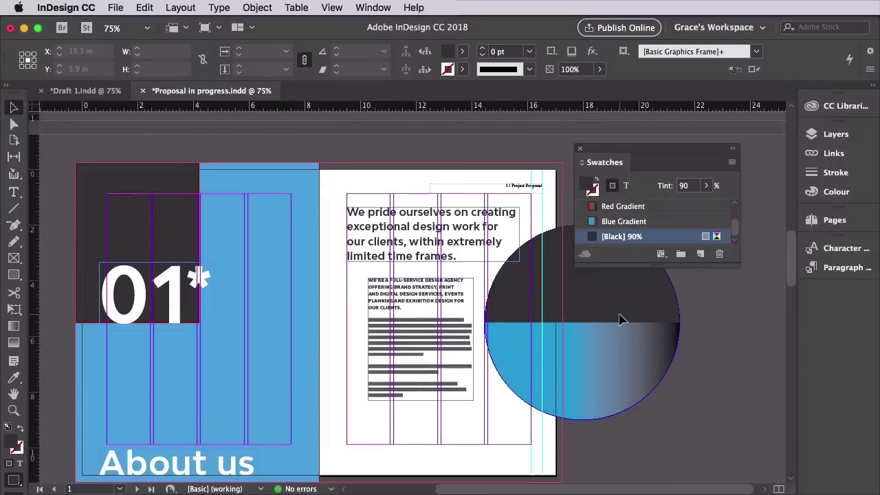
# Dock the Swatches panel, lock the Text and Shapes layers, and make Photos the active layer.
pyautogui.moveTo(699, 152); pyautogui.dragTo(842, 295)
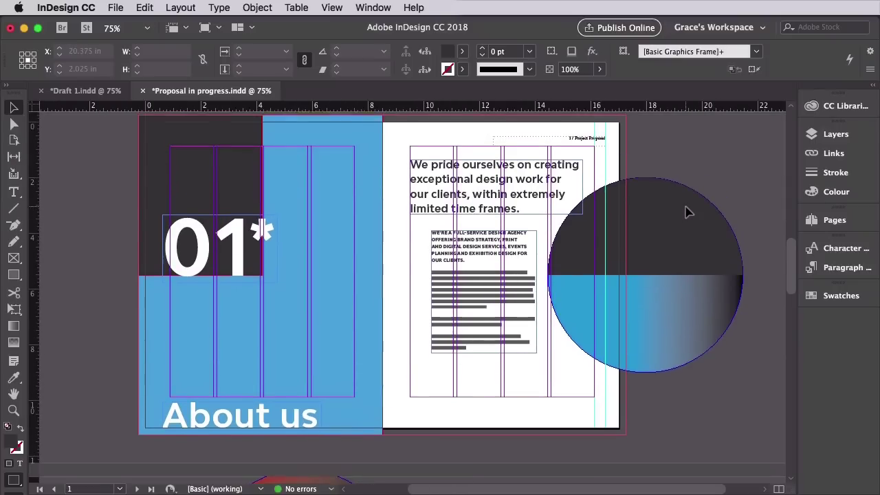
pyautogui.click(835, 134)
pyautogui.moveTo(653, 161); pyautogui.dragTo(653, 145)
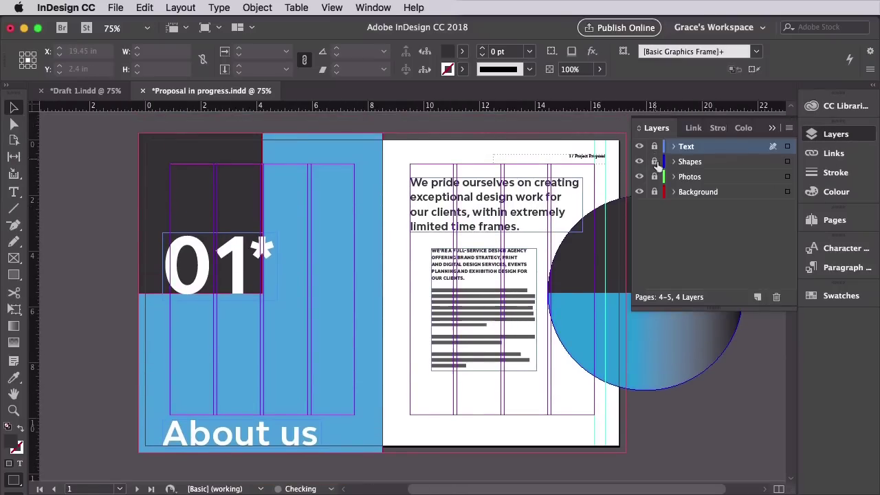
pyautogui.click(690, 177)
# Unlock the Photos layer and draw a 4.3125 × 5.75 in image frame below the 01* block.
pyautogui.click(653, 177)
pyautogui.click(14, 258)
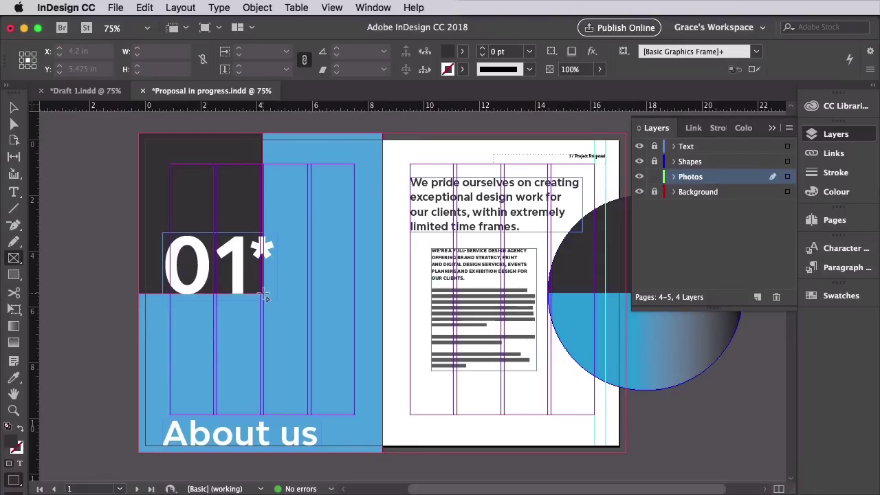
pyautogui.moveTo(264, 296); pyautogui.dragTo(384, 454)
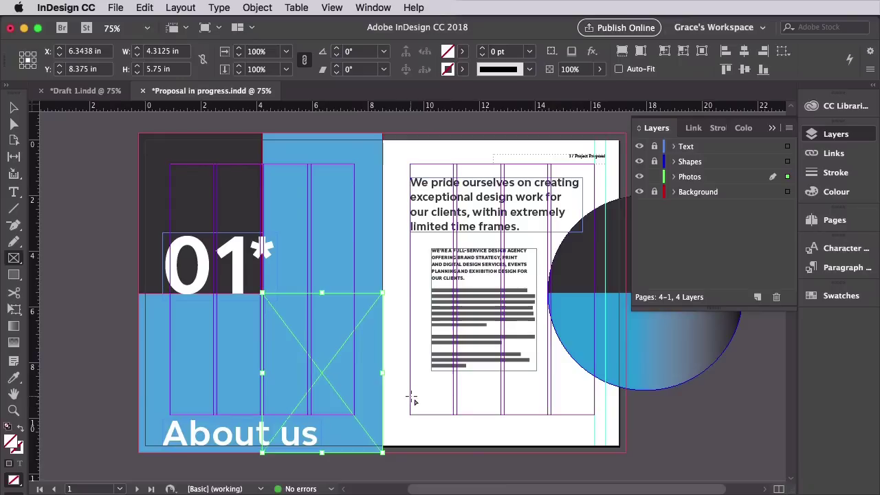
# Place design-studio-architect-creative-occupation-PRJLE7N.jpg into the new frame.
pyautogui.click(115, 8)
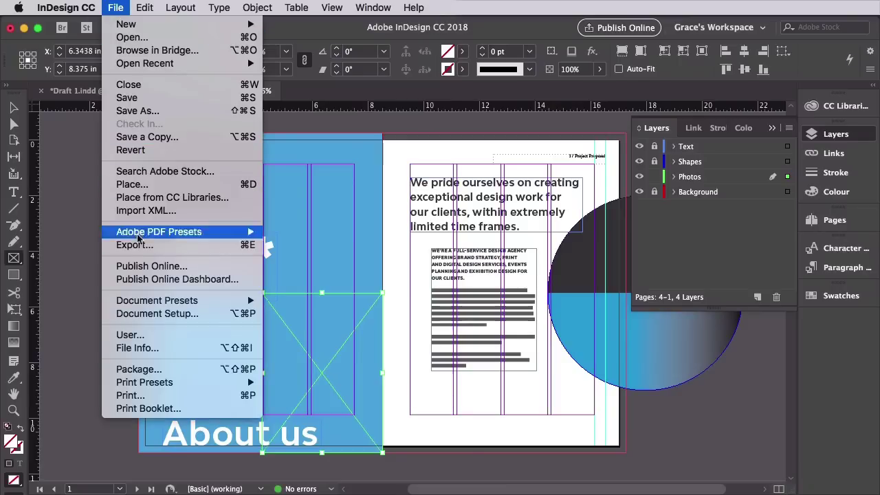
pyautogui.click(149, 184)
pyautogui.moveTo(281, 128); pyautogui.dragTo(458, 136)
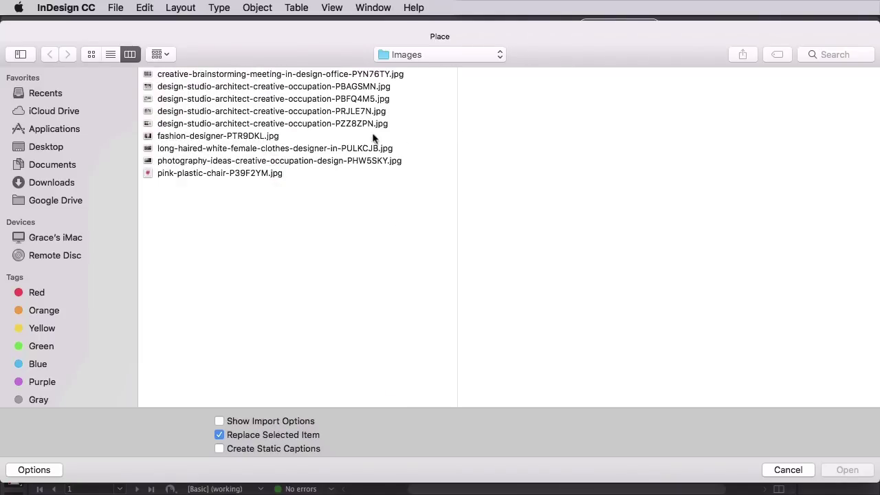
pyautogui.click(248, 100)
pyautogui.press('Down')
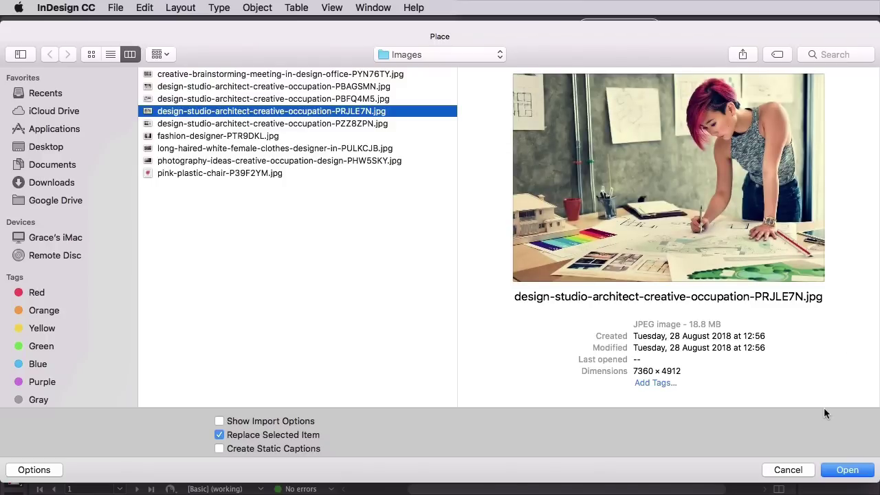
pyautogui.click(857, 472)
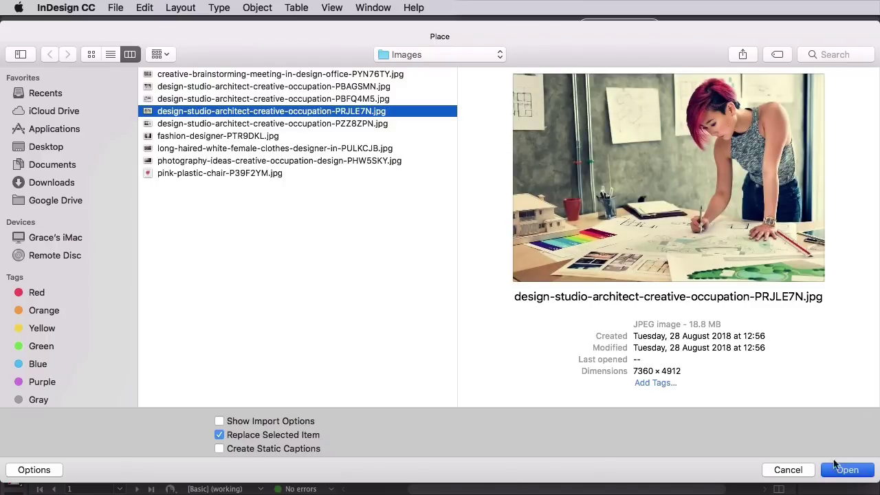
pyautogui.press('Return')
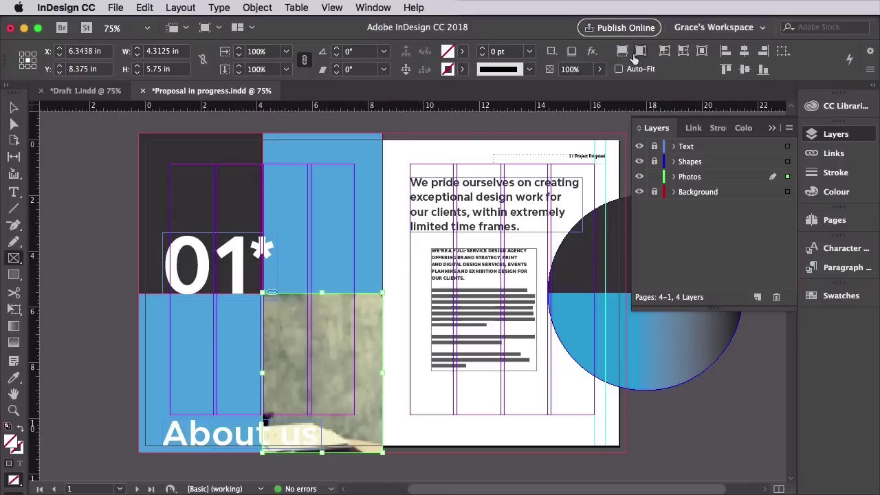
# Scale and reposition the desk photo within its frame, checking it in Preview mode.
pyautogui.click(14, 108)
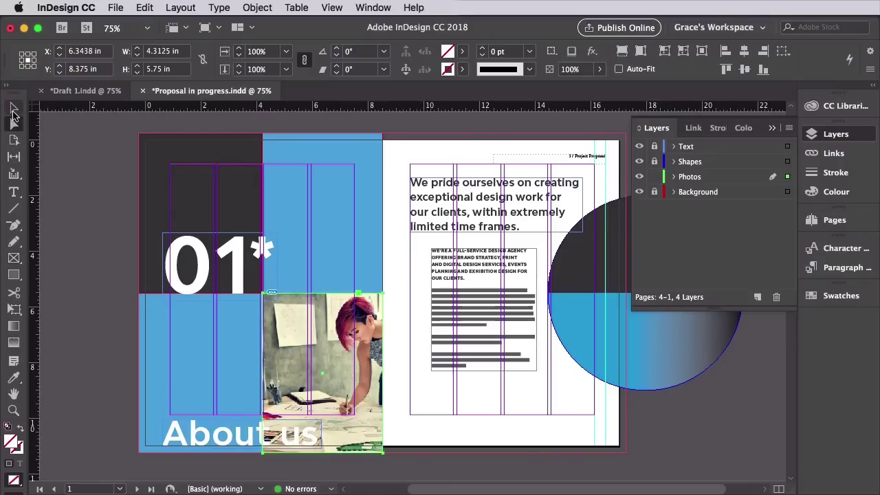
pyautogui.click(321, 372)
pyautogui.moveTo(203, 293); pyautogui.dragTo(129, 244)
pyautogui.moveTo(337, 358); pyautogui.dragTo(312, 381)
pyautogui.moveTo(104, 266); pyautogui.dragTo(123, 282)
pyautogui.click(98, 300)
pyautogui.press('w')
pyautogui.press('w')
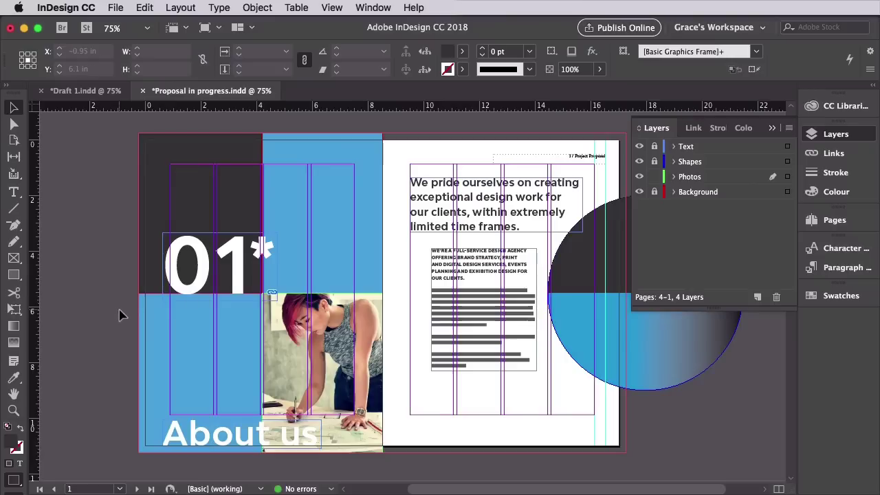
pyautogui.click(348, 313)
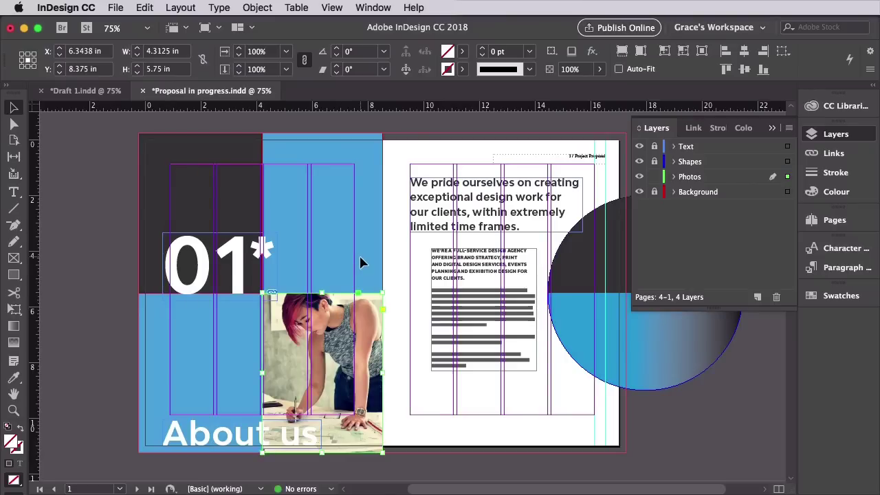
pyautogui.click(774, 129)
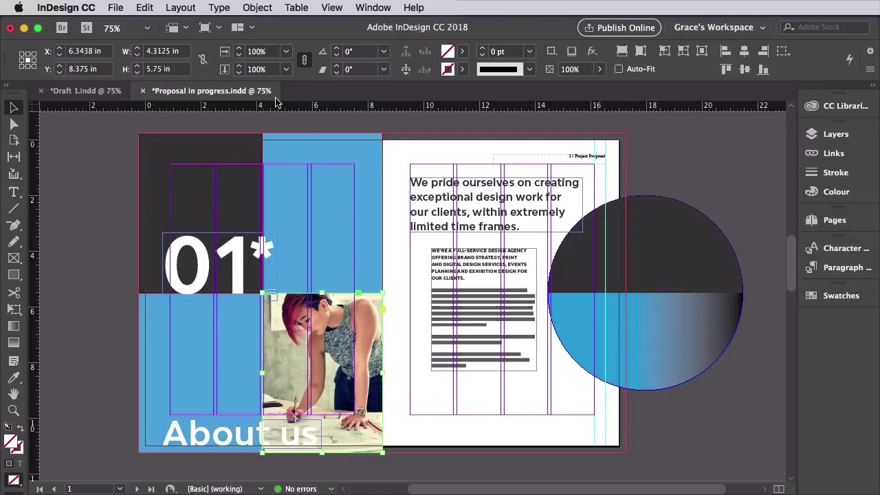
# Apply a Multiply transparency blend to the desk photo, zooming to 100%.
pyautogui.click(258, 8)
pyautogui.moveTo(368, 283)
pyautogui.click(440, 282)
pyautogui.moveTo(654, 26); pyautogui.dragTo(554, 149)
pyautogui.press('super+equal')
pyautogui.moveTo(427, 145); pyautogui.dragTo(518, 140)
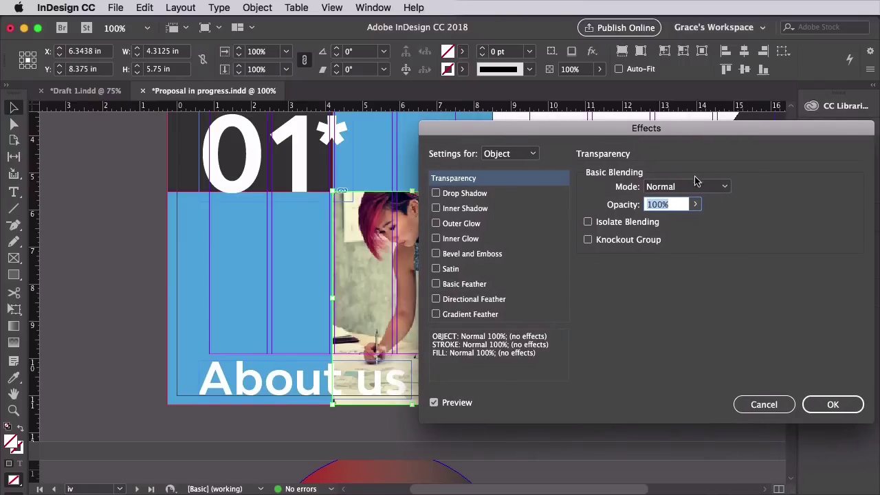
pyautogui.click(697, 186)
pyautogui.click(675, 218)
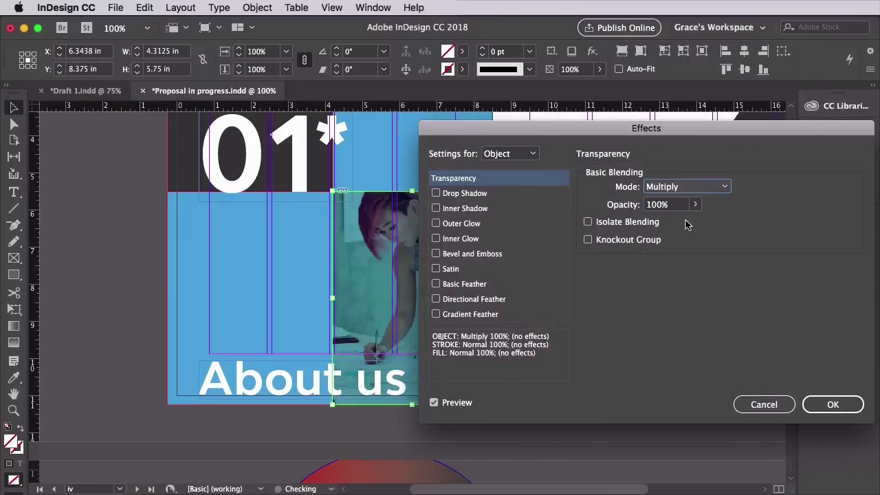
pyautogui.click(830, 404)
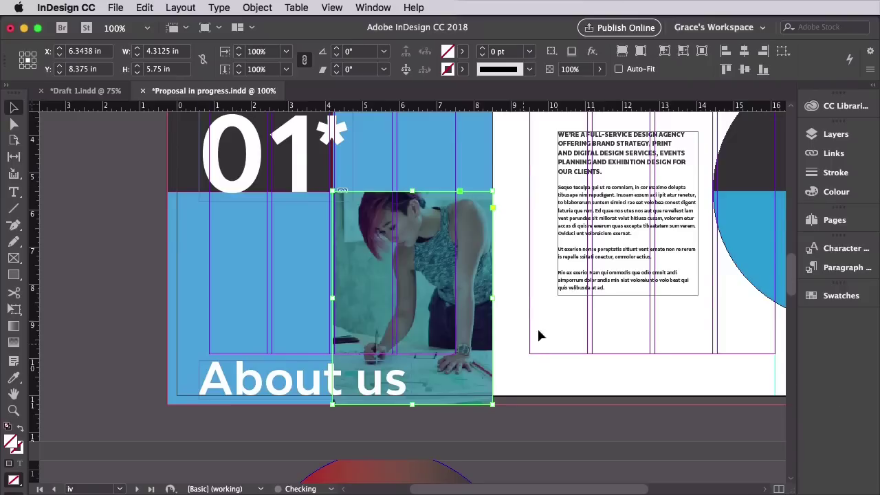
# Switch to High Quality Display and check the tinted photo in Preview mode.
pyautogui.click(330, 11)
pyautogui.moveTo(376, 222)
pyautogui.click(526, 249)
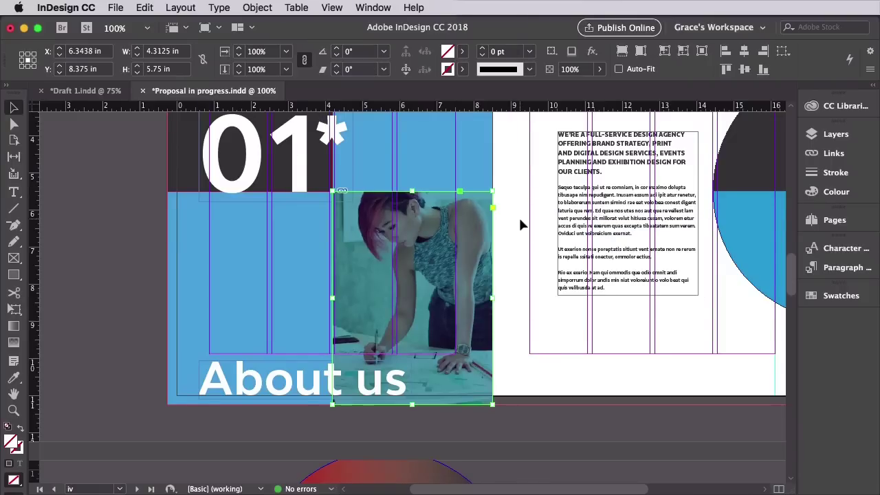
pyautogui.click(520, 218)
pyautogui.scroll(3, 531, 215)
pyautogui.press('w')
pyautogui.click(444, 260)
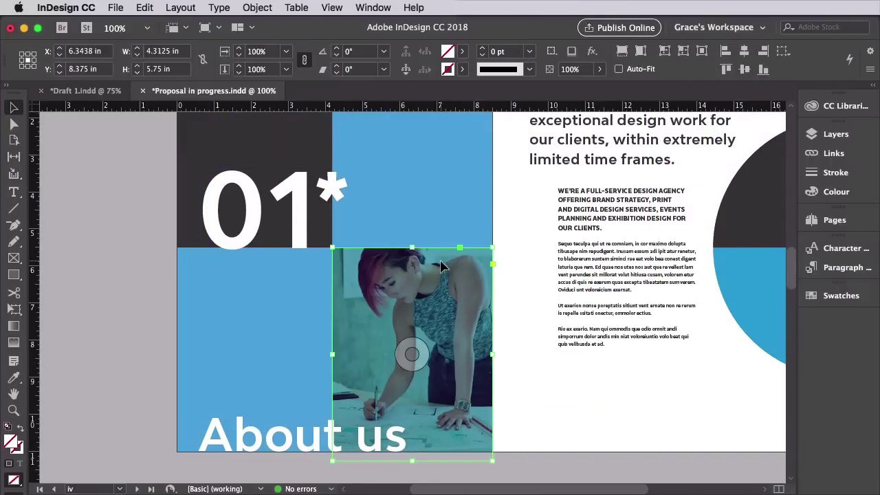
pyautogui.press('w')
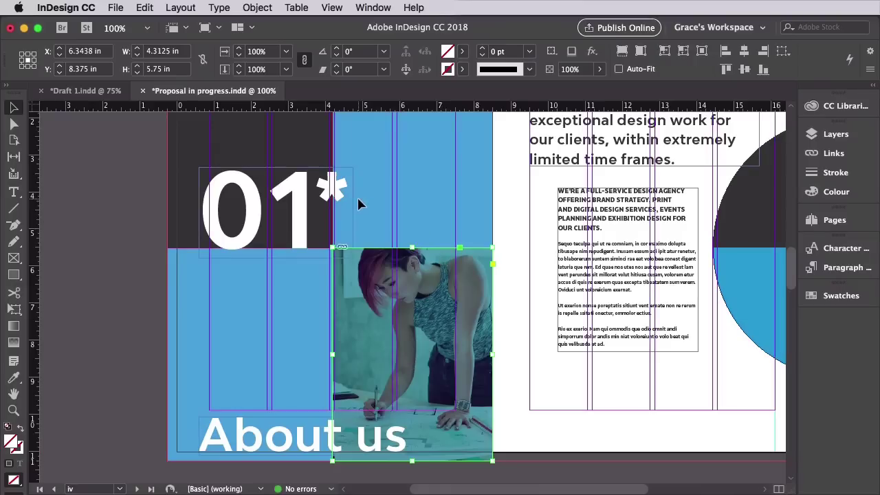
pyautogui.click(142, 10)
# Paste the tinted photo frame in place on the Project specifications spread, widened to 8.625 in.
pyautogui.click(150, 77)
pyautogui.scroll(-10, 406, 176)
pyautogui.scroll(-10, 407, 172)
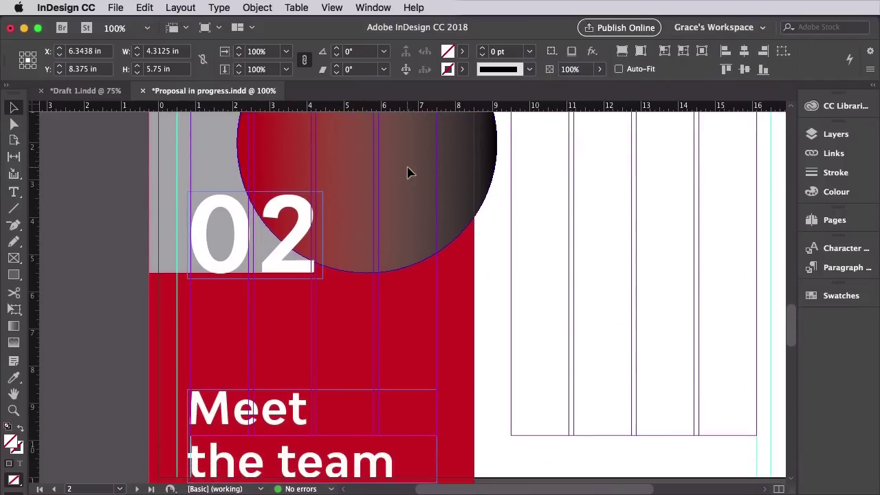
pyautogui.scroll(-1, 409, 172)
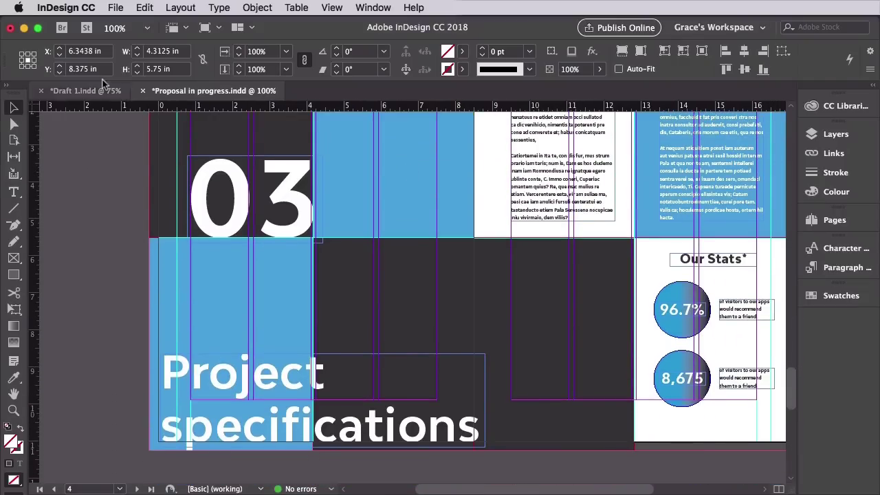
pyautogui.click(145, 8)
pyautogui.click(162, 121)
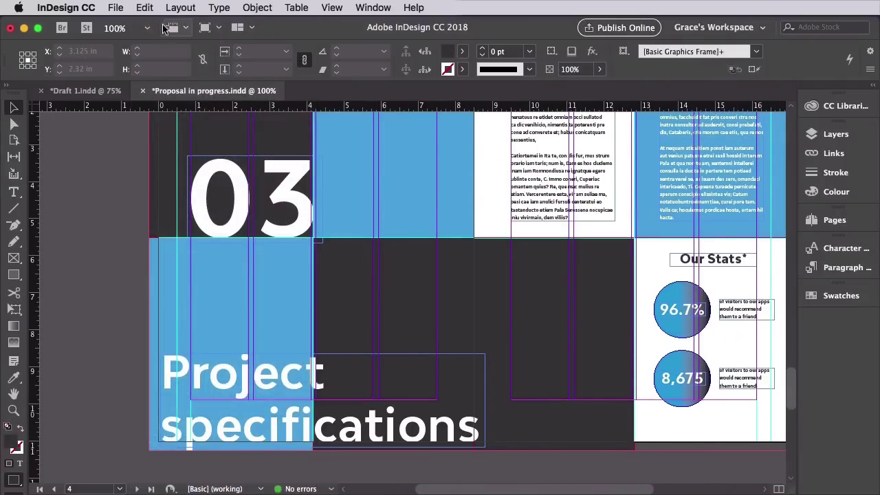
pyautogui.click(145, 8)
pyautogui.click(161, 121)
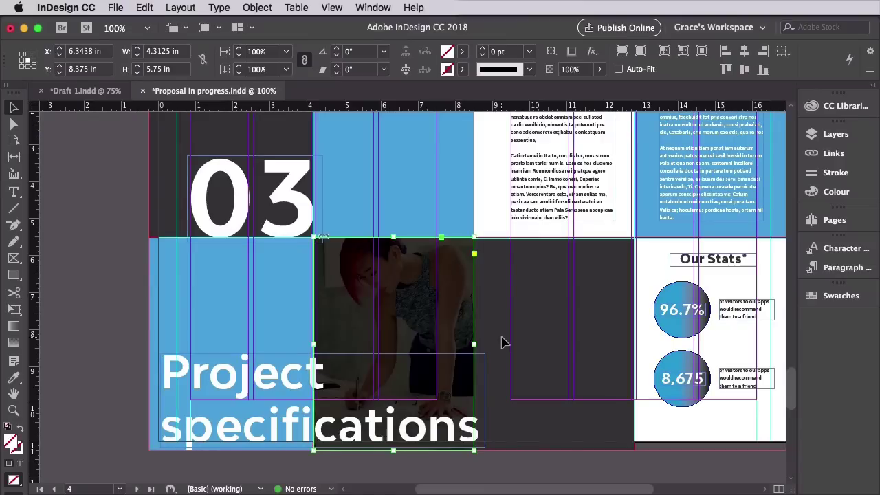
pyautogui.moveTo(475, 344); pyautogui.dragTo(634, 338)
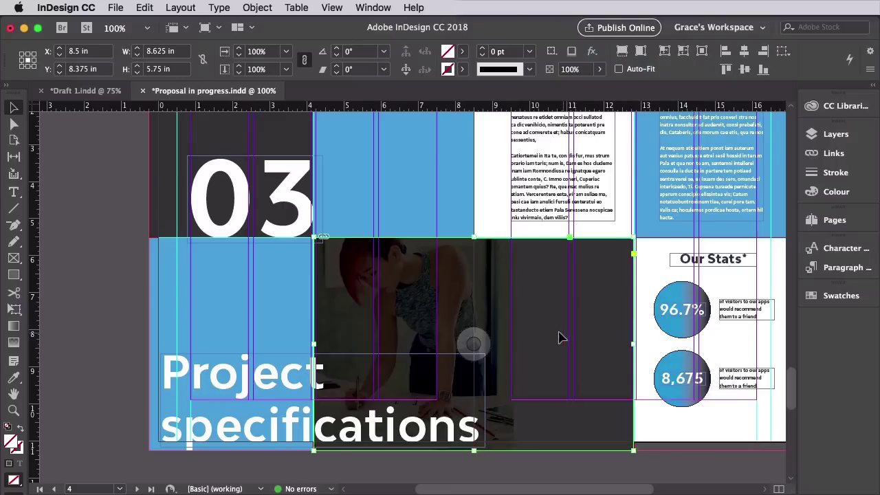
# Place the PBAGSMN photo into the widened frame and make it fill the frame.
pyautogui.click(116, 7)
pyautogui.click(129, 185)
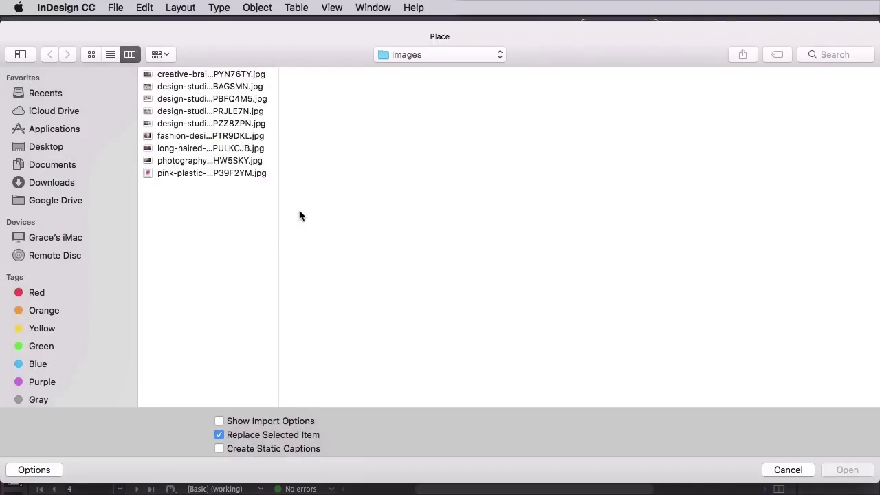
pyautogui.moveTo(278, 137); pyautogui.dragTo(351, 136)
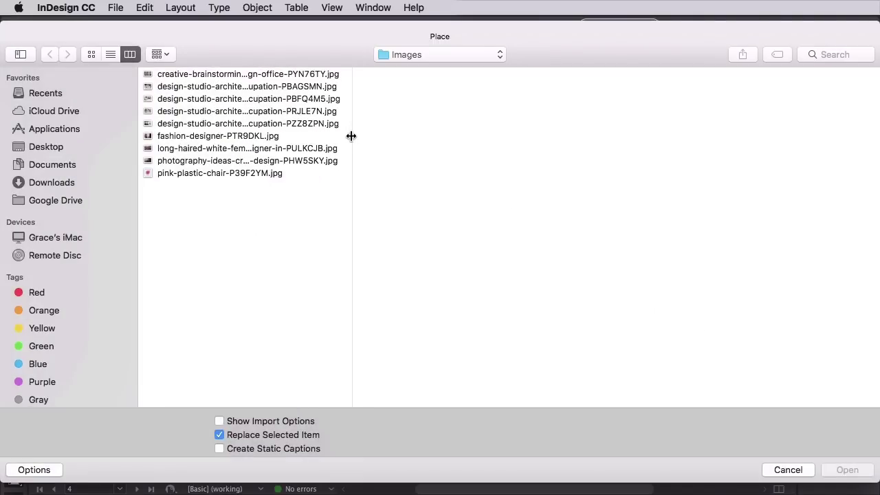
pyautogui.click(307, 87)
pyautogui.click(842, 470)
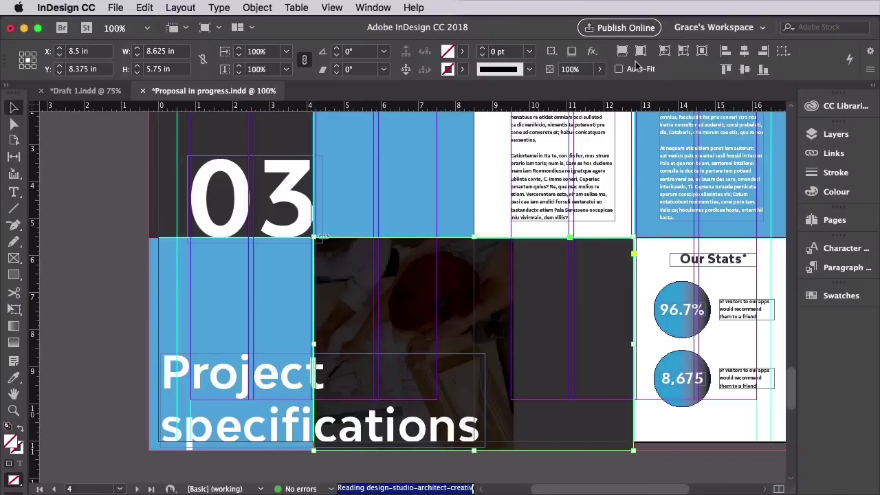
pyautogui.click(622, 52)
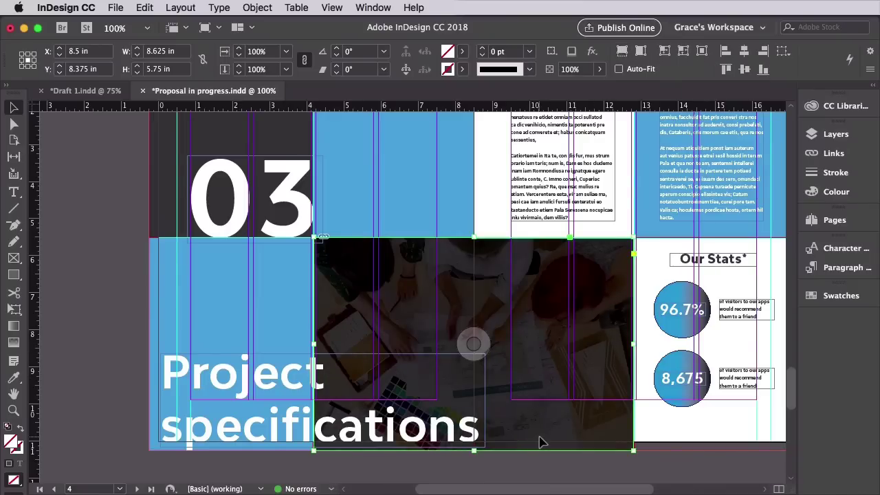
# Delete both pages' dark overlays from the Background layer, relock it, and make Photos active again.
pyautogui.click(836, 134)
pyautogui.click(700, 192)
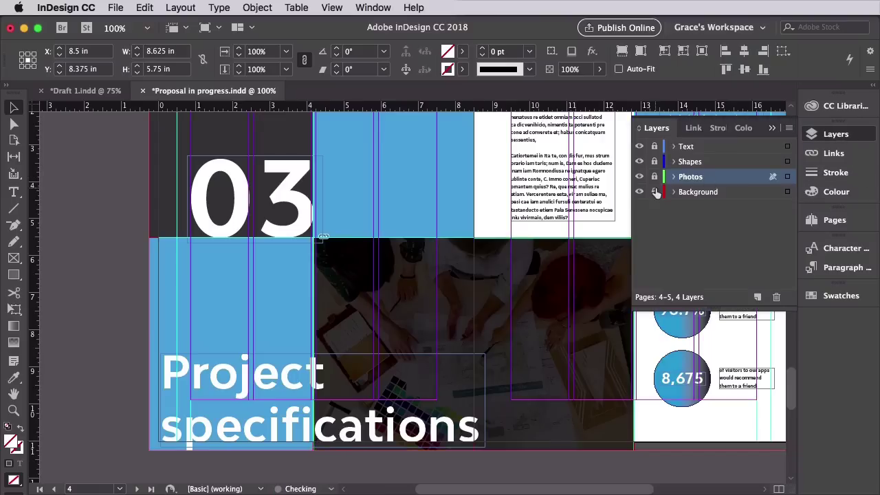
pyautogui.click(557, 263)
pyautogui.press('Delete')
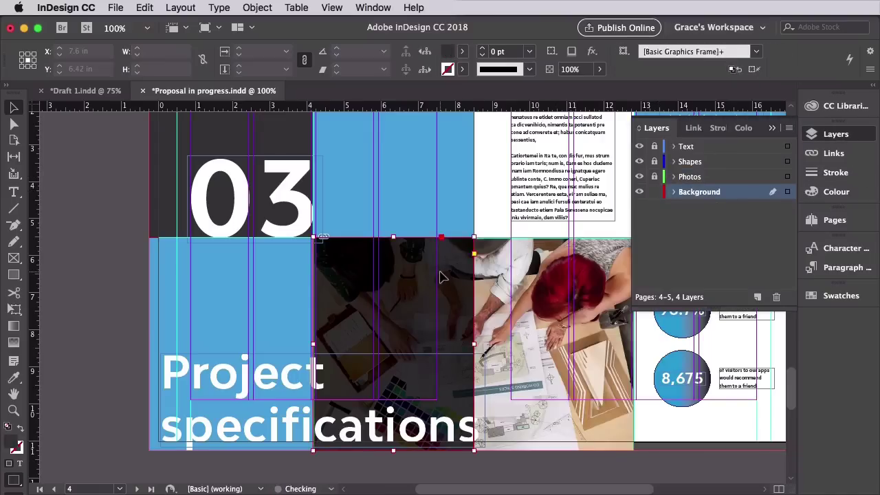
pyautogui.click(443, 279)
pyautogui.press('Delete')
pyautogui.click(654, 192)
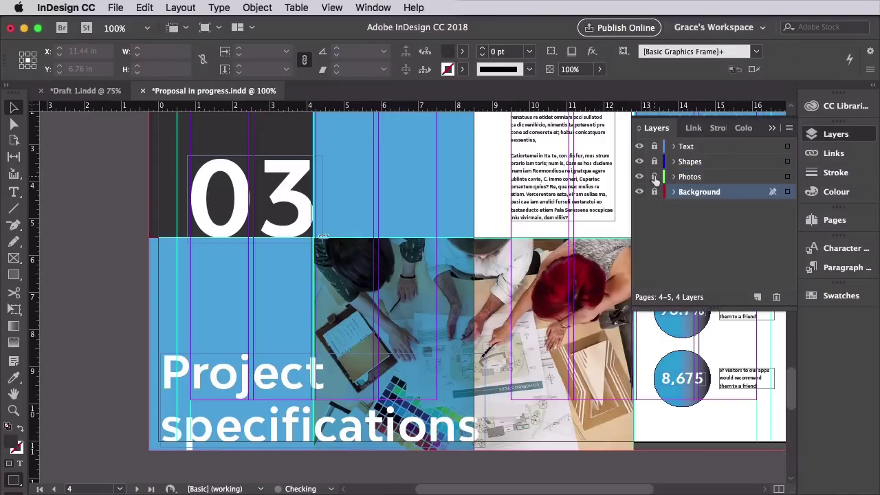
pyautogui.click(654, 176)
pyautogui.click(690, 177)
pyautogui.click(771, 128)
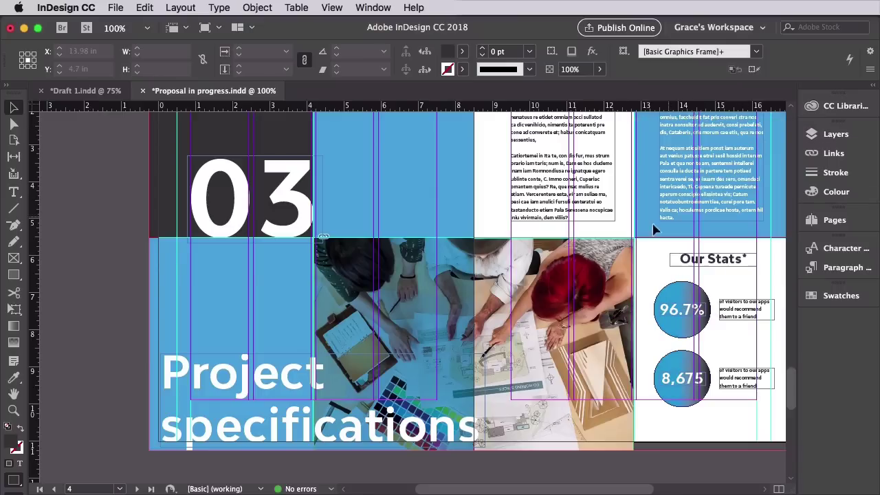
# Scroll up to page 2 and zoom out to 75% to view the 02 Meet the team spread.
pyautogui.press('w')
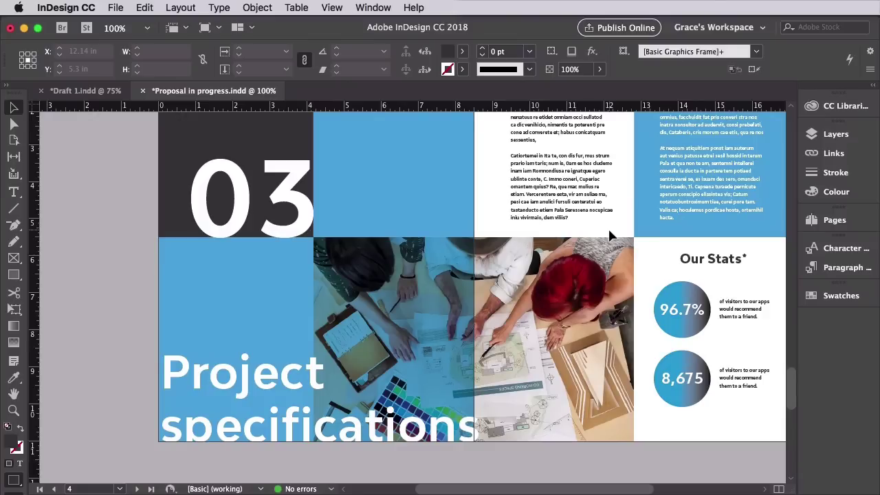
pyautogui.scroll(10, 609, 235)
pyautogui.scroll(6, 609, 235)
pyautogui.hscroll(1, 611, 235)
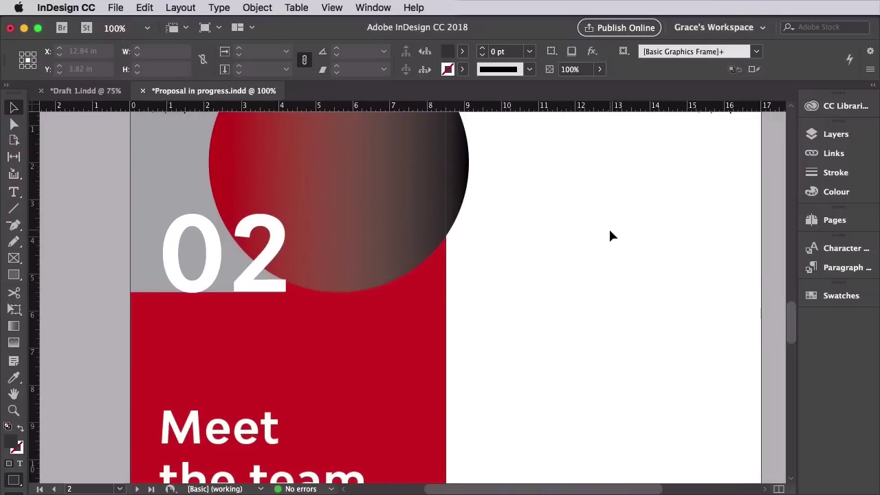
pyautogui.press('super+minus')
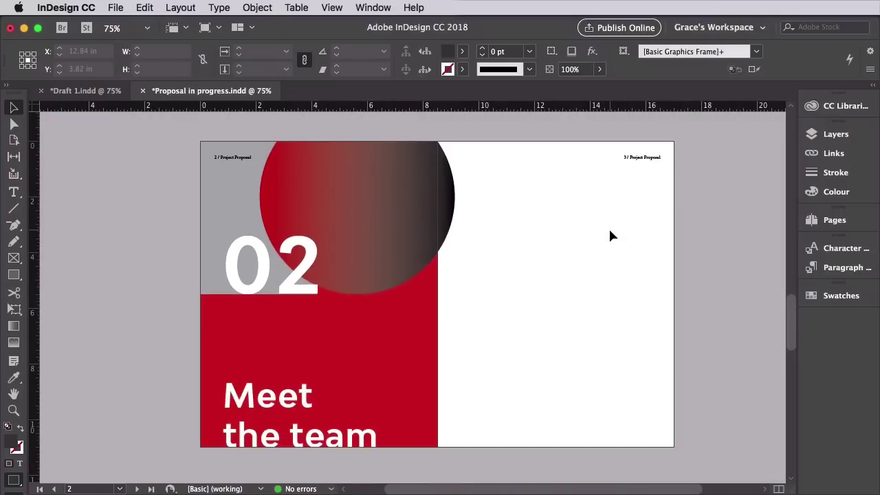
pyautogui.scroll(-1, 610, 231)
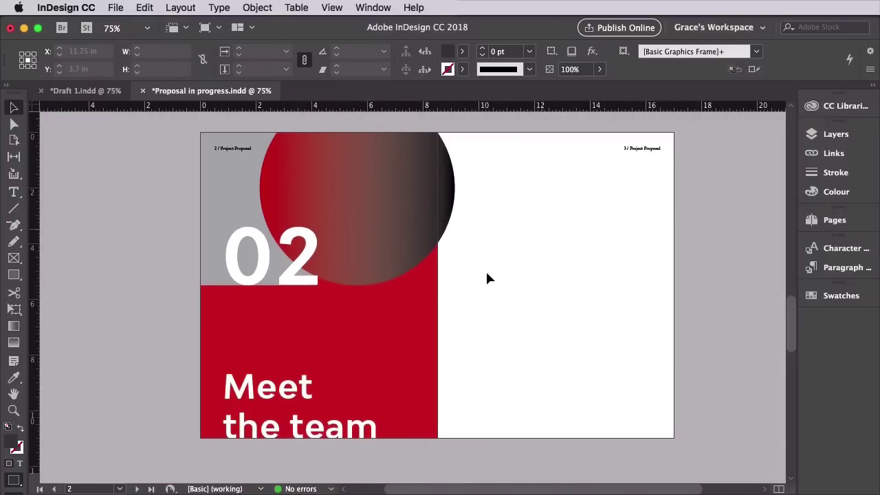
pyautogui.press('w')
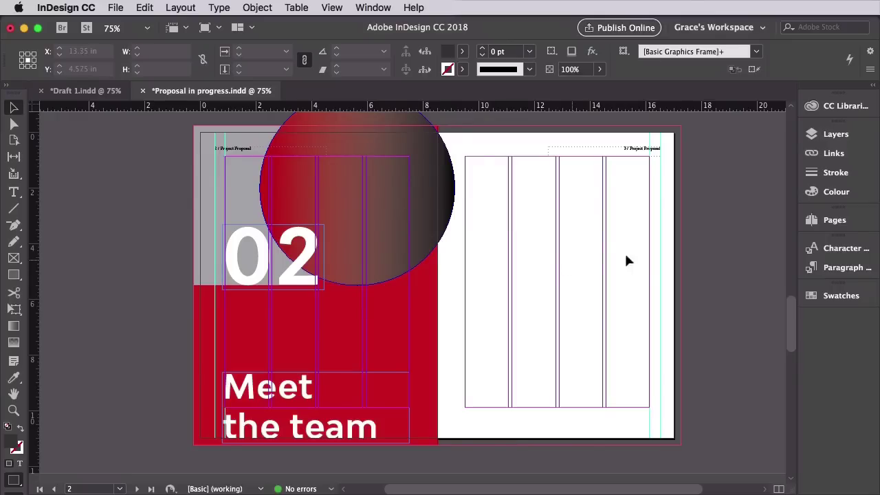
# Unlock and activate the Shapes layer, then paste a copy of the large gradient circle.
pyautogui.click(841, 134)
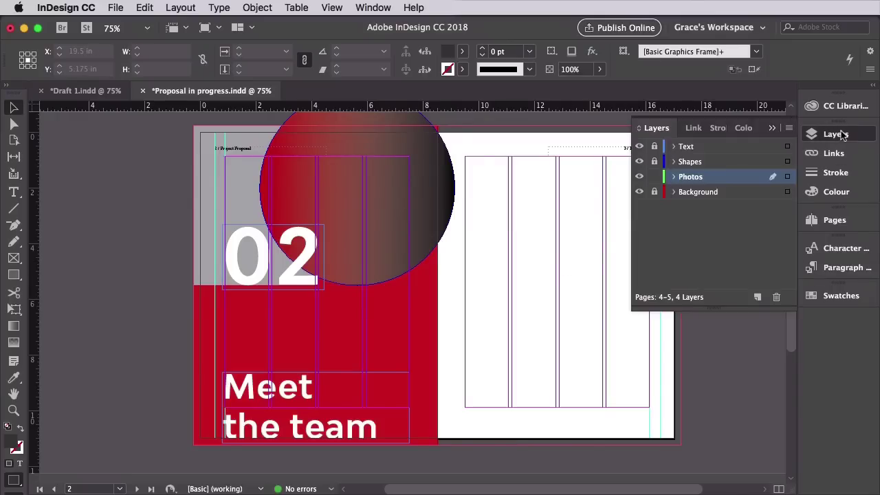
pyautogui.click(655, 161)
pyautogui.click(695, 165)
pyautogui.click(428, 185)
pyautogui.click(145, 8)
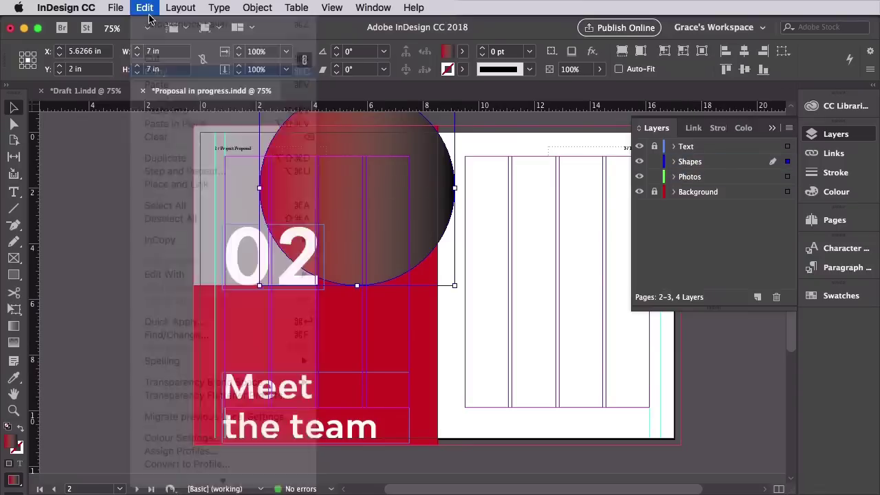
pyautogui.click(155, 72)
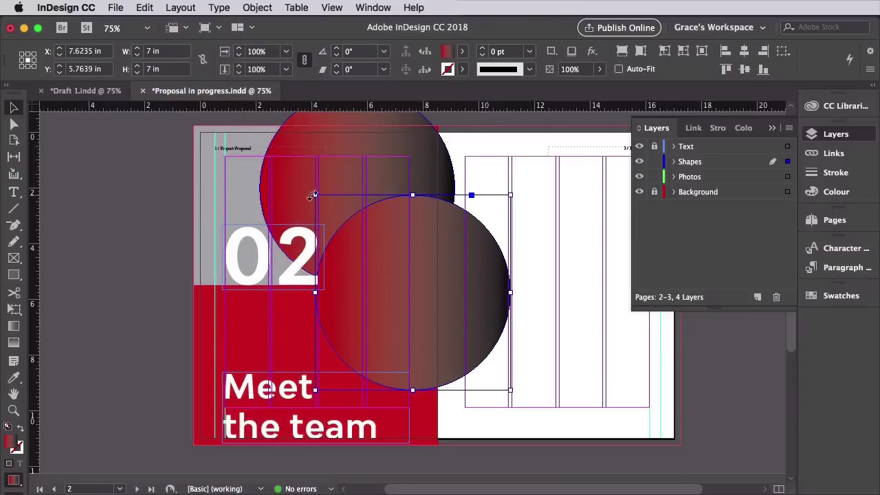
pyautogui.moveTo(313, 195); pyautogui.dragTo(474, 337)
# Size the pasted circle to 1.9 × 1.9 in and move it to the top of page 3.
pyautogui.click(149, 52)
pyautogui.write('1.9')
pyautogui.press('Tab')
pyautogui.write('1.9')
pyautogui.press('Return')
pyautogui.hscroll(5, 522, 409)
pyautogui.moveTo(389, 363); pyautogui.dragTo(462, 186)
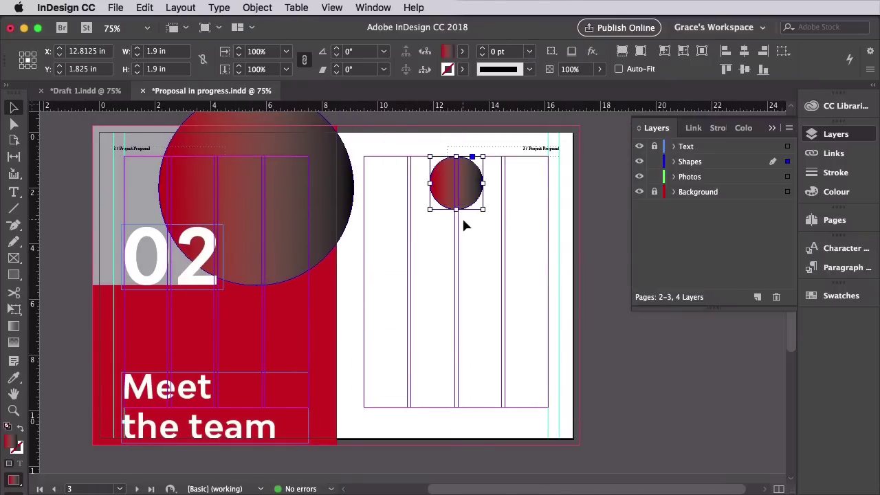
# Duplicate the small circle to form a top row of three circles on page 3.
pyautogui.press('super+equal')
pyautogui.press('super+equal')
pyautogui.scroll(-1, 462, 216)
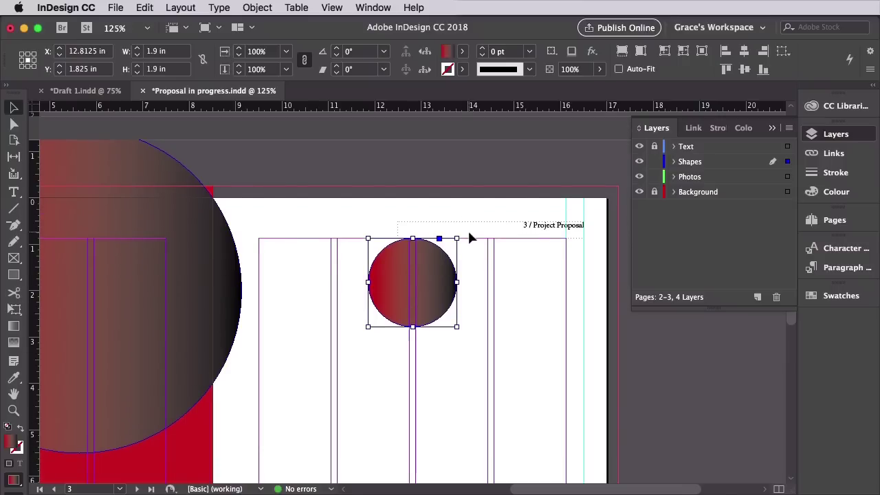
pyautogui.click(144, 7)
pyautogui.press('super+c')
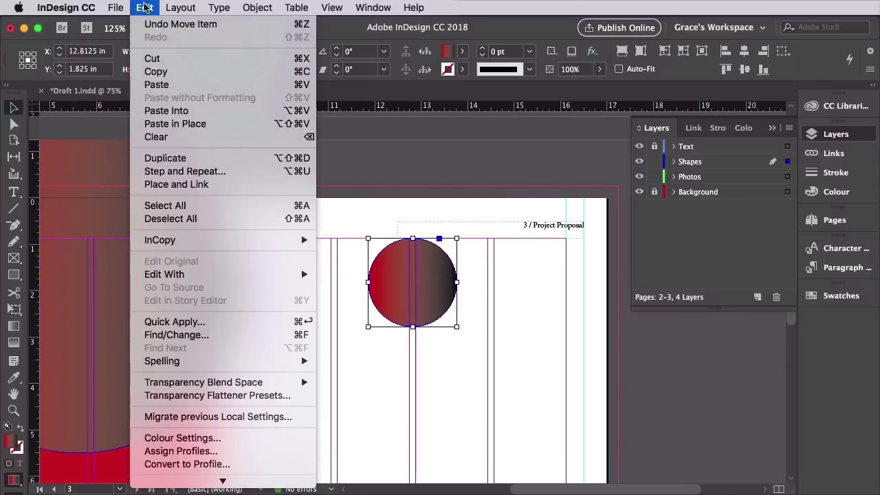
pyautogui.press('super+v')
pyautogui.moveTo(423, 336); pyautogui.dragTo(315, 307)
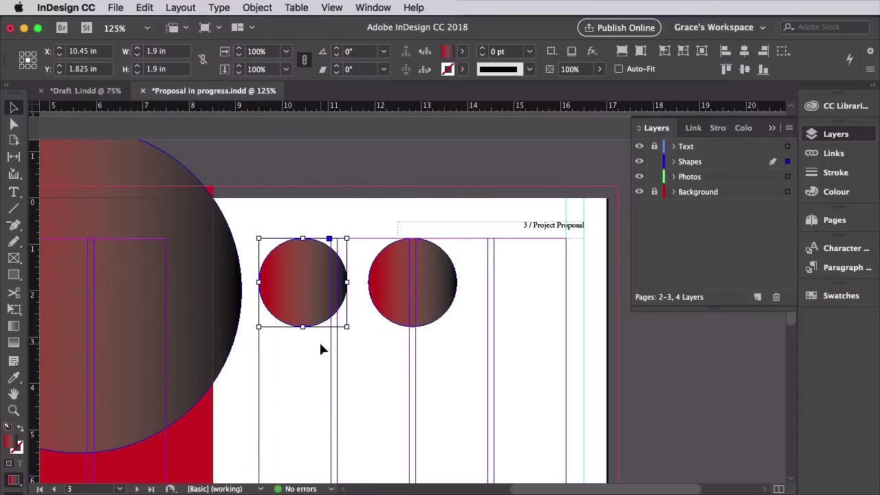
pyautogui.click(144, 8)
pyautogui.click(158, 80)
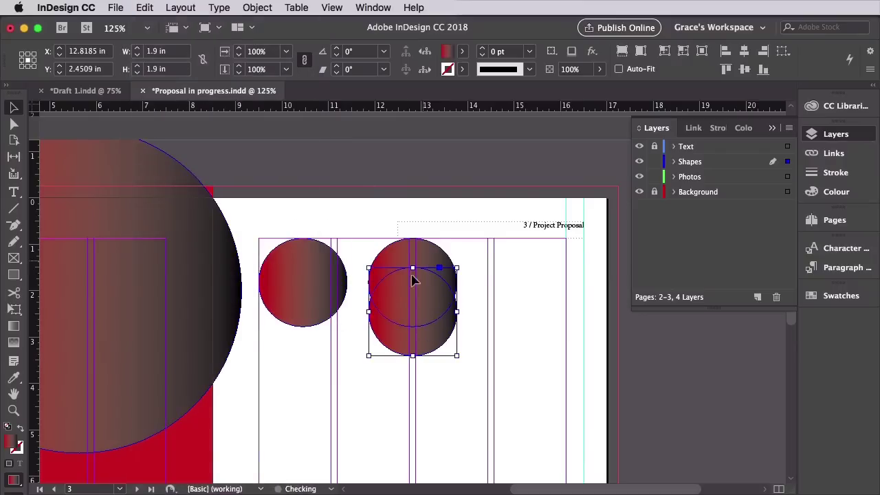
pyautogui.moveTo(409, 314); pyautogui.dragTo(519, 287)
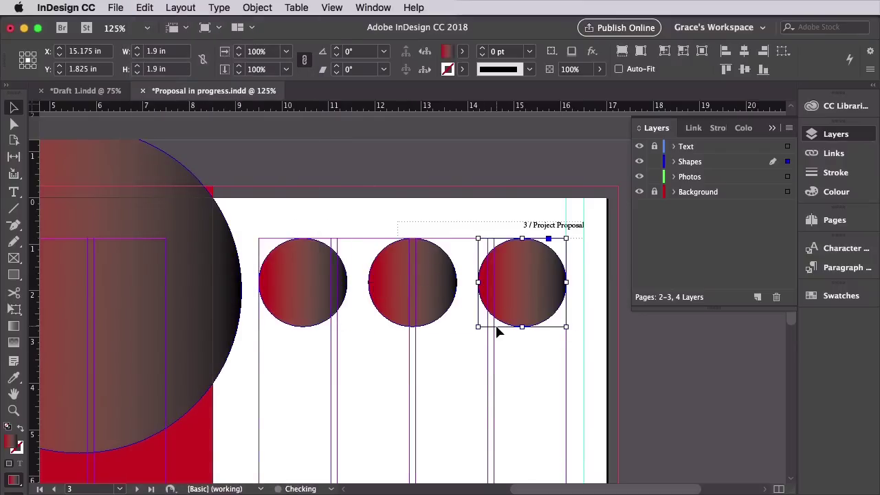
pyautogui.scroll(-1, 496, 327)
pyautogui.moveTo(376, 105); pyautogui.dragTo(418, 370)
pyautogui.scroll(-5, 433, 399)
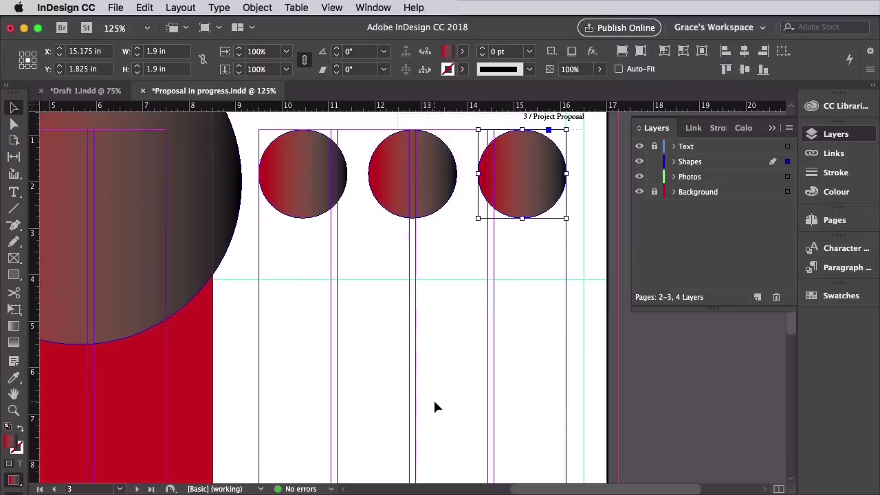
# Copy the top row and paste it as a second row snapped onto the guide.
pyautogui.moveTo(513, 256); pyautogui.dragTo(269, 172)
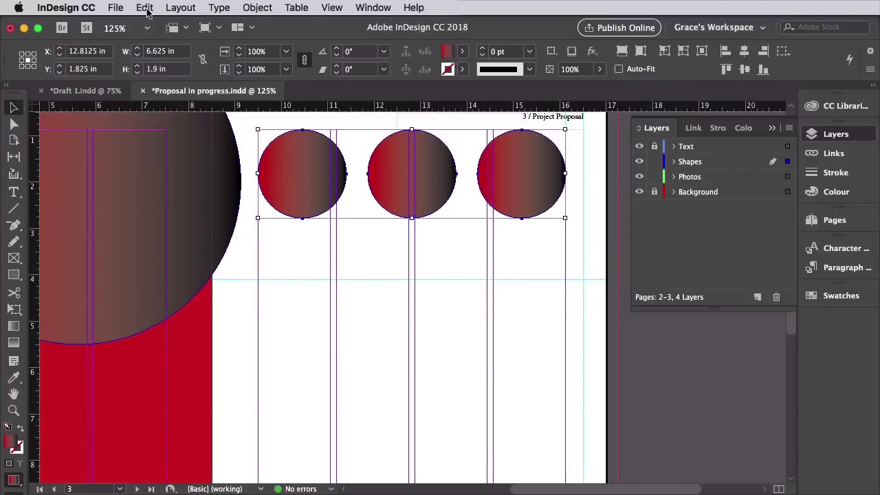
pyautogui.click(144, 8)
pyautogui.click(158, 72)
pyautogui.click(144, 8)
pyautogui.click(158, 85)
pyautogui.moveTo(426, 276); pyautogui.dragTo(425, 318)
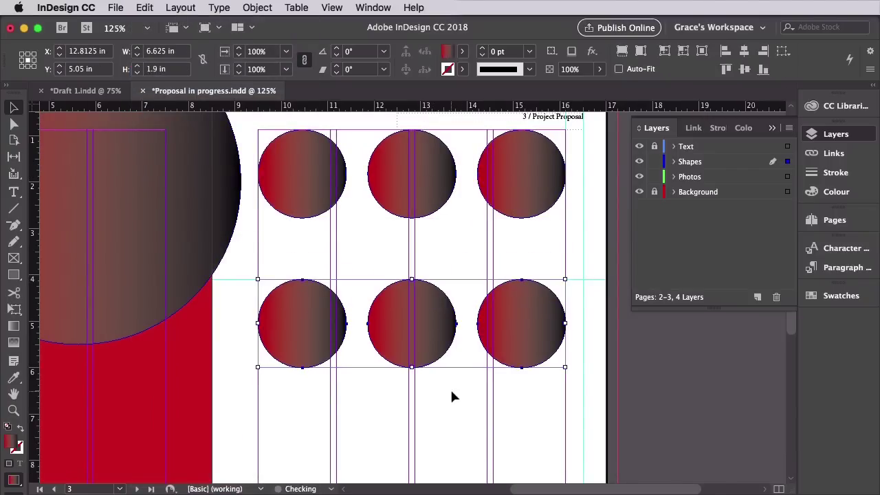
# Paste a third row of circles near the page bottom to complete the 3×3 grid.
pyautogui.scroll(-5, 452, 396)
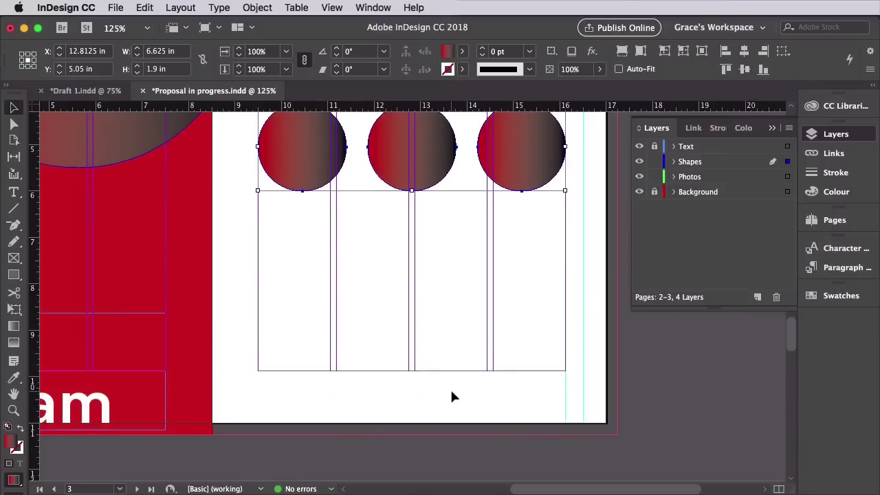
pyautogui.click(145, 7)
pyautogui.click(158, 86)
pyautogui.moveTo(308, 281); pyautogui.dragTo(309, 278)
pyautogui.press('super+minus')
pyautogui.scroll(2, 462, 360)
pyautogui.moveTo(432, 359); pyautogui.dragTo(431, 366)
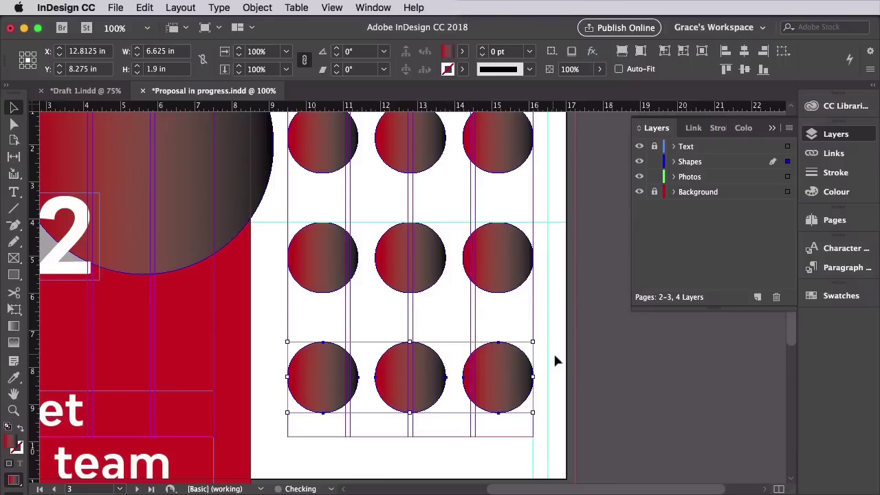
pyautogui.scroll(2, 552, 359)
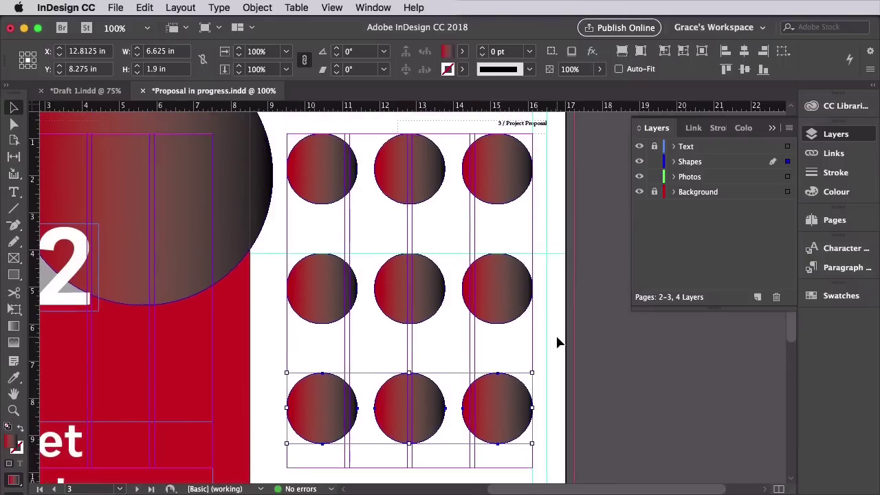
# Select the top-left, top-middle, middle-left, middle-right and bottom-row circles.
pyautogui.click(328, 184)
pyautogui.keyDown('shift'); pyautogui.click(396, 188); pyautogui.keyUp('shift')
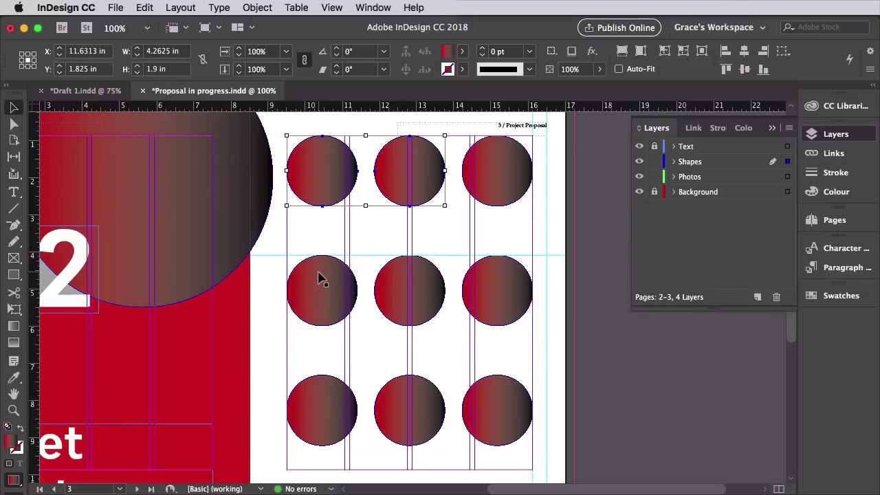
pyautogui.keyDown('shift'); pyautogui.click(319, 277); pyautogui.keyUp('shift')
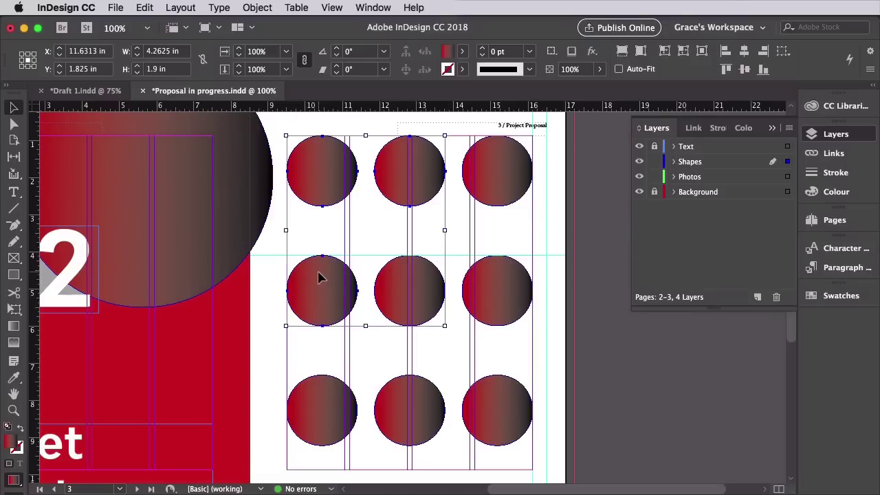
pyautogui.keyDown('shift'); pyautogui.click(505, 310); pyautogui.keyUp('shift')
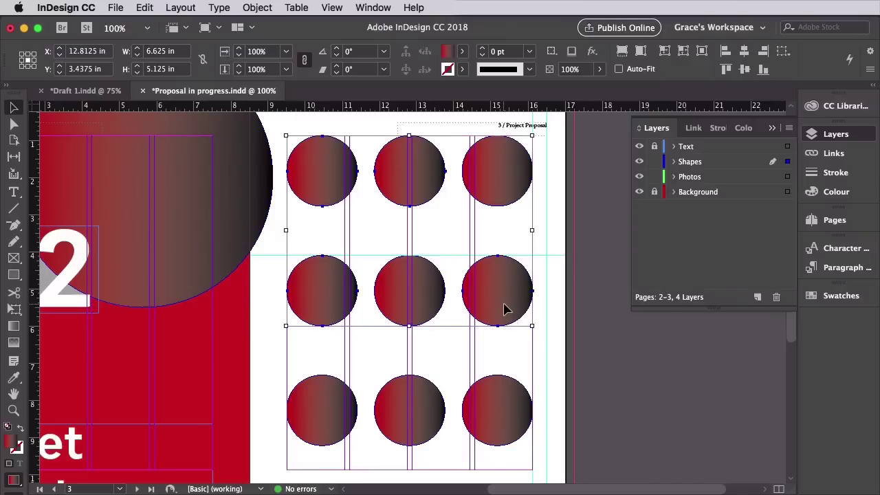
pyautogui.keyDown('shift'); pyautogui.click(327, 403); pyautogui.keyUp('shift')
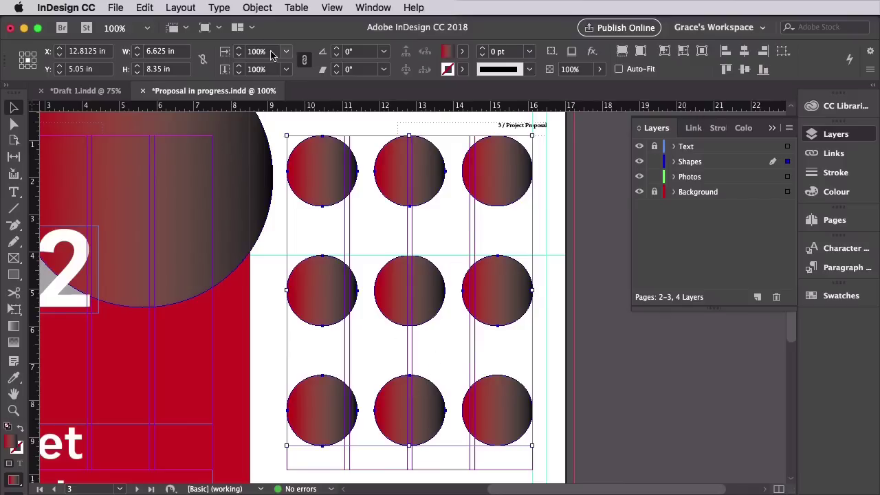
# Set the selected circles to Multiply at 55% opacity, then lock Shapes and activate Photos.
pyautogui.click(257, 8)
pyautogui.moveTo(292, 283)
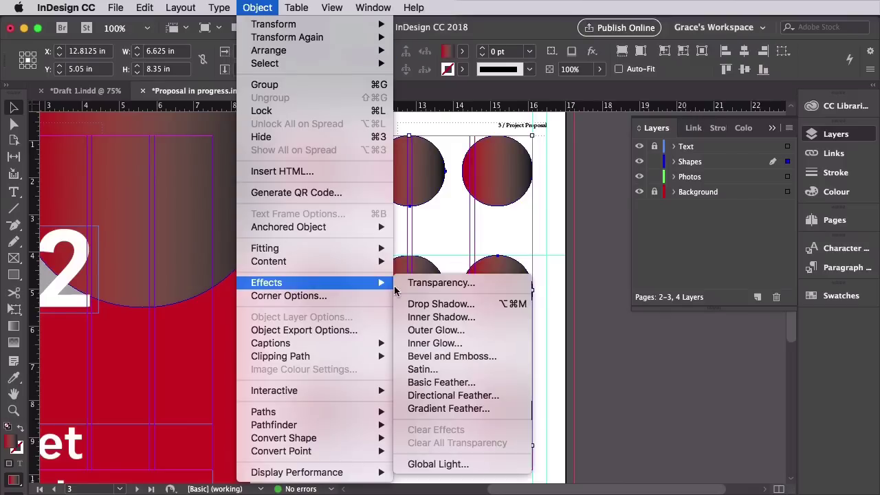
pyautogui.click(445, 283)
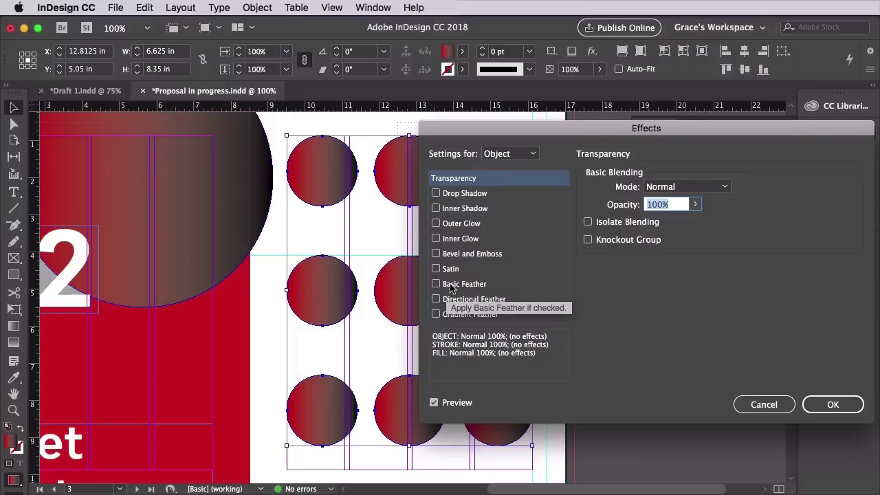
pyautogui.click(665, 190)
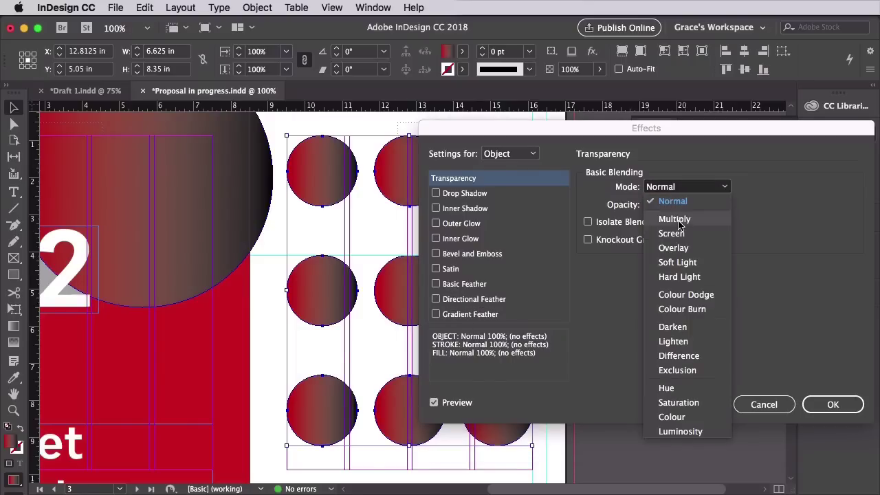
pyautogui.click(679, 219)
pyautogui.moveTo(696, 204); pyautogui.dragTo(660, 225)
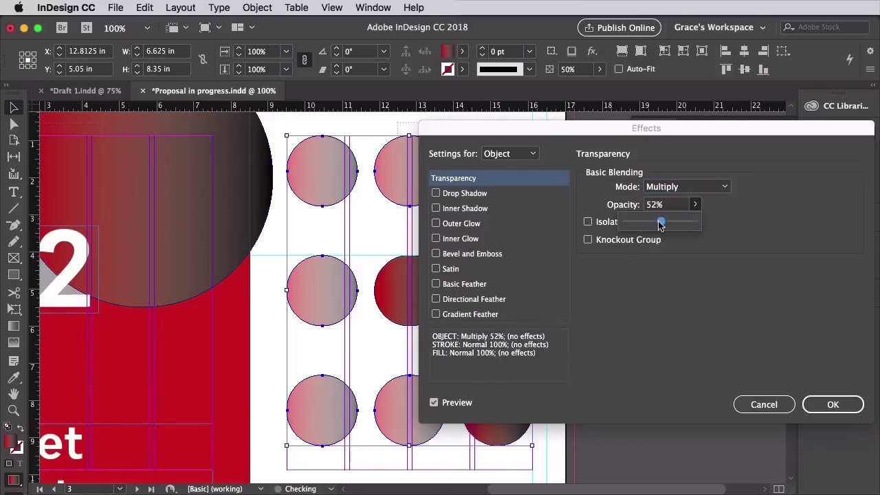
pyautogui.click(830, 404)
pyautogui.click(654, 162)
pyautogui.click(705, 179)
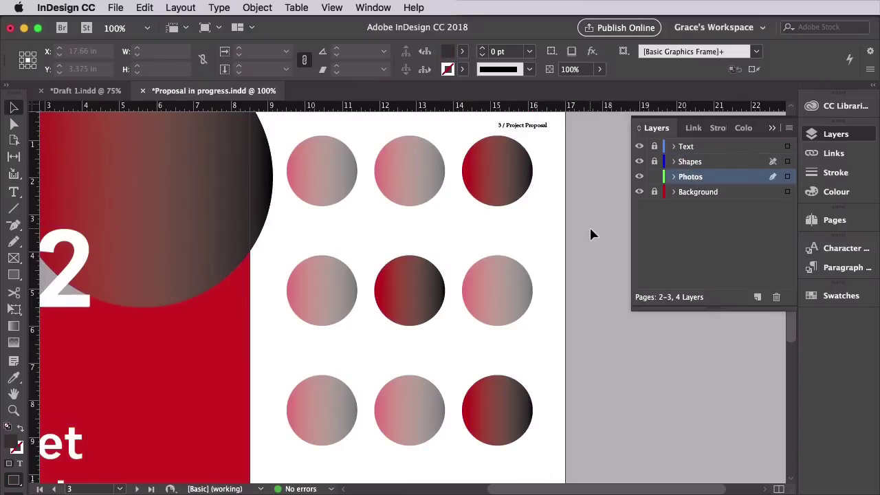
# Draw an elliptical frame over the top-left circle and place the fashion-designer portrait in it.
pyautogui.click(13, 258)
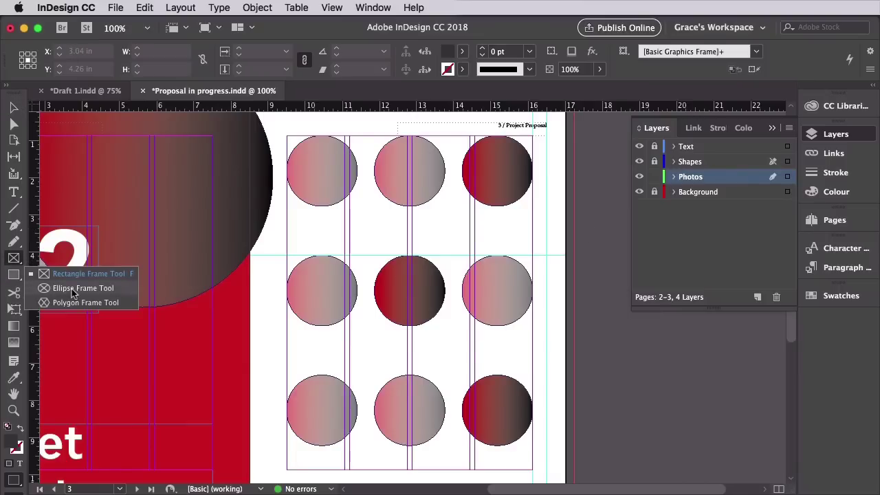
pyautogui.click(83, 289)
pyautogui.moveTo(290, 140); pyautogui.dragTo(358, 217)
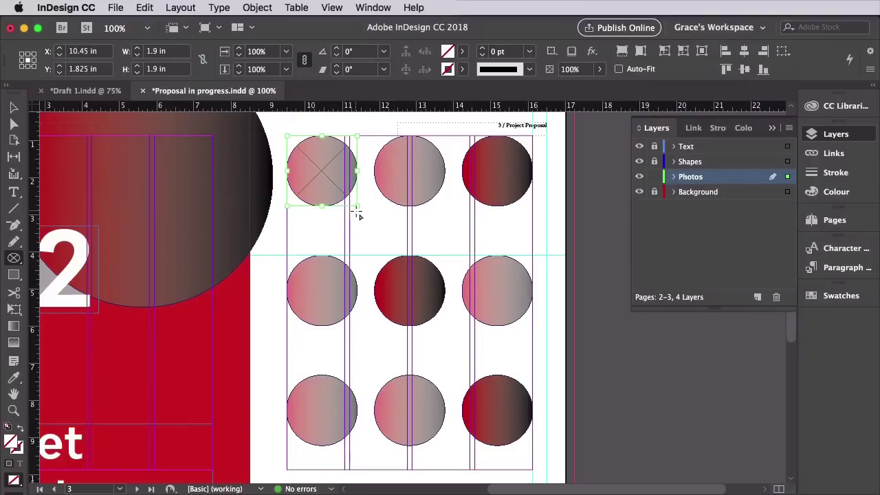
pyautogui.click(115, 7)
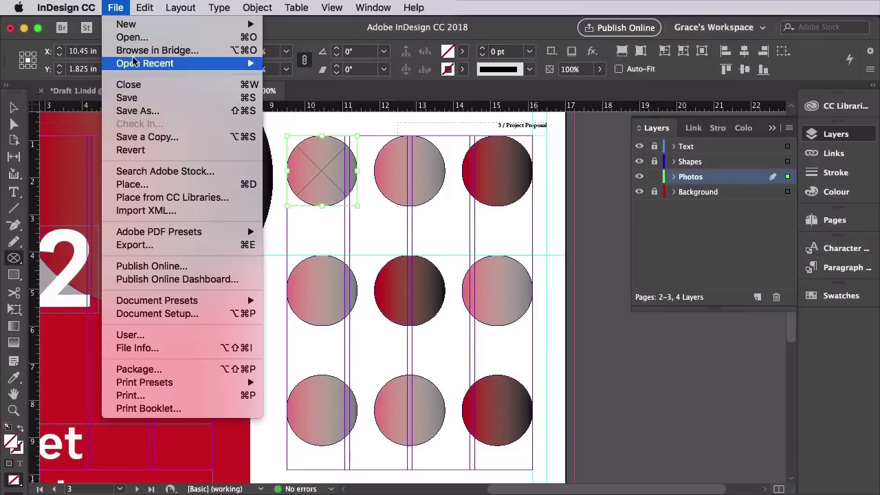
pyautogui.click(137, 184)
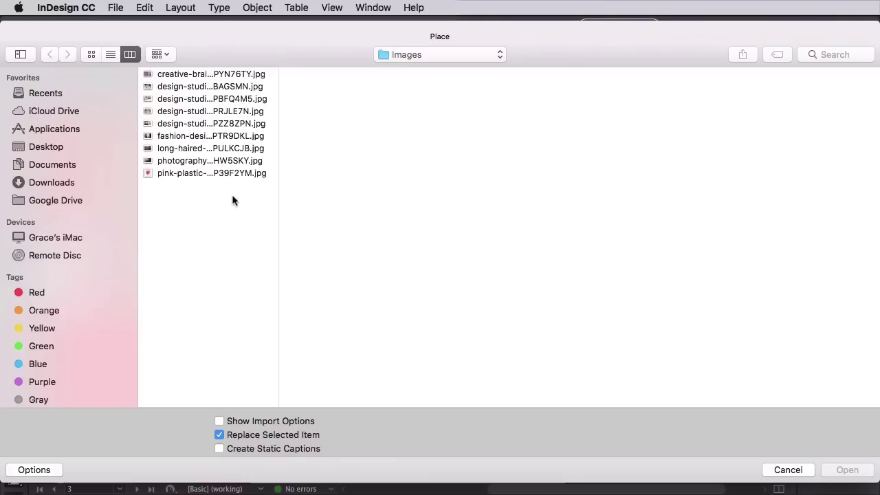
pyautogui.click(264, 137)
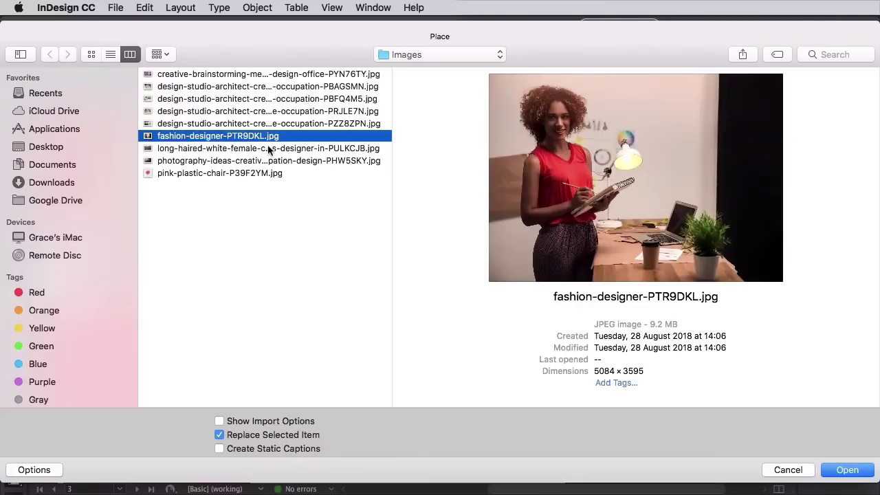
pyautogui.press('Up')
pyautogui.press('Up')
pyautogui.press('Up')
pyautogui.press('Up')
pyautogui.press('Up')
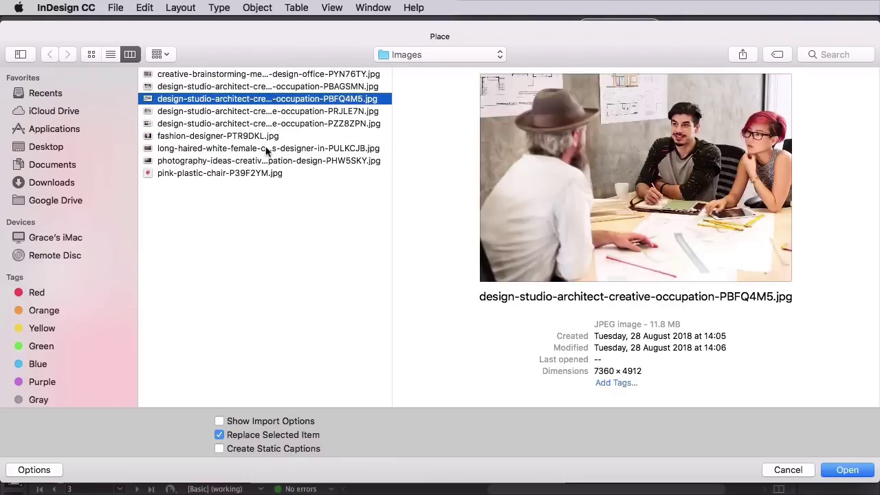
pyautogui.click(850, 472)
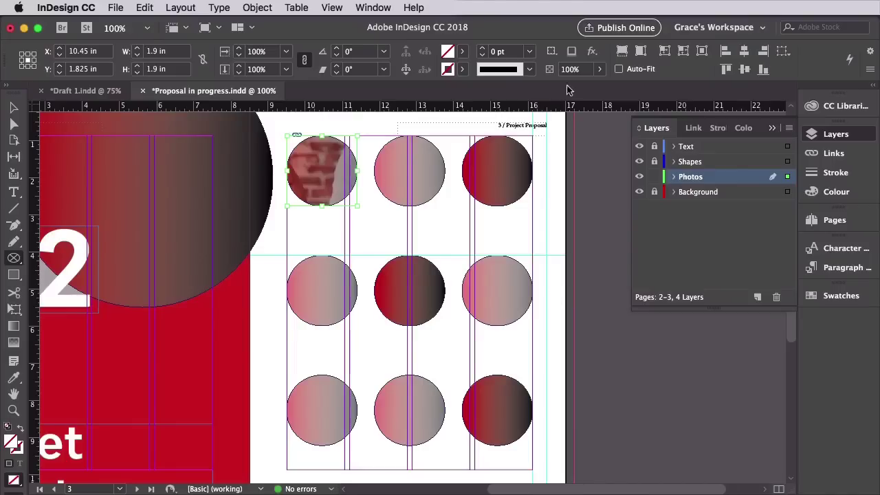
pyautogui.click(322, 172)
pyautogui.moveTo(375, 205); pyautogui.dragTo(324, 176)
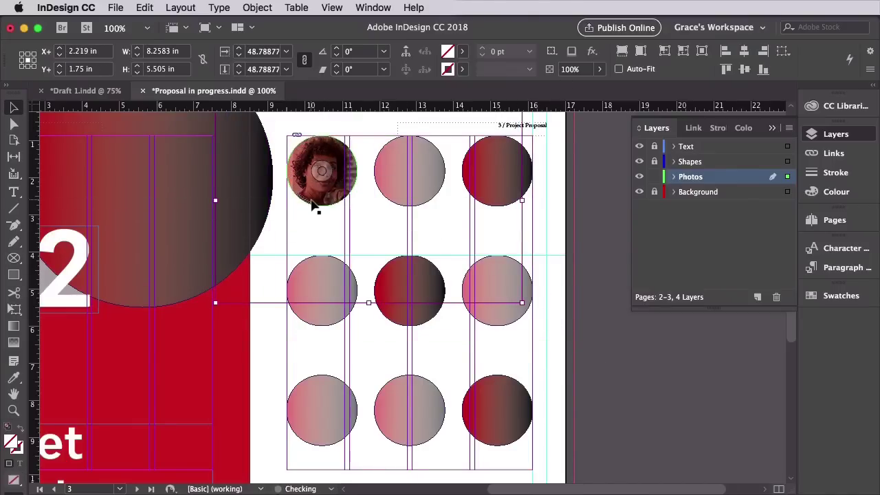
# Copy the top-left photo circle and move the copy onto the top-middle circle.
pyautogui.press('super+equal')
pyautogui.click(372, 194)
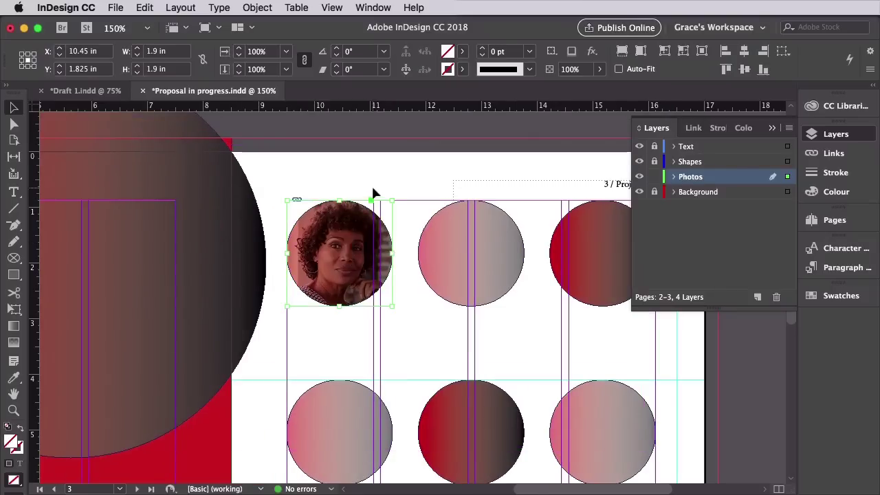
pyautogui.click(153, 8)
pyautogui.click(159, 72)
pyautogui.click(145, 7)
pyautogui.click(157, 85)
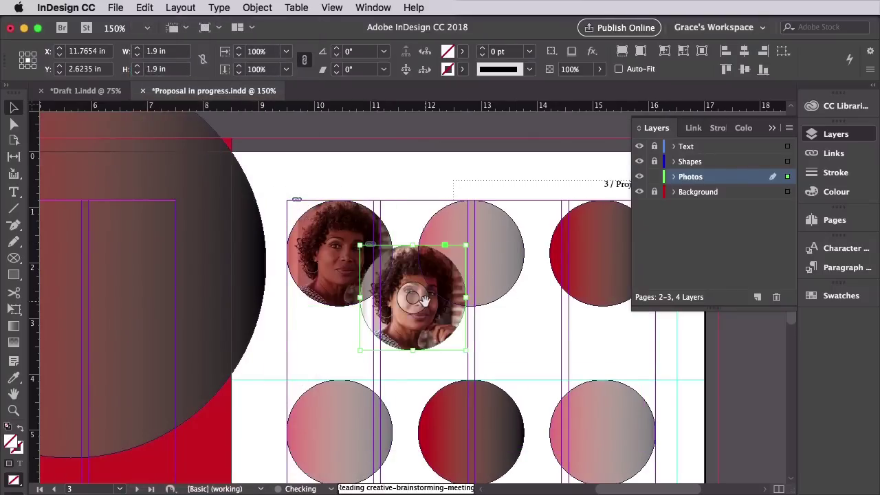
pyautogui.moveTo(468, 328); pyautogui.dragTo(526, 284)
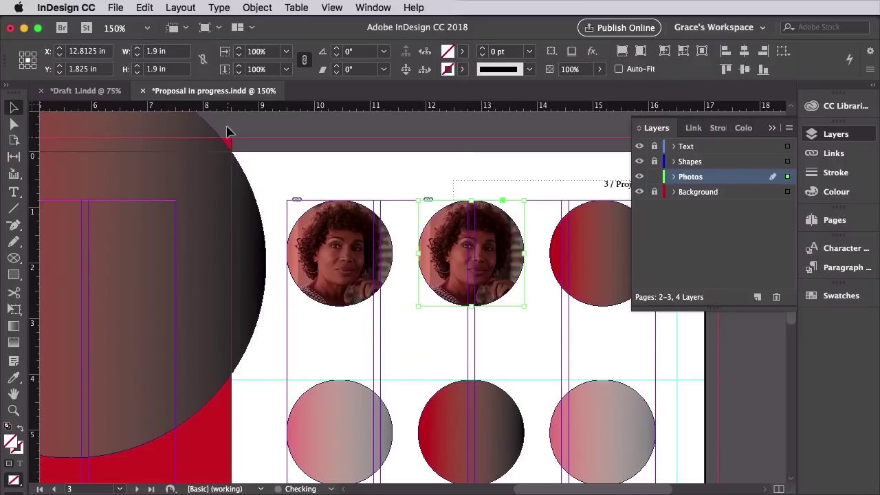
# Replace the top-middle photo with a man's portrait and centre his face in the circle.
pyautogui.click(116, 9)
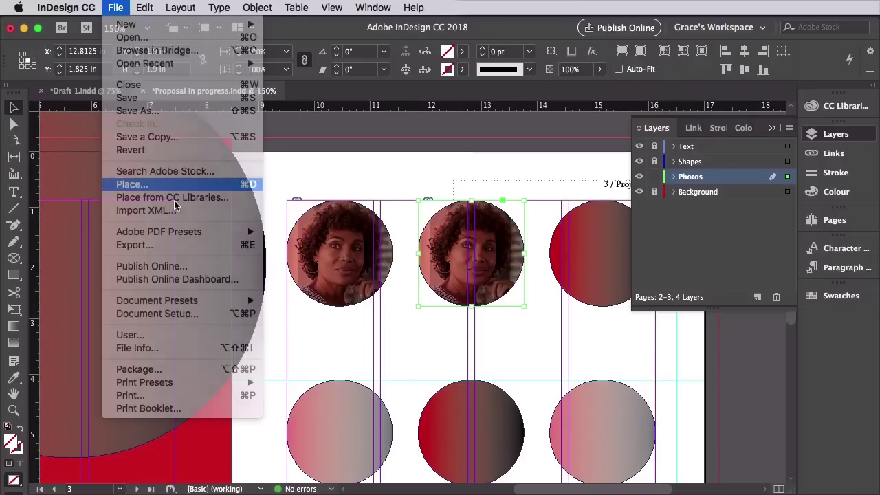
pyautogui.click(168, 186)
pyautogui.click(190, 161)
pyautogui.press('Up')
pyautogui.press('Up')
pyautogui.press('Up')
pyautogui.press('Up')
pyautogui.press('Up')
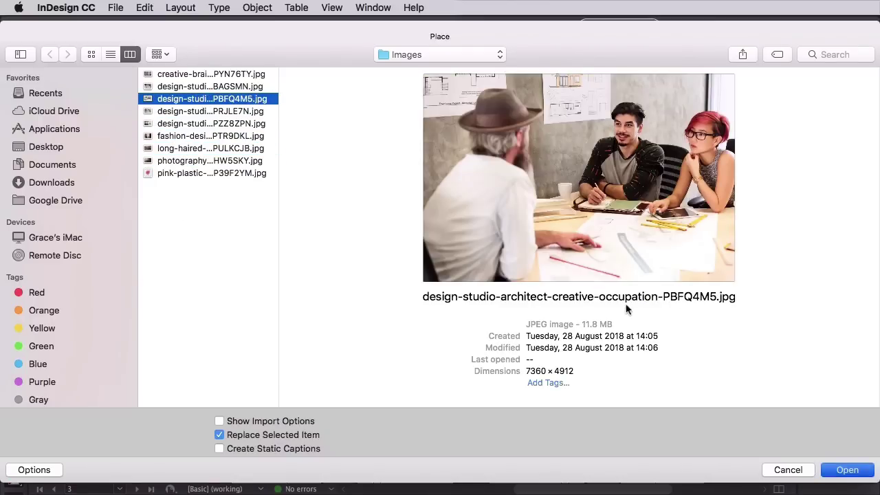
pyautogui.press('Return')
pyautogui.moveTo(472, 251); pyautogui.dragTo(451, 264)
pyautogui.click(335, 254)
pyautogui.press('super+minus')
pyautogui.press('super+minus')
pyautogui.moveTo(412, 222); pyautogui.dragTo(514, 351)
pyautogui.click(570, 346)
# Duplicate the circle onto the row-2 left circle, place a new portrait and centre the face.
pyautogui.click(436, 233)
pyautogui.press('super+d')
pyautogui.click(226, 161)
pyautogui.press('Up')
pyautogui.press('Up')
# Place the design studio portrait in the row-3 left circle and pick the long-haired portrait for row-3 middle.
pyautogui.press('Up')
pyautogui.press('Return')
pyautogui.click(326, 342)
# Duplicate the circle onto the row-2 right circle and place the photography portrait in it.
pyautogui.click(628, 414)
pyautogui.press('super+d')
pyautogui.click(214, 162)
pyautogui.press('Return')
pyautogui.scroll(-3, 509, 337)
pyautogui.moveTo(501, 314); pyautogui.dragTo(341, 427)
pyautogui.press('super+d')
pyautogui.press('Up')
pyautogui.press('Up')
pyautogui.press('Return')
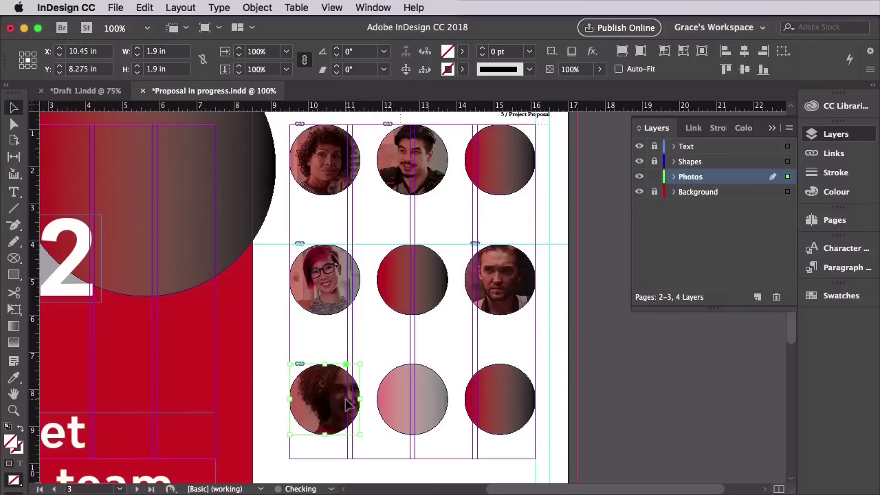
pyautogui.click(368, 410)
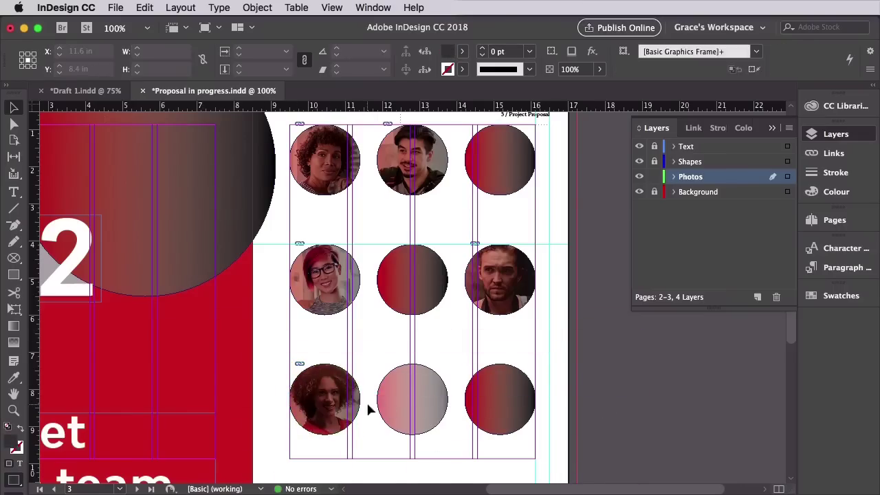
pyautogui.click(399, 409)
pyautogui.press('super+d')
pyautogui.click(248, 147)
# Place the portrait into the row-3 middle circle, shrinking it and centring the woman's face.
pyautogui.press('Return')
pyautogui.scroll(-5, 381, 285)
pyautogui.moveTo(236, 217); pyautogui.dragTo(324, 276)
pyautogui.moveTo(413, 313); pyautogui.dragTo(326, 272)
pyautogui.moveTo(237, 234); pyautogui.dragTo(324, 295)
pyautogui.moveTo(420, 323); pyautogui.dragTo(385, 287)
pyautogui.moveTo(289, 259); pyautogui.dragTo(276, 250)
pyautogui.moveTo(408, 308); pyautogui.dragTo(397, 307)
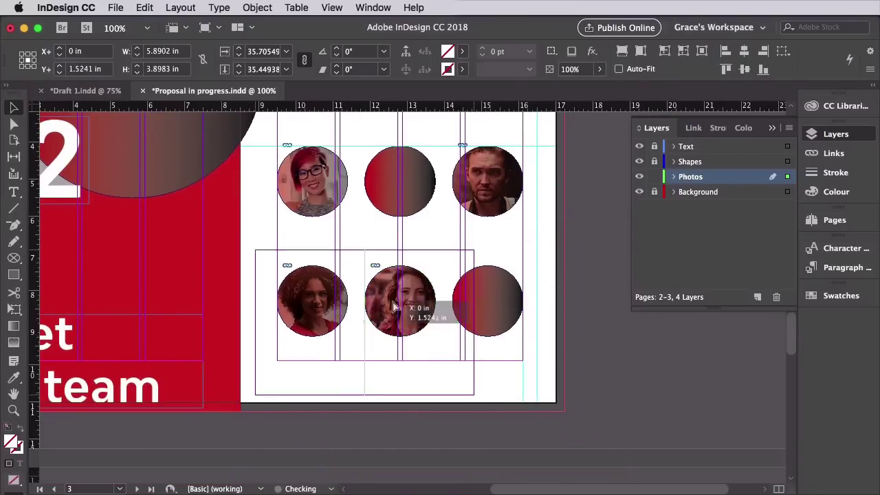
pyautogui.scroll(4, 606, 362)
# Add a caption below the top-left photo reading 'Josie' and 'Managing Director'.
pyautogui.press('t')
pyautogui.moveTo(279, 223); pyautogui.dragTo(348, 240)
pyautogui.press('super+equal')
pyautogui.write('Josie')
pyautogui.press('Return')
pyautogui.write('Managing Director')
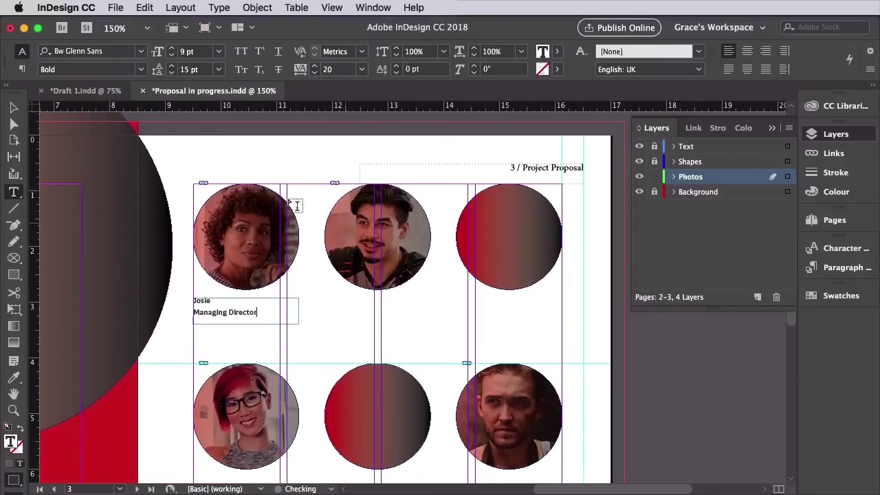
# Format the caption in Medium weight, 12 pt size, 18 pt leading, centre-aligned.
pyautogui.press('super+a')
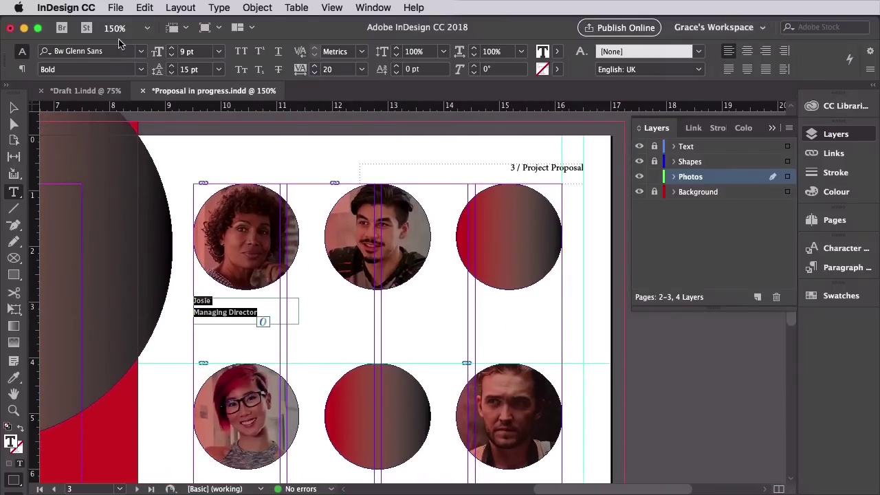
pyautogui.click(141, 70)
pyautogui.click(98, 200)
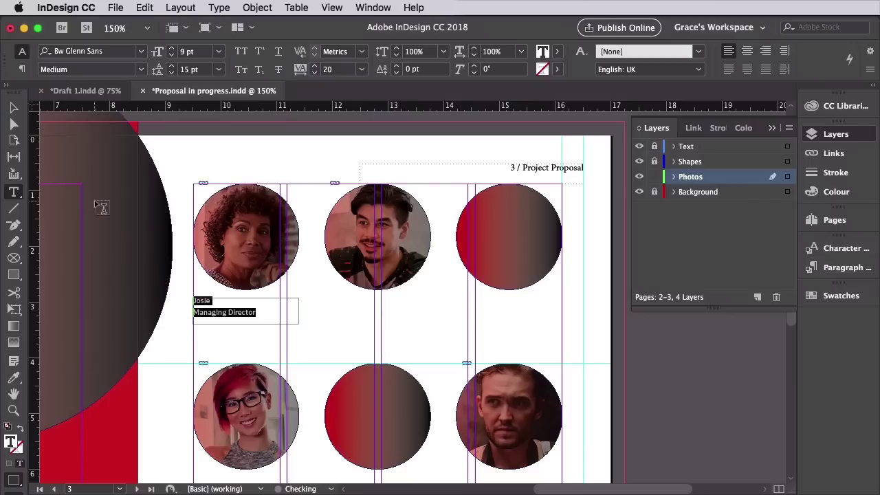
pyautogui.click(171, 48)
pyautogui.click(172, 48)
pyautogui.click(172, 48)
pyautogui.click(172, 66)
pyautogui.click(172, 66)
pyautogui.click(172, 66)
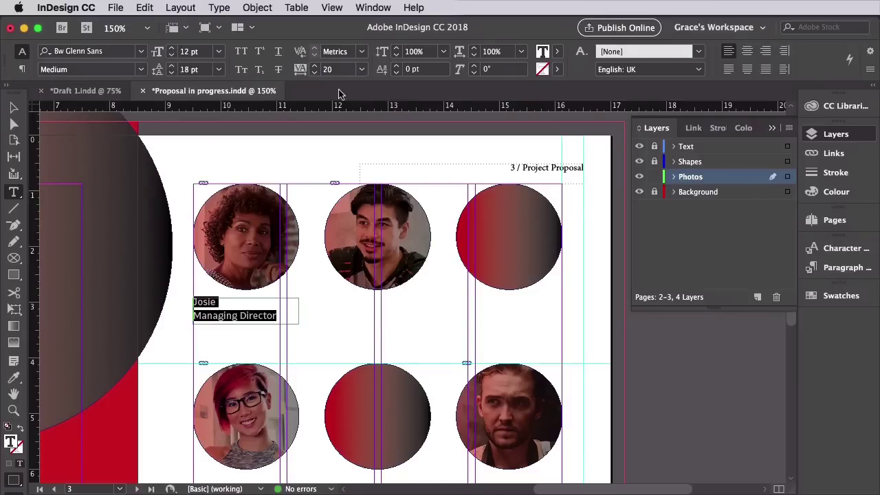
pyautogui.press('super+shift+c')
# Set the caption in all capitals and make the name JOSIE bold.
pyautogui.click(771, 128)
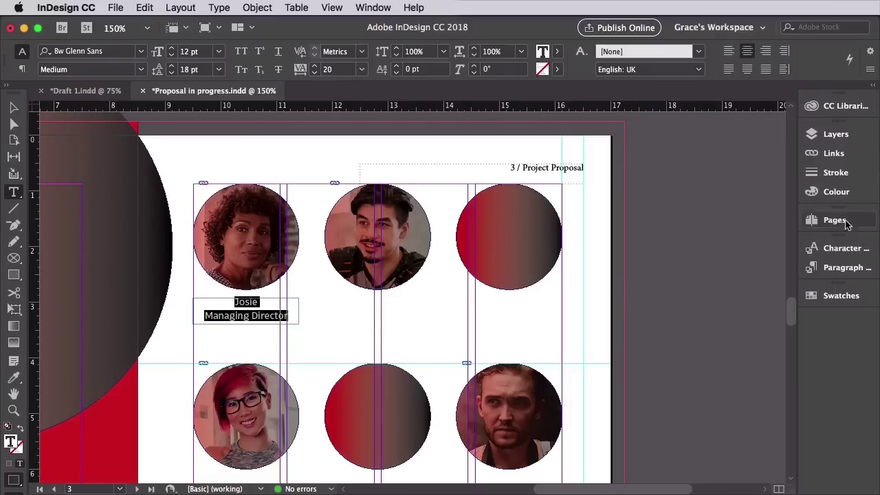
pyautogui.click(841, 296)
pyautogui.moveTo(719, 299); pyautogui.dragTo(688, 150)
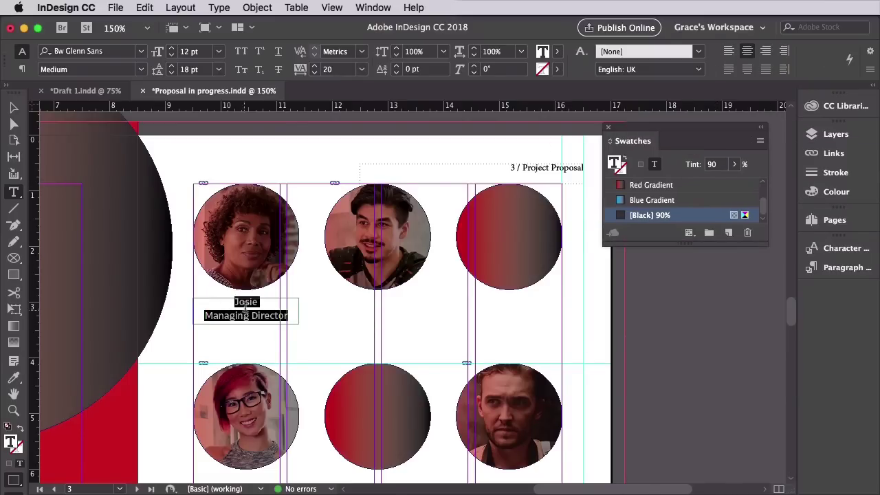
pyautogui.click(240, 52)
pyautogui.doubleClick(238, 301)
pyautogui.click(141, 70)
pyautogui.click(68, 210)
# Preview the caption without guides, then restore the guides and frame edges.
pyautogui.press('Escape')
pyautogui.press('w')
pyautogui.click(319, 313)
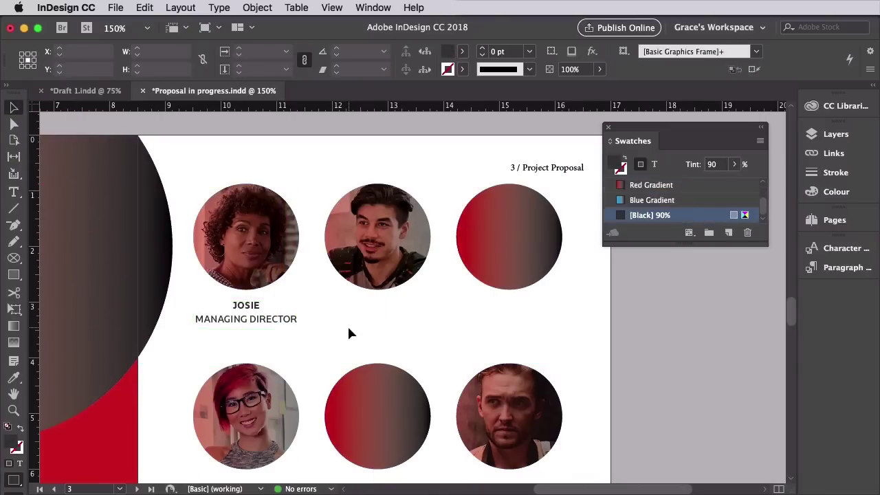
pyautogui.press('w')
# Duplicate the caption under the second photo and change it to JAMIE, CREATIVE.
pyautogui.moveTo(231, 310); pyautogui.dragTo(361, 310)
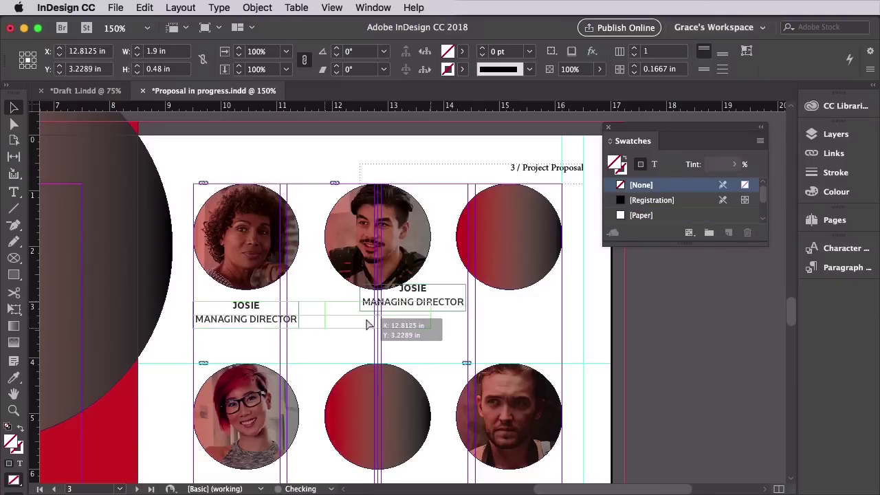
pyautogui.doubleClick(378, 305)
pyautogui.write('JAMIE')
pyautogui.doubleClick(356, 319)
pyautogui.write('CREATIVE')
# Copy the captions under the row-2 photos and change the left one to JANEY, HEAD OF DIGITAL.
pyautogui.press('Escape')
pyautogui.scroll(-5, 450, 277)
pyautogui.keyDown('shift'); pyautogui.click(281, 173); pyautogui.keyUp('shift')
pyautogui.moveTo(281, 173); pyautogui.dragTo(231, 349)
pyautogui.moveTo(409, 347); pyautogui.dragTo(540, 348)
pyautogui.doubleClick(245, 335)
pyautogui.write('JANEY')
pyautogui.moveTo(297, 348); pyautogui.dragTo(177, 352)
pyautogui.write('HEAD OF DIGITAL')
# Change the row-2 right caption to RICHARD, EVENTS COORDINATOR.
pyautogui.doubleClick(509, 335)
pyautogui.write('RICHARD')
pyautogui.moveTo(558, 348); pyautogui.dragTo(451, 350)
pyautogui.write('EVENTS COORDINATOR')
pyautogui.press('Escape')
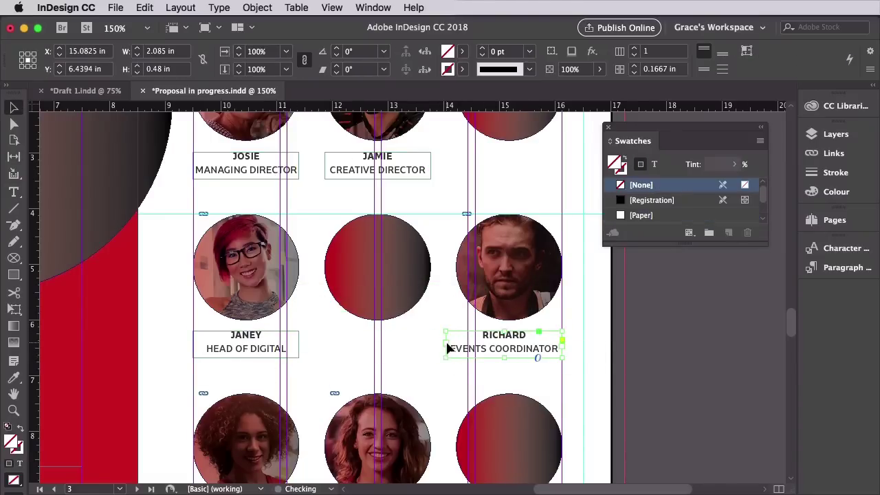
# Paste two more caption copies under the row-3 photos.
pyautogui.click(589, 362)
pyautogui.scroll(1, 589, 362)
pyautogui.scroll(-5, 589, 366)
pyautogui.press('super+v')
pyautogui.moveTo(430, 301); pyautogui.dragTo(346, 387)
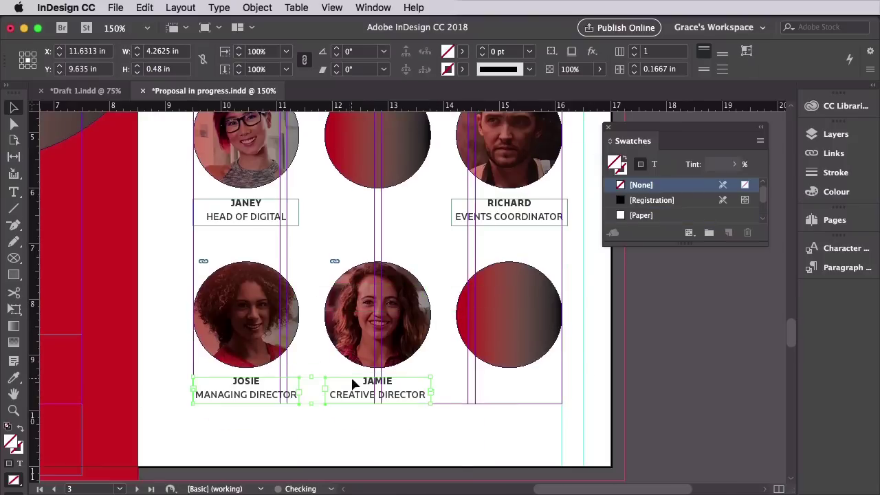
pyautogui.click(292, 426)
# Change the row-3 captions to KATE, SENIOR DESIGNER and MARIA, JUNIOR DESIGNER.
pyautogui.doubleClick(246, 383)
pyautogui.write('KATE')
pyautogui.tripleClick(246, 397)
pyautogui.write('SENIOR DESIGNER')
pyautogui.doubleClick(377, 382)
pyautogui.write('MARIA')
pyautogui.tripleClick(378, 396)
pyautogui.write('JUNIOR DESIGNER')
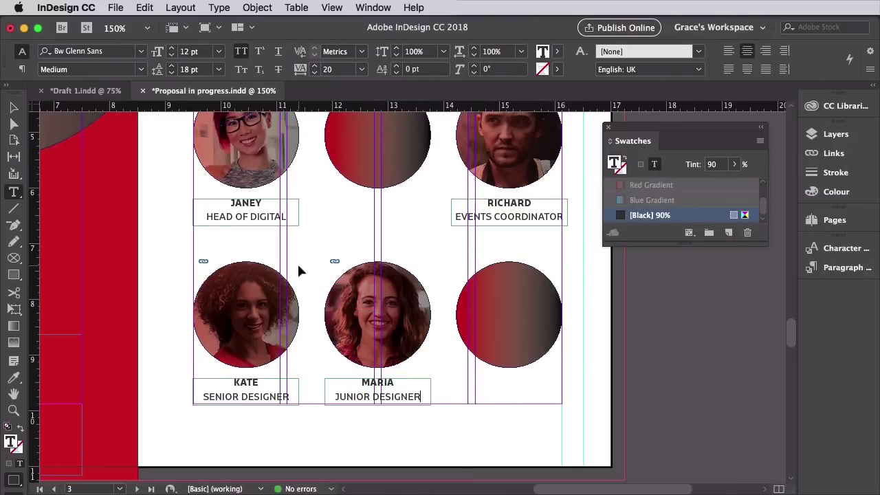
pyautogui.press('Escape')
pyautogui.press('super+1')
pyautogui.click(510, 475)
# Preview without guides, zoomed out, scrolling from the Project specifications spread back to About us.
pyautogui.press('w')
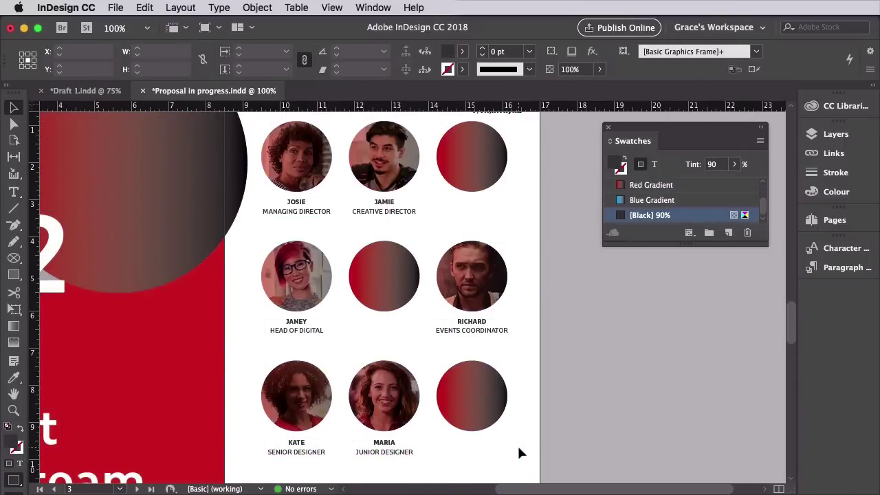
pyautogui.press('super+minus')
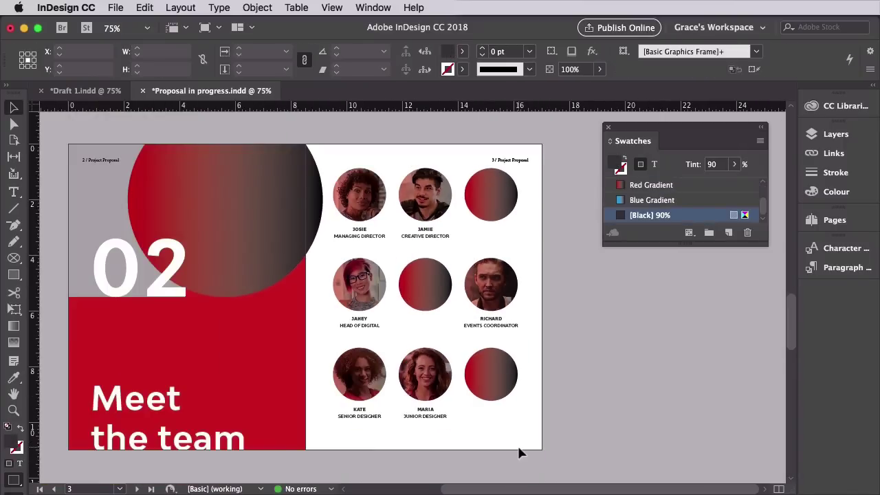
pyautogui.hscroll(-1, 564, 433)
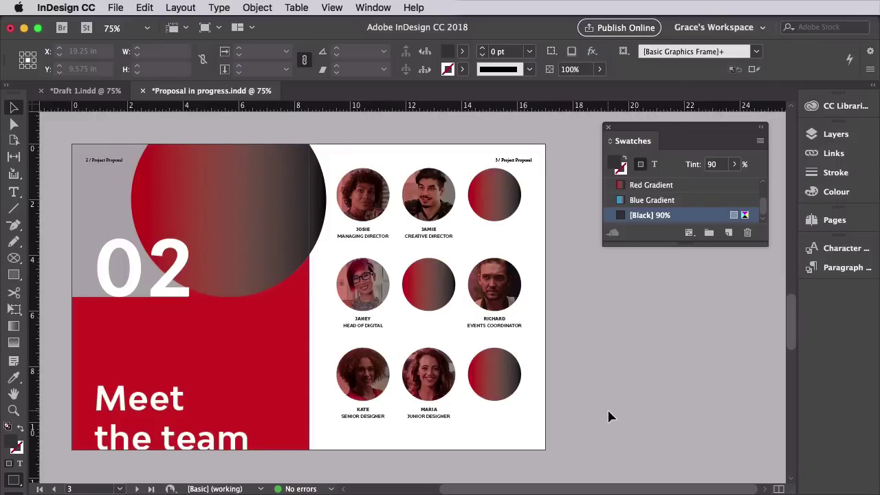
pyautogui.scroll(-10, 609, 413)
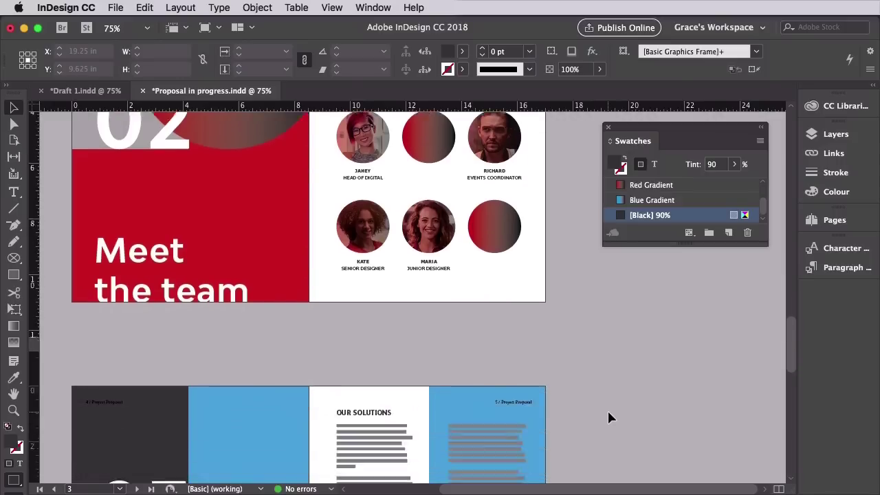
pyautogui.click(365, 359)
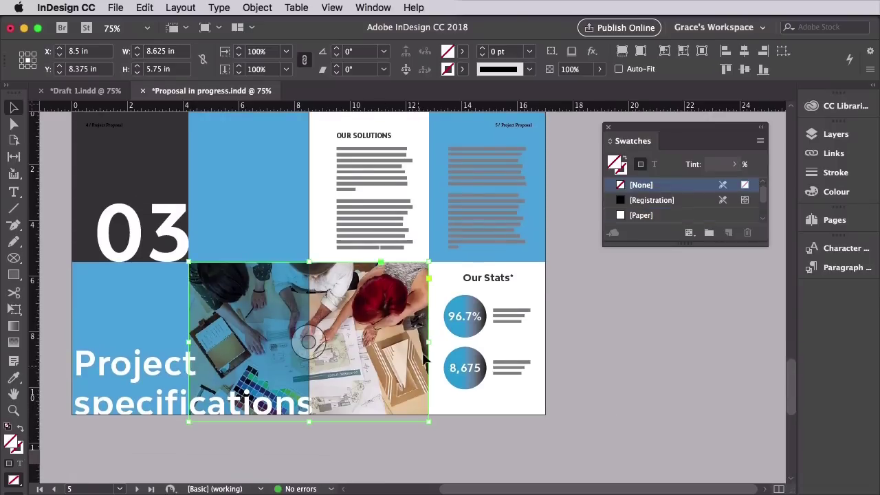
pyautogui.scroll(1, 558, 379)
pyautogui.scroll(18, 560, 382)
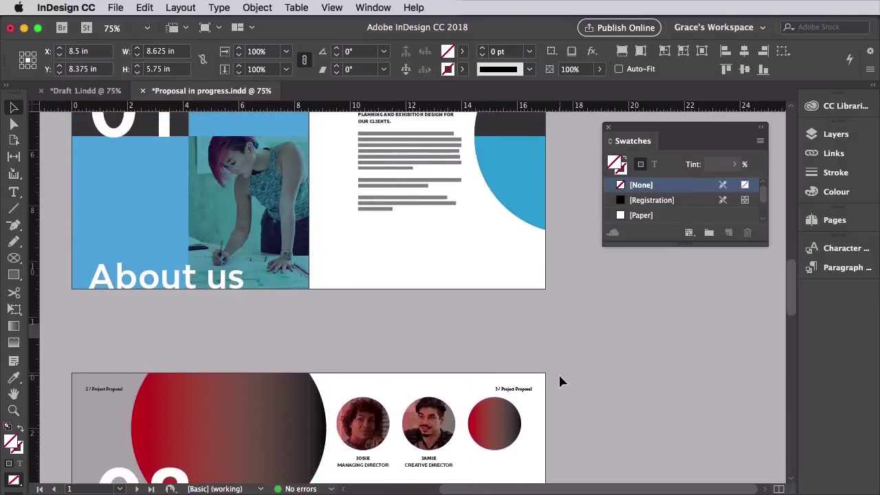
pyautogui.scroll(5, 559, 382)
pyautogui.click(248, 385)
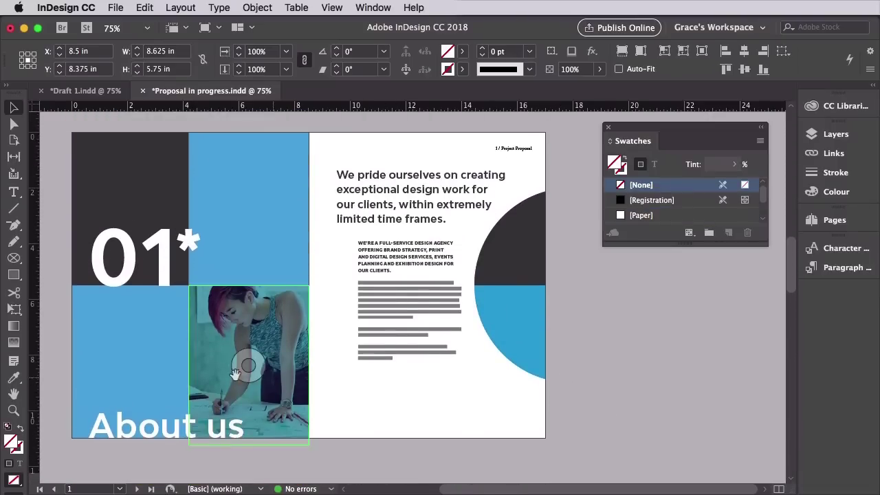
pyautogui.click(622, 405)
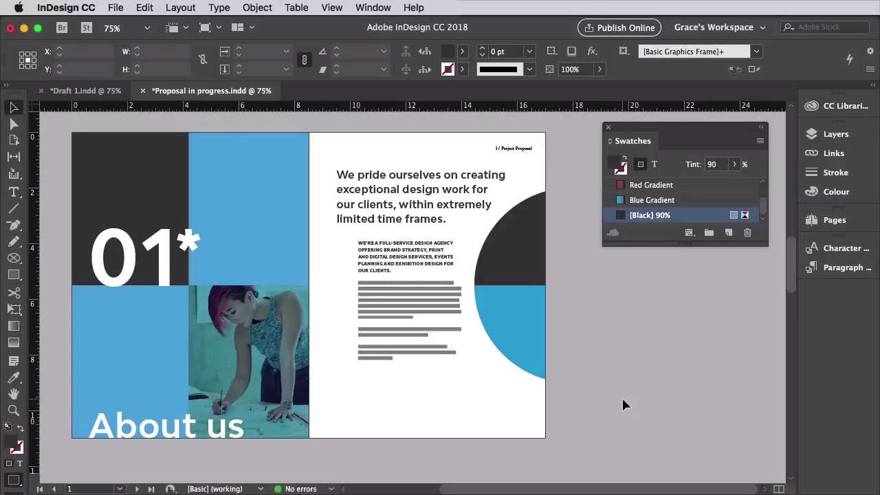
# Switch to Draft 1.indd and scroll up to its About us spread on page 1.
pyautogui.click(86, 91)
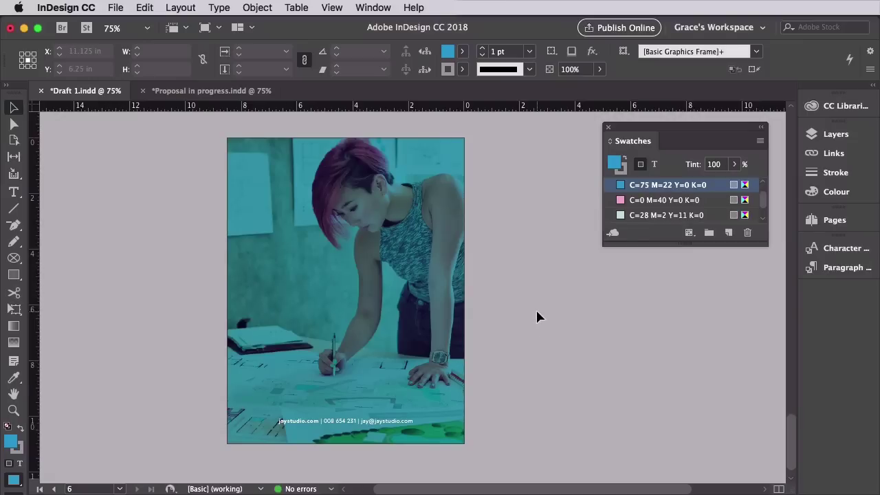
pyautogui.scroll(10, 536, 308)
pyautogui.hscroll(2, 536, 313)
pyautogui.scroll(10, 537, 316)
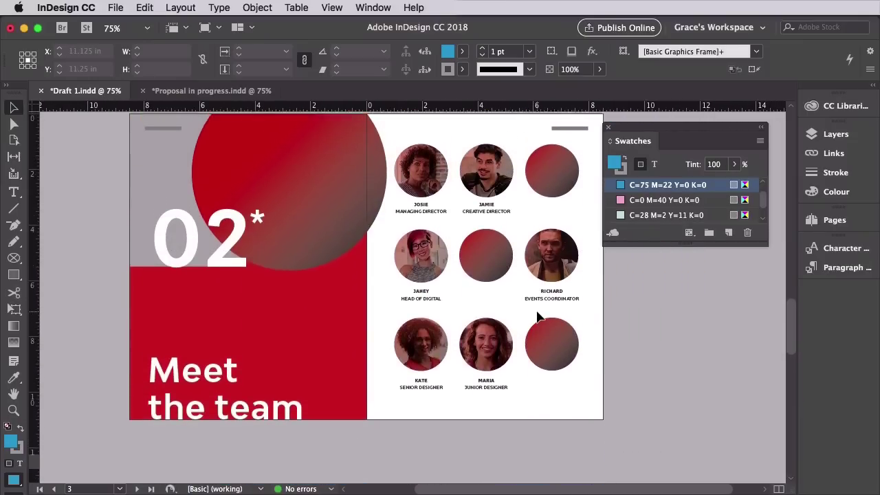
pyautogui.scroll(8, 538, 316)
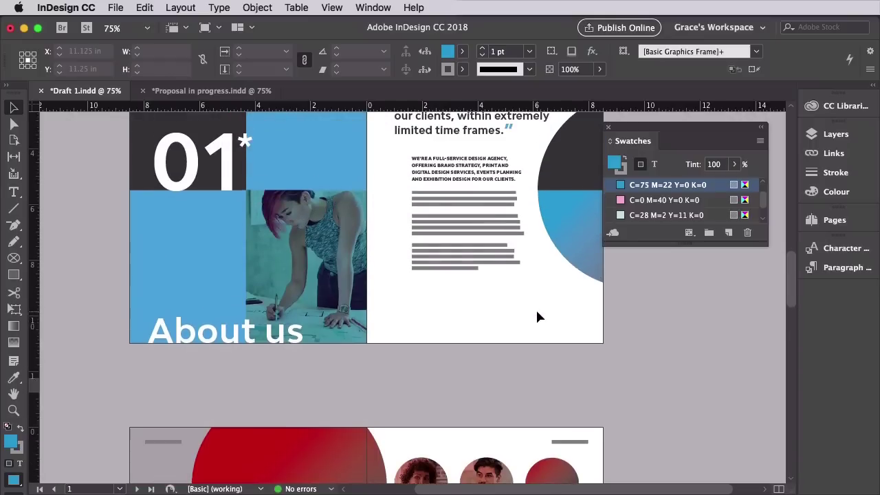
pyautogui.scroll(5, 538, 316)
pyautogui.scroll(1, 537, 316)
pyautogui.click(659, 345)
pyautogui.click(658, 469)
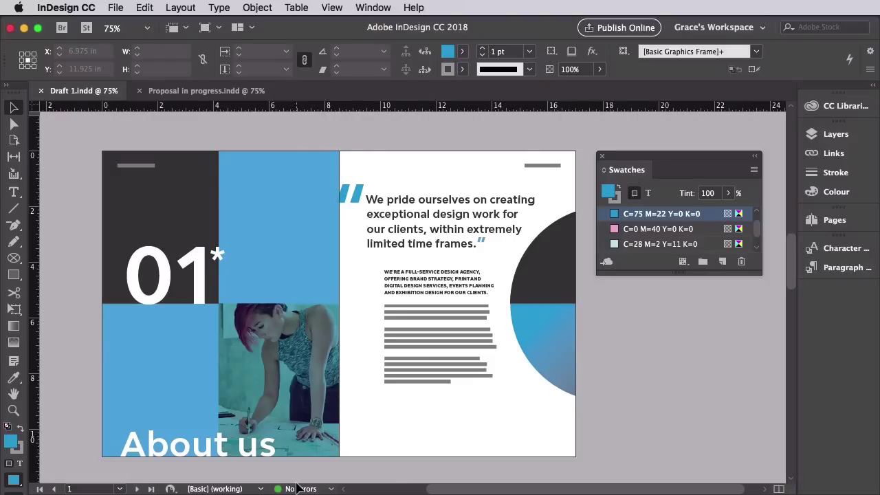
# Shrink the About us body text frame so its text becomes overset.
pyautogui.click(422, 367)
pyautogui.moveTo(440, 426); pyautogui.dragTo(440, 363)
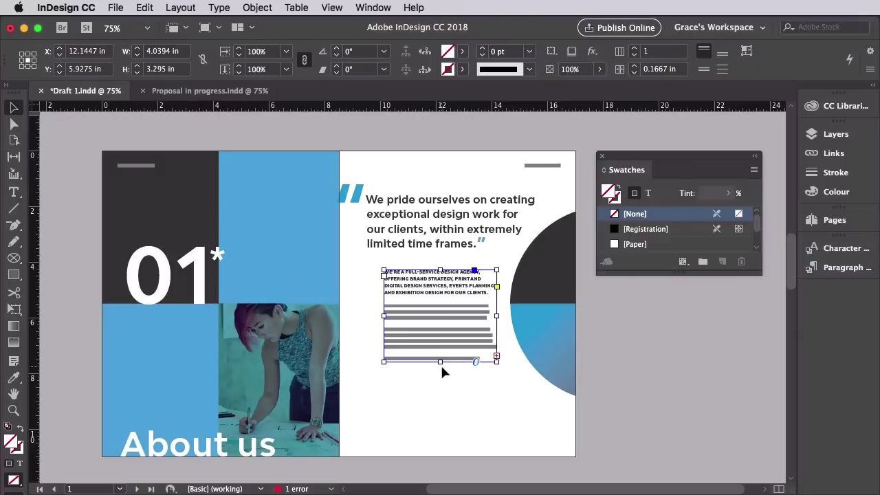
pyautogui.hotkey('alt', 'pagedown')
pyautogui.scroll(-15, 440, 363)
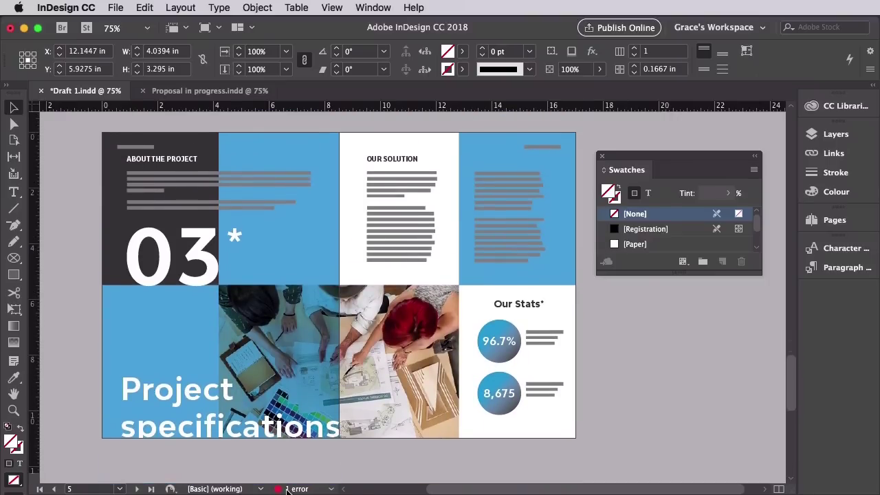
# Use Preflight's Overset text error to find the frame and enlarge it to 4.0394 × 4.295 in.
pyautogui.doubleClick(290, 489)
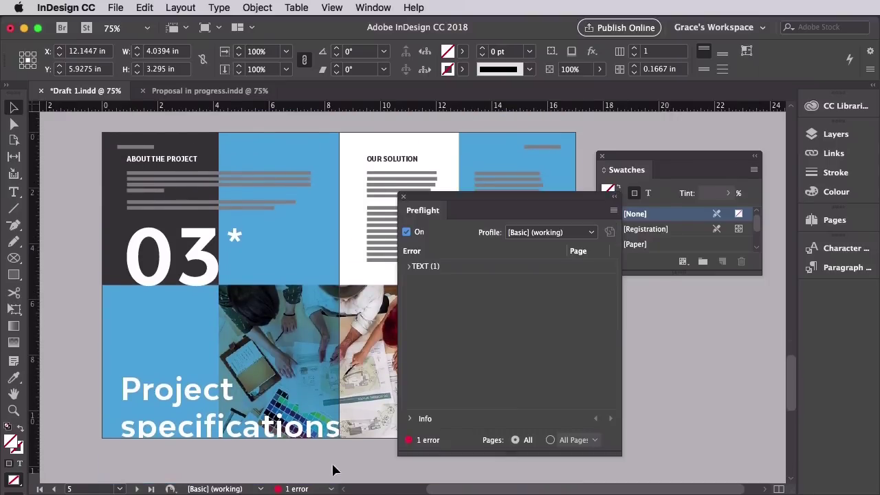
pyautogui.moveTo(537, 197); pyautogui.dragTo(395, 158)
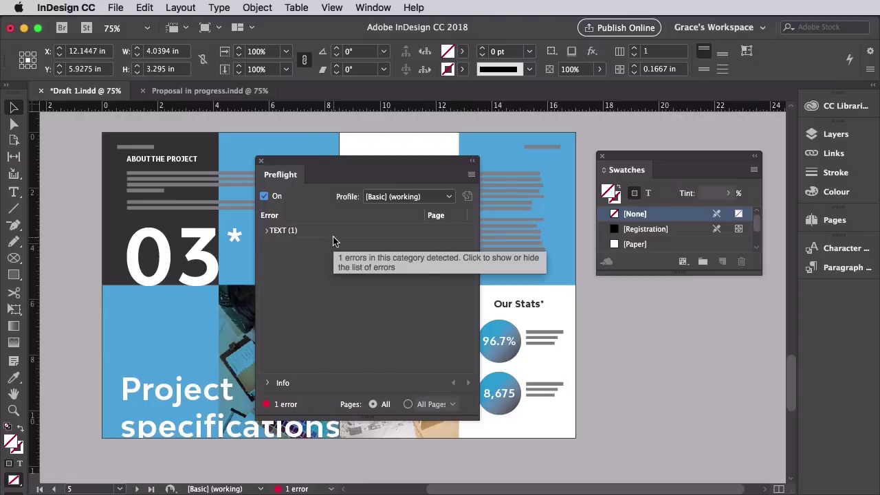
pyautogui.click(269, 231)
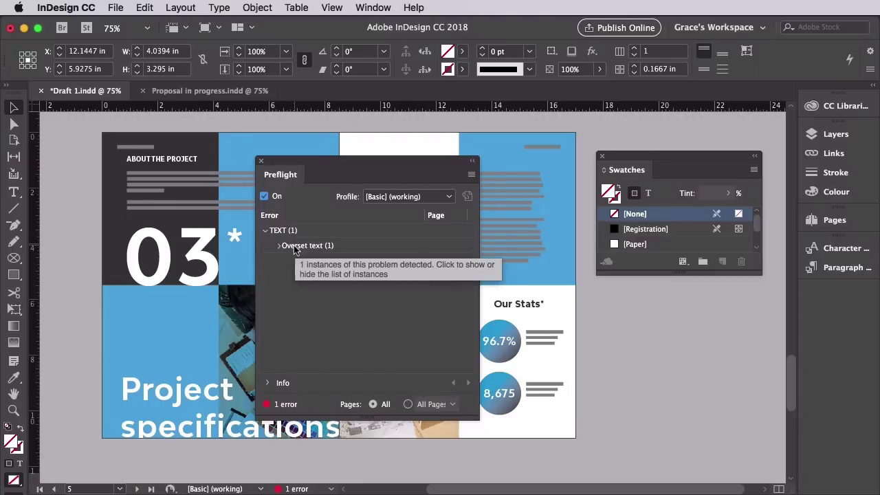
pyautogui.click(279, 246)
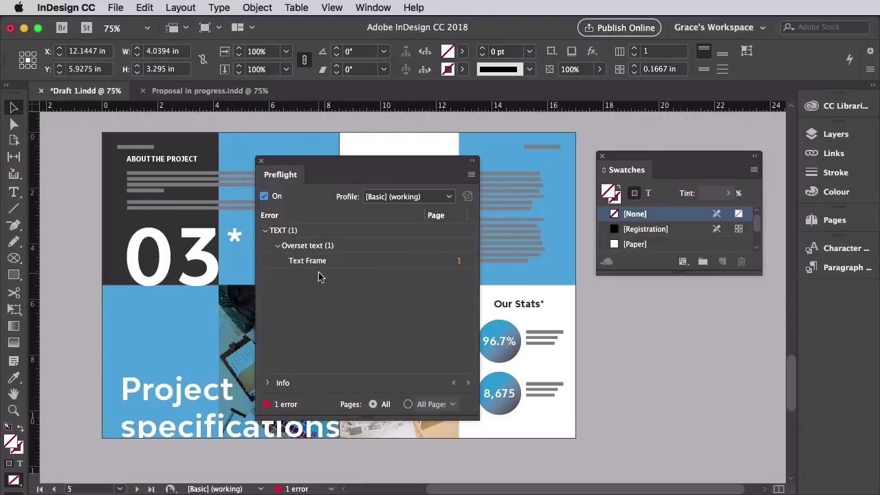
pyautogui.click(459, 265)
pyautogui.moveTo(385, 161); pyautogui.dragTo(218, 156)
pyautogui.moveTo(411, 352); pyautogui.dragTo(414, 388)
pyautogui.click(428, 413)
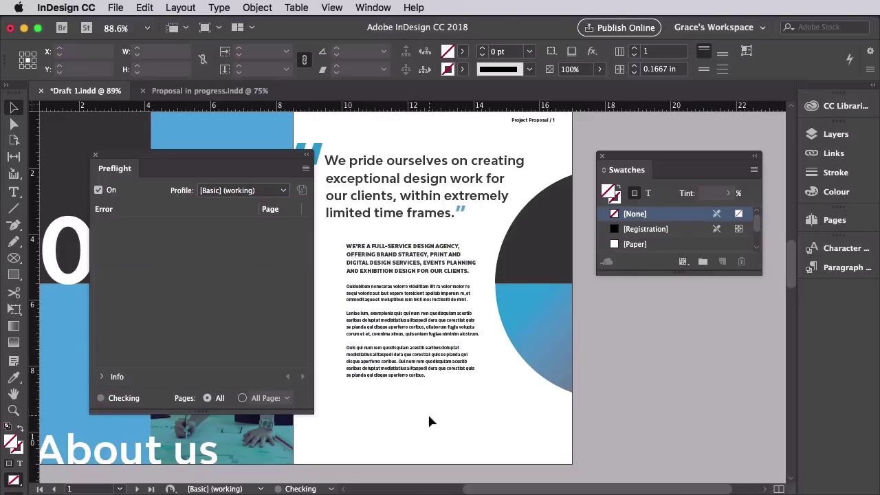
pyautogui.click(396, 355)
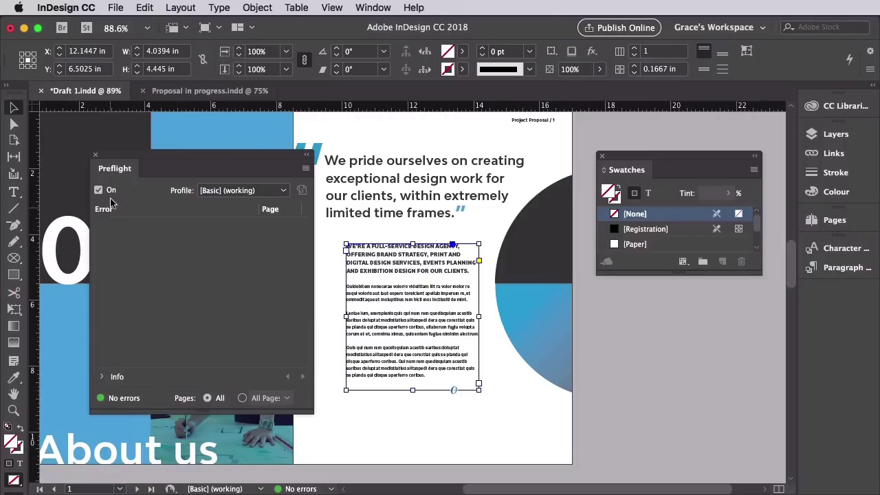
# Close the Preflight report and float the lengthened Swatches panel over the page.
pyautogui.click(96, 155)
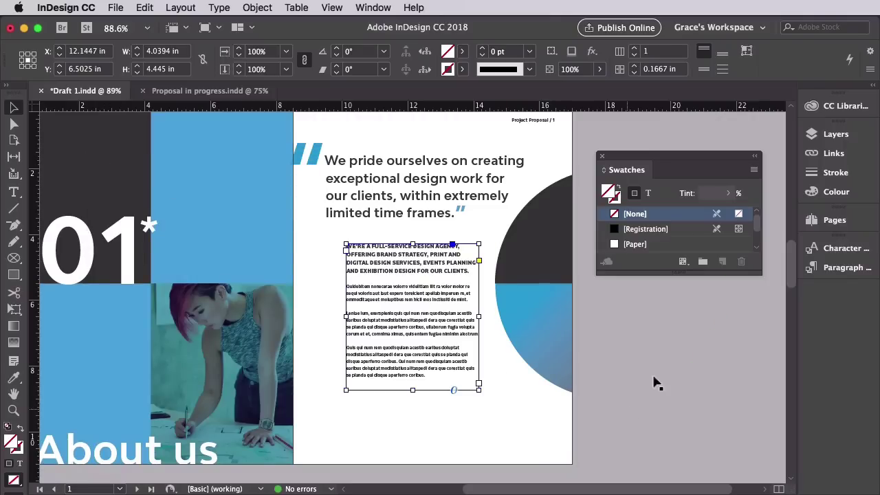
pyautogui.moveTo(678, 273); pyautogui.dragTo(685, 405)
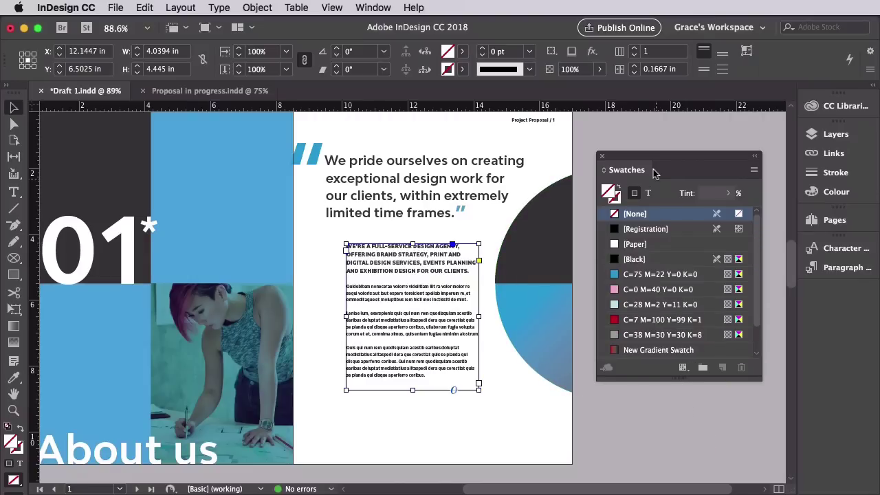
pyautogui.moveTo(678, 158); pyautogui.dragTo(321, 169)
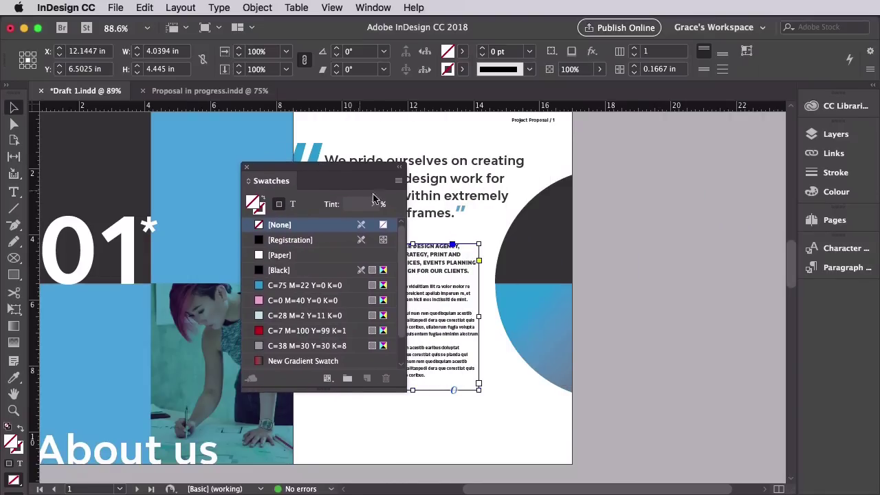
pyautogui.click(484, 142)
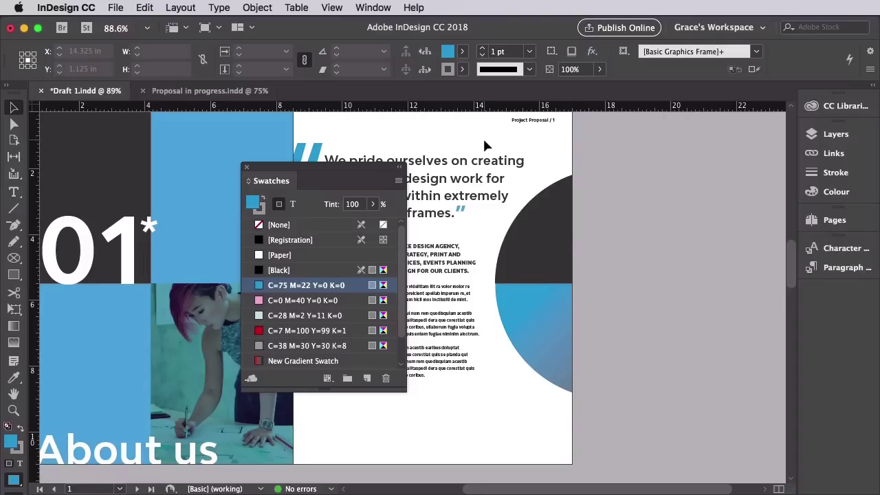
# Change the C=75 M=22 Y=0 K=0 swatch's colour mode to RGB.
pyautogui.doubleClick(314, 291)
pyautogui.moveTo(664, 310); pyautogui.dragTo(617, 158)
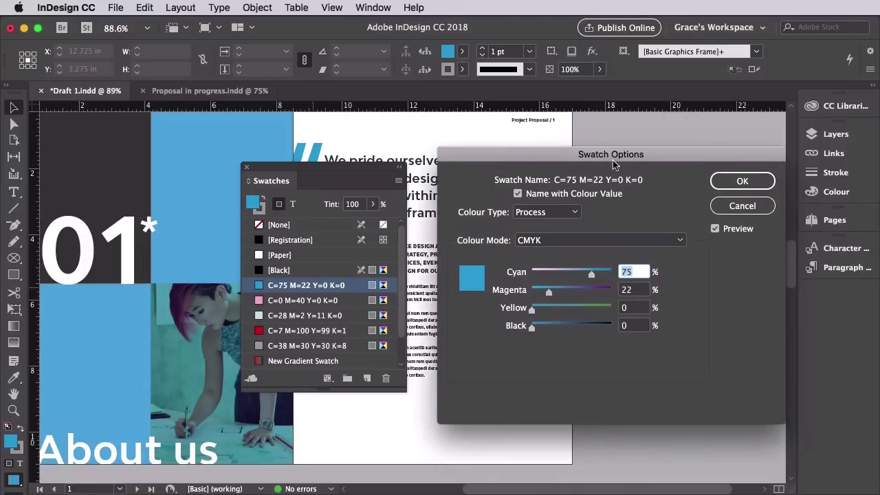
pyautogui.click(570, 241)
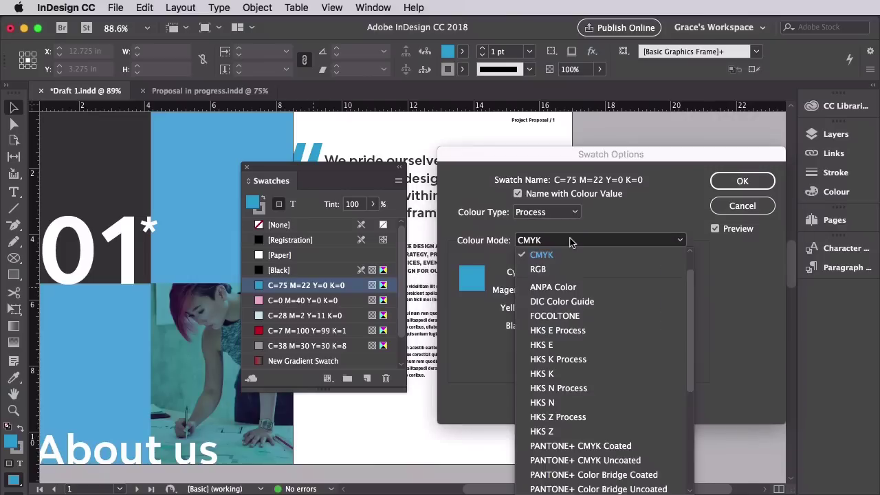
pyautogui.click(537, 269)
pyautogui.click(743, 180)
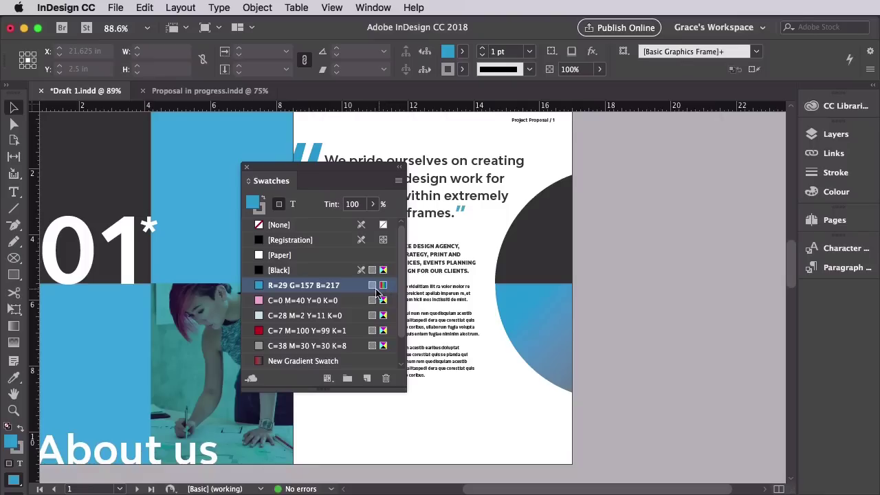
# Convert the R=29 G=157 B=217 swatch back to CMYK and move the Swatches panel aside.
pyautogui.doubleClick(344, 287)
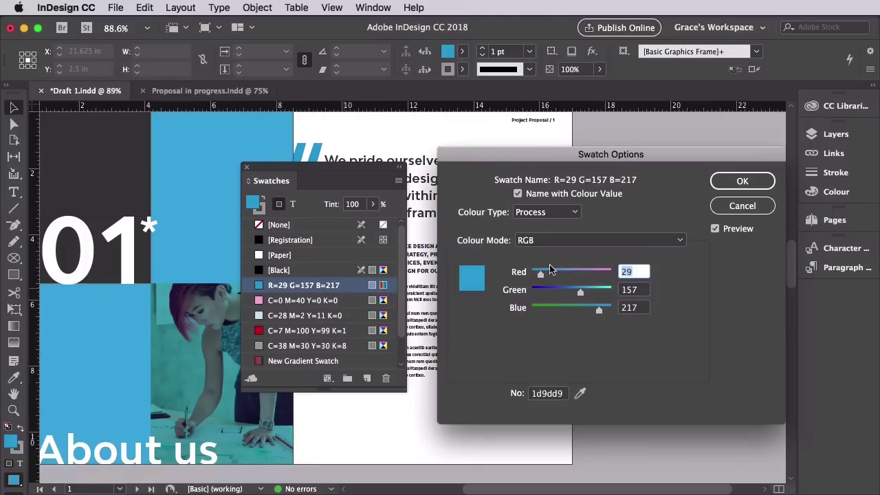
pyautogui.click(549, 242)
pyautogui.scroll(3, 551, 256)
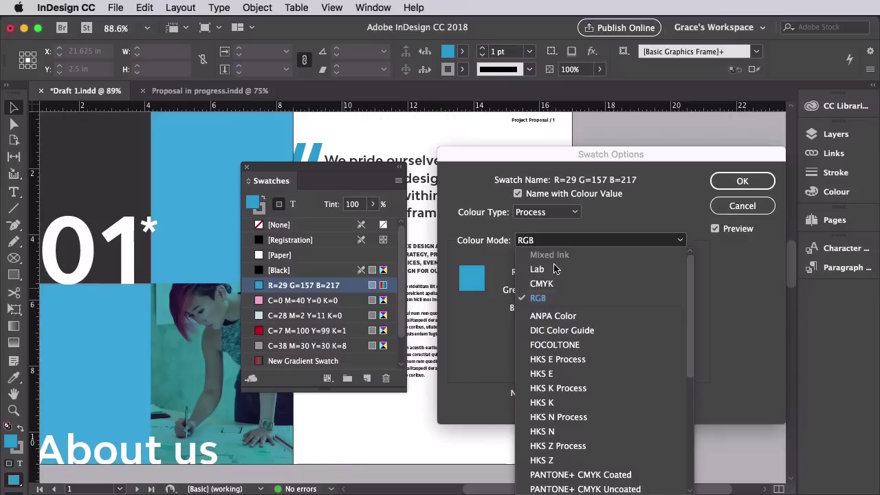
pyautogui.click(548, 284)
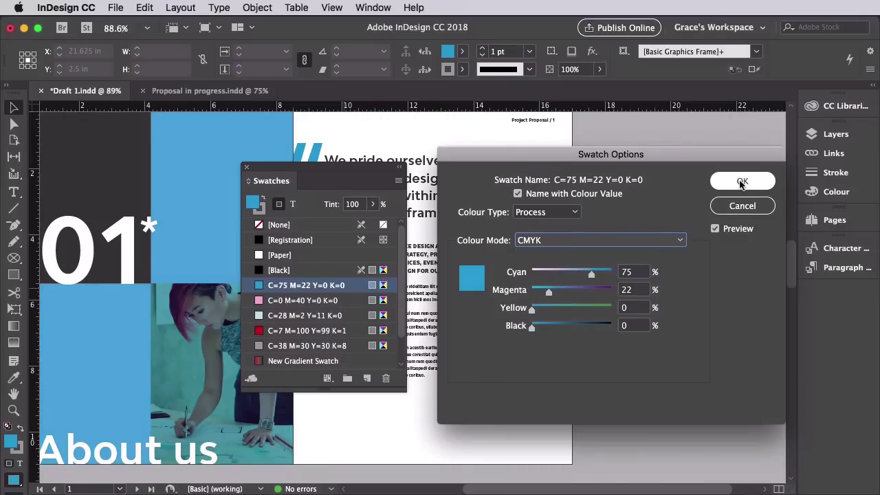
pyautogui.click(742, 181)
pyautogui.moveTo(349, 169); pyautogui.dragTo(706, 152)
pyautogui.scroll(-2, 691, 326)
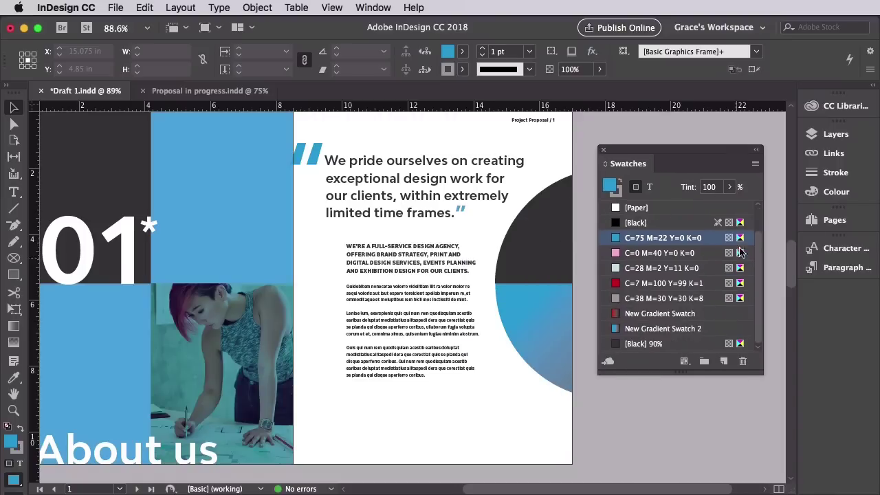
# Scroll back up to the Project Proposal cover page.
pyautogui.scroll(2, 742, 347)
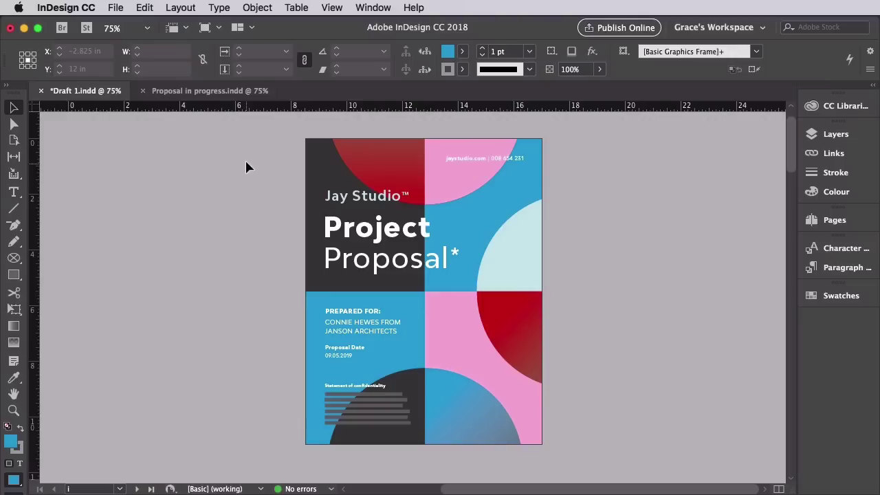
# Save Draft 1 and set up an Interactive PDF export named Proposal_online.
pyautogui.click(116, 7)
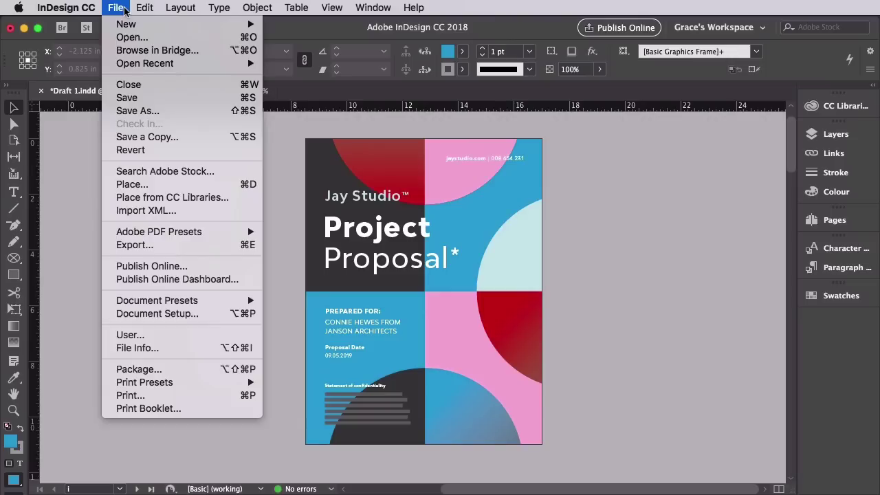
pyautogui.click(127, 98)
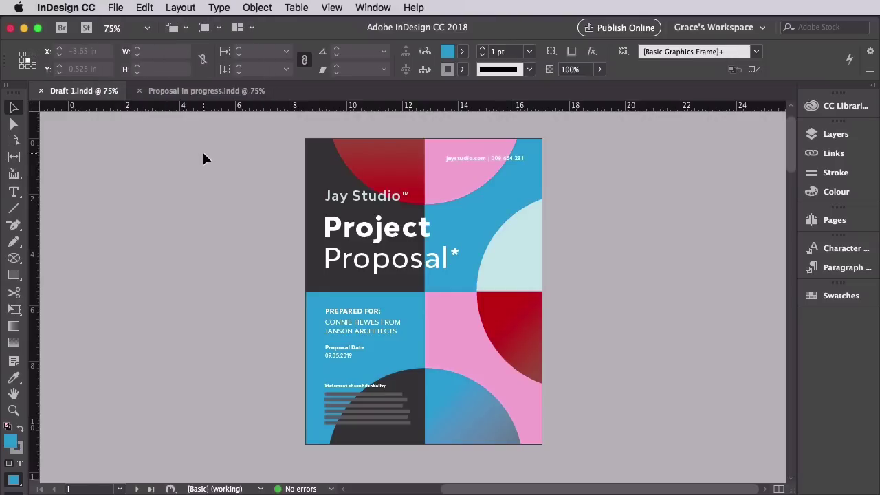
pyautogui.click(116, 8)
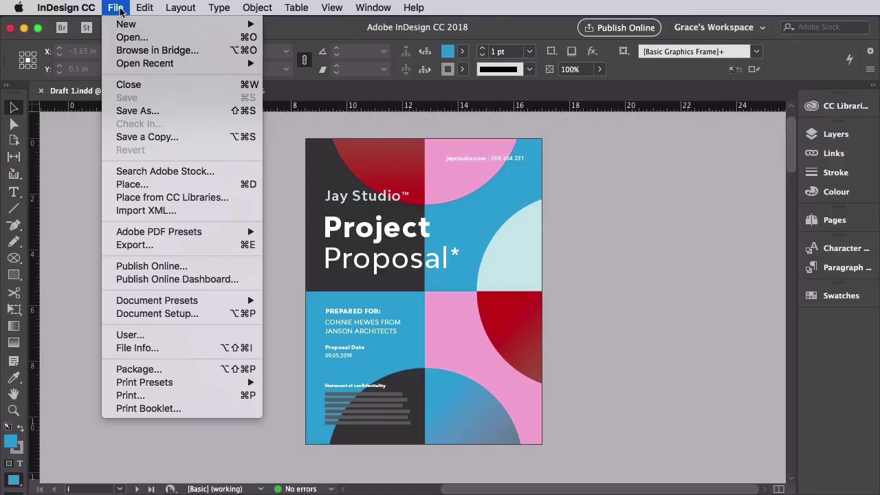
pyautogui.click(127, 245)
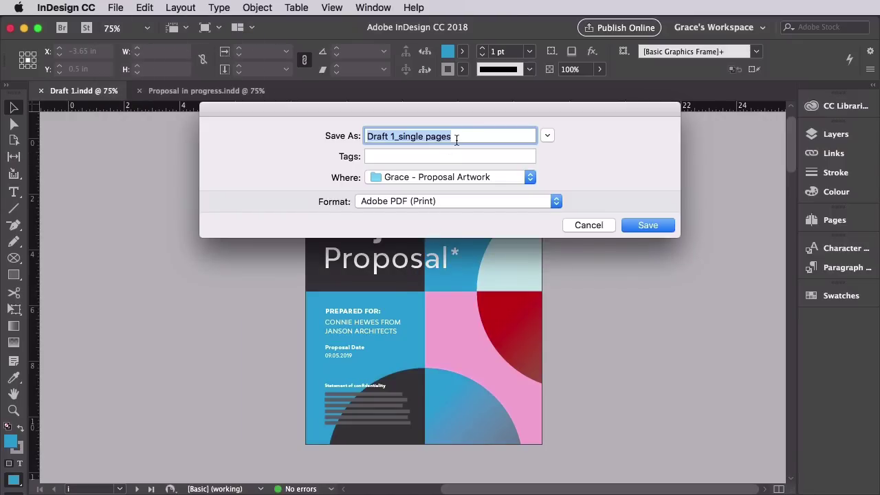
pyautogui.write('Proposal_online')
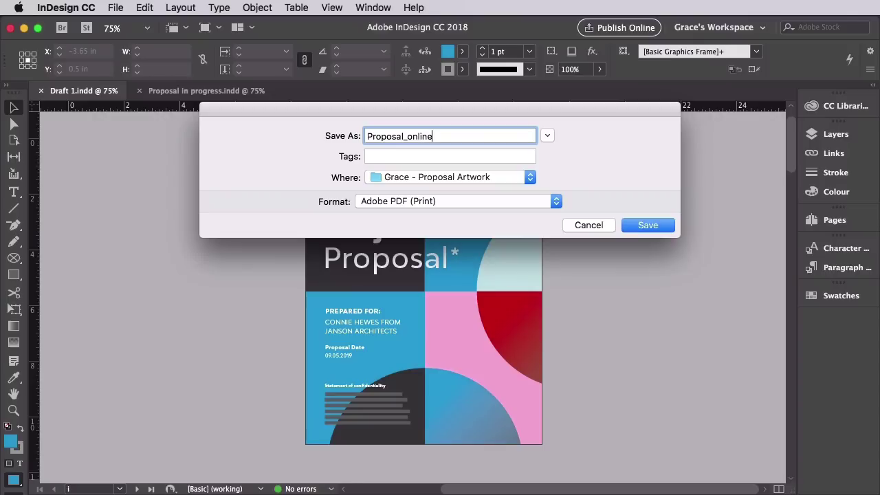
pyautogui.click(447, 200)
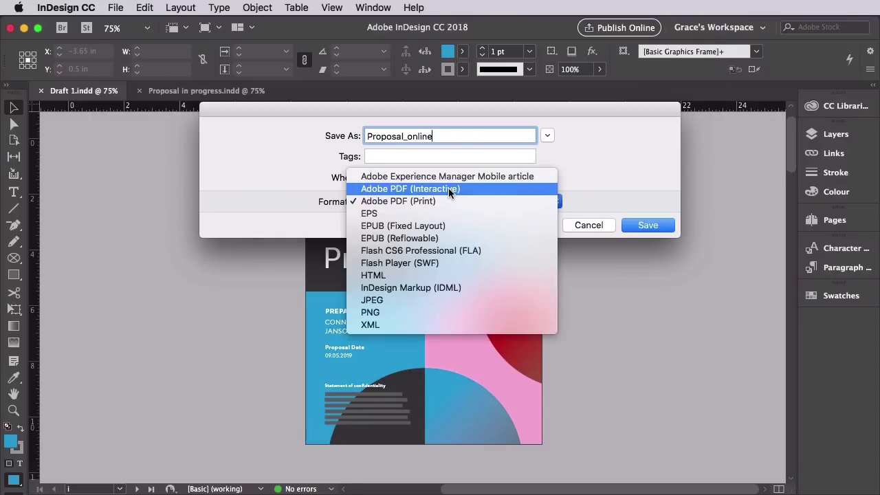
pyautogui.click(448, 188)
pyautogui.click(634, 228)
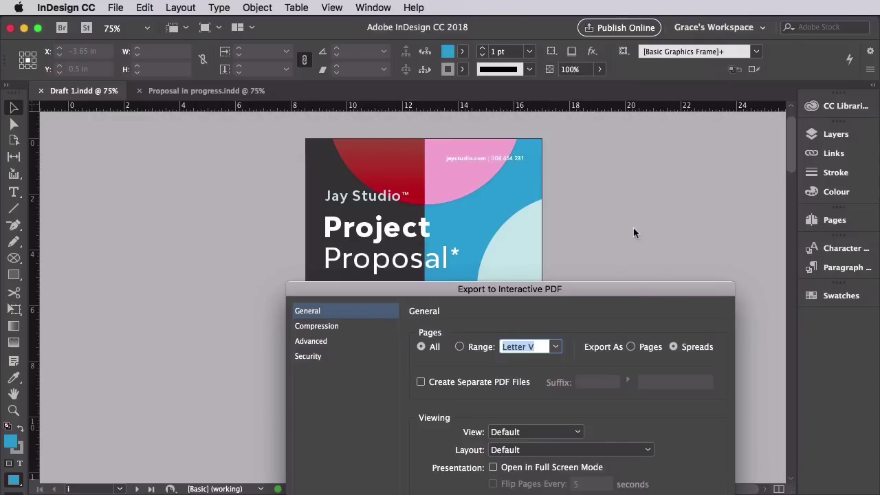
# Export it with High JPEG quality at 72 ppi, accepting the RGB conversion warning.
pyautogui.moveTo(571, 290); pyautogui.dragTo(489, 67)
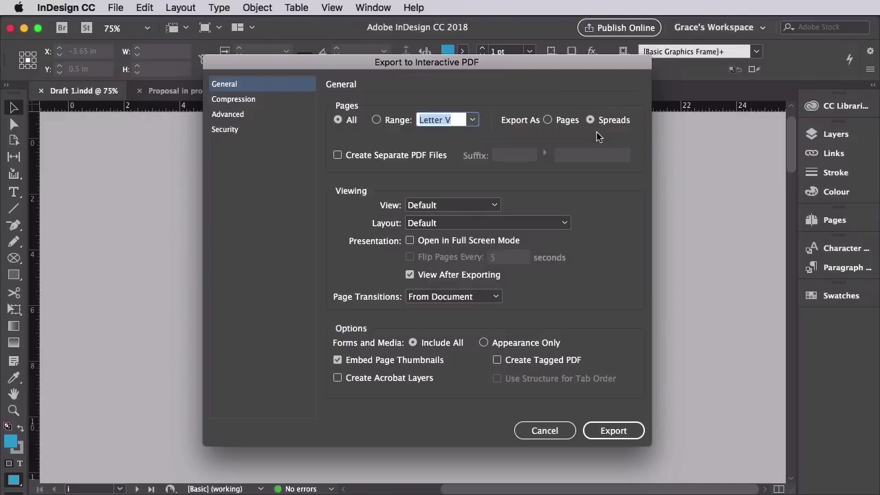
pyautogui.click(235, 101)
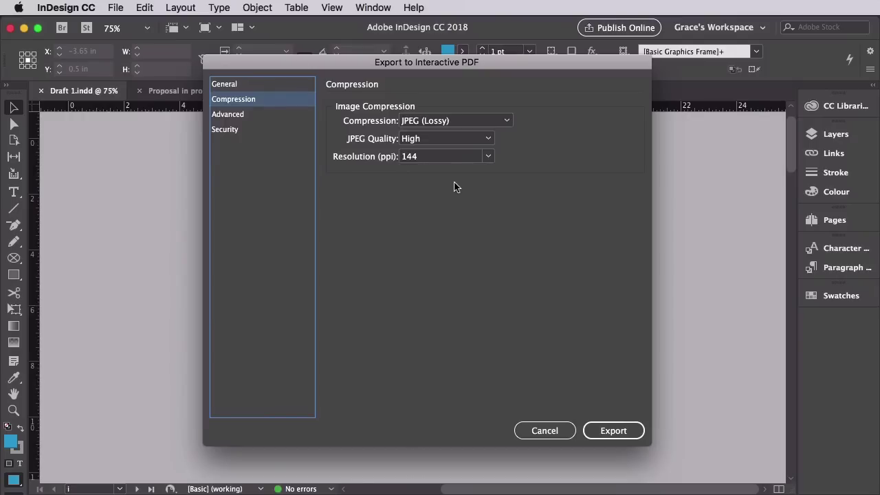
pyautogui.click(447, 138)
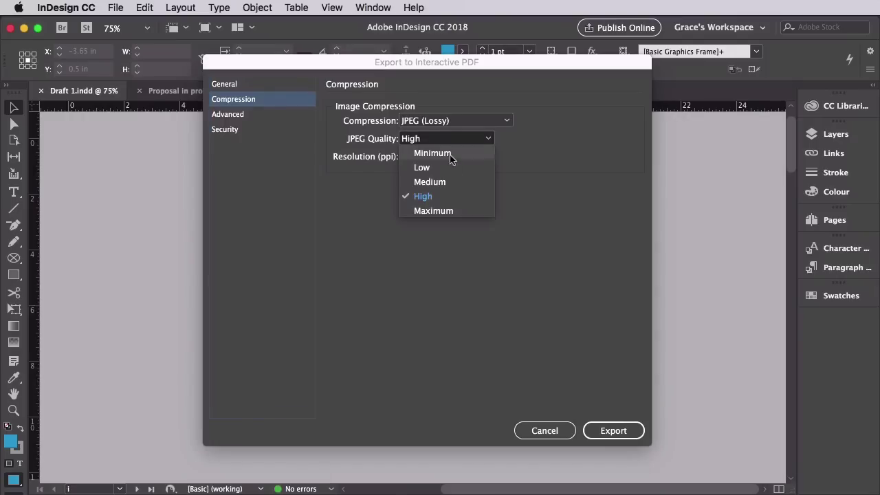
pyautogui.click(448, 196)
pyautogui.click(487, 156)
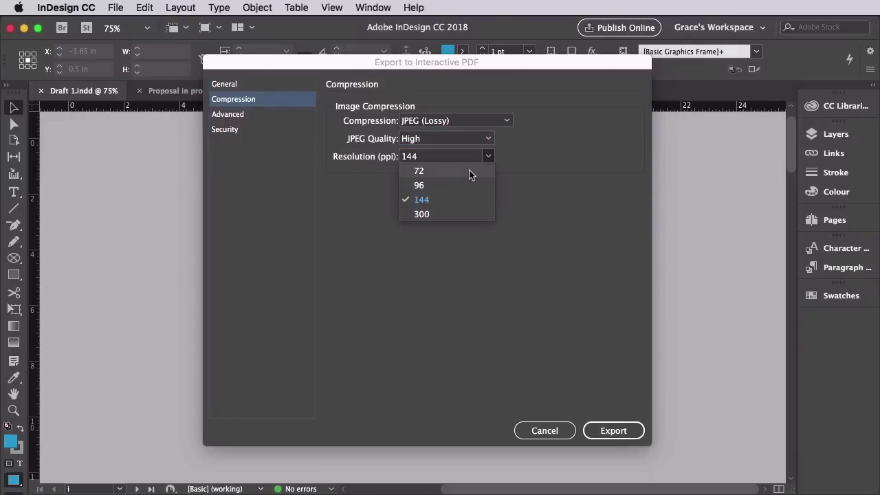
pyautogui.click(469, 170)
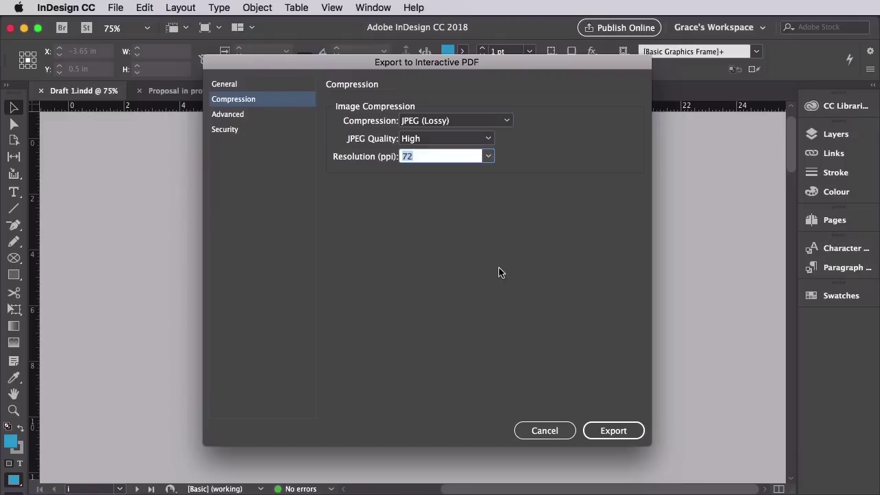
pyautogui.click(599, 433)
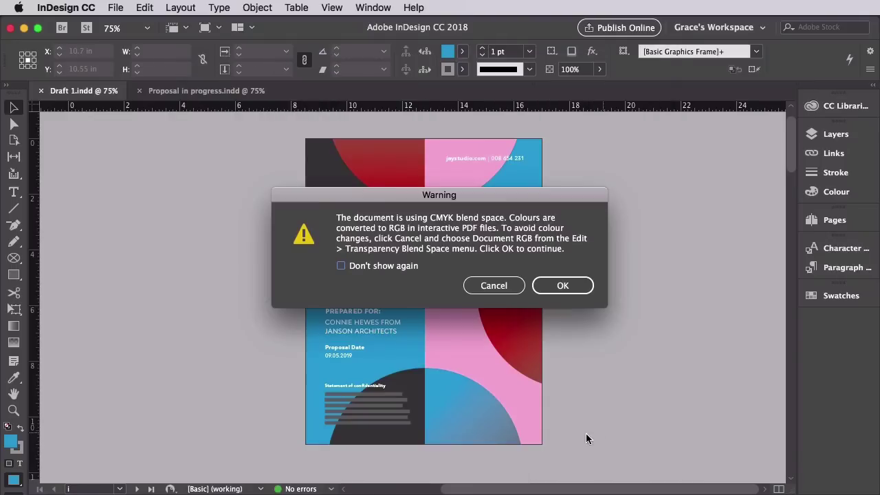
pyautogui.click(554, 287)
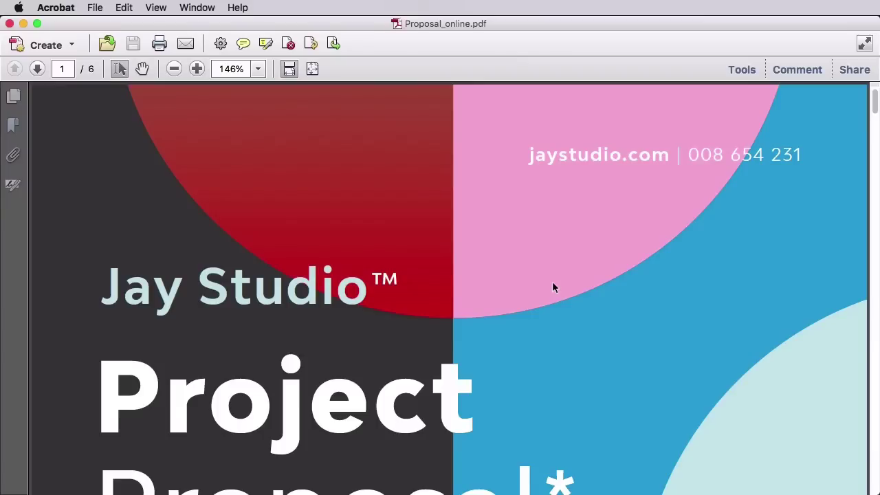
# Zoom out, page through all six pages of Proposal_online.pdf, then close it.
pyautogui.click(175, 69)
pyautogui.click(175, 69)
pyautogui.click(175, 69)
pyautogui.click(174, 69)
pyautogui.click(174, 69)
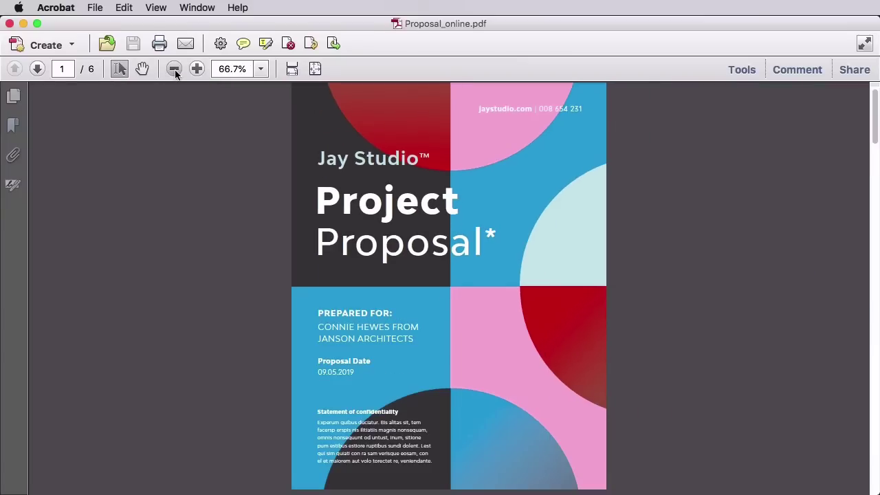
pyautogui.click(38, 69)
pyautogui.click(37, 69)
pyautogui.click(38, 69)
pyautogui.click(38, 68)
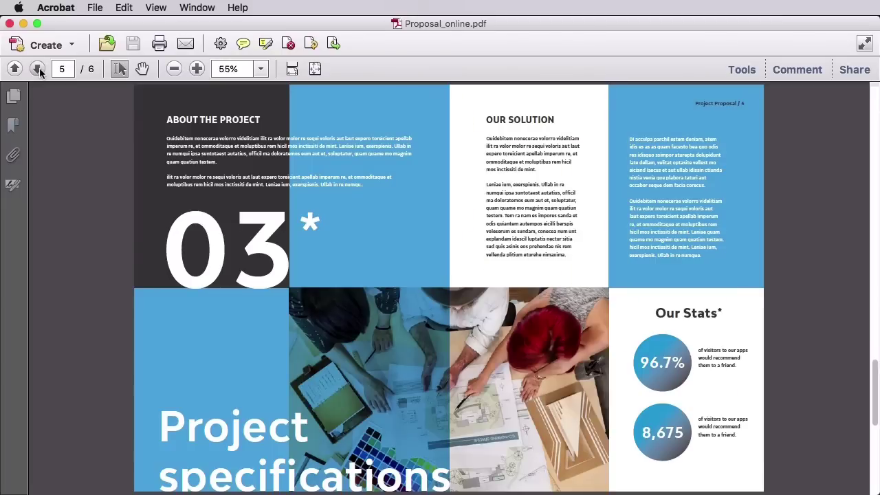
pyautogui.click(38, 69)
pyautogui.click(14, 69)
pyautogui.click(14, 69)
pyautogui.click(15, 69)
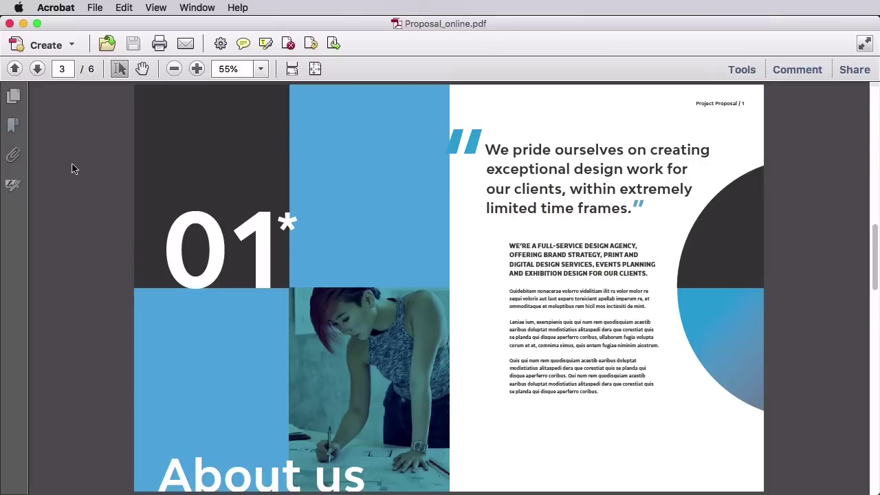
pyautogui.click(10, 24)
# Return to InDesign and save the latest changes to Draft 1.
pyautogui.click(275, 226)
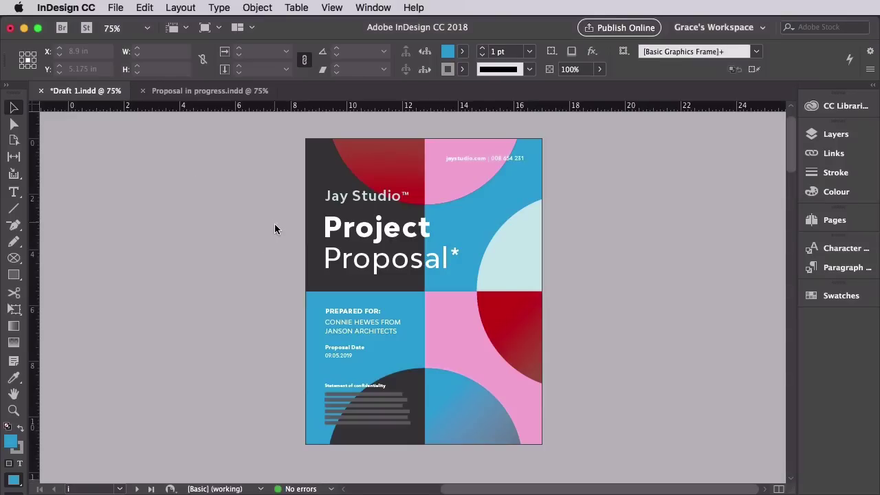
pyautogui.click(117, 9)
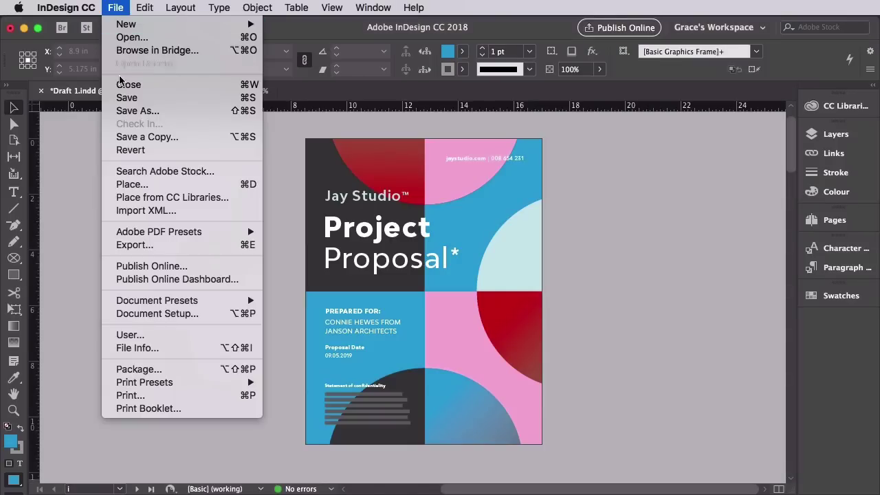
pyautogui.click(131, 97)
# Start an Adobe PDF (Print) export named Proposal_for print.
pyautogui.click(116, 8)
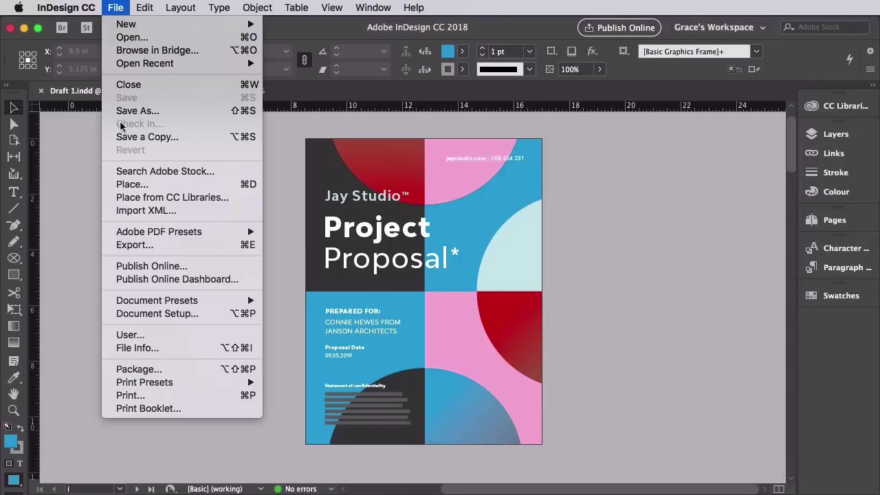
pyautogui.click(134, 245)
pyautogui.moveTo(453, 106); pyautogui.dragTo(436, 202)
pyautogui.click(535, 293)
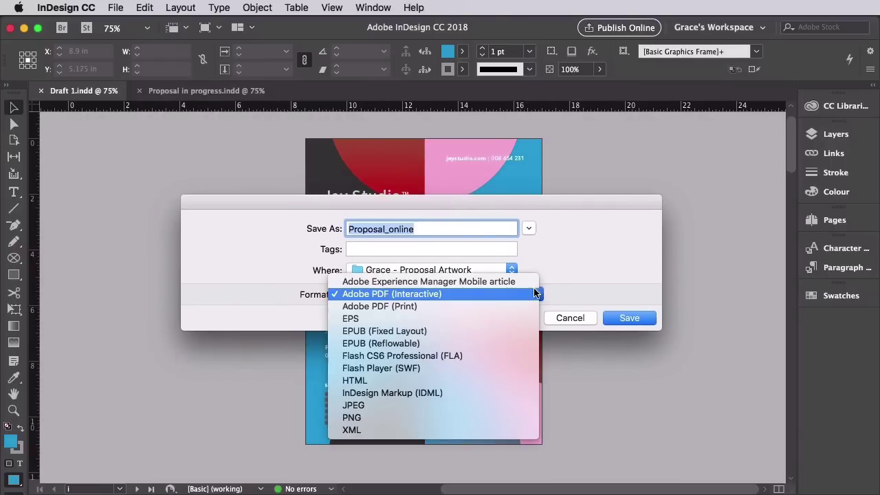
pyautogui.click(501, 307)
pyautogui.click(419, 229)
pyautogui.press('BackSpace')
pyautogui.press('BackSpace')
pyautogui.press('BackSpace')
pyautogui.press('BackSpace')
pyautogui.press('BackSpace')
pyautogui.press('BackSpace')
pyautogui.write('for print')
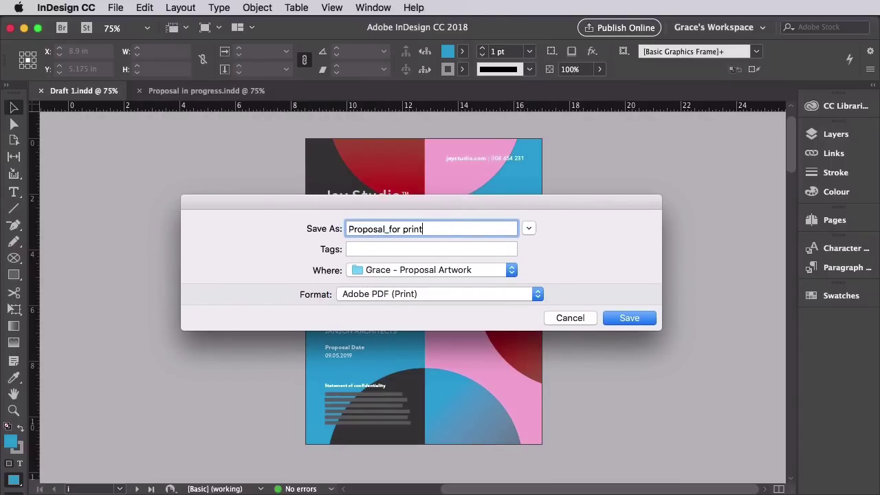
pyautogui.click(645, 318)
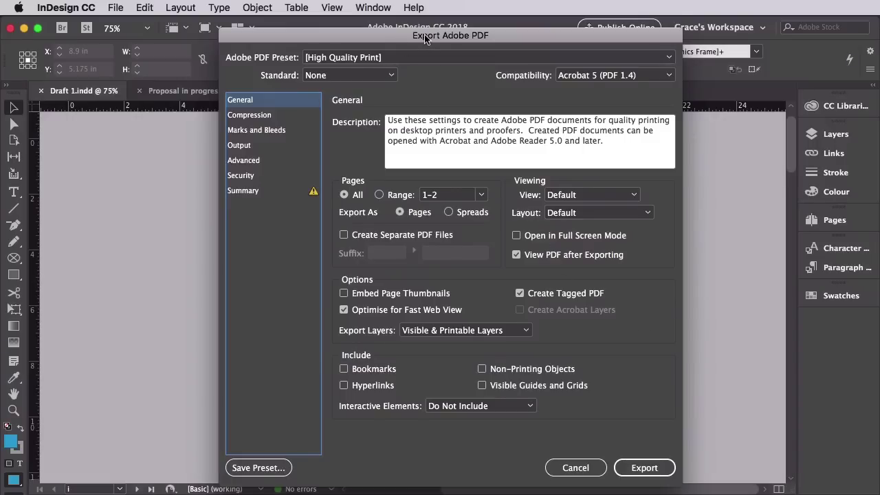
# Choose the [Press Quality] preset and show the Marks and Bleeds settings.
pyautogui.moveTo(425, 35); pyautogui.dragTo(418, 23)
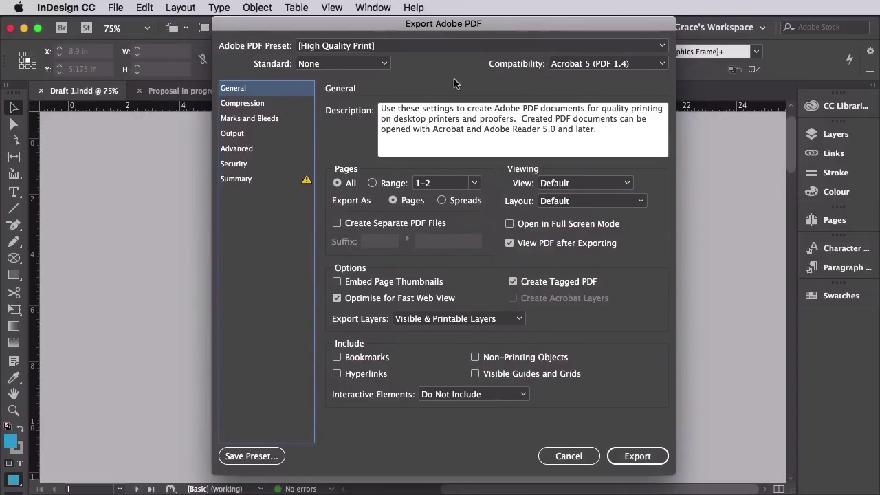
pyautogui.click(392, 45)
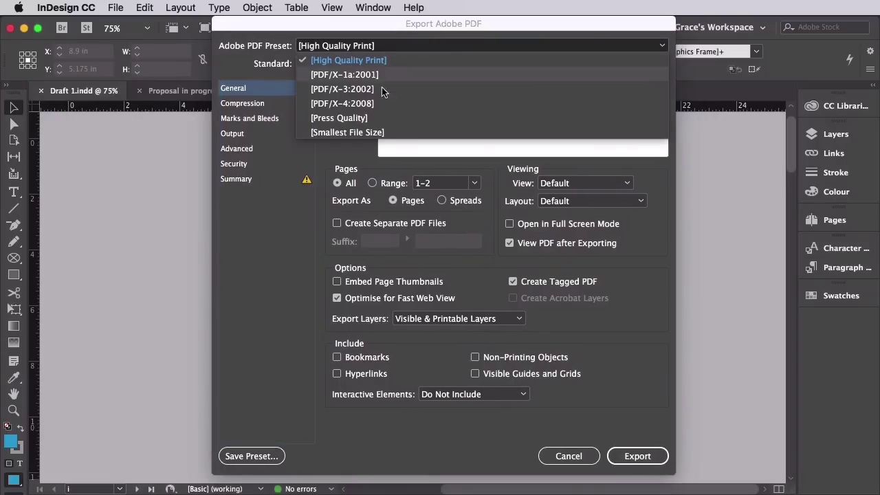
pyautogui.click(375, 118)
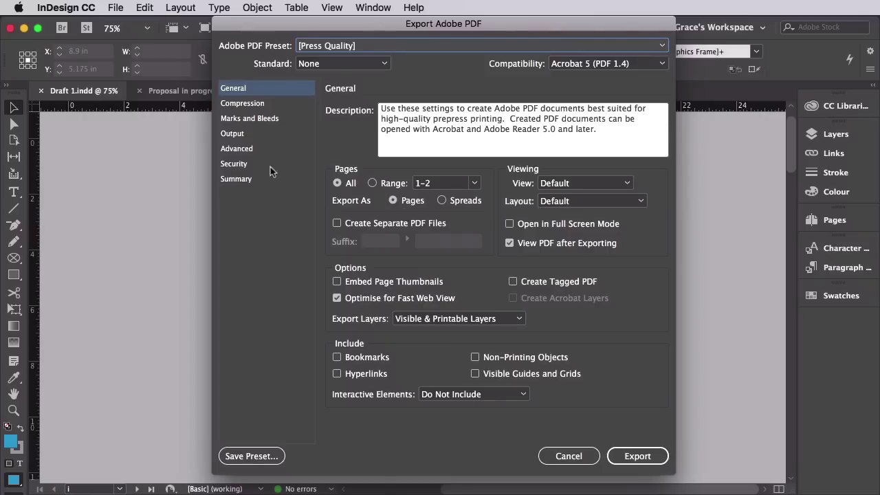
pyautogui.click(255, 118)
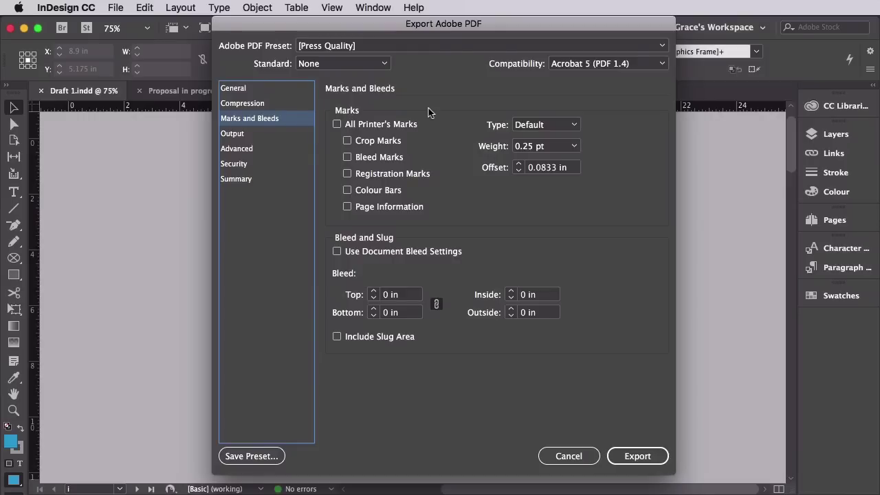
# Enable All Printer's Marks and Use Document Bleed Settings, then export Proposal_for print.pdf.
pyautogui.click(337, 124)
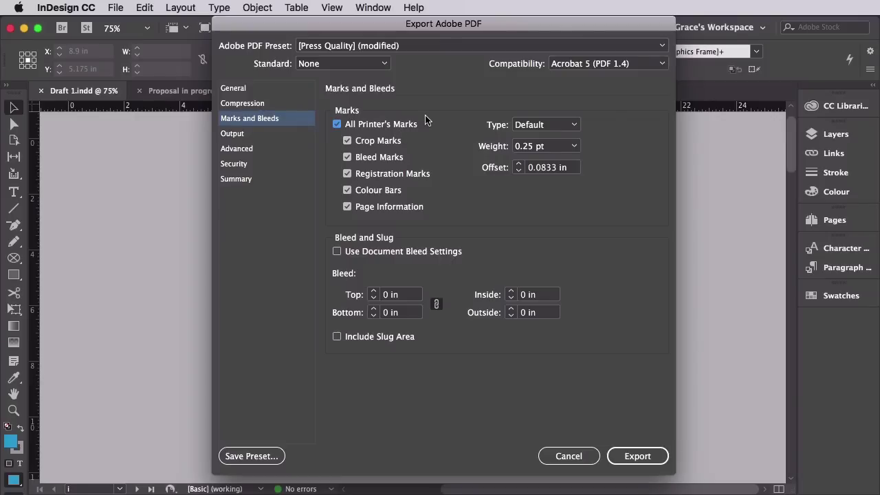
pyautogui.click(337, 252)
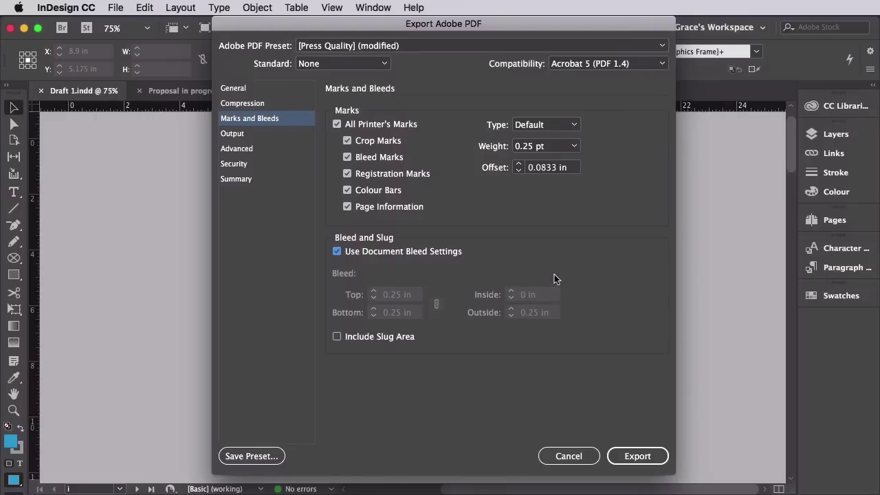
pyautogui.click(638, 456)
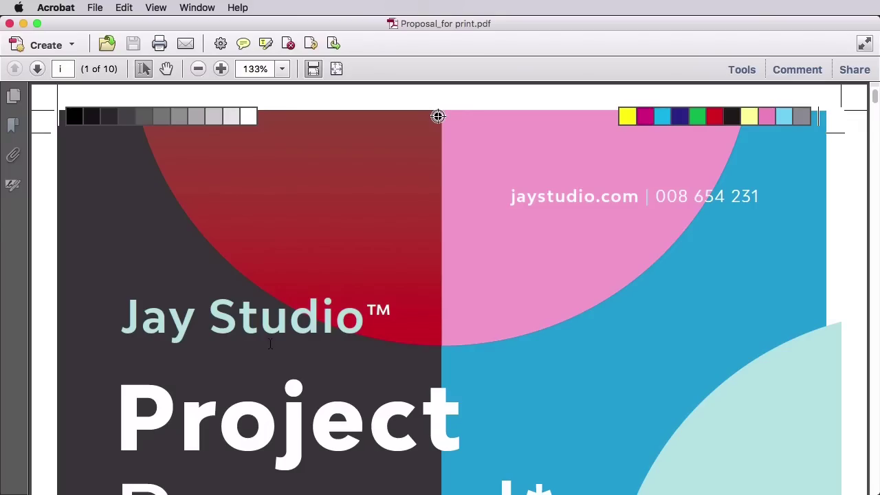
# Zoom out to the full page and step forward through all ten pages to the last photo page.
pyautogui.click(199, 69)
pyautogui.click(199, 69)
pyautogui.click(198, 69)
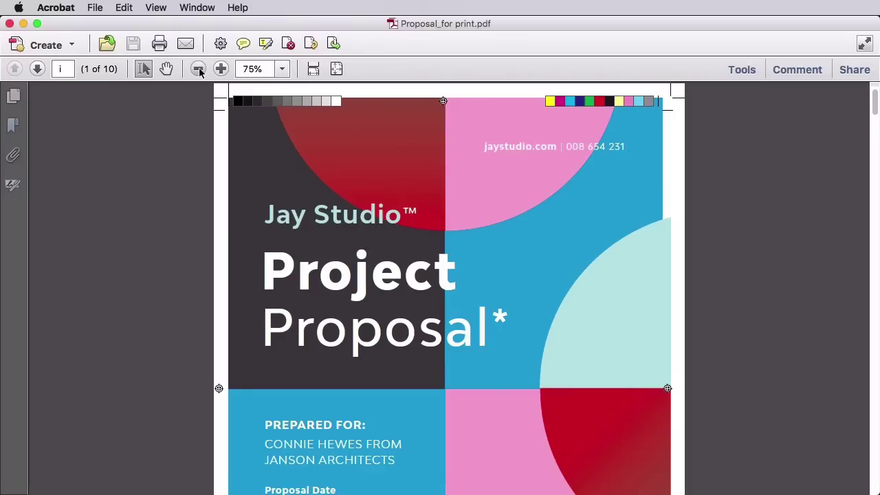
pyautogui.click(199, 69)
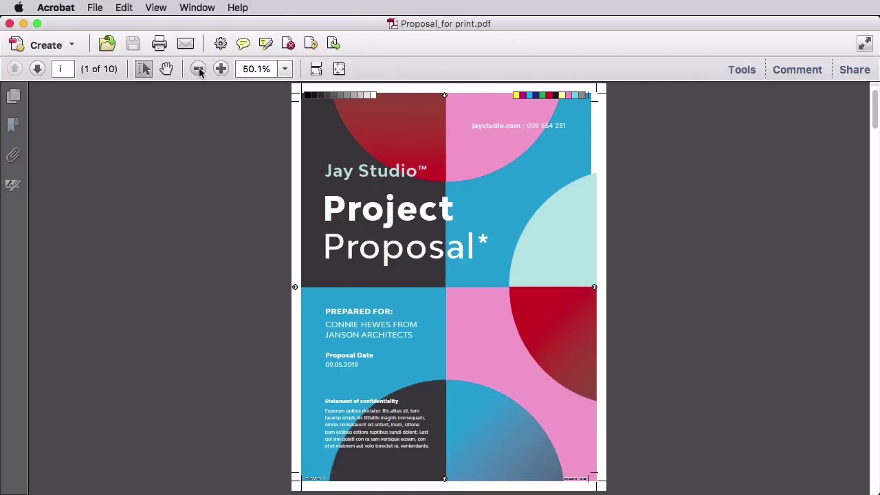
pyautogui.click(38, 69)
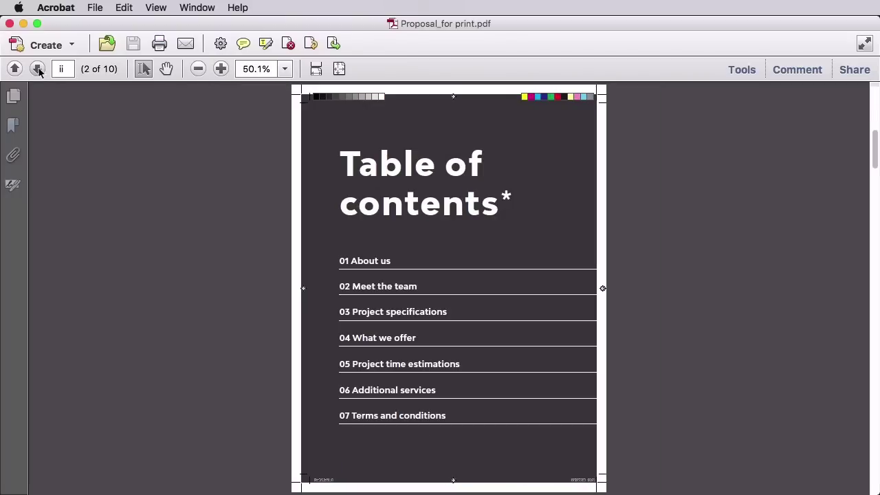
pyautogui.click(38, 68)
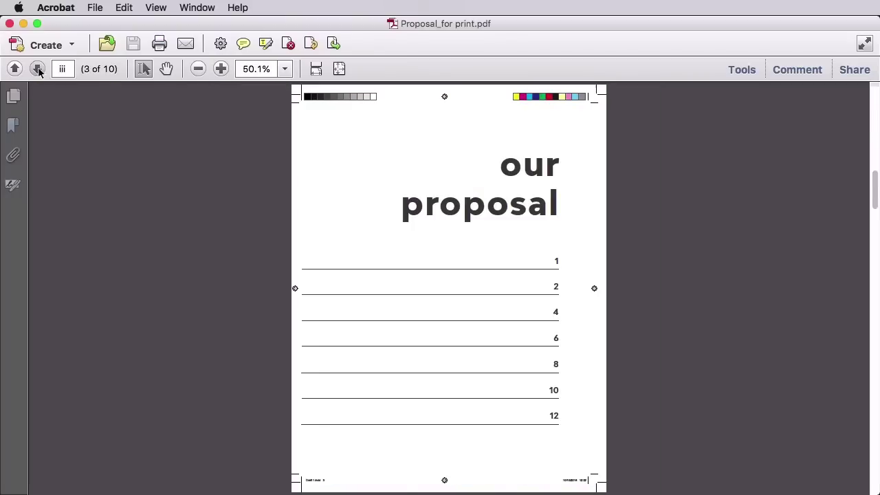
pyautogui.click(38, 69)
pyautogui.click(38, 69)
pyautogui.click(38, 69)
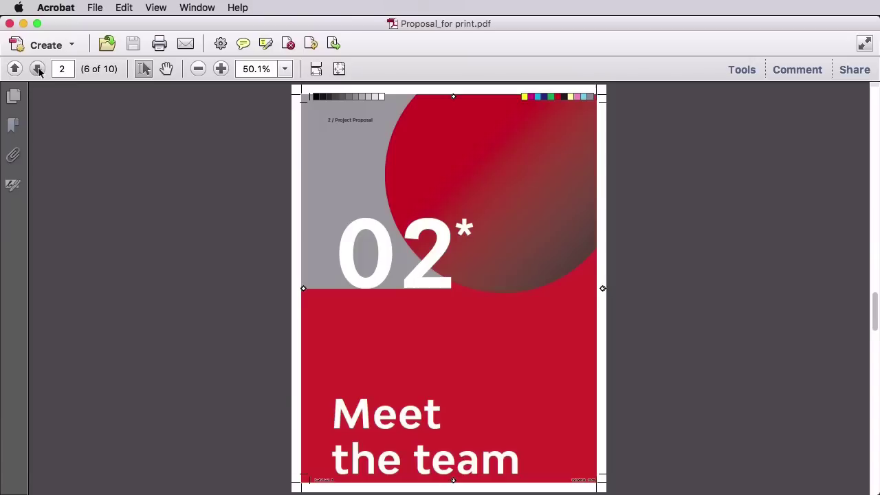
pyautogui.click(38, 69)
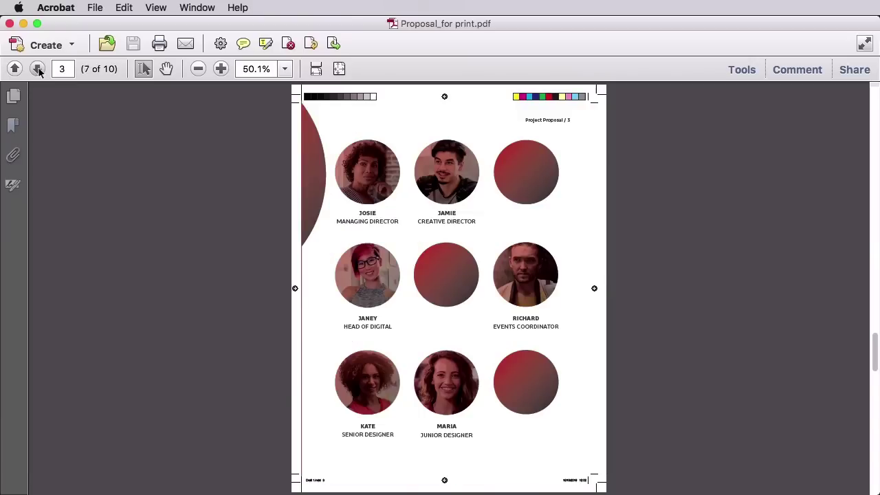
pyautogui.click(37, 69)
pyautogui.click(38, 69)
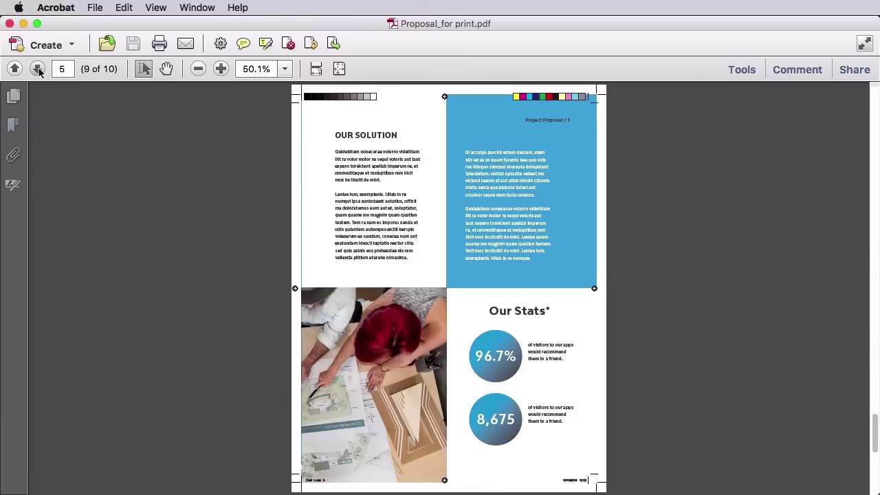
pyautogui.click(38, 68)
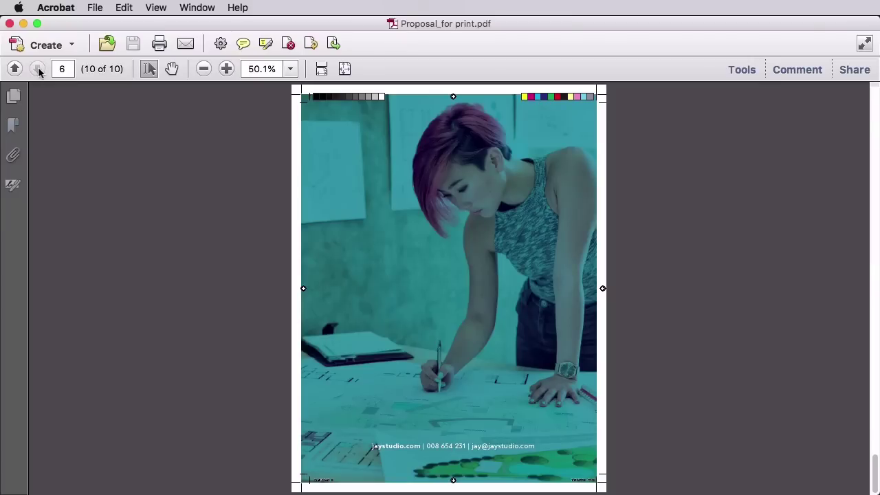
# Step back through the pages to the Meet the team page.
pyautogui.click(15, 69)
pyautogui.click(15, 69)
pyautogui.click(15, 69)
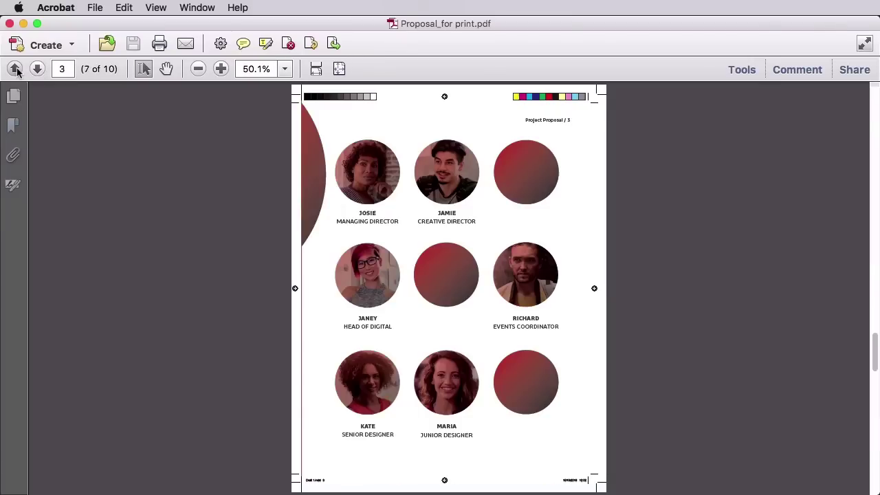
pyautogui.click(15, 69)
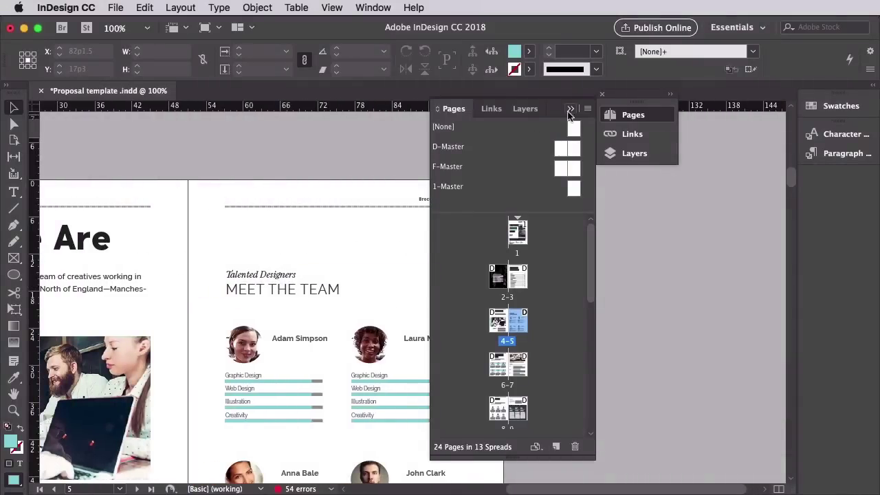
# Collapse the Pages/Links/Layers group to icons, dock it below Paragraph, and view at 100%.
pyautogui.click(569, 110)
pyautogui.moveTo(625, 101); pyautogui.dragTo(814, 172)
pyautogui.hscroll(-5, 546, 239)
pyautogui.scroll(-2, 547, 244)
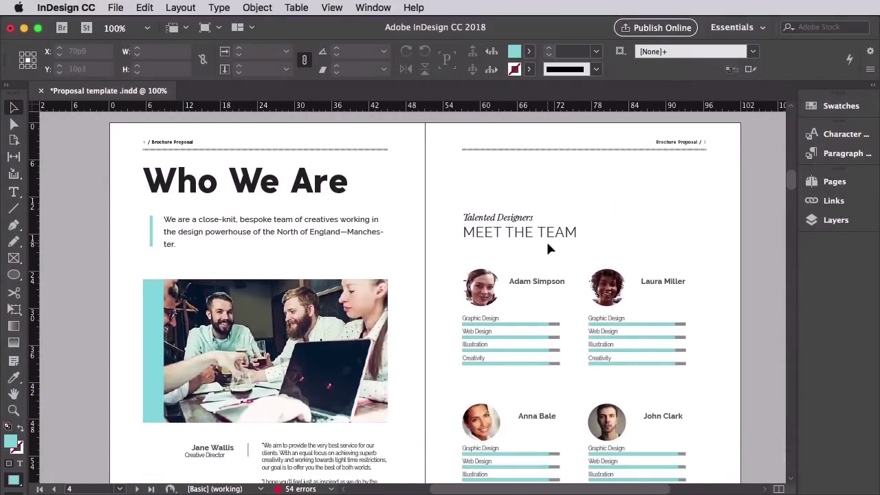
pyautogui.scroll(-1, 547, 244)
pyautogui.scroll(-2, 549, 249)
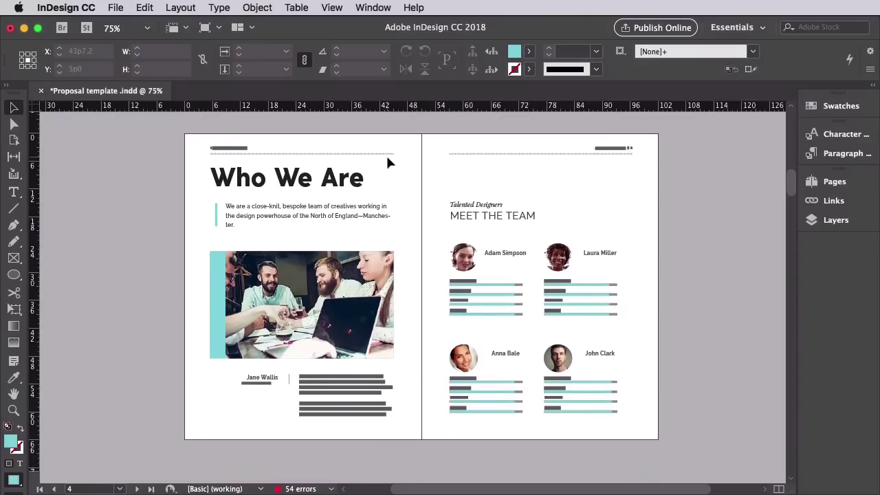
pyautogui.press('super+equal')
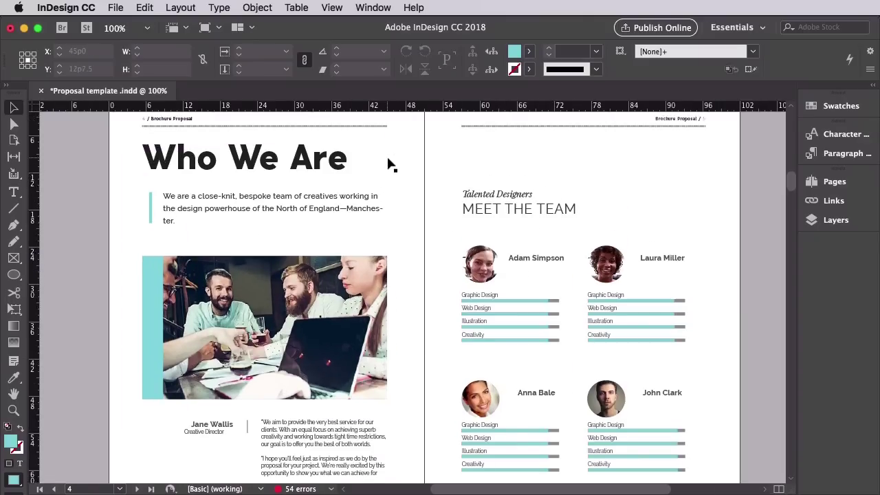
pyautogui.scroll(-1, 387, 159)
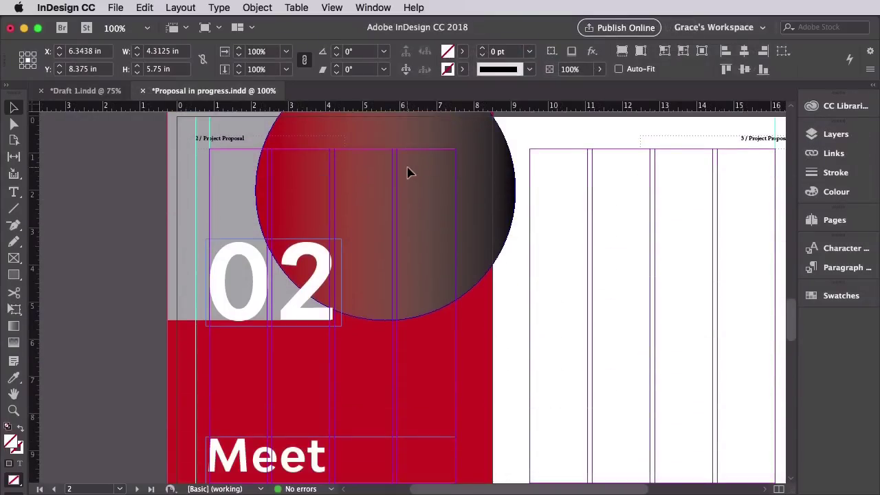
# Paste the photo frame in place on Project specifications and widen it to 8.625 in.
pyautogui.scroll(-3, 407, 172)
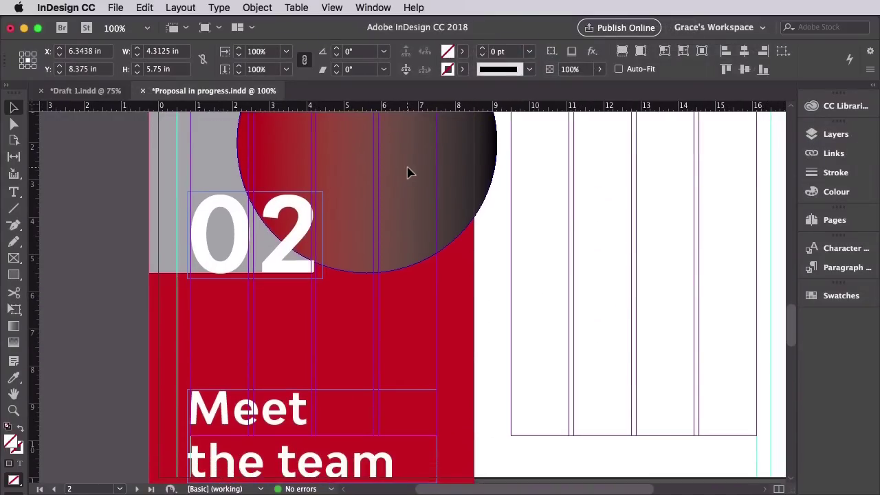
pyautogui.scroll(-20, 408, 172)
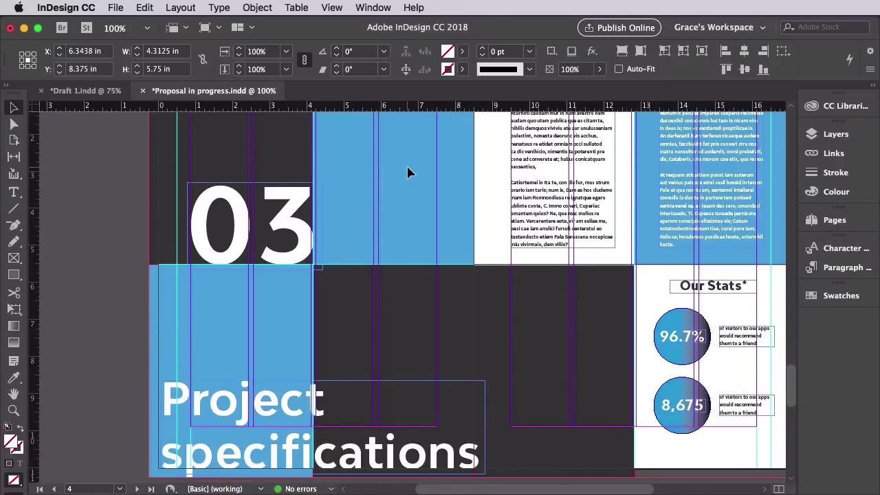
pyautogui.scroll(-2, 408, 172)
pyautogui.click(144, 8)
pyautogui.click(165, 219)
pyautogui.click(144, 7)
pyautogui.click(165, 126)
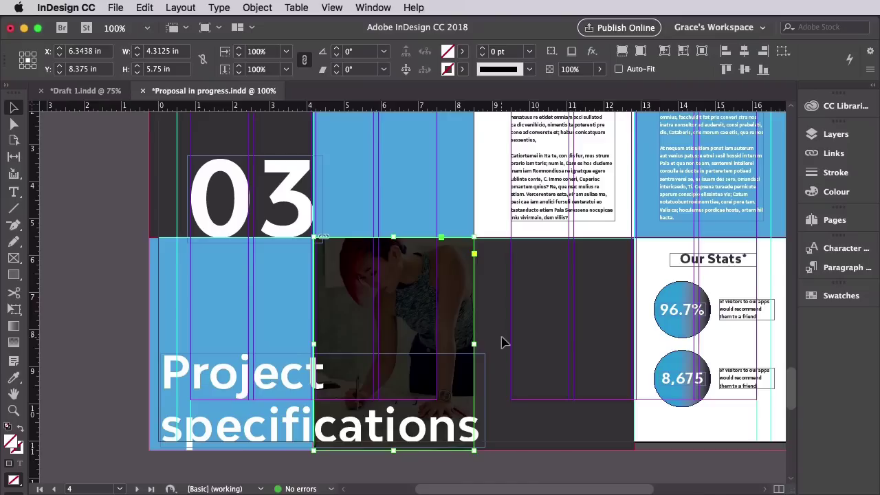
pyautogui.moveTo(475, 343); pyautogui.dragTo(632, 336)
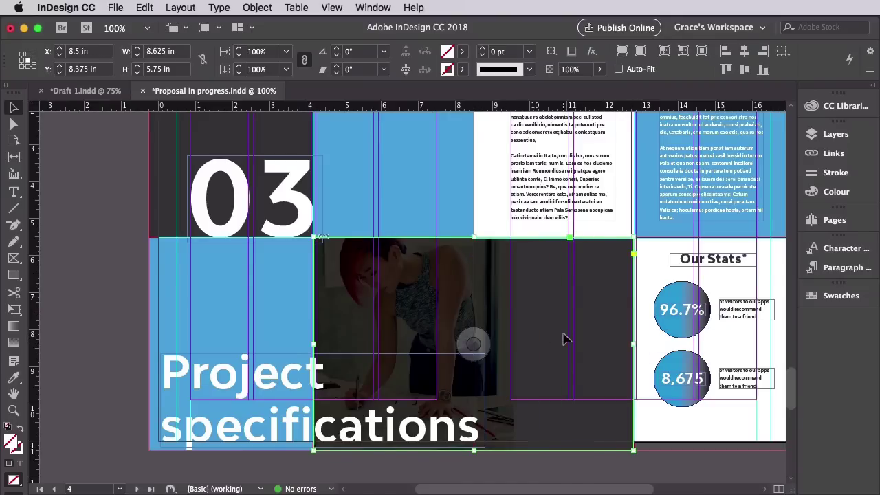
# Place the design-studio architect photo (PBAGSMN) into the frame.
pyautogui.click(116, 7)
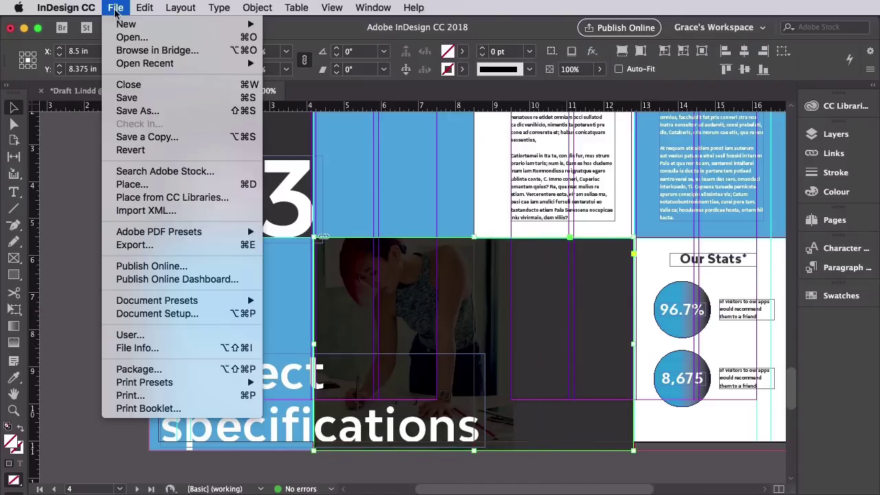
pyautogui.click(130, 185)
pyautogui.moveTo(278, 137); pyautogui.dragTo(352, 135)
pyautogui.click(330, 87)
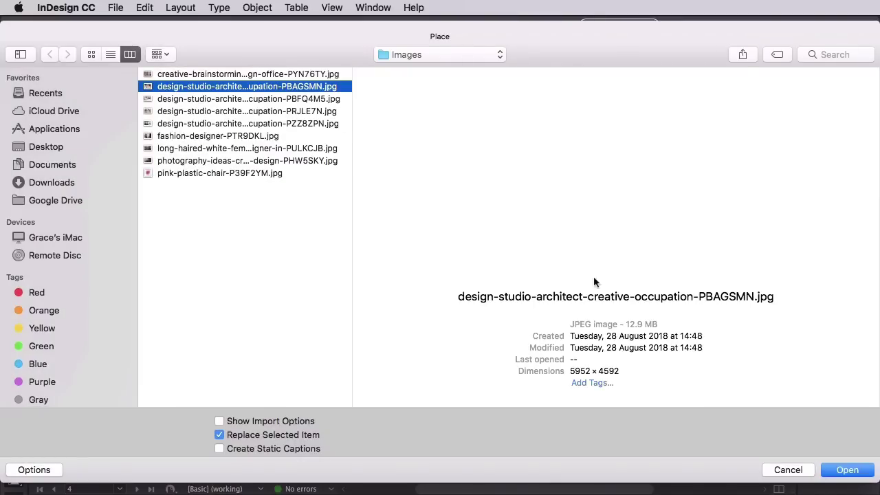
pyautogui.click(846, 469)
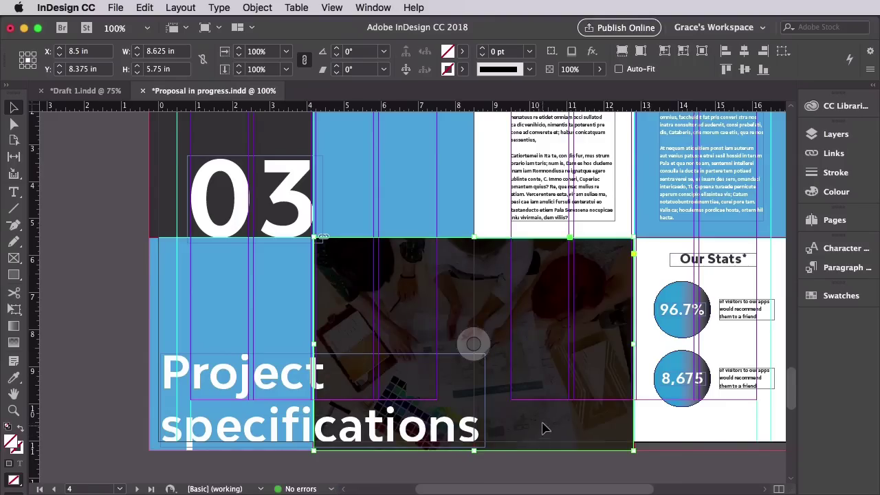
# Delete the dark overlay frame on the Background layer and lock that layer.
pyautogui.click(836, 134)
pyautogui.click(699, 192)
pyautogui.click(555, 261)
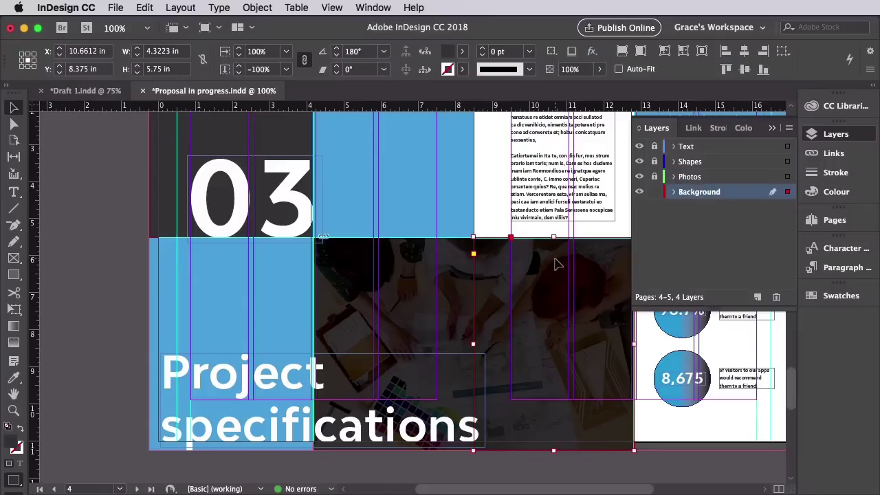
pyautogui.press('Delete')
pyautogui.click(655, 191)
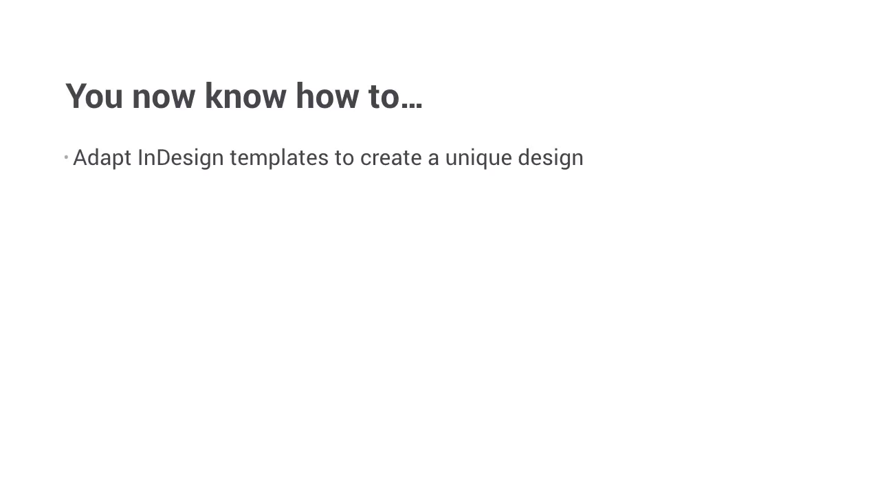